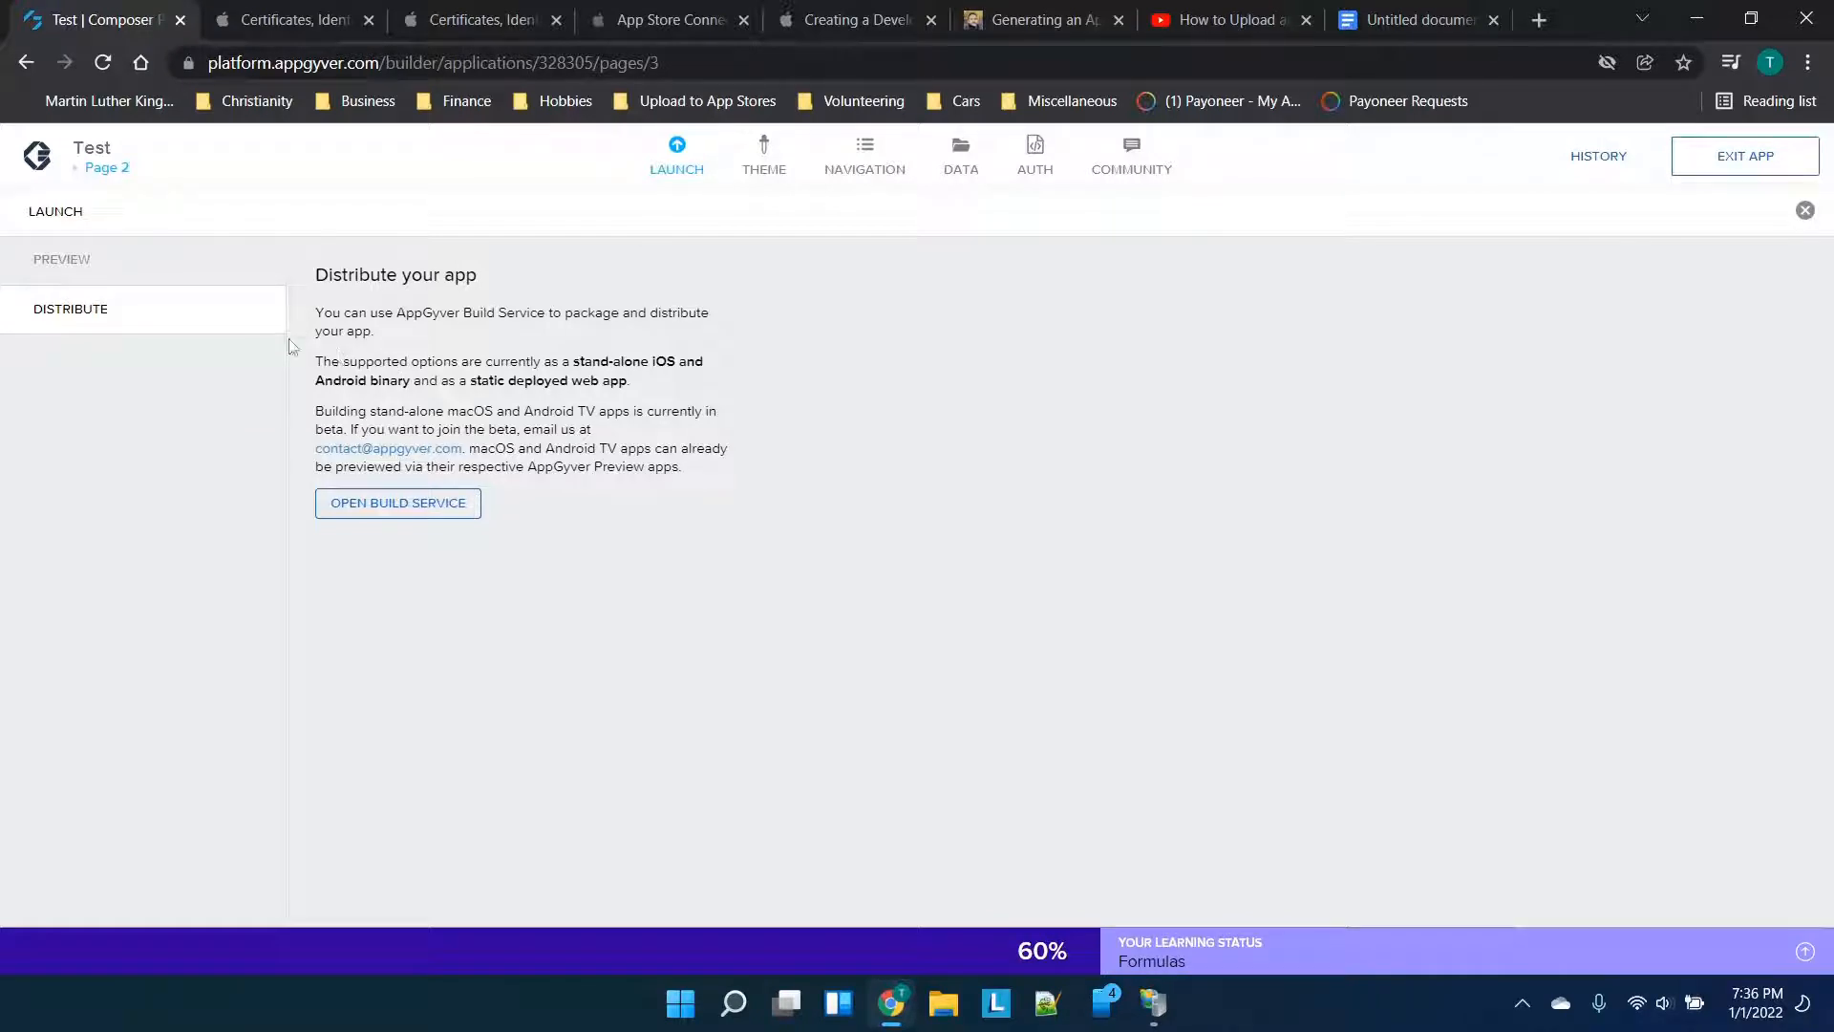
Review the open reference tabs: provisioning page, certificate page, apps list, docs, Windows certificate tutorial, upload video and notes
left_click(344, 21)
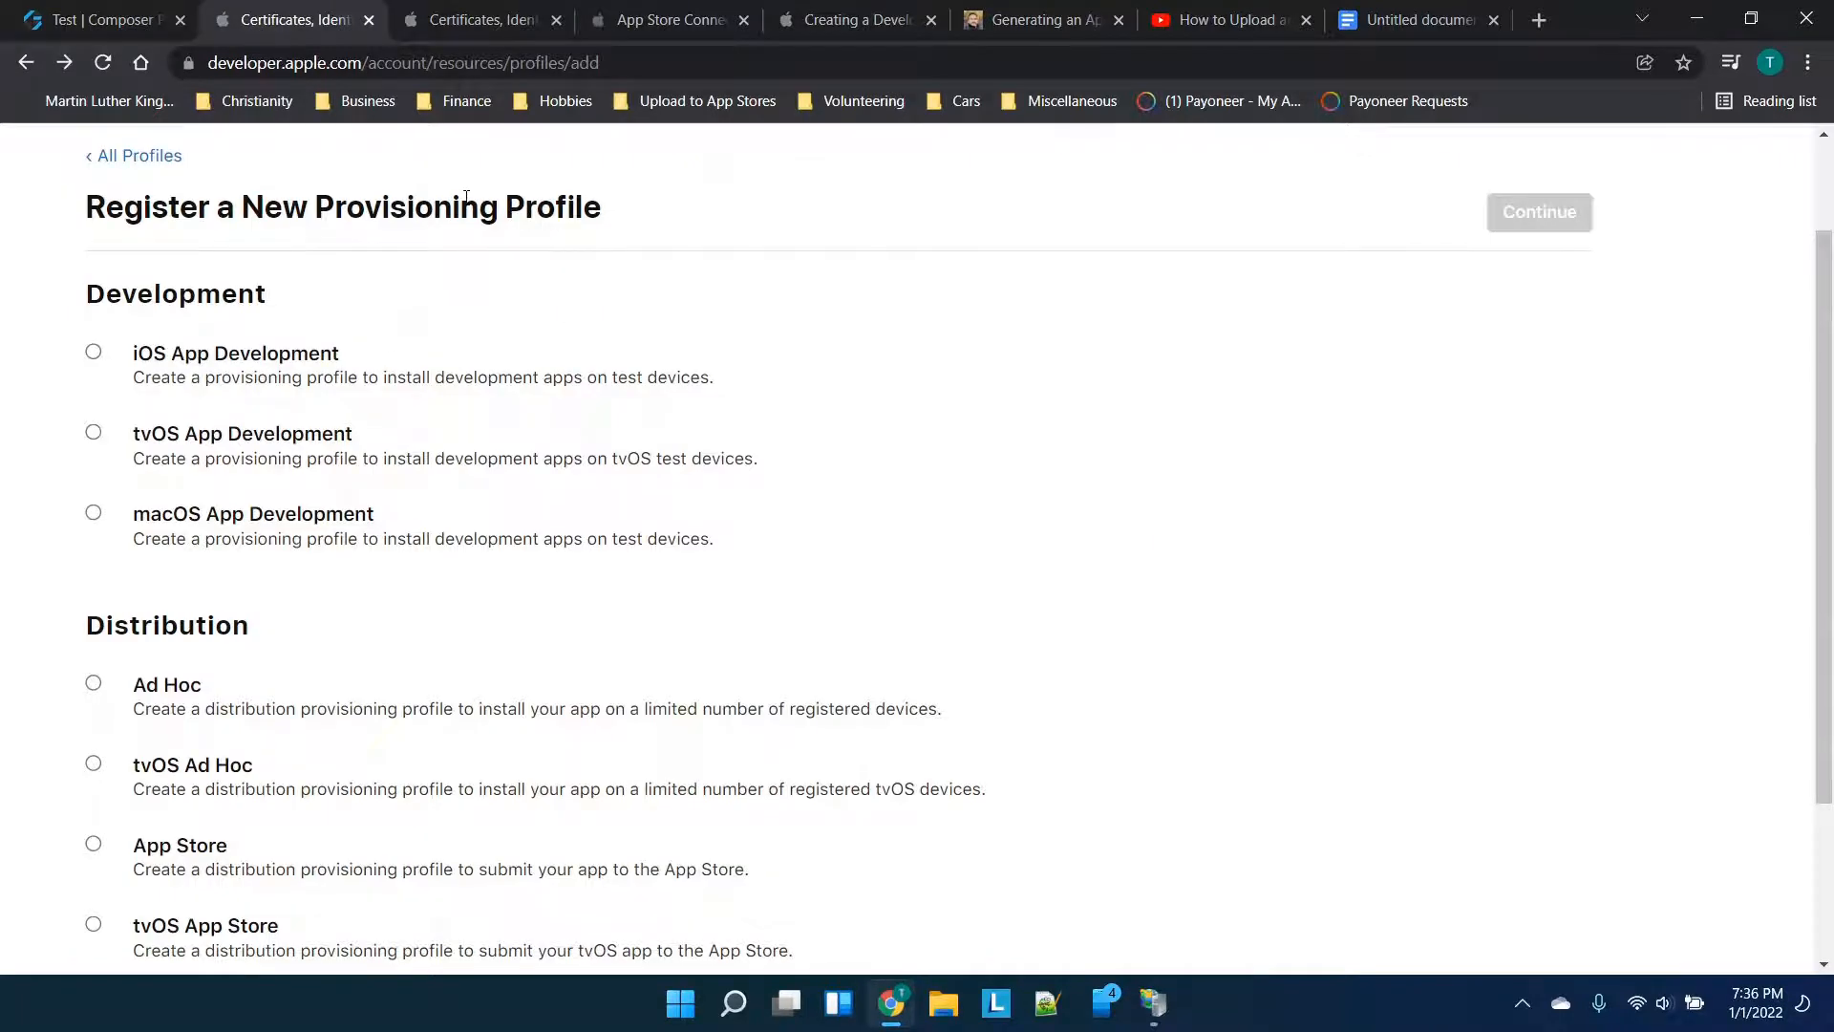
left_click(449, 20)
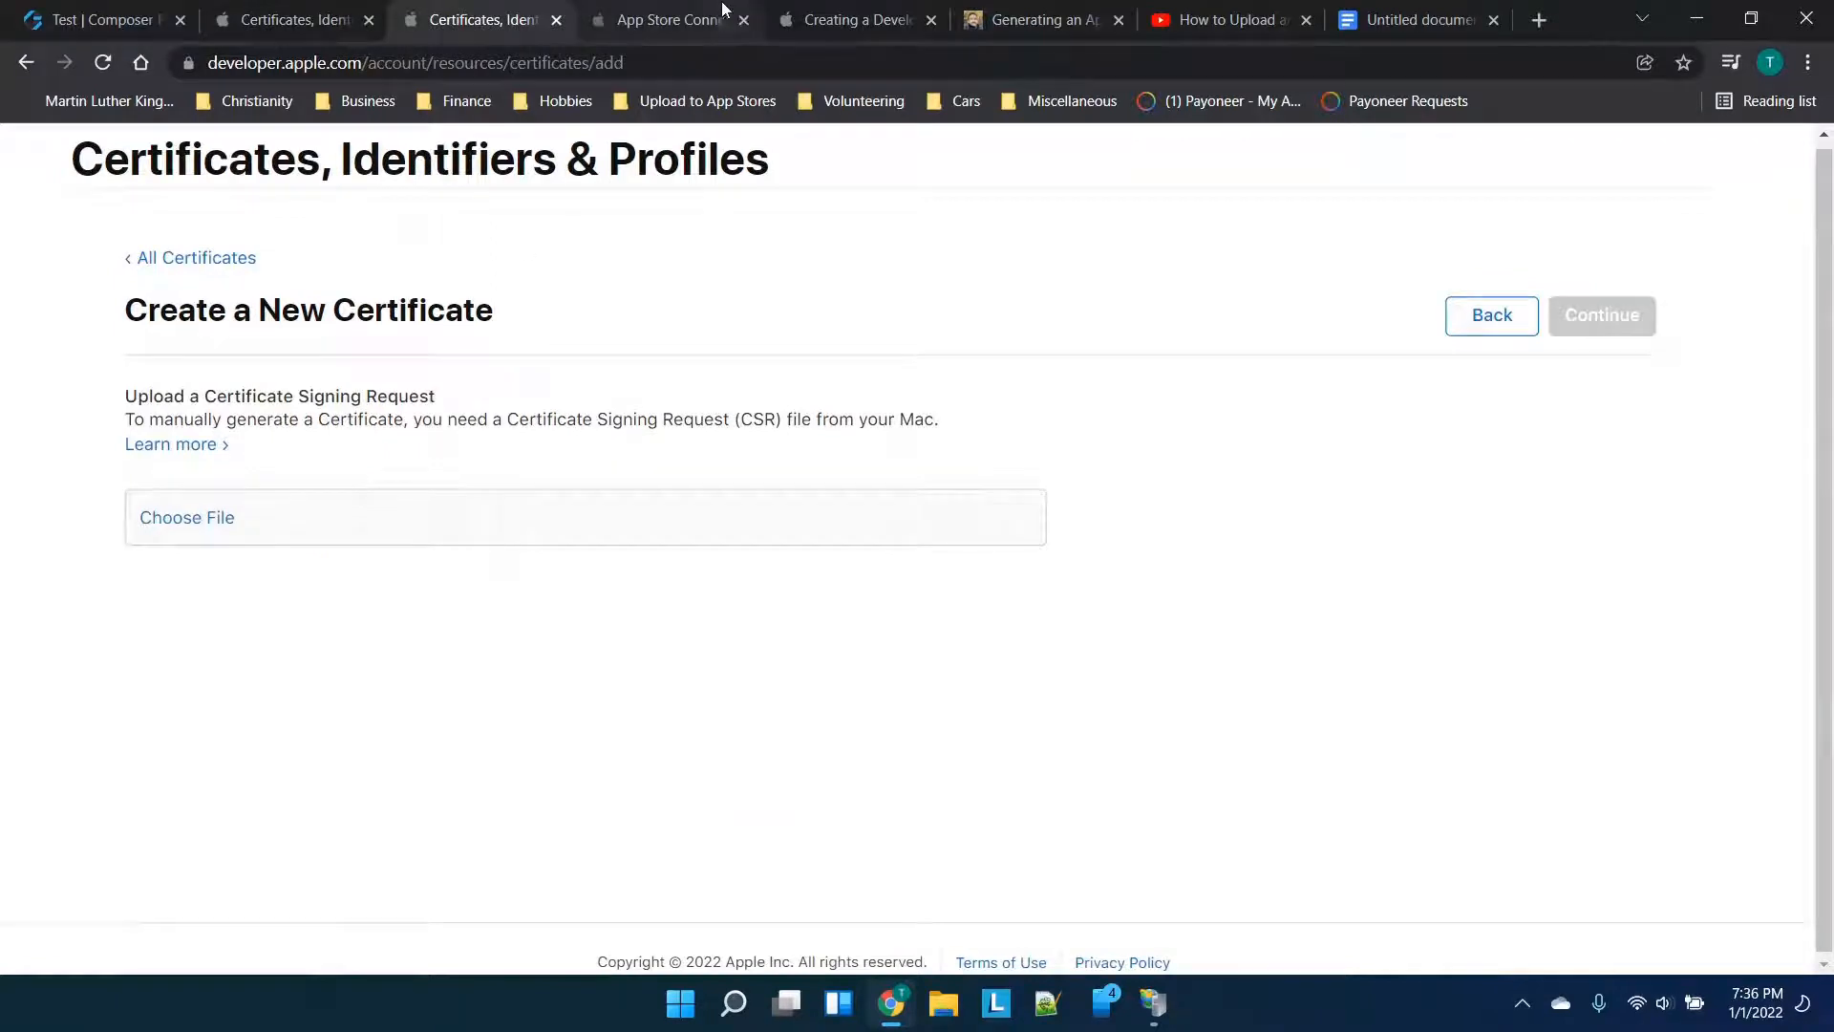
left_click(668, 20)
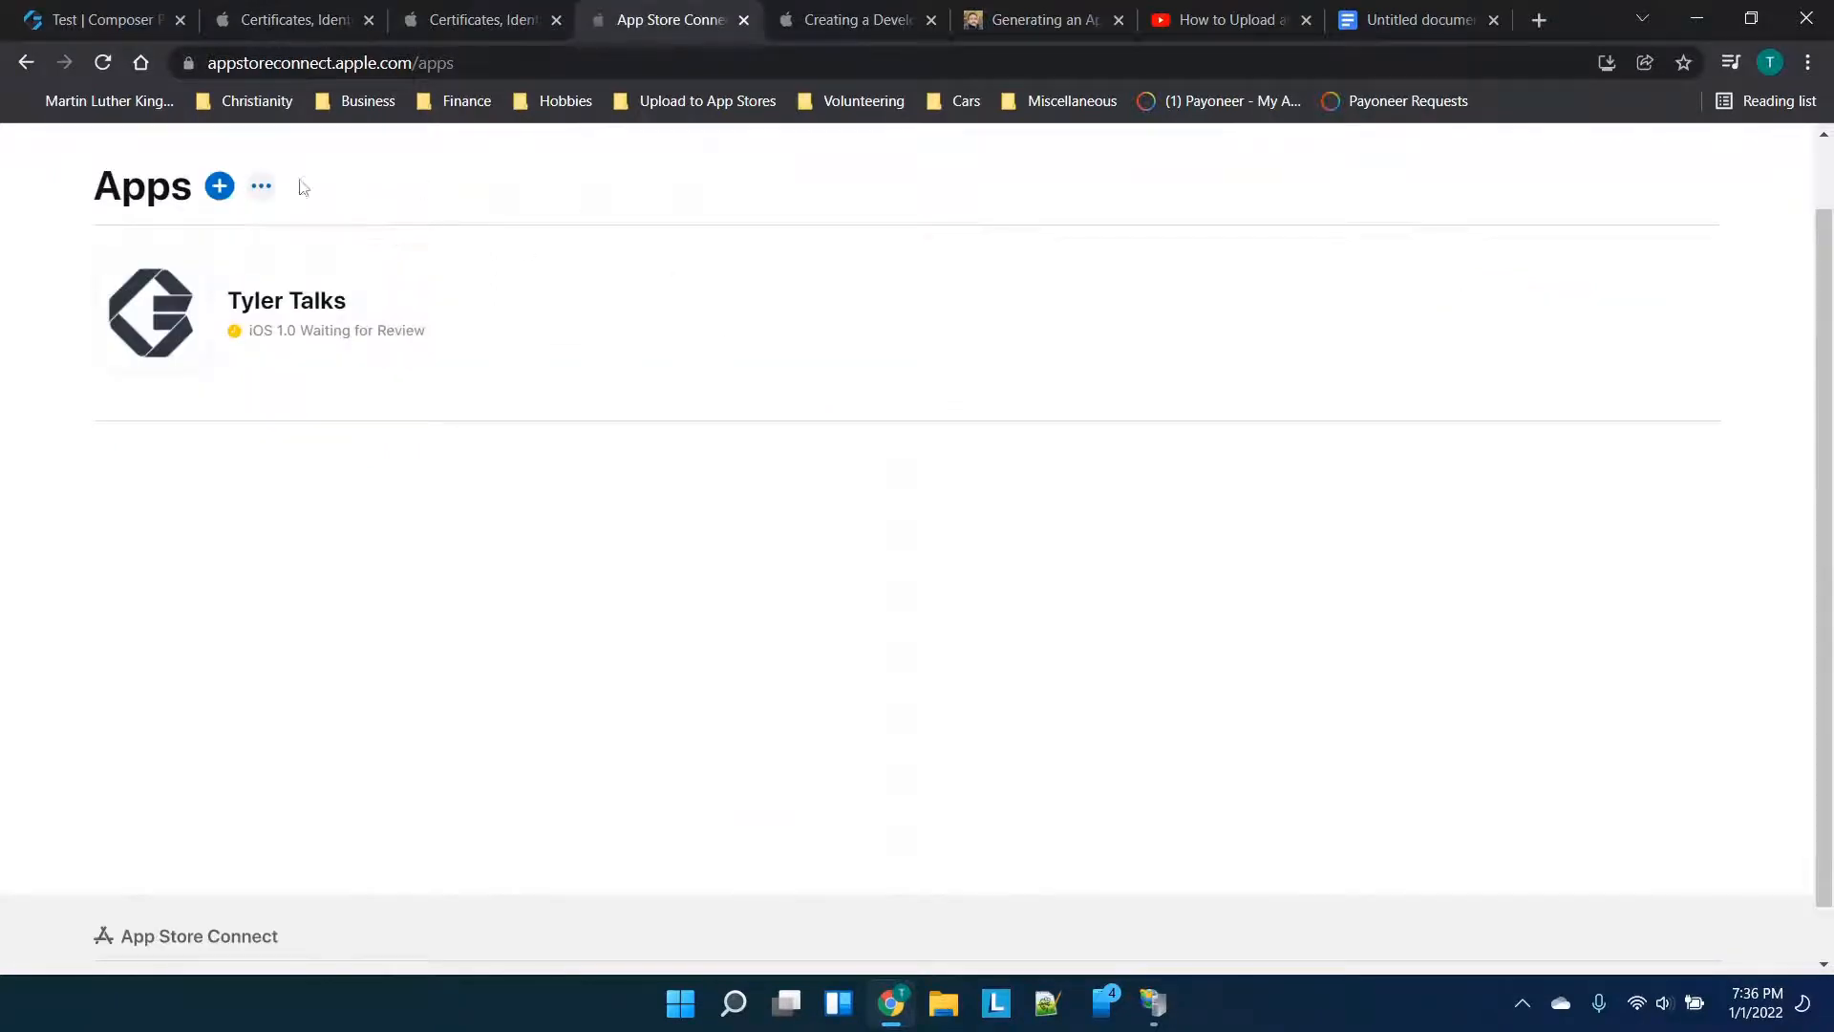
left_click(852, 16)
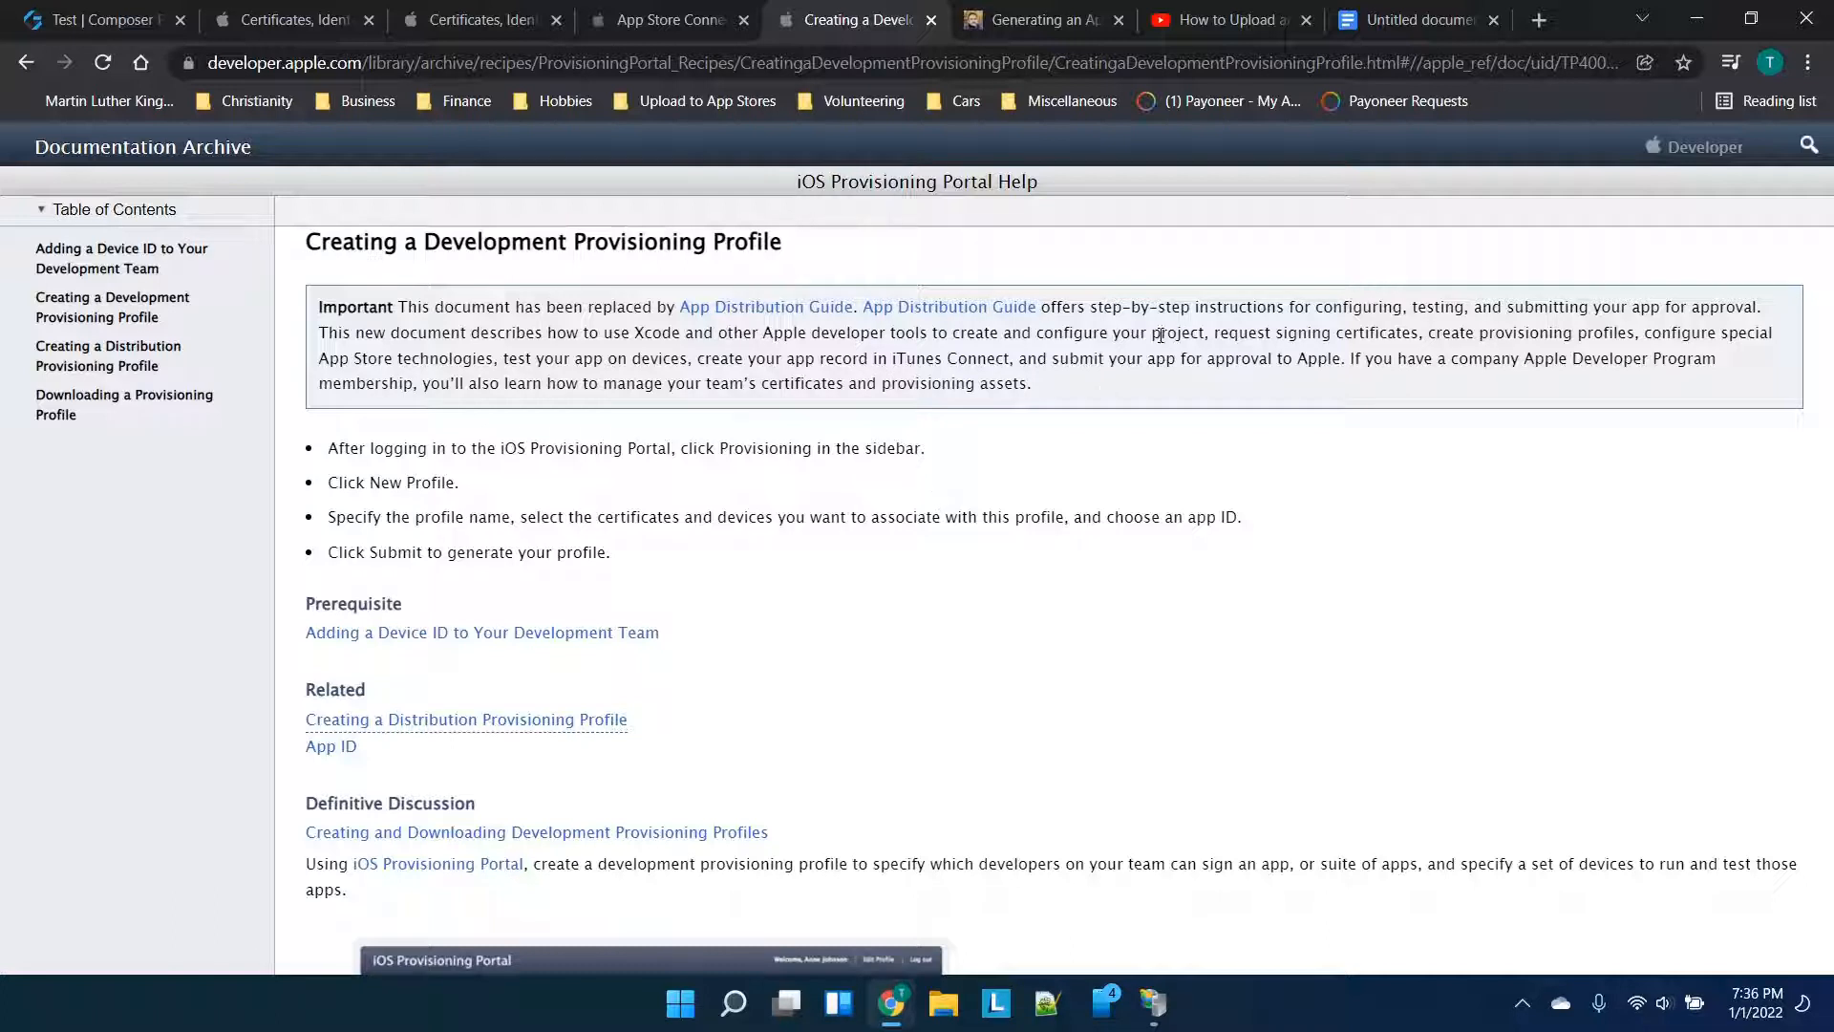
right_click(978, 11)
left_click(1046, 19)
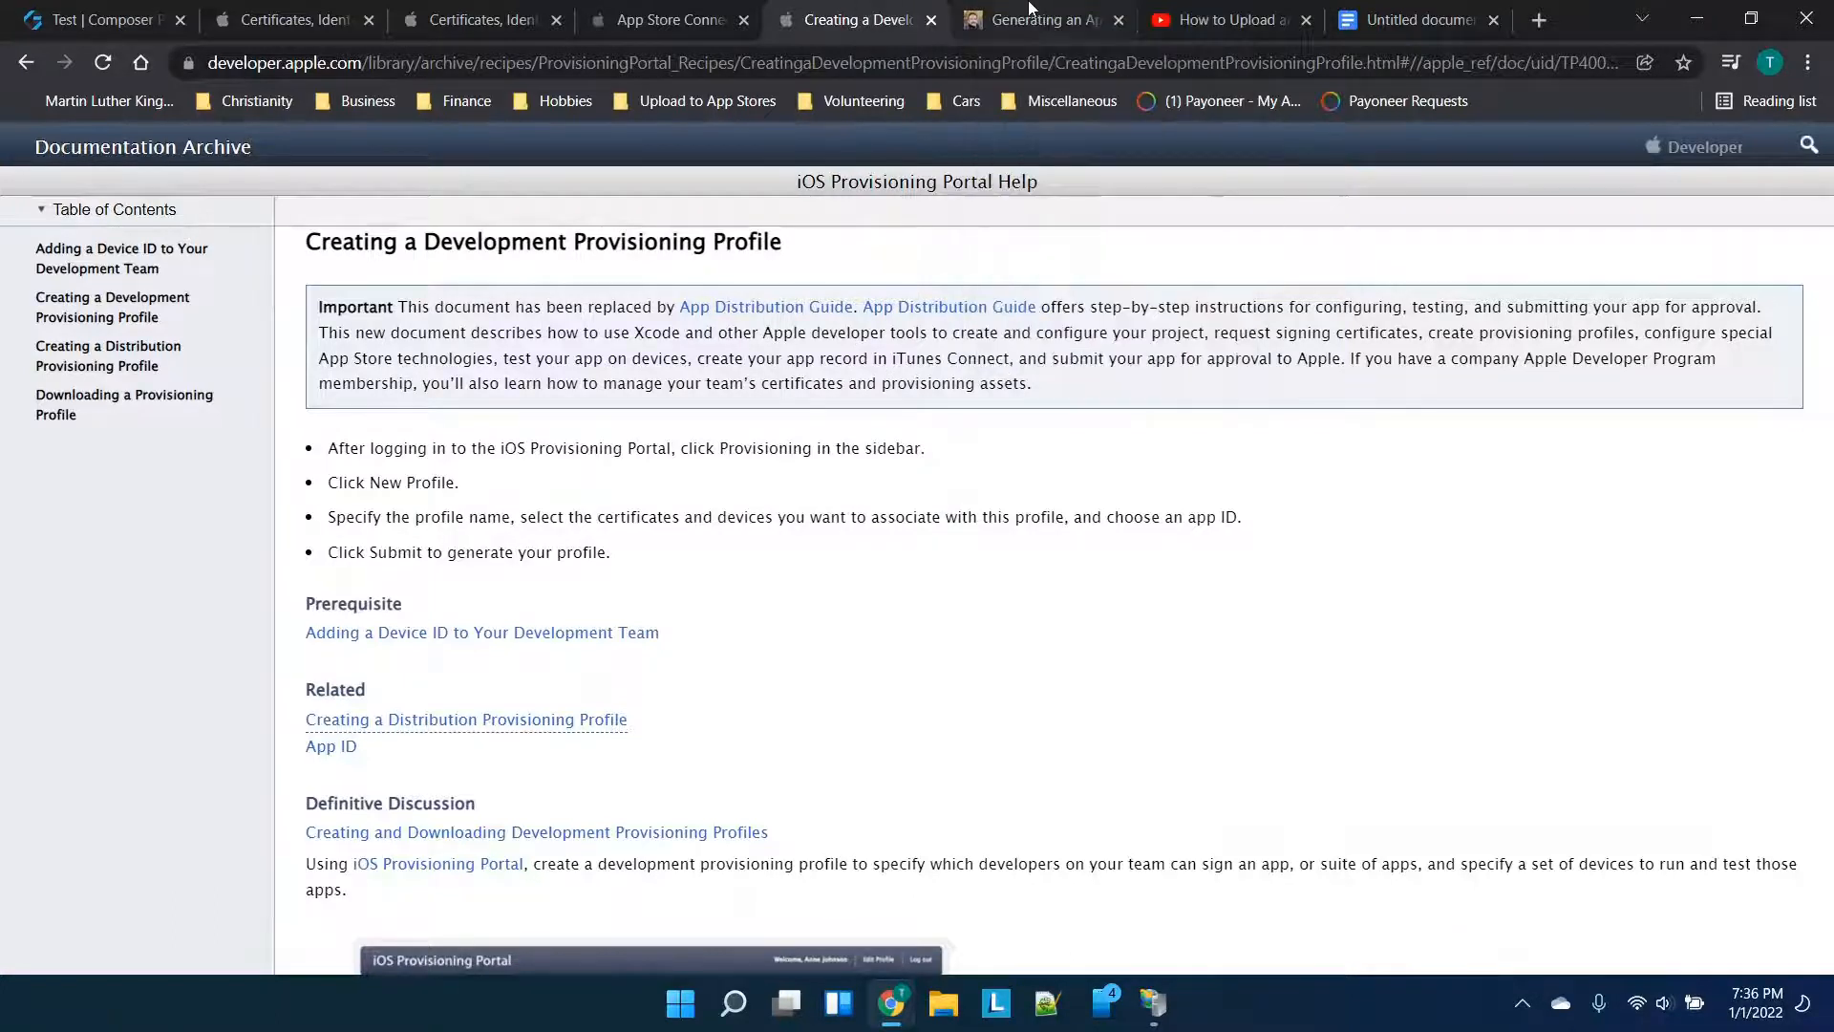
left_click(1046, 19)
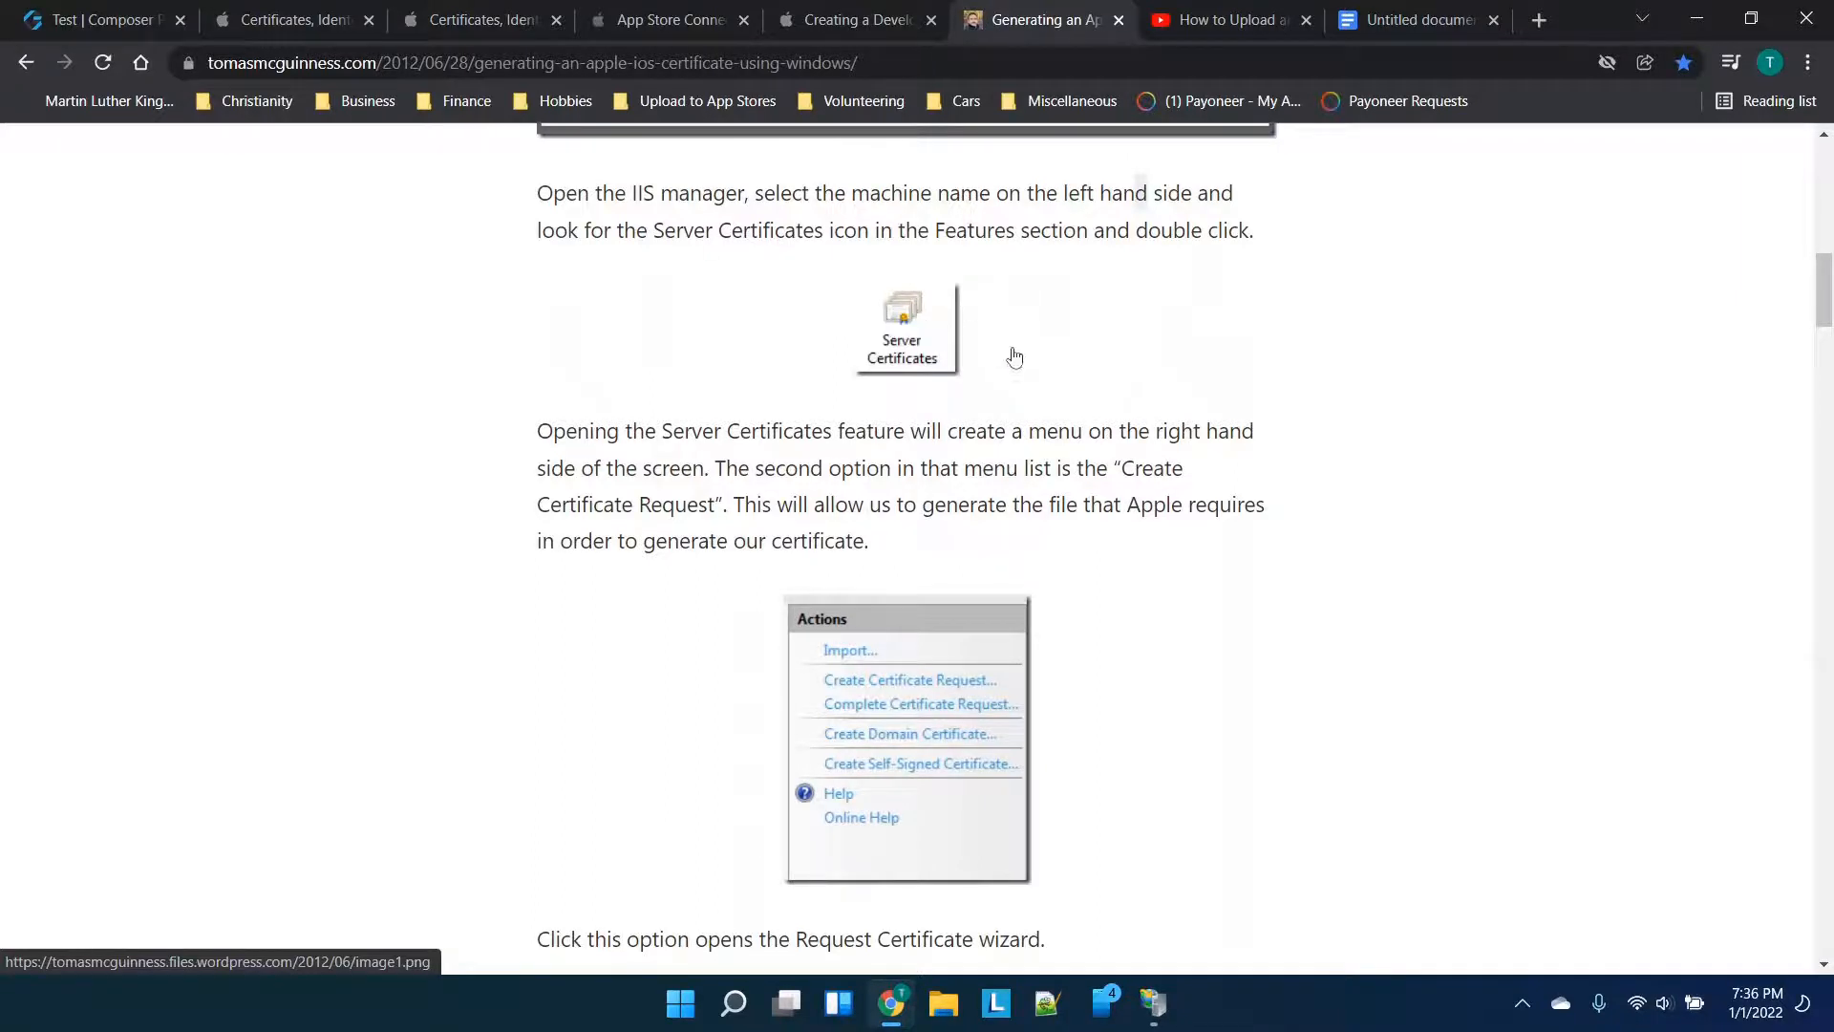
left_click(1262, 8)
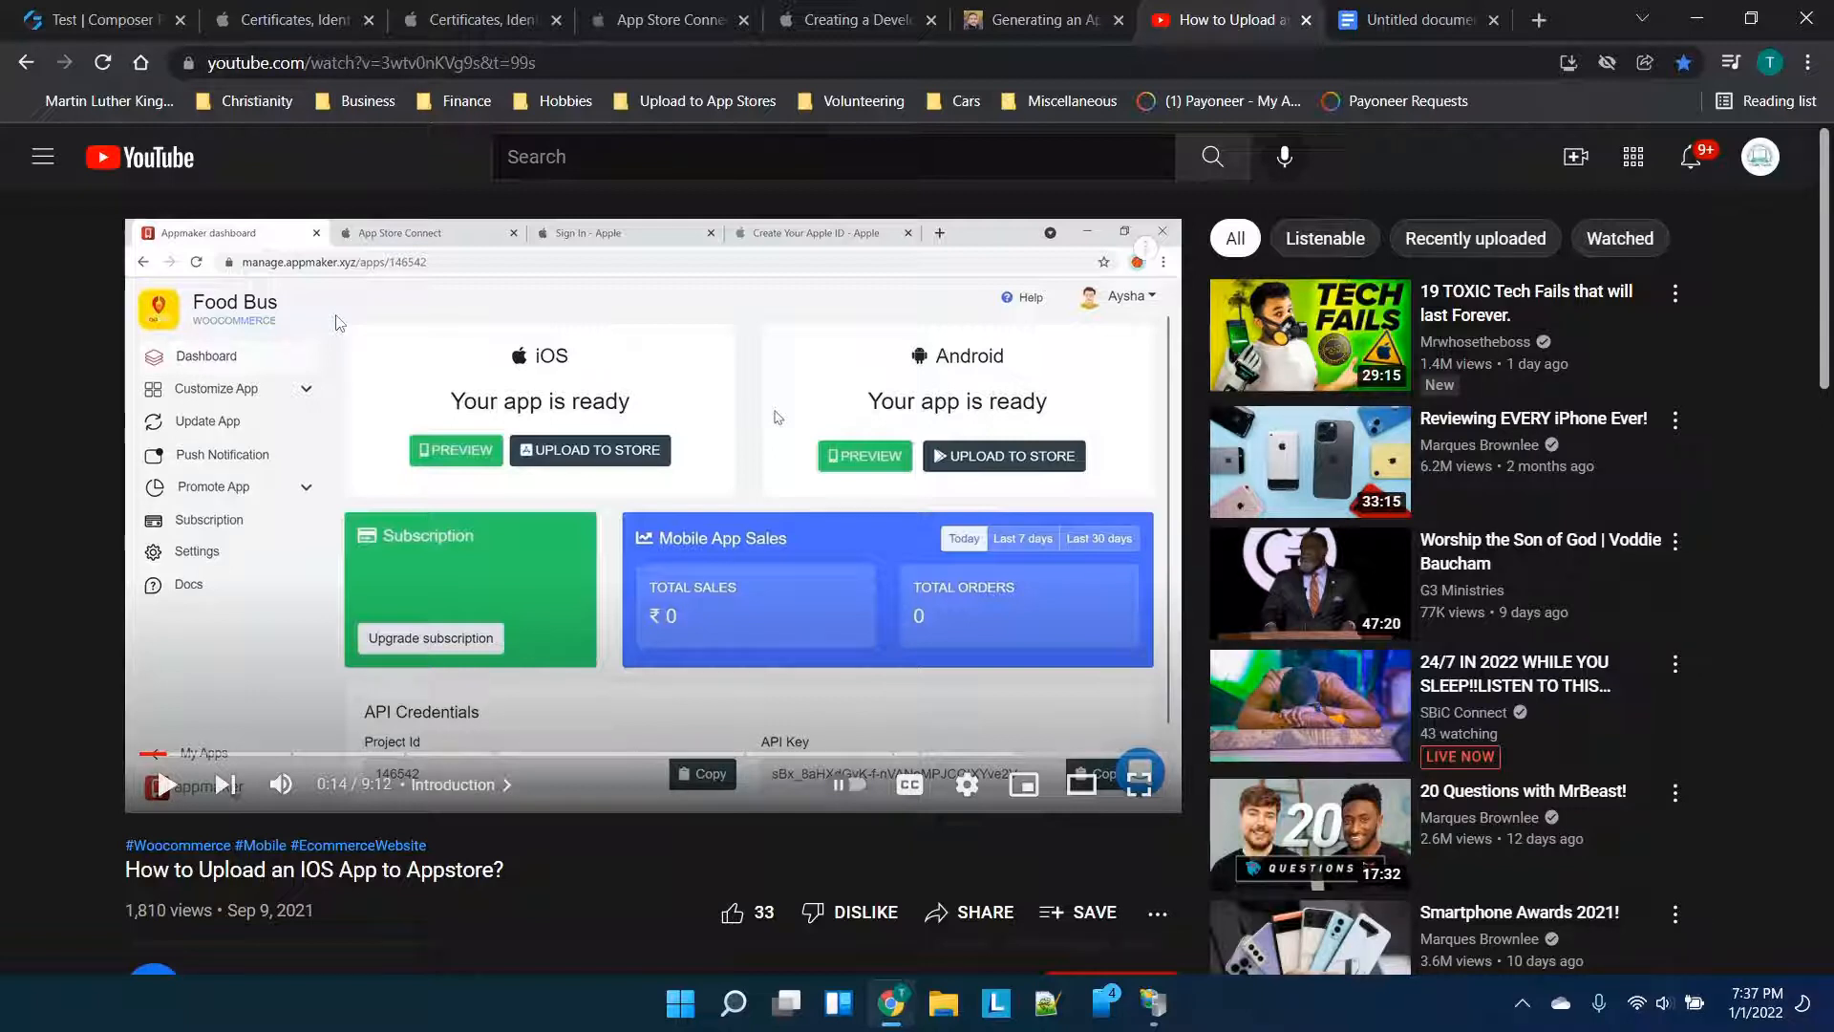
scroll(799, 388, "down", 2)
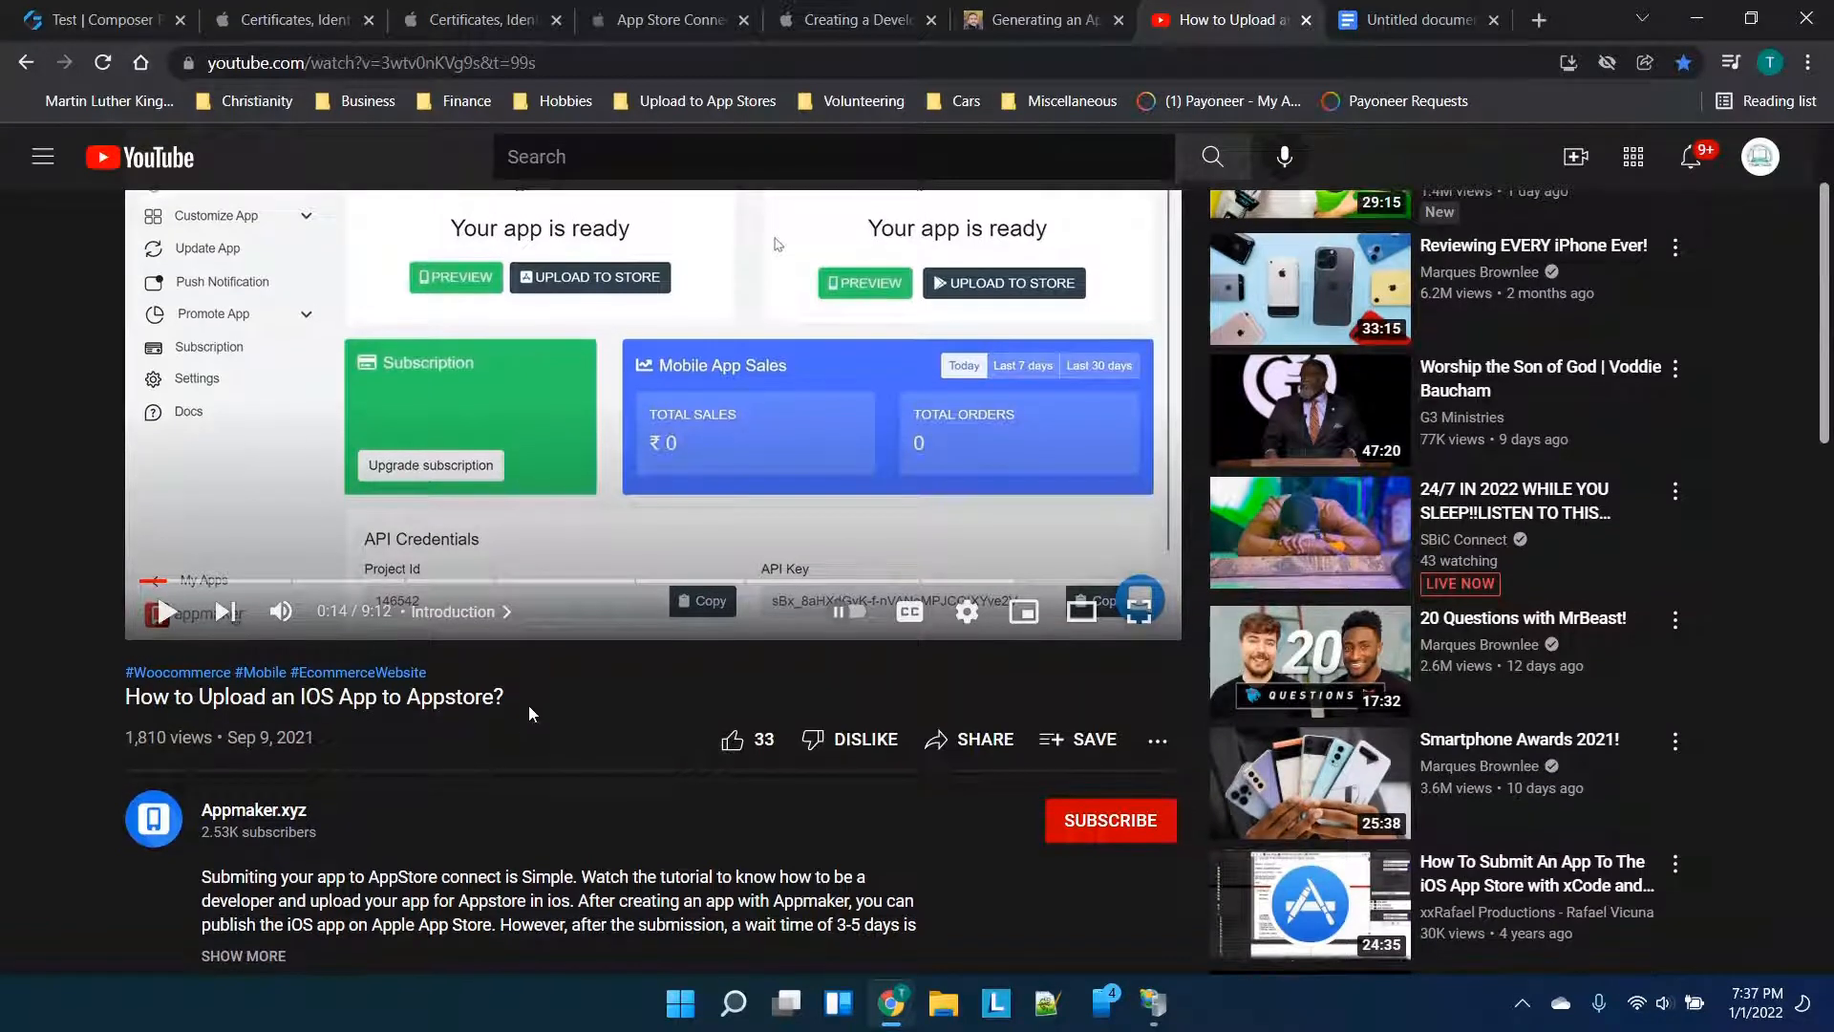
scroll(530, 714, "up", 2)
left_click(1404, 19)
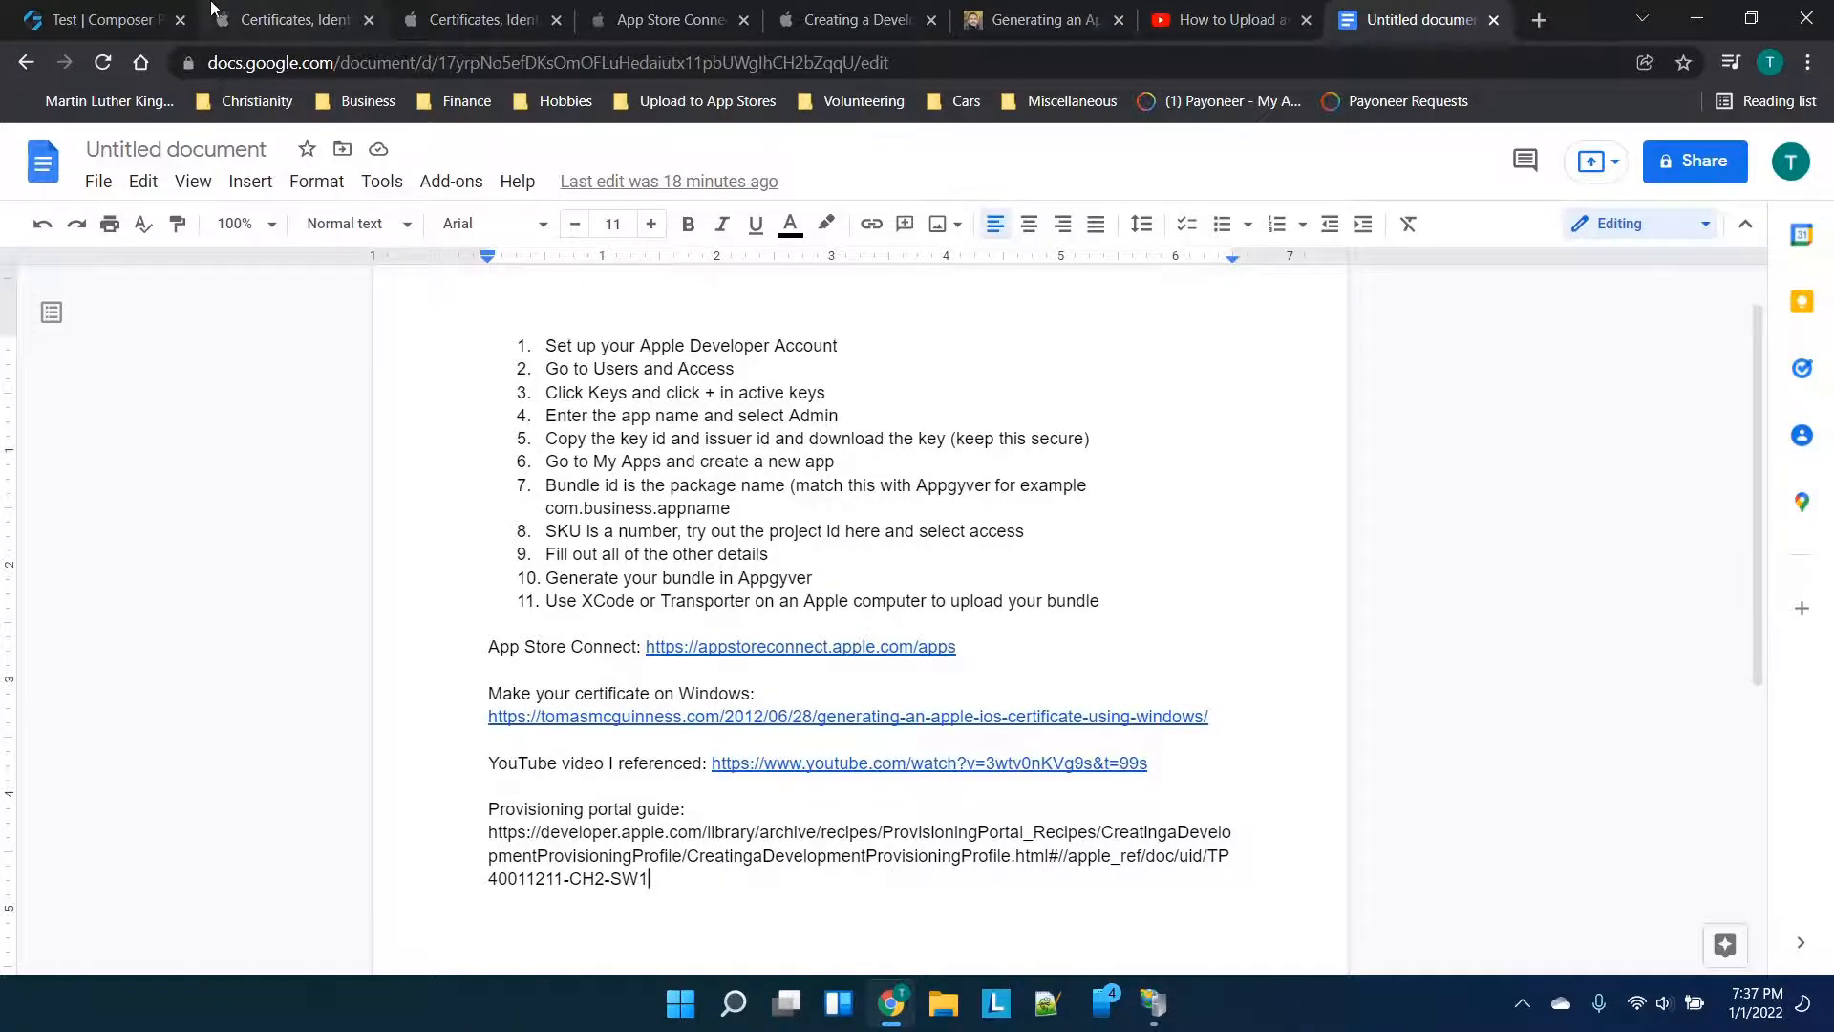
Open the AppGyver Build Service for Test in a new tab, then return to the provisioning profile page
left_click(153, 10)
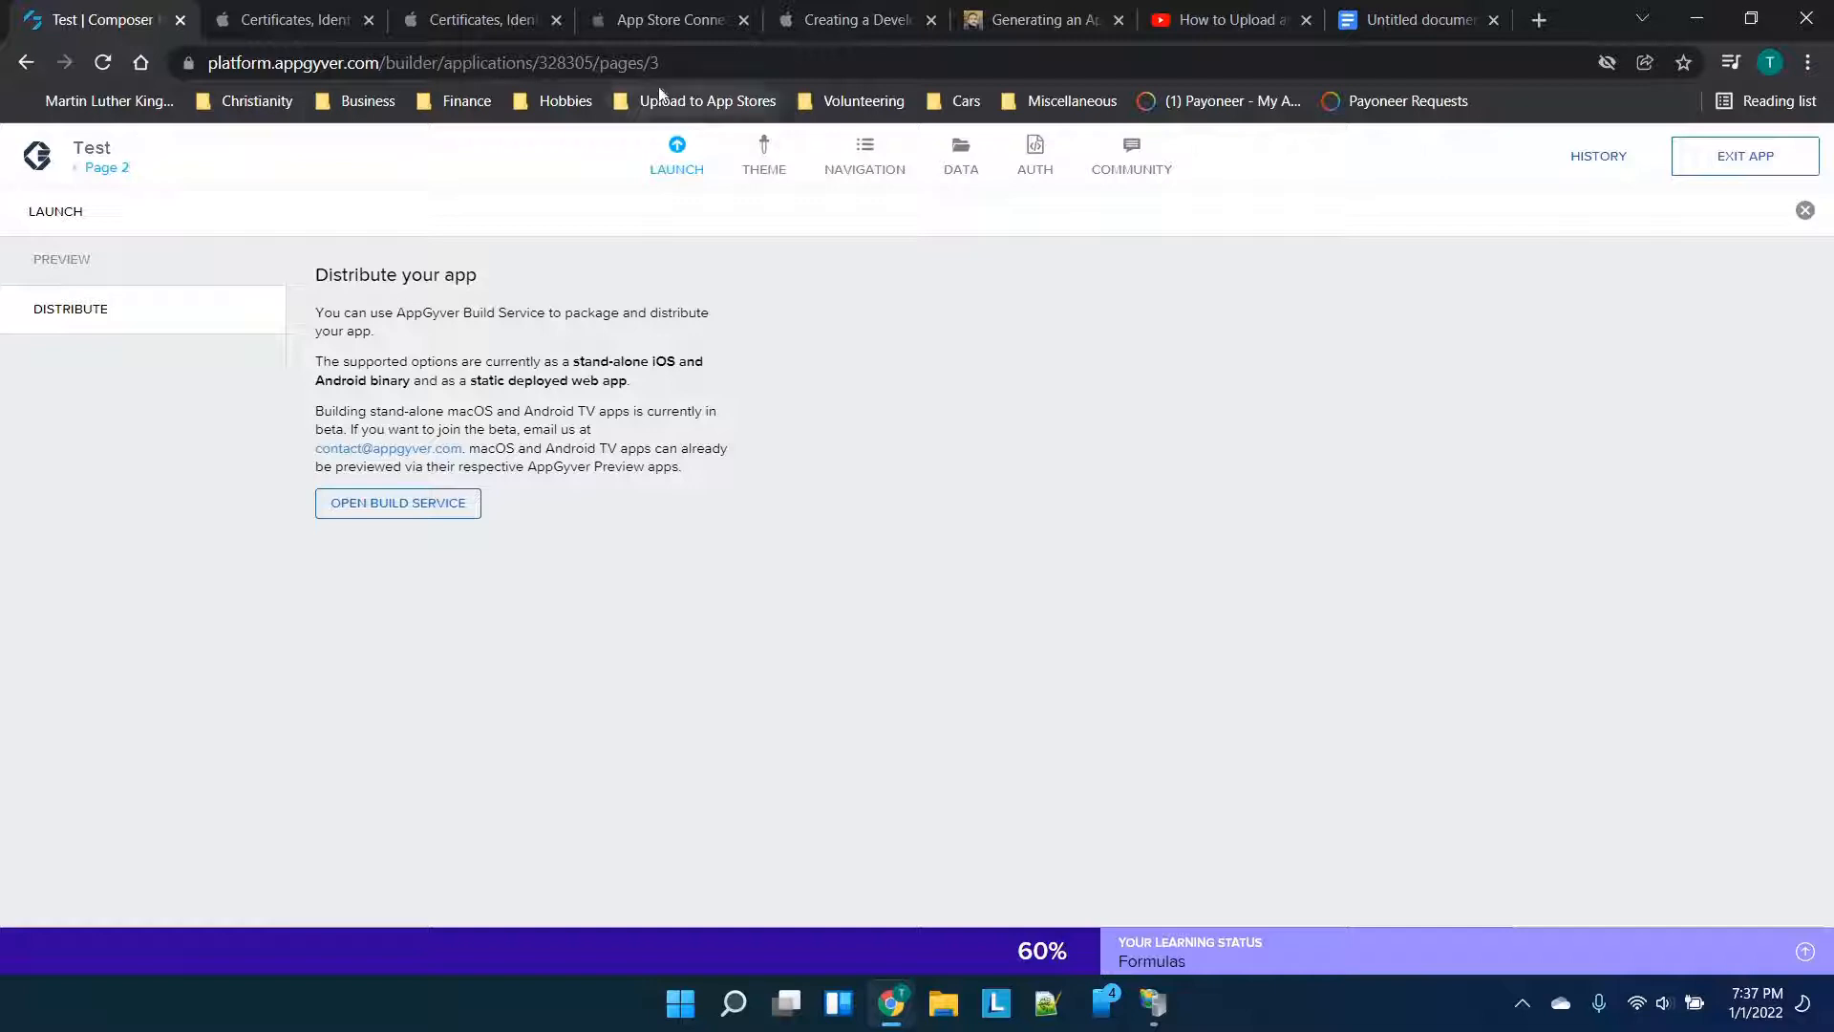
left_click(675, 160)
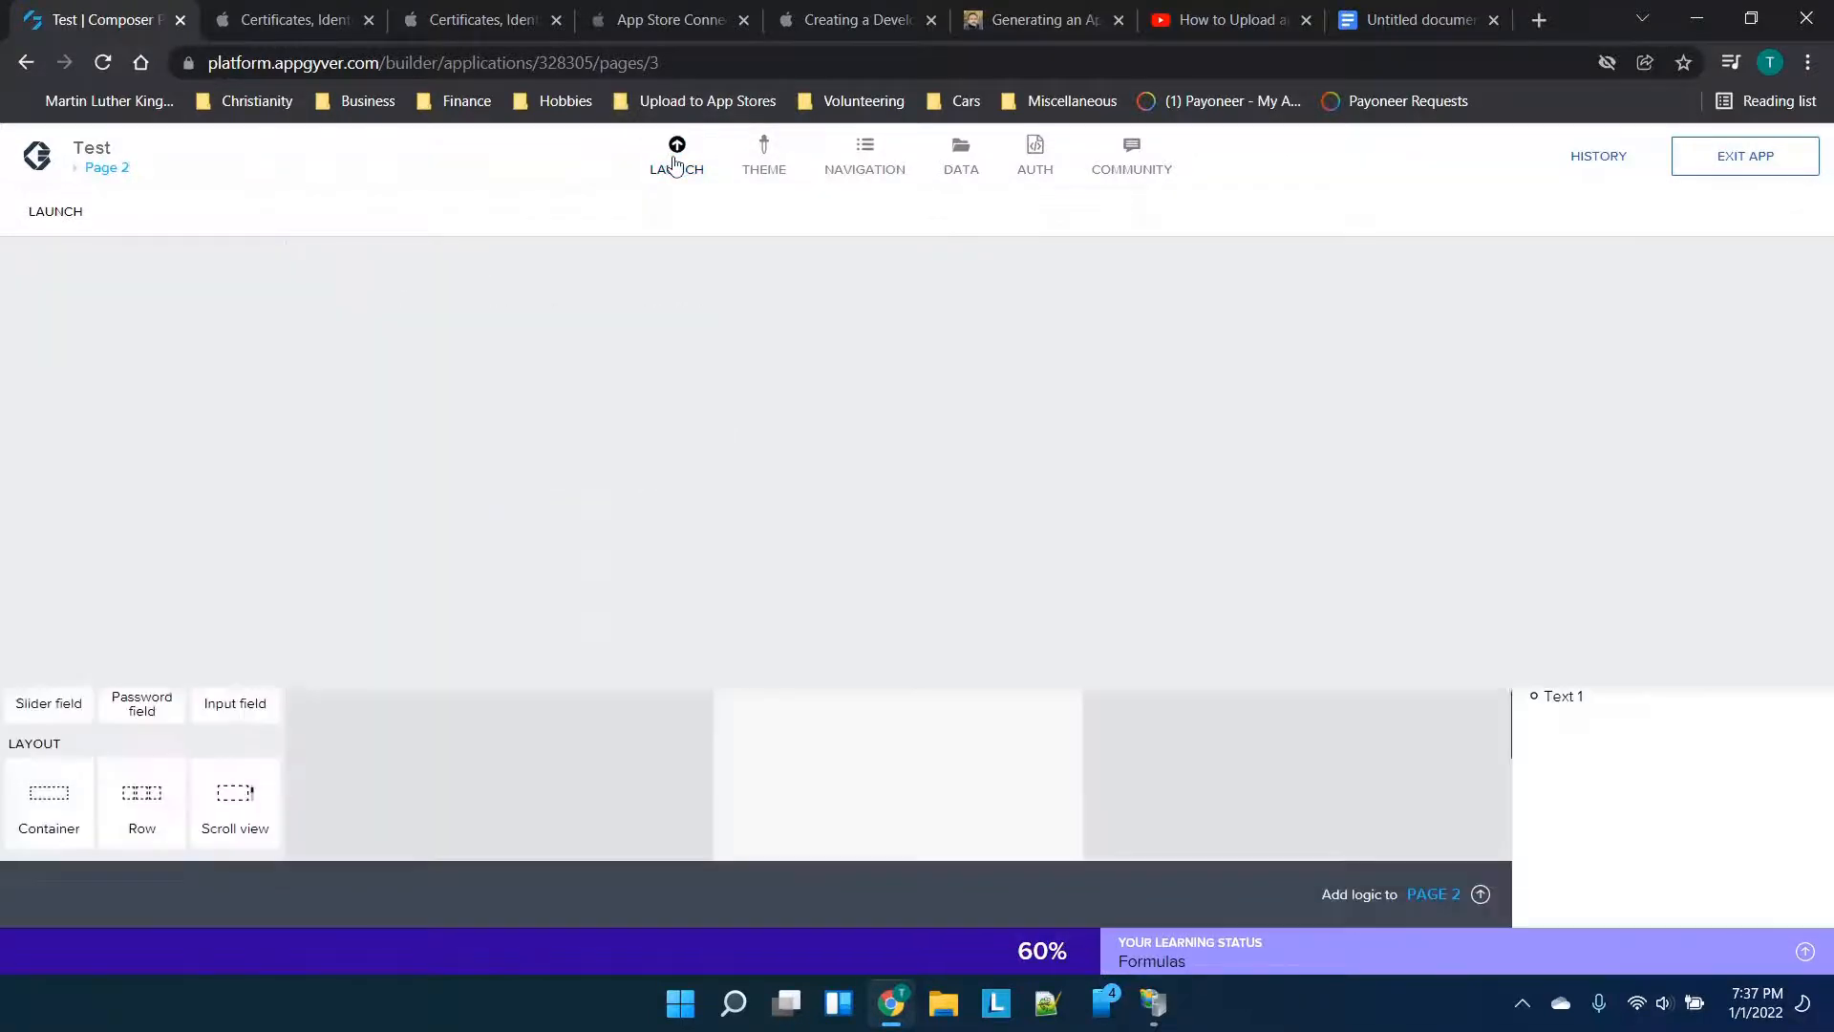
left_click(676, 163)
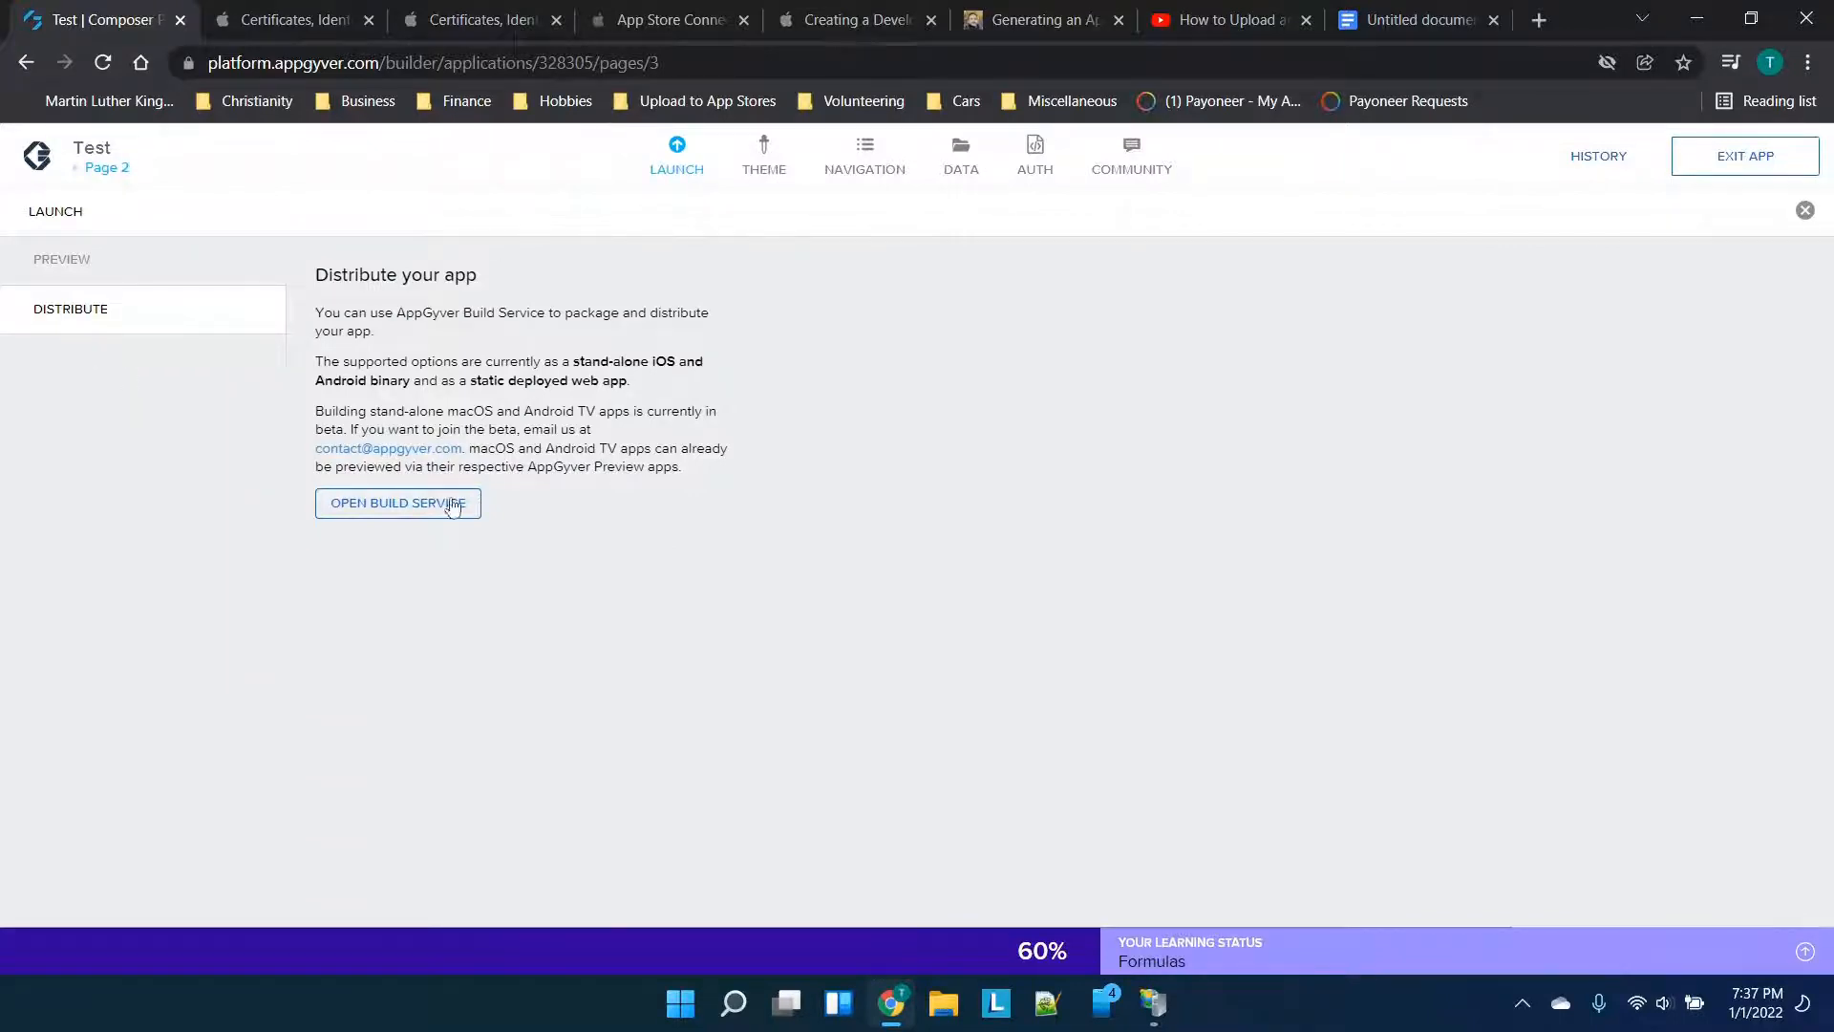
left_click(415, 511)
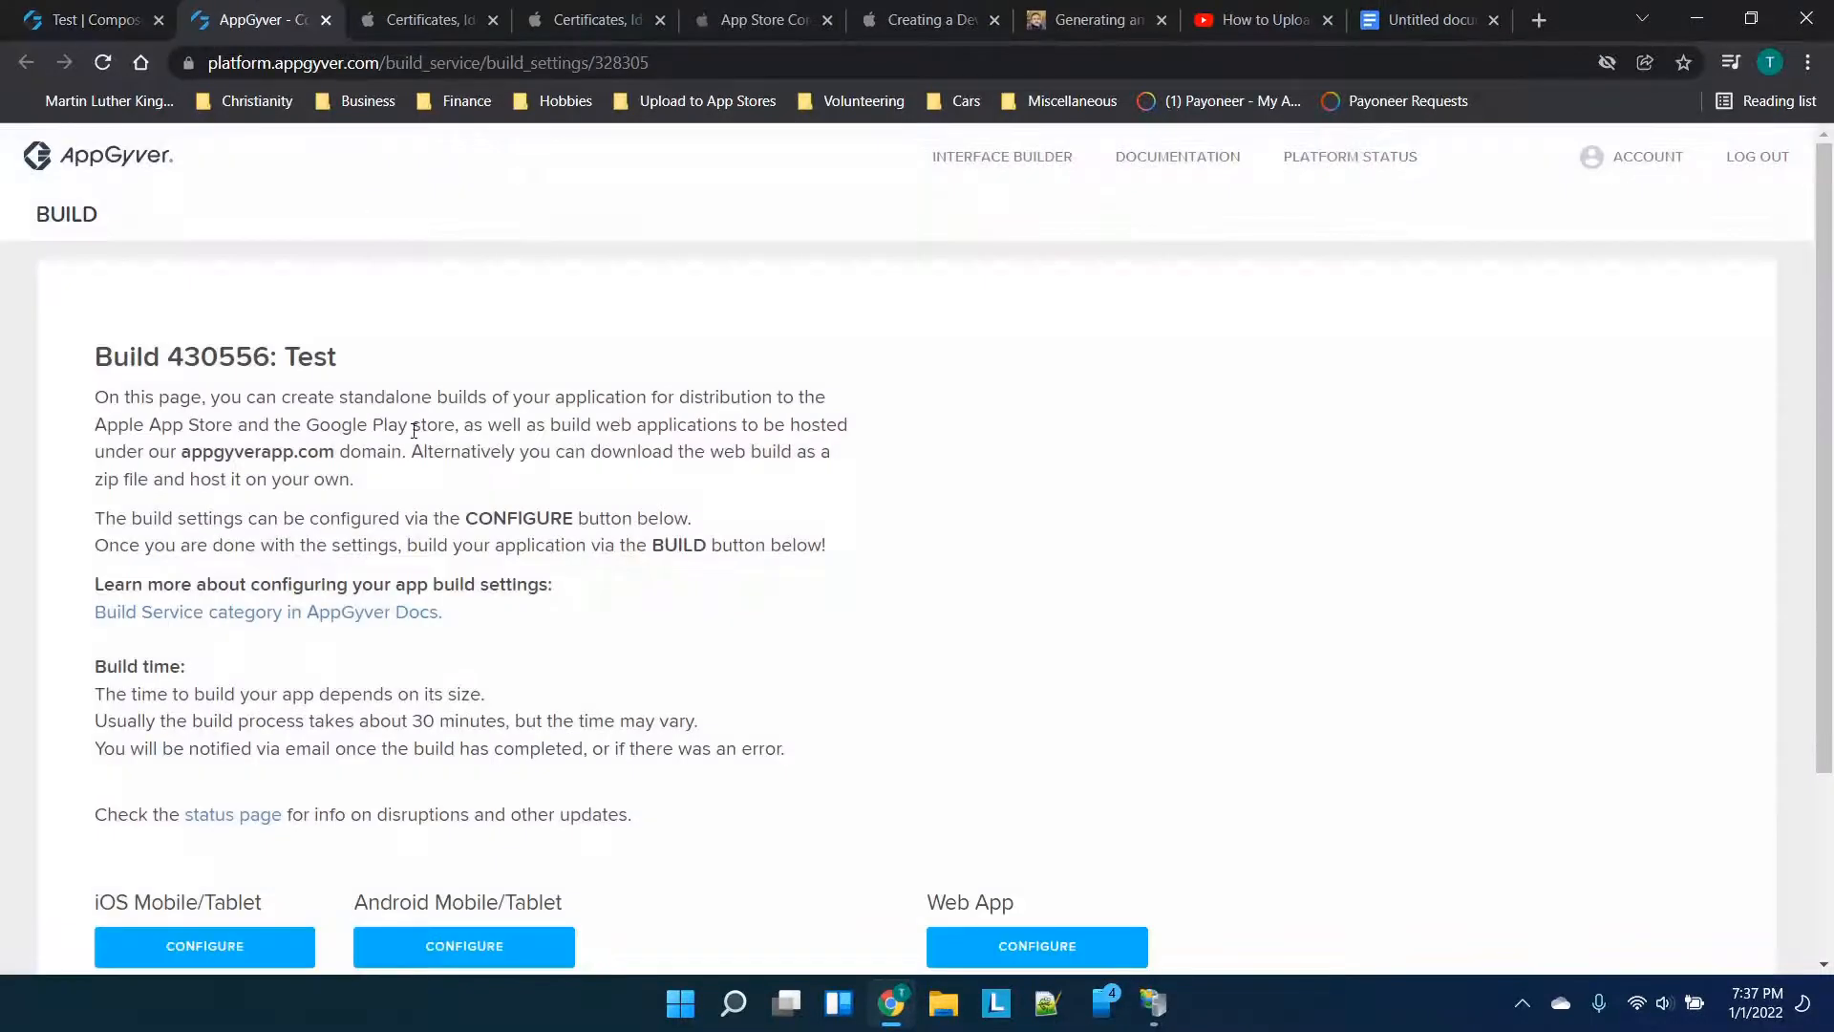
scroll(586, 547, "down", 2)
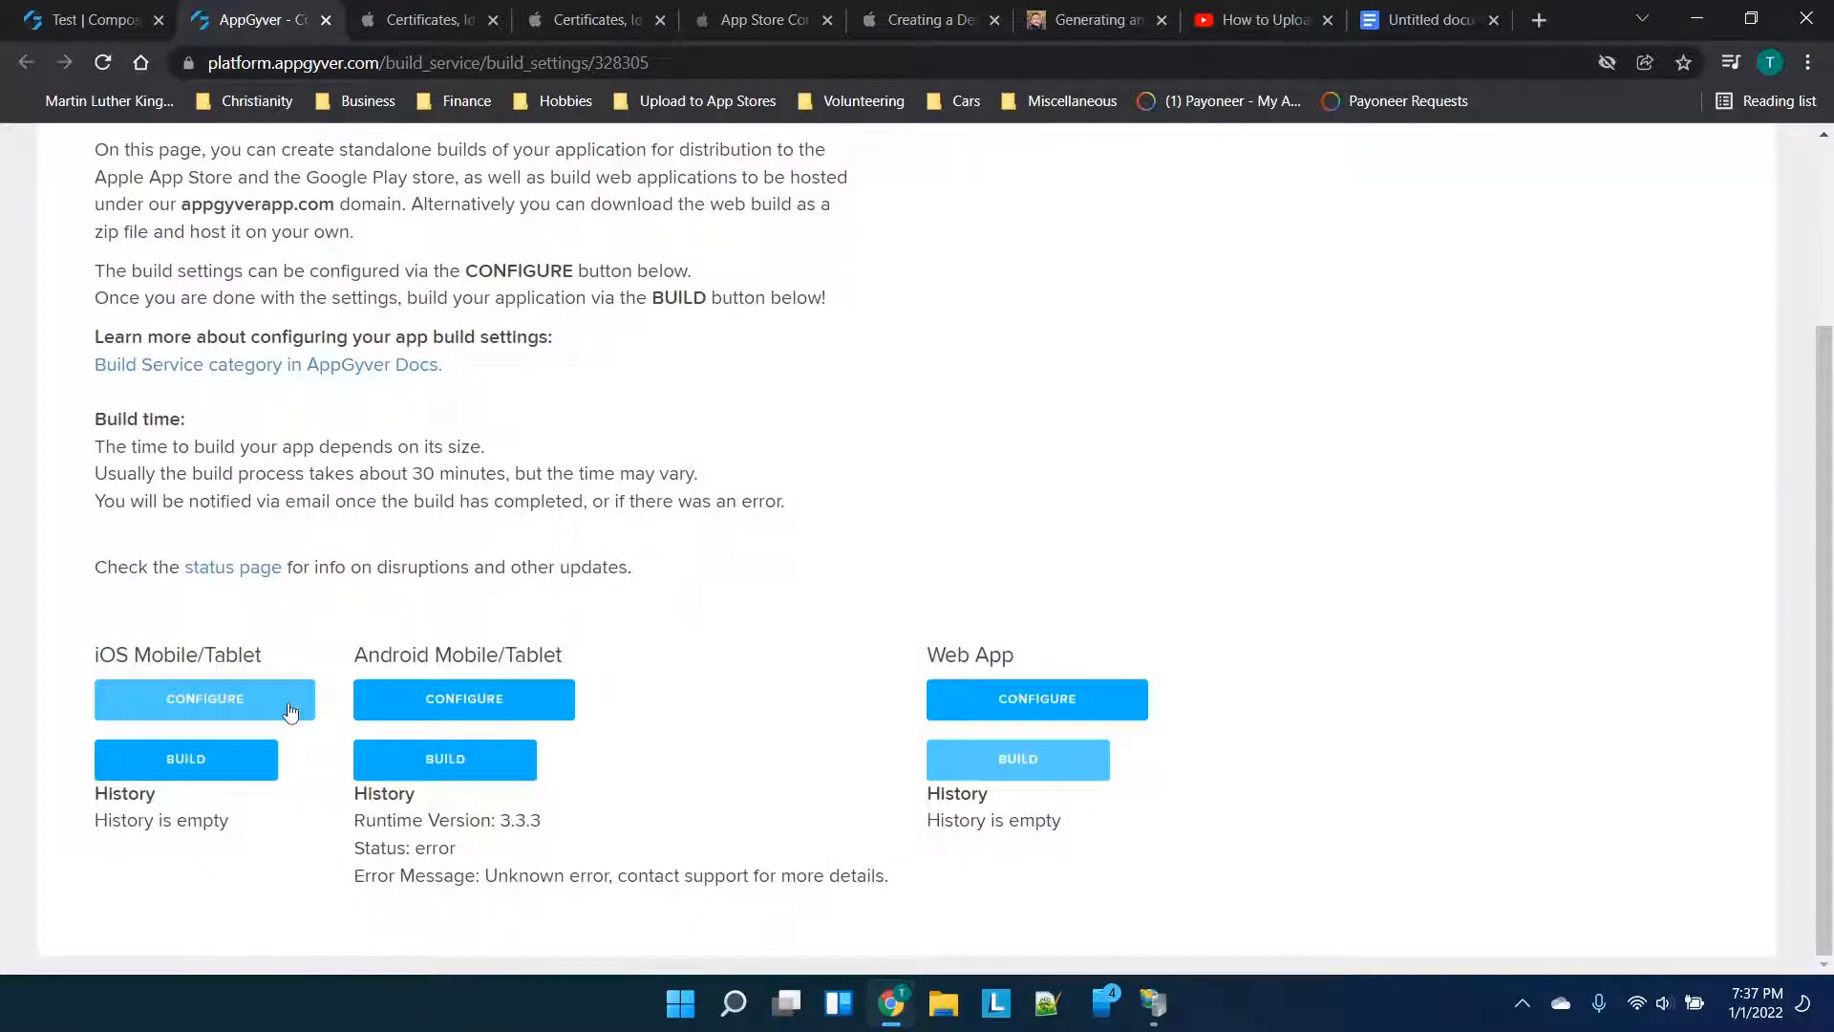
left_click(440, 9)
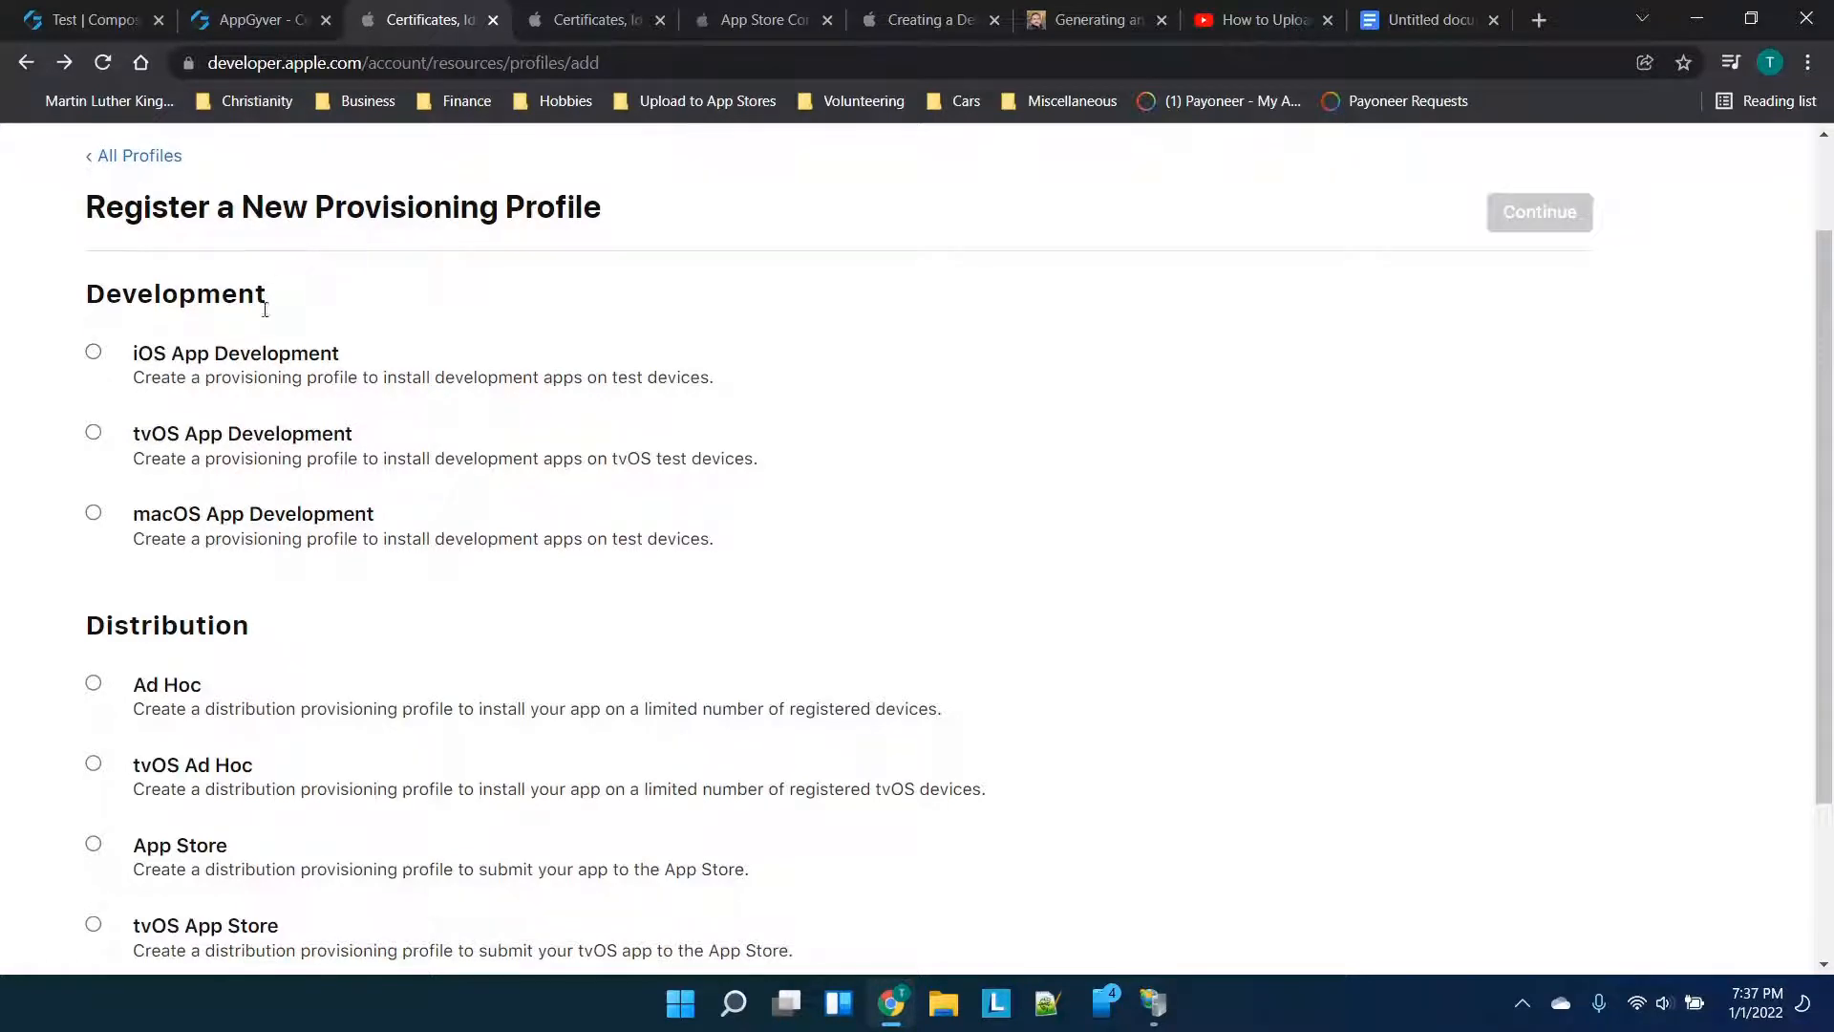
Choose iOS App Development as the provisioning profile type and continue
scroll(265, 495, "down", 3)
scroll(265, 495, "up", 4)
scroll(265, 494, "down", 1)
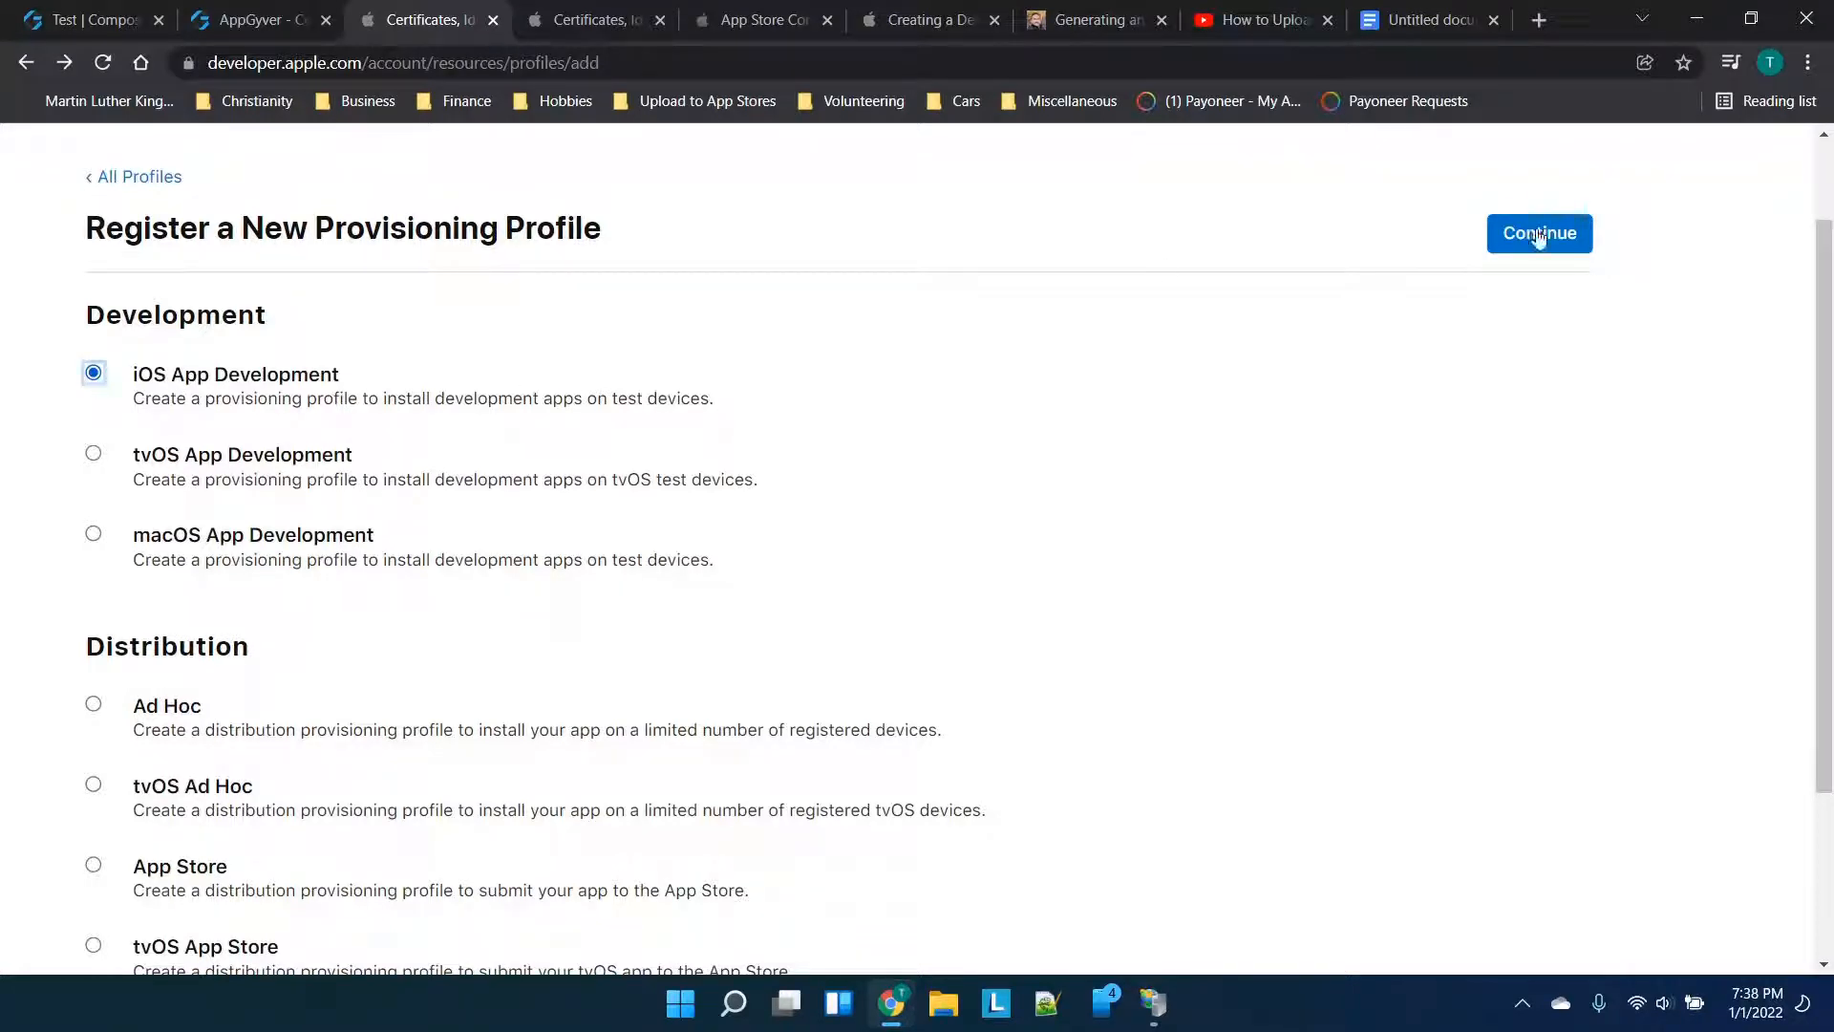
left_click(1510, 237)
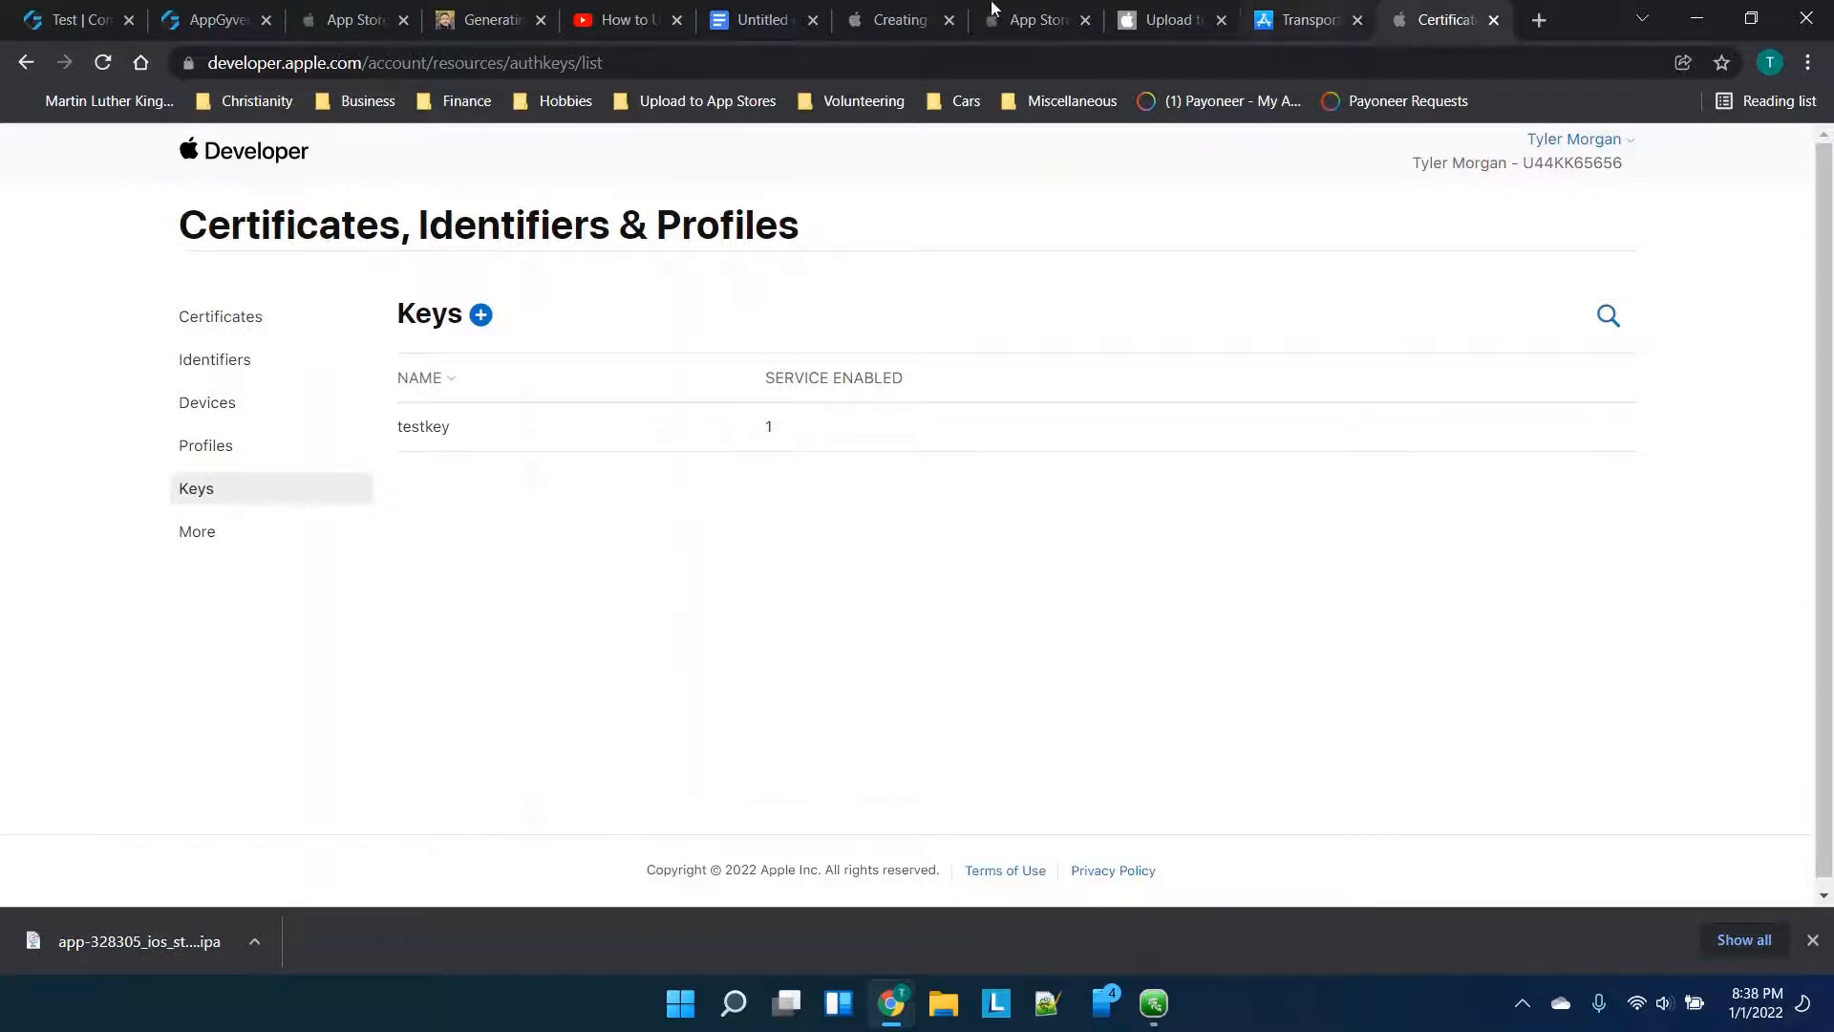
Start a new key named testkey with Apple Push Notifications service enabled
left_click(735, 12)
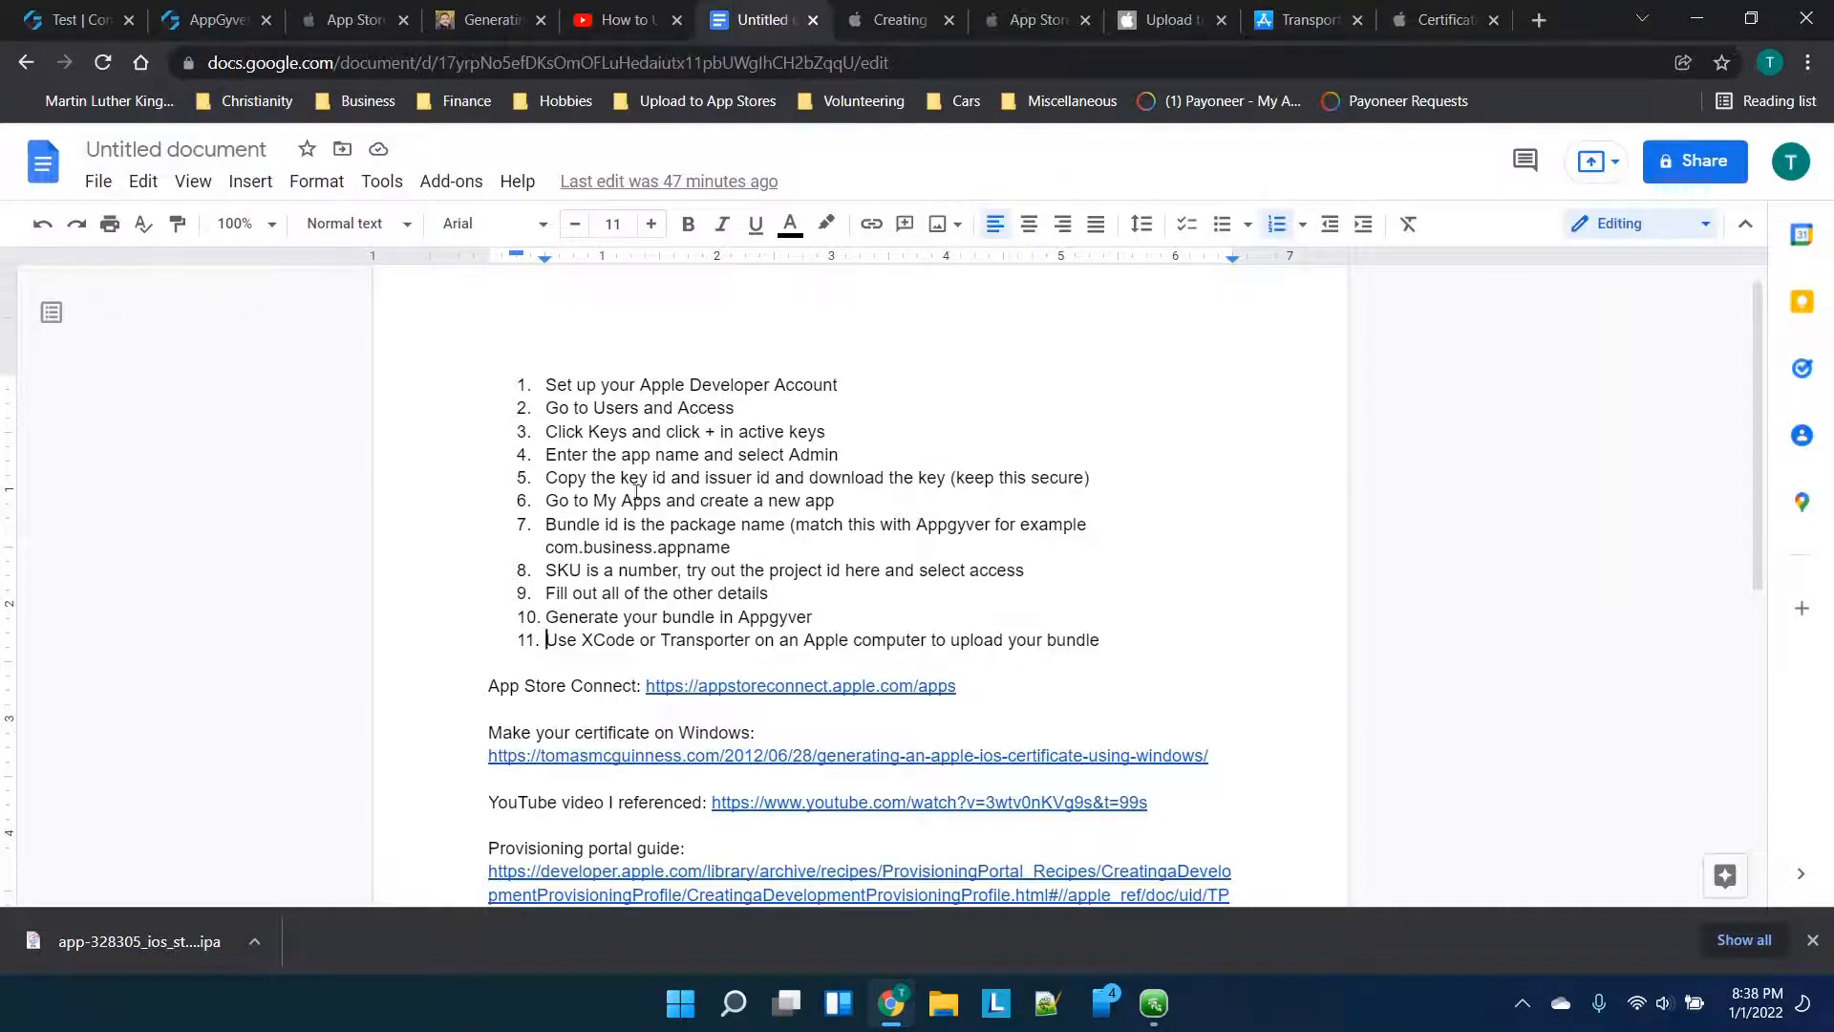
left_click(1442, 17)
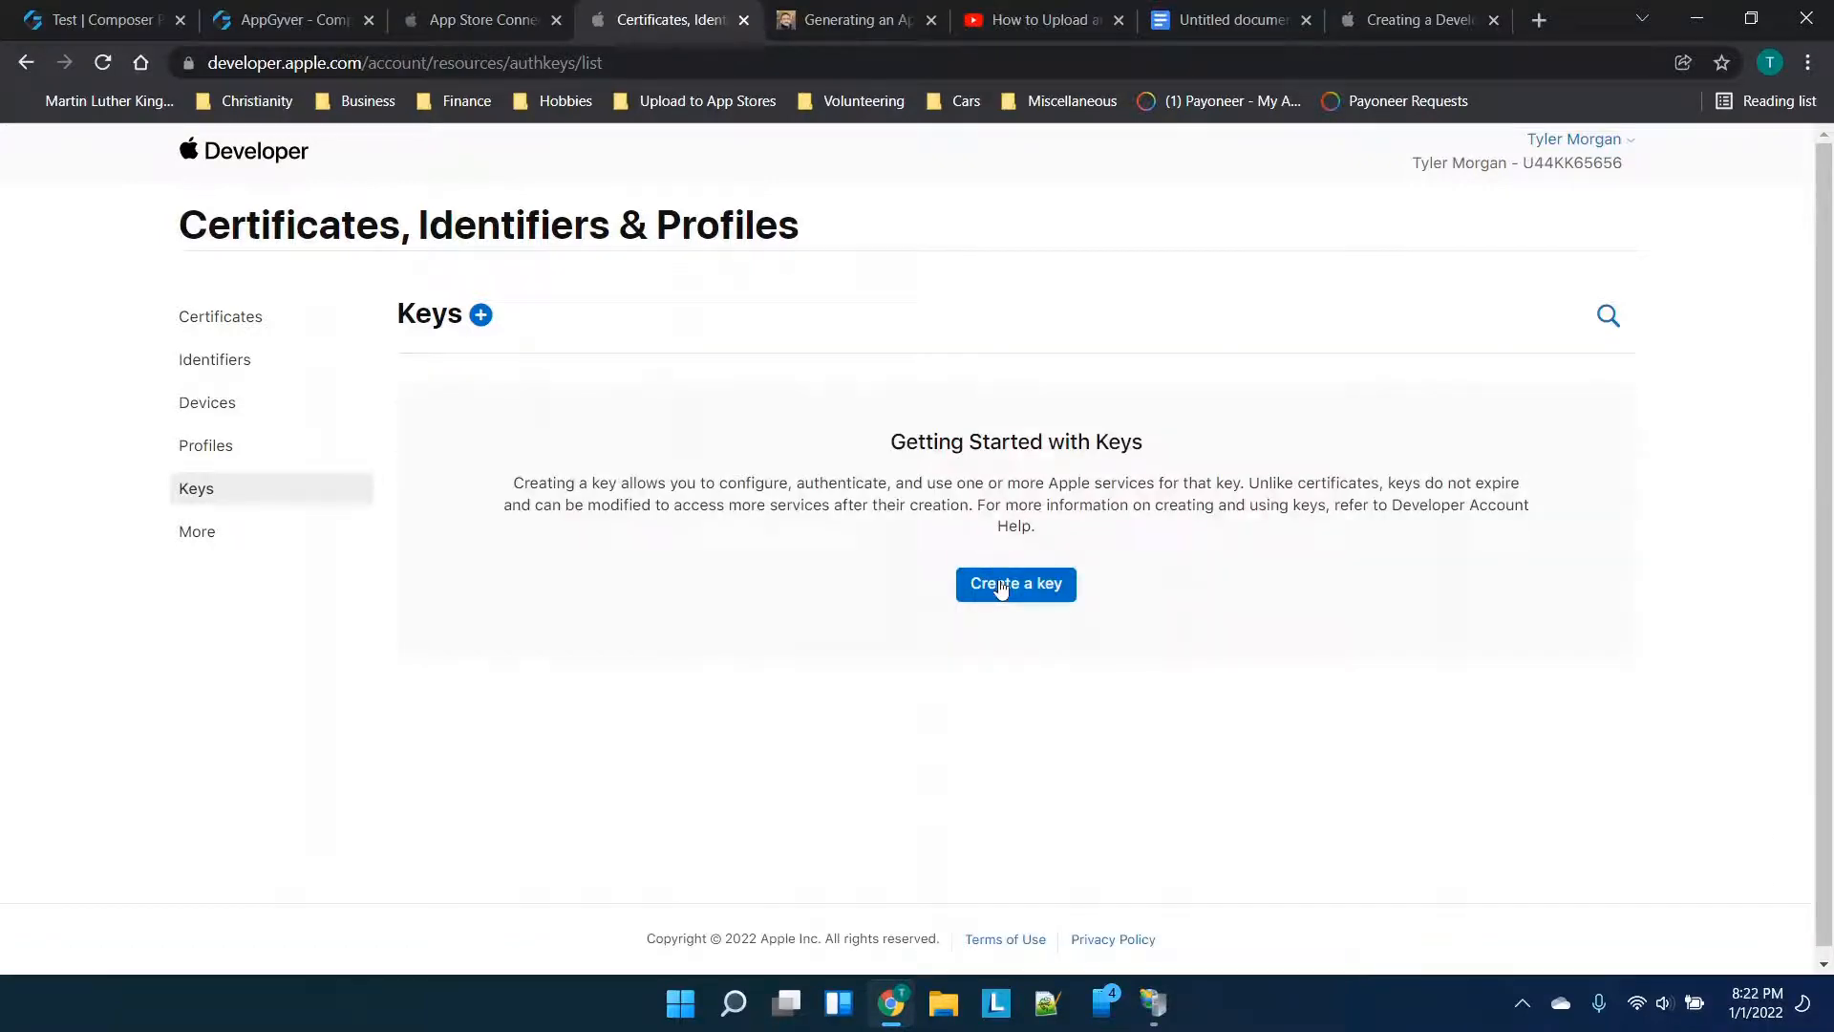
left_click(1015, 584)
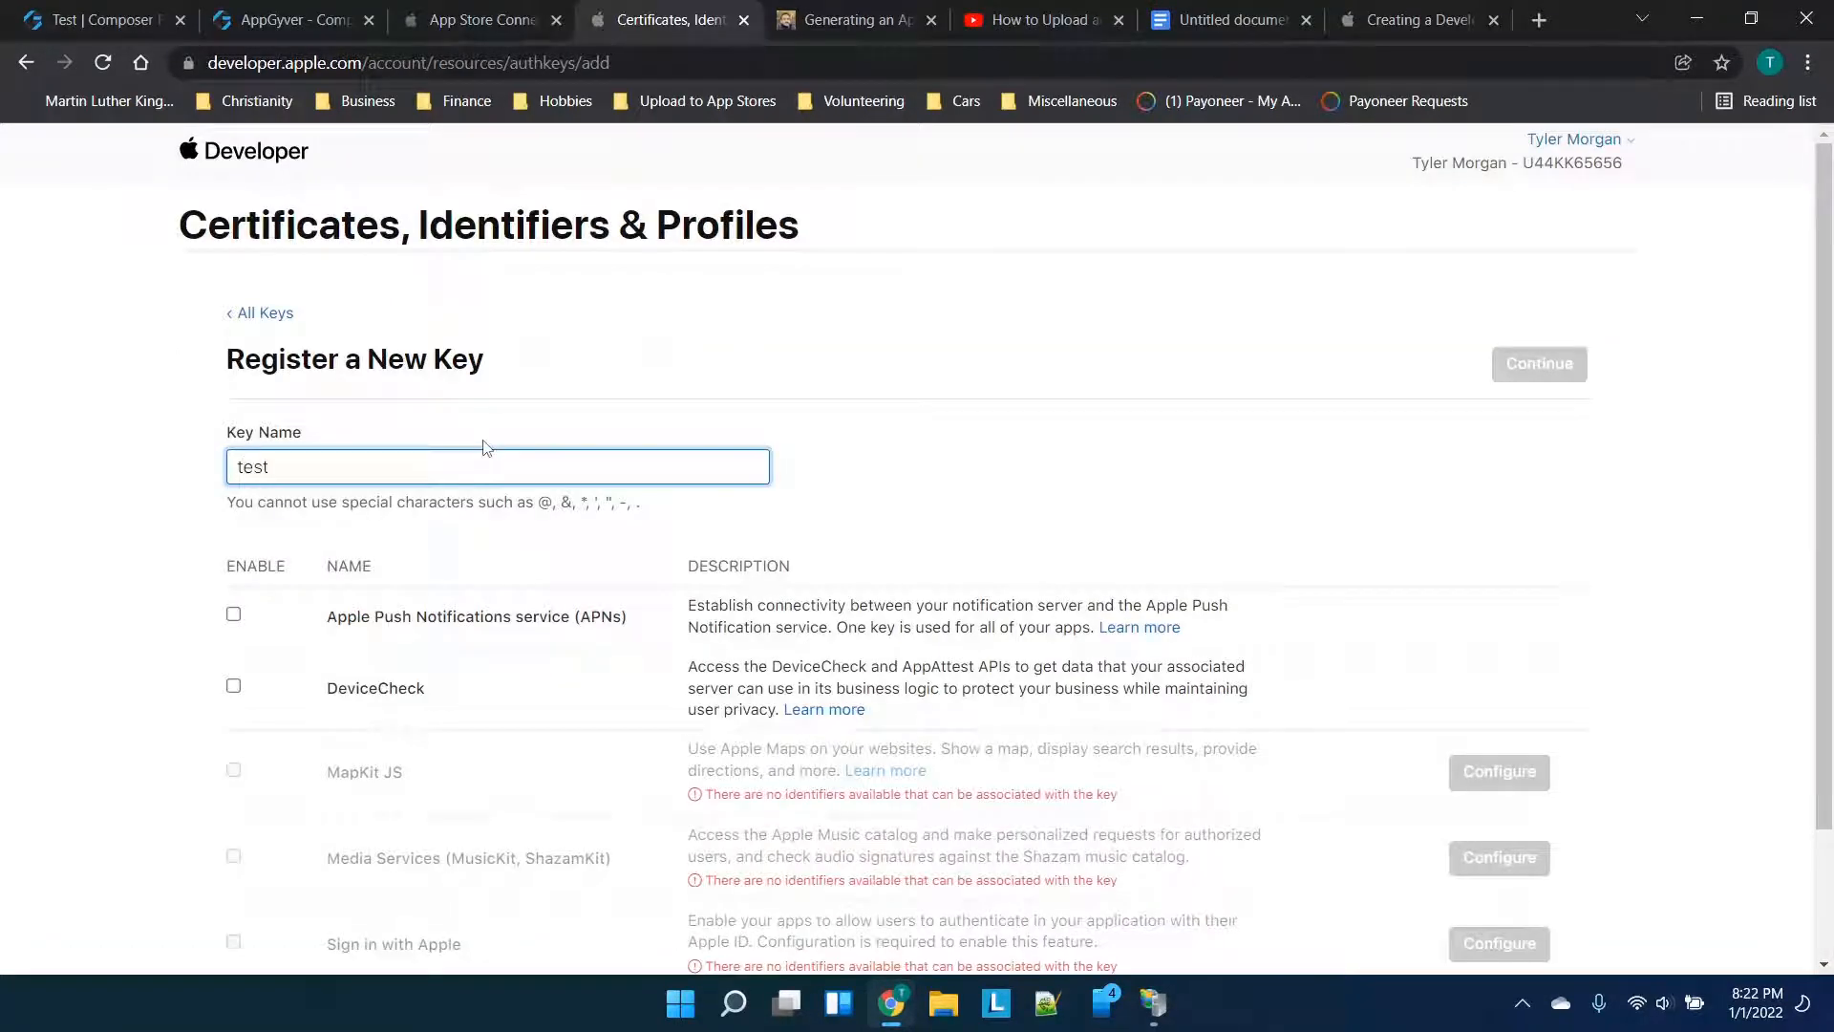
scroll(486, 446, "down", 3)
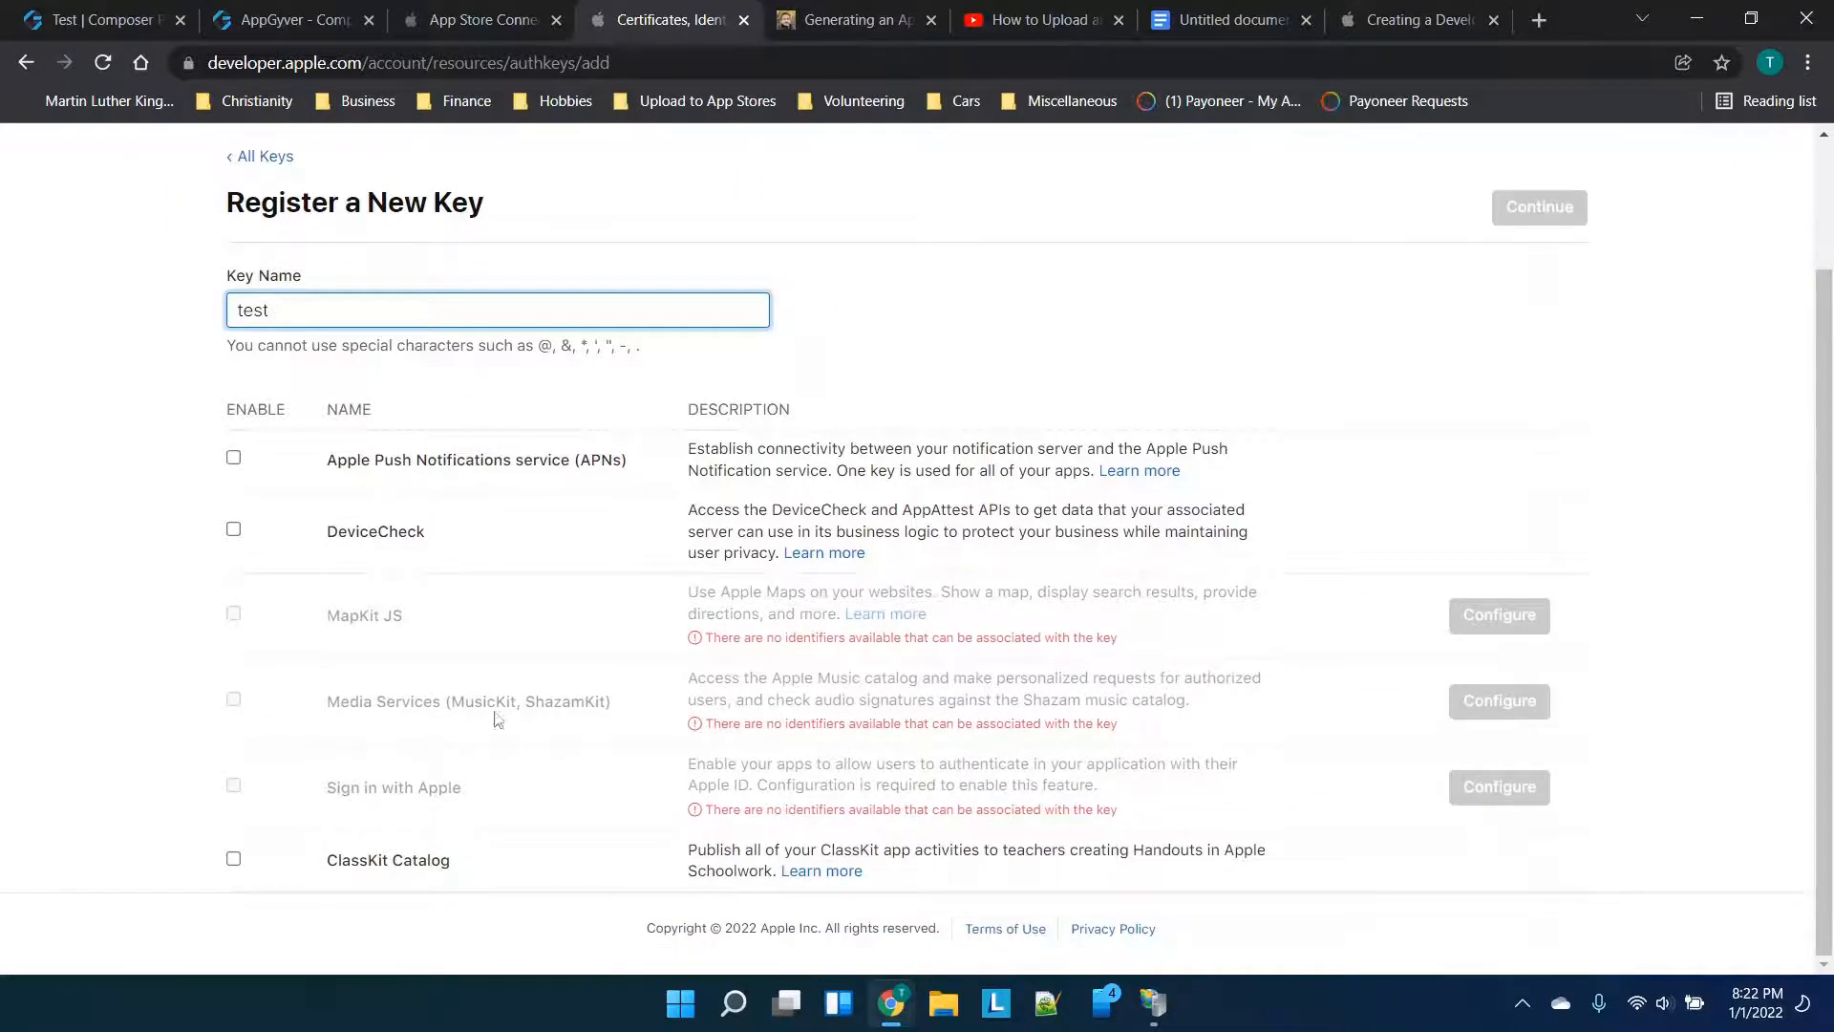
scroll(694, 549, "up", 3)
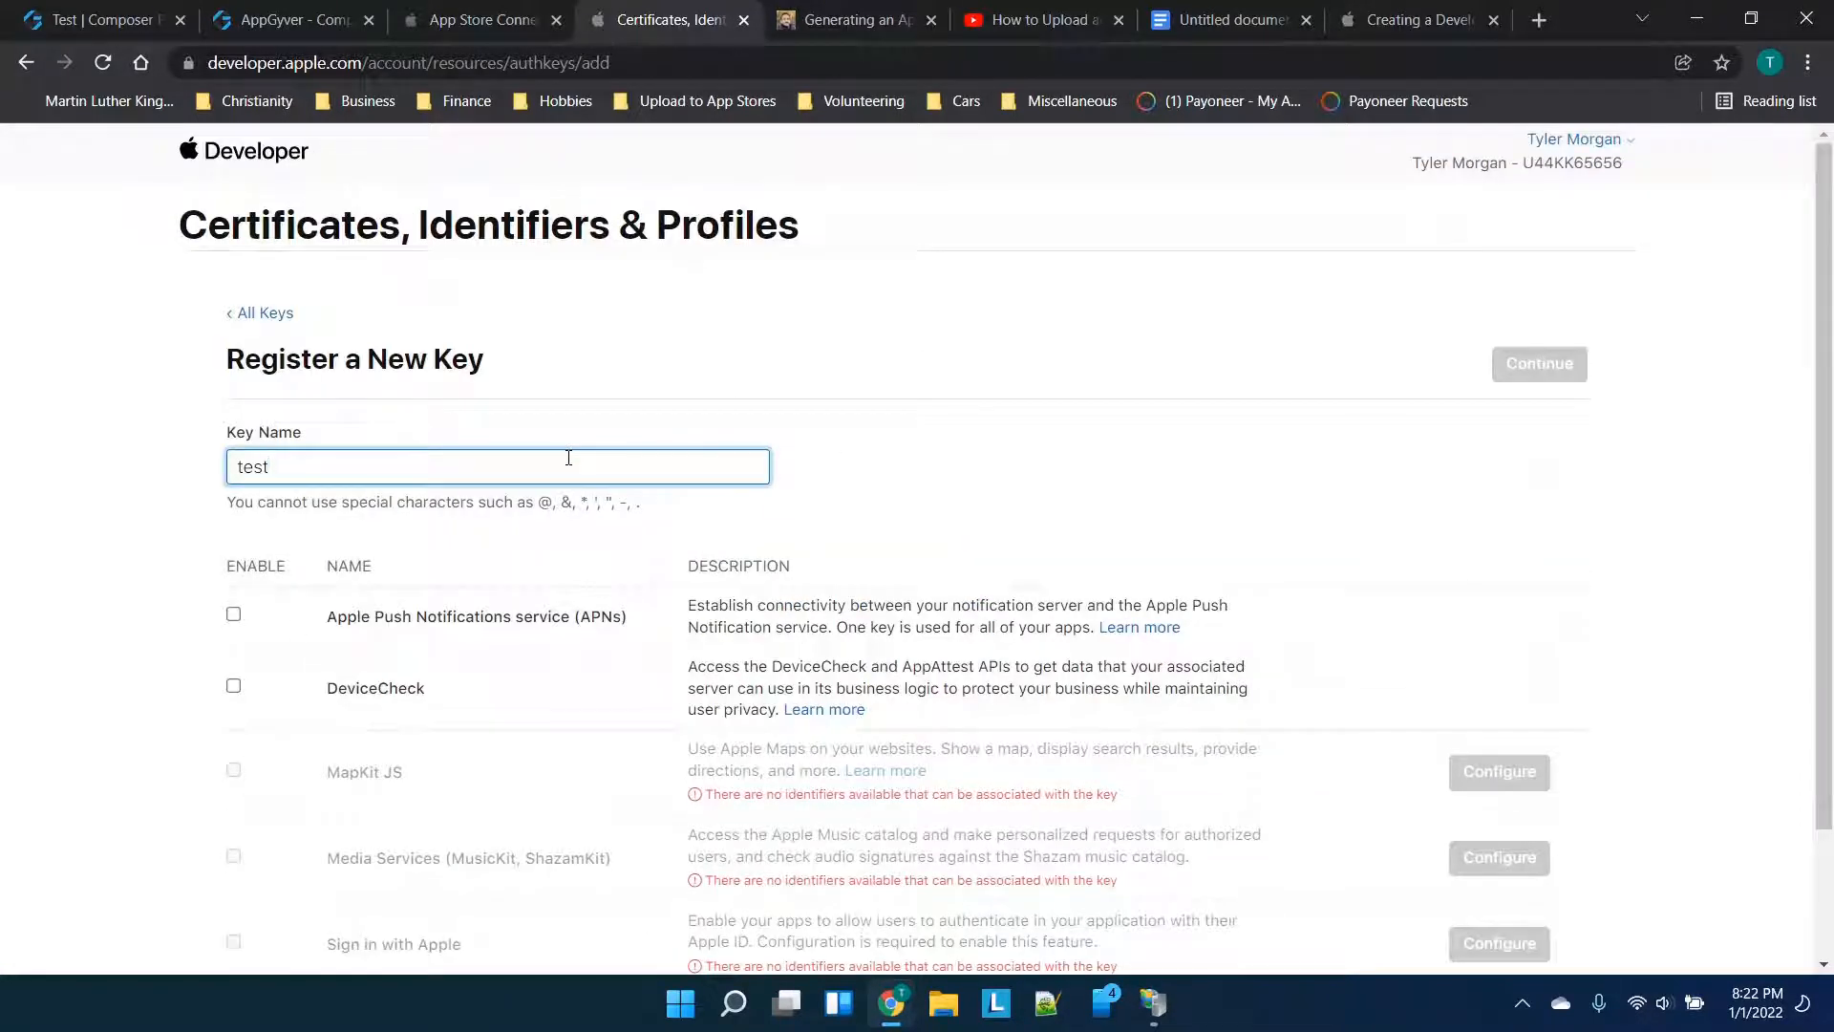
type("key")
scroll(1540, 427, "down", 1)
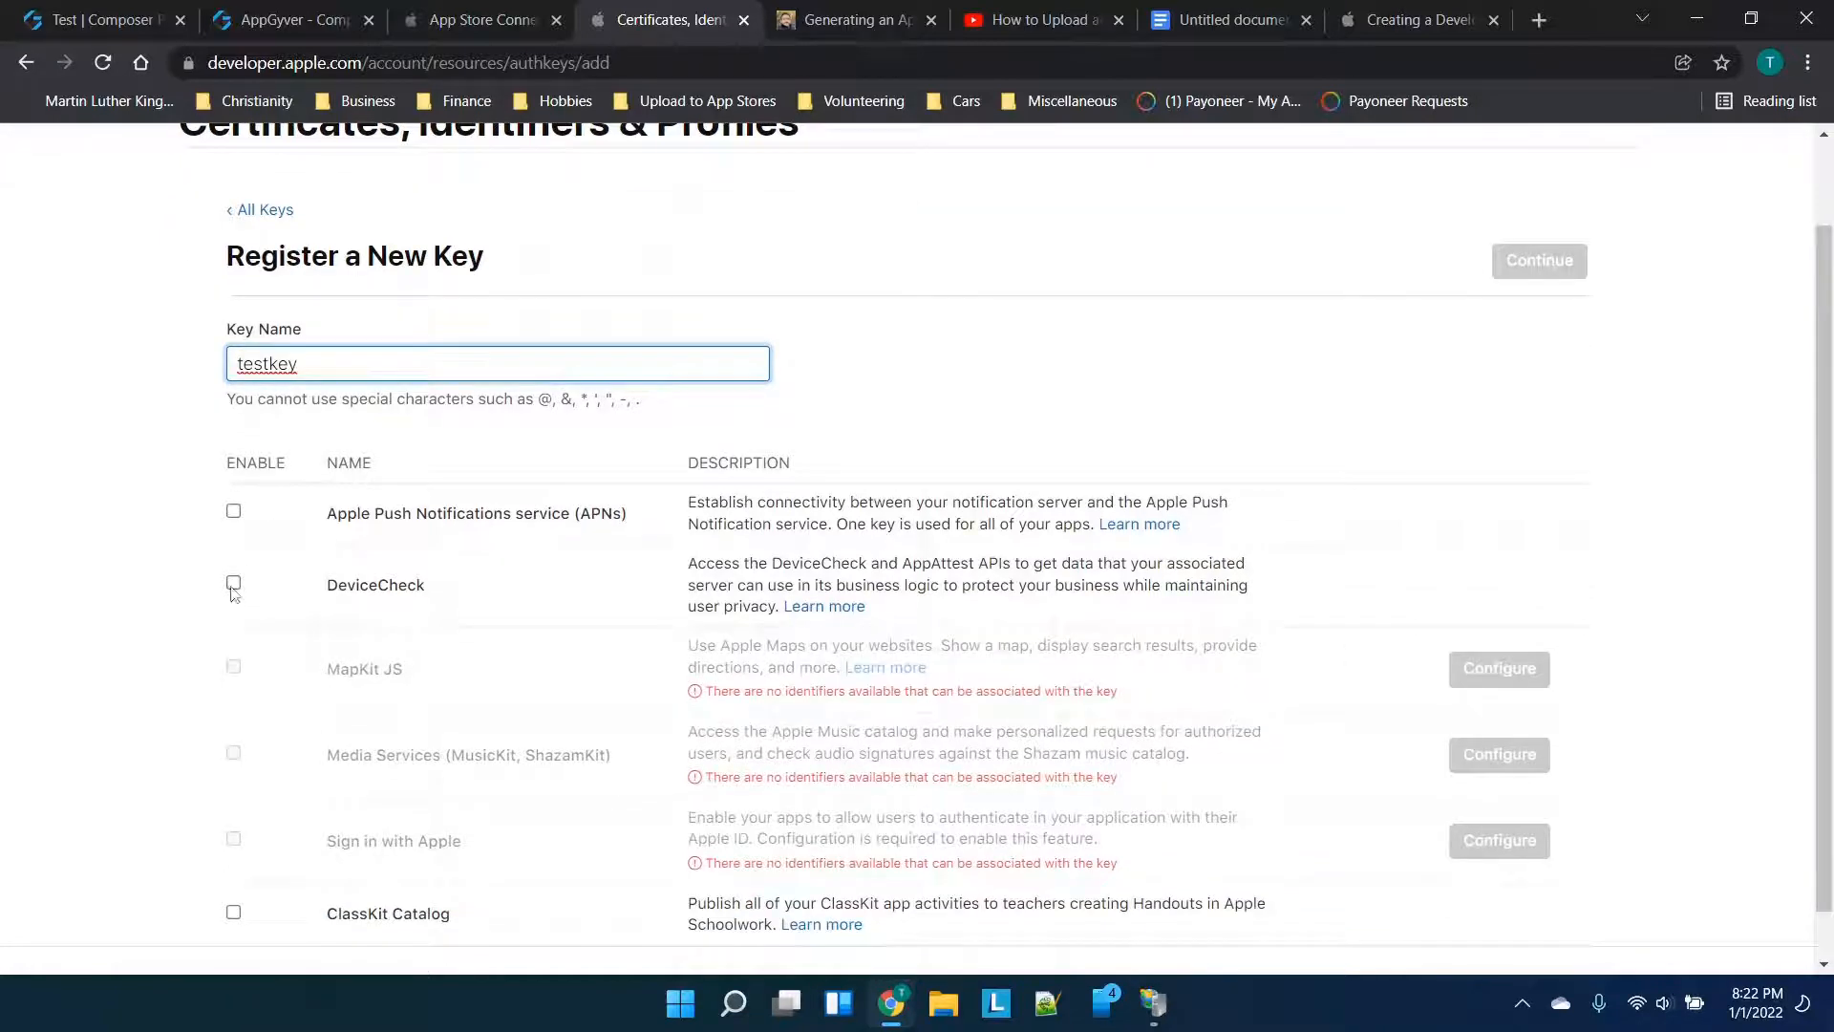
left_click(233, 511)
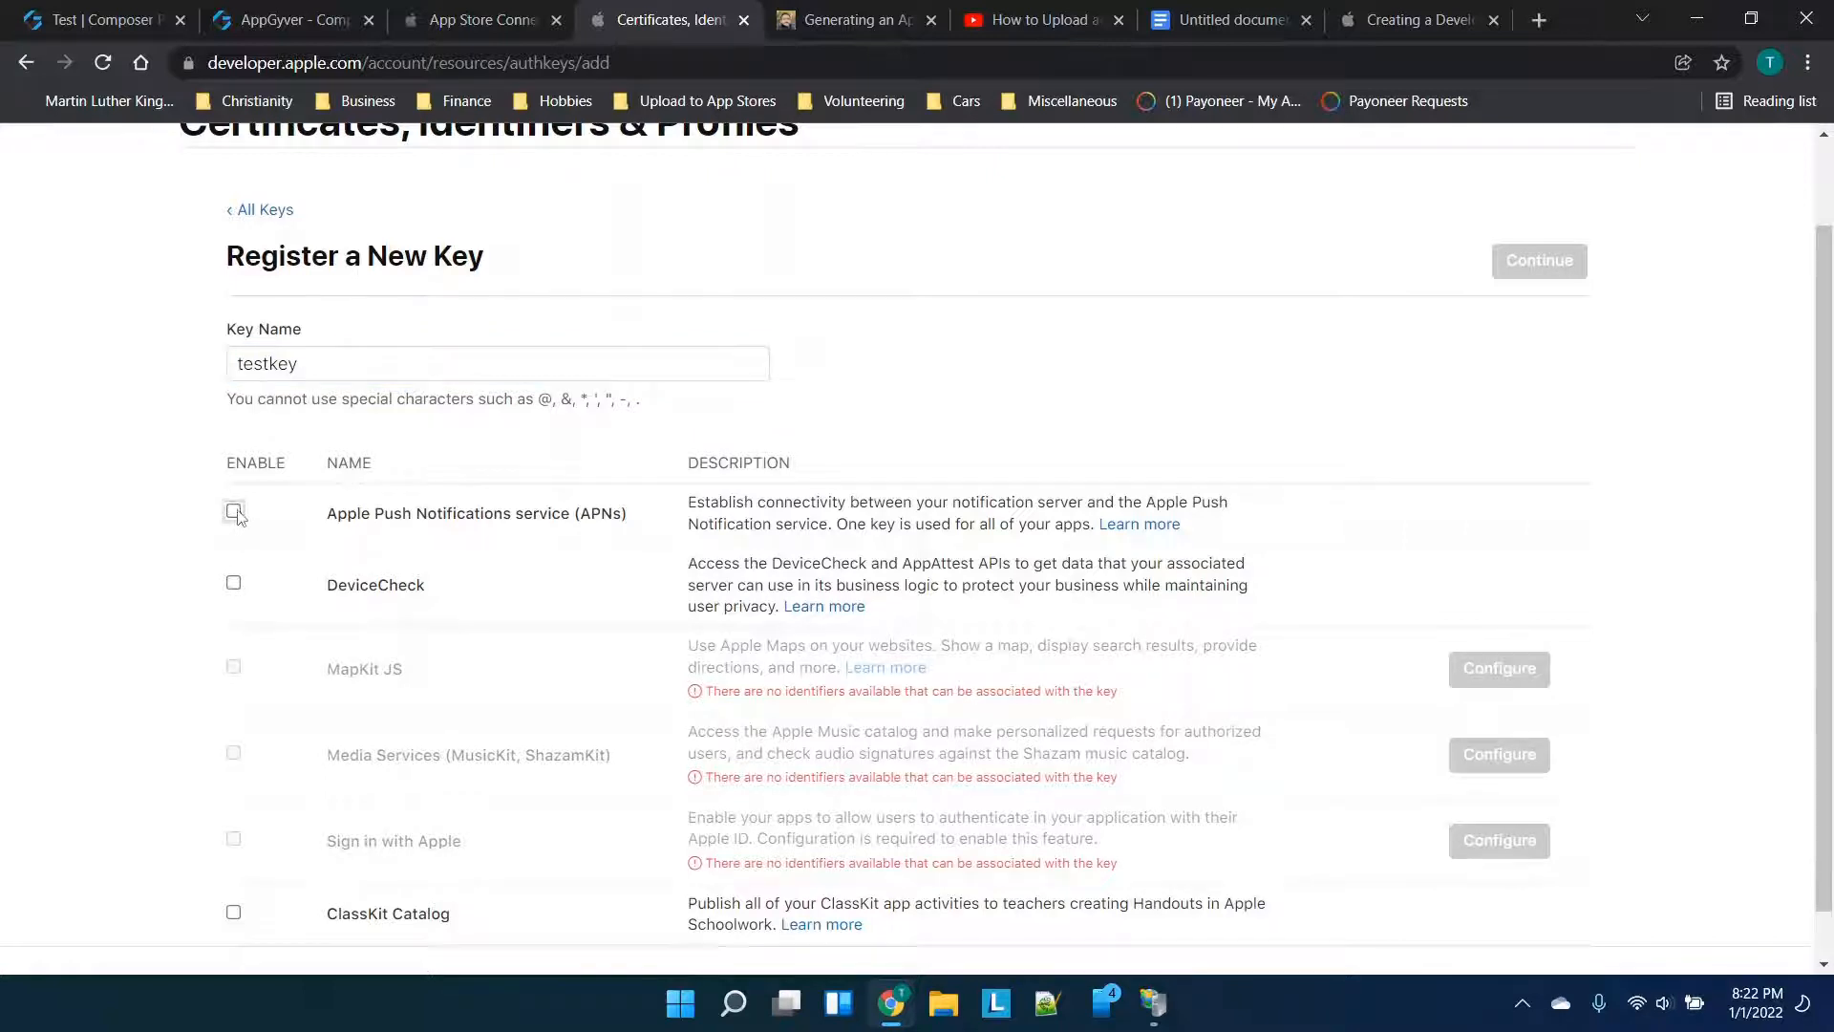
scroll(1156, 411, "up", 1)
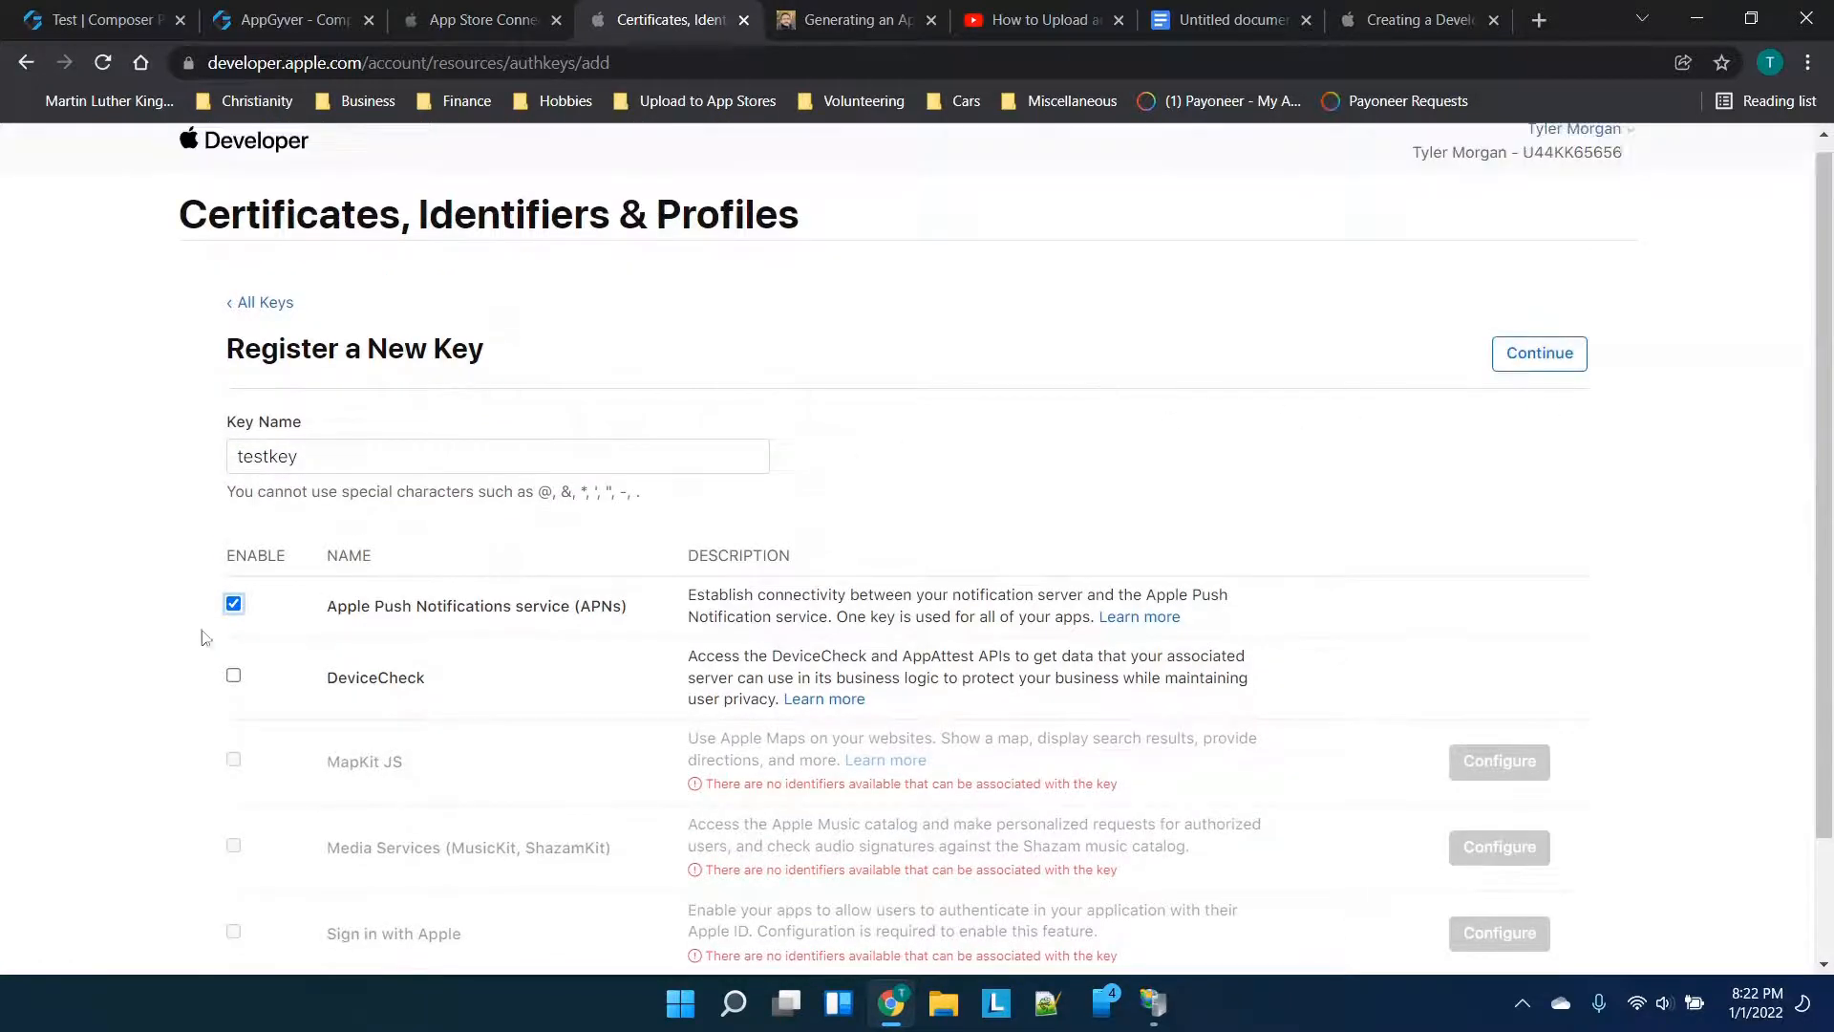
Register the testkey key and download its key file
left_click(1571, 356)
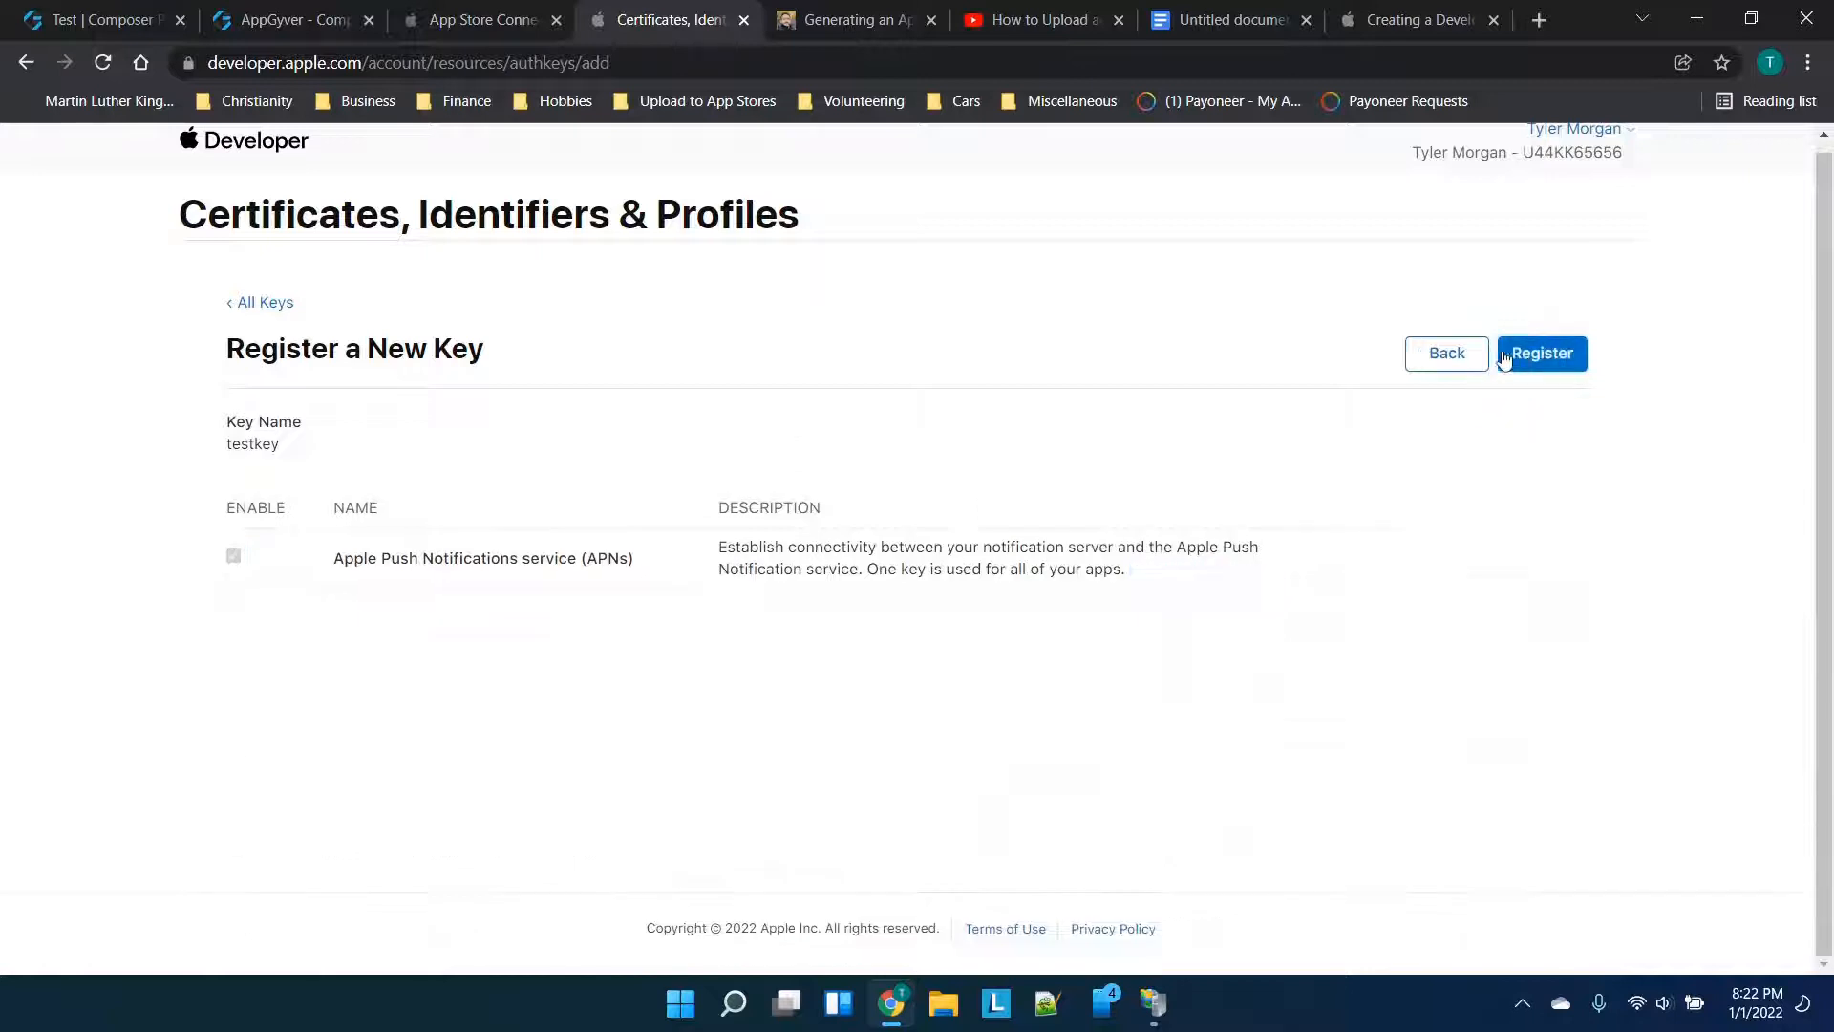
left_click(1526, 365)
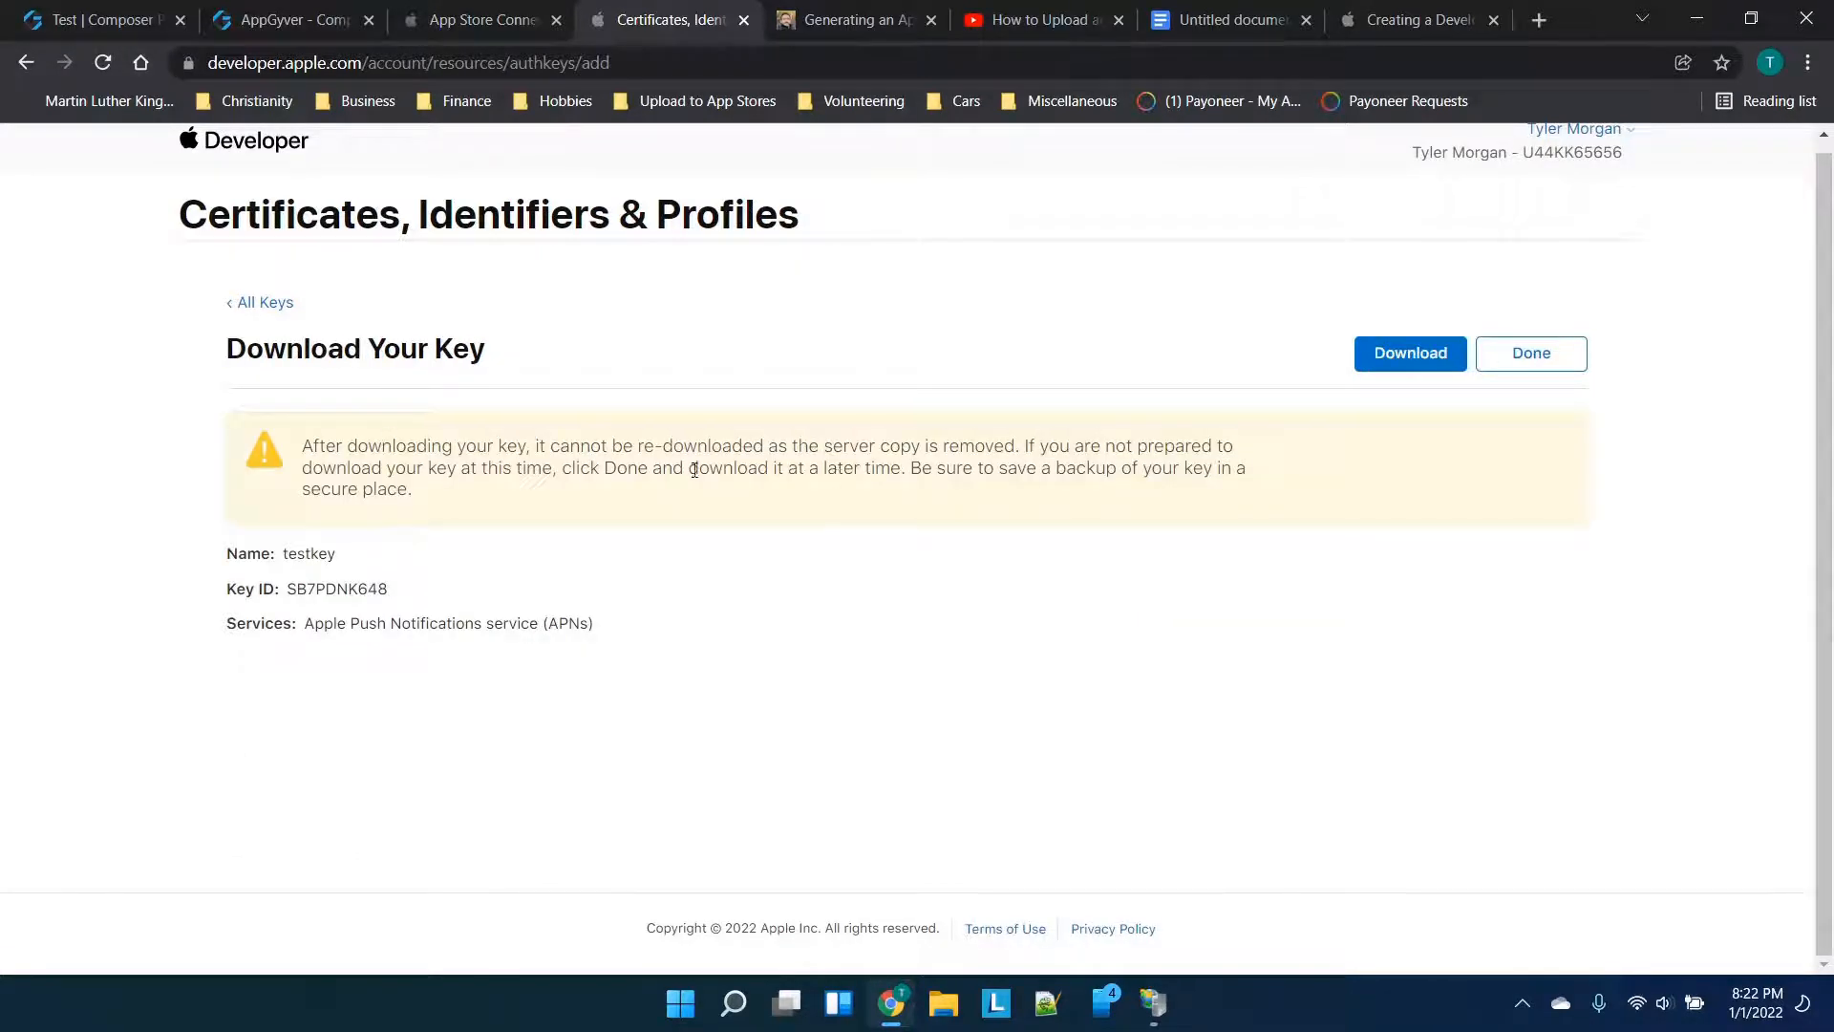
left_click(1411, 355)
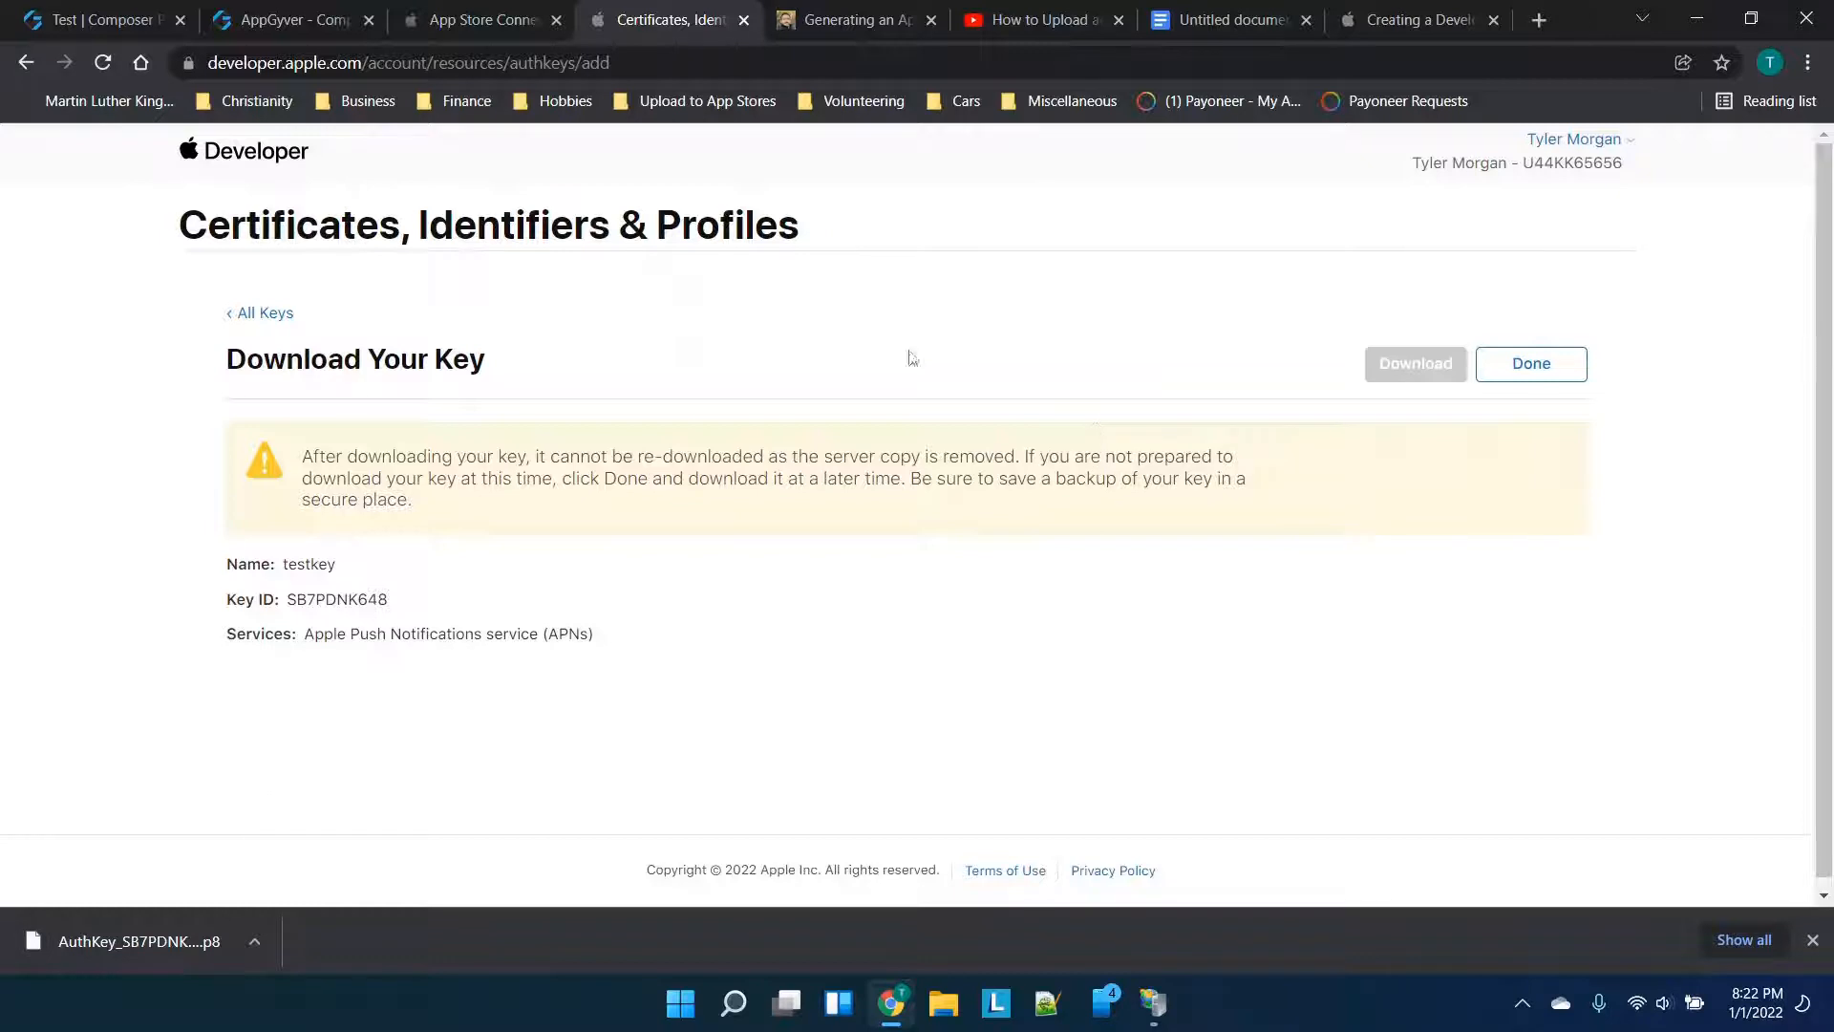
left_click(1522, 1003)
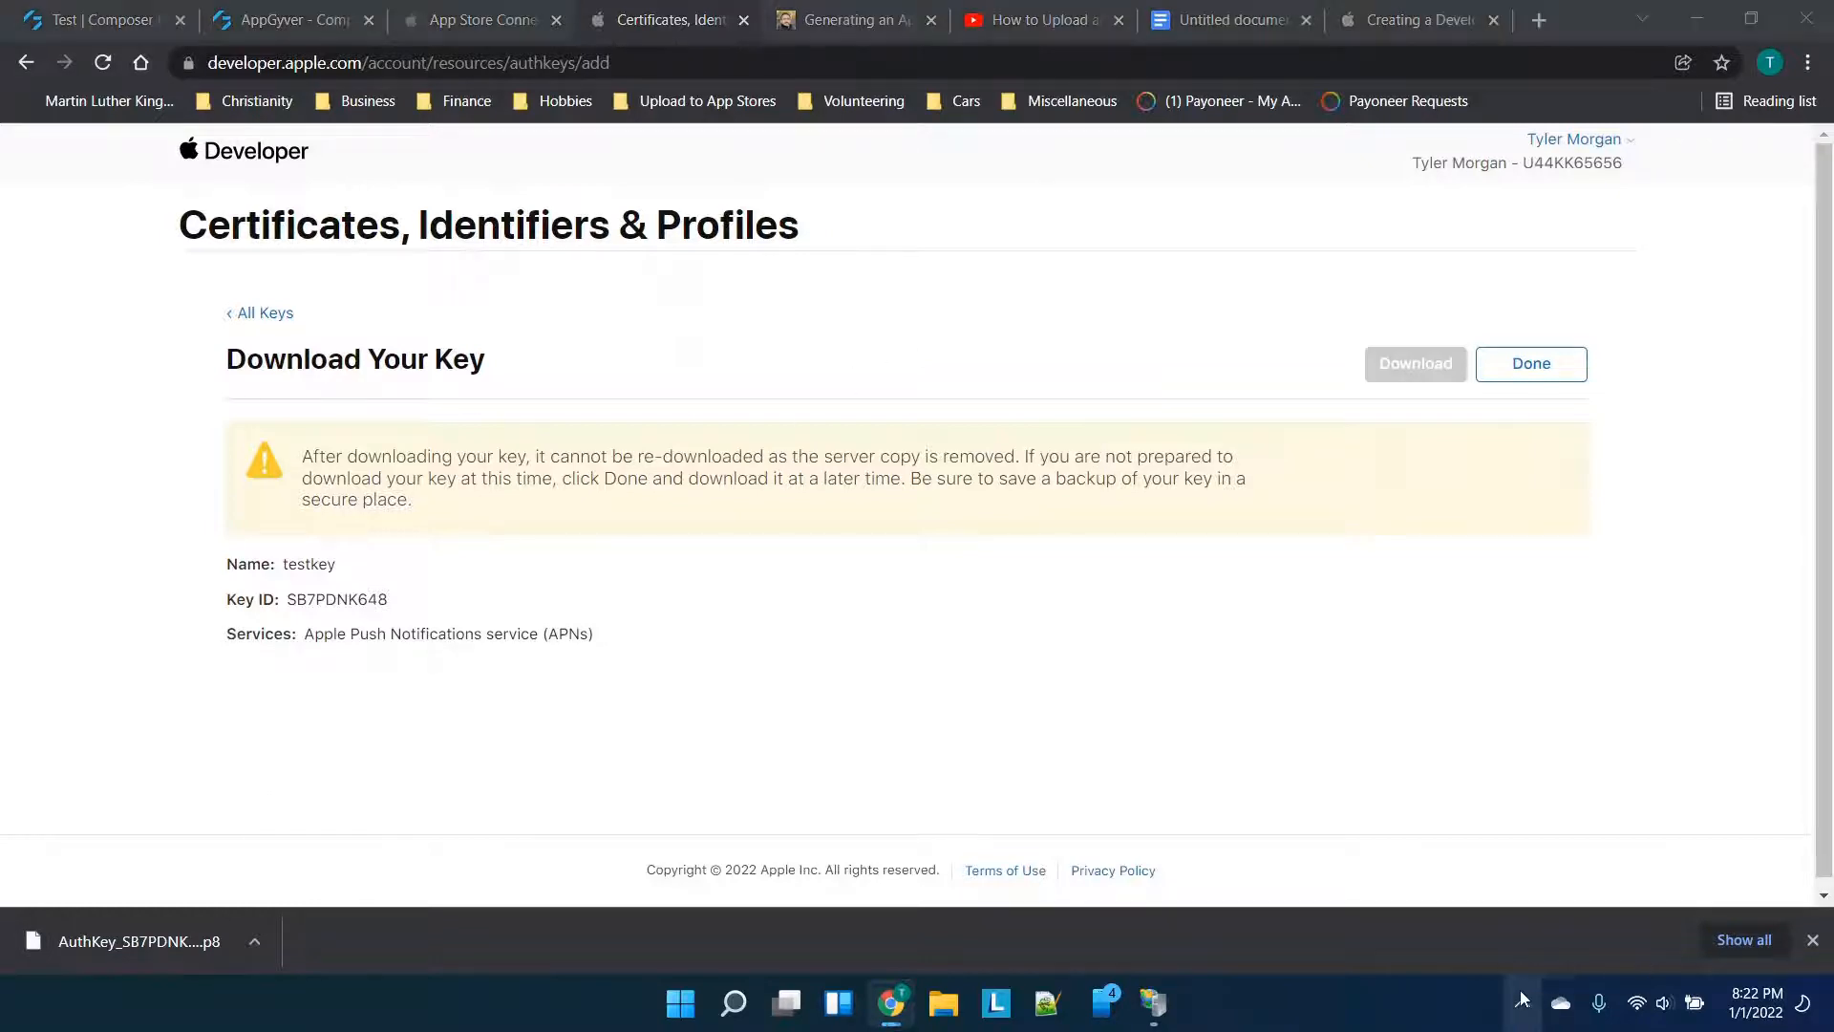
left_click(1377, 681)
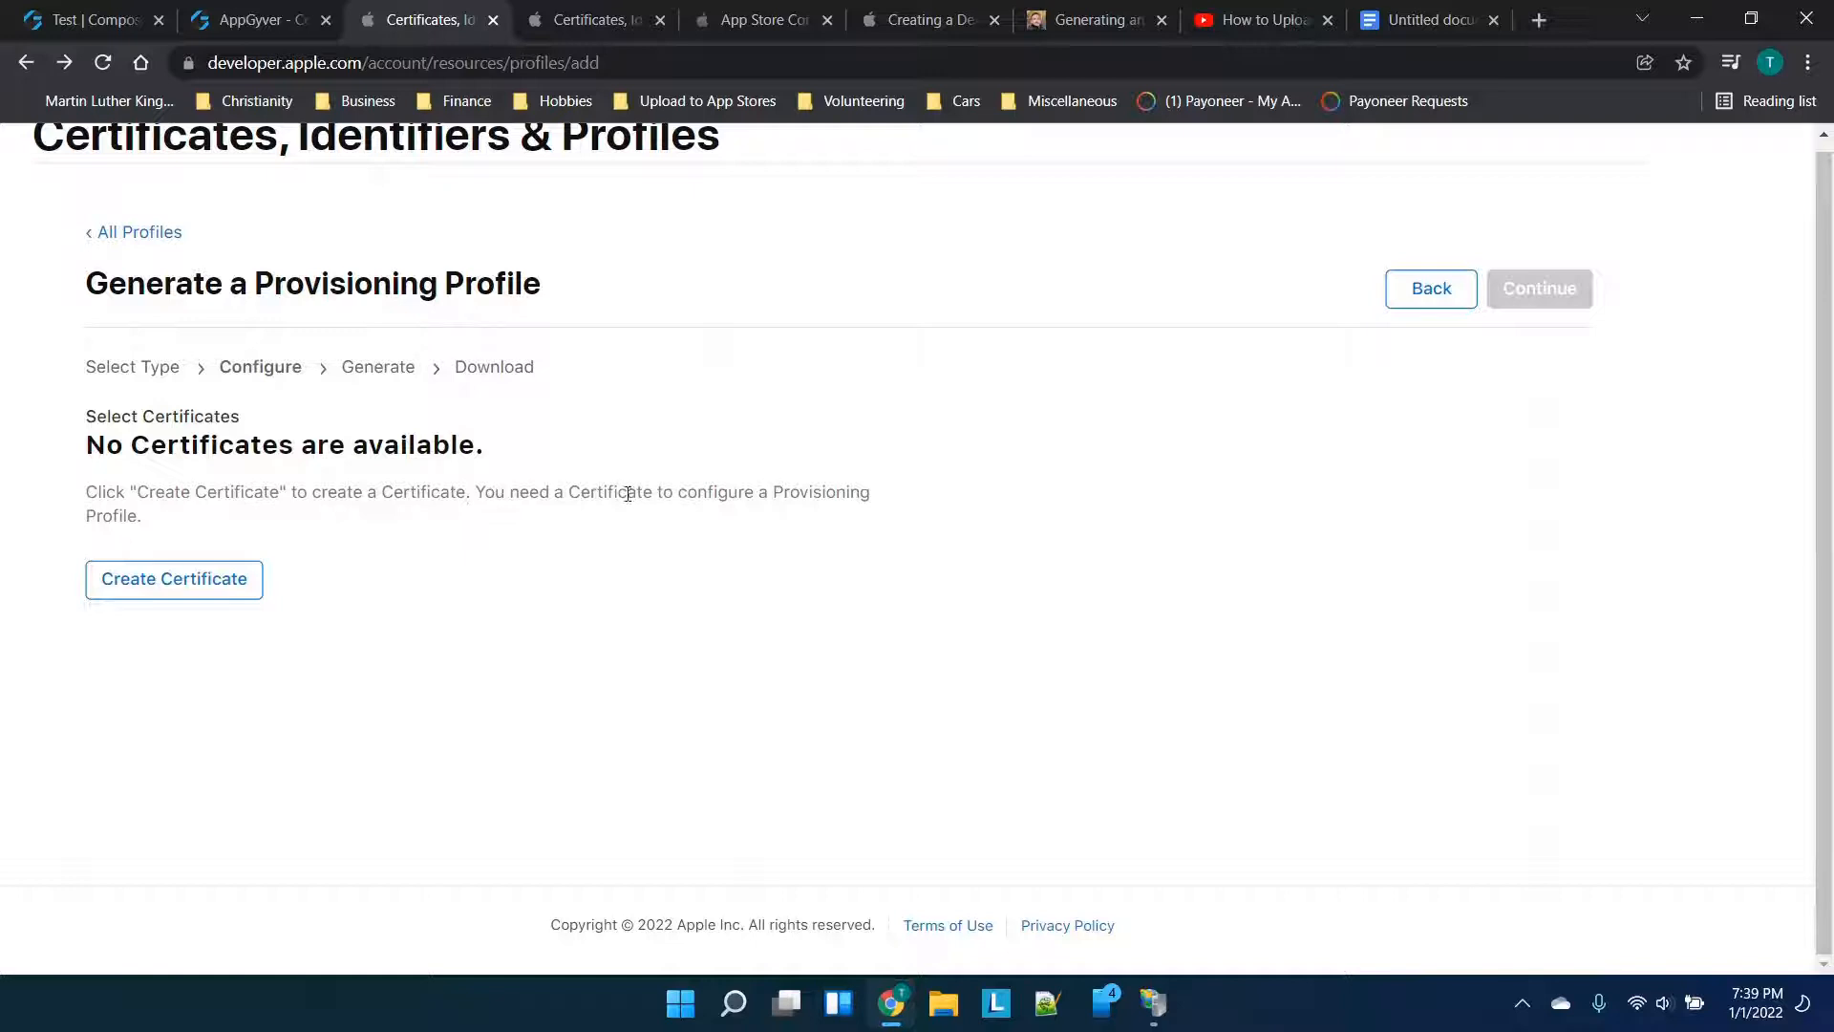
Start an iOS Distribution (App Store and Ad Hoc) certificate and reach the CSR upload step
left_click(219, 577)
scroll(453, 518, "down", 1)
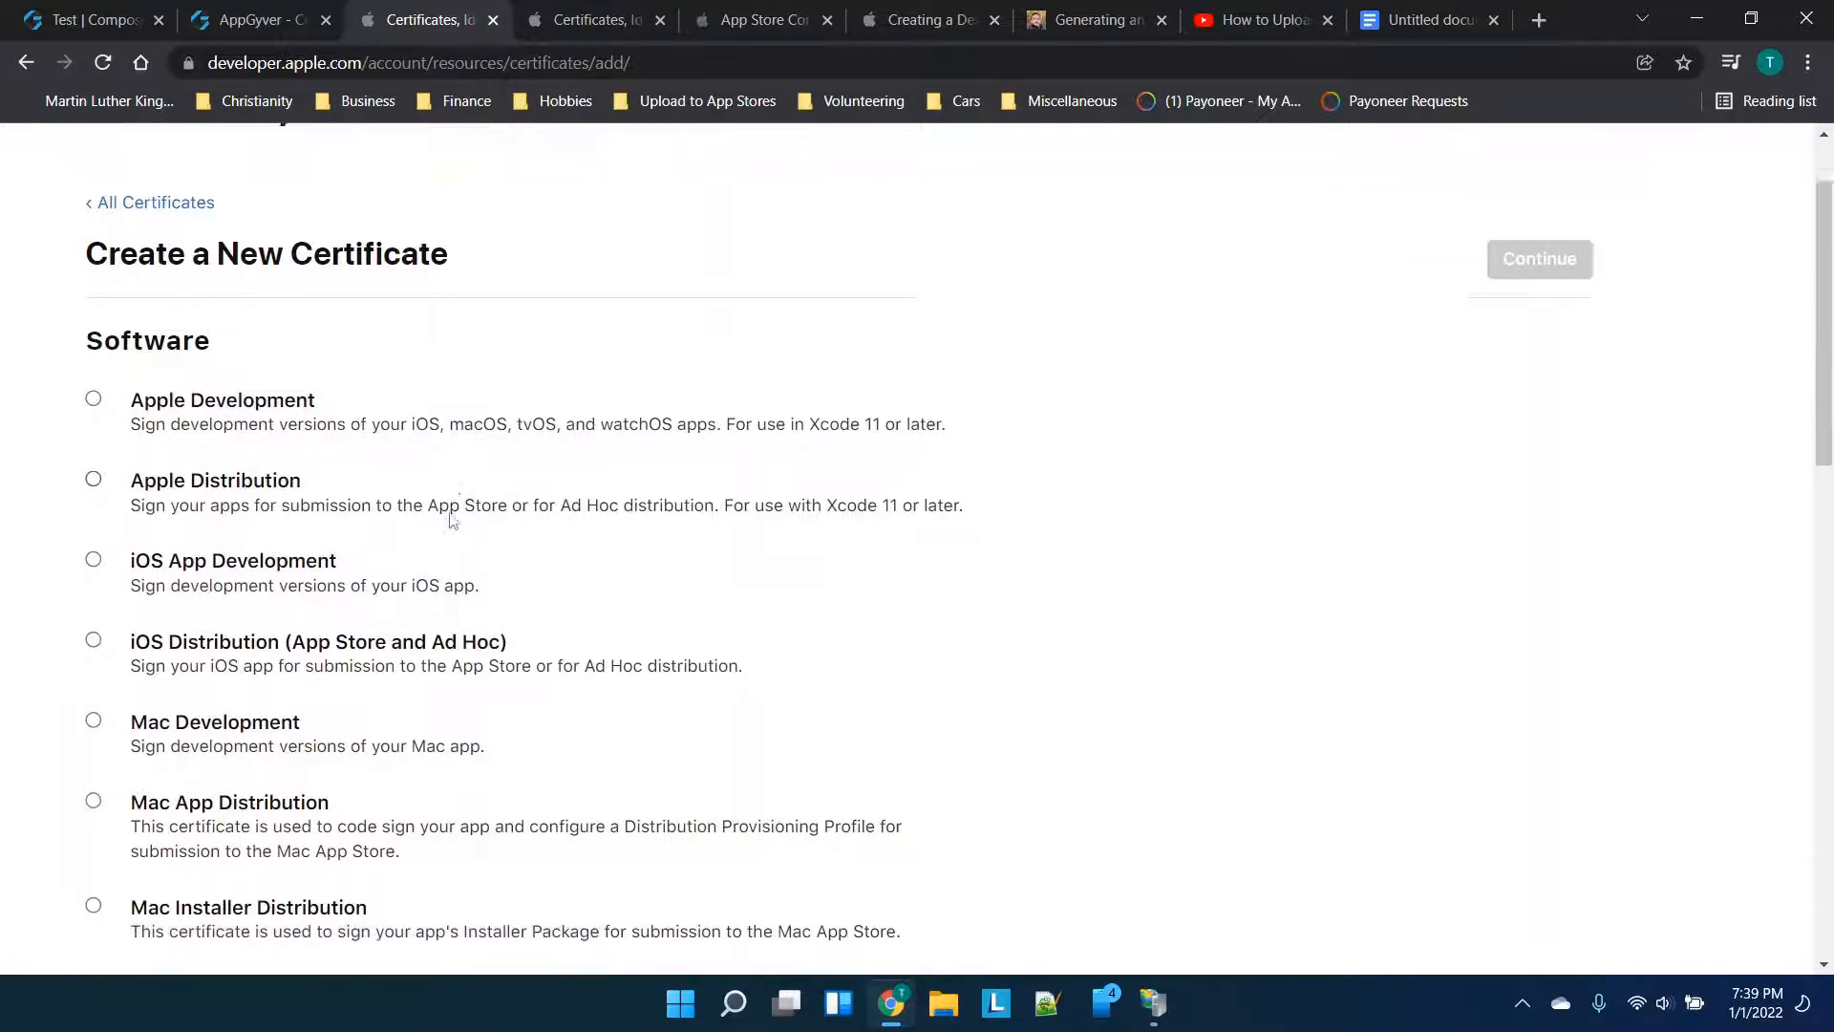
scroll(453, 519, "down", 2)
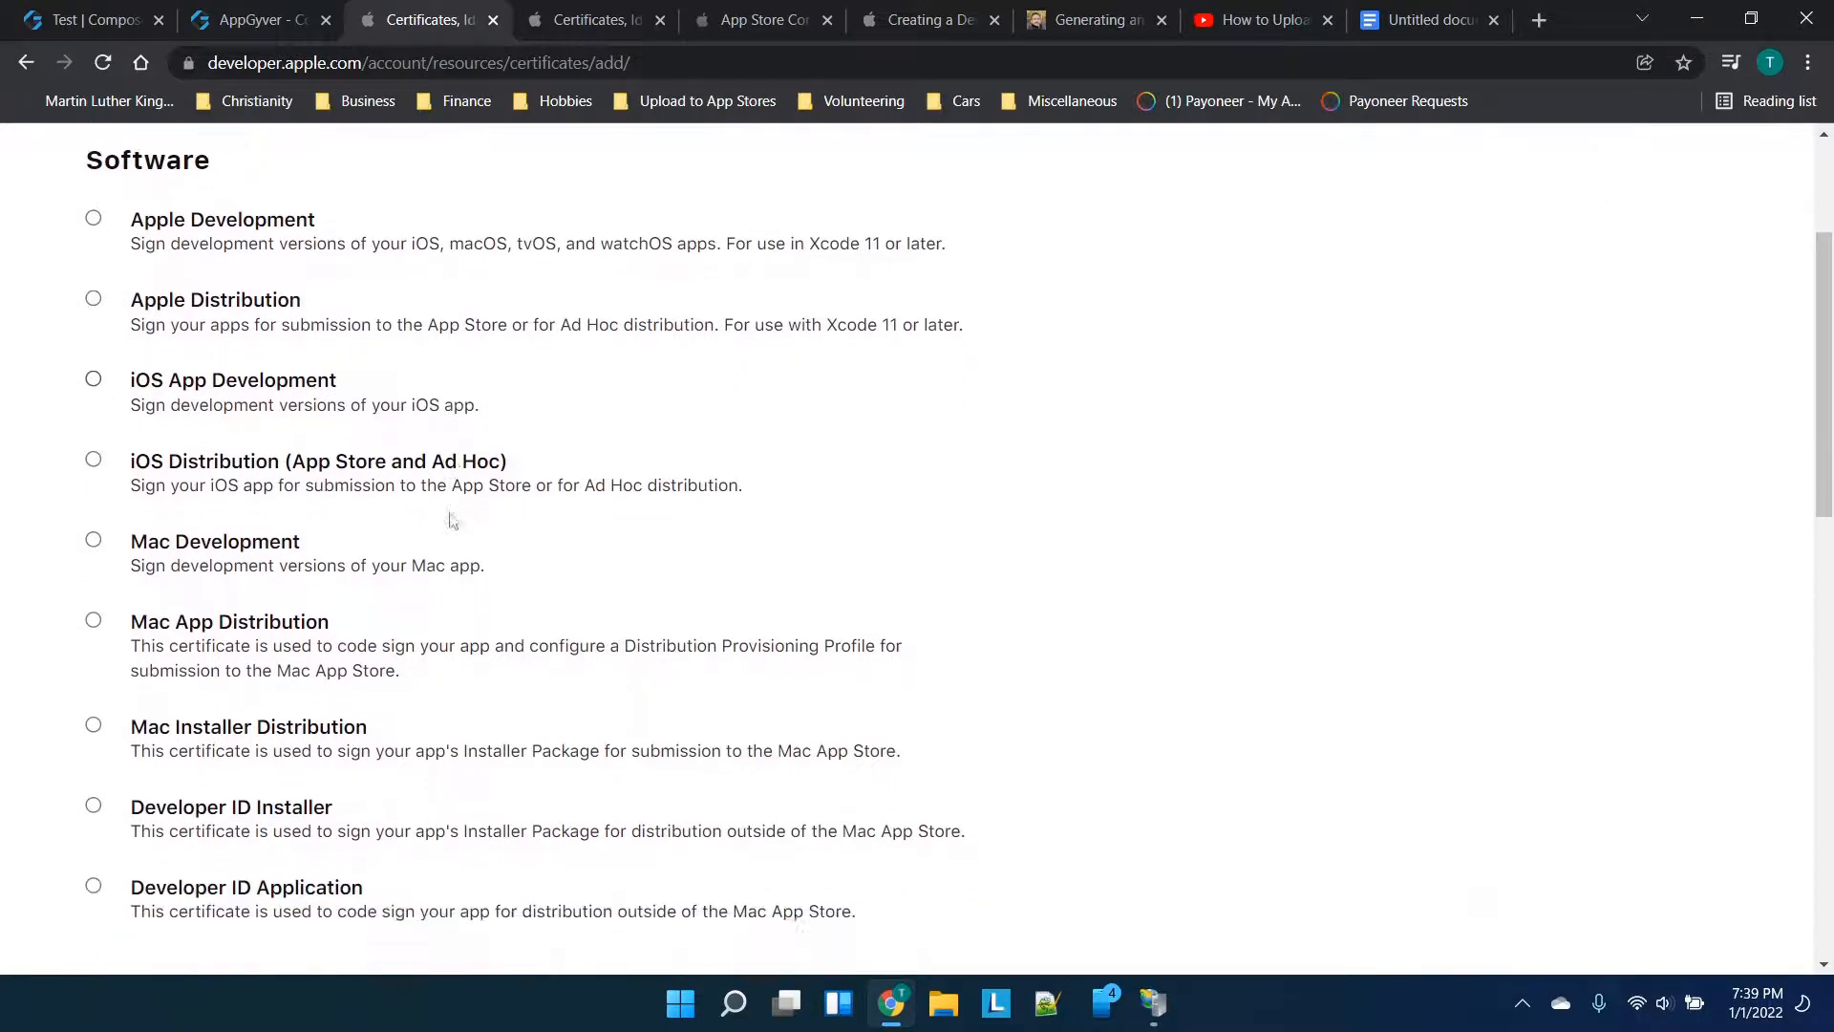
scroll(453, 519, "up", 2)
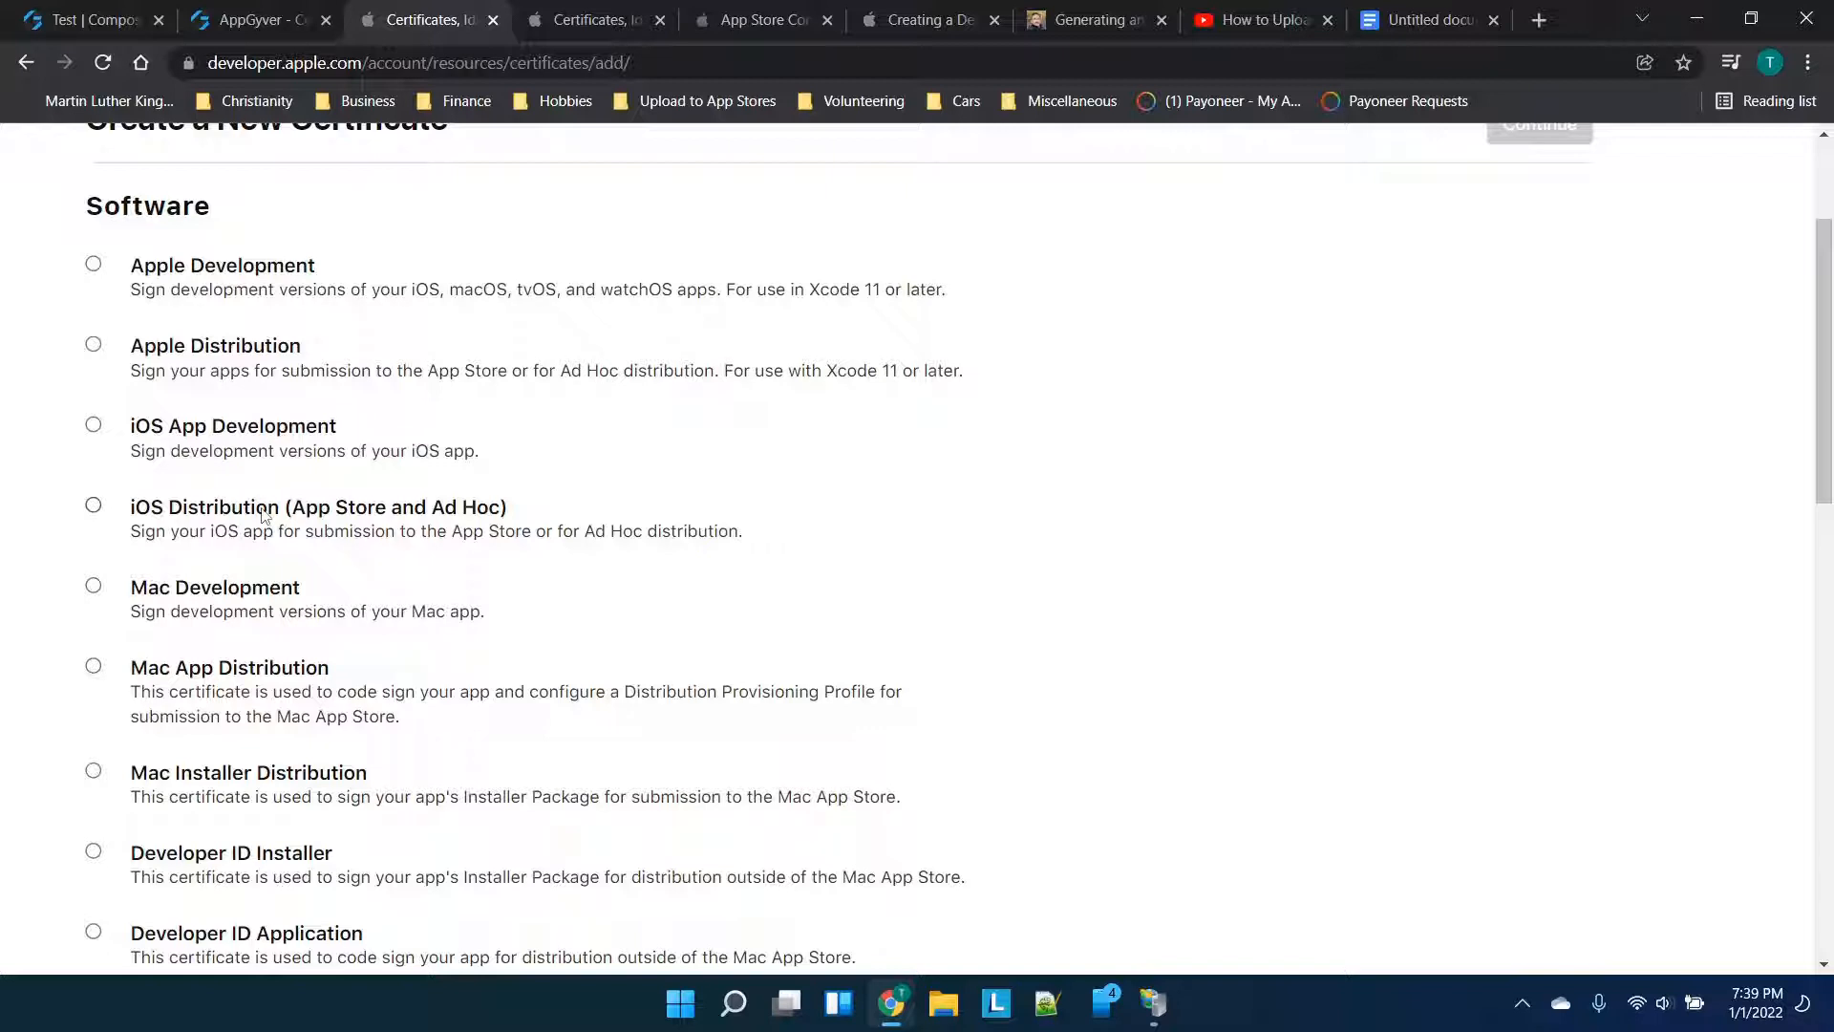
left_click(315, 520)
scroll(994, 392, "up", 2)
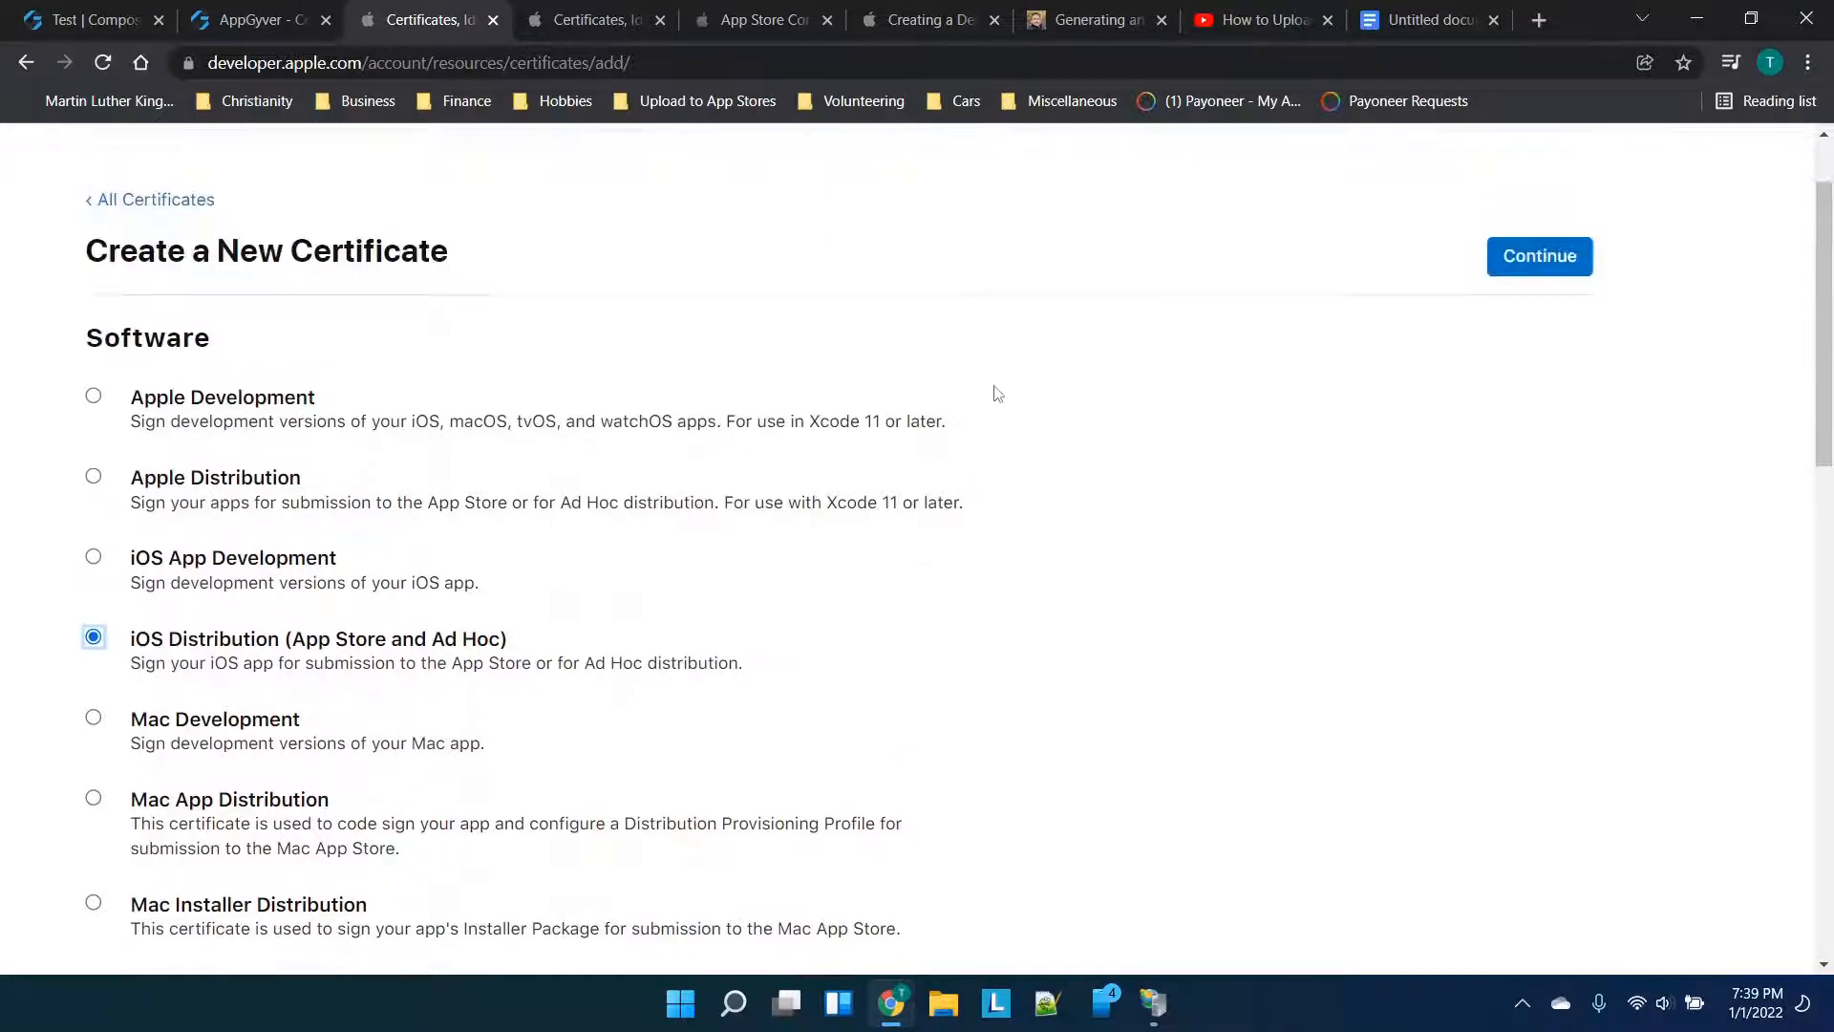
left_click(1501, 267)
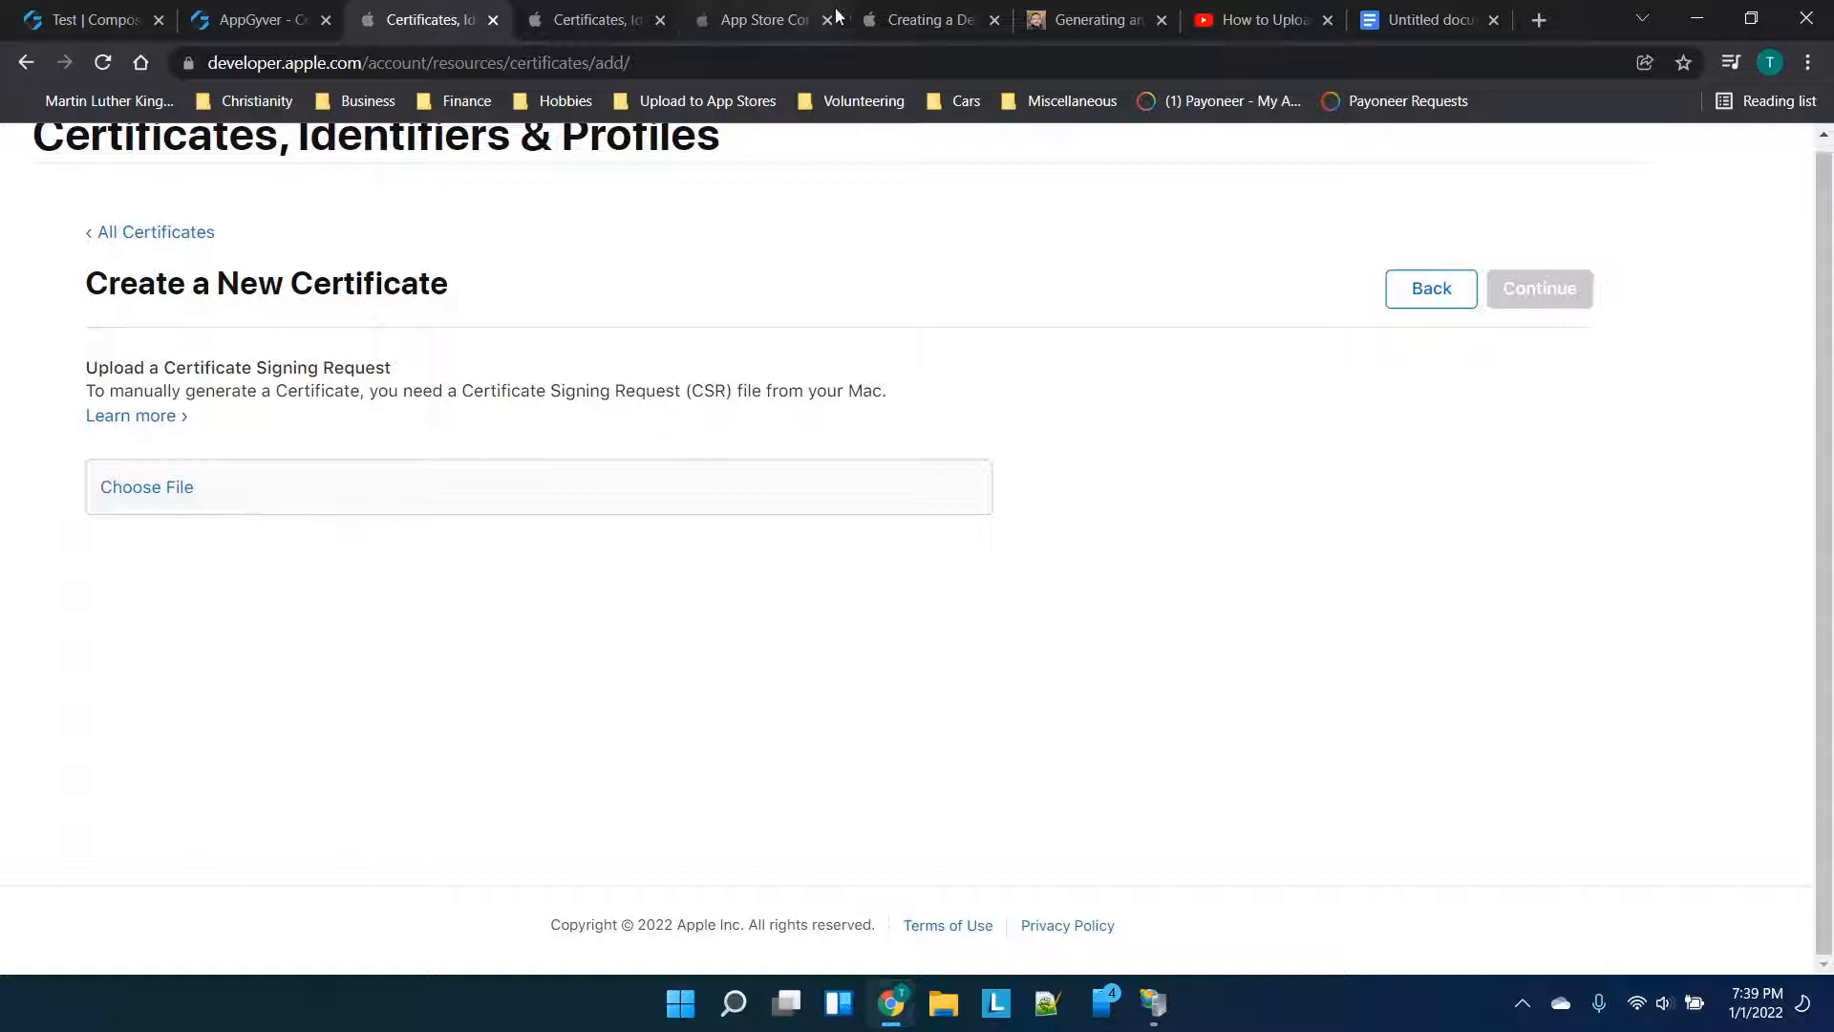
left_click(1076, 12)
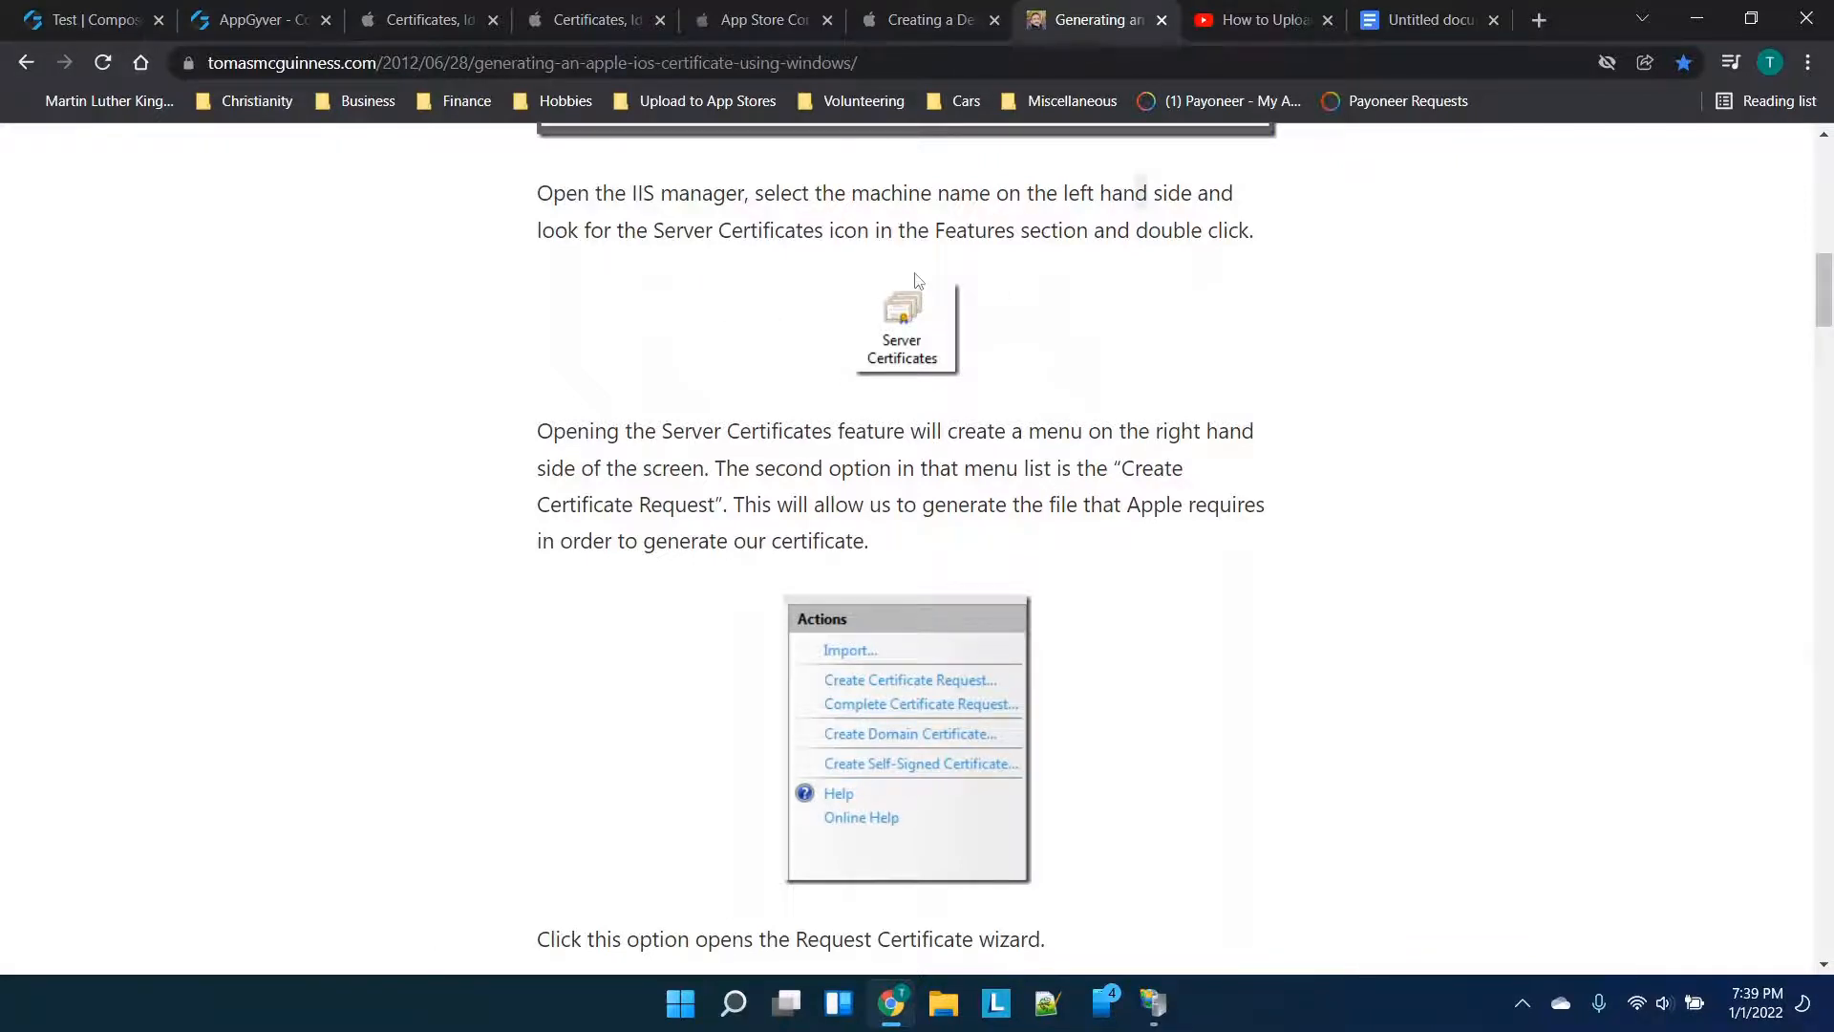
Follow the tutorial's certificate-request steps and open IIS Manager's empty Server Certificates page
scroll(915, 277, "down", 1)
scroll(919, 282, "down", 1)
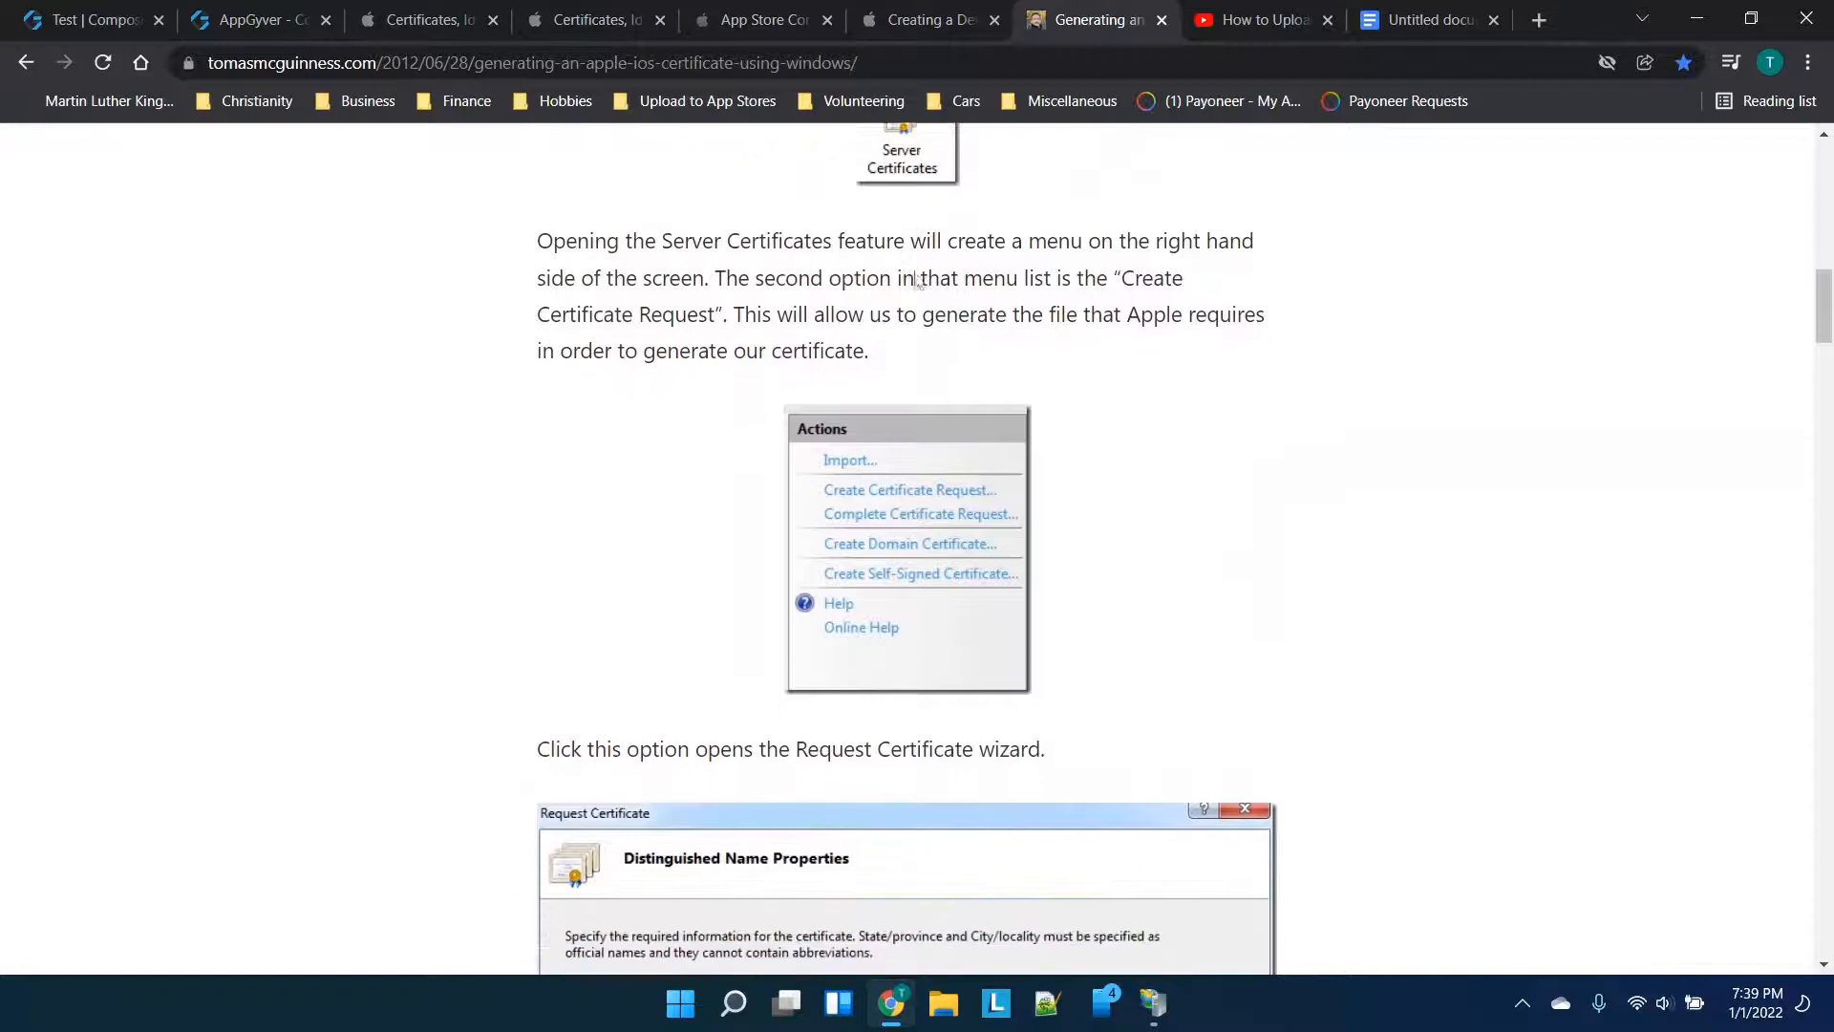
left_click(1153, 1003)
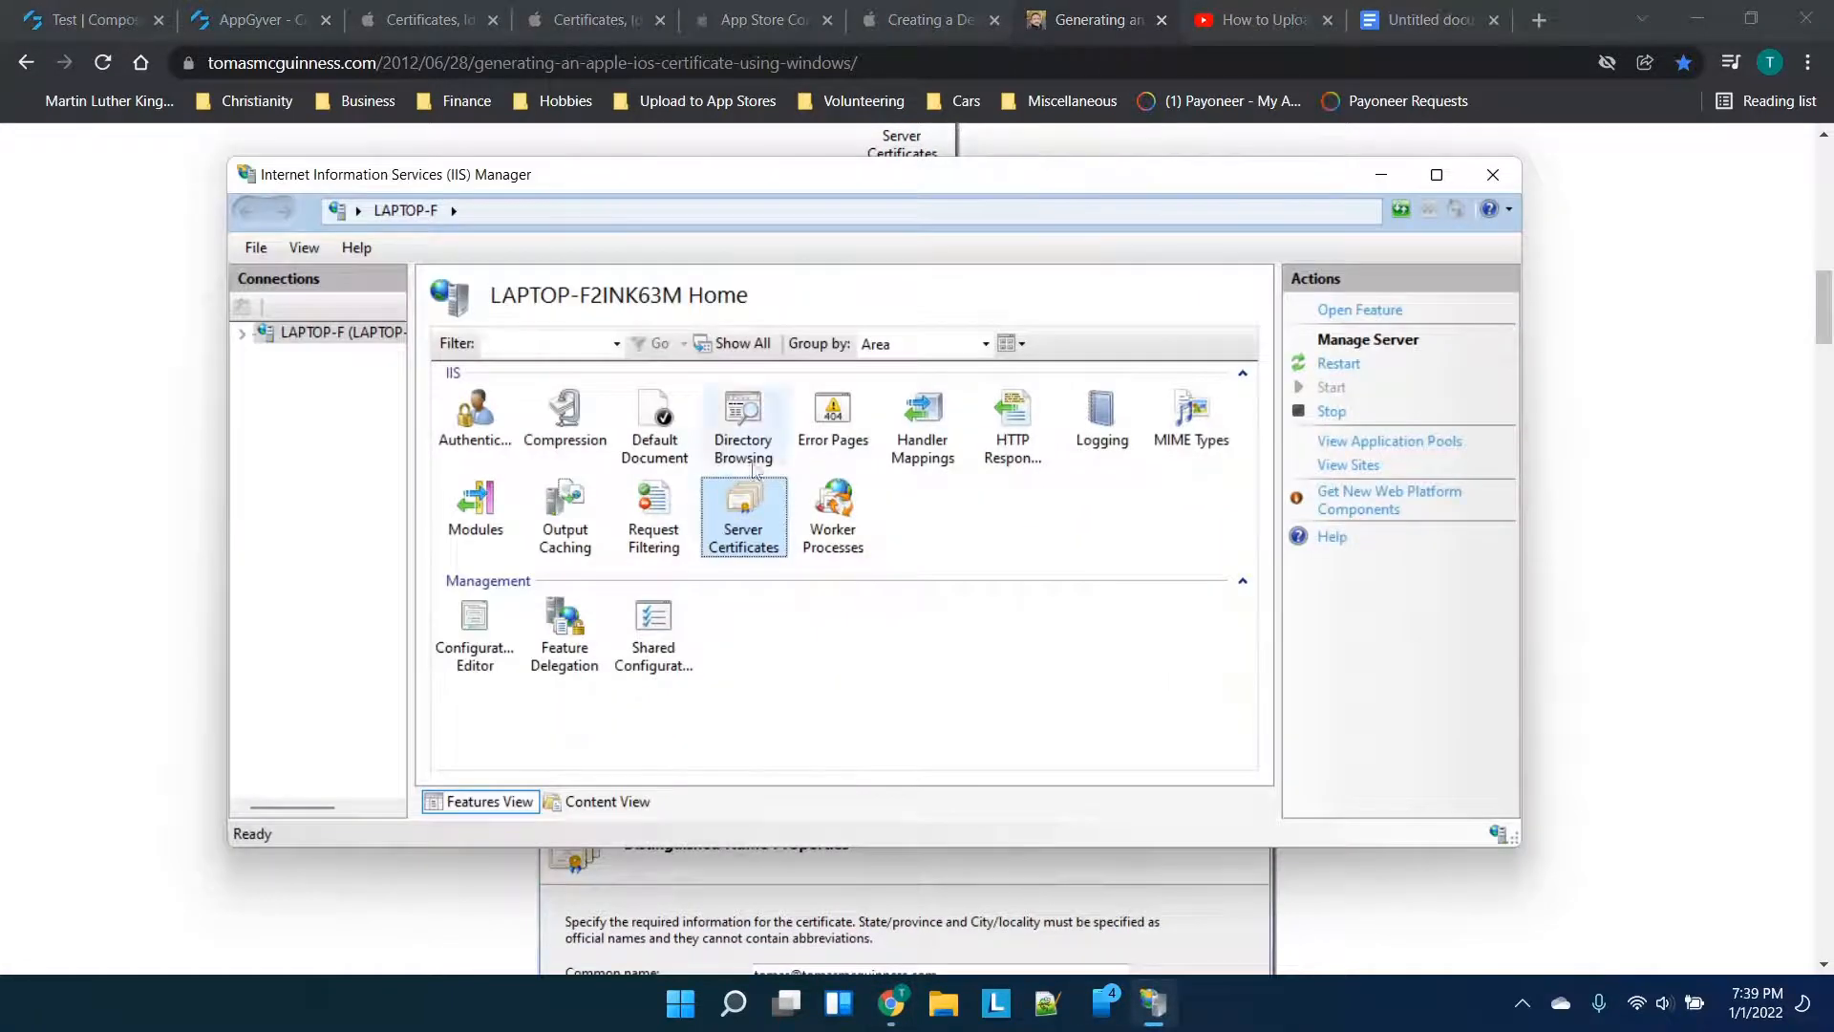
double_click(740, 519)
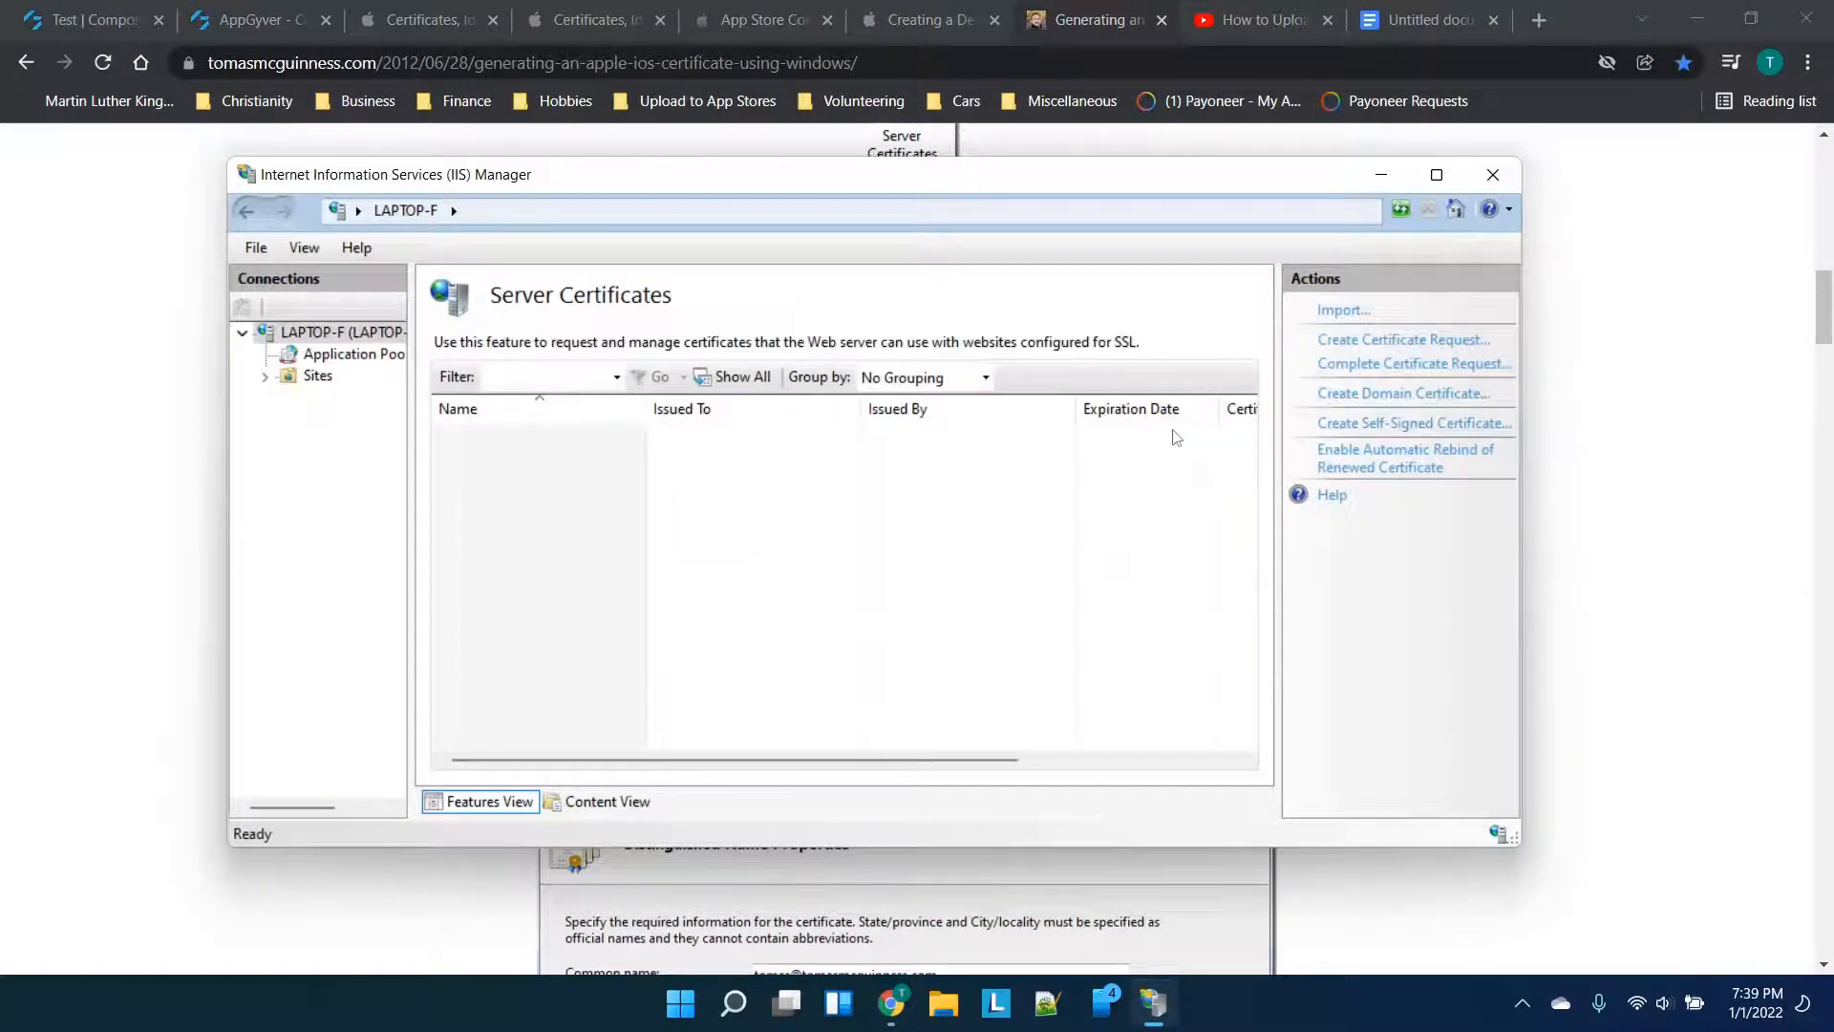
left_click(1733, 468)
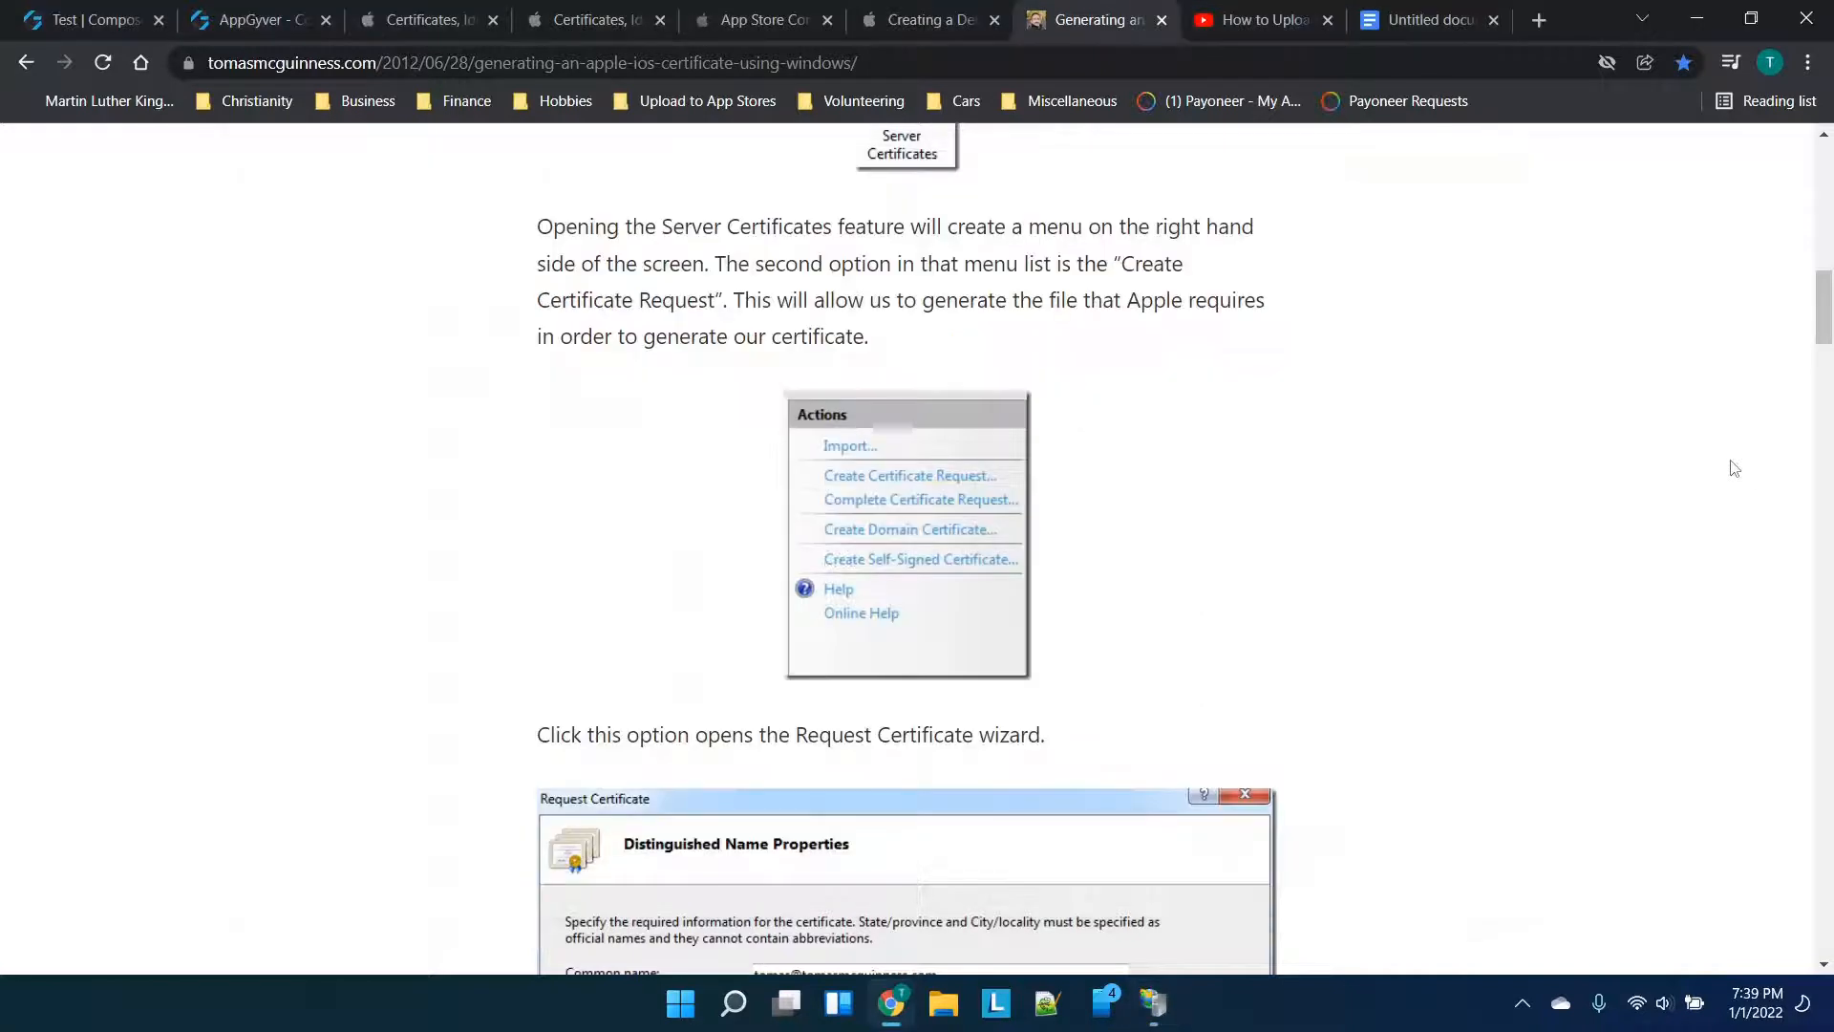
scroll(783, 270, "down", 1)
scroll(785, 271, "down", 1)
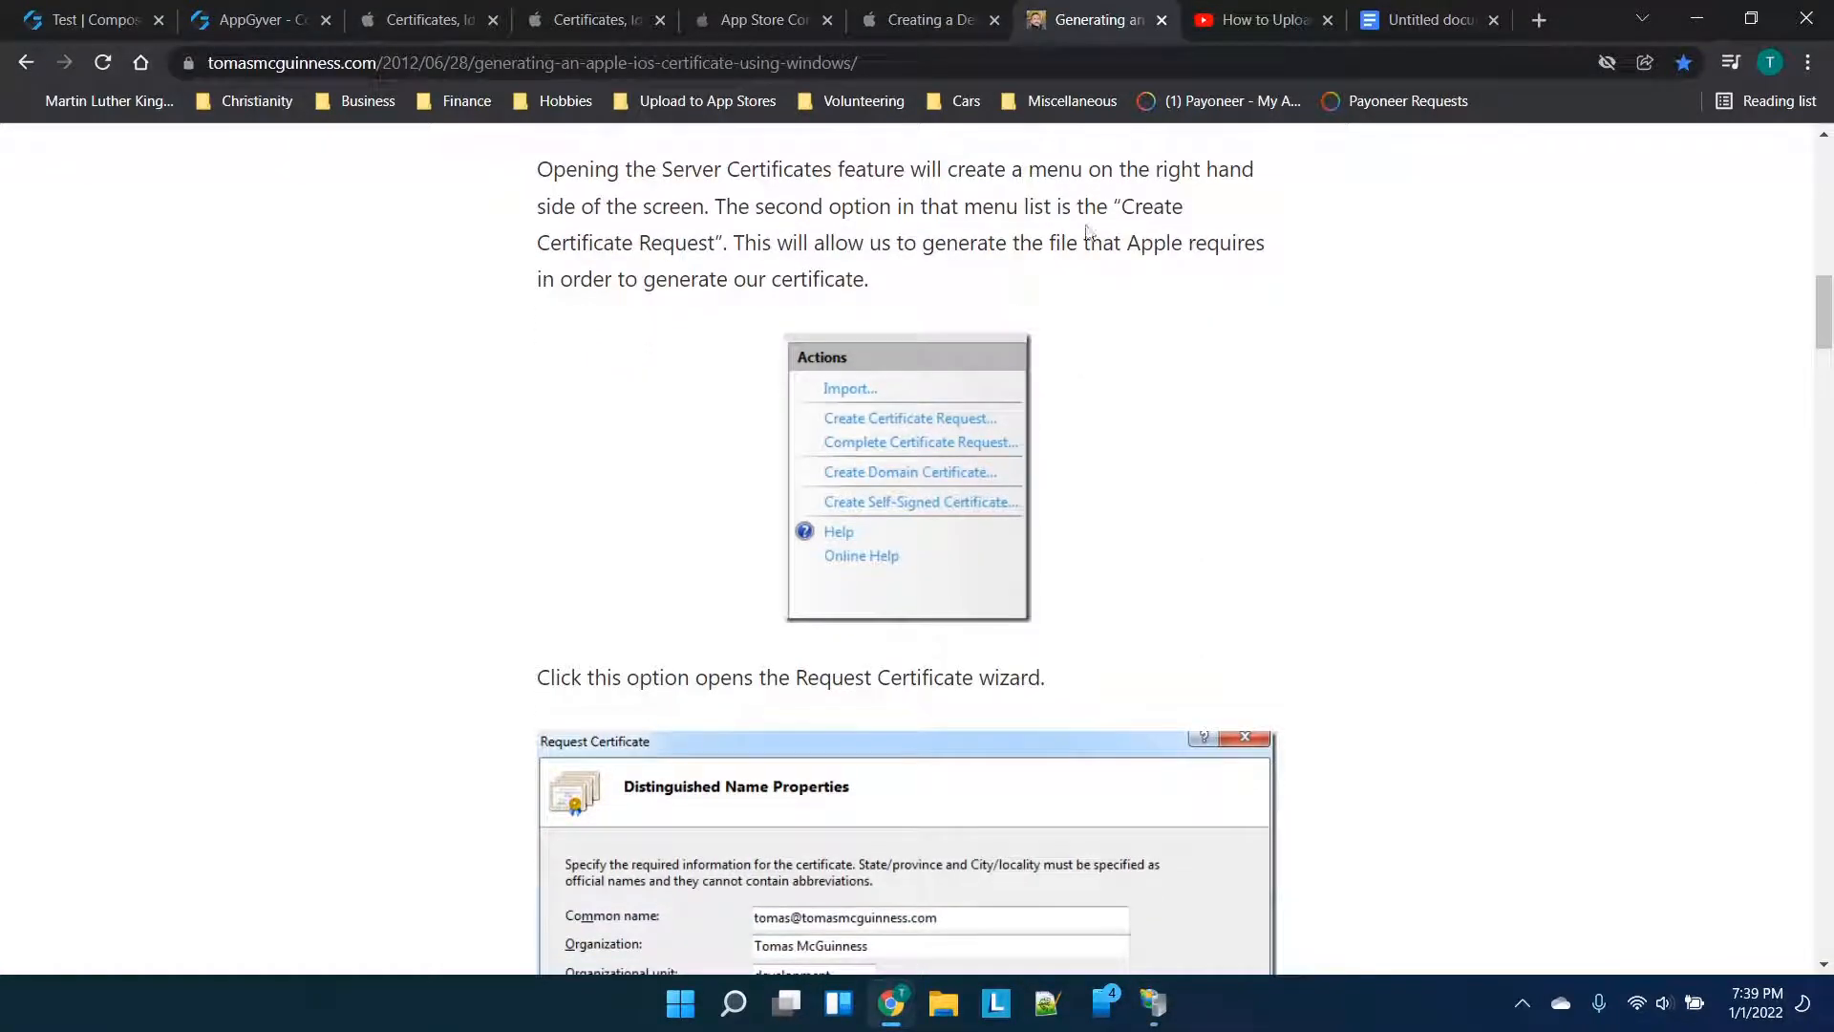
scroll(896, 235, "down", 4)
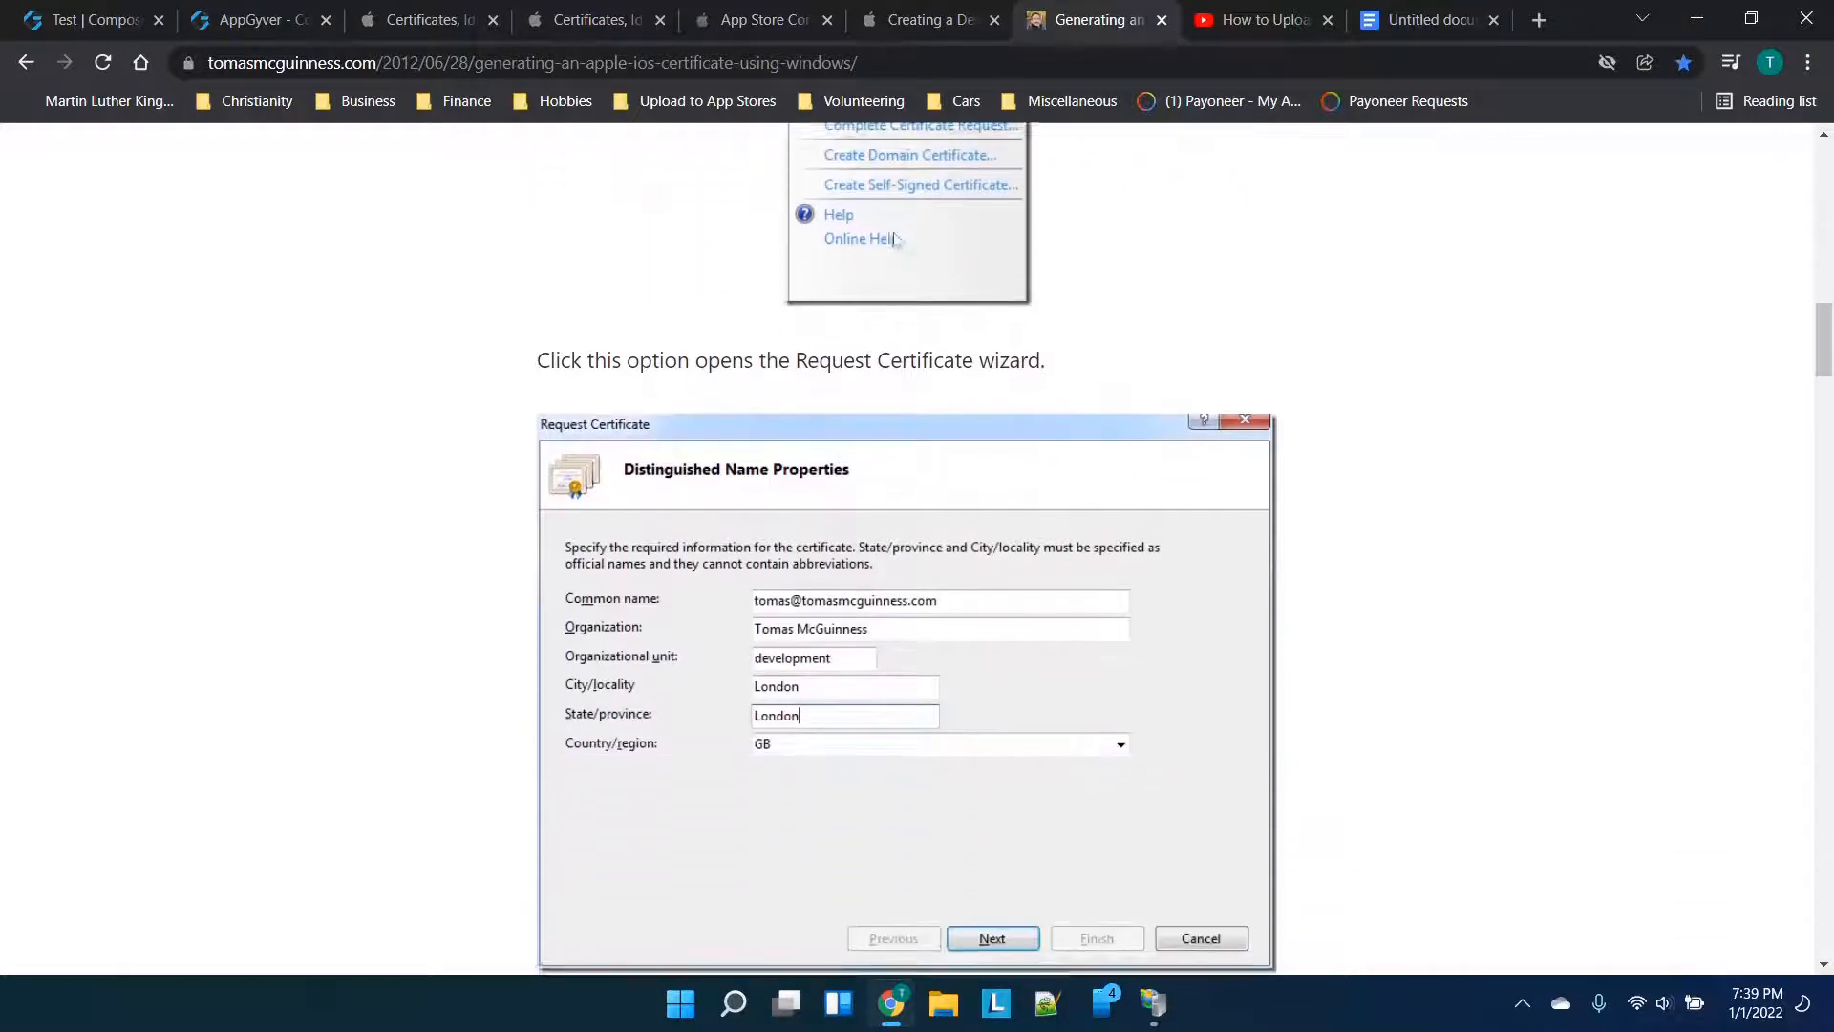
scroll(896, 235, "down", 1)
left_click(1153, 1002)
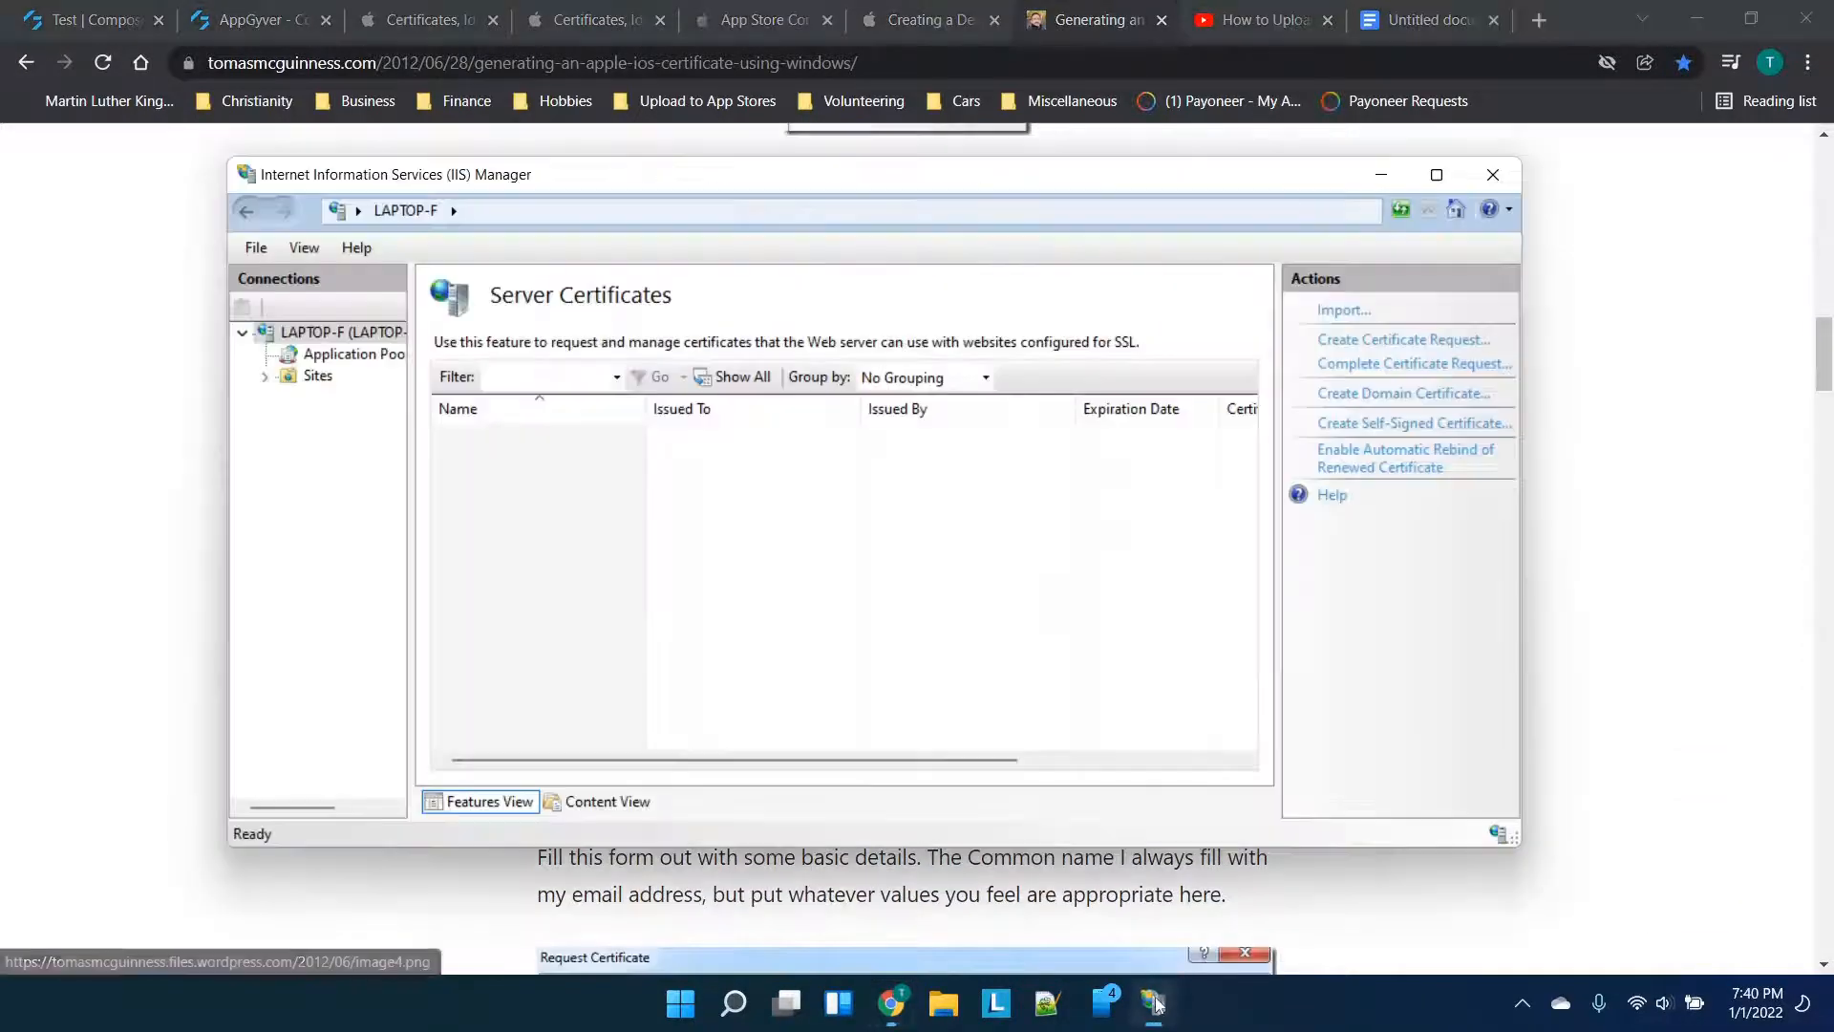
Start a certificate request with an e-mail common name and organization 'sample organization'
left_click(1395, 341)
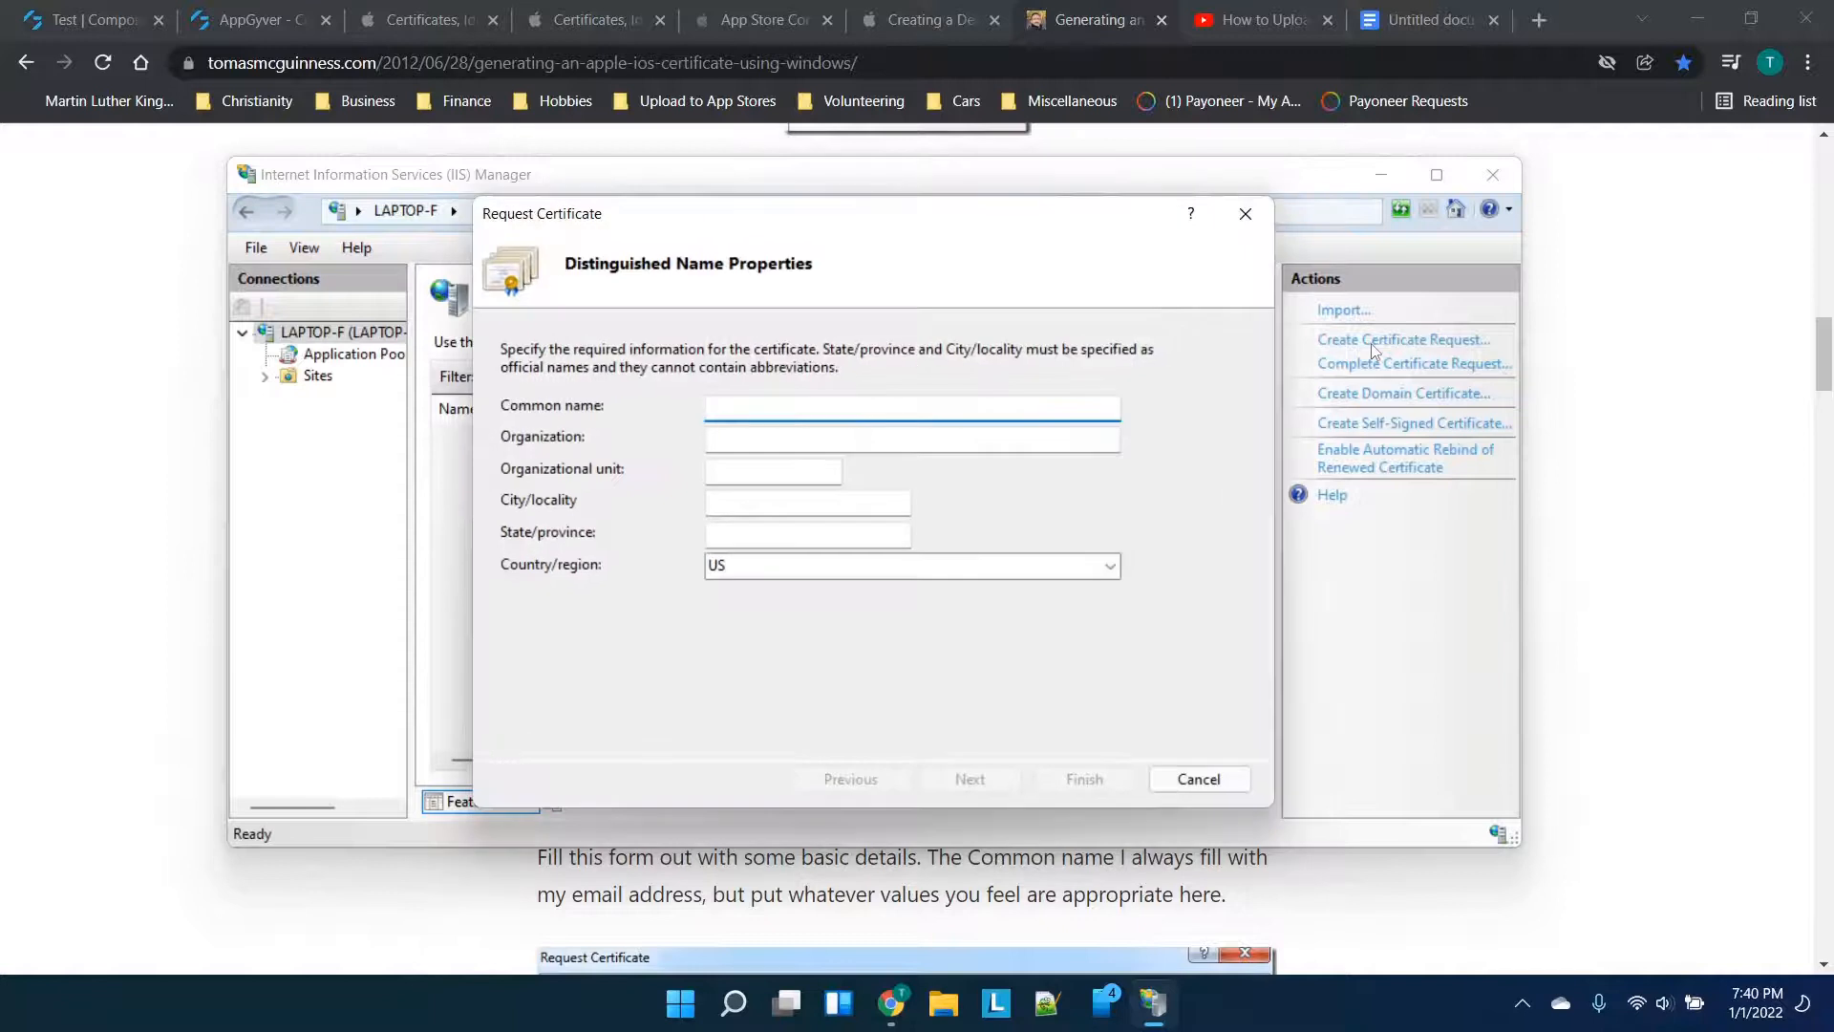
left_click(1621, 340)
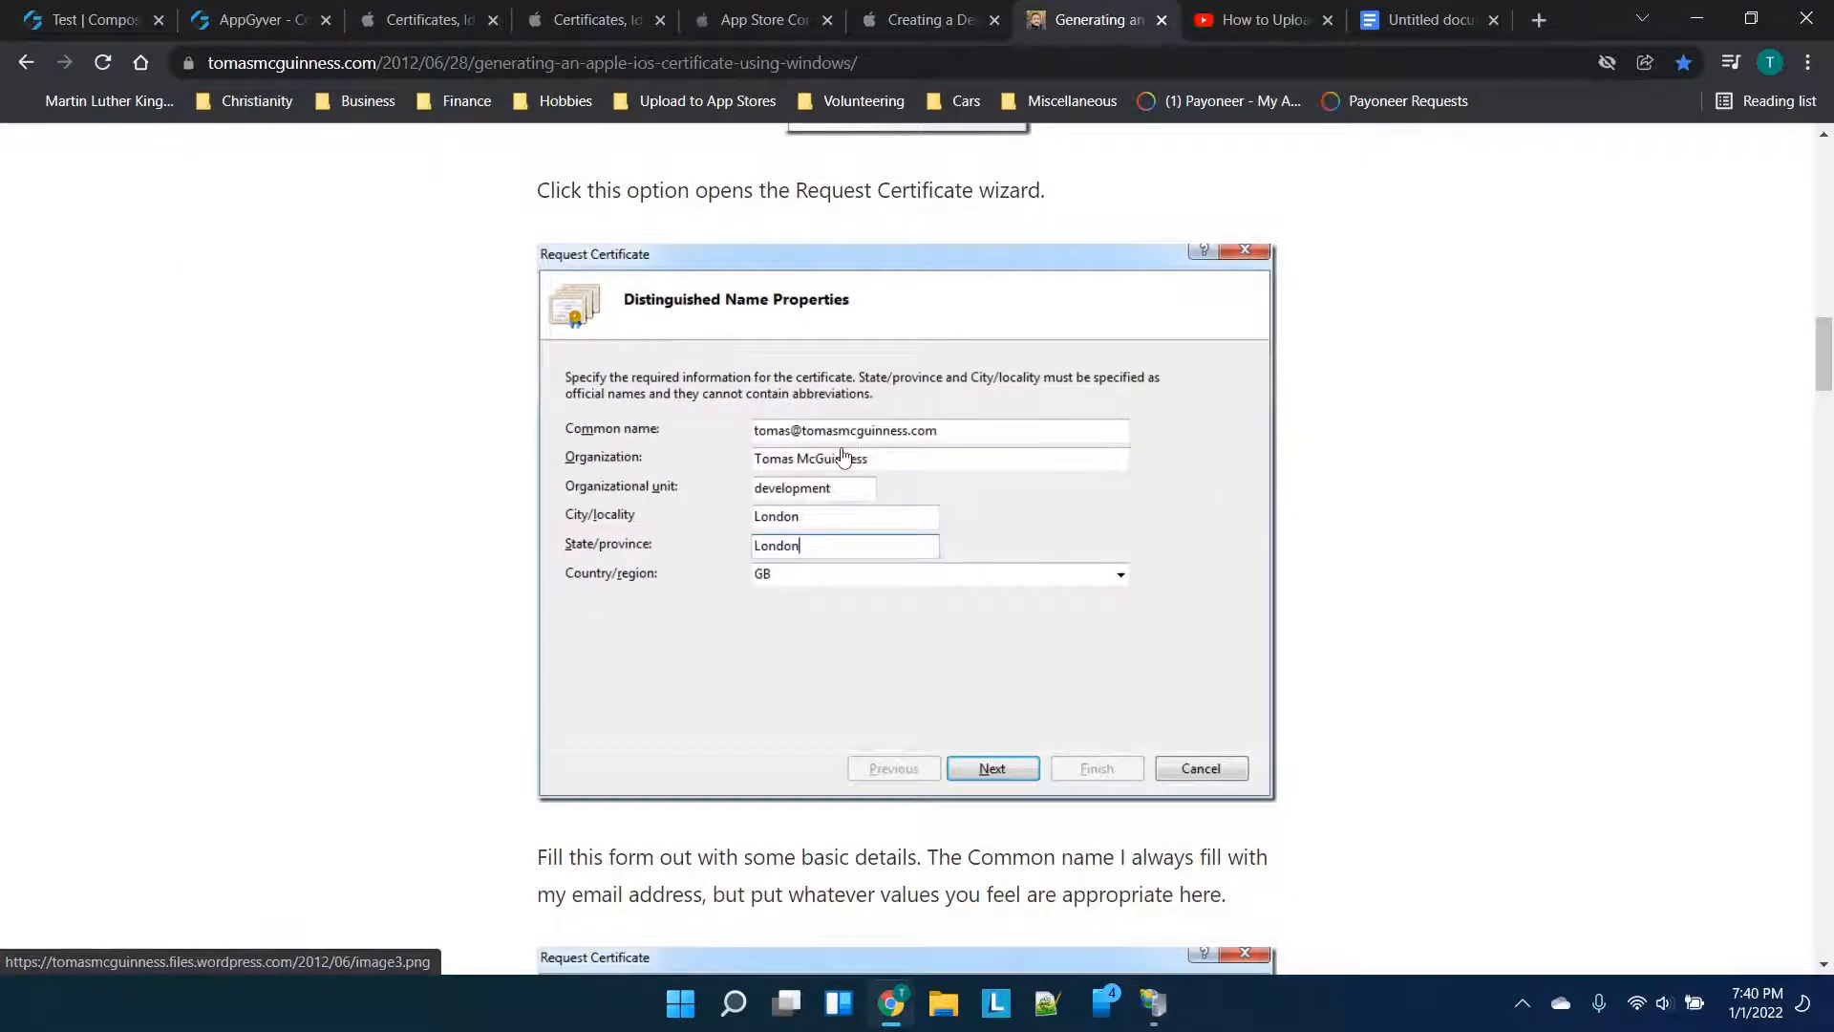
scroll(844, 457, "down", 1)
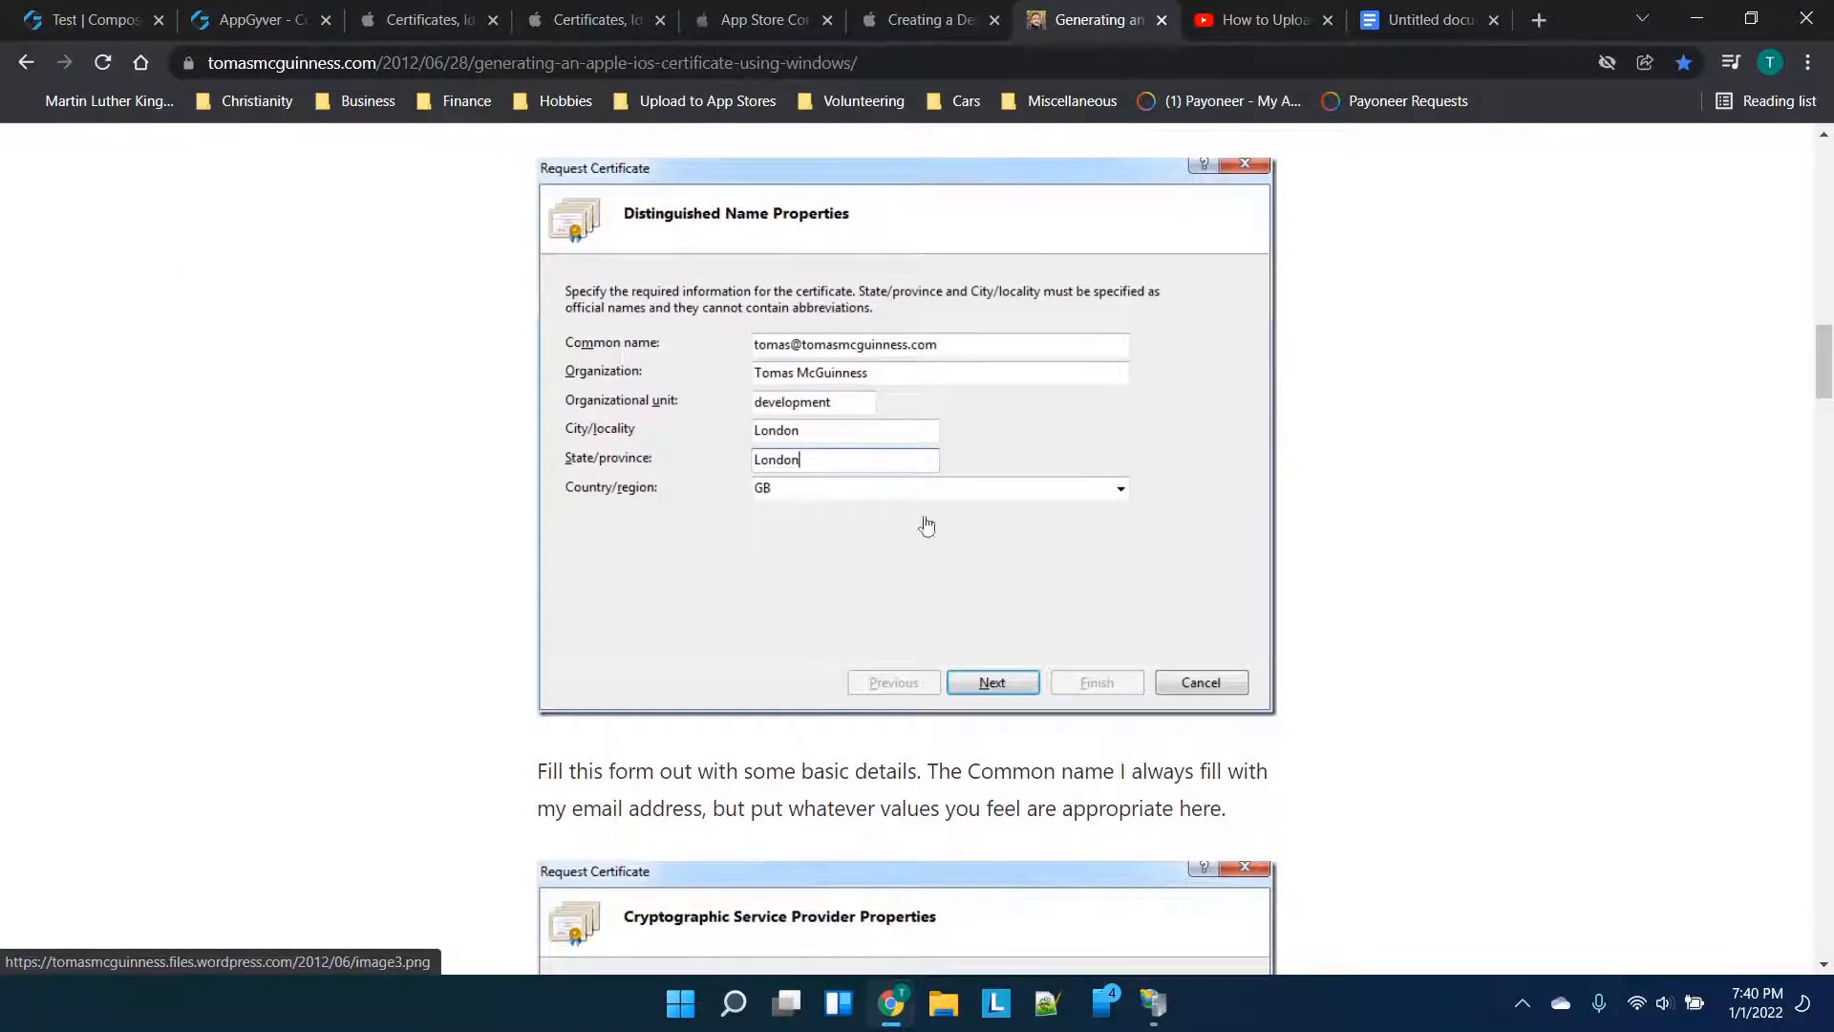
left_click(1153, 1002)
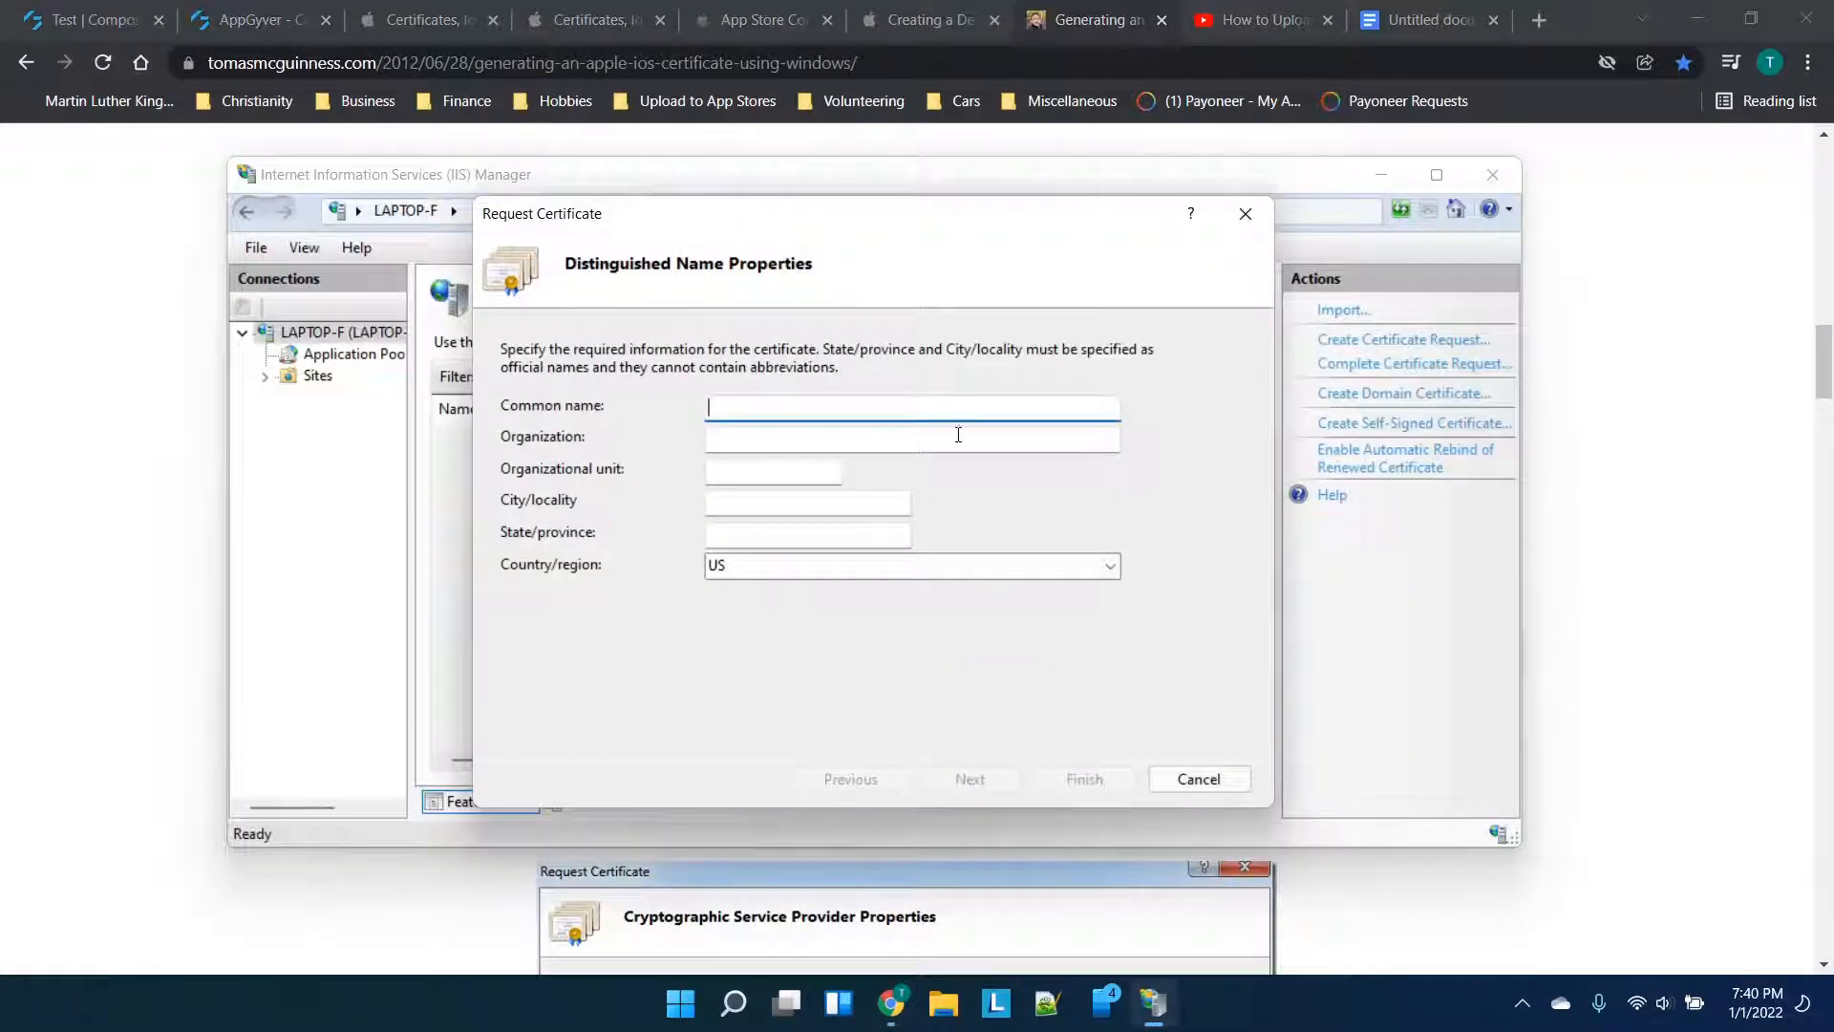
type("test@")
key("BackSpace")
key("BackSpace")
key("BackSpace")
key("Tab")
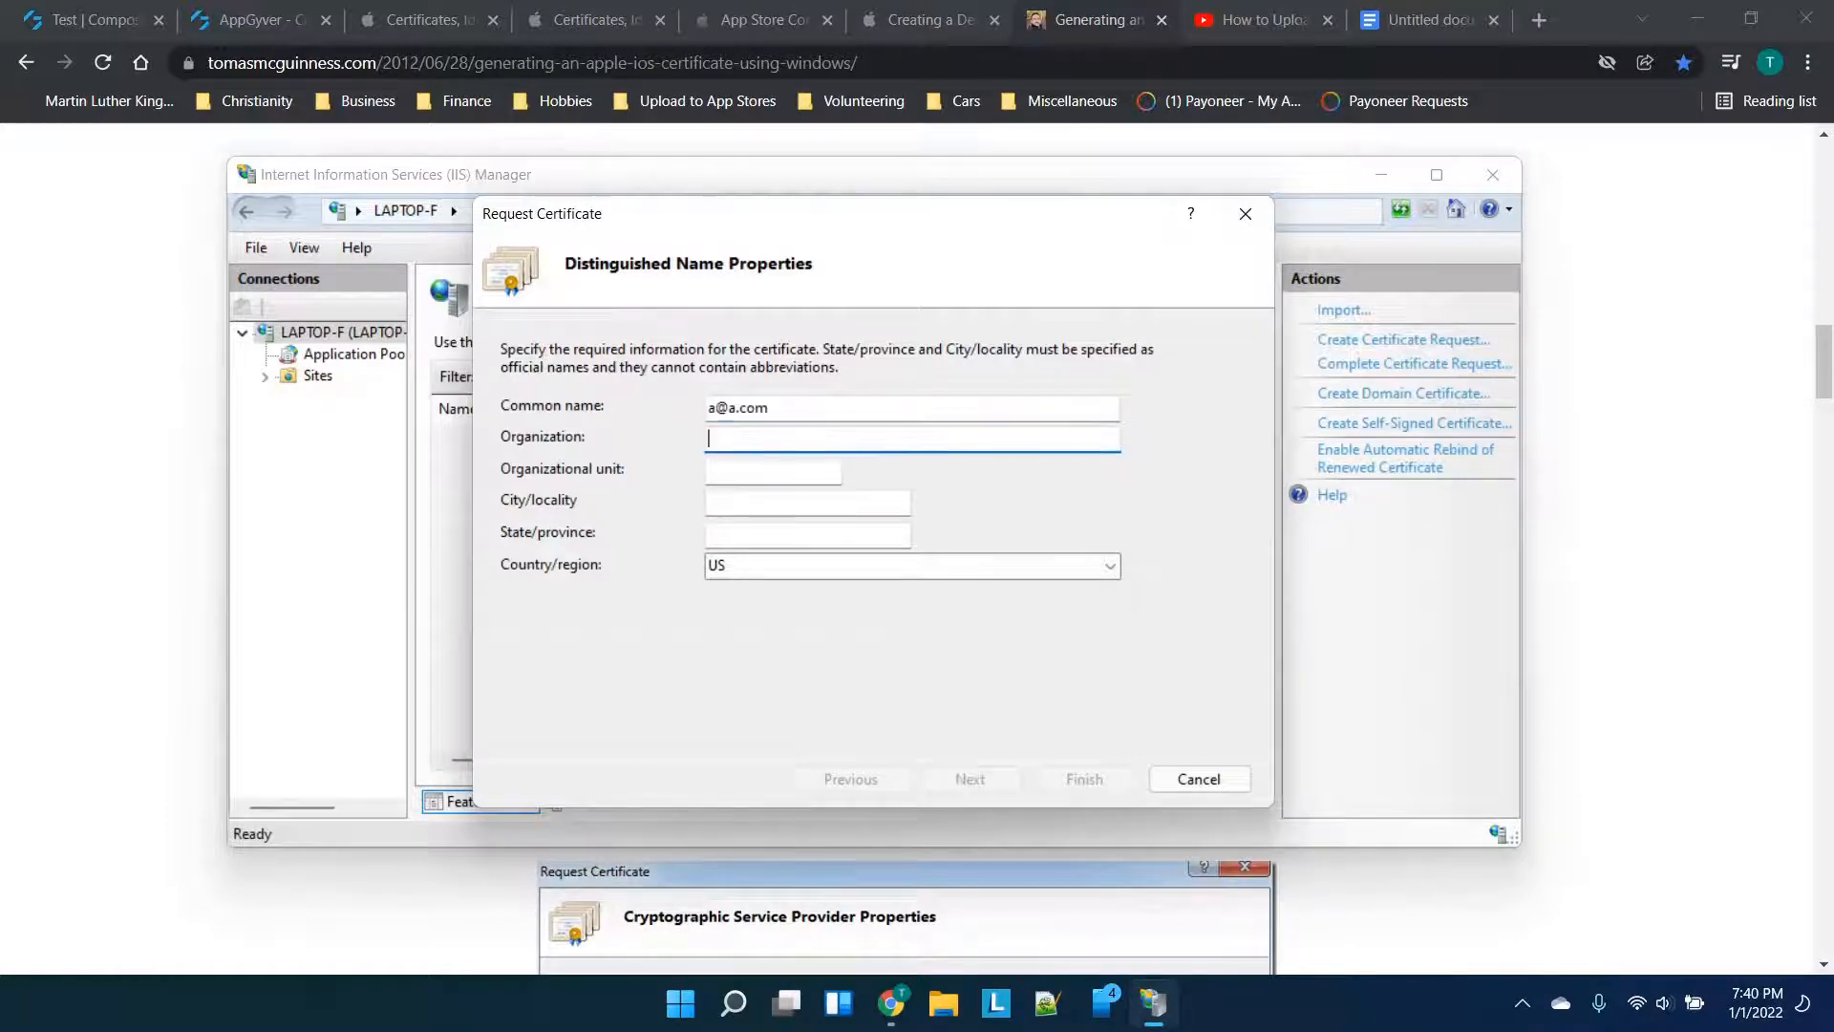
type("sample organization")
Enter organizational unit 'development' plus the sample city and state, checking the tutorial's example
left_click(735, 467)
left_click(91, 526)
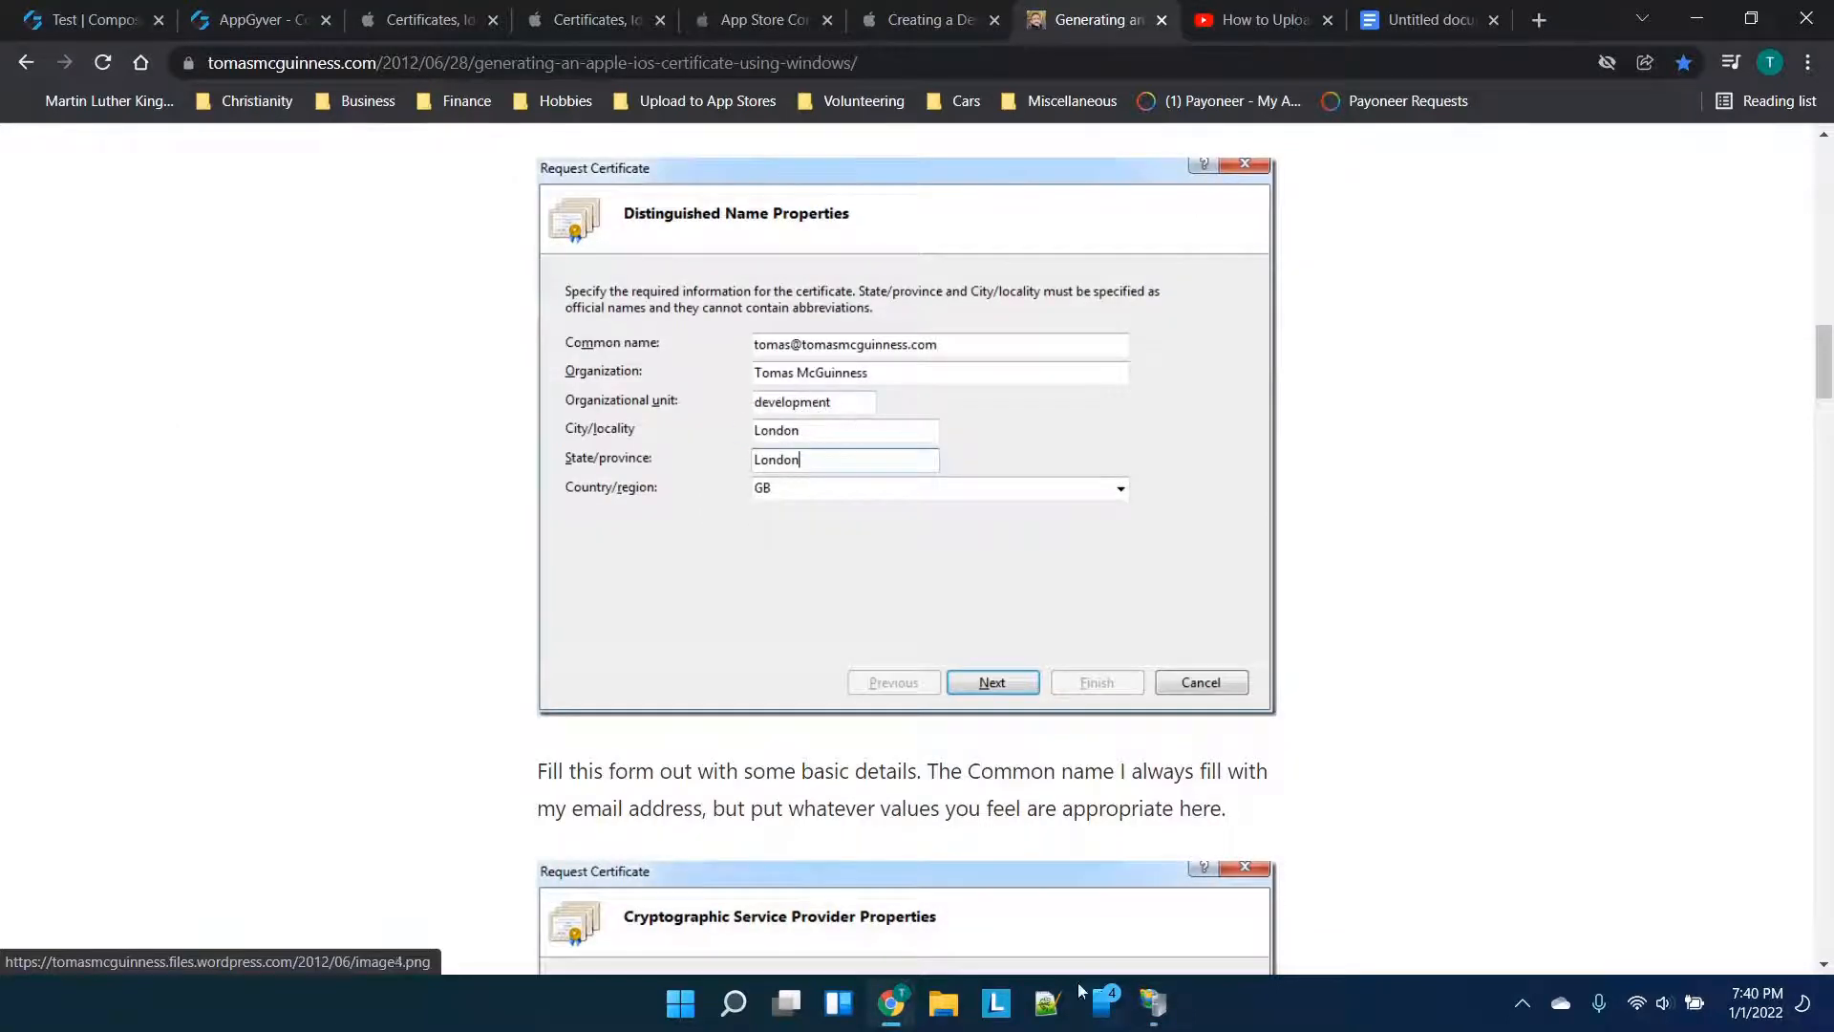
left_click(1146, 1002)
type("development")
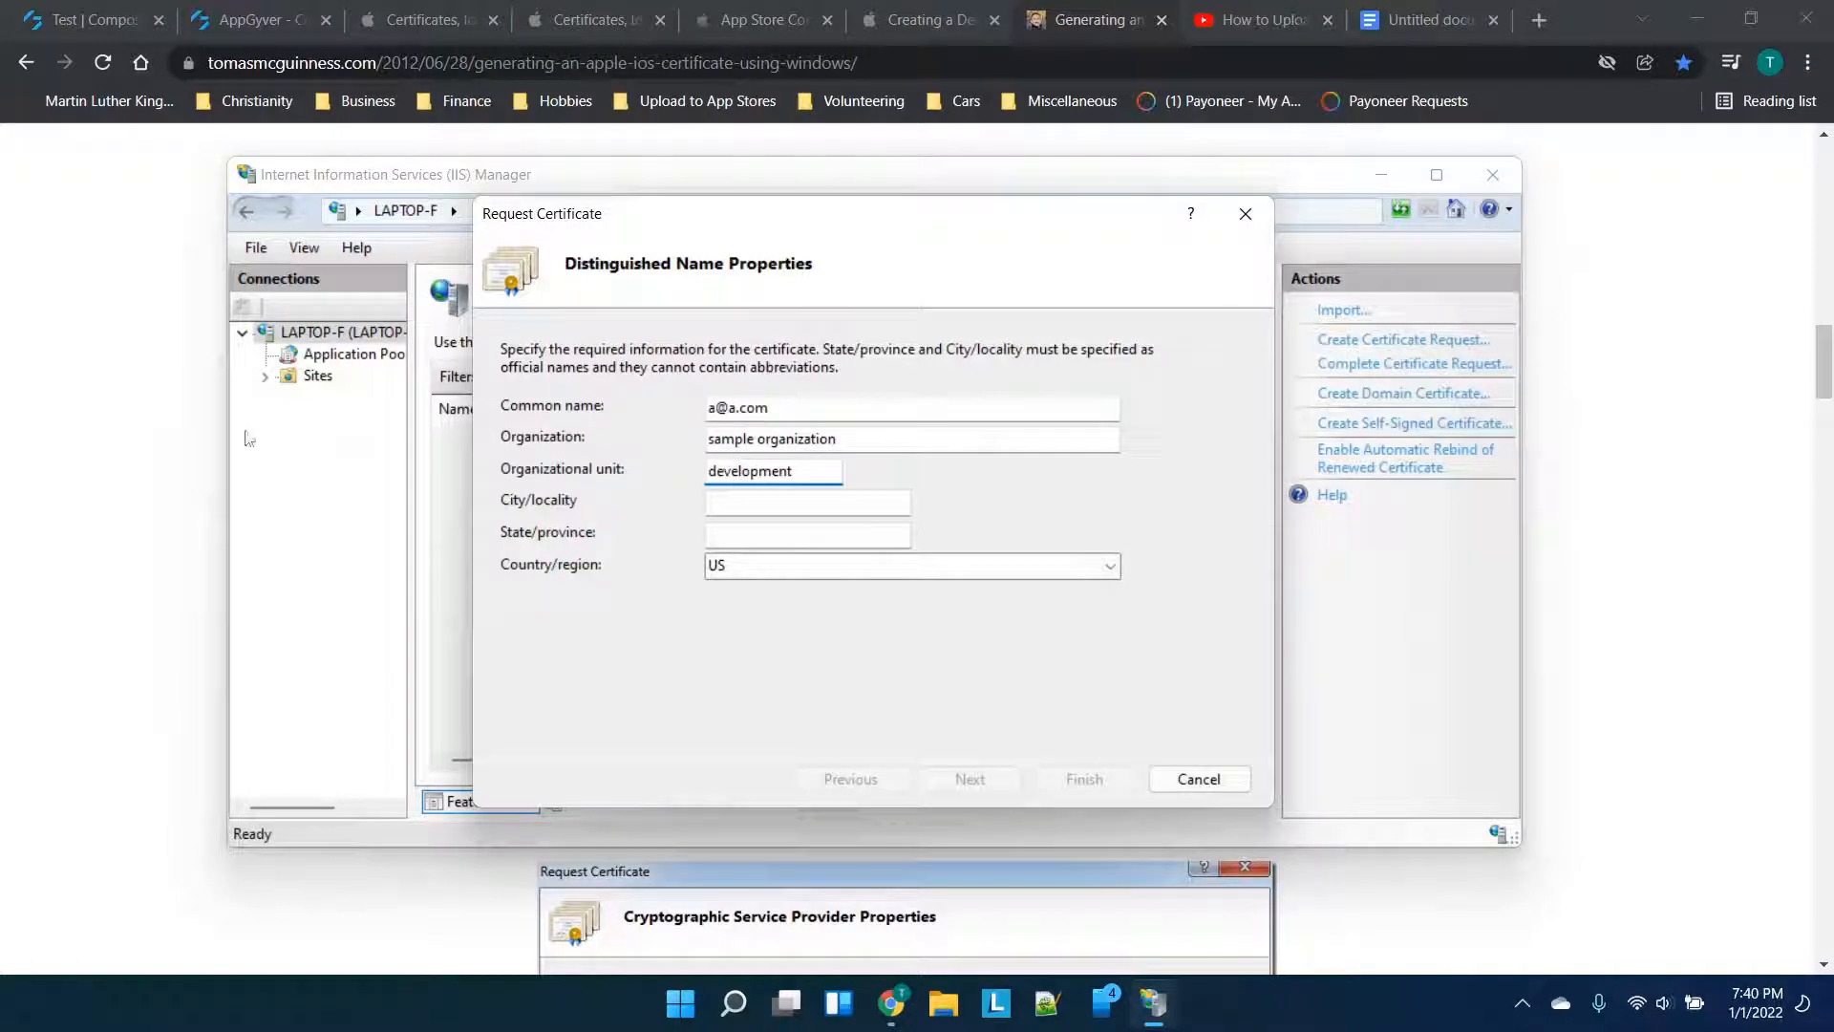
left_click(791, 502)
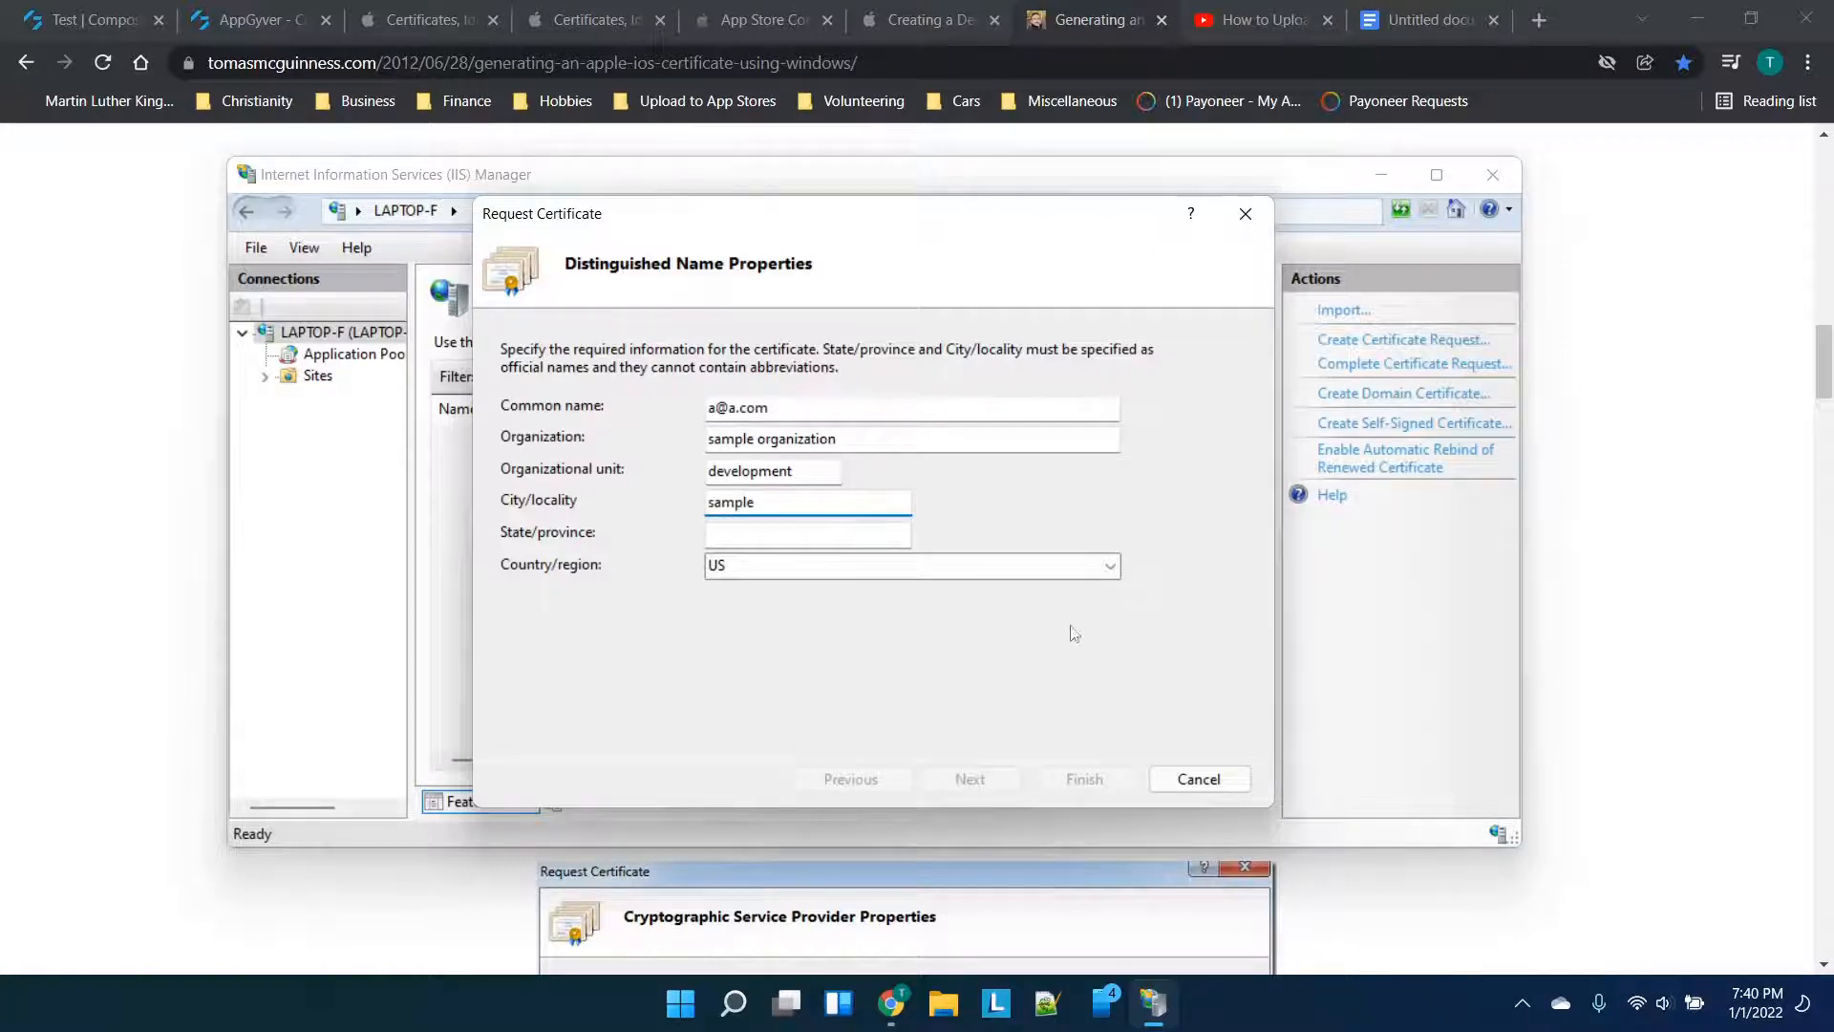
left_click(892, 537)
type("sample")
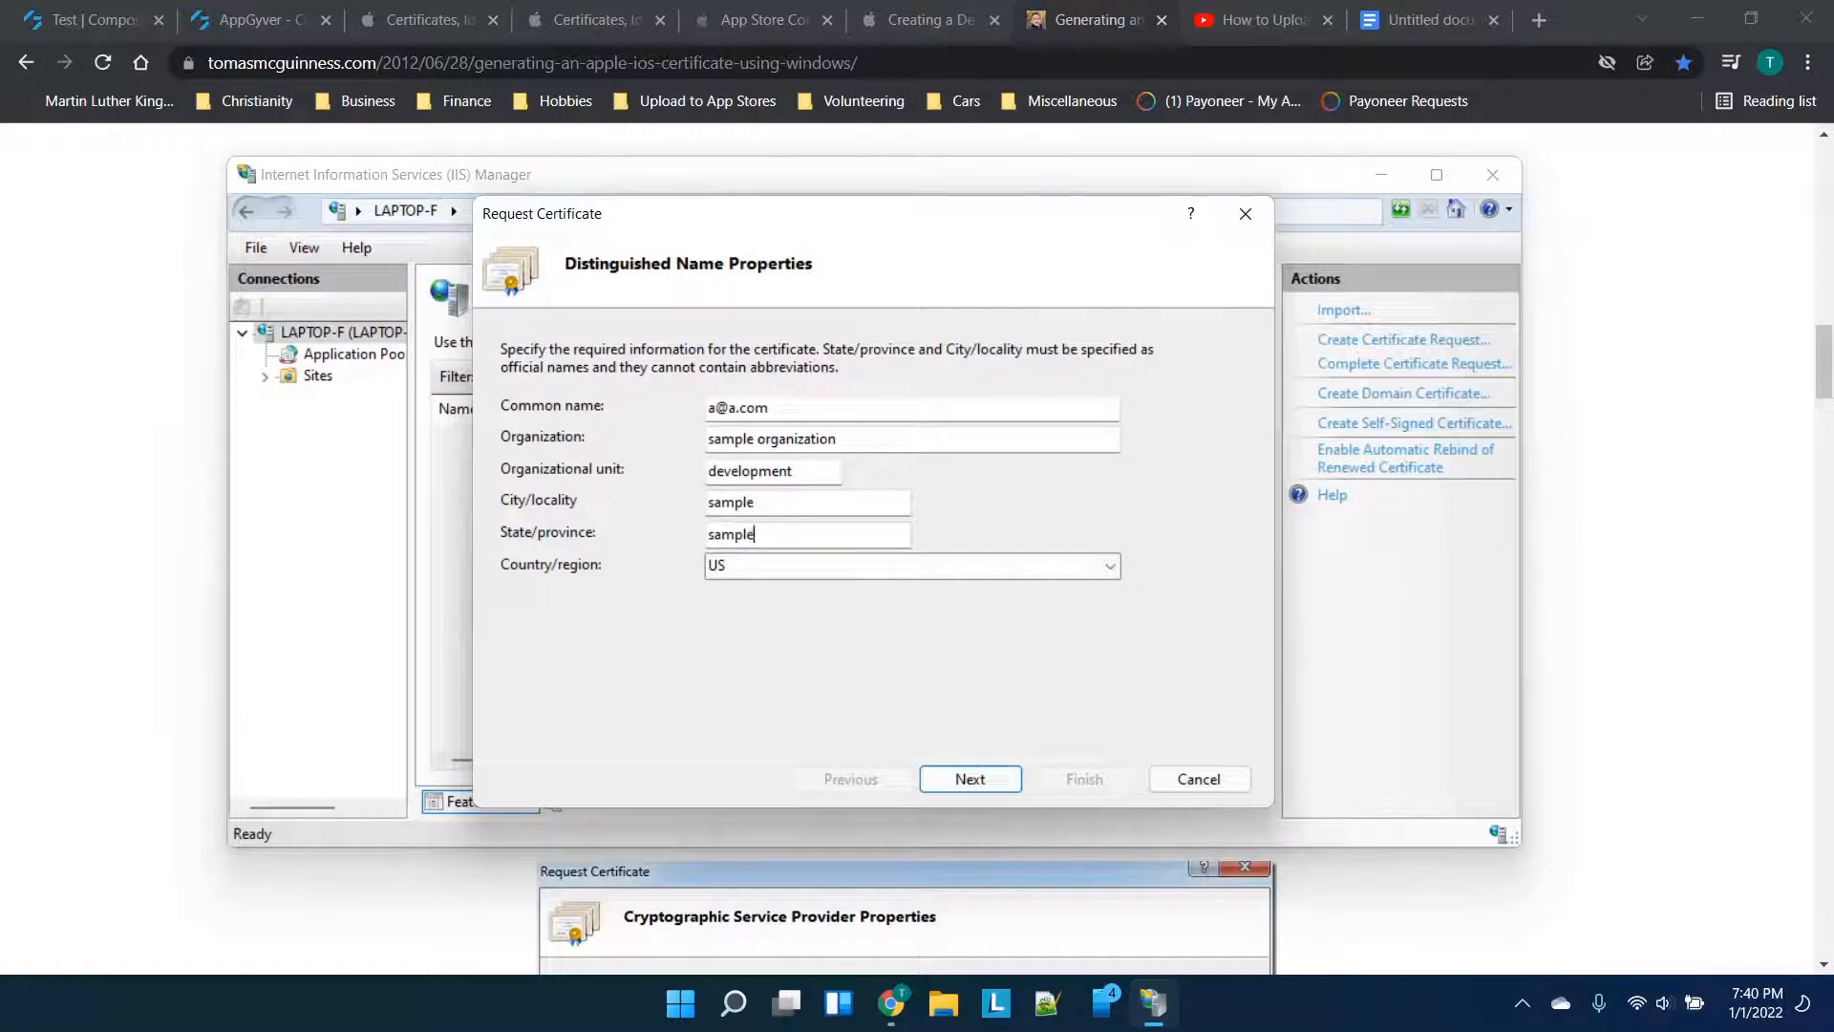
left_click(20, 608)
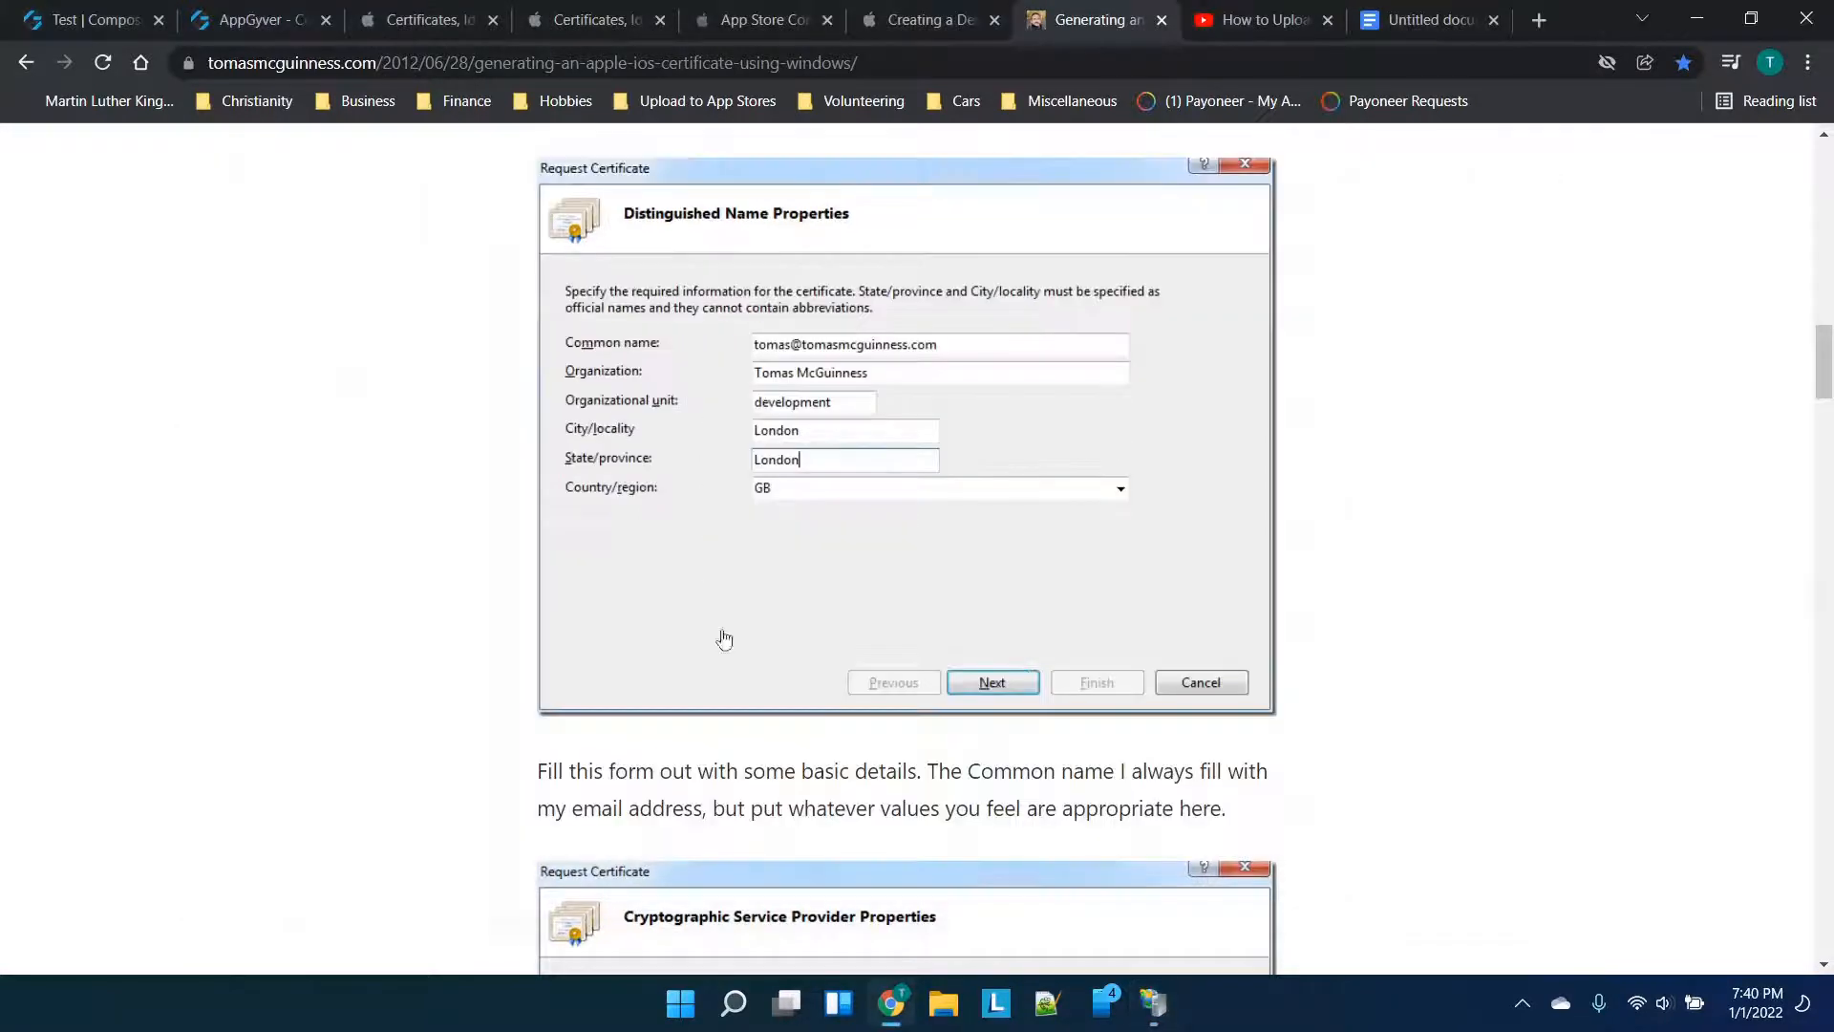
scroll(793, 449, "down", 1)
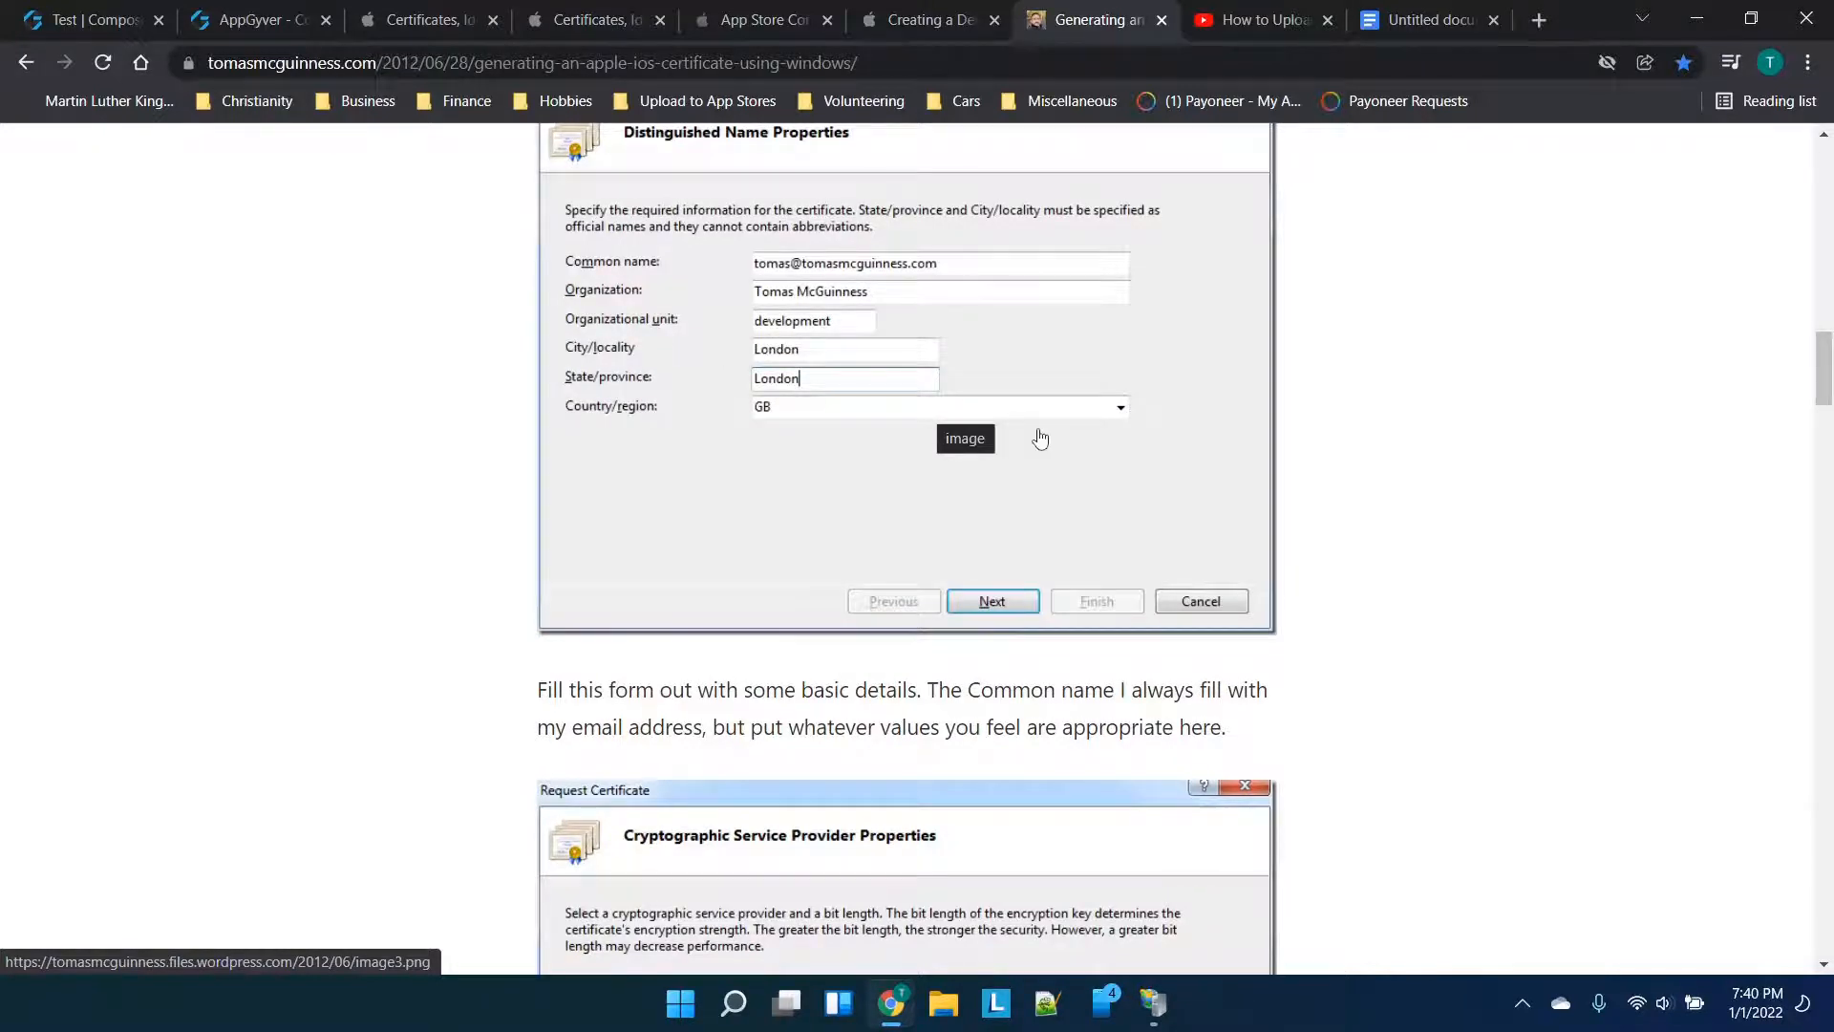
scroll(1040, 438, "down", 5)
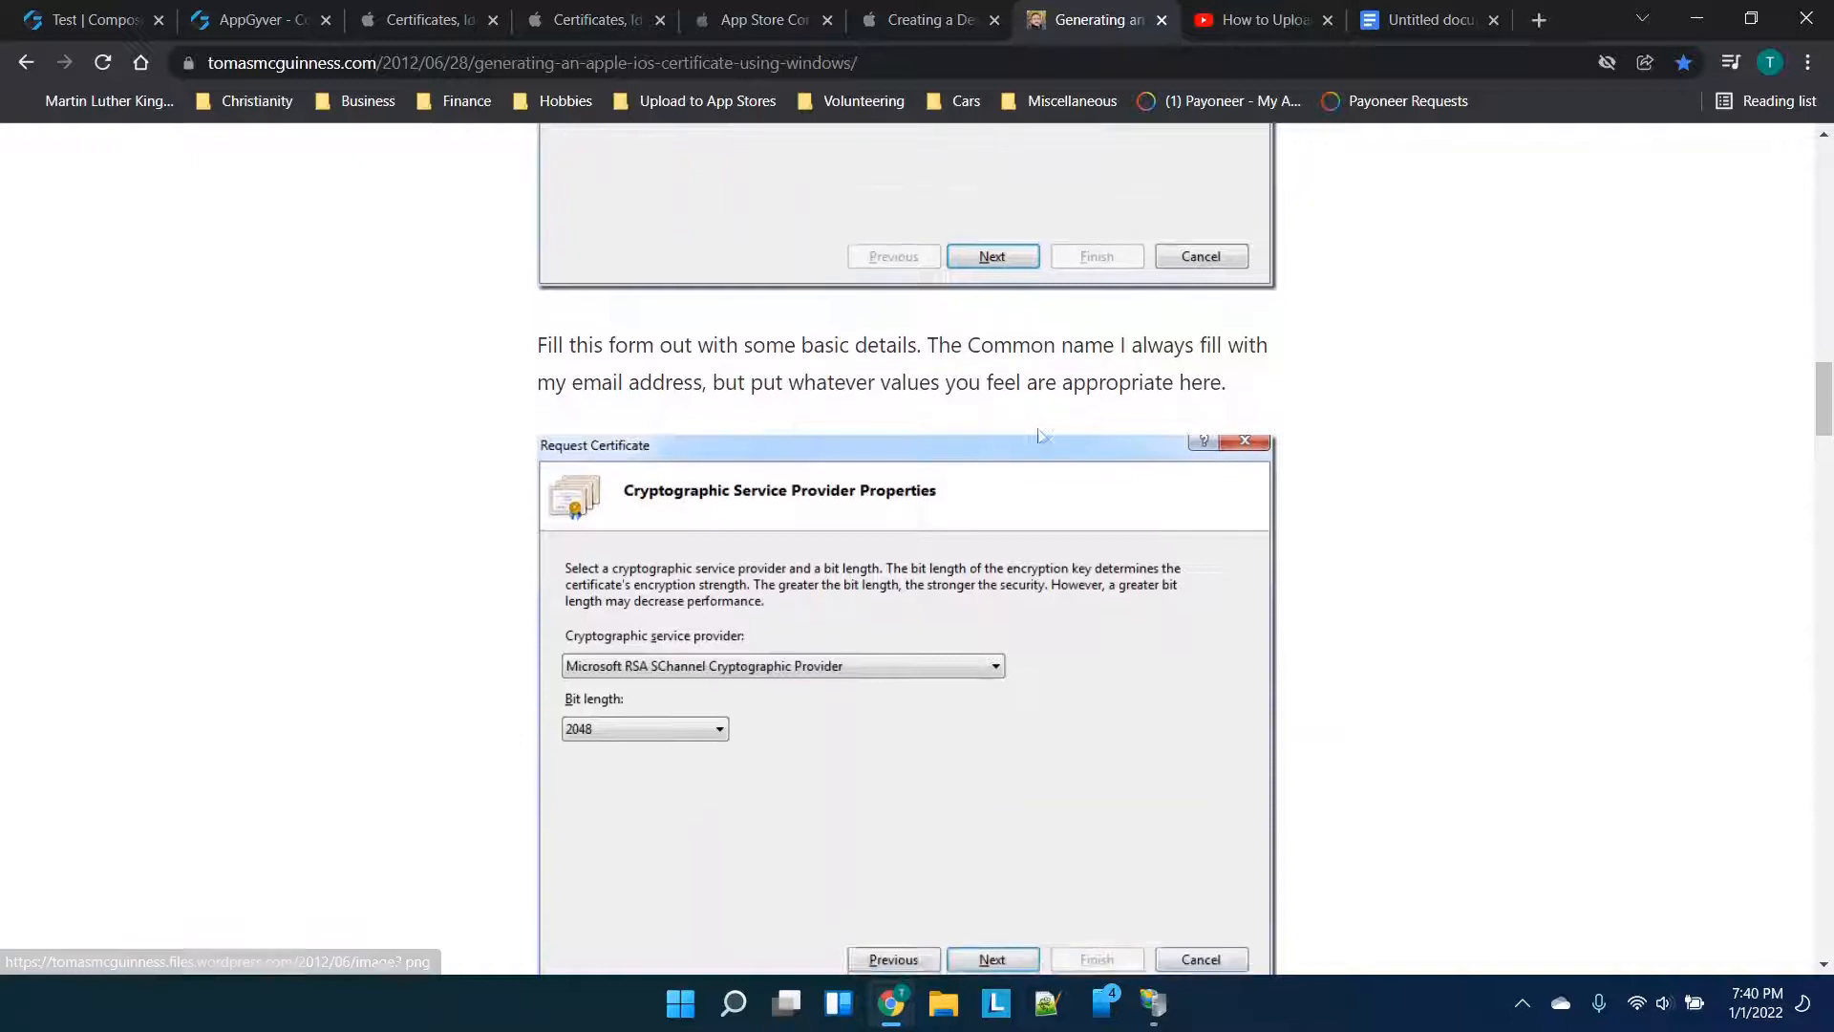
Advance the certificate request to the cryptographic provider settings, consulting the tutorial
left_click(1153, 1017)
left_click(970, 778)
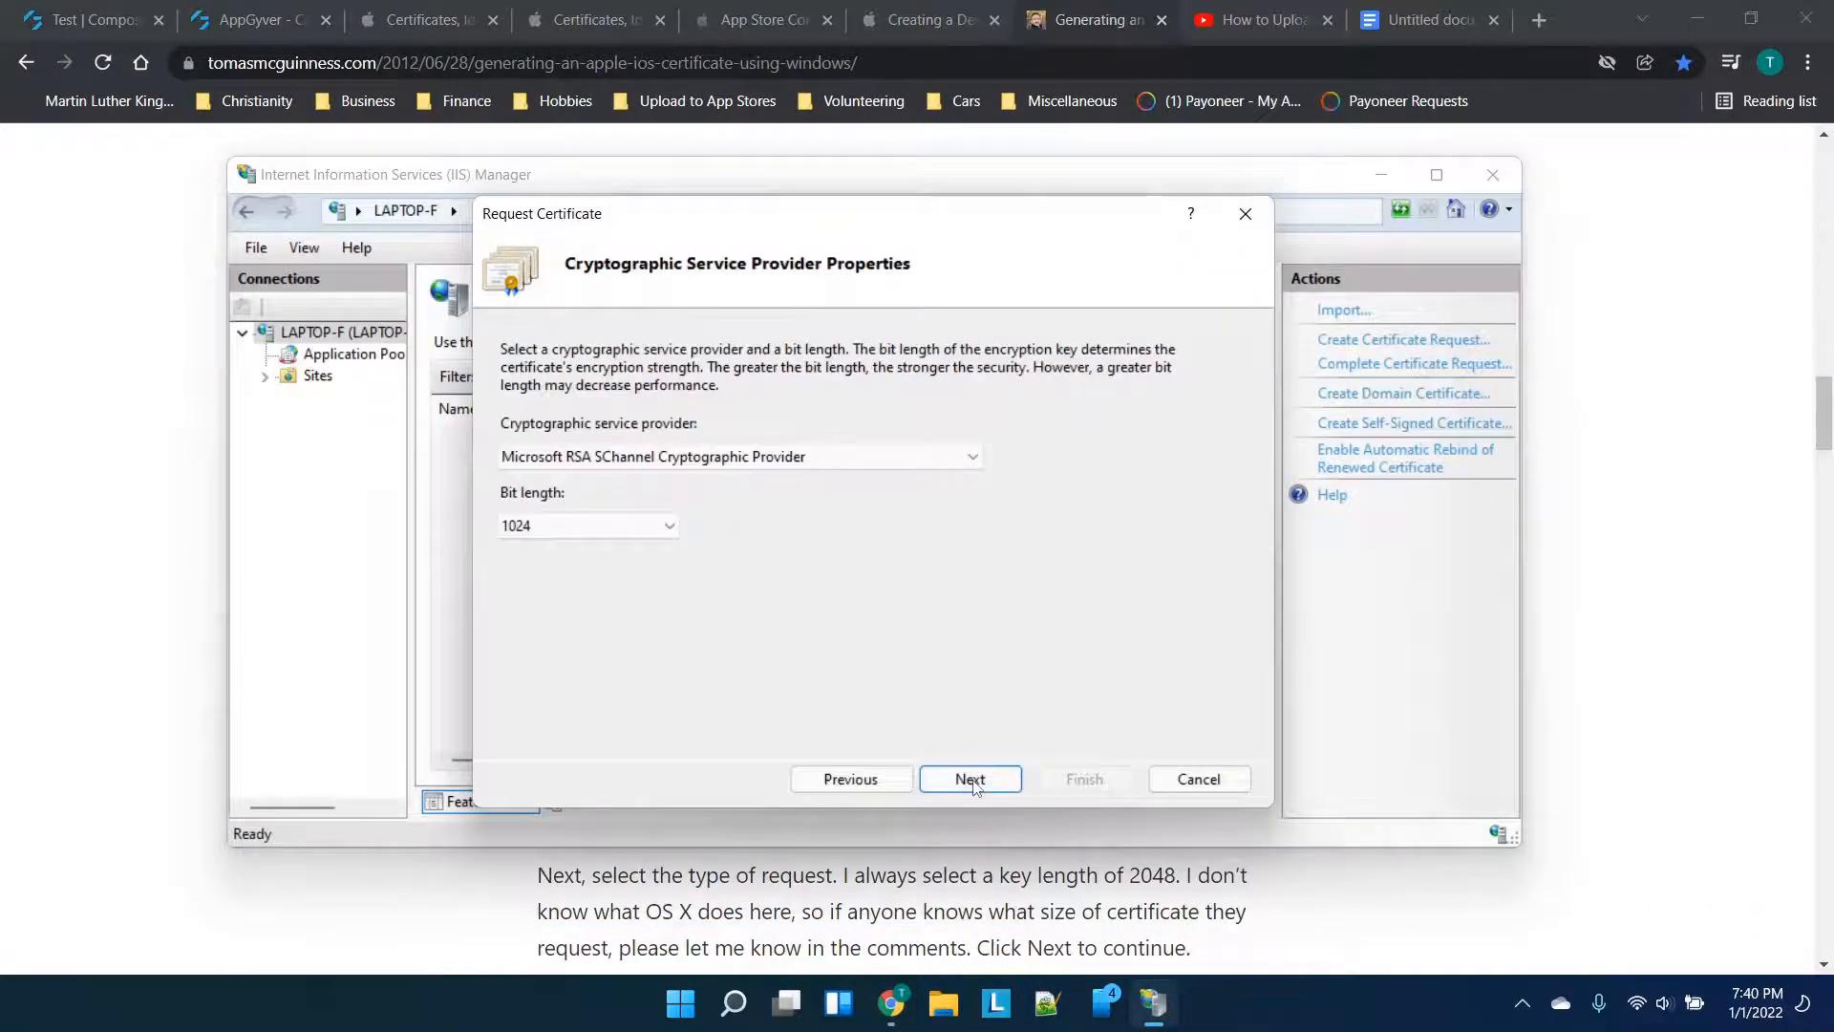
key("alt+Tab")
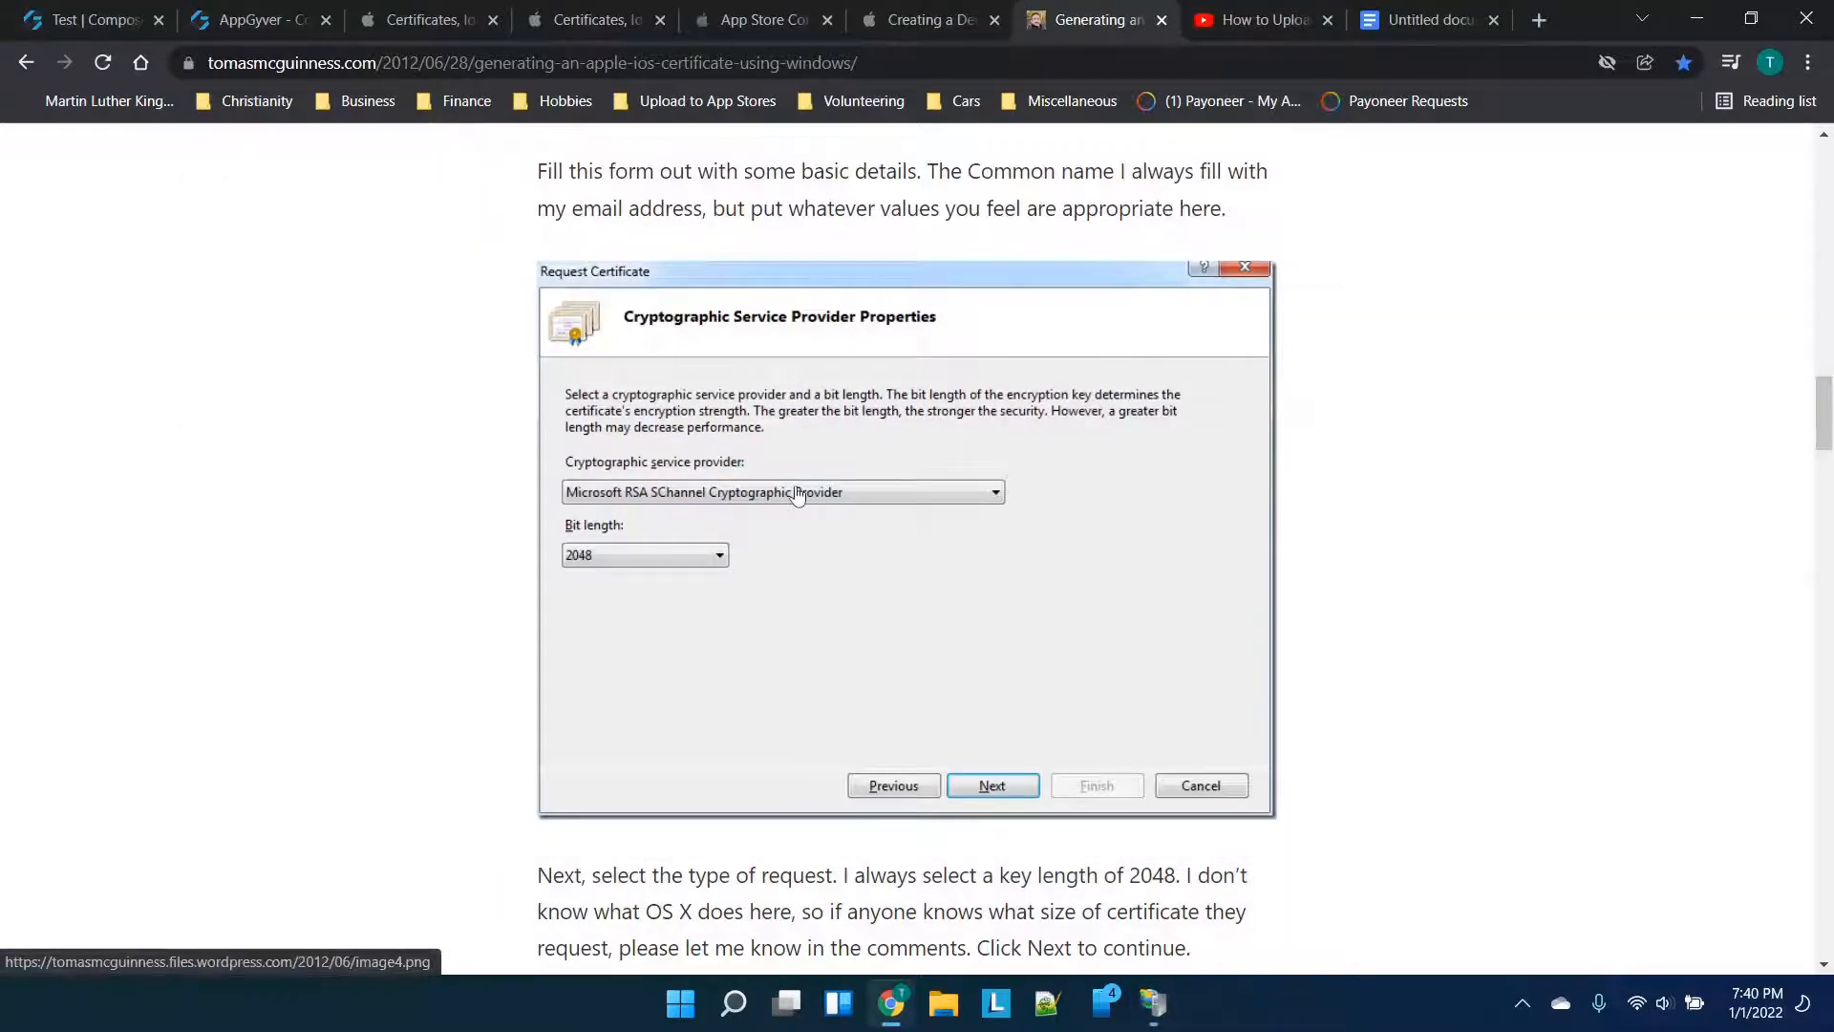
scroll(797, 494, "down", 1)
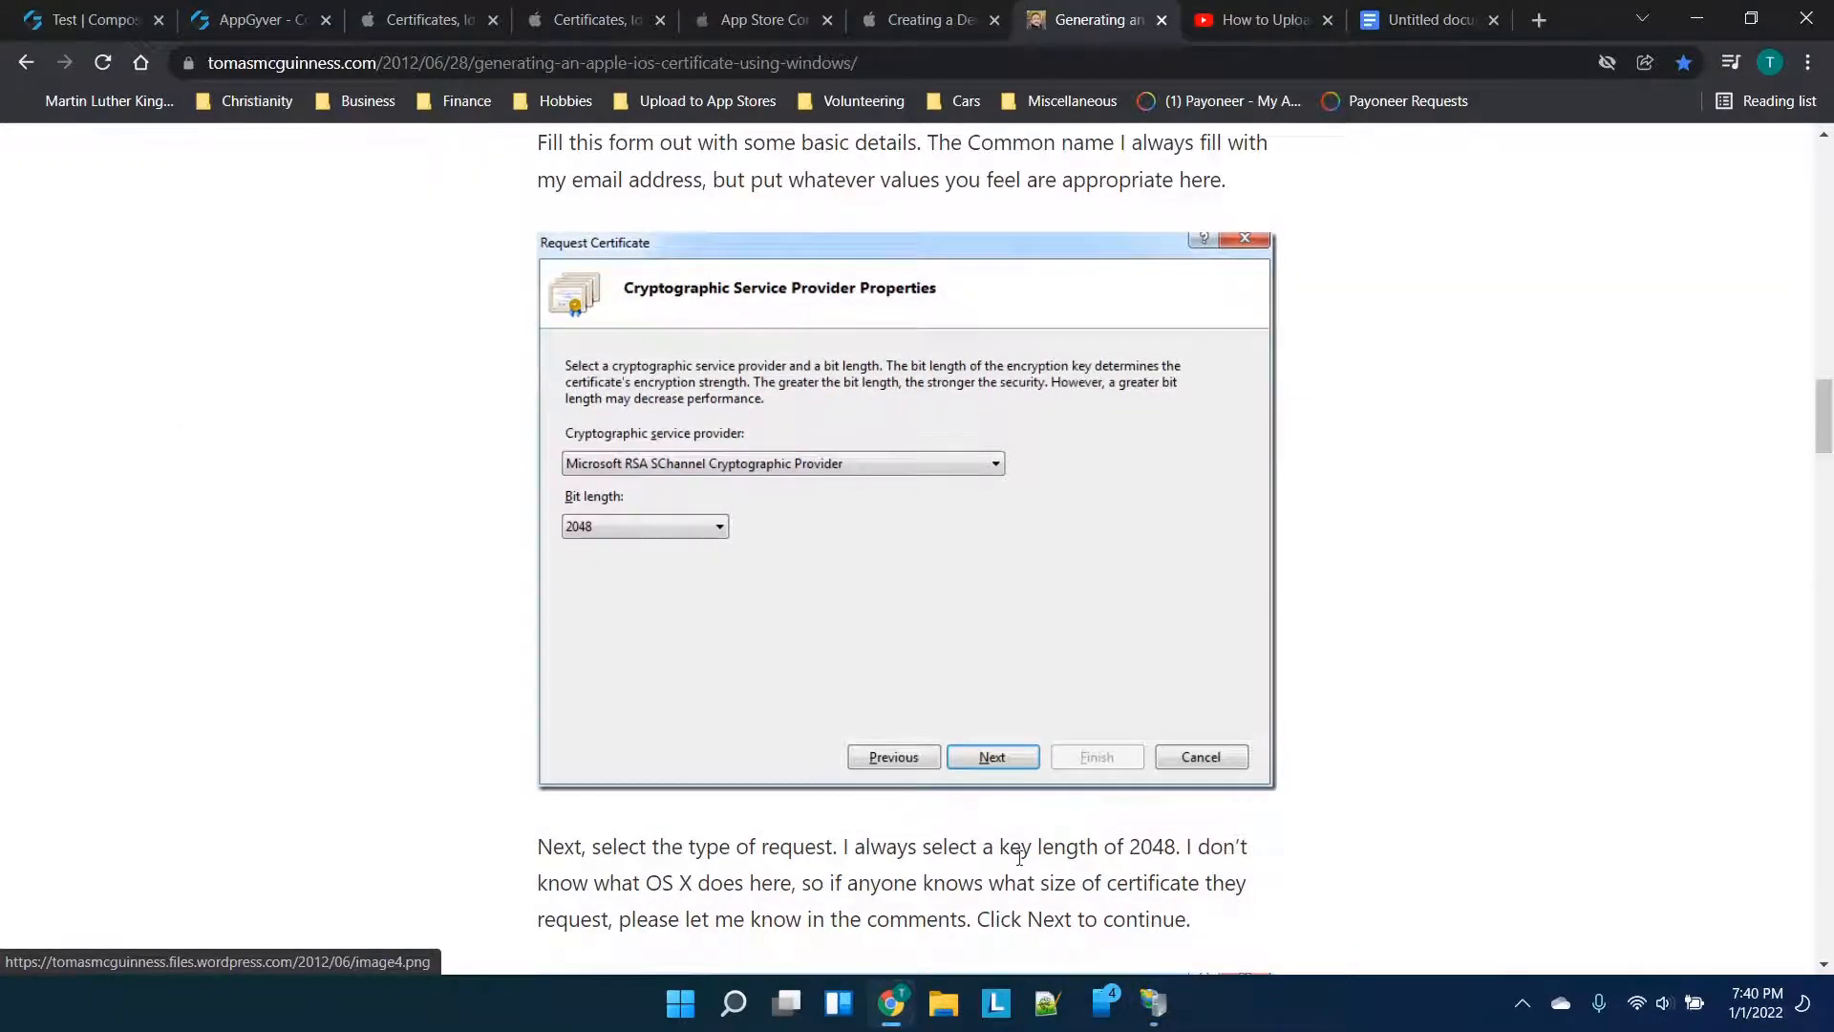
left_click(1153, 1002)
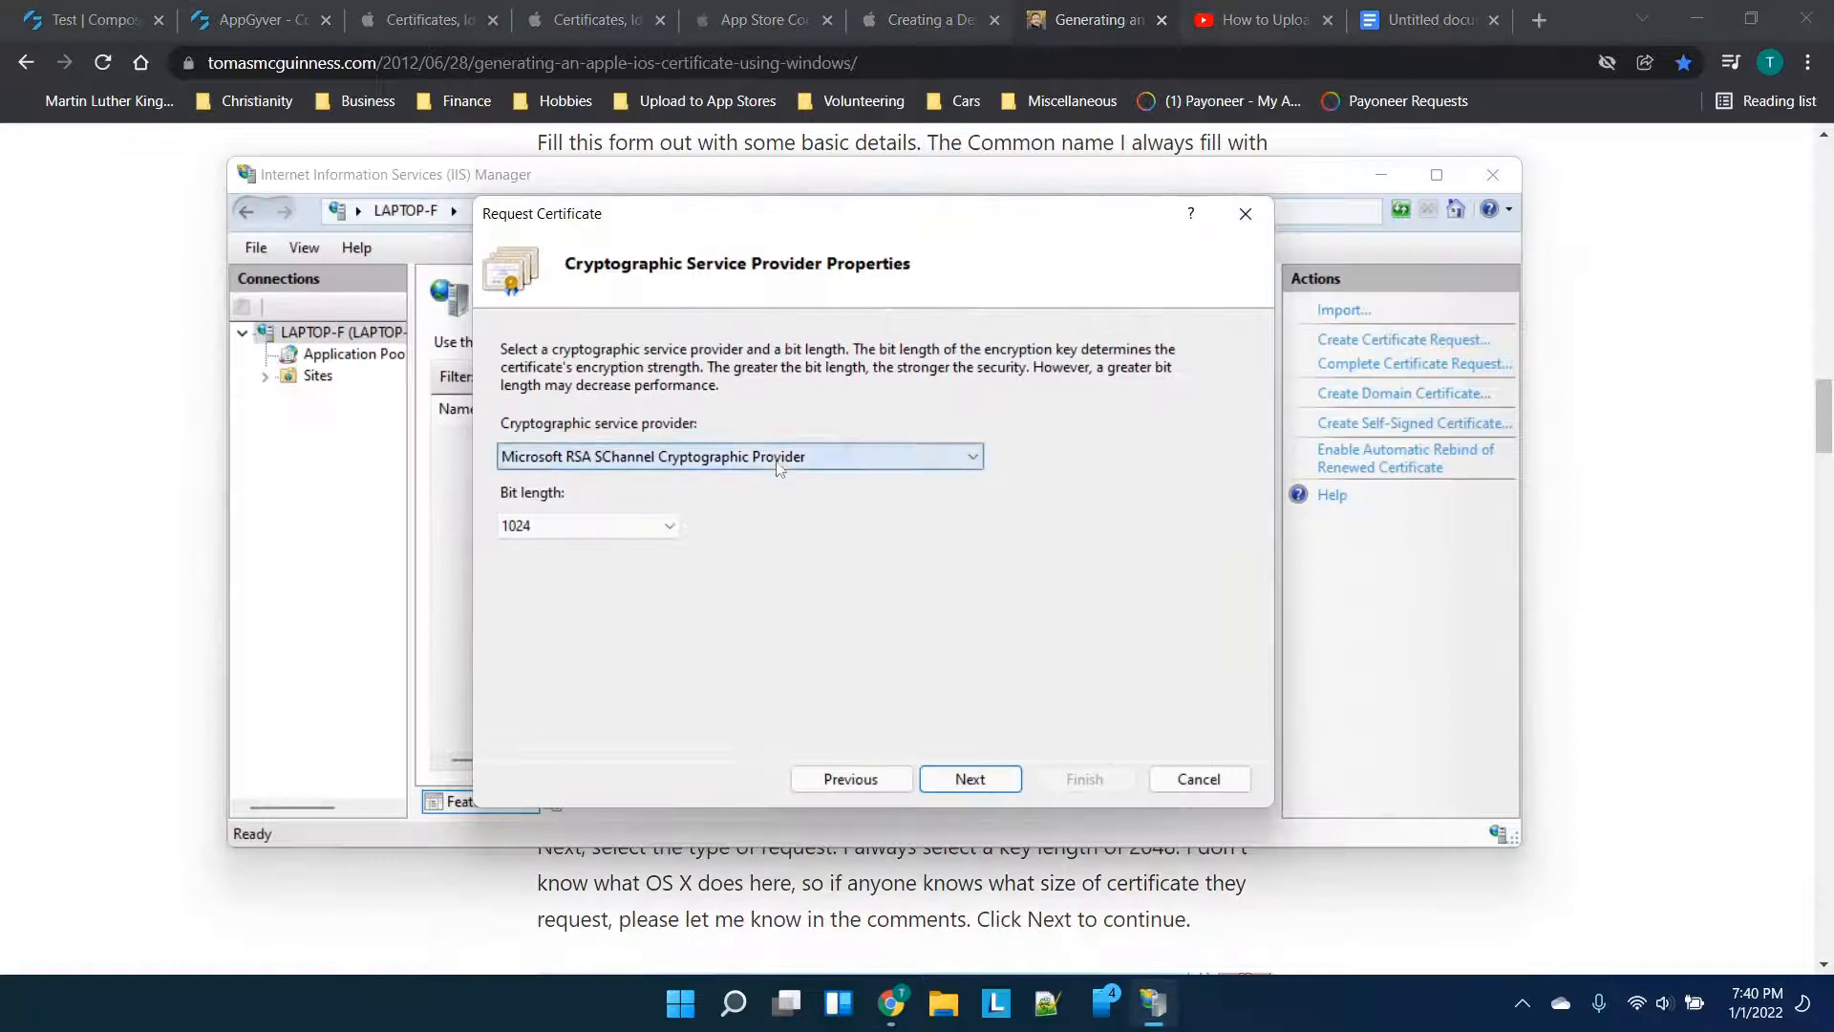
Set the key bit length to 2048 and advance to the File Name step
left_click(589, 524)
left_click(559, 602)
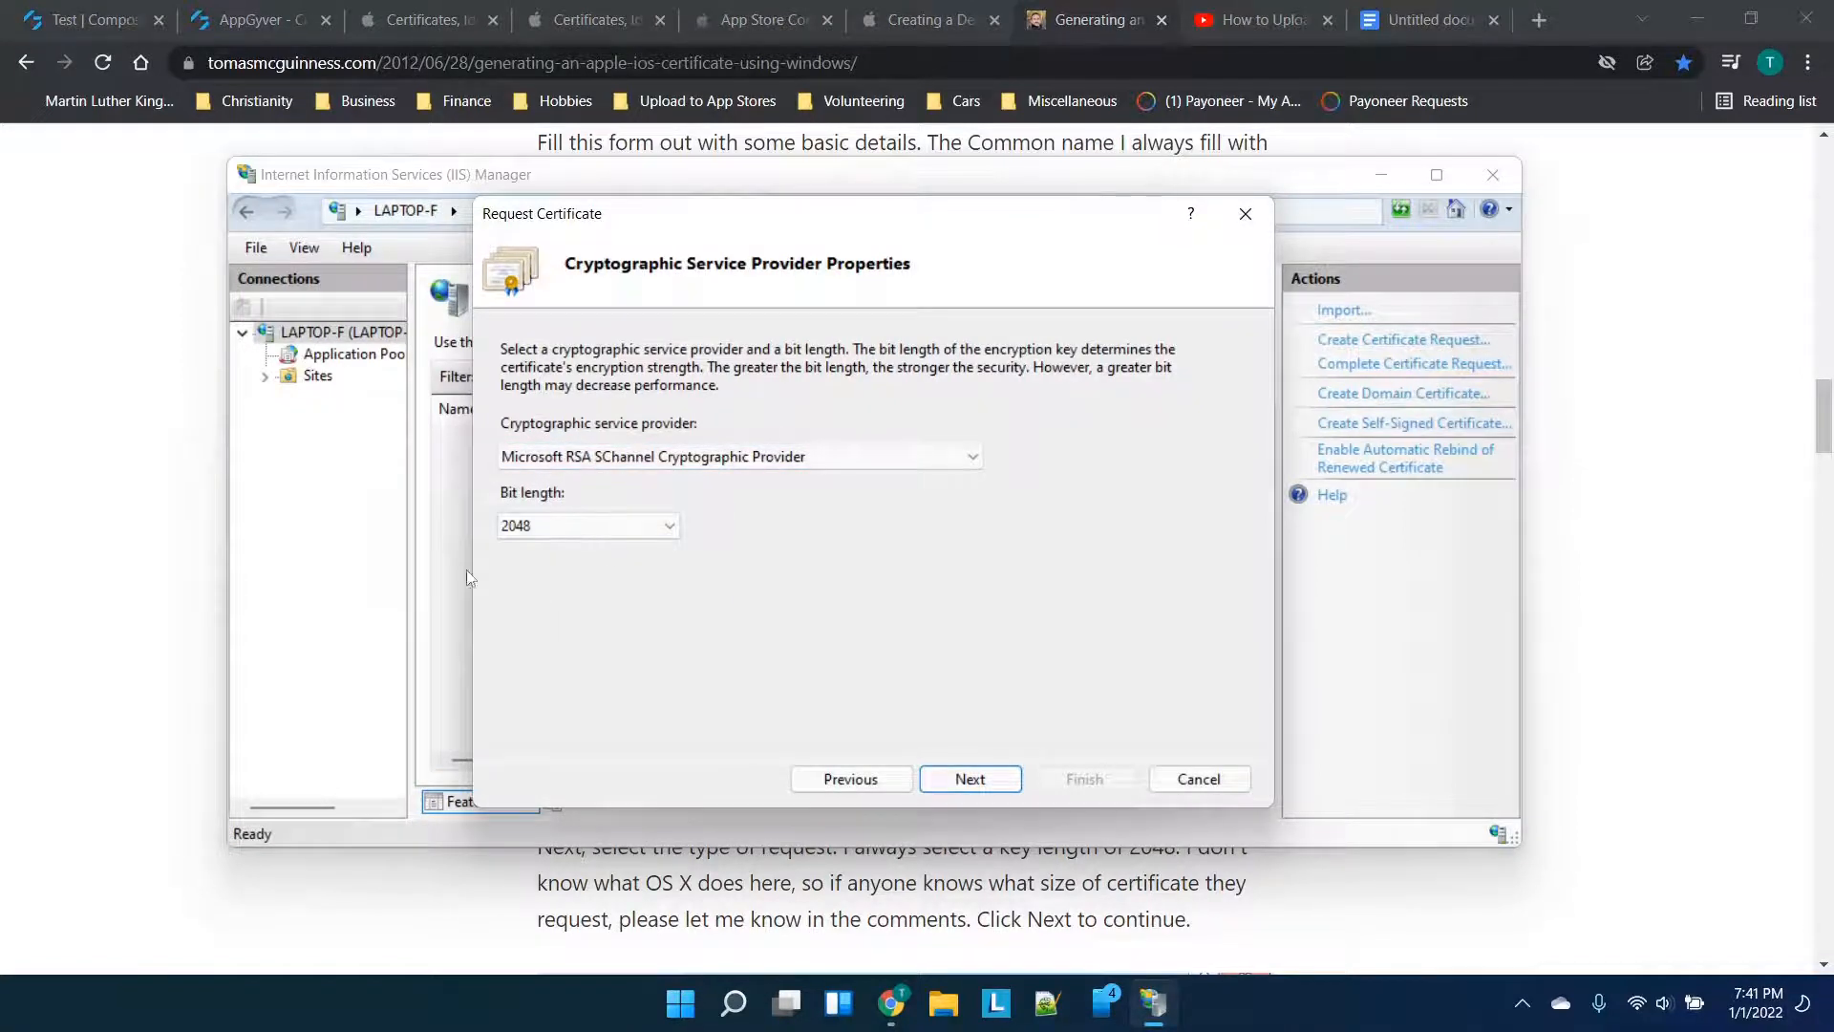
left_click(1006, 776)
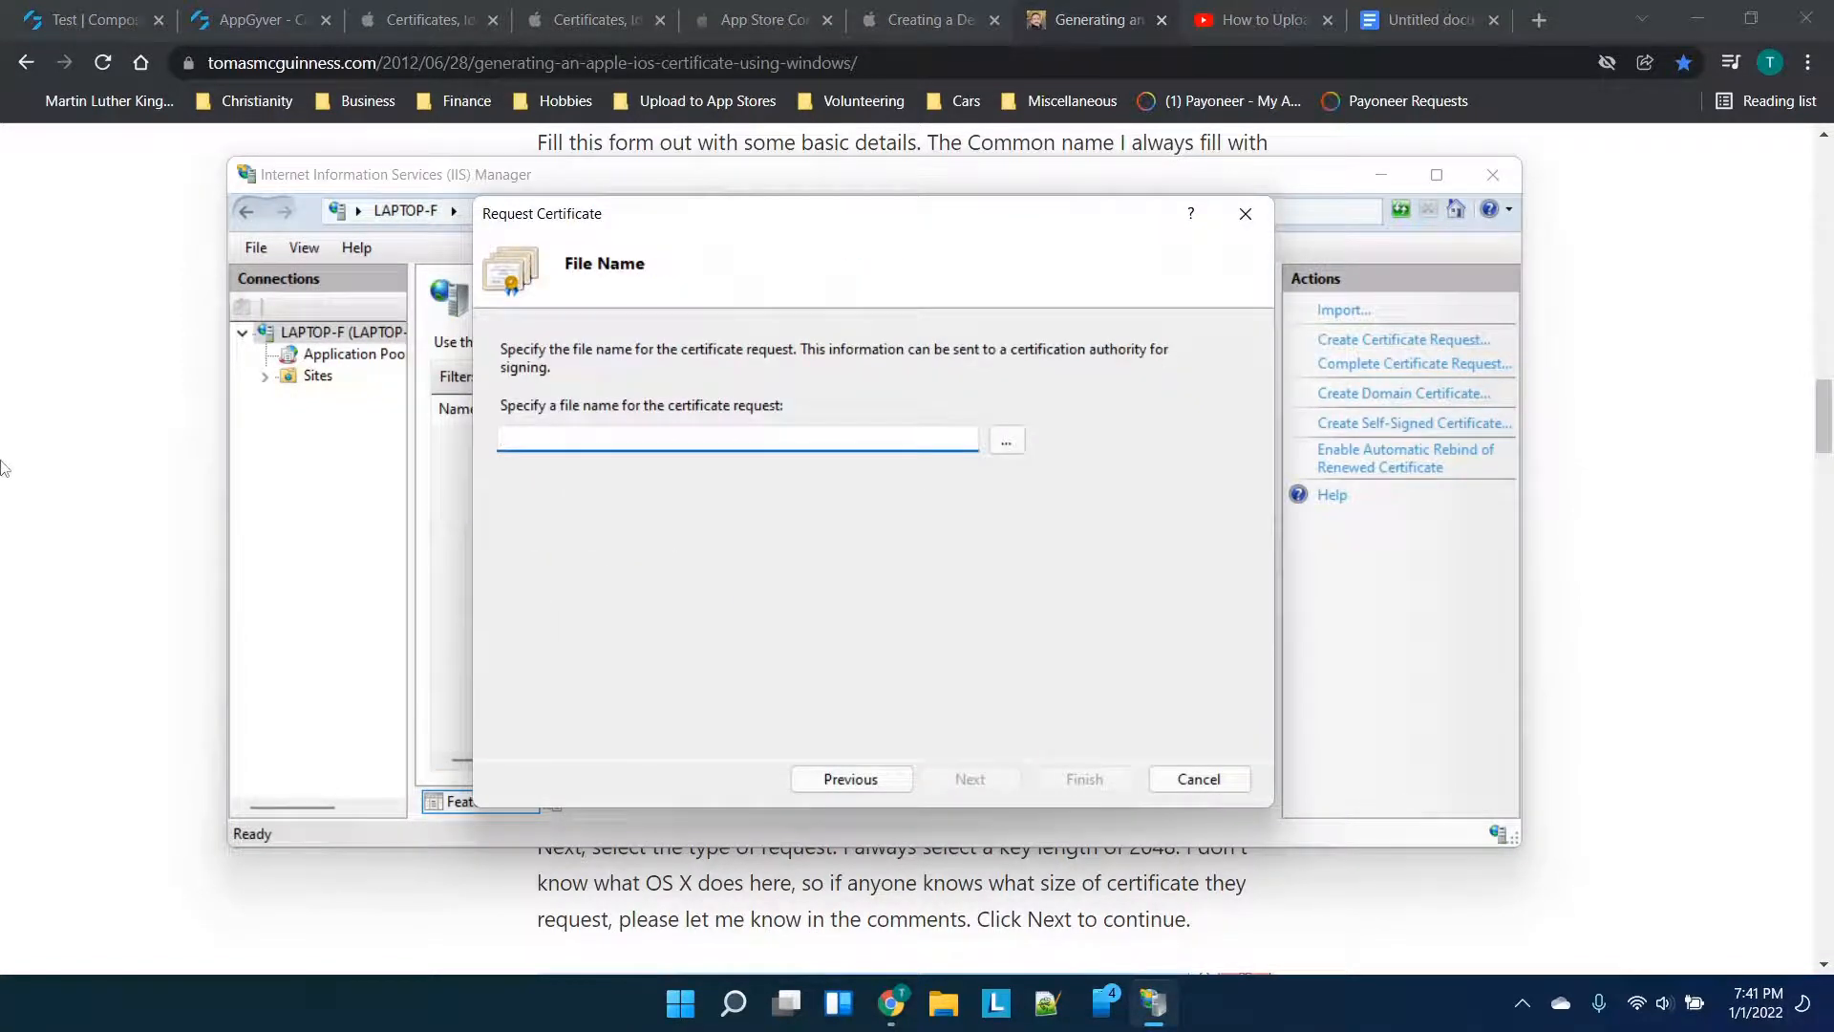
left_click(43, 465)
scroll(799, 469, "down", 5)
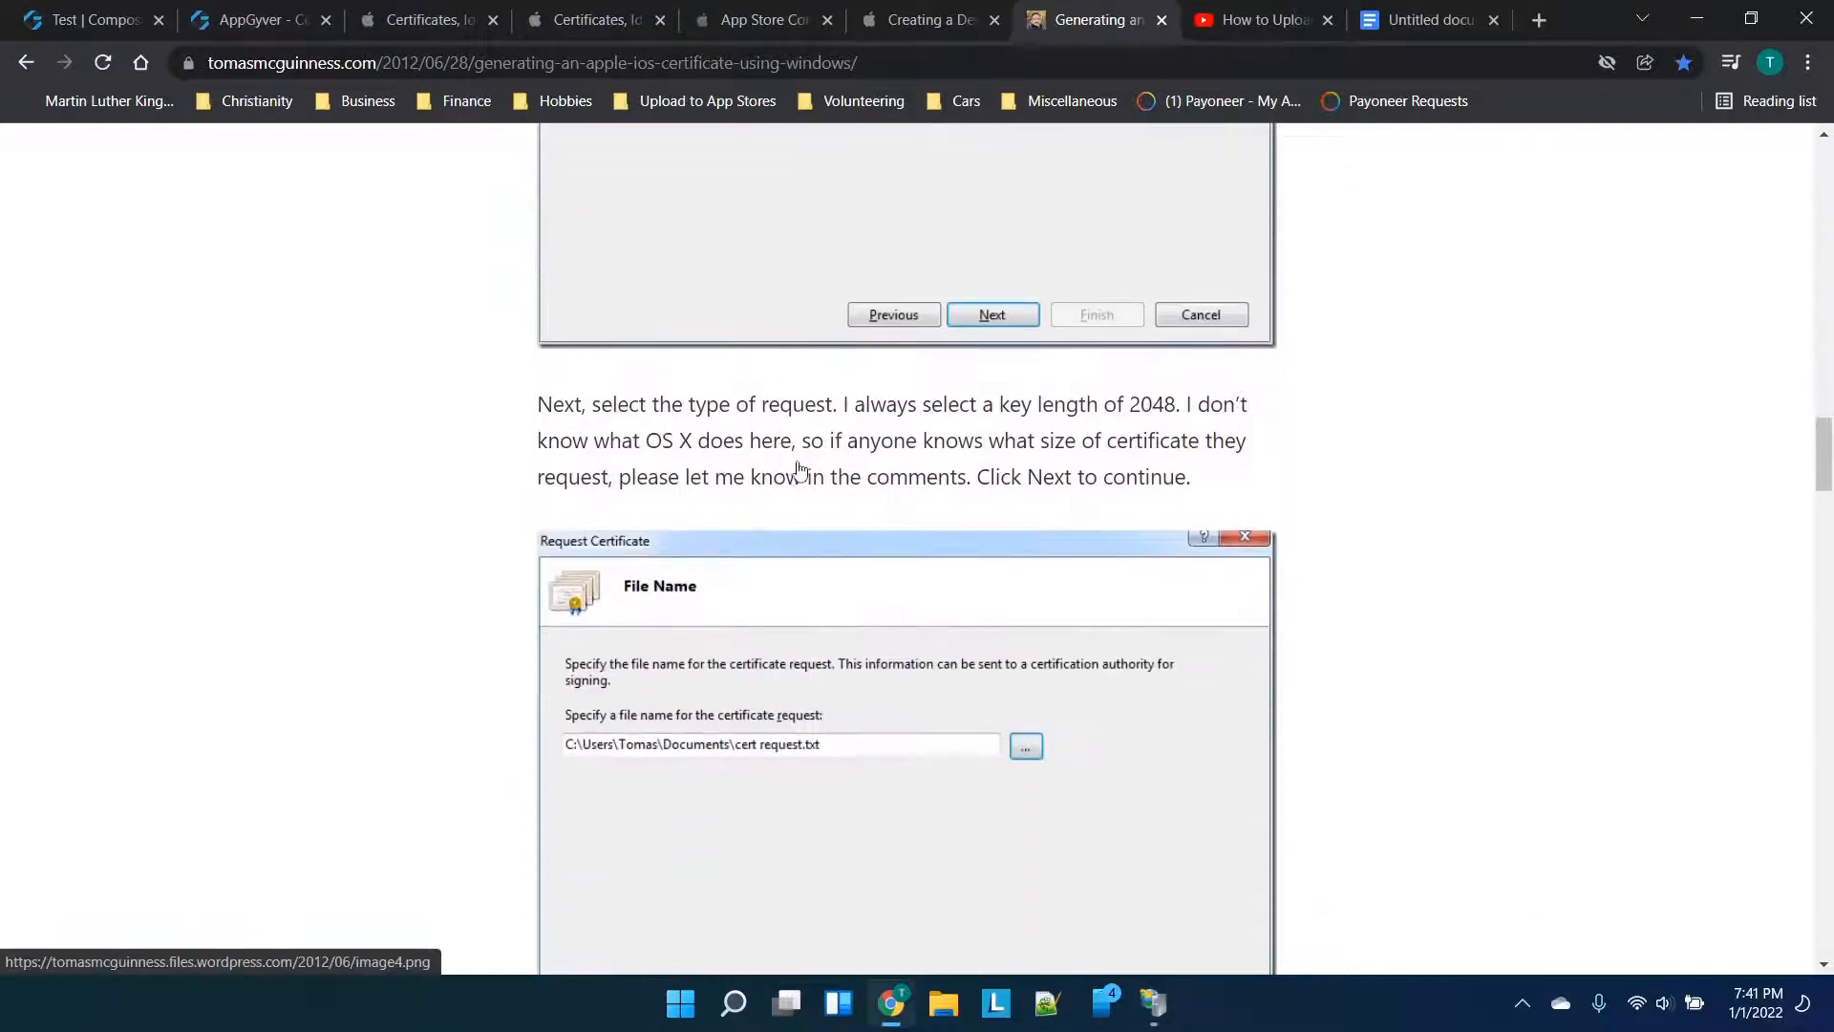
scroll(799, 468, "down", 1)
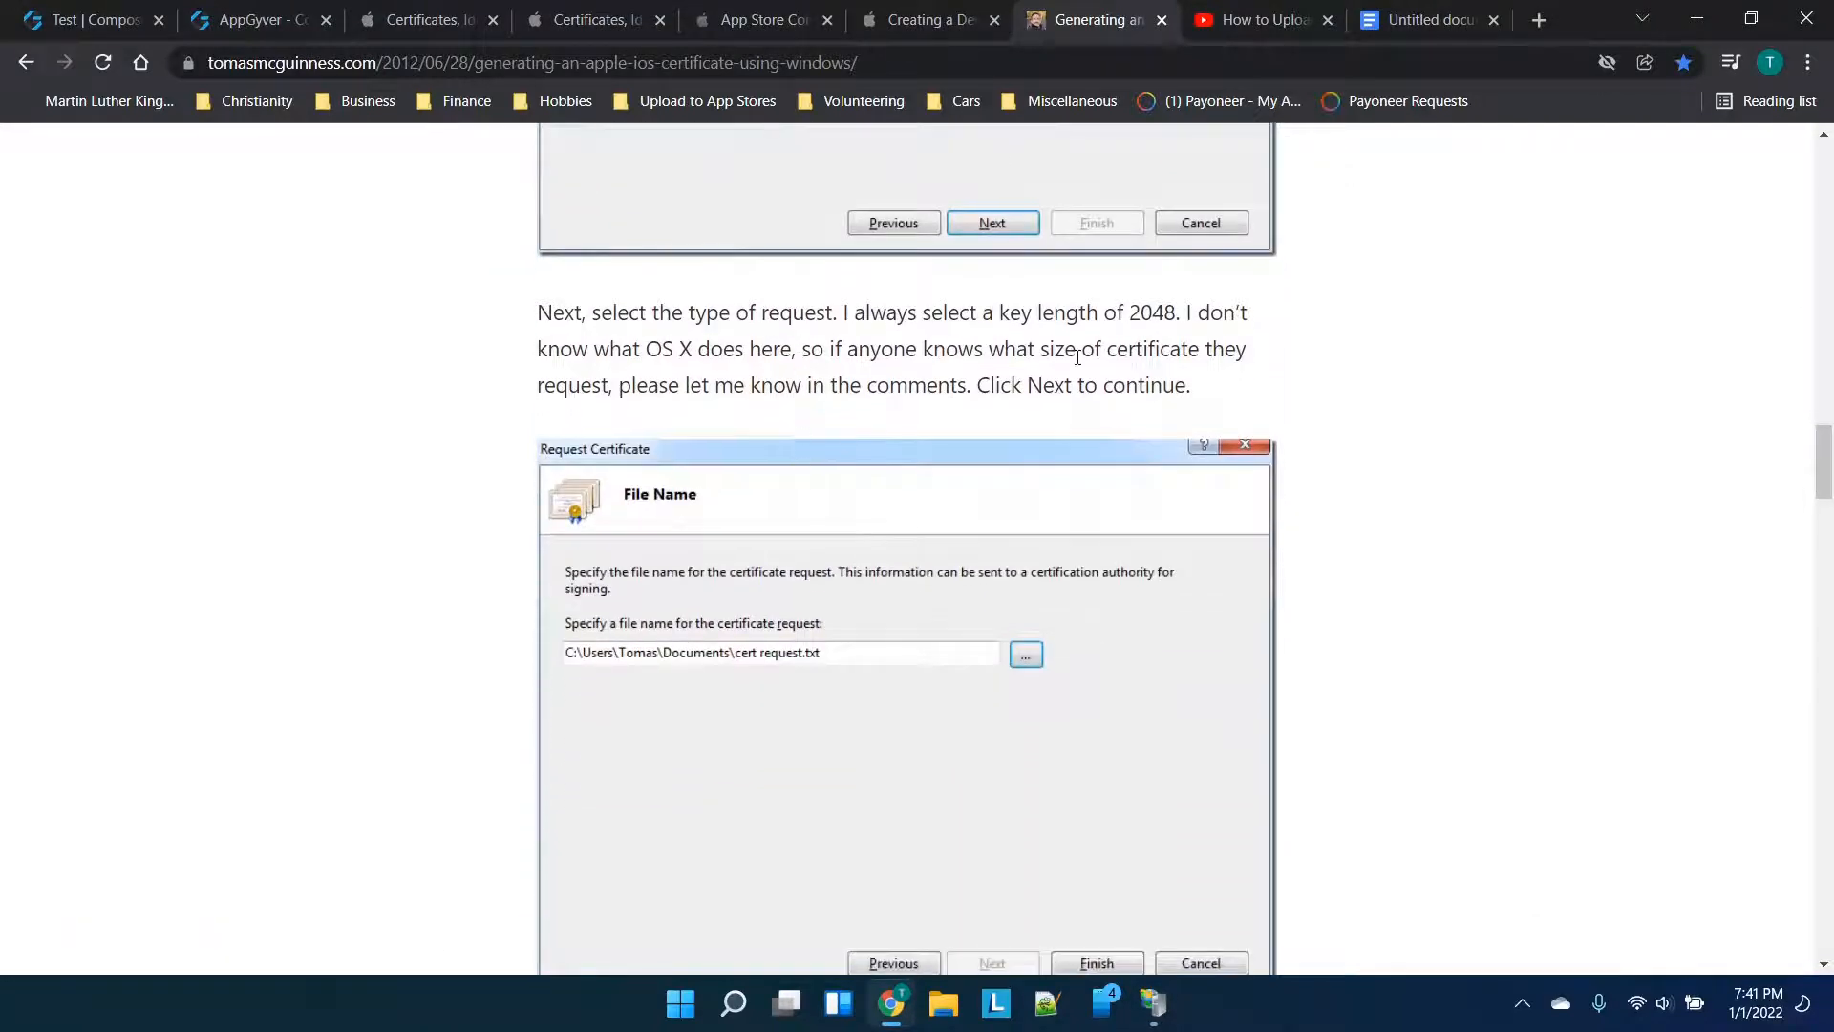
scroll(1077, 357, "down", 3)
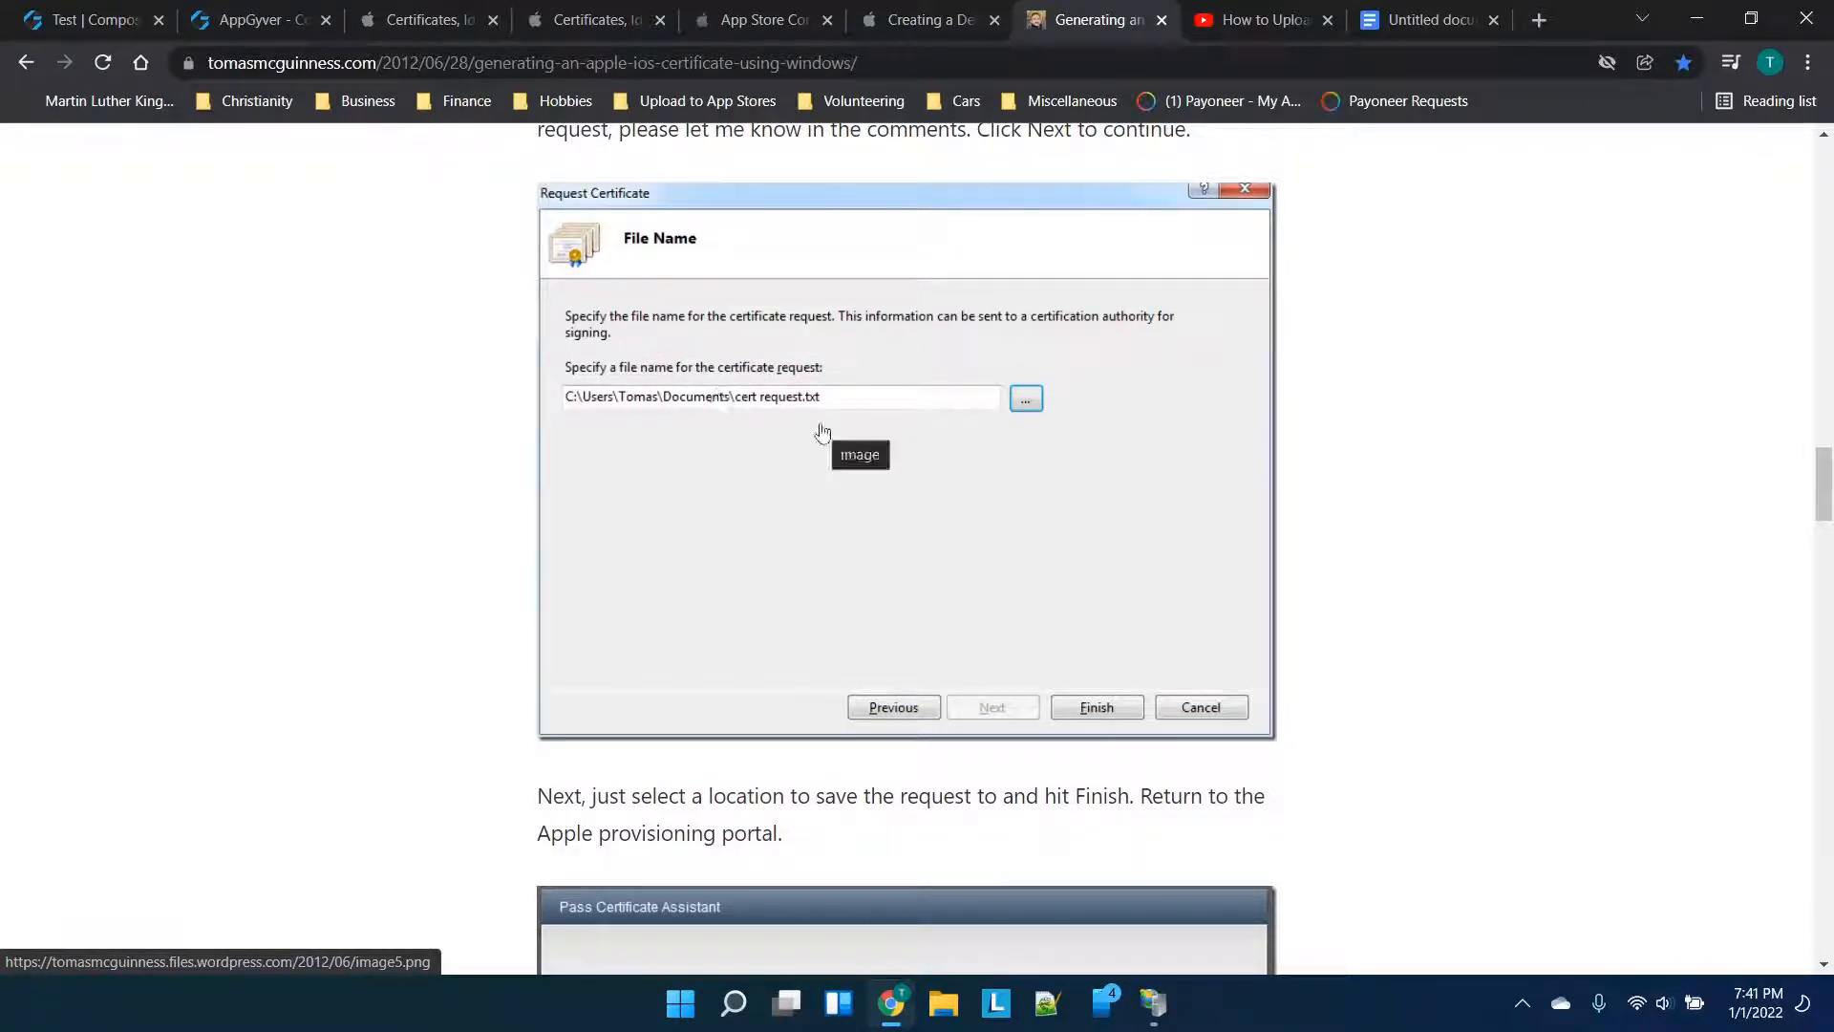
left_click(1151, 1012)
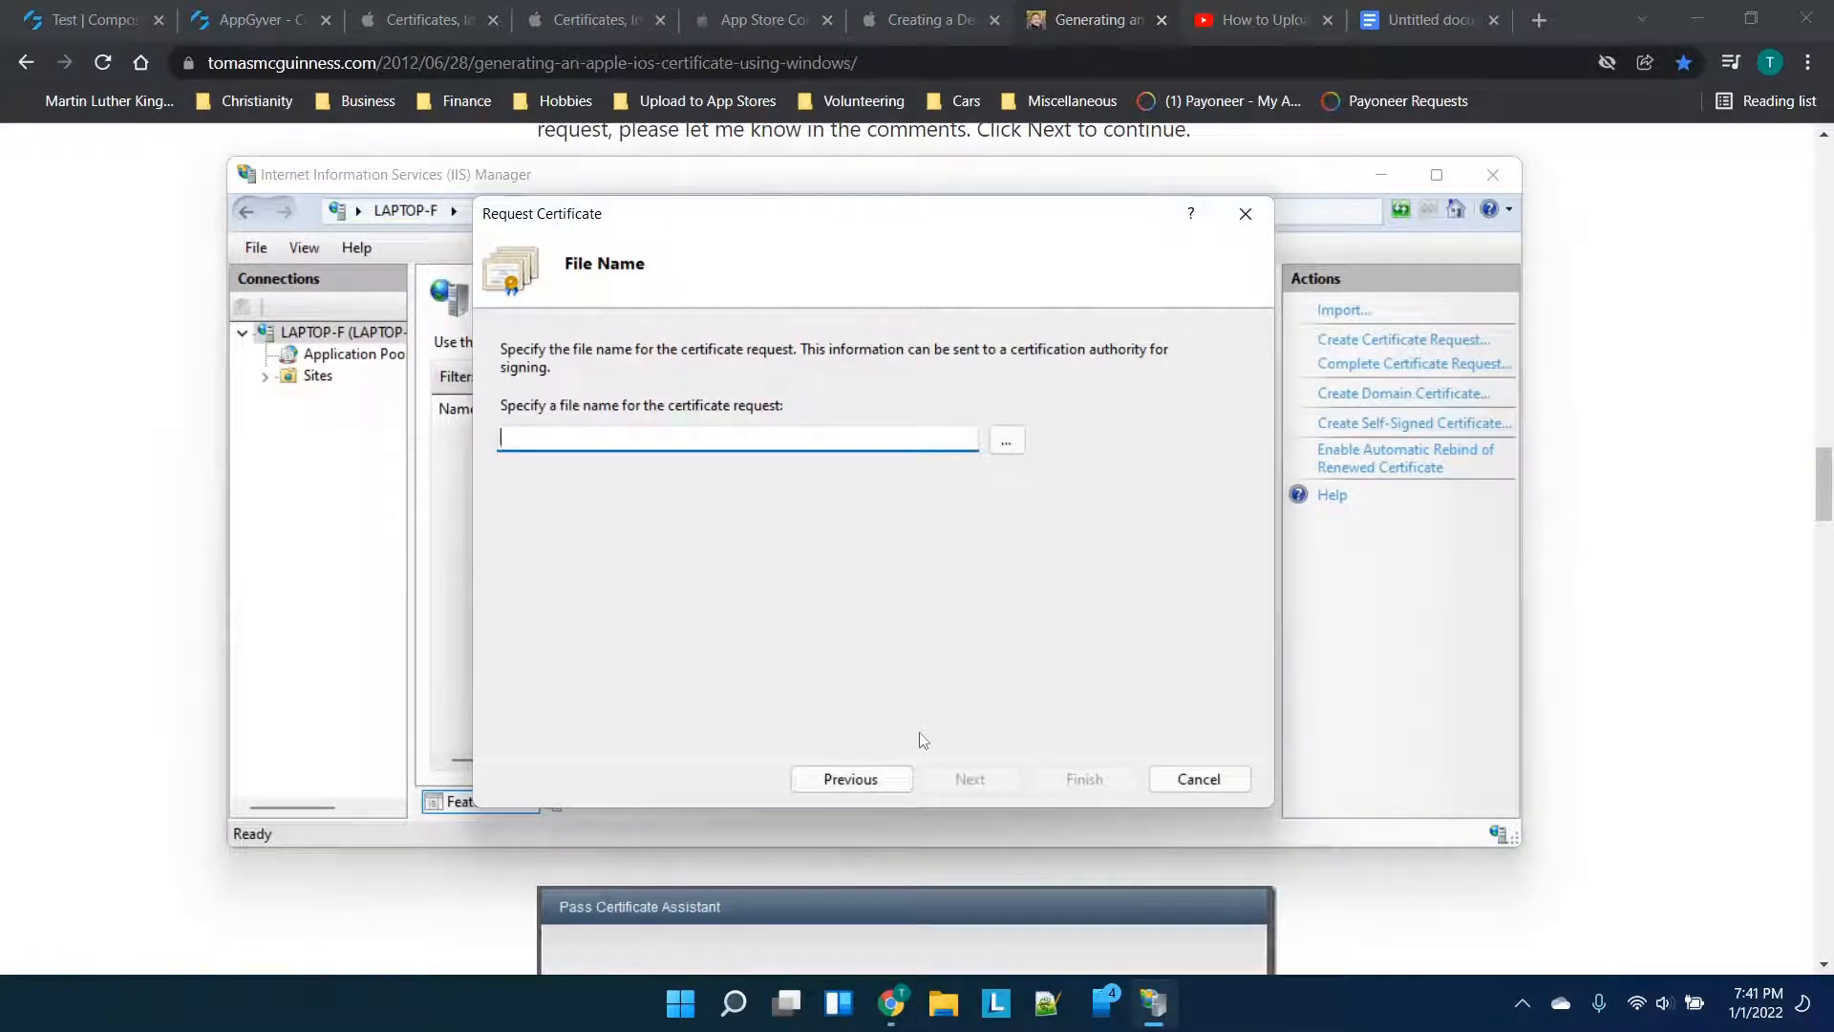
Save the request as cert request.txt in Downloads and finish the wizard
left_click(1006, 441)
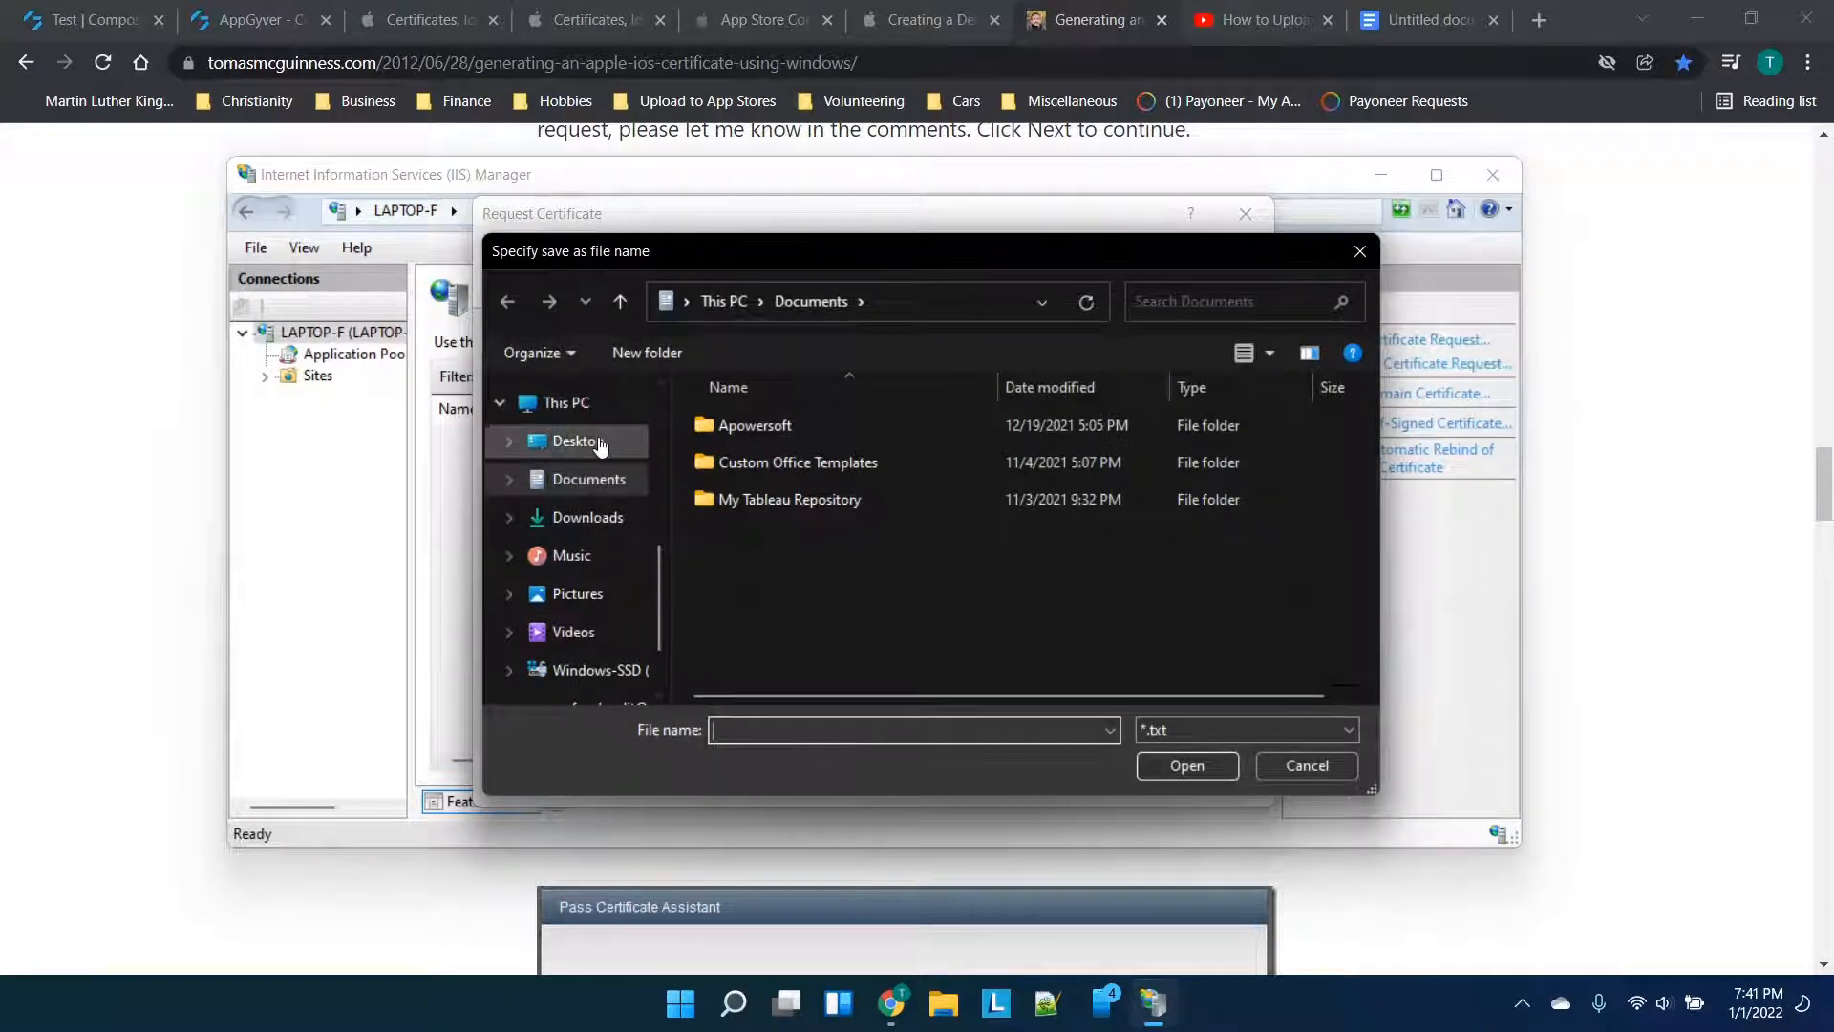
left_click(612, 521)
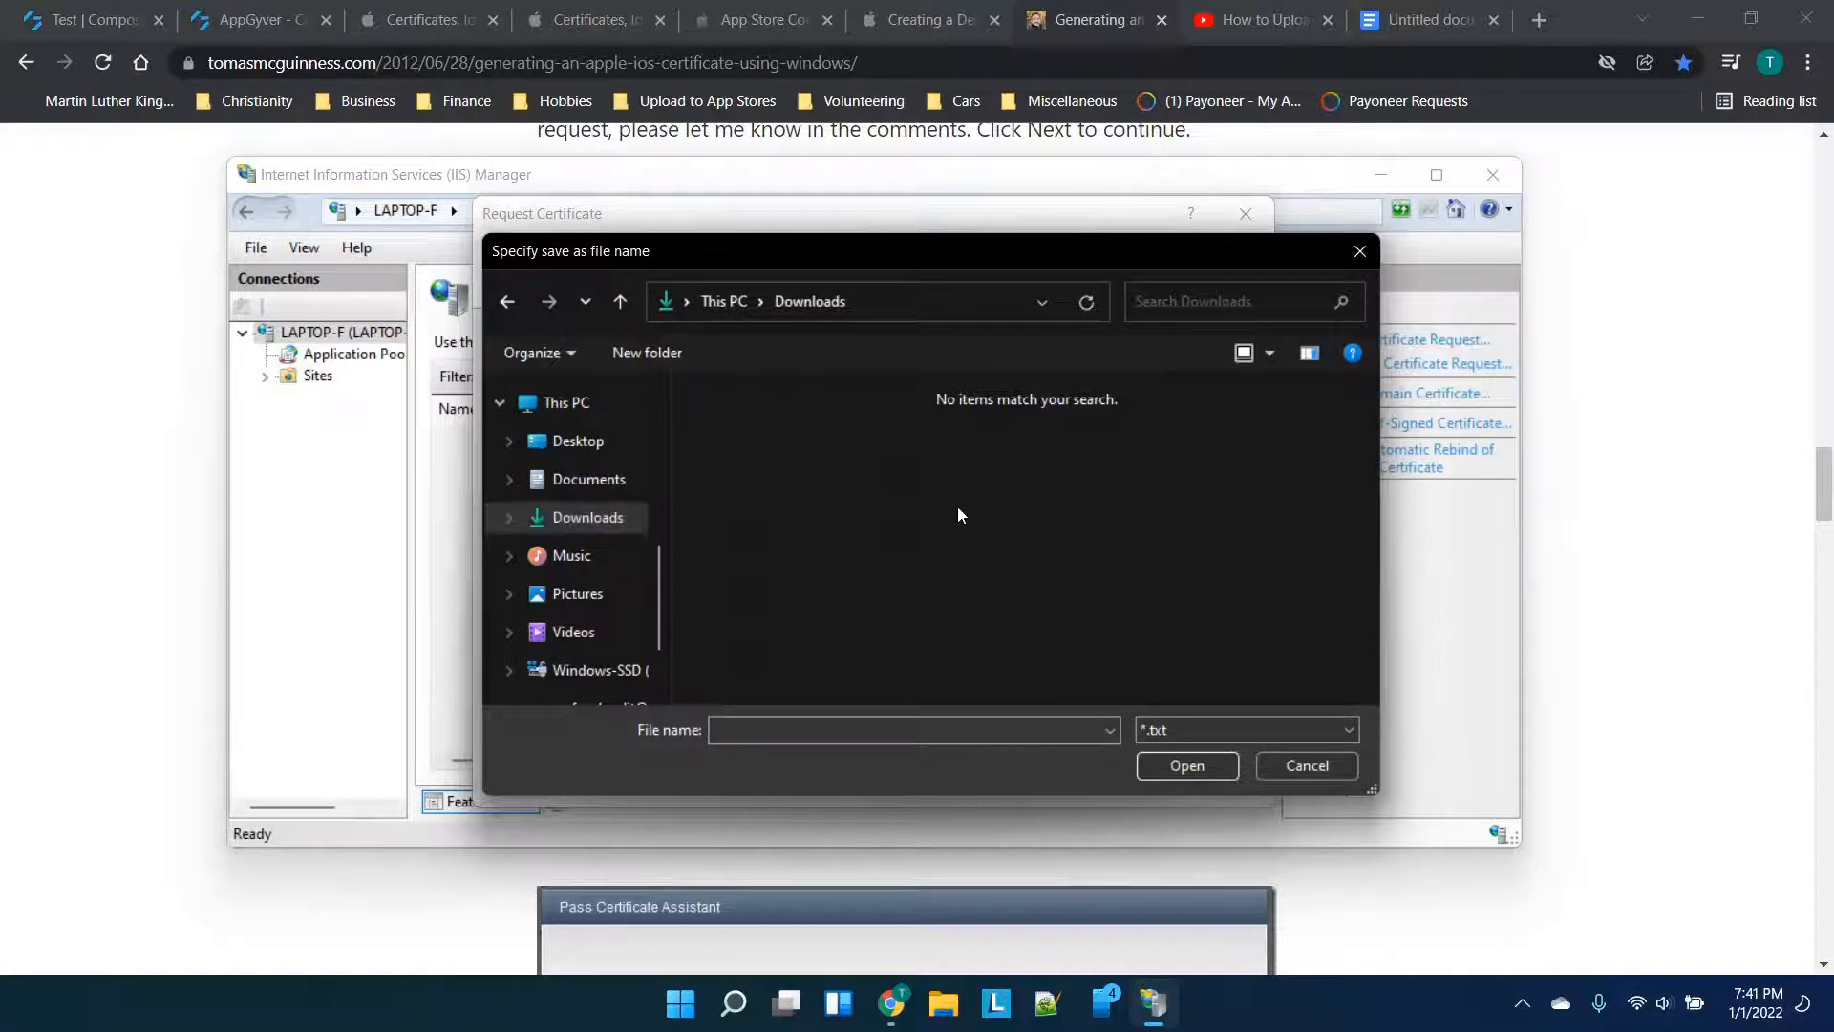
left_click(911, 728)
type("cert request")
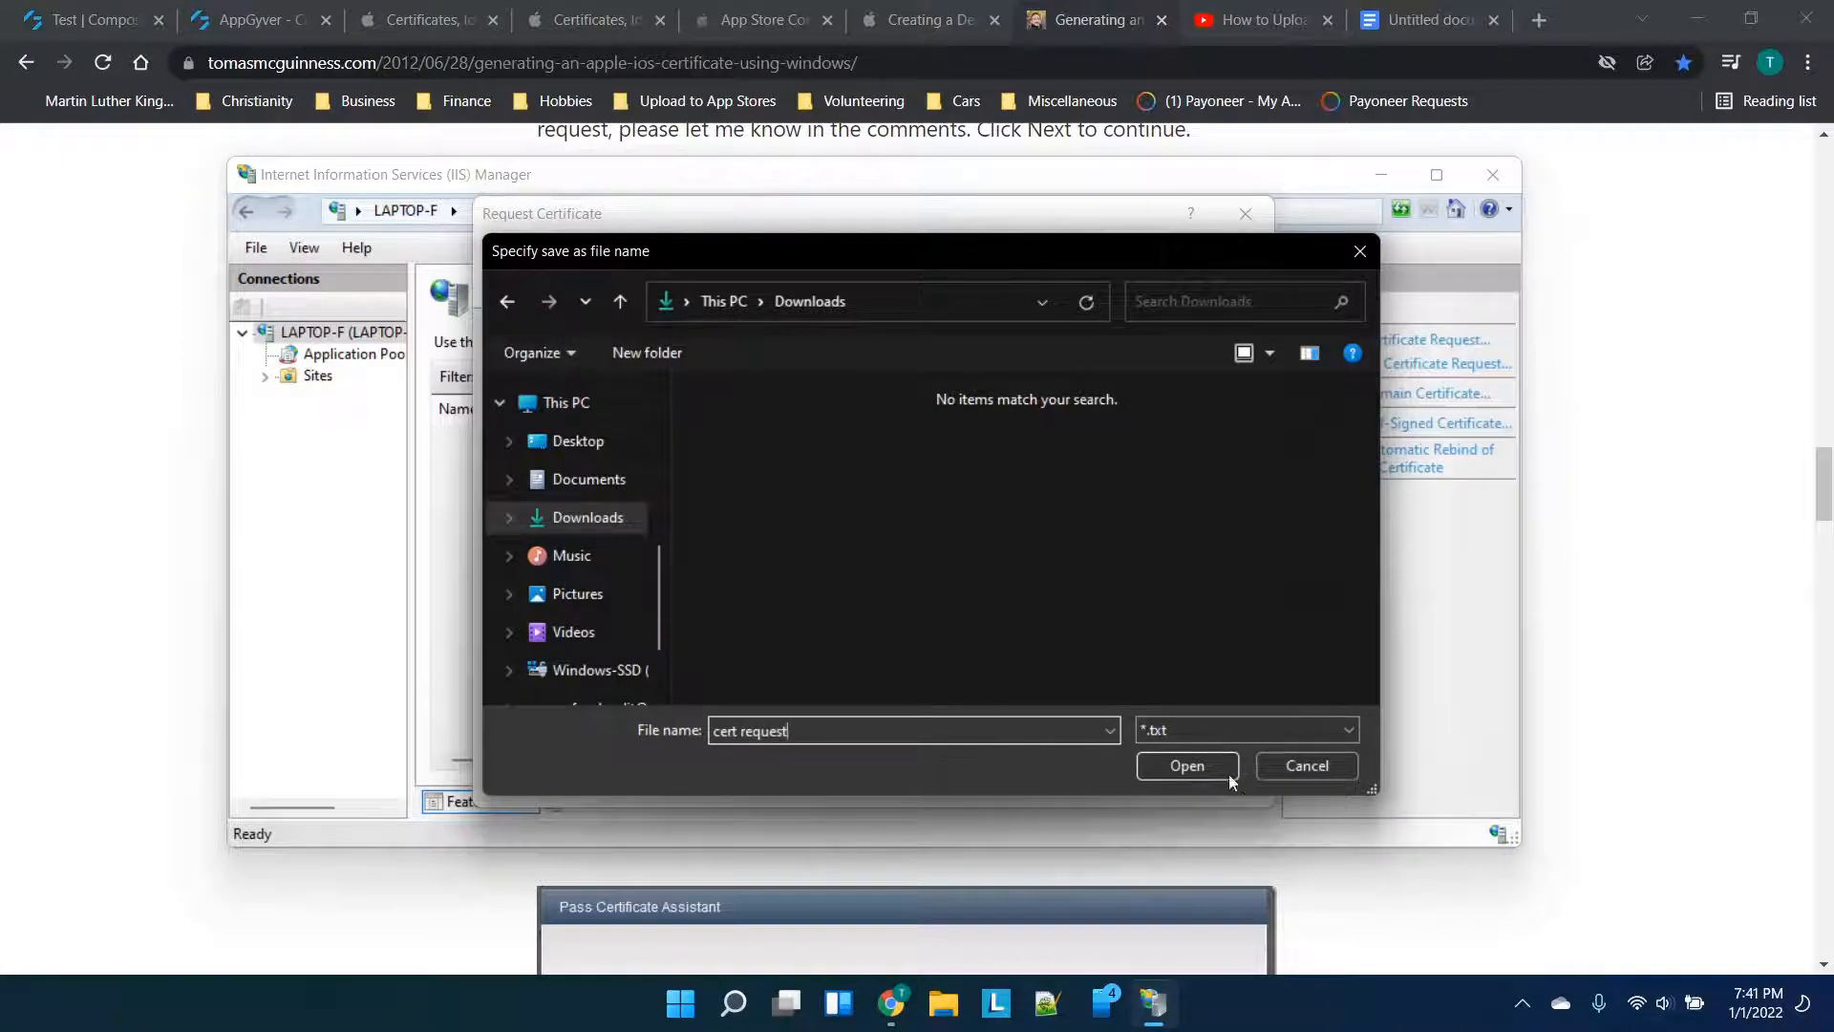
left_click(1229, 775)
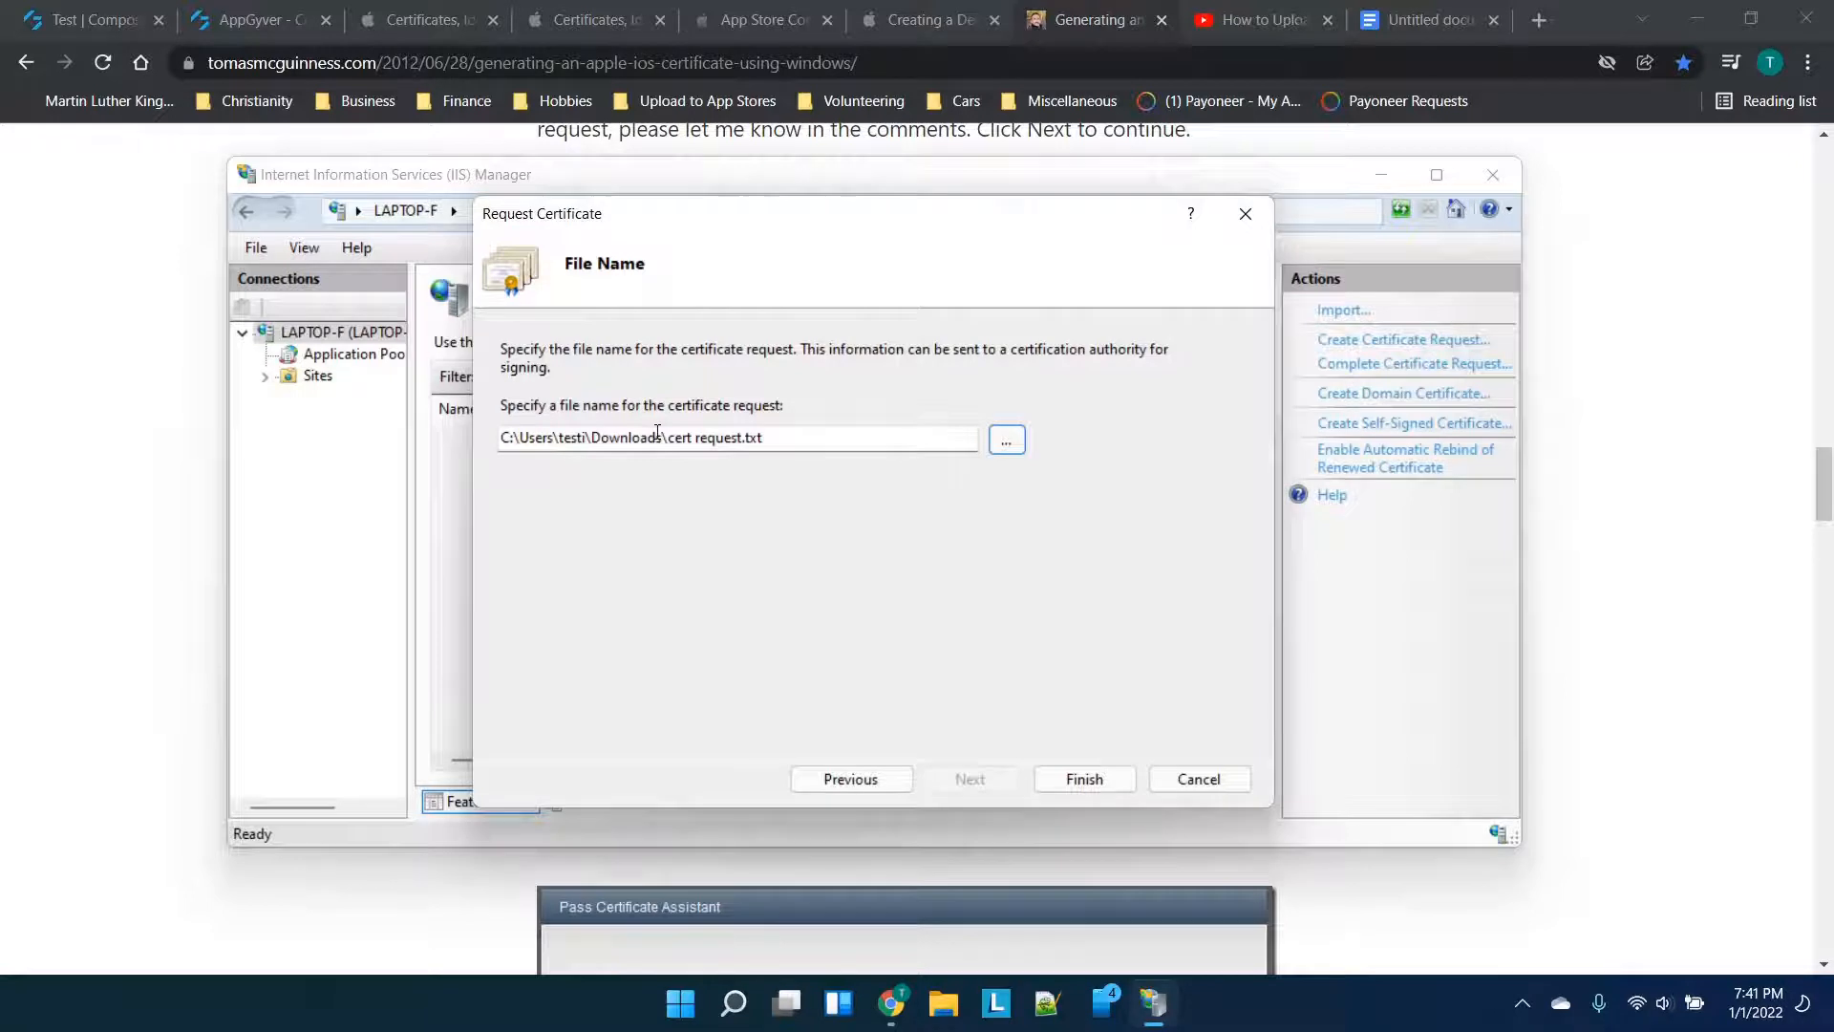
left_click(1074, 780)
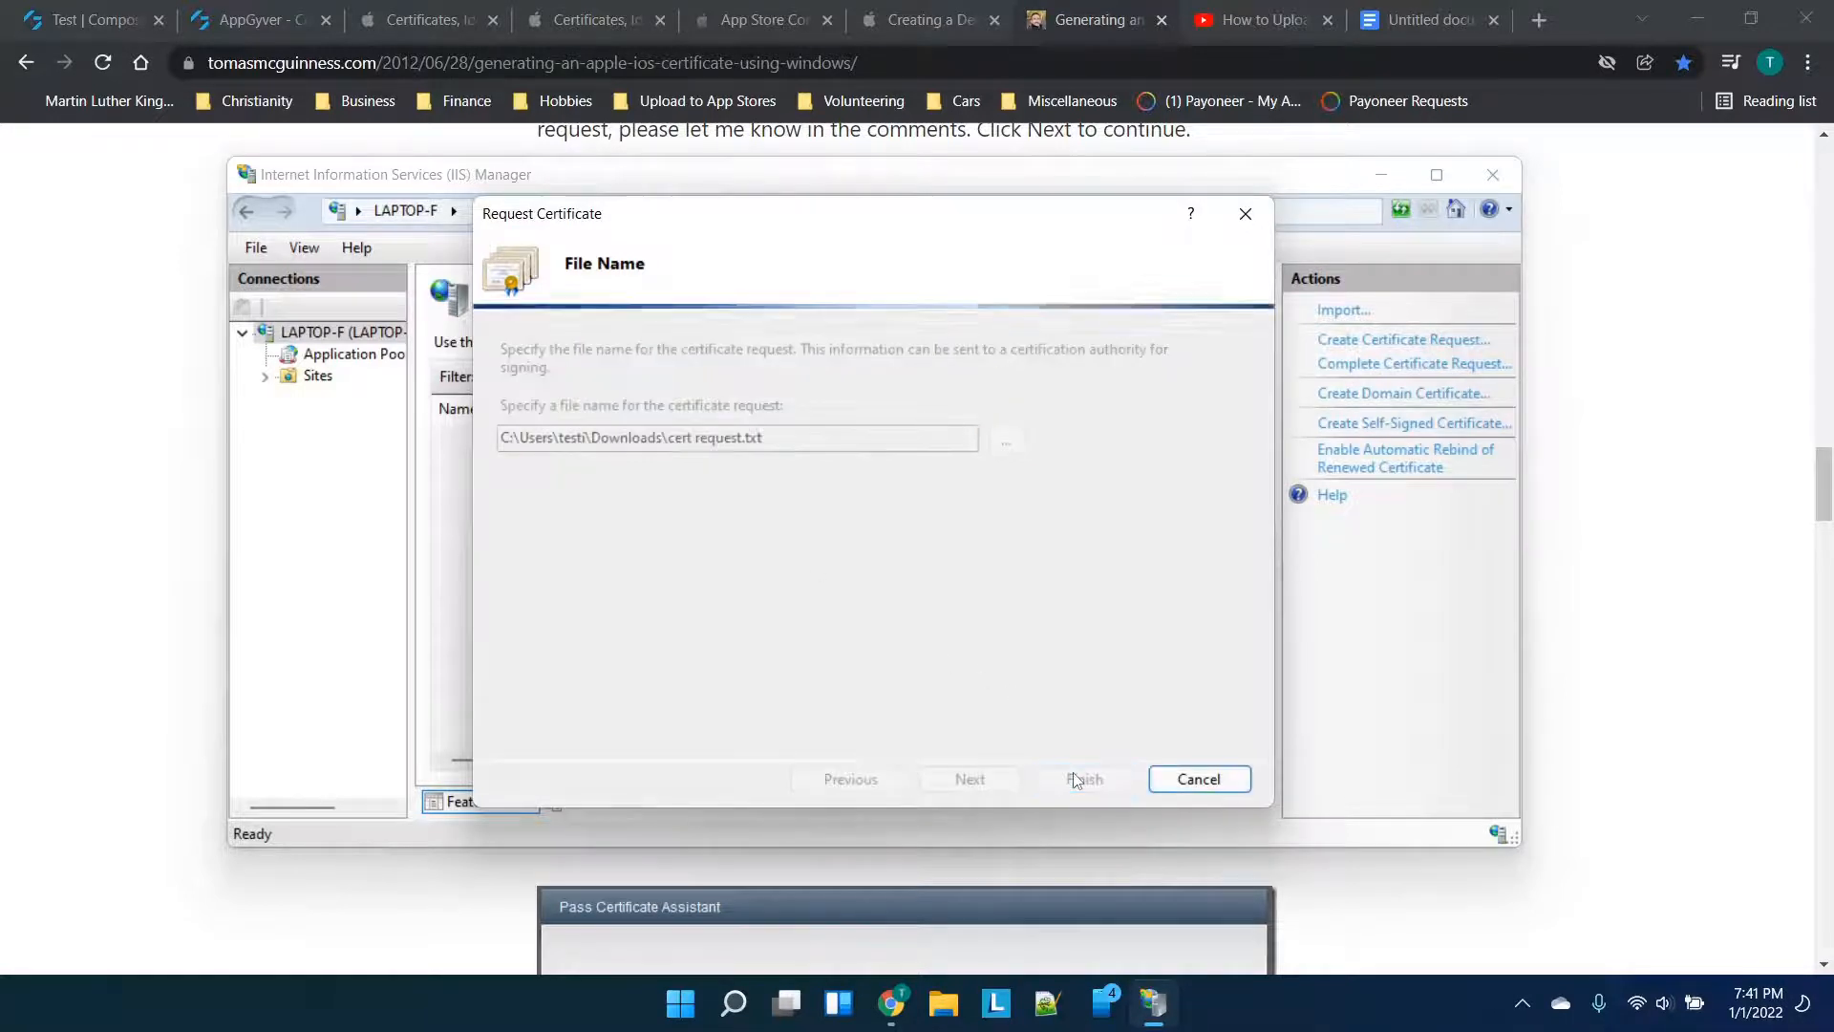
key("alt+Tab")
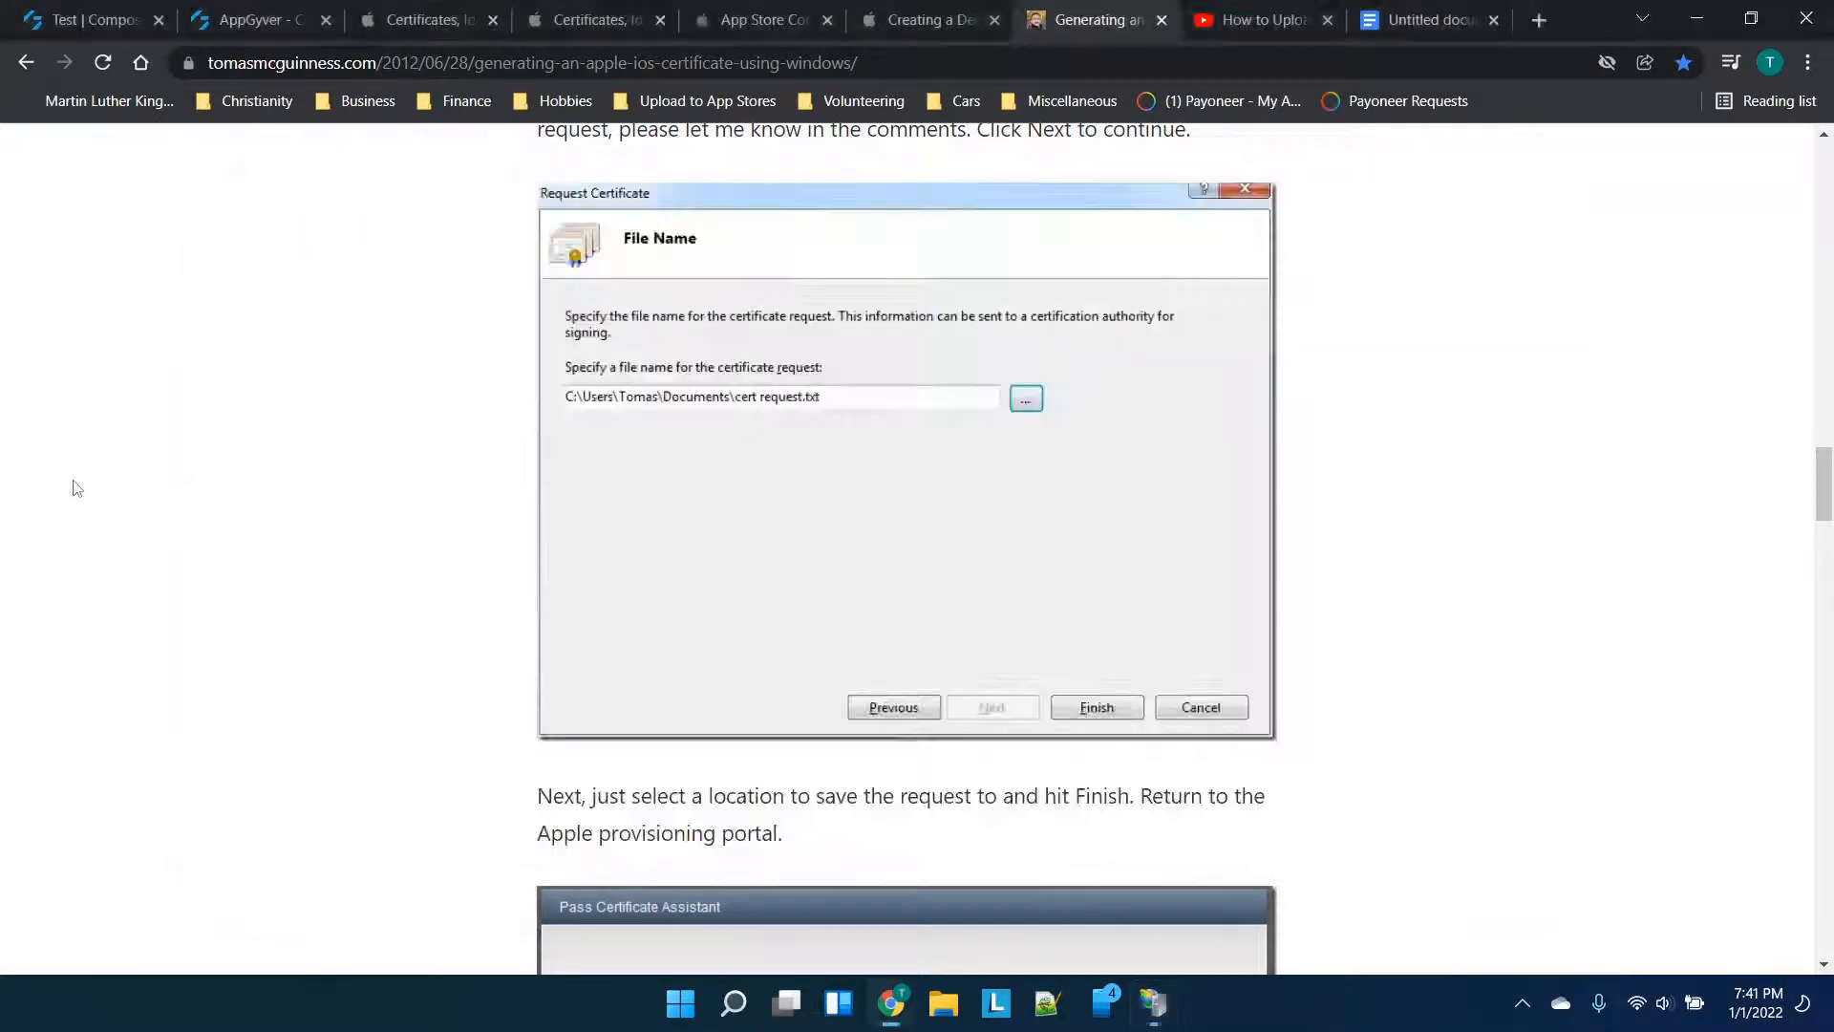
Read further through the tutorial, then go to the Apple certificate creation page
scroll(757, 540, "down", 4)
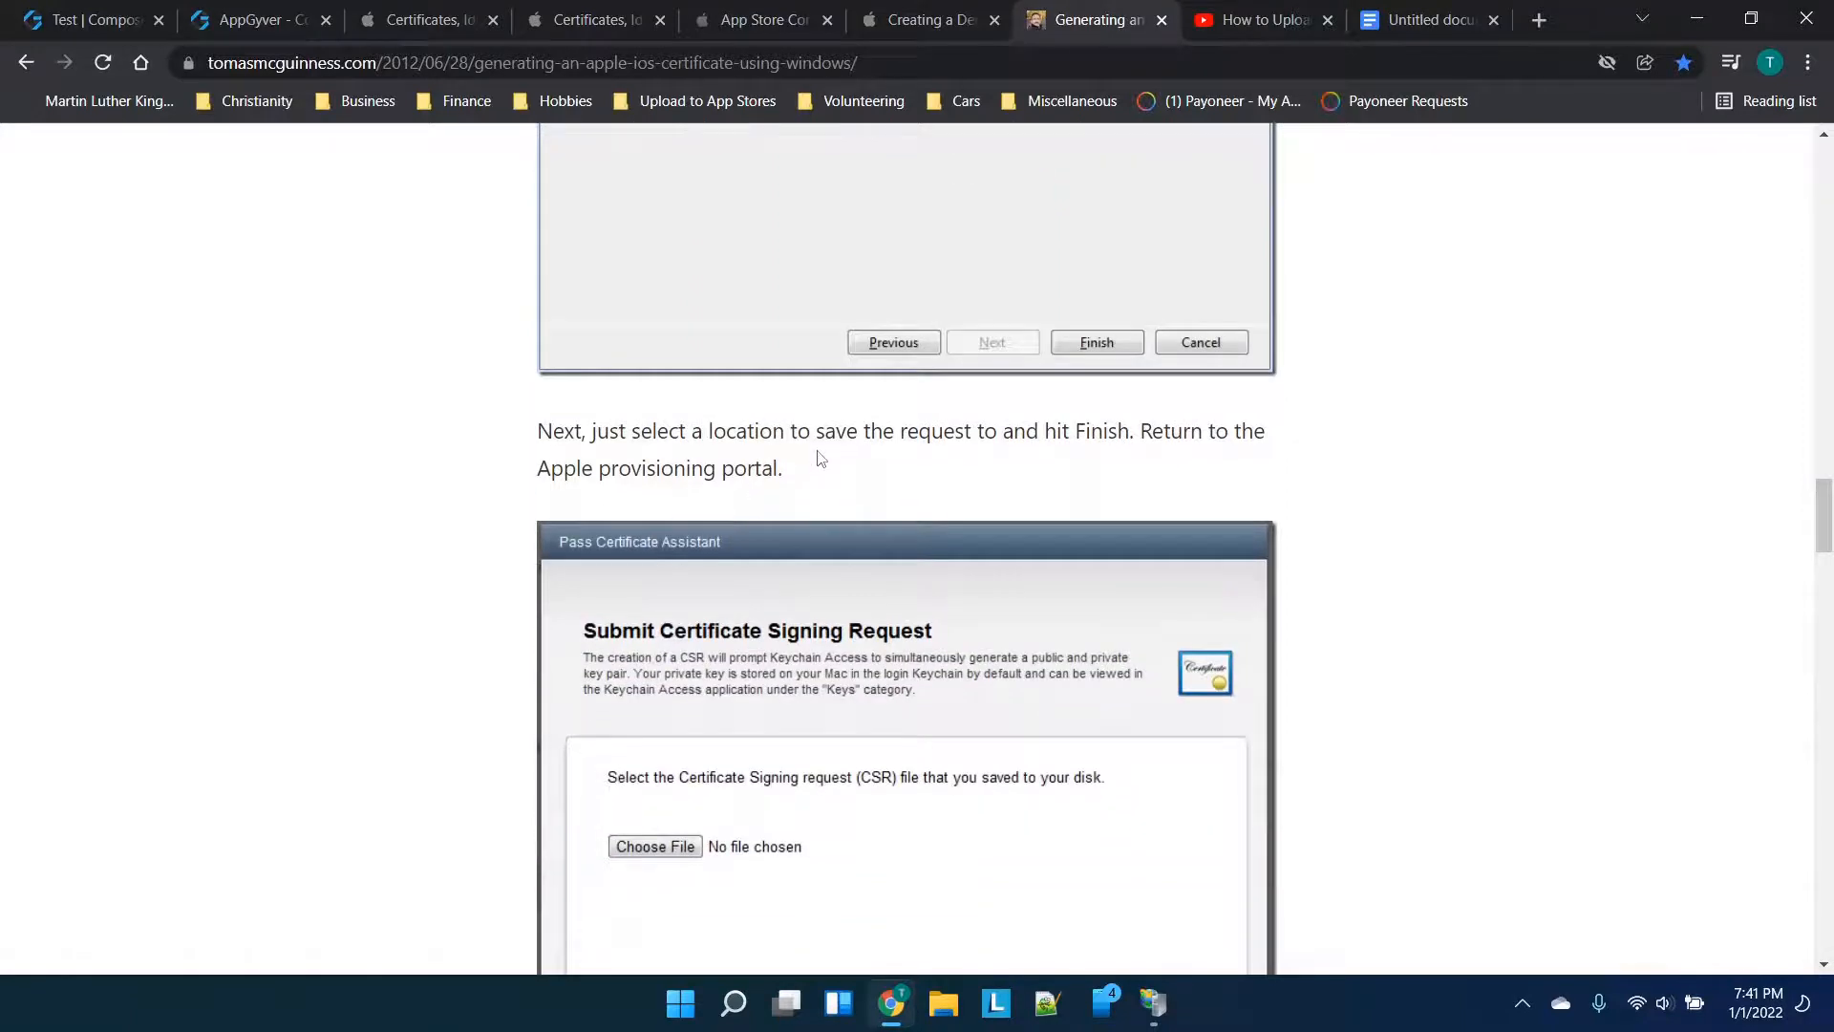
scroll(819, 459, "down", 1)
scroll(1165, 380, "down", 1)
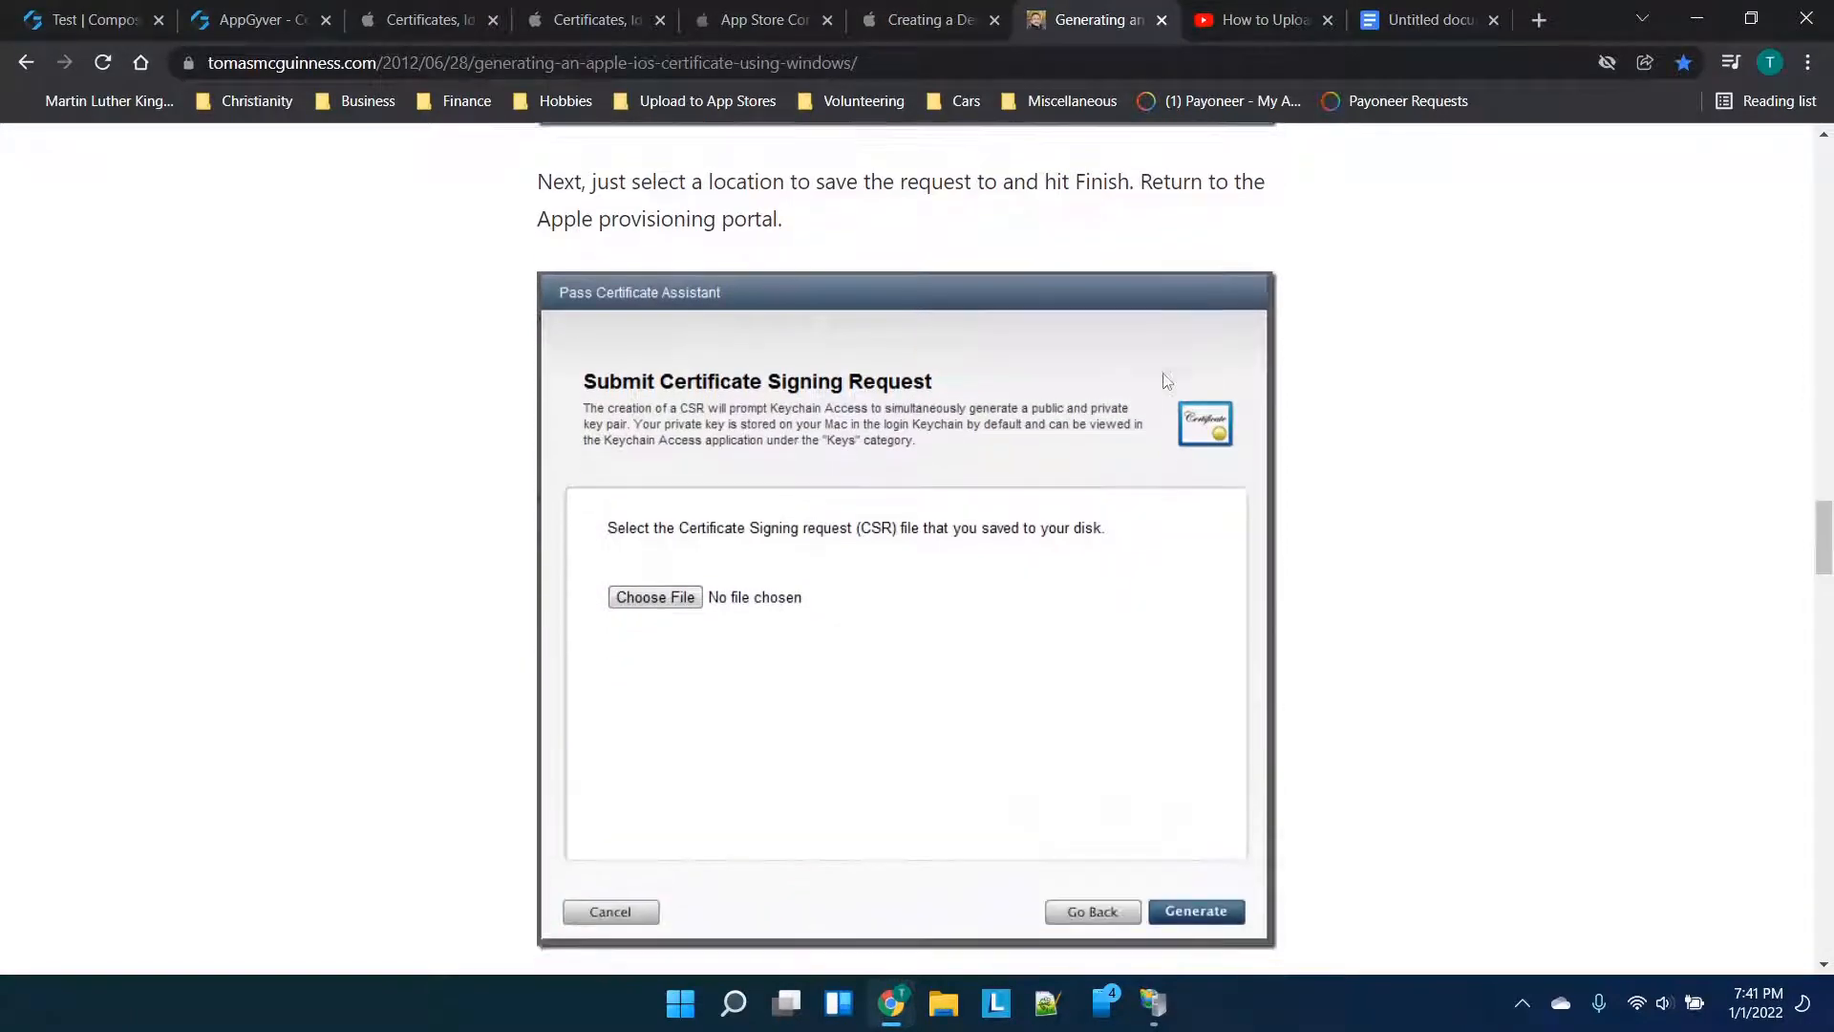
scroll(1165, 380, "down", 1)
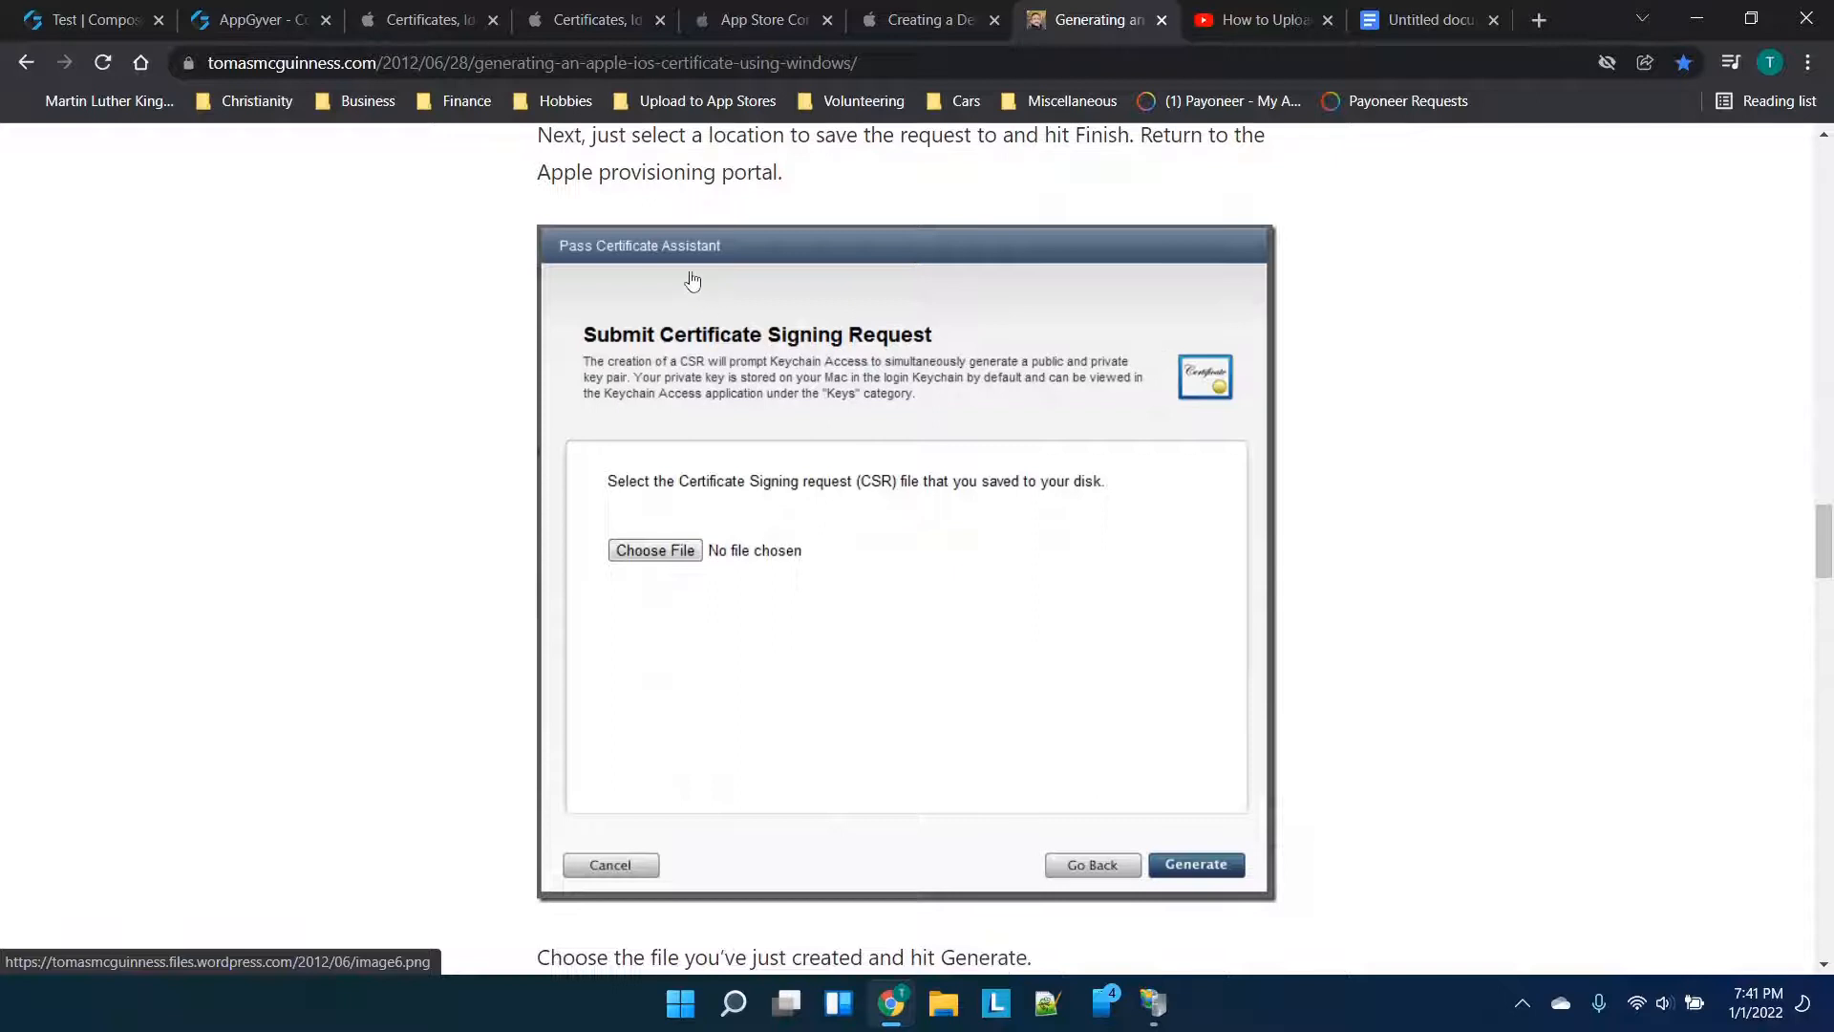
scroll(688, 258, "down", 1)
scroll(803, 169, "down", 1)
left_click(486, 8)
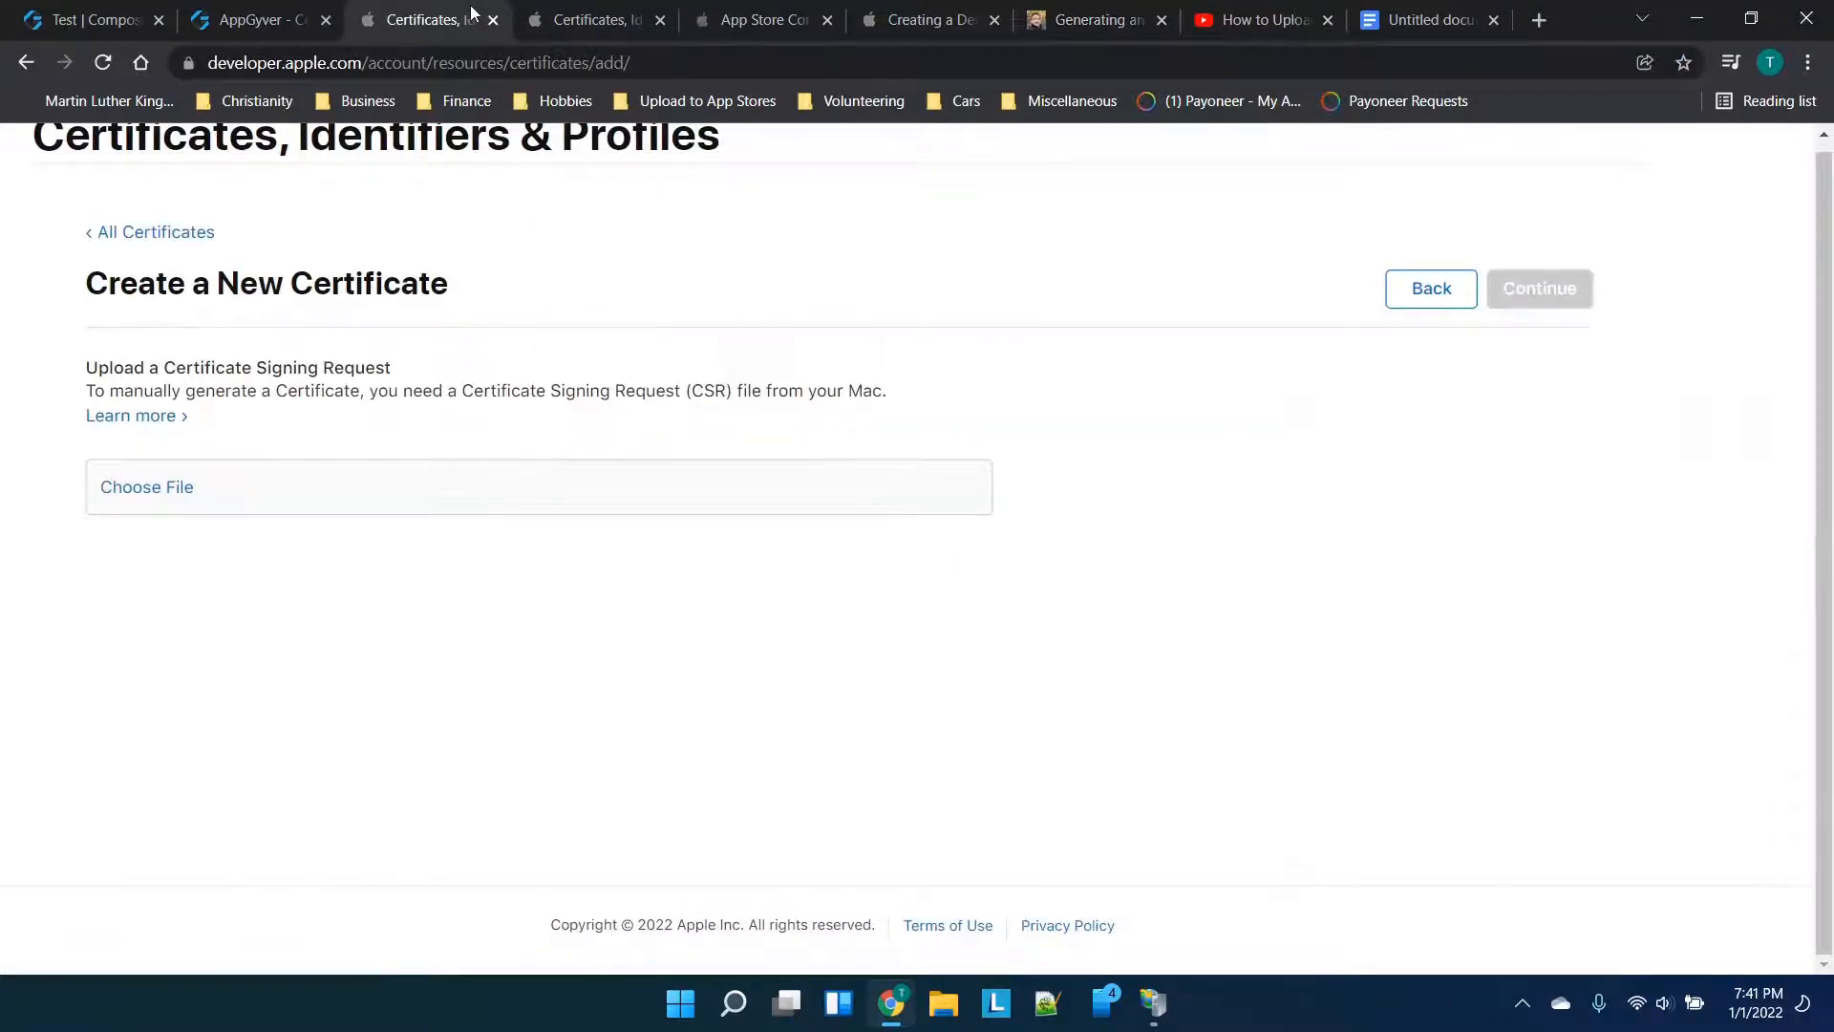
left_click(579, 9)
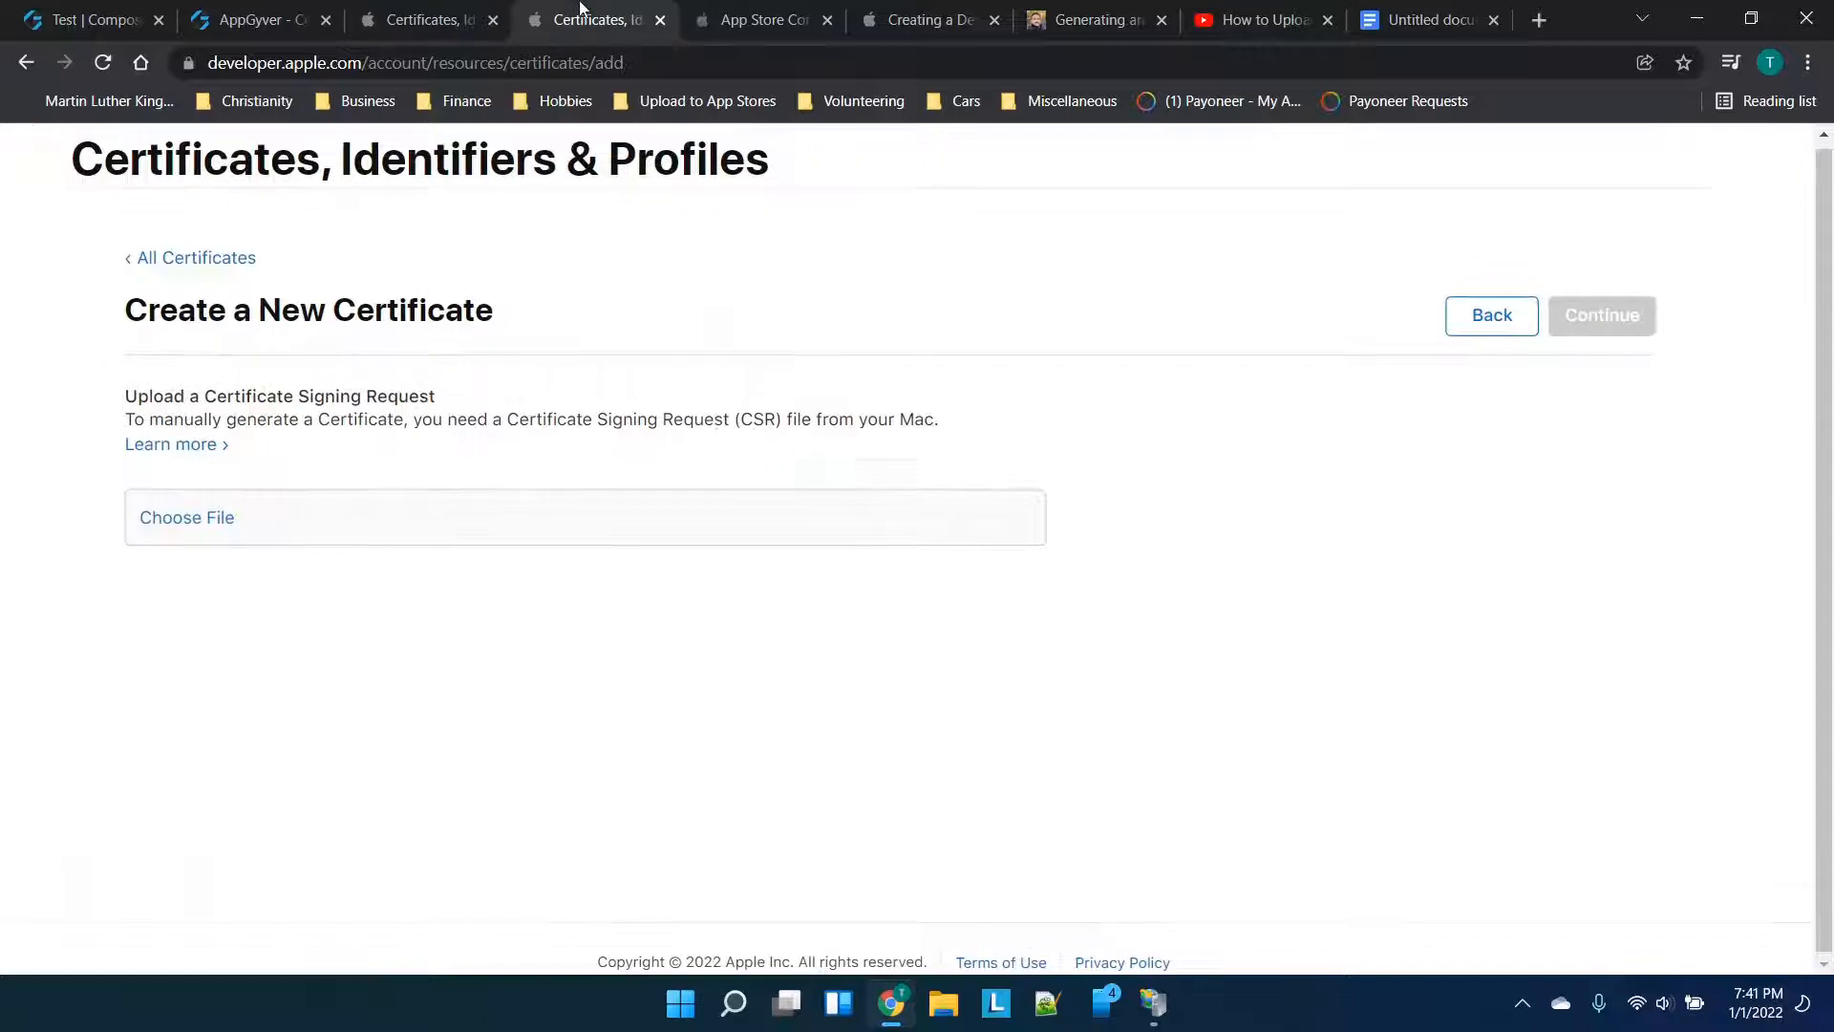
left_click(492, 9)
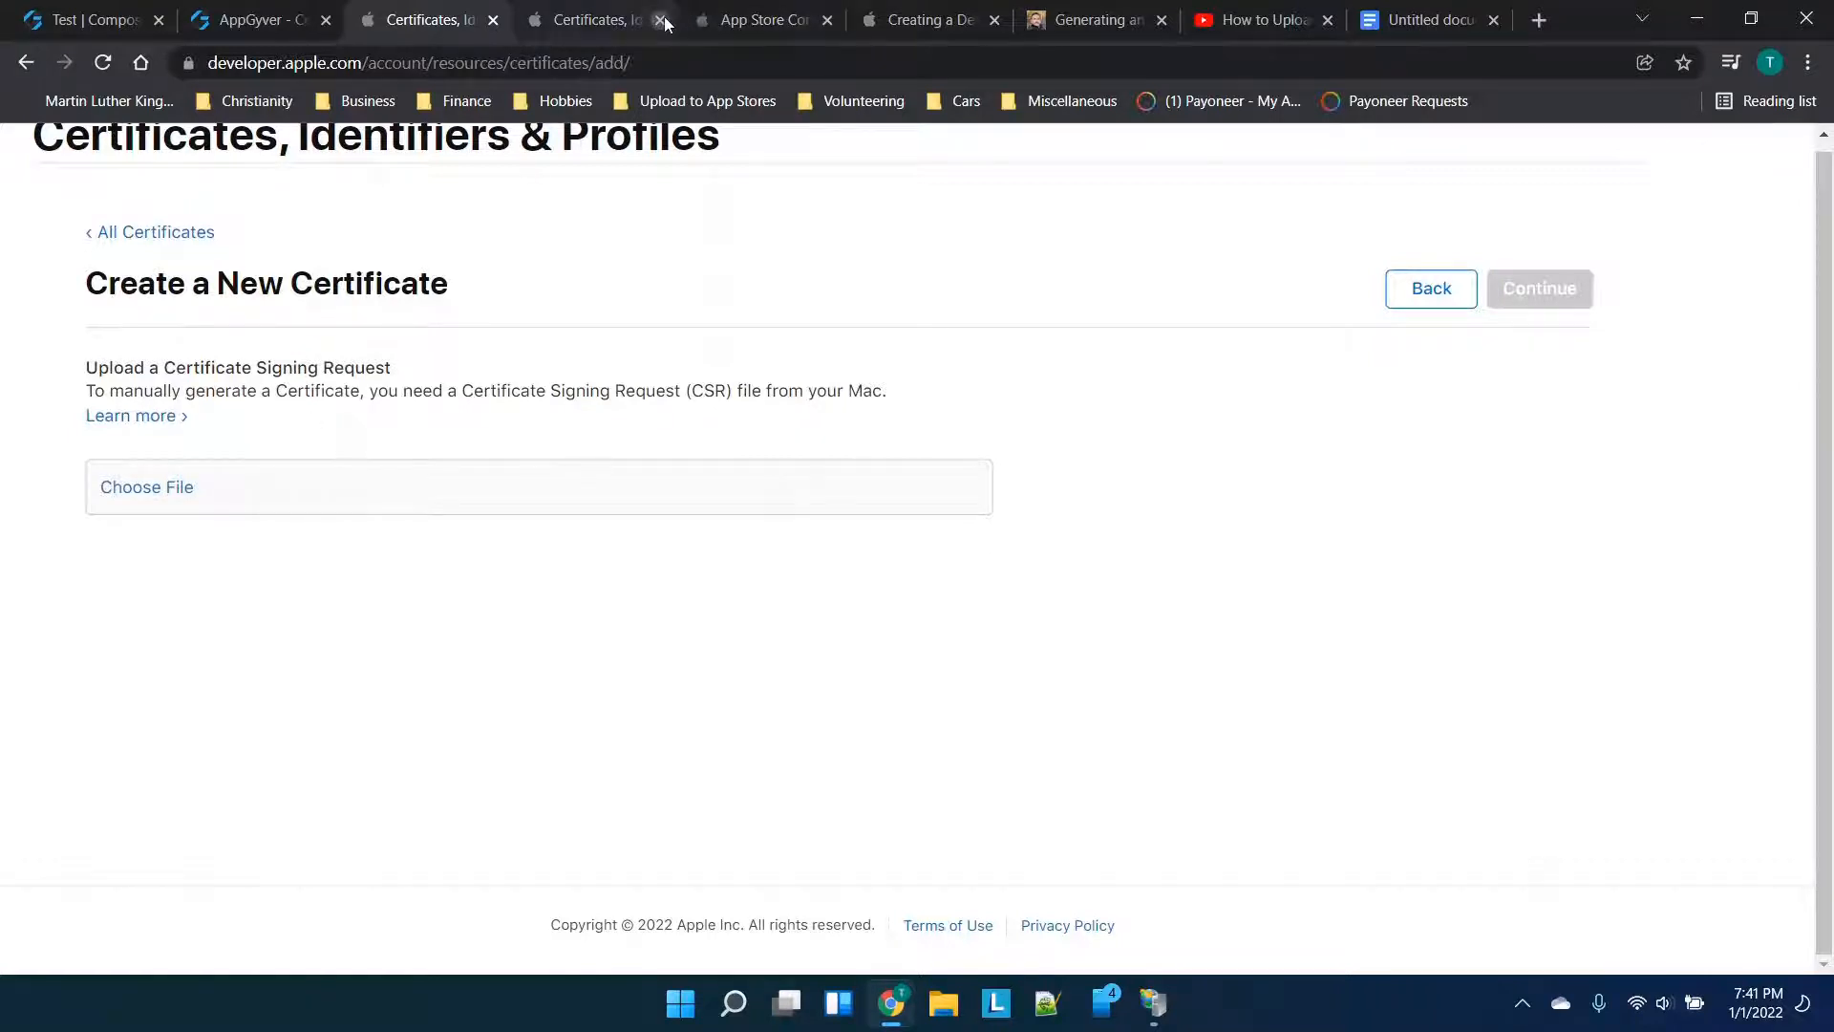
Attach cert request.txt from Downloads as the certificate signing request
left_click(172, 498)
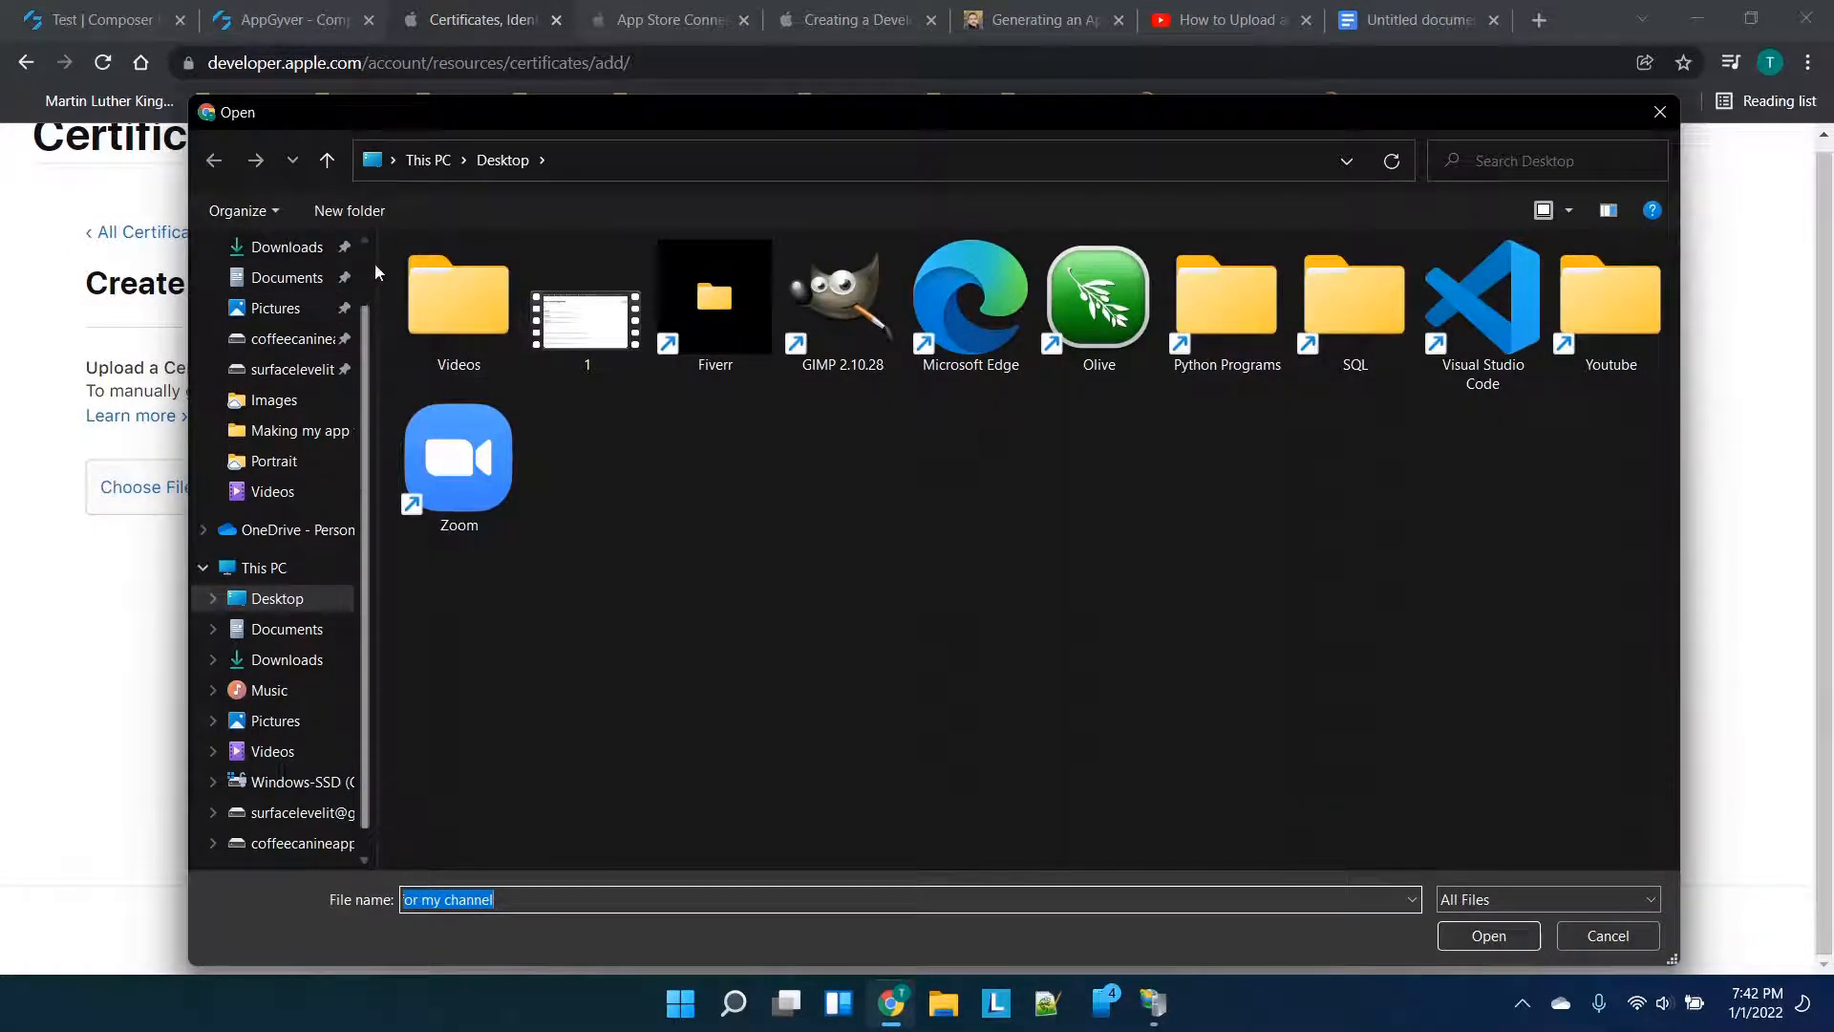
left_click(286, 247)
left_click(514, 377)
double_click(514, 377)
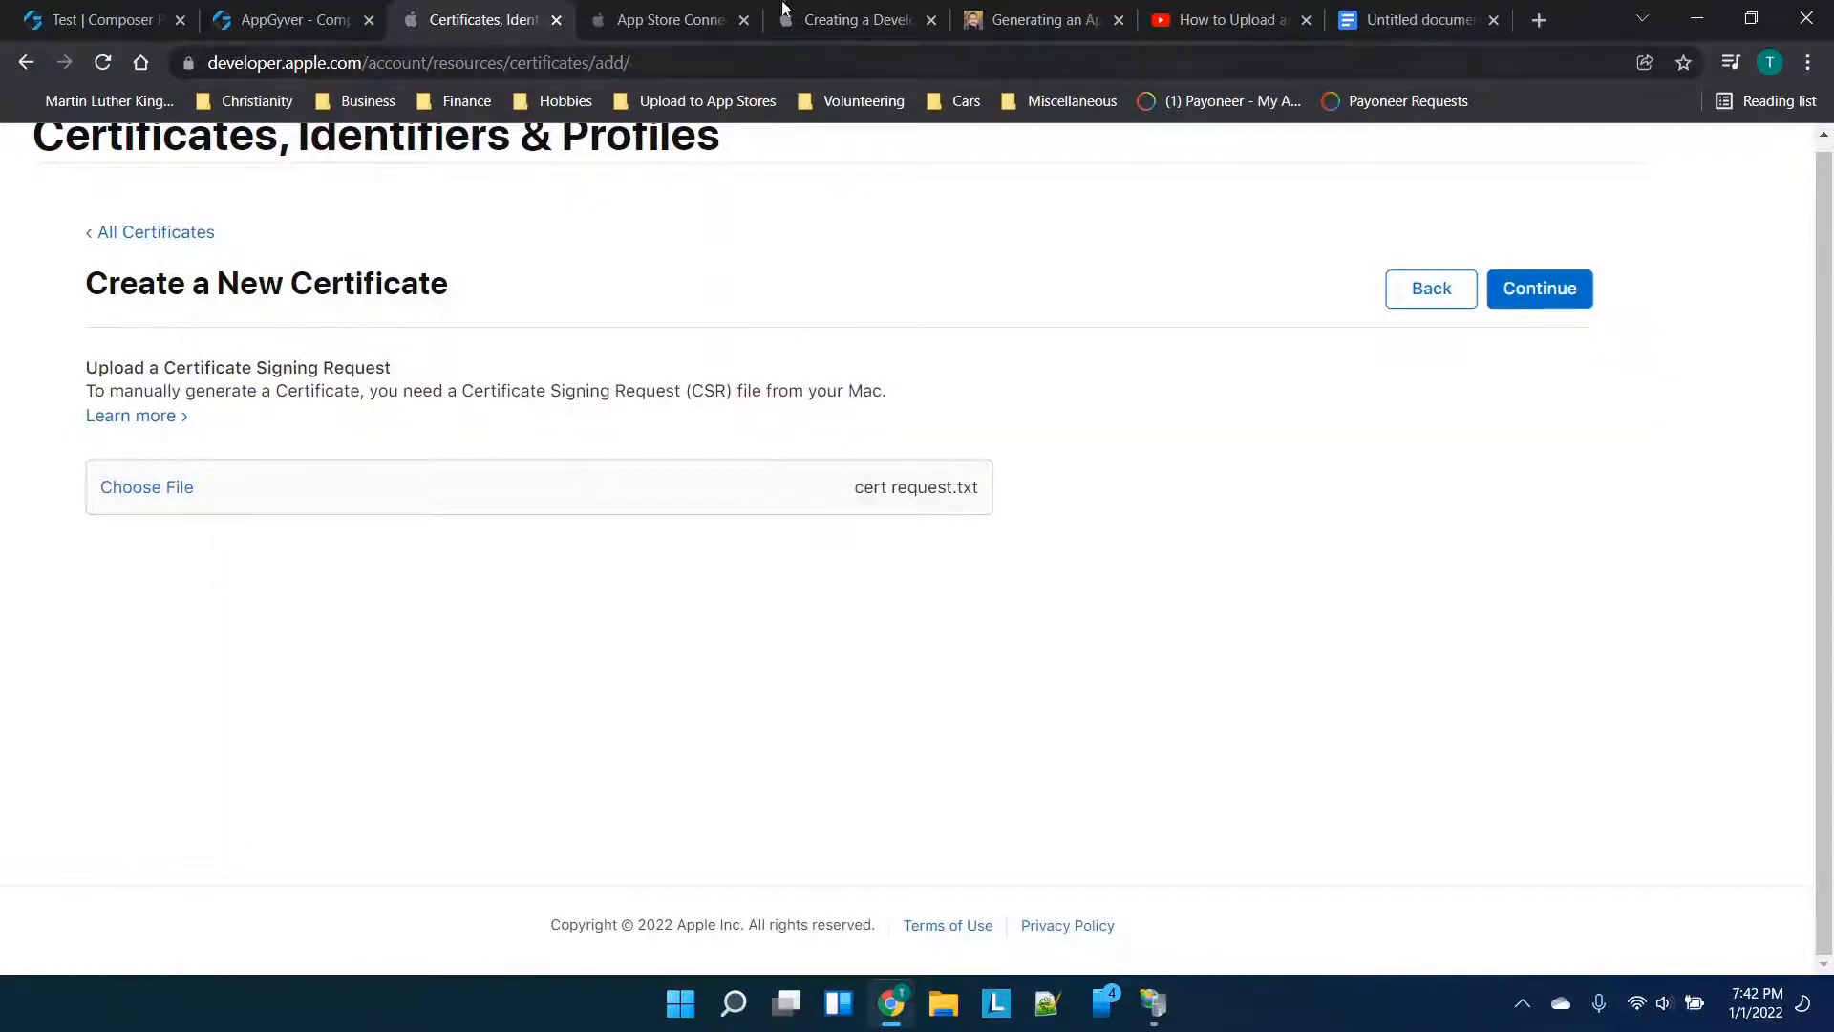
left_click(1057, 12)
Glance at the AppGyver project and the Apple certificates page
scroll(946, 520, "down", 6)
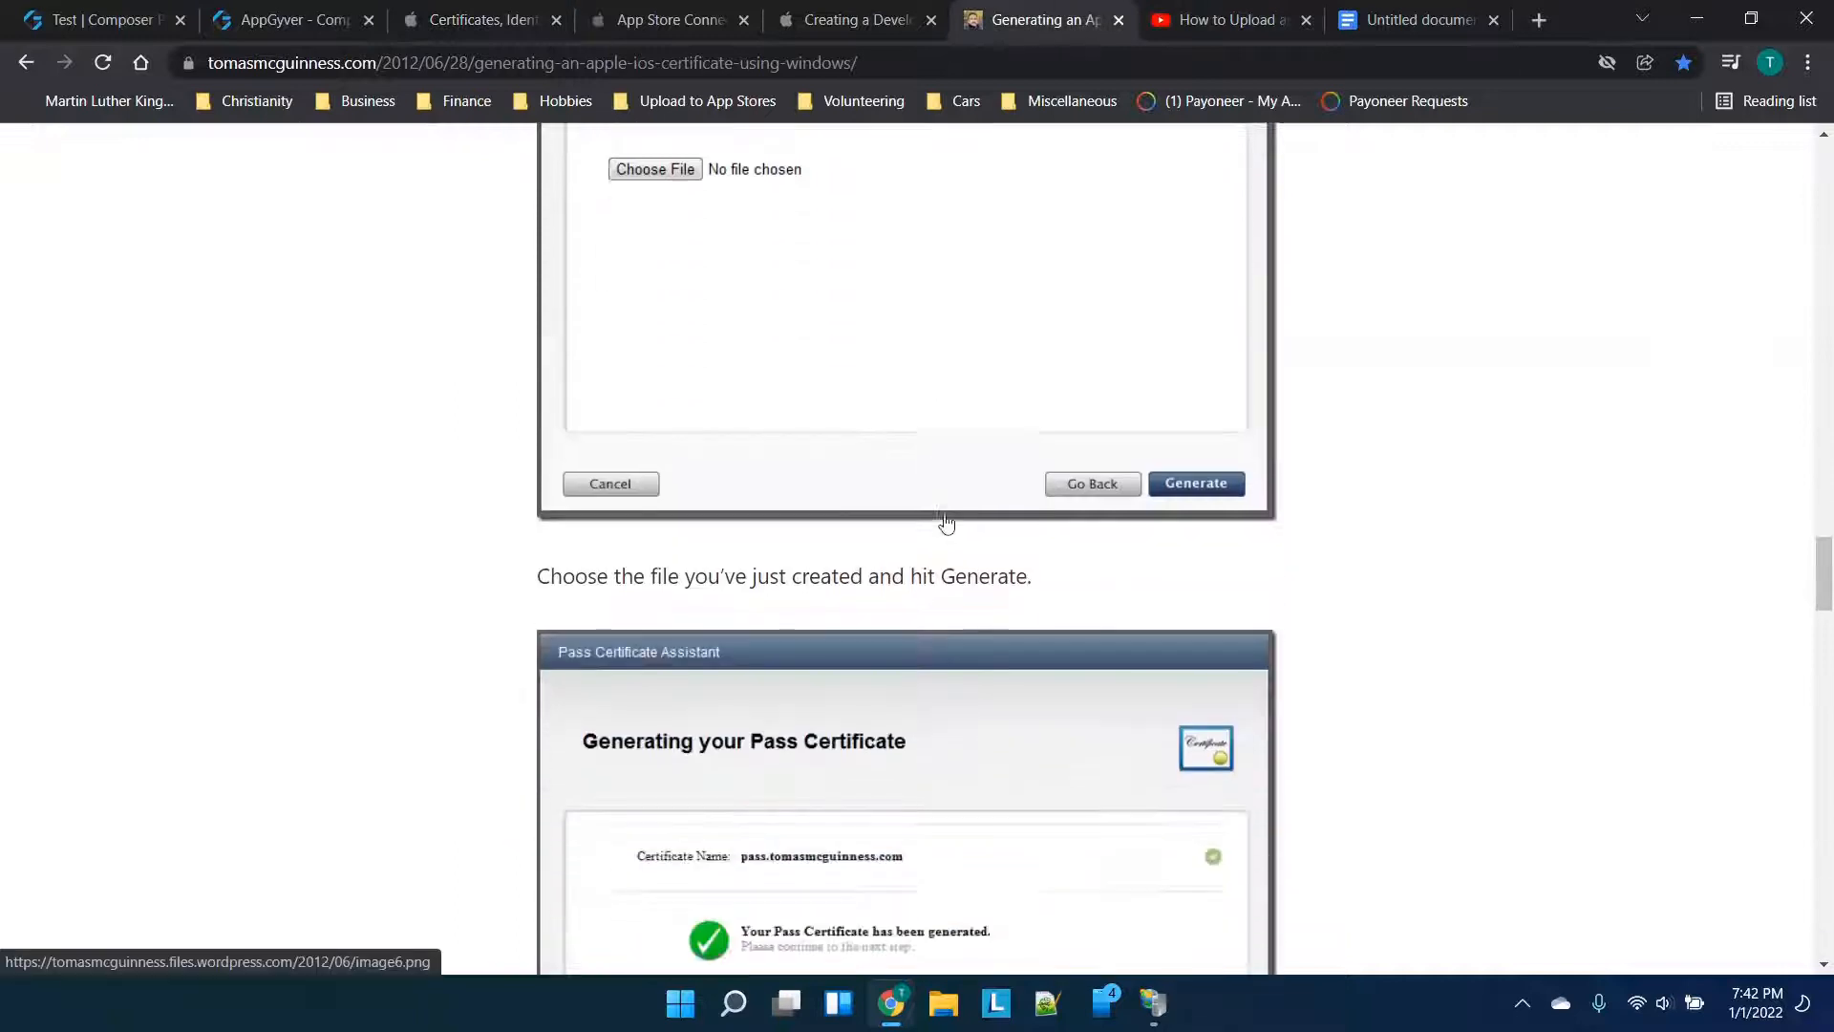
scroll(945, 516, "down", 3)
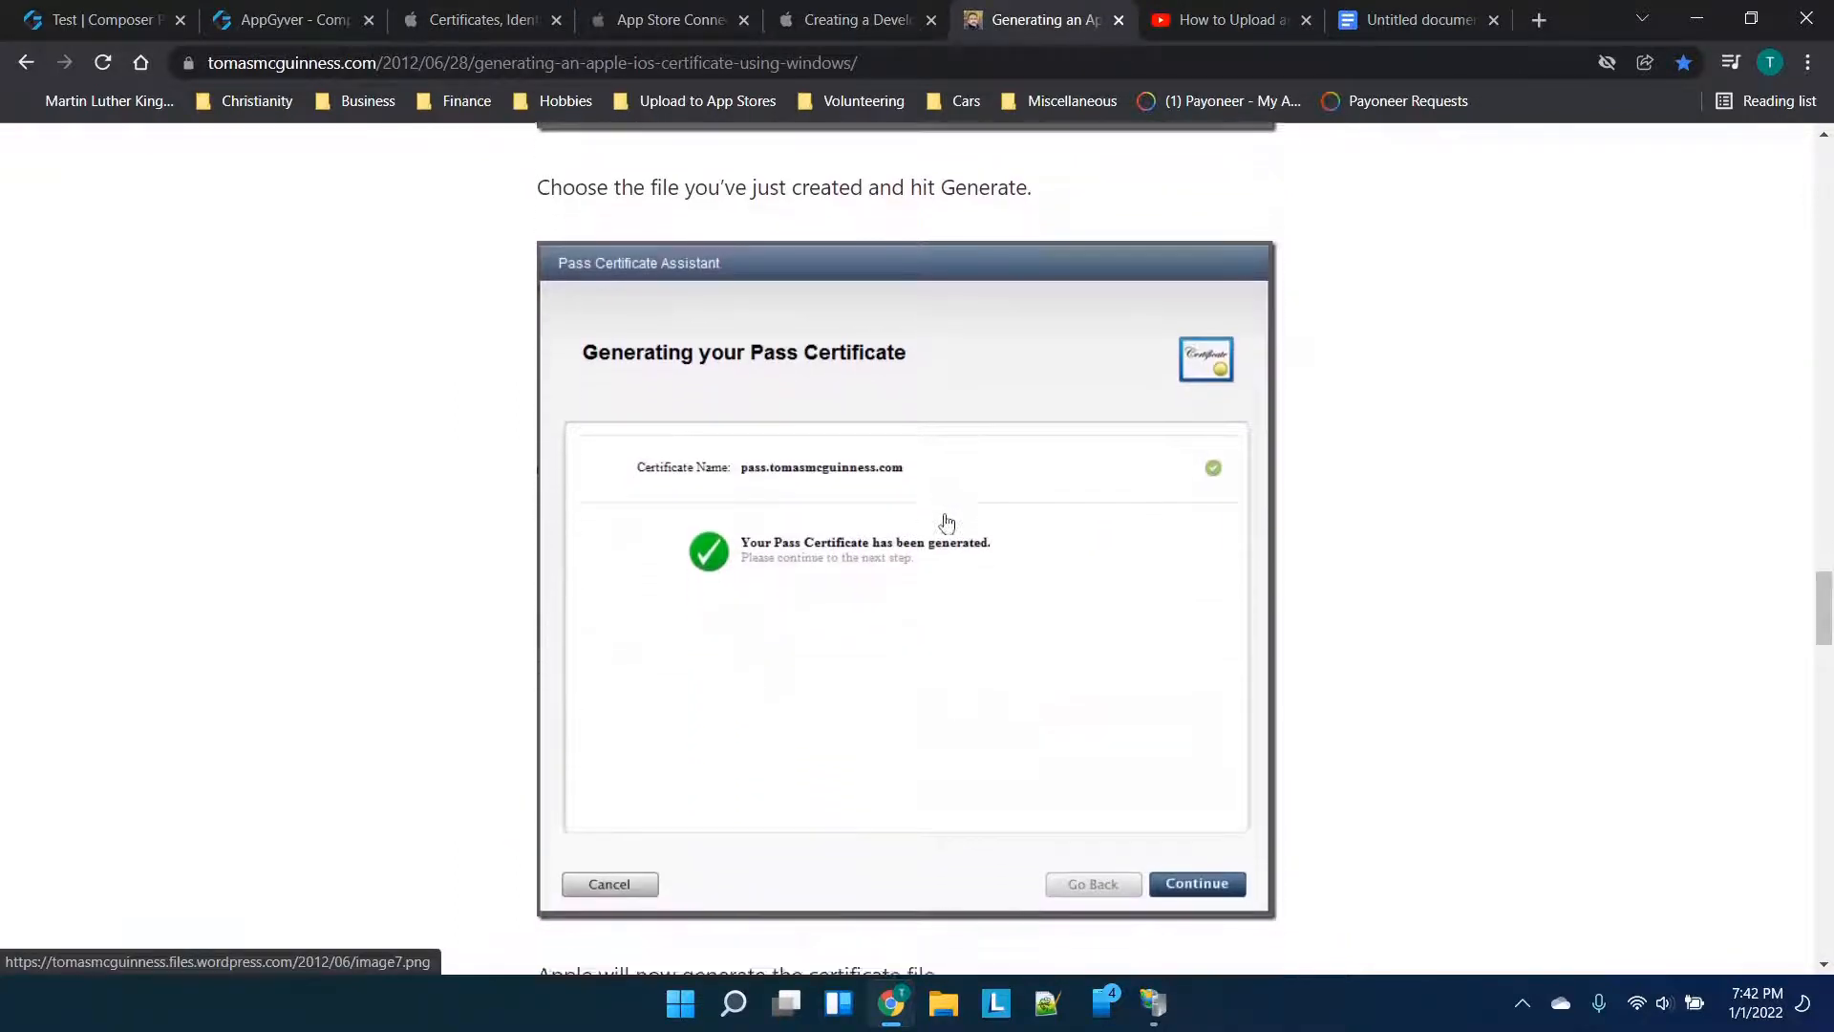
left_click(371, 7)
left_click(504, 10)
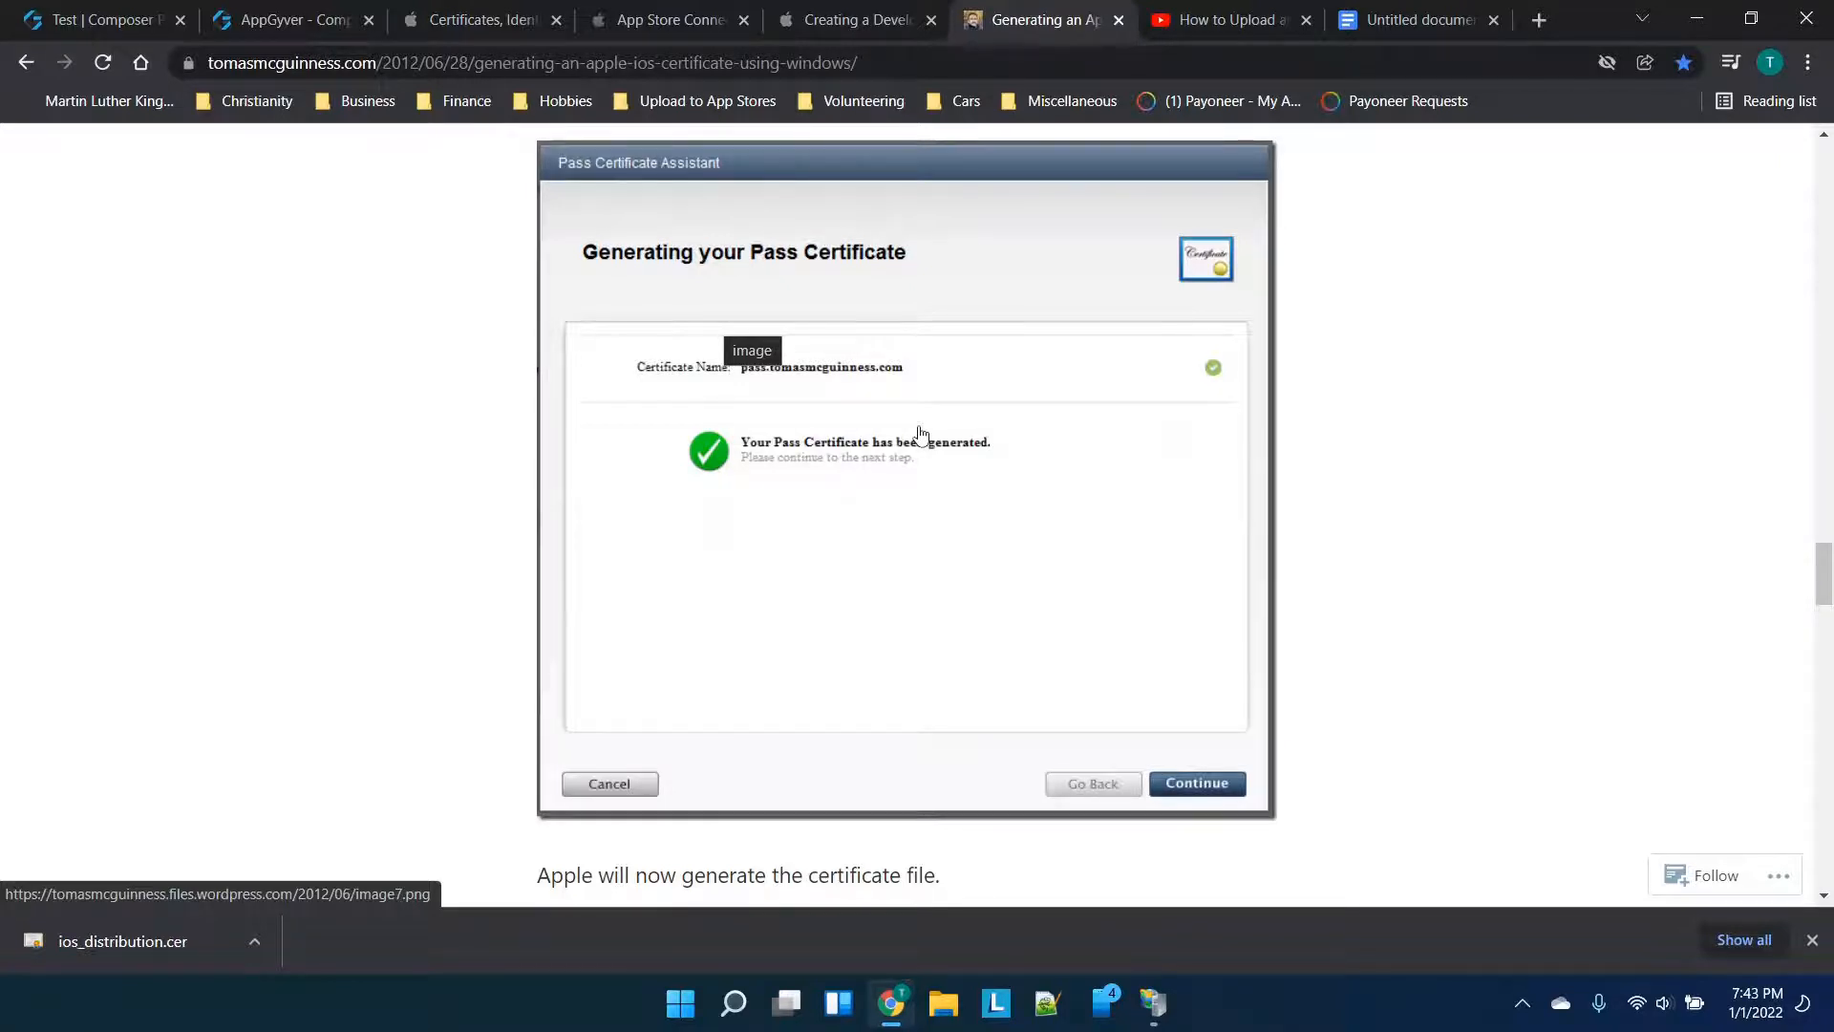
Scroll the tutorial to the Complete Certificate Request step, then bring IIS Manager forward
scroll(1039, 484, "down", 1)
scroll(1039, 485, "down", 1)
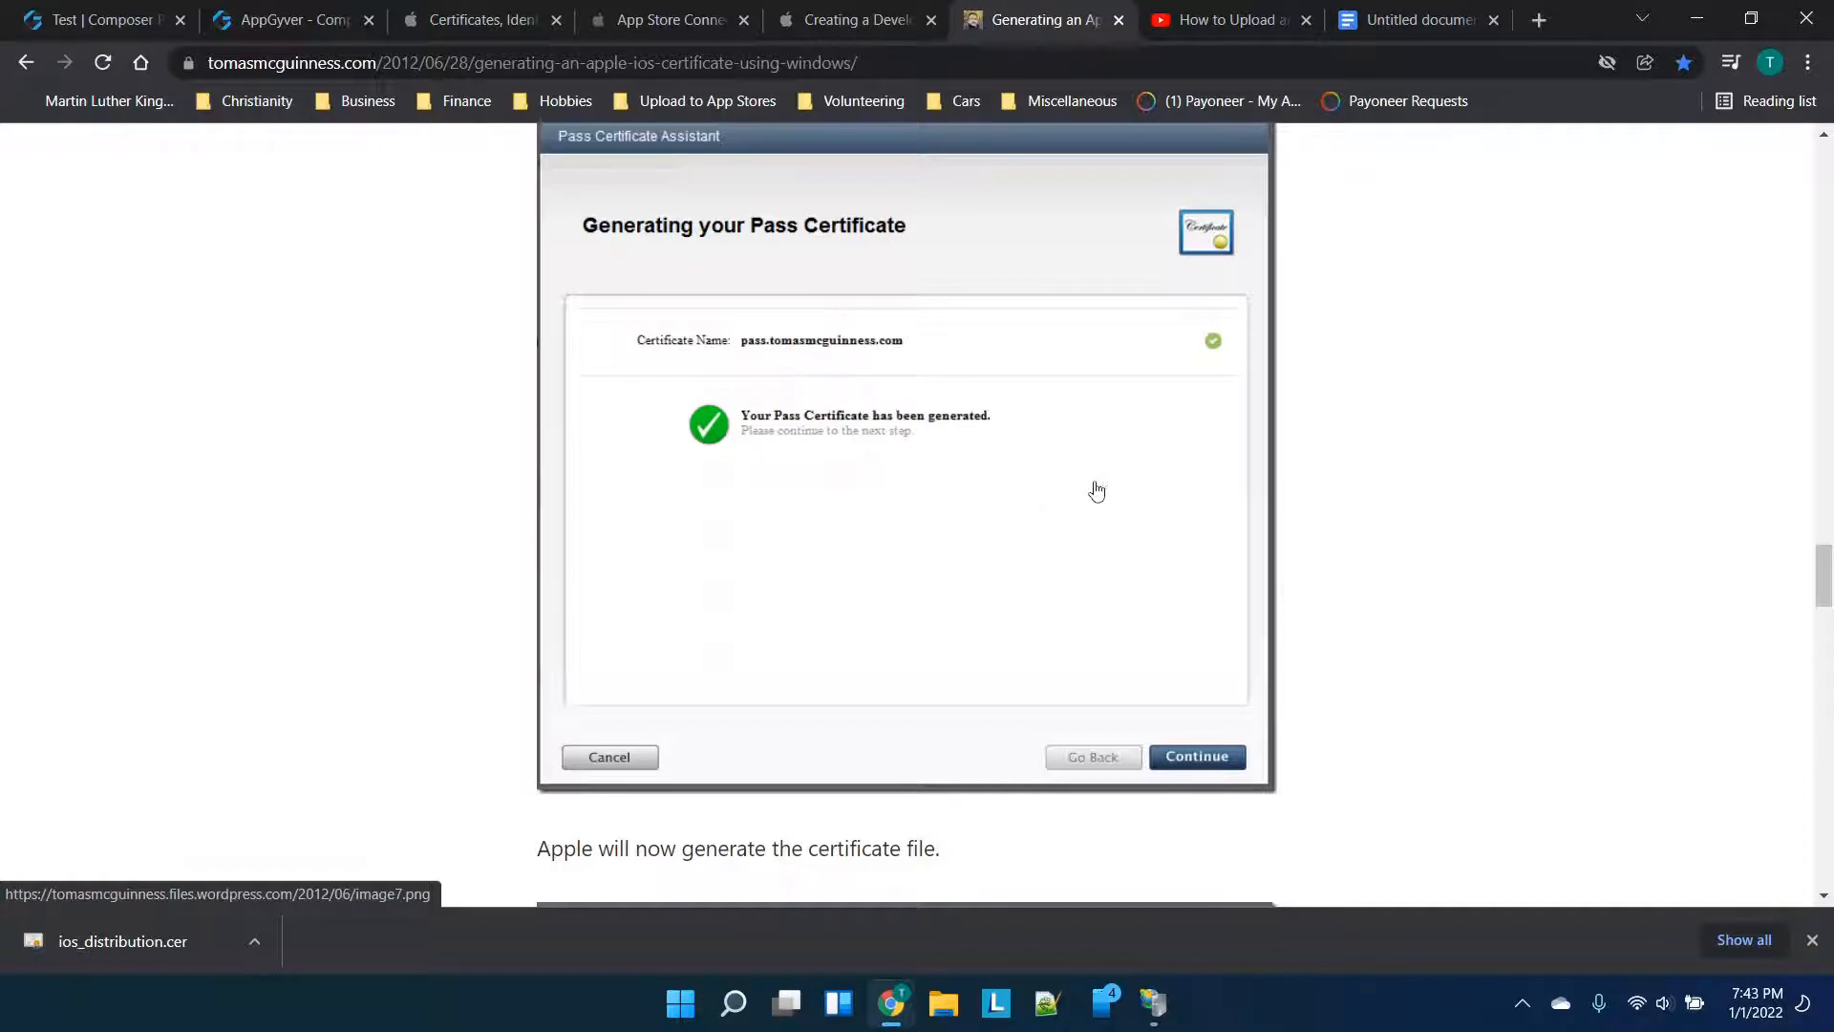
scroll(1089, 490, "down", 4)
scroll(1089, 490, "down", 1)
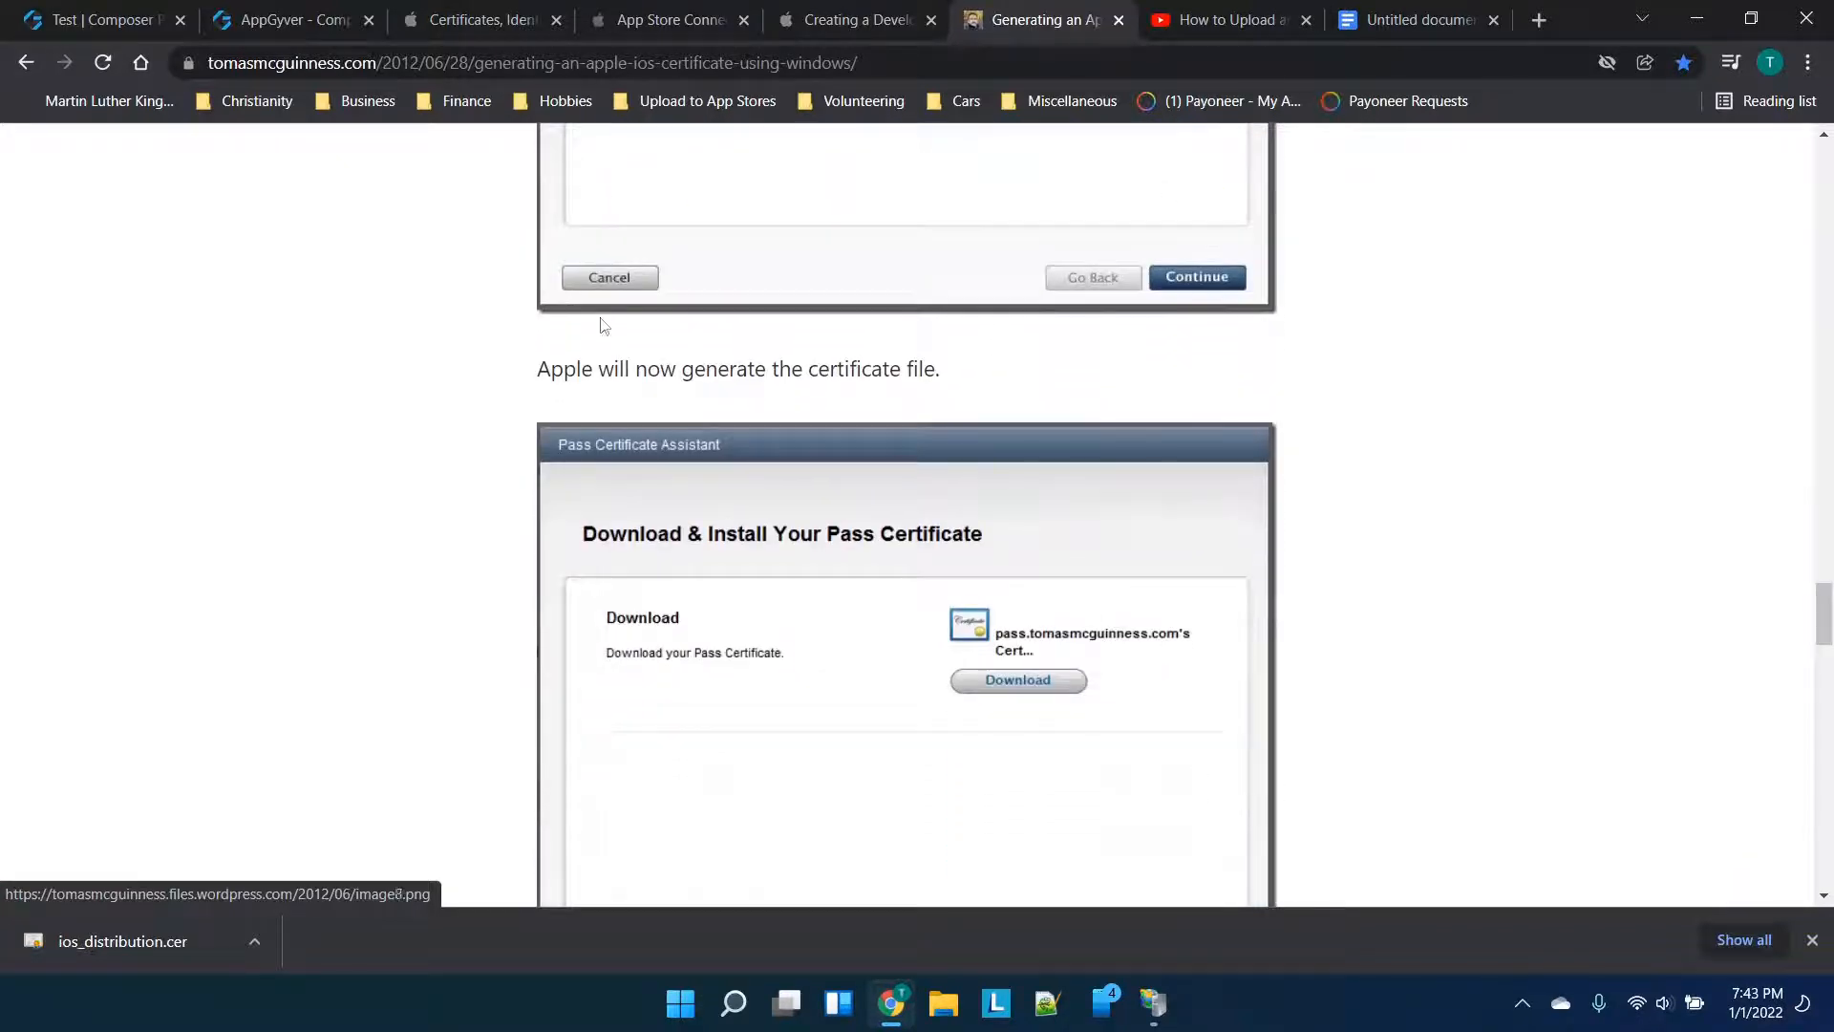
scroll(836, 372, "down", 1)
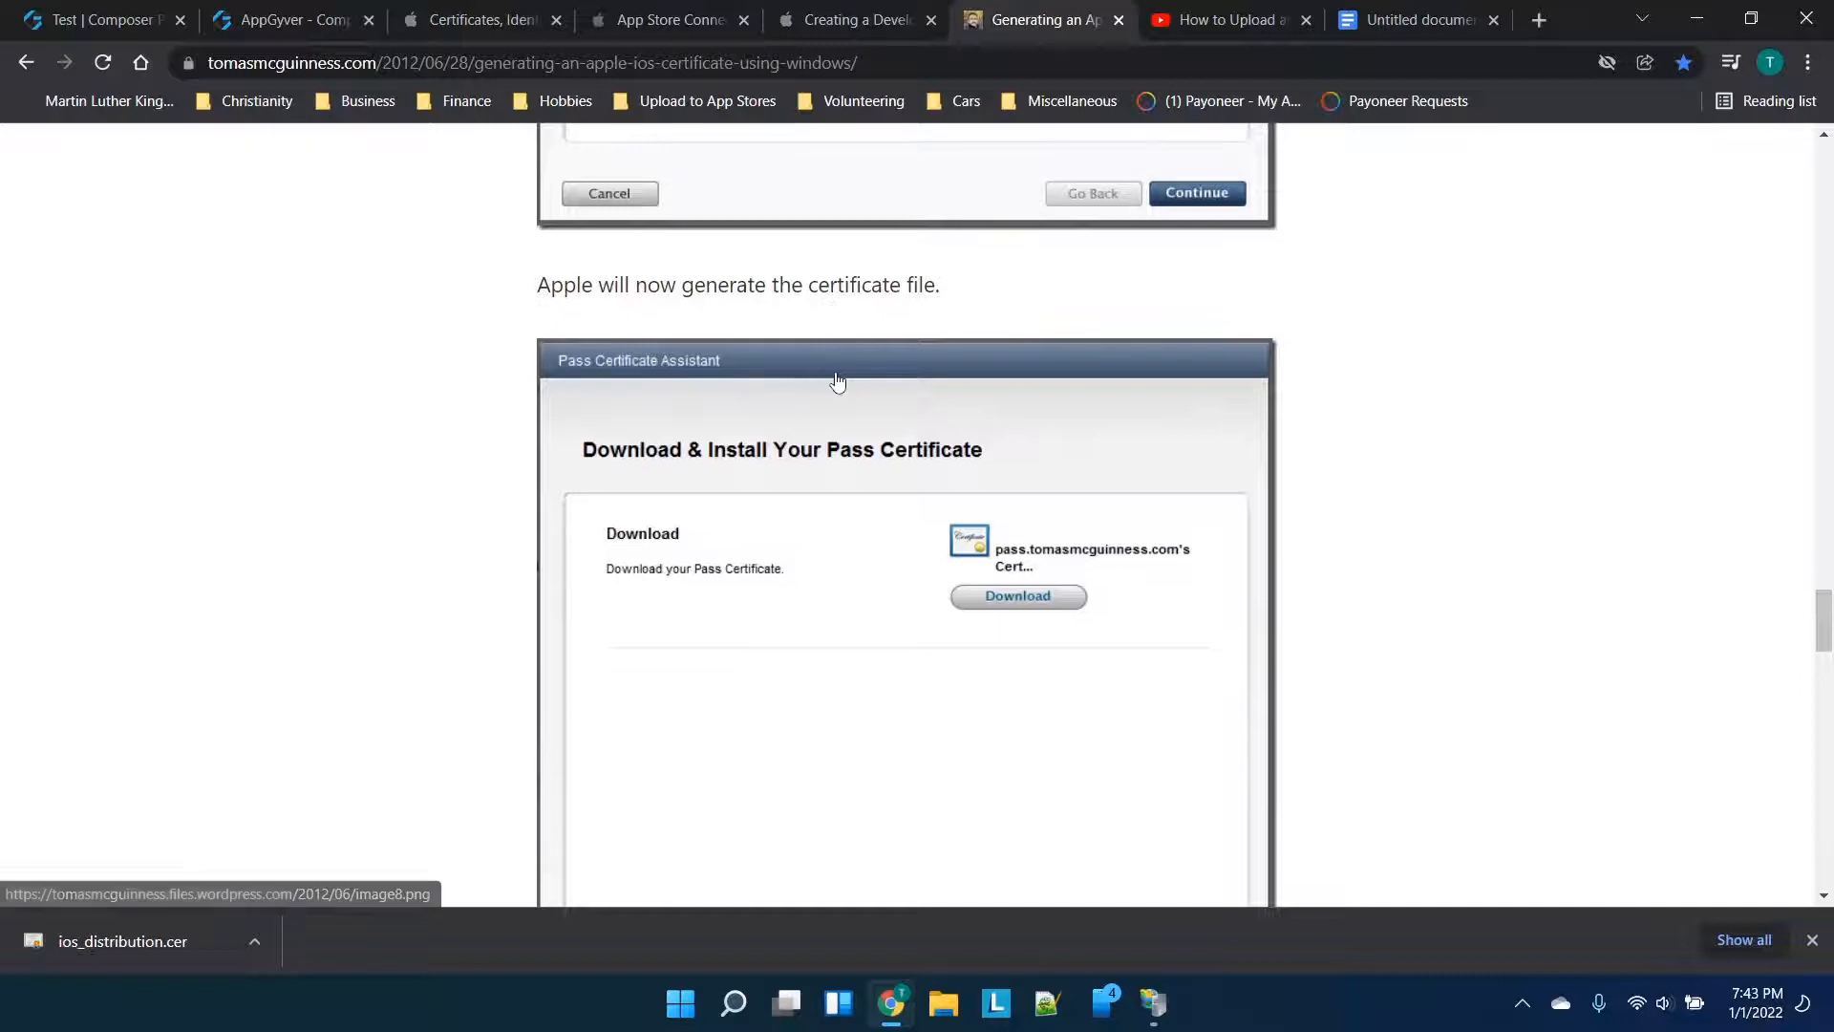
scroll(733, 491, "down", 1)
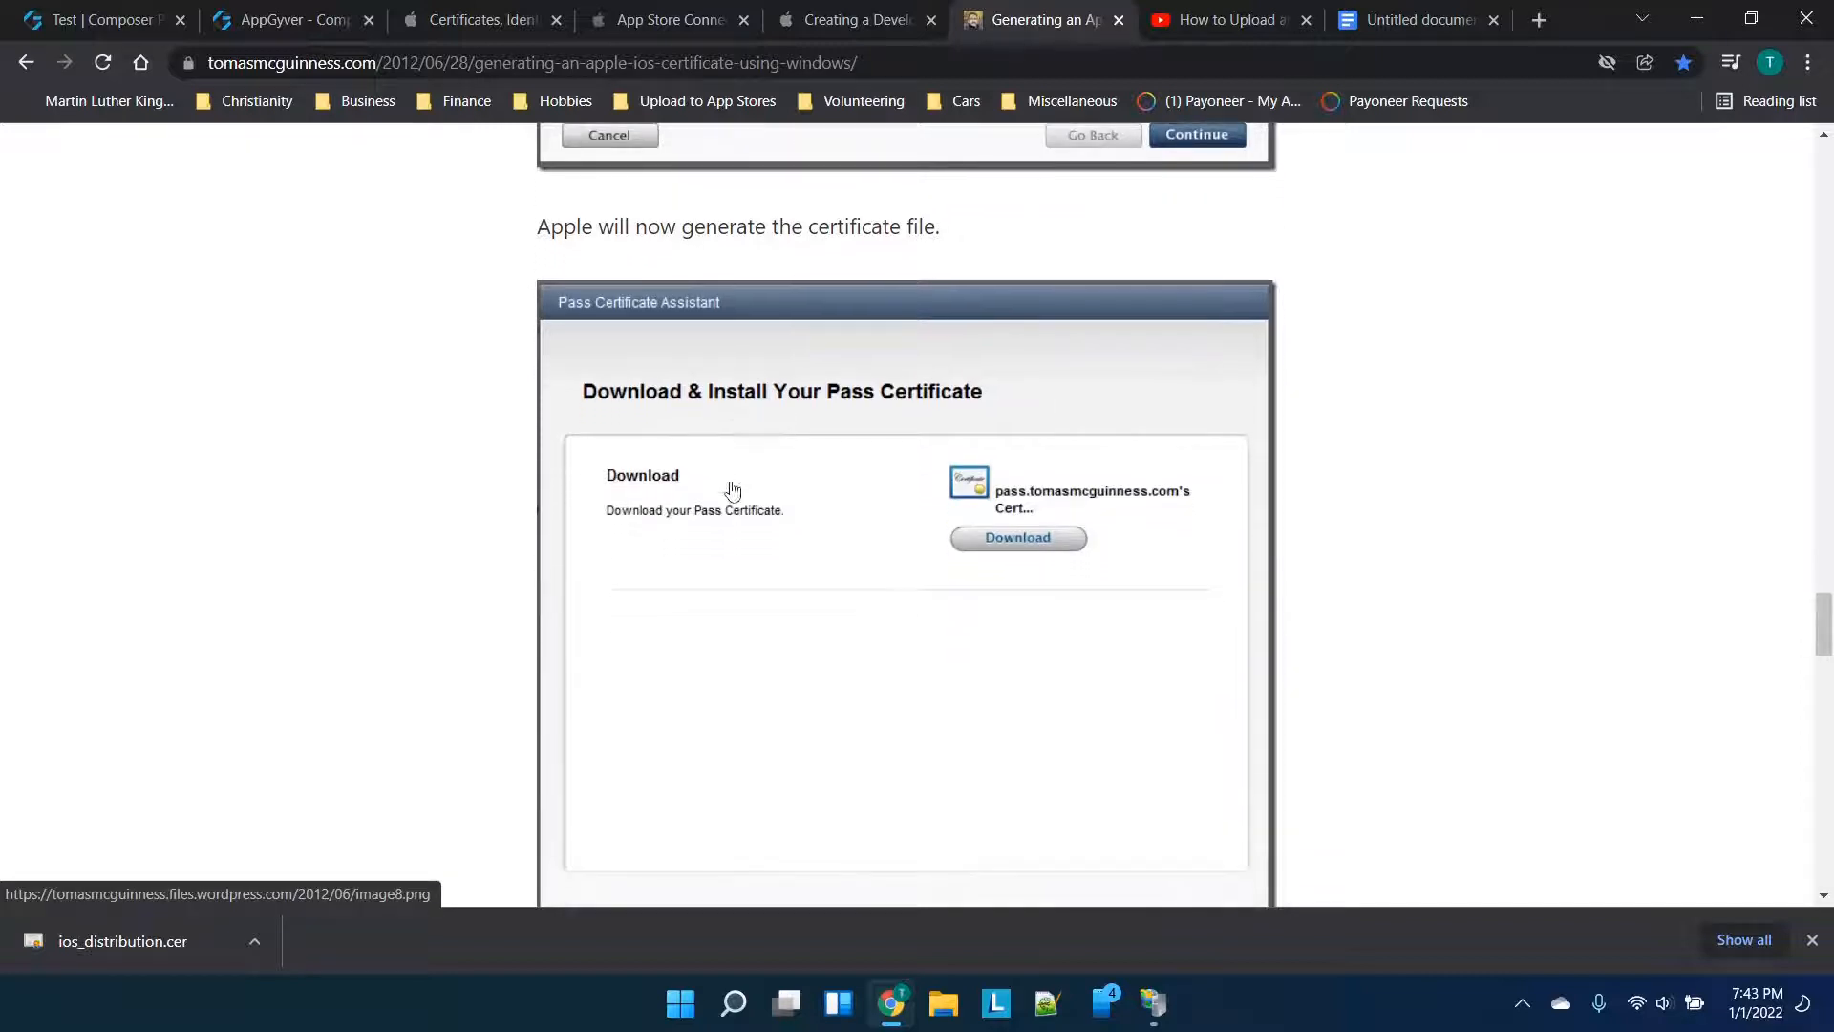
scroll(983, 541, "down", 2)
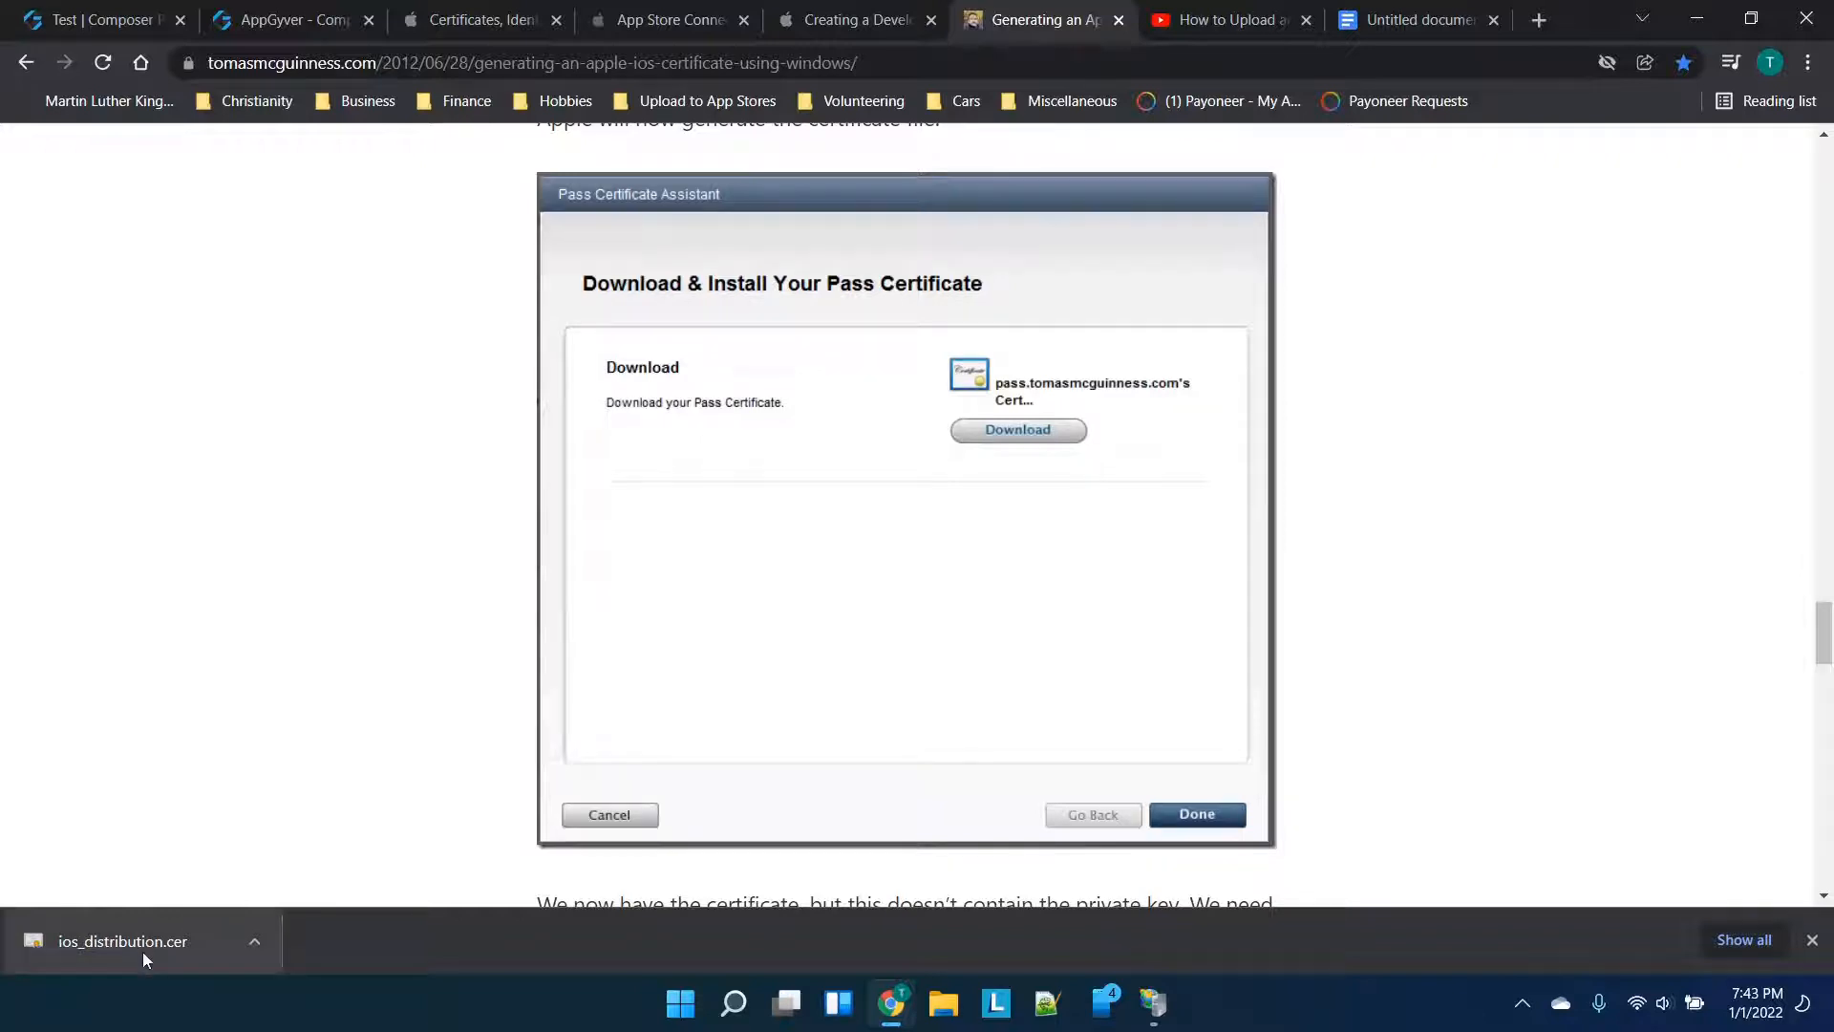
scroll(399, 650, "down", 3)
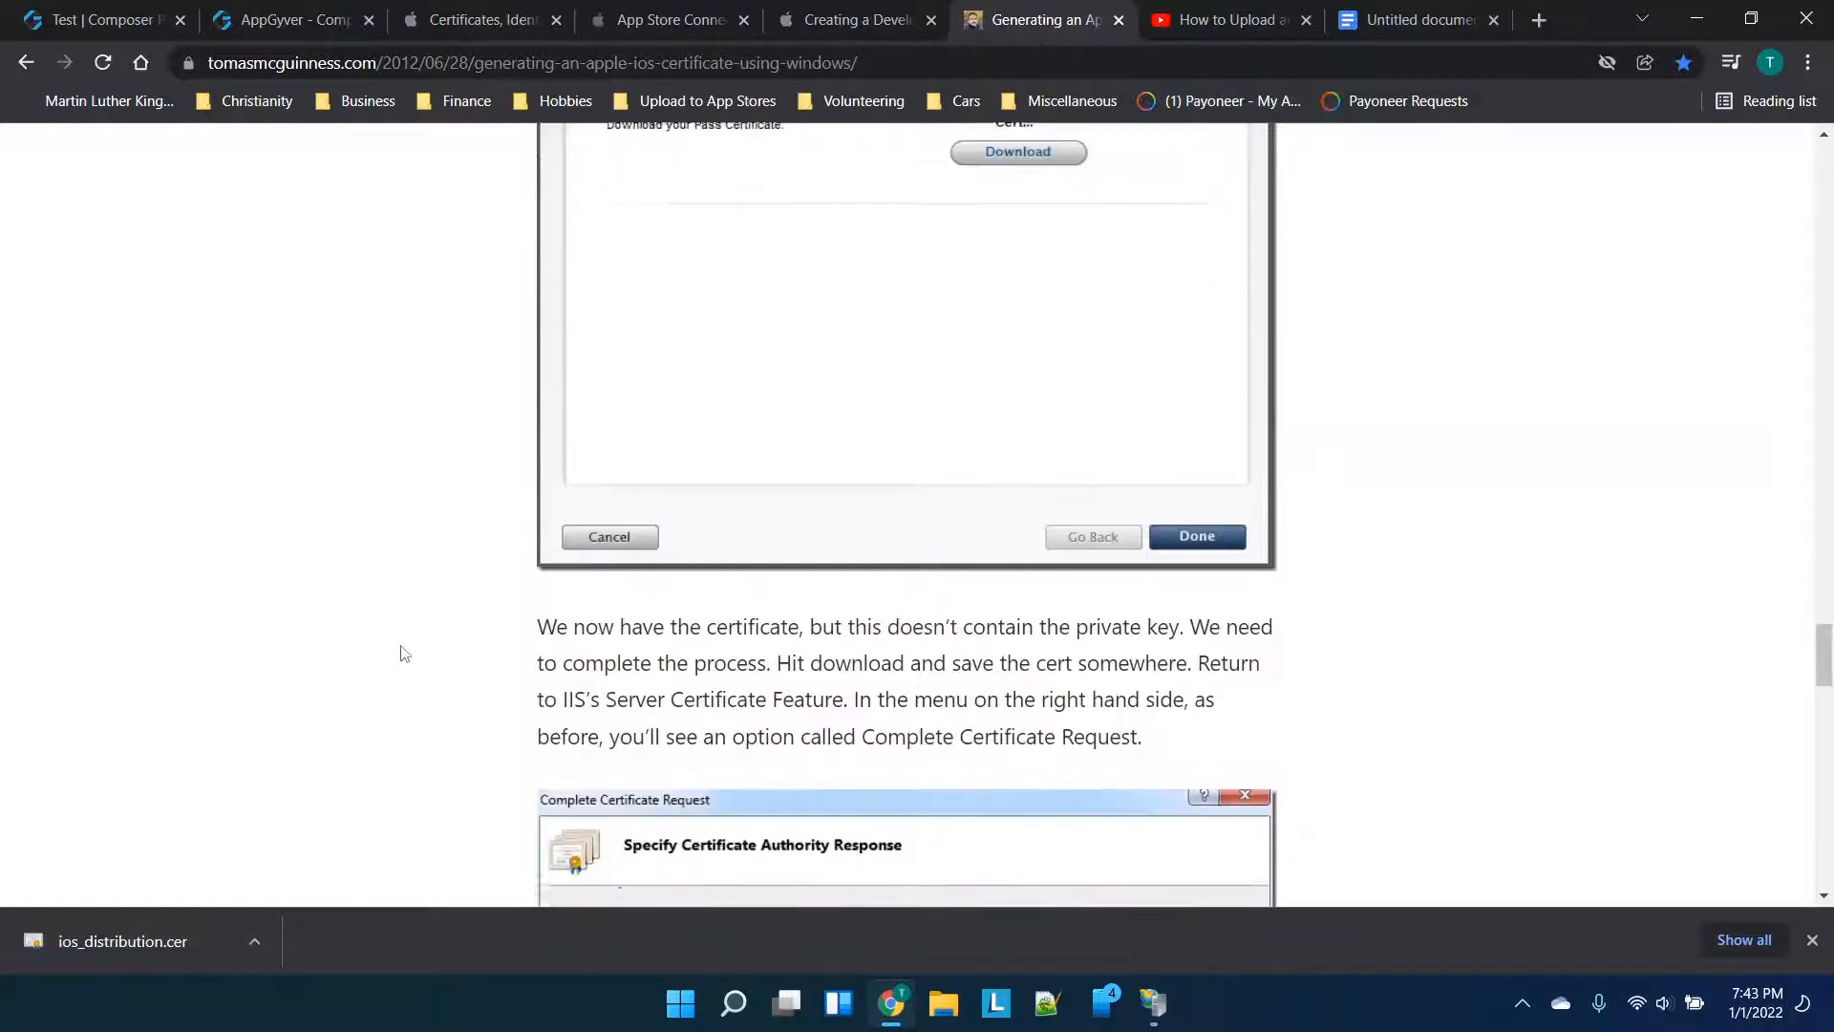
scroll(399, 650, "down", 3)
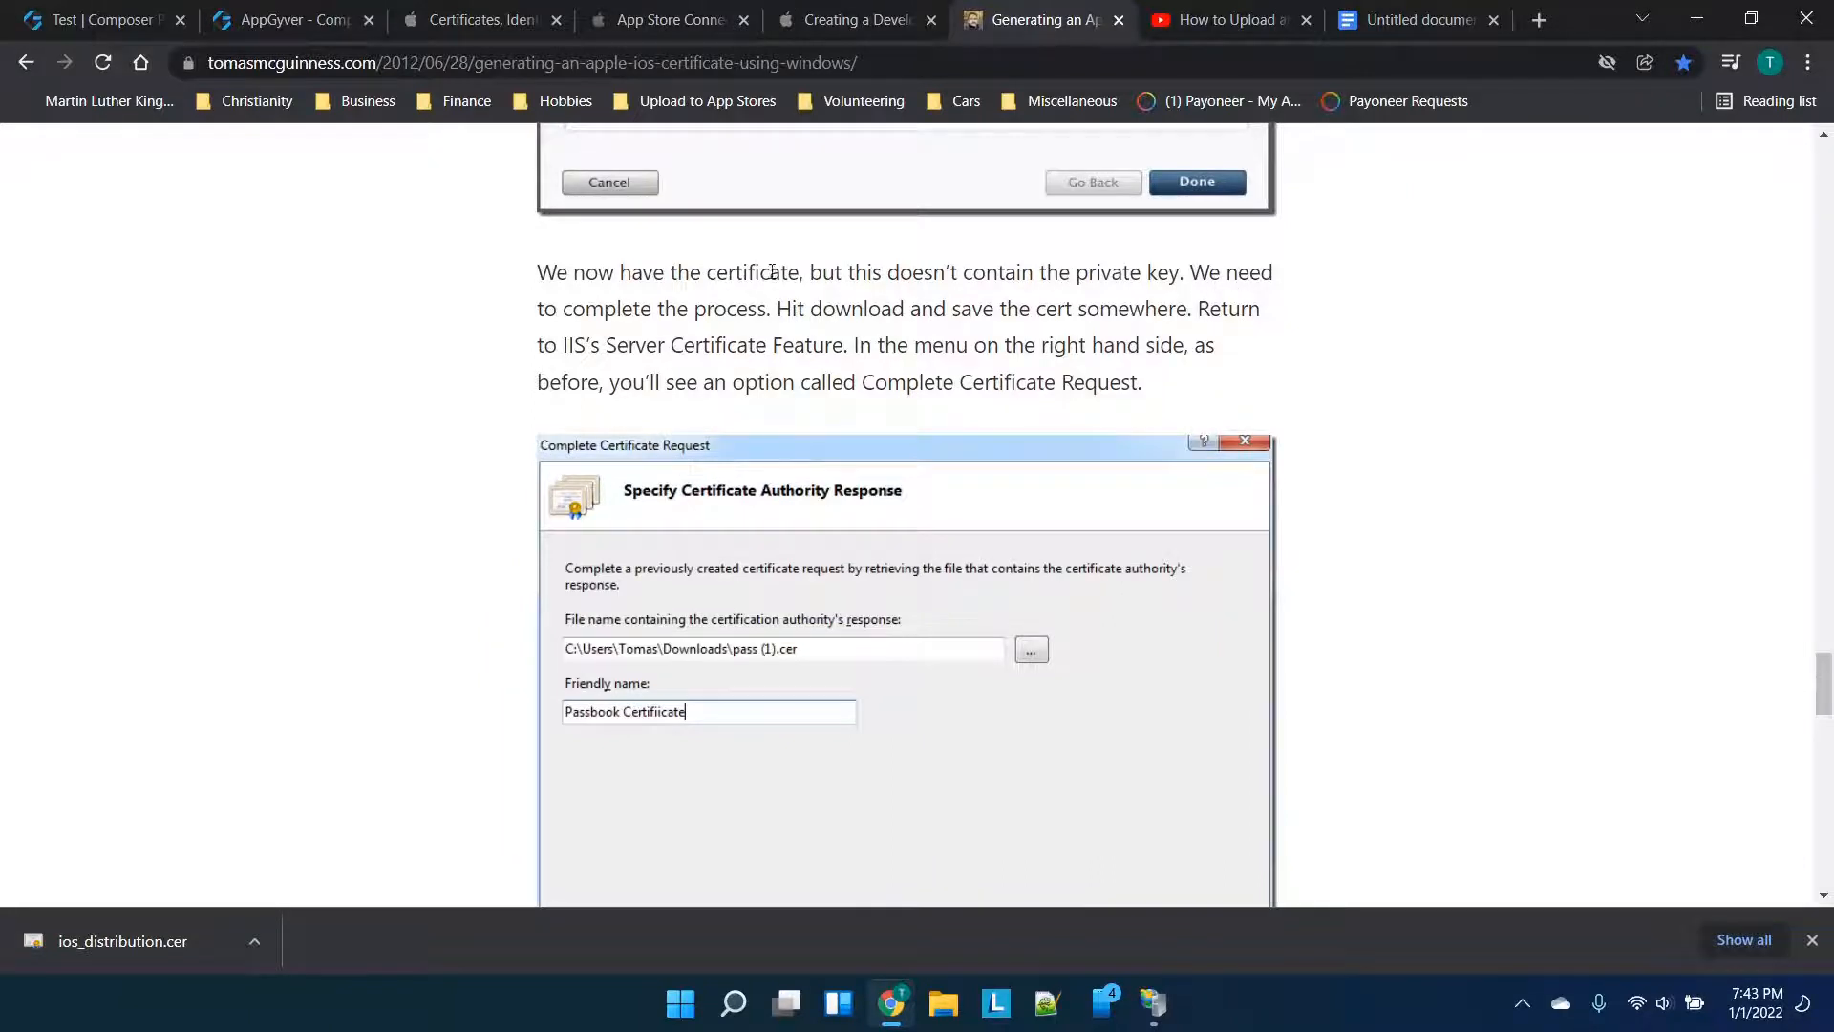
scroll(1134, 334, "down", 1)
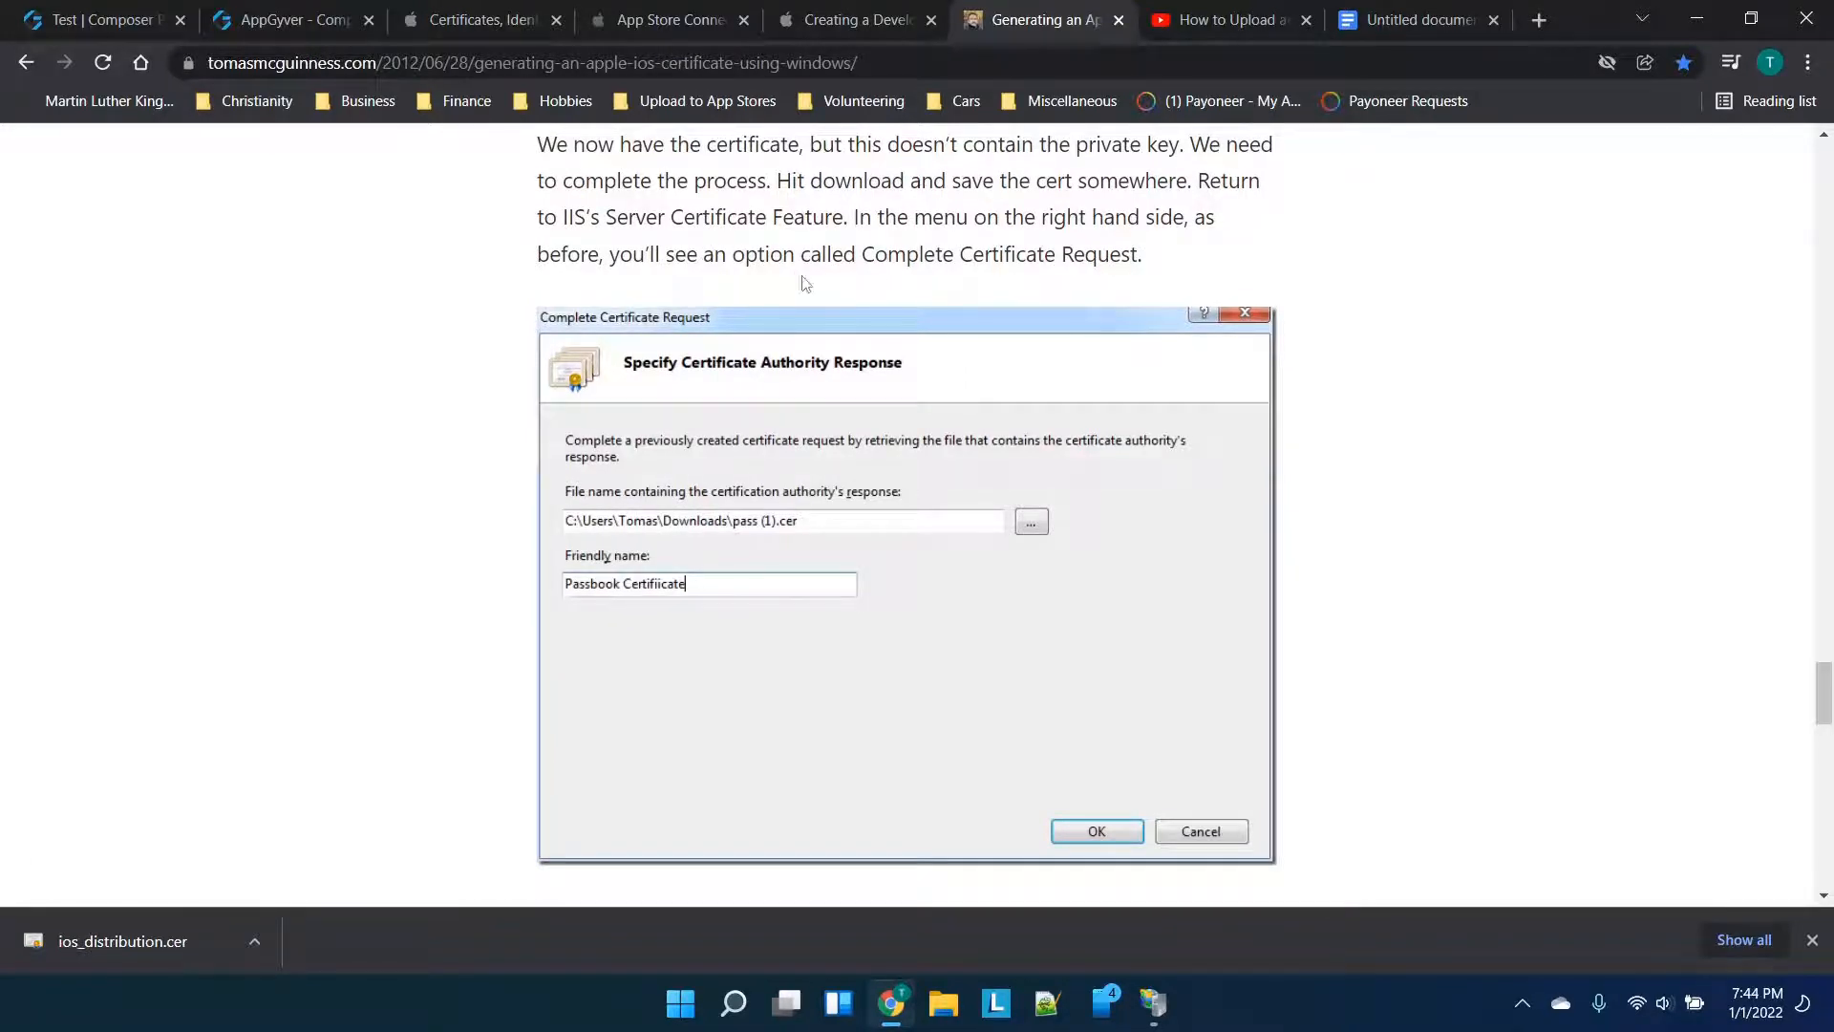
scroll(805, 283, "down", 1)
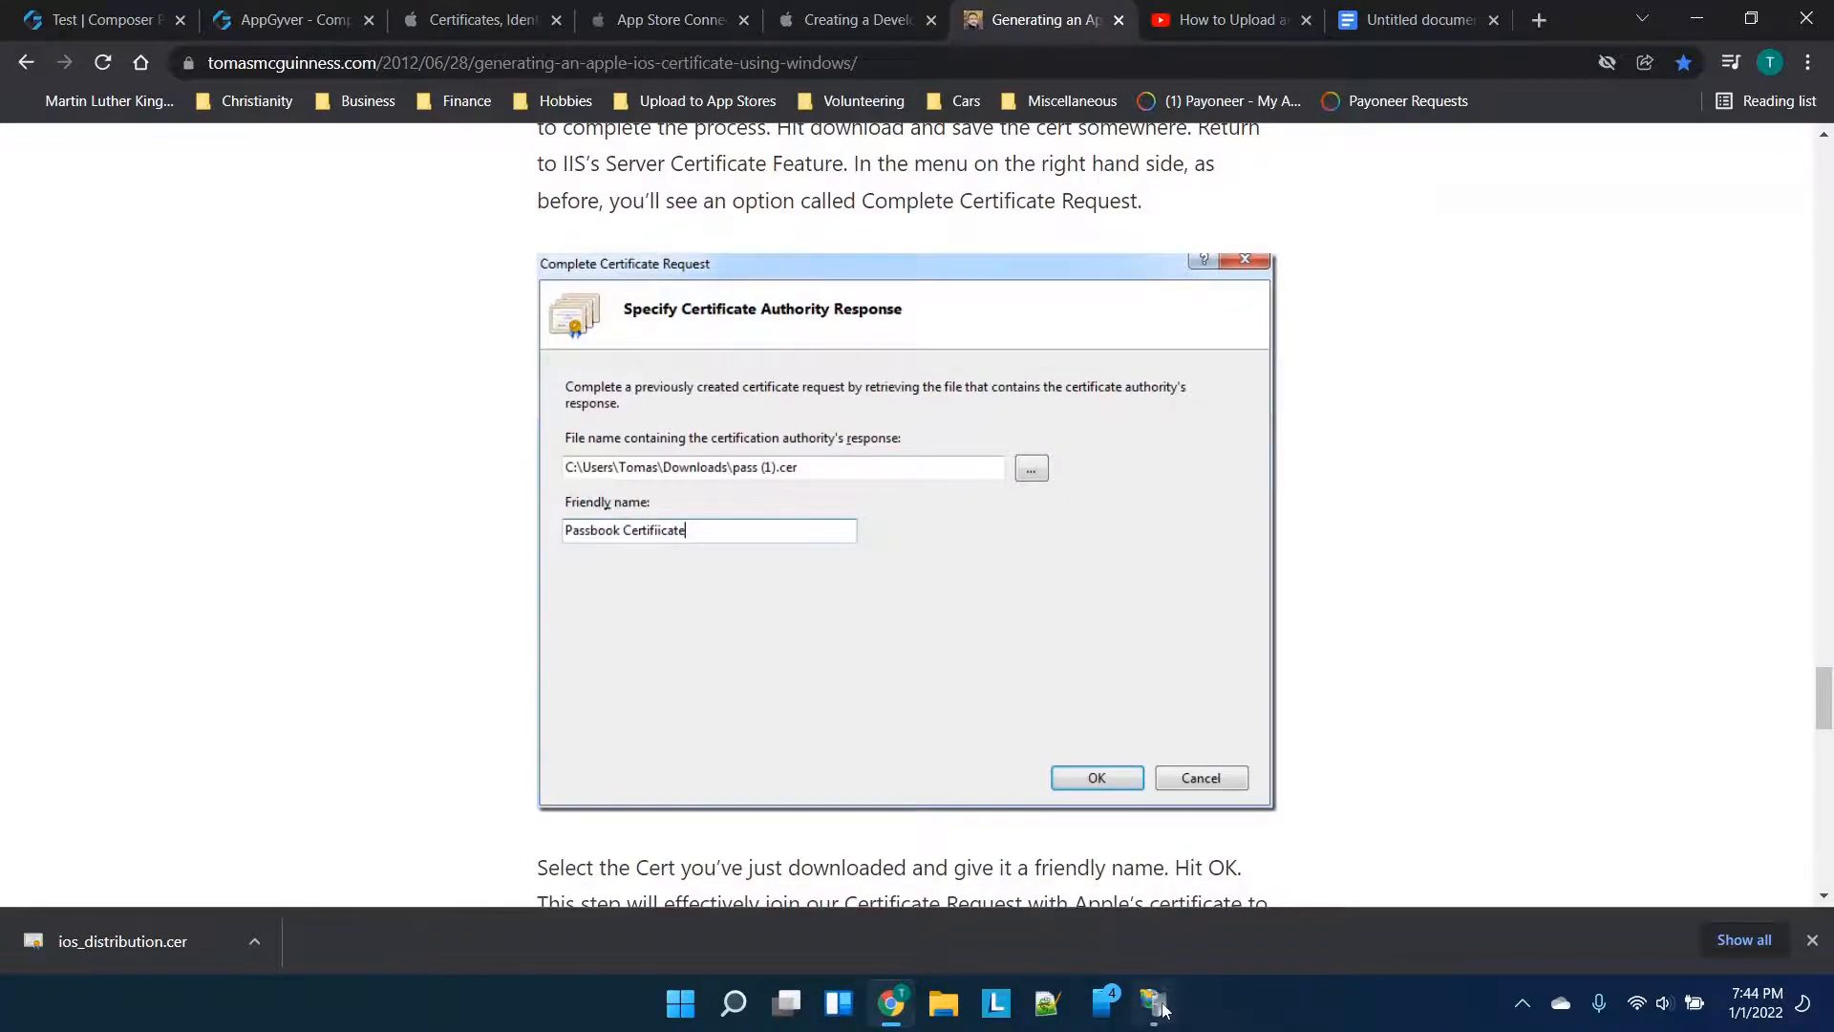
left_click(1161, 1008)
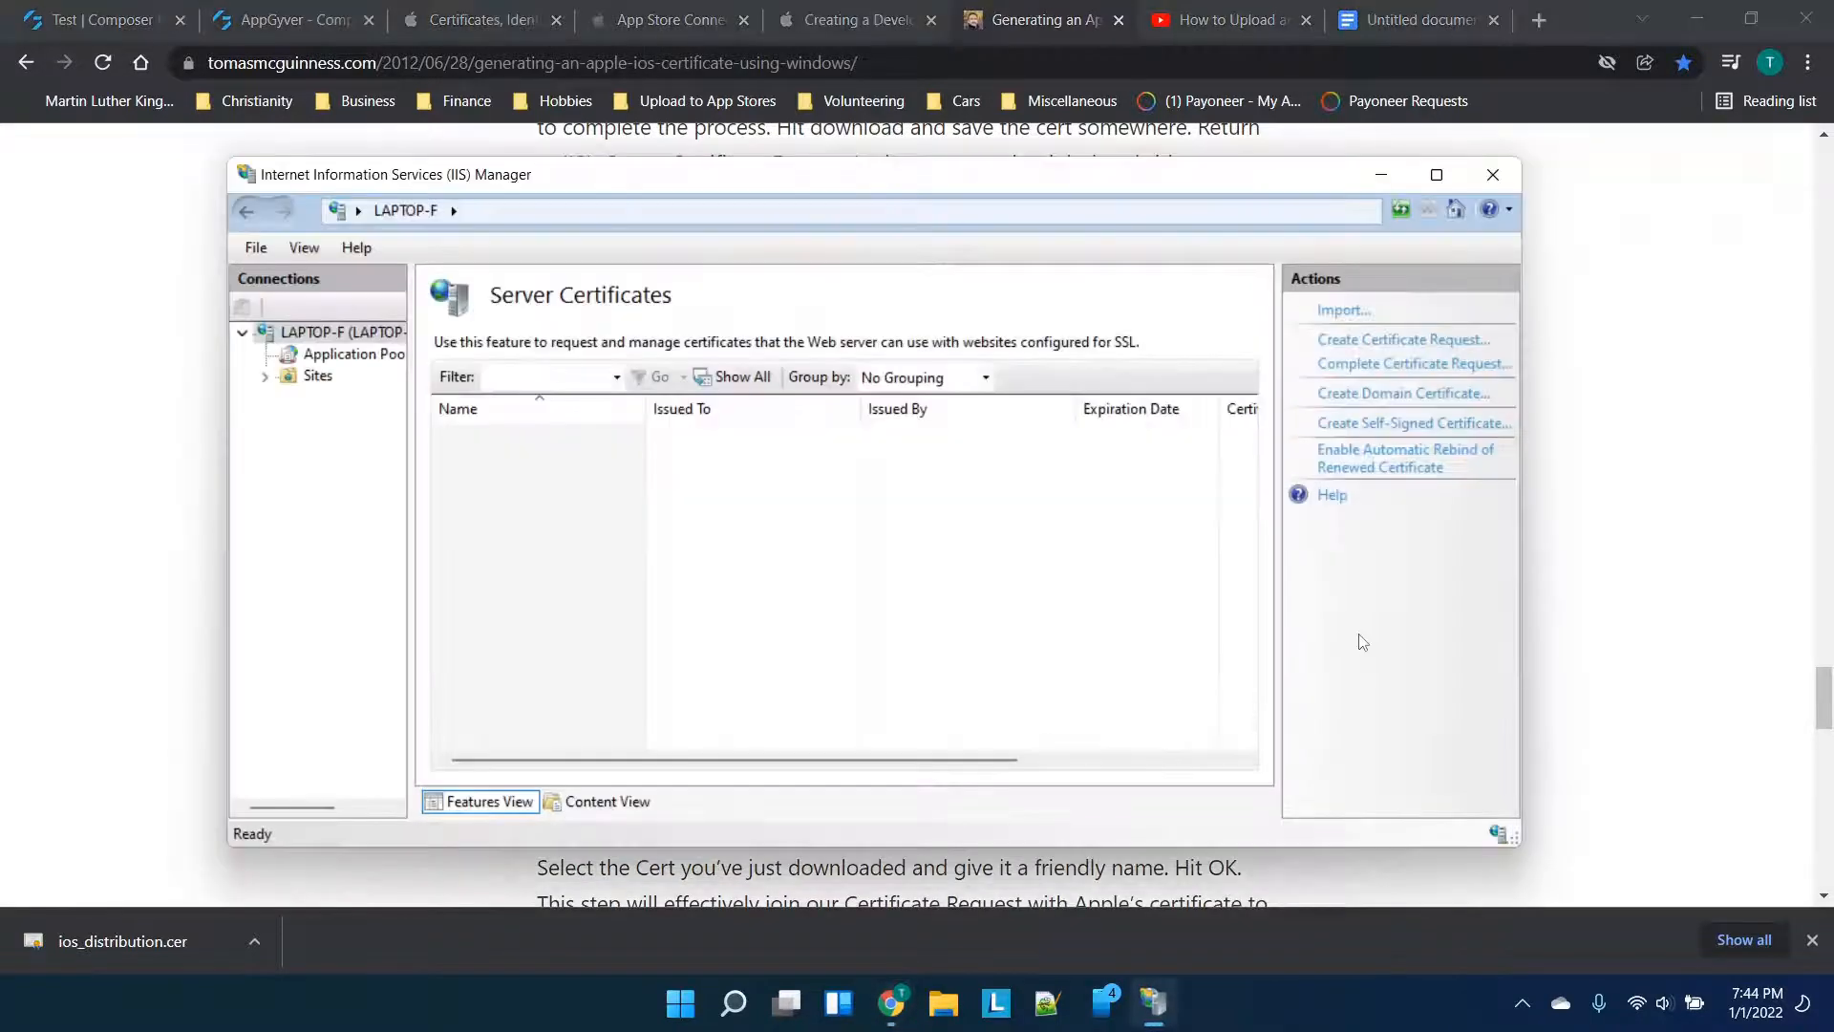
Begin completing the pending certificate request using Downloads\ios_distribution.cer as the authority response
left_click(1379, 369)
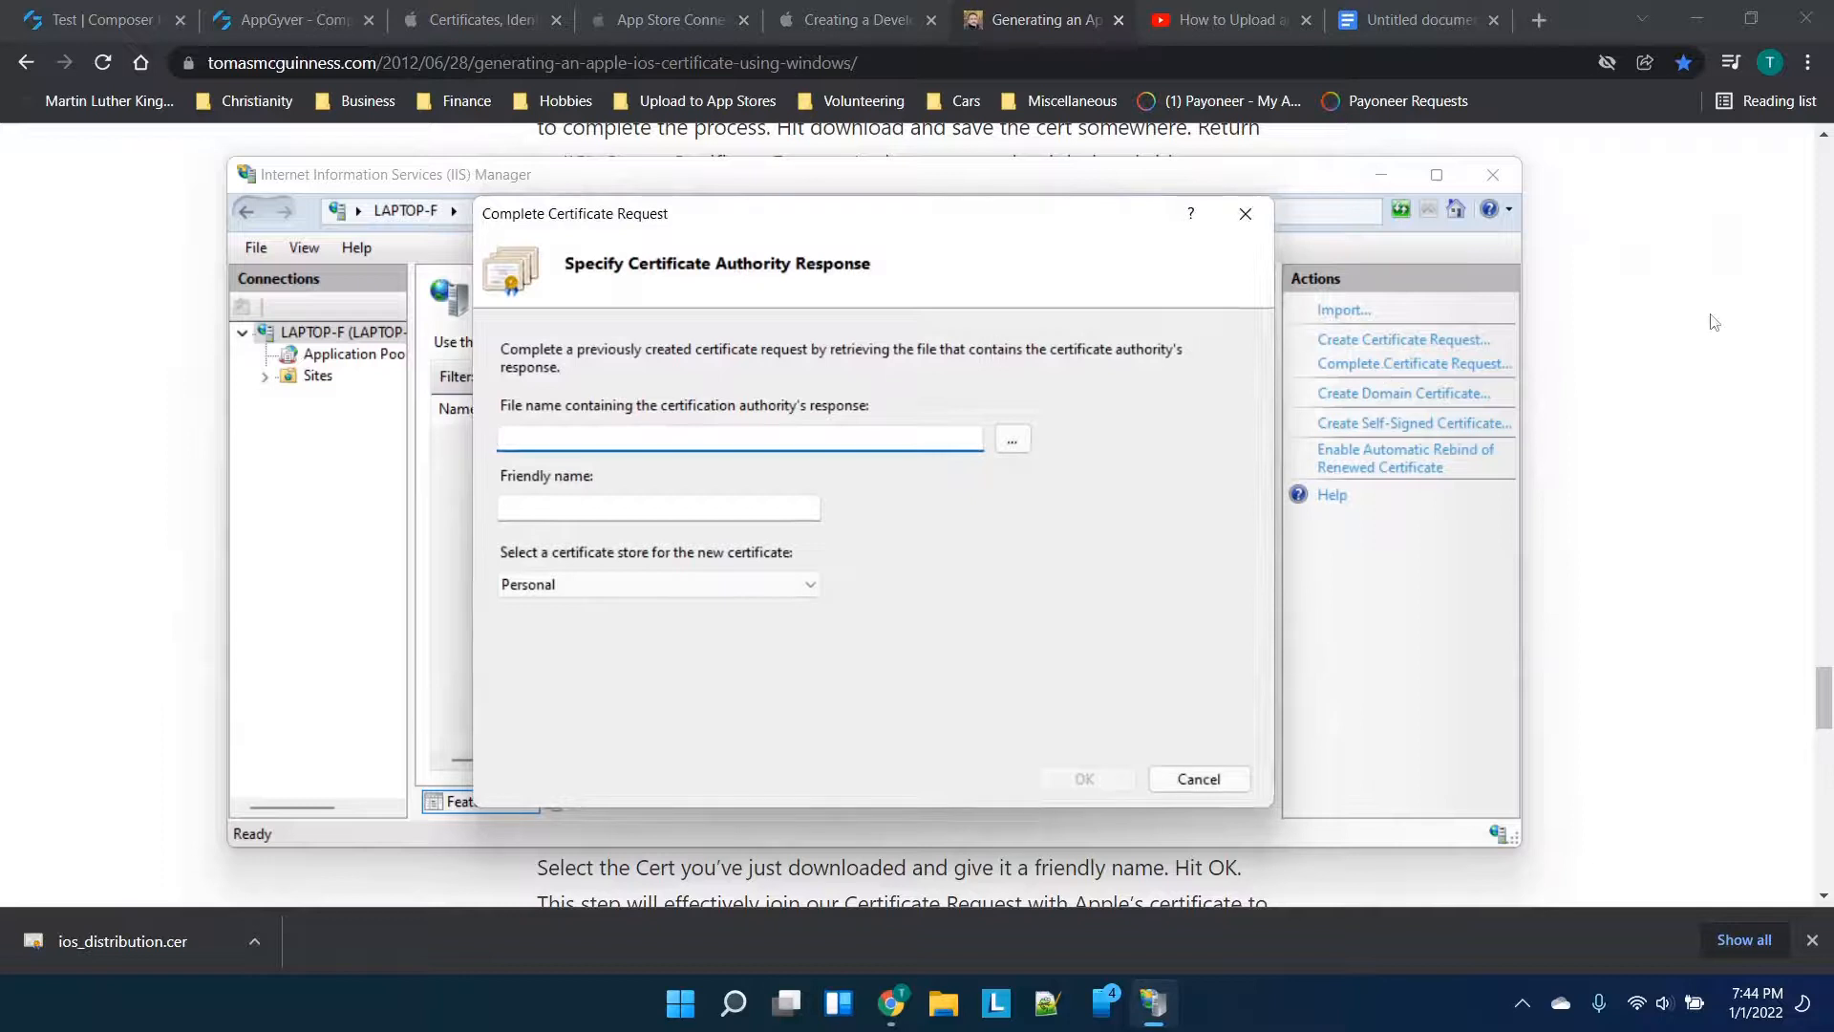
left_click(1711, 318)
scroll(1058, 488, "down", 1)
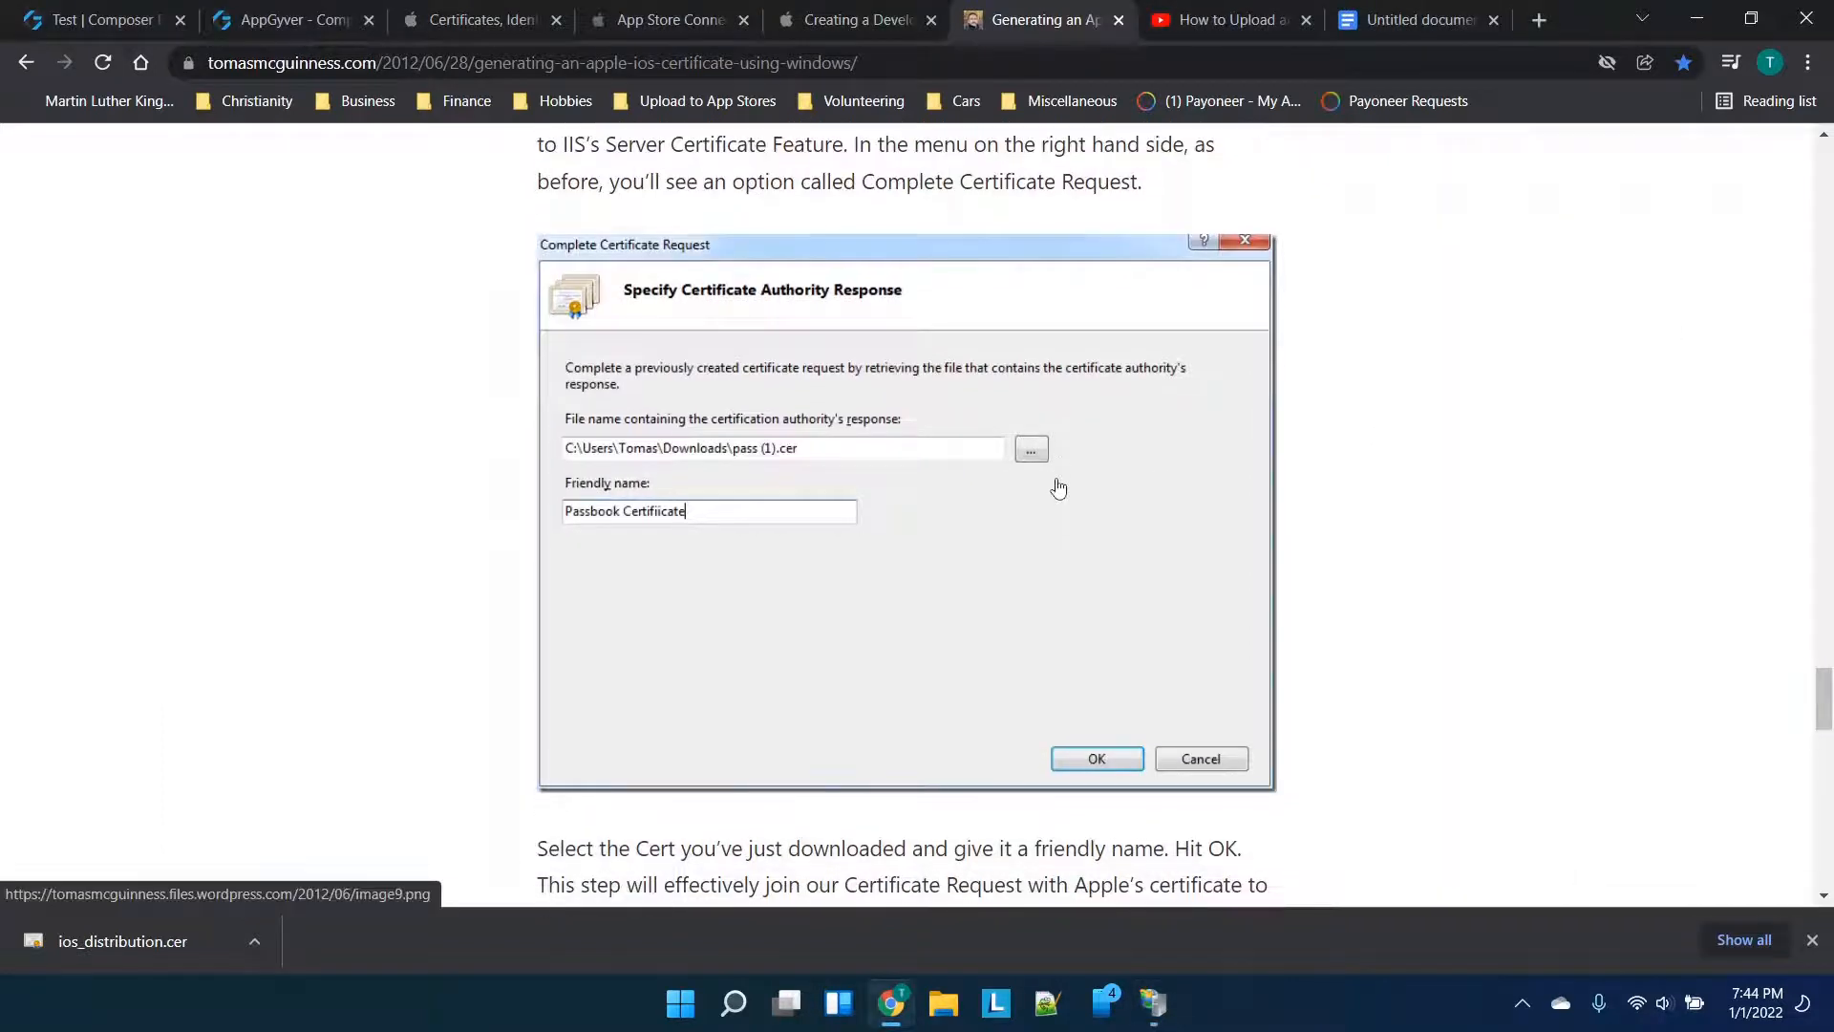
scroll(969, 475, "down", 3)
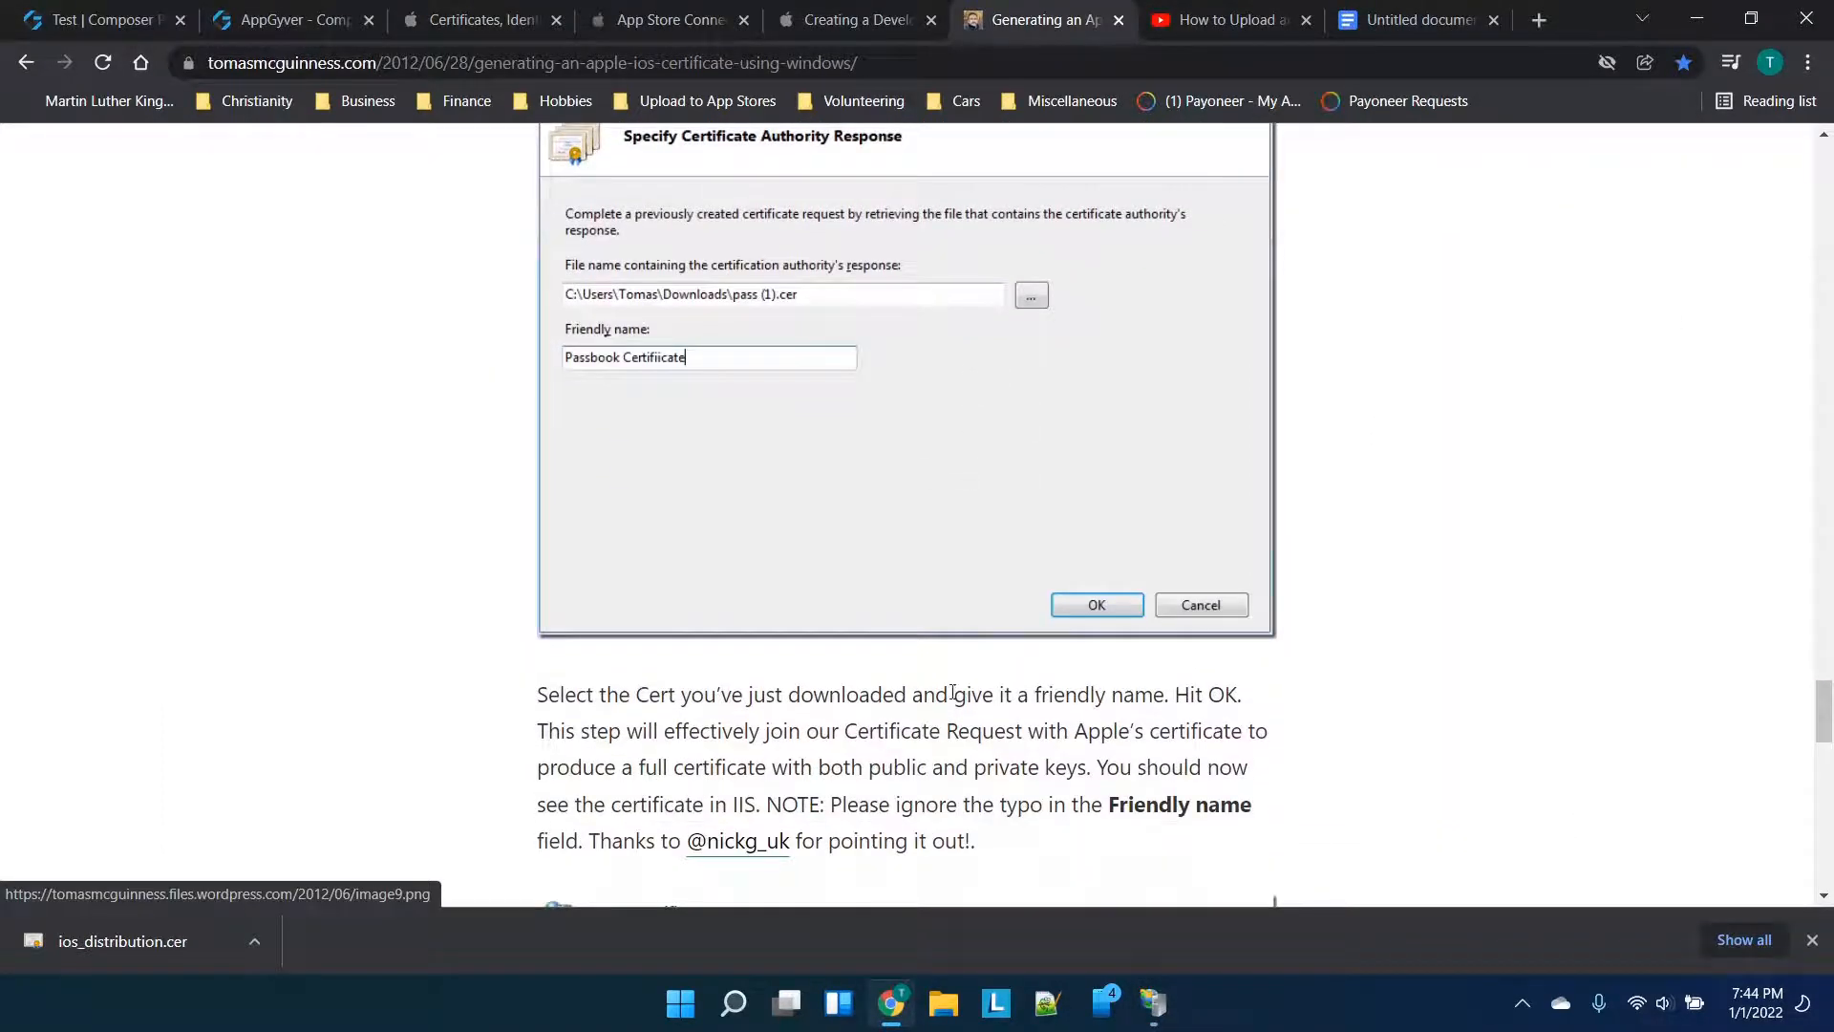
left_click(1153, 1002)
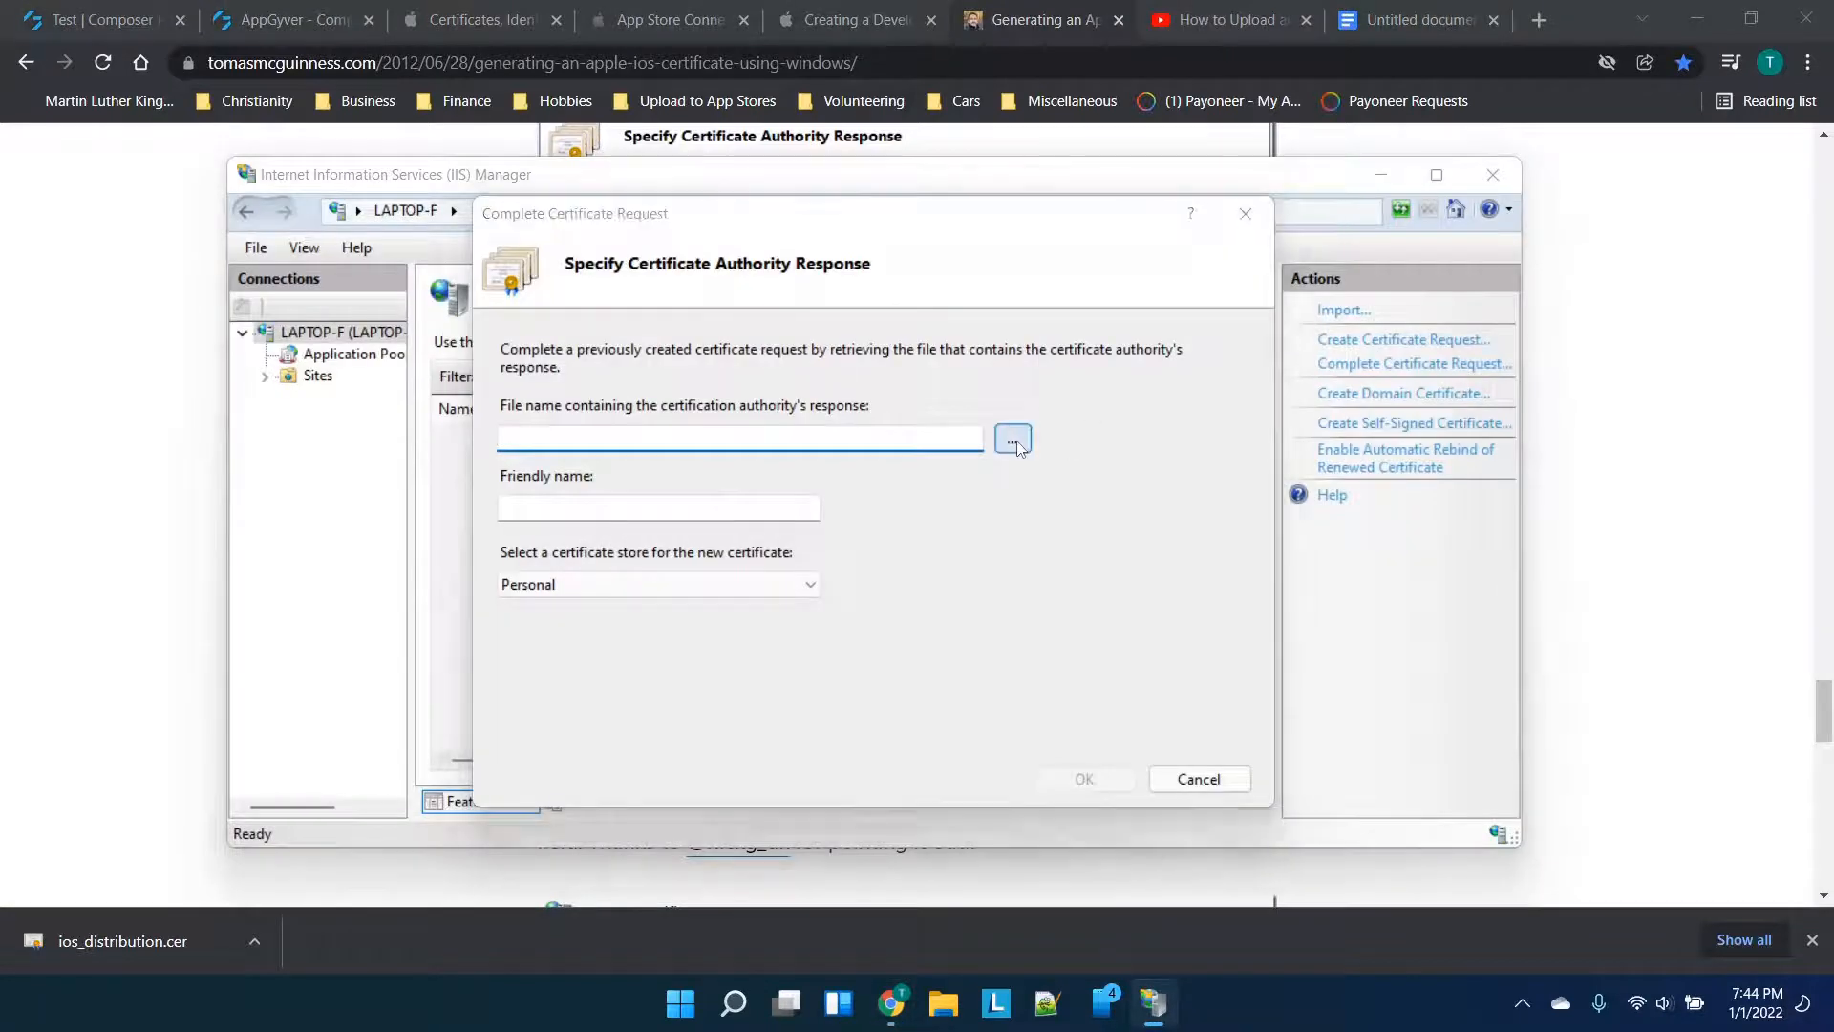
left_click(1013, 439)
left_click(579, 526)
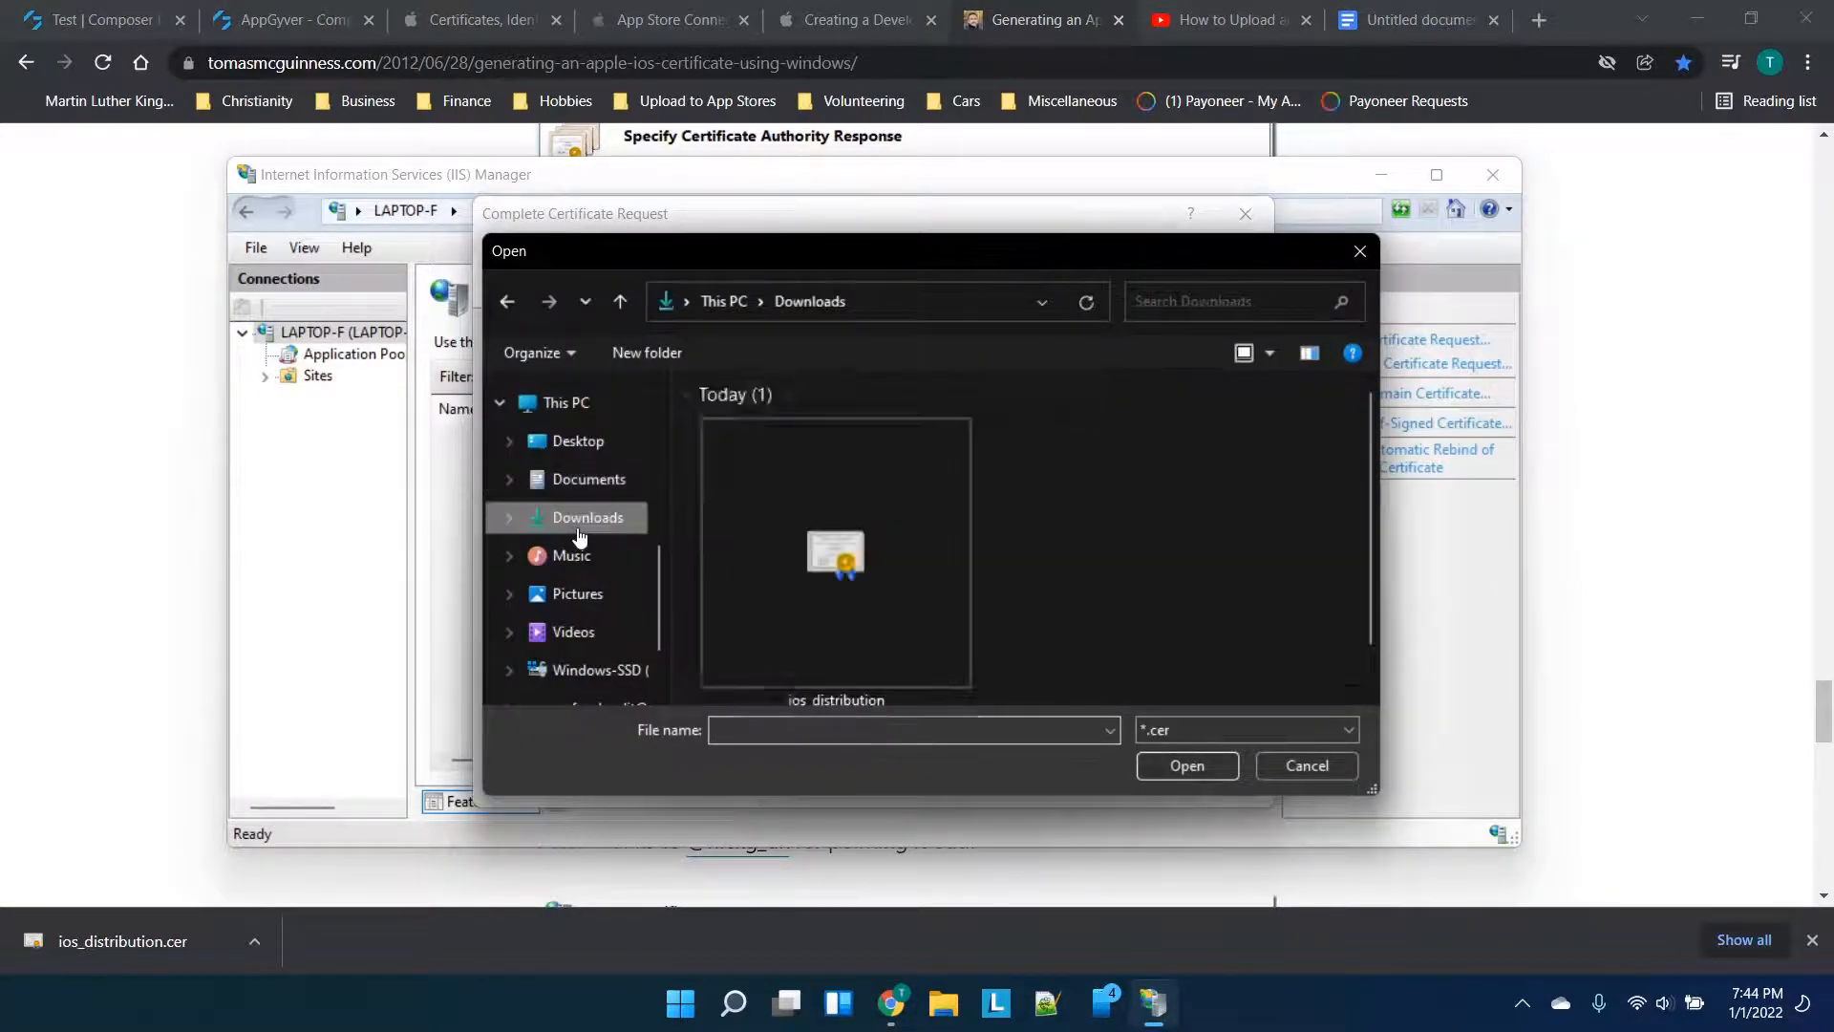
double_click(855, 559)
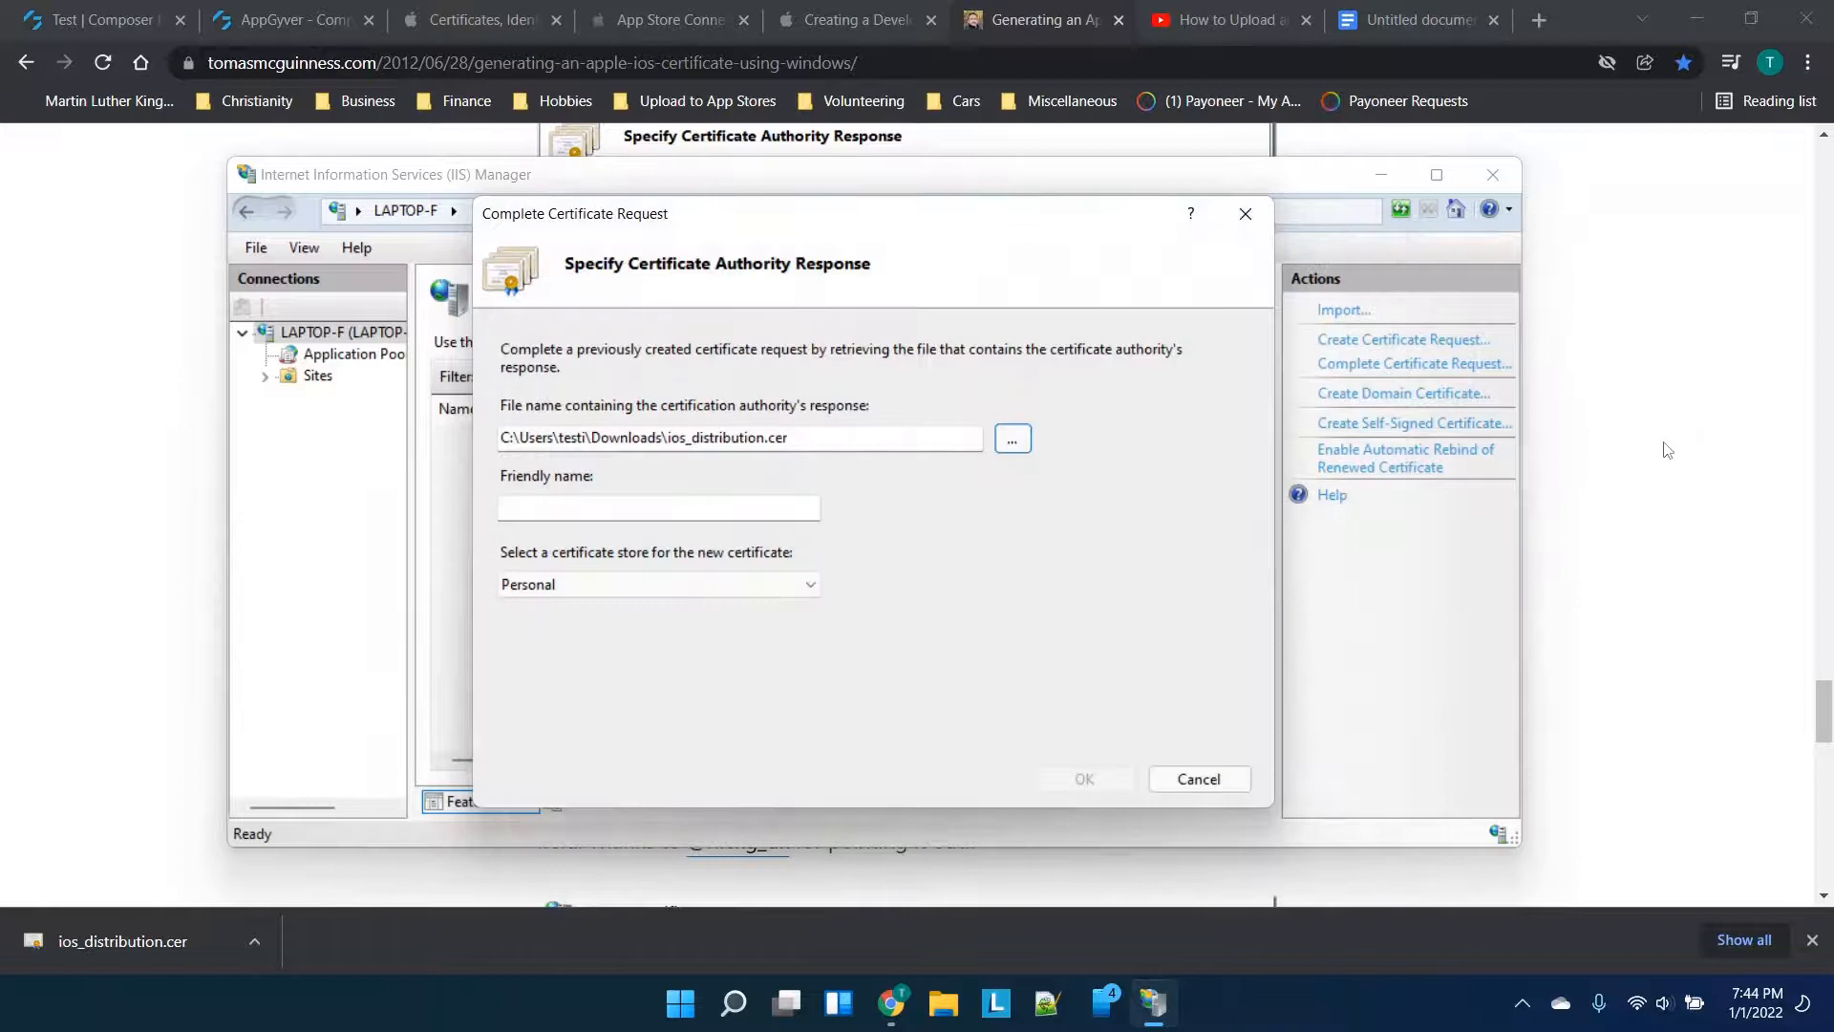
Give the certificate the friendly name 'sample request', keep the Personal store, and confirm
left_click(1667, 449)
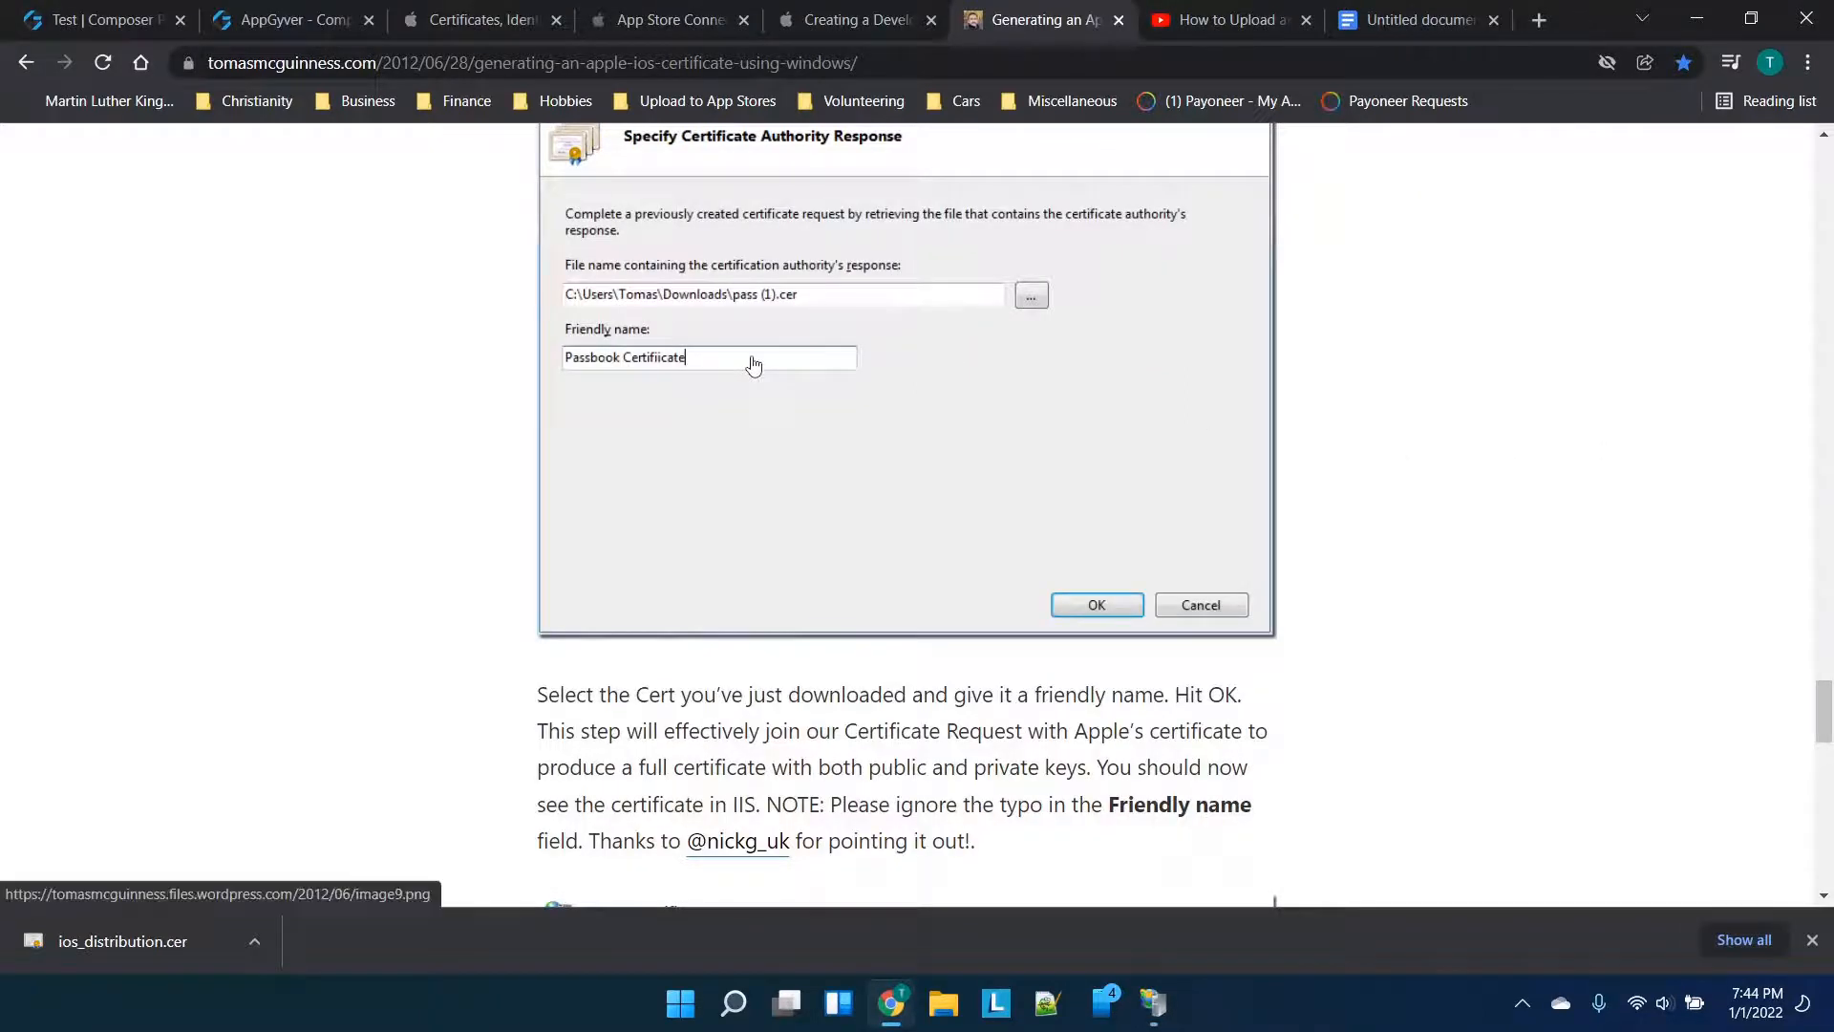
scroll(754, 366, "down", 1)
scroll(1103, 697, "down", 2)
scroll(1206, 670, "down", 1)
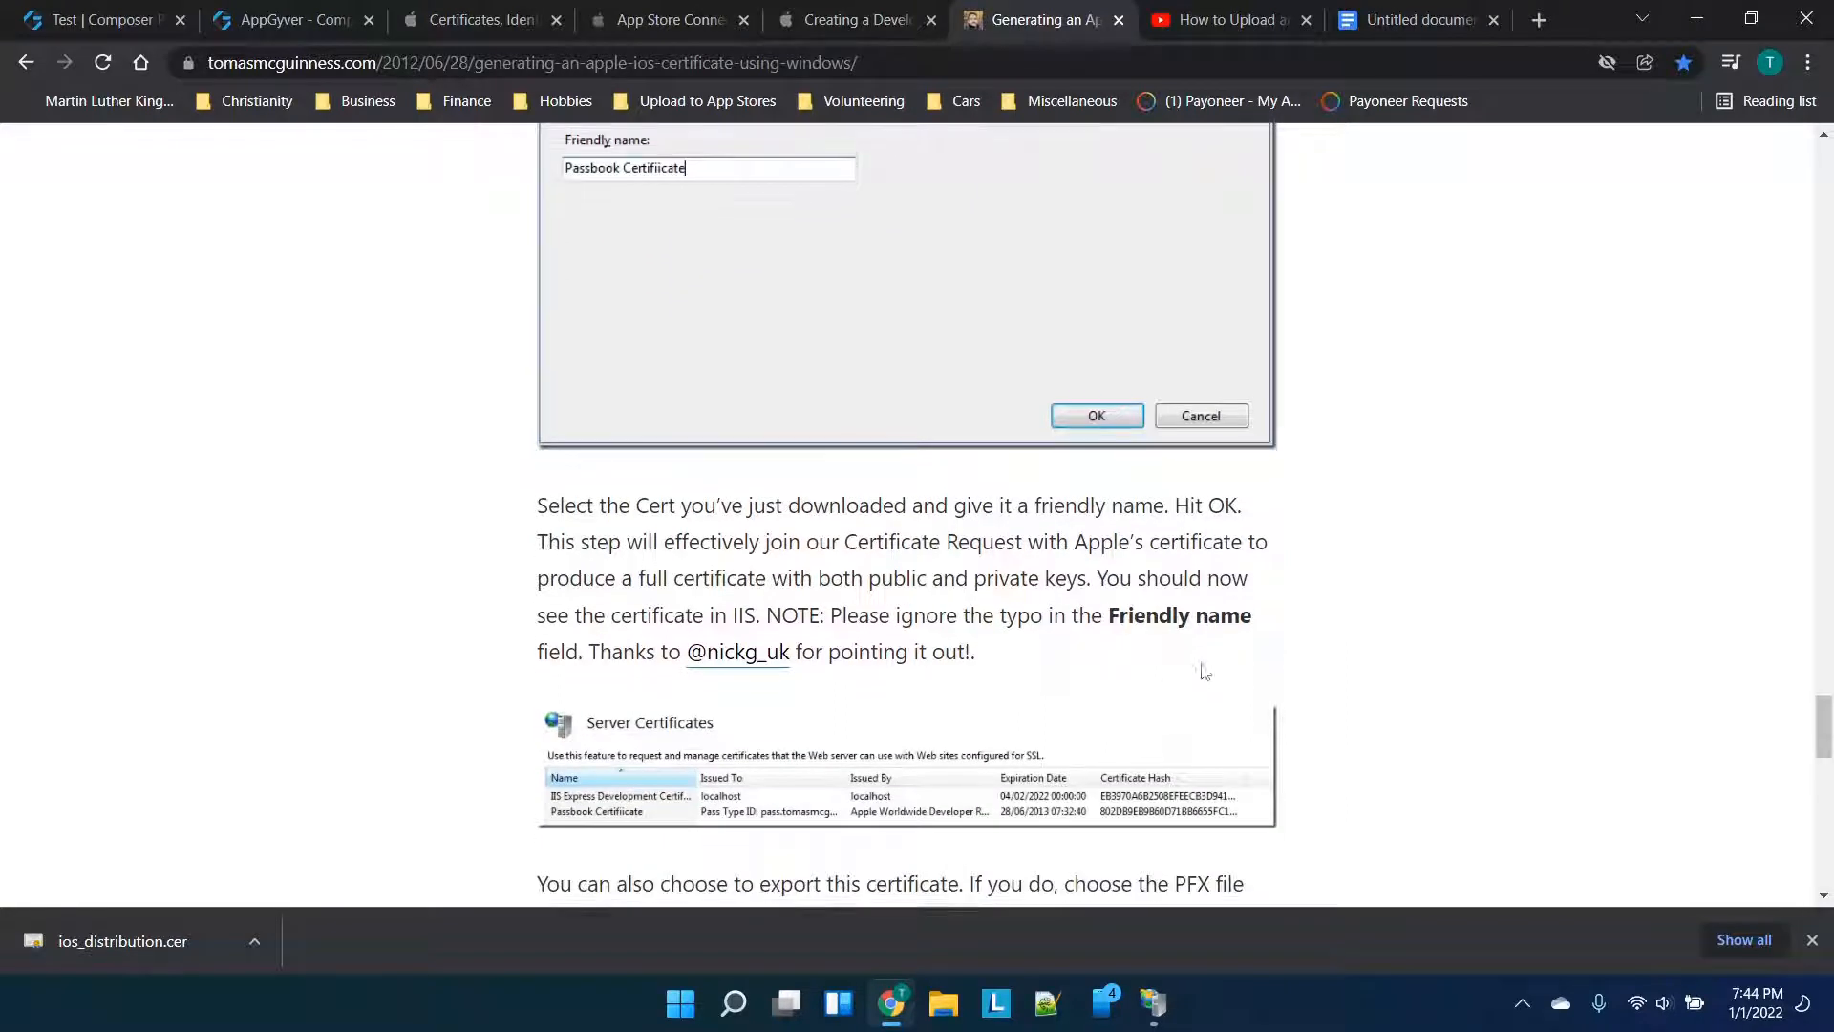
left_click(1167, 1003)
left_click(615, 508)
type("sample request")
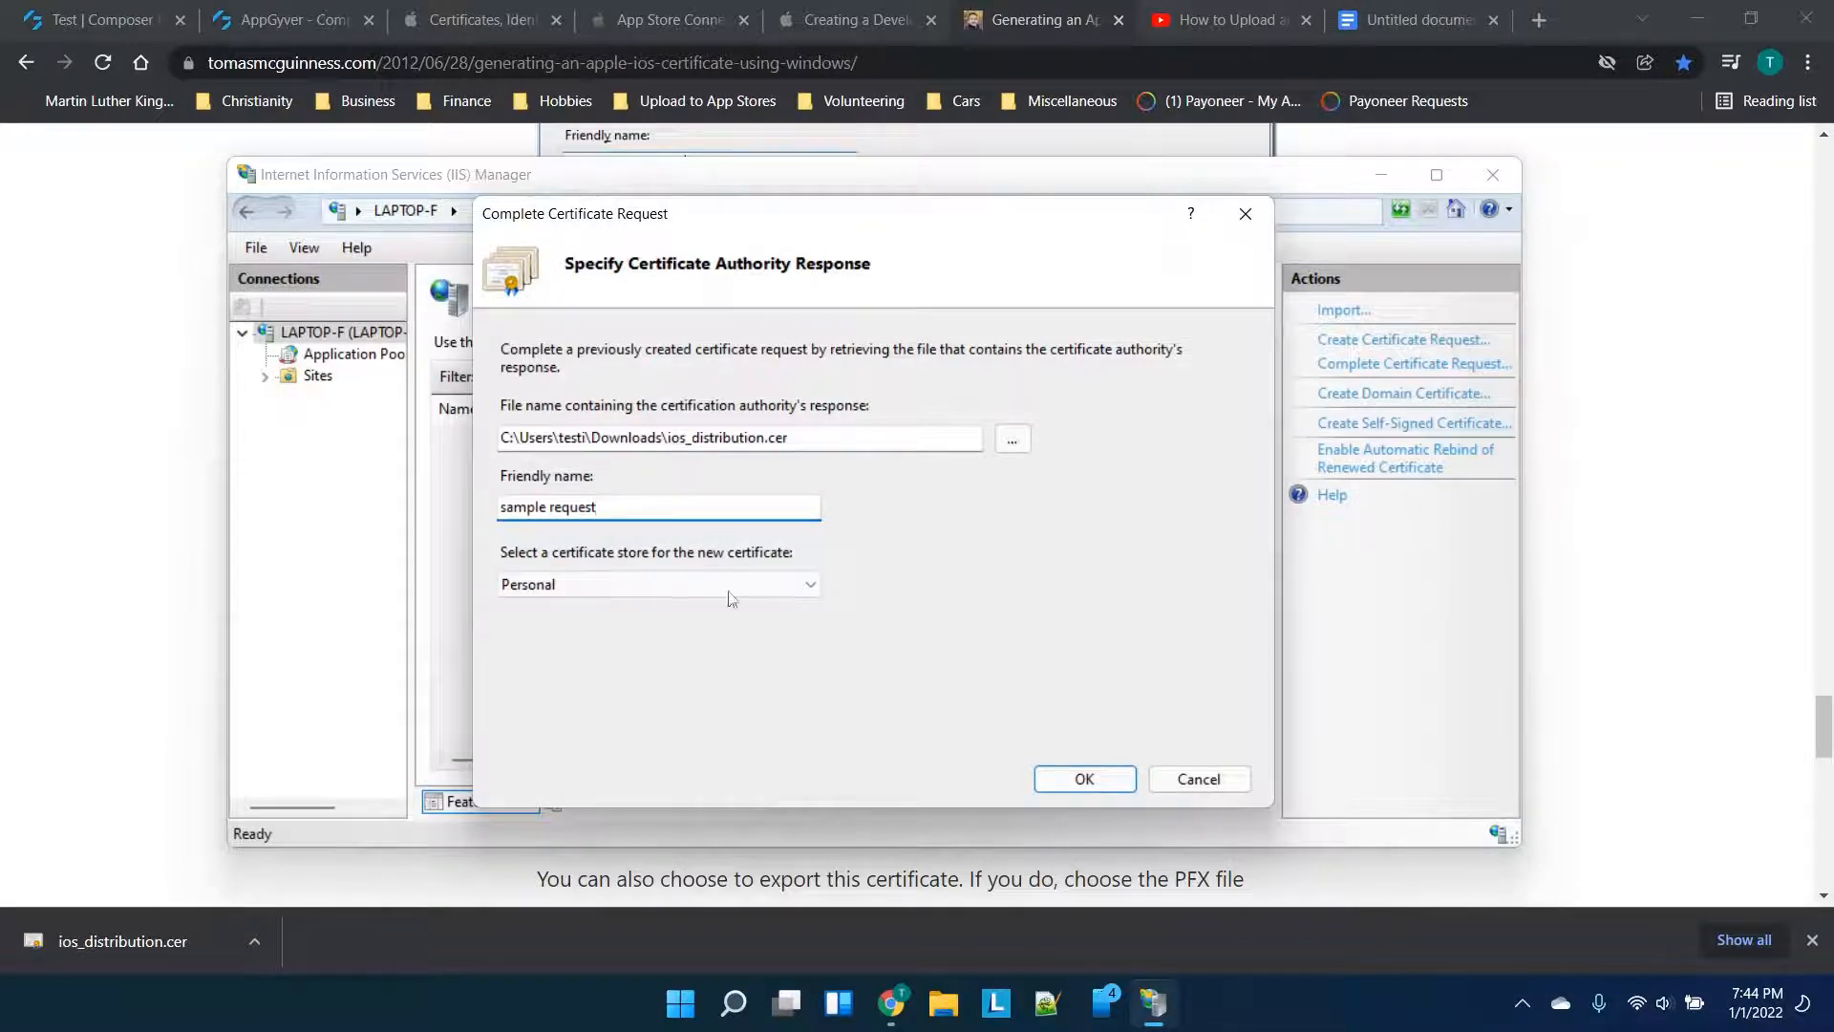
key("Tab")
left_click(27, 502)
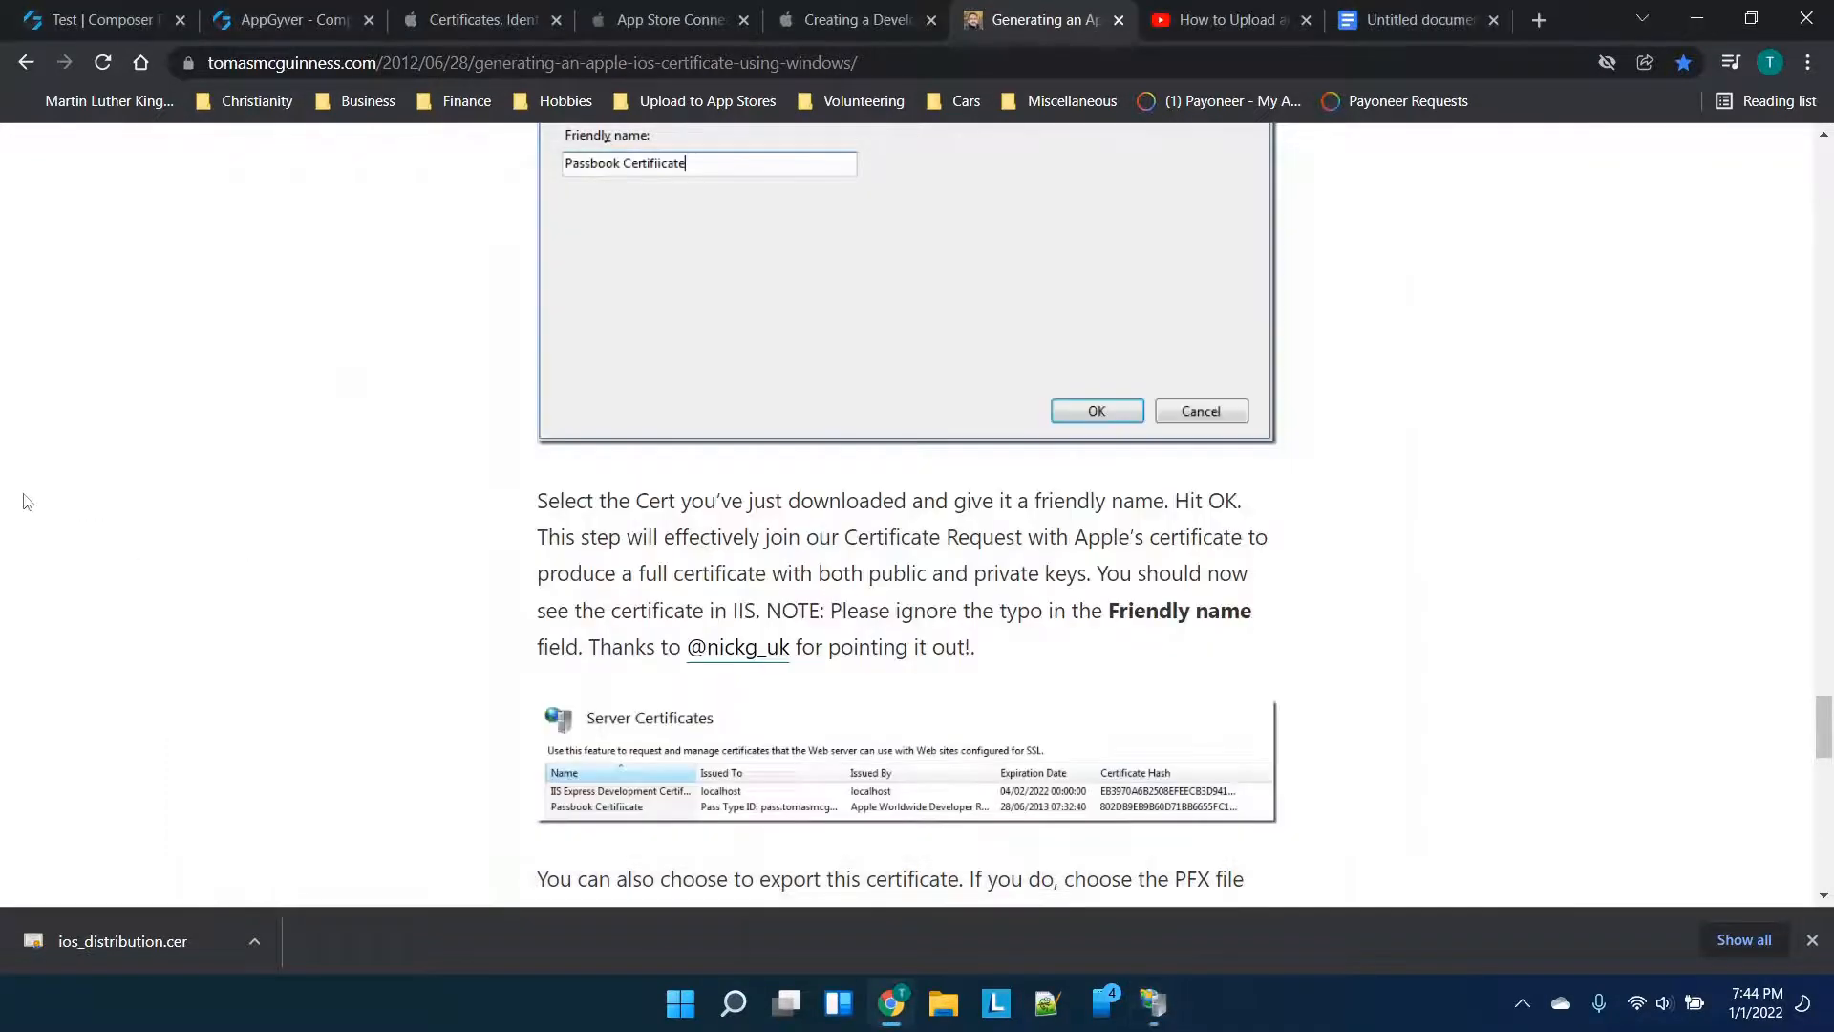
scroll(836, 585, "down", 2)
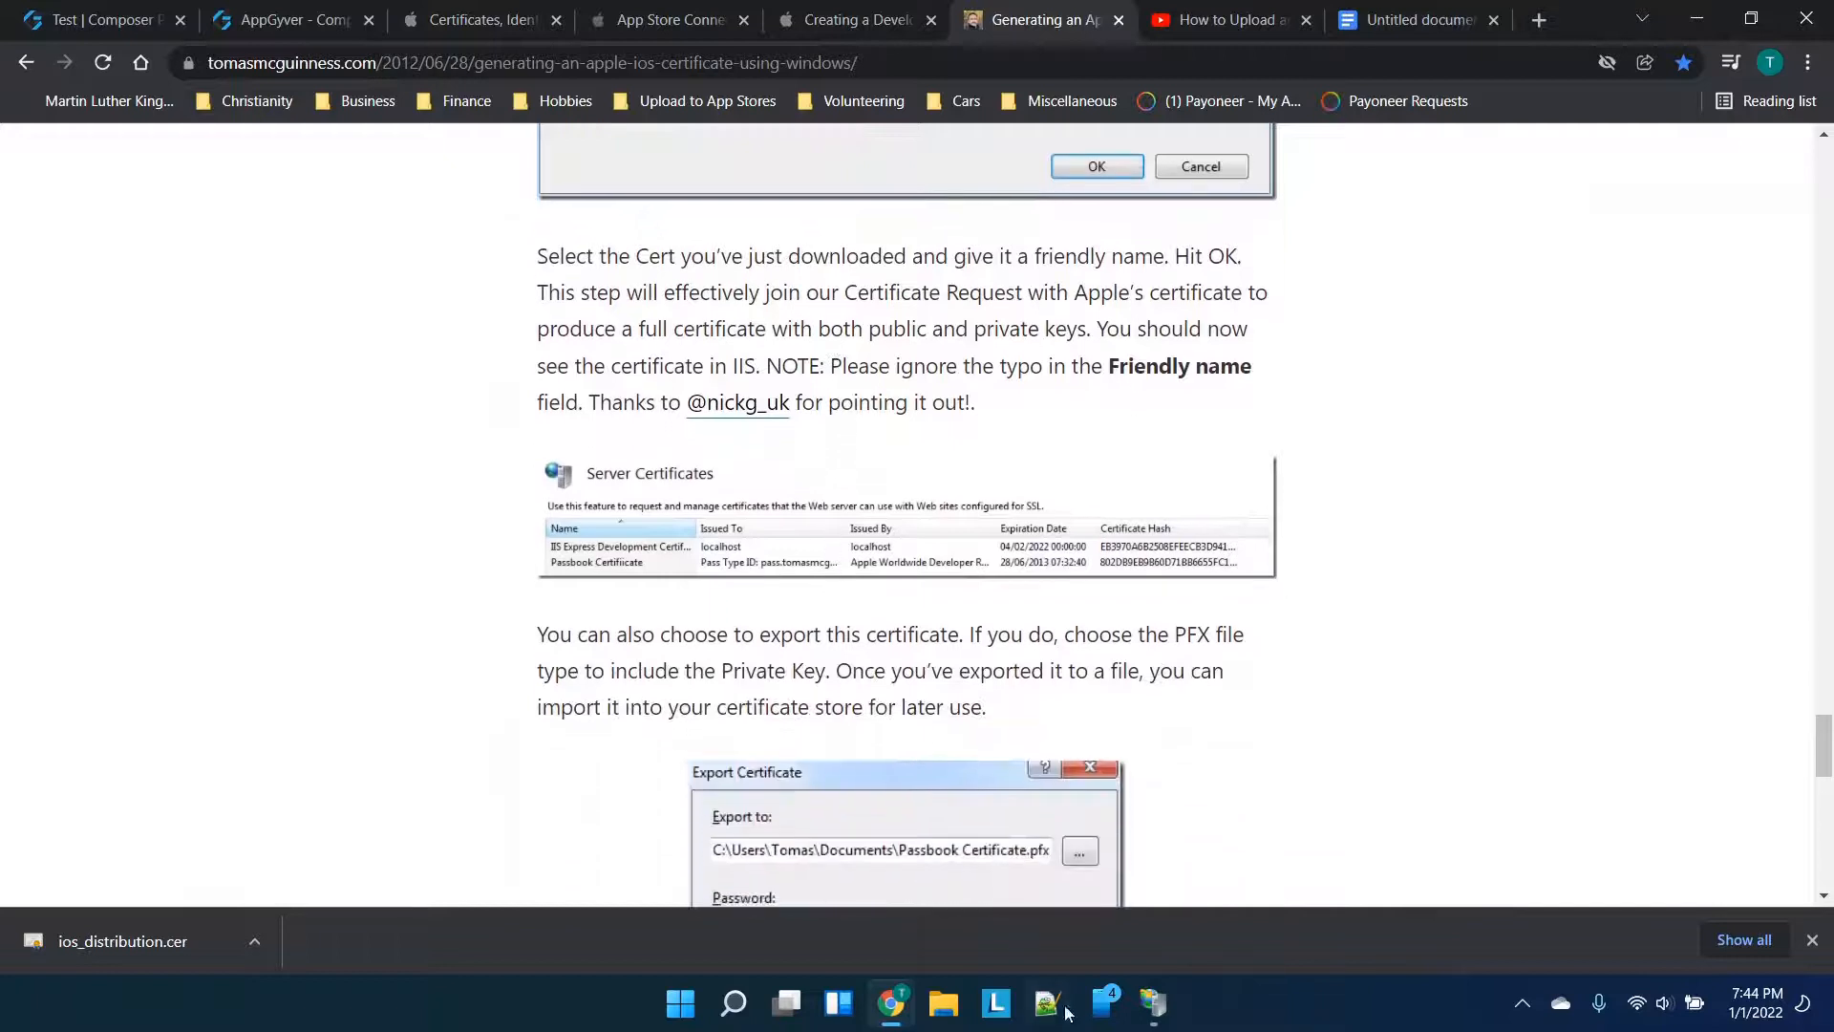
left_click(1151, 1006)
left_click(1080, 774)
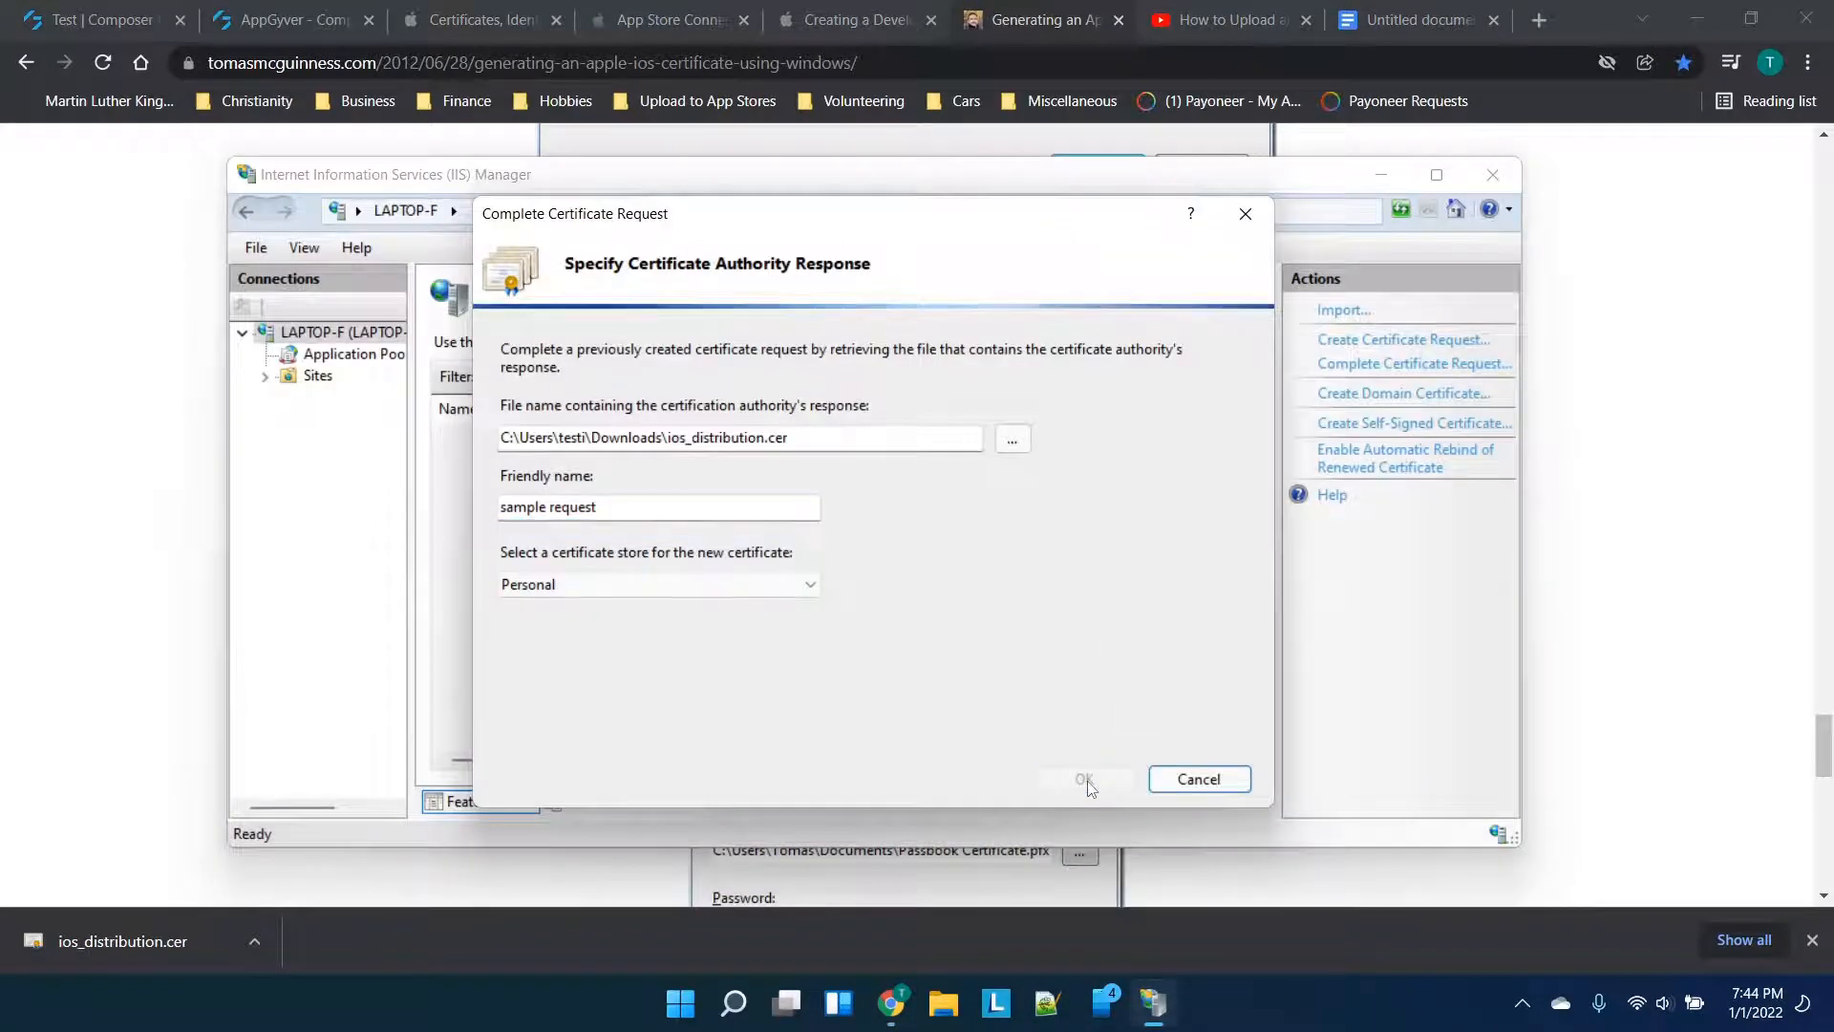
Read the tutorial's steps for exporting a password-protected PFX, then return to IIS Manager
left_click(61, 477)
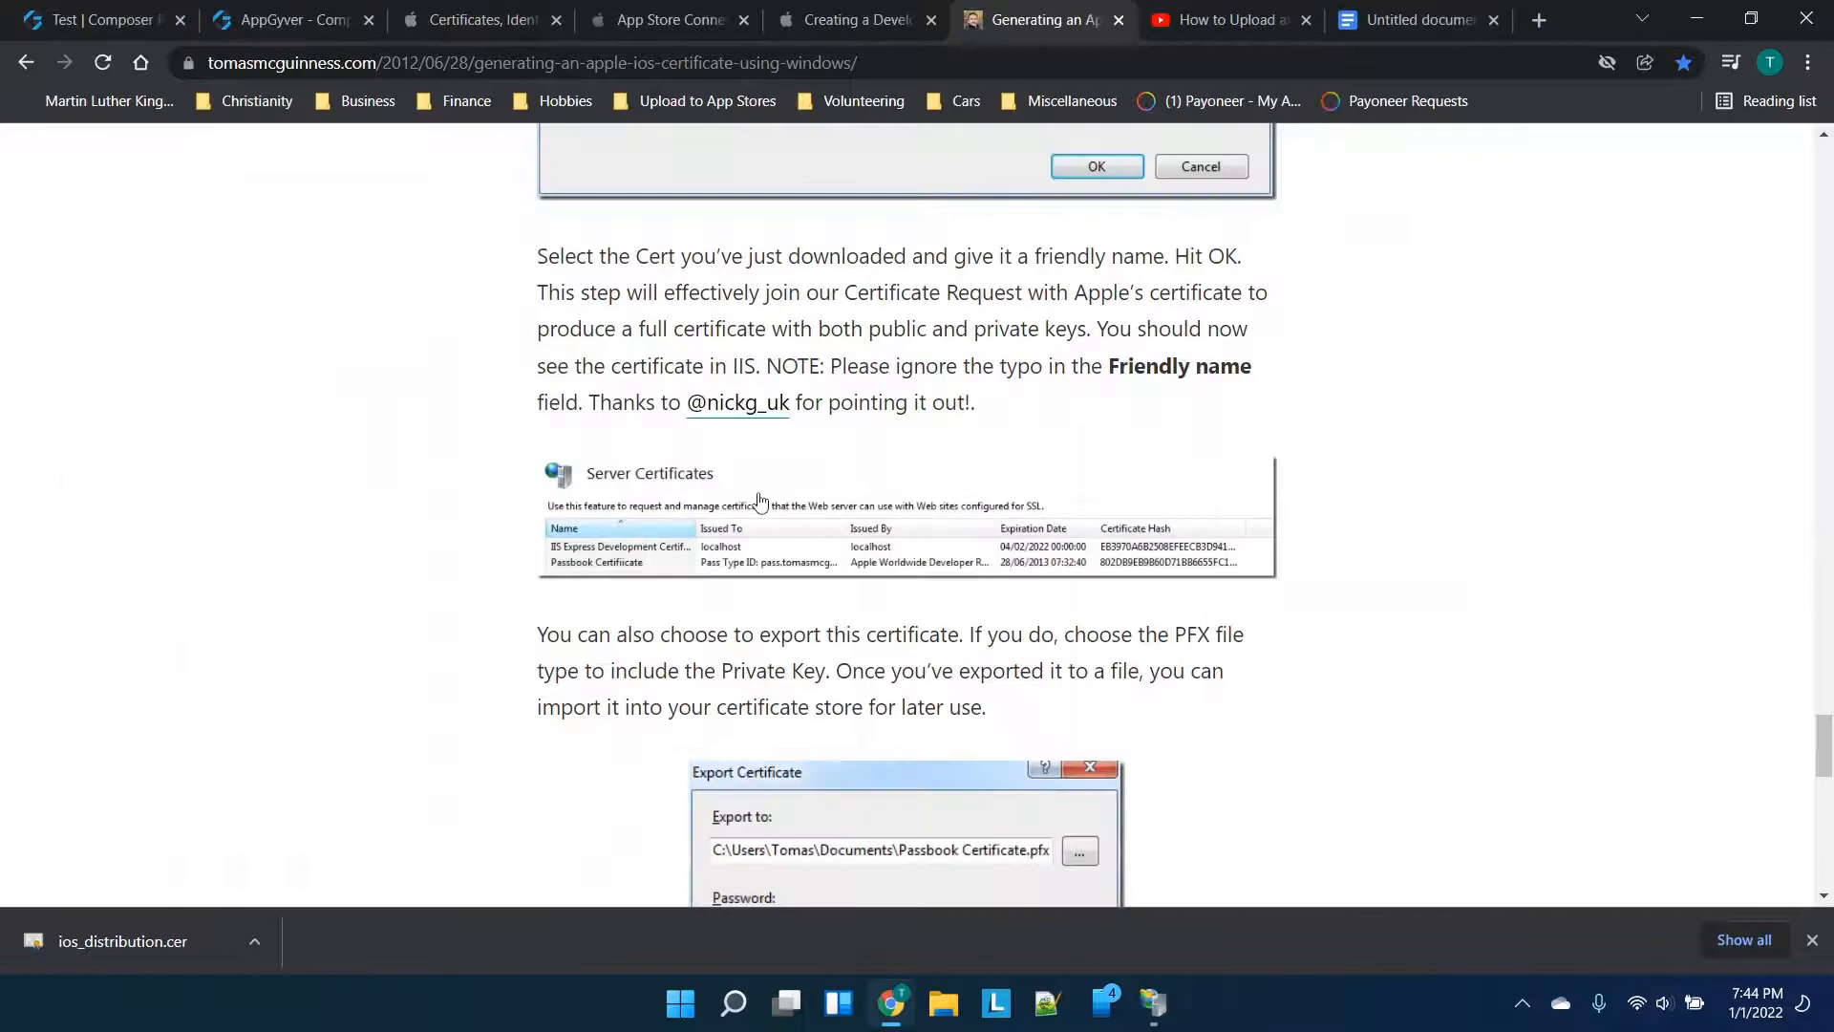
scroll(759, 502, "down", 2)
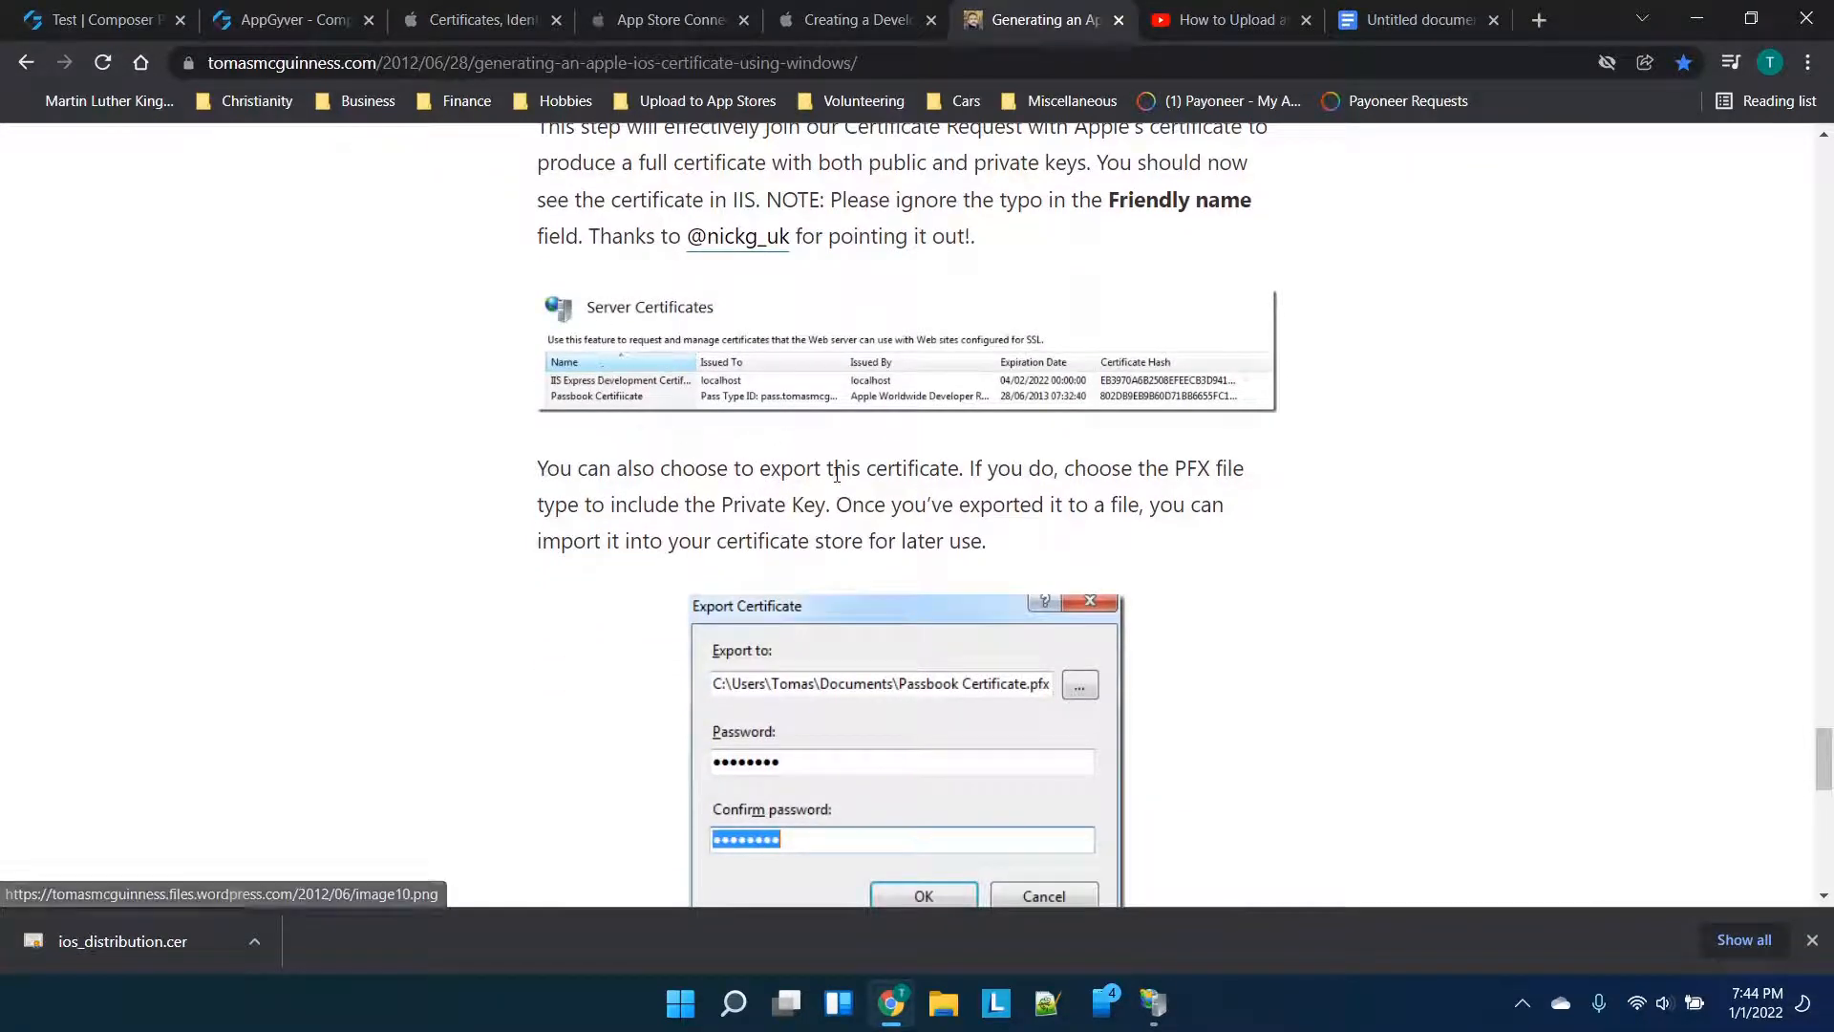
scroll(837, 474, "down", 1)
scroll(836, 475, "down", 1)
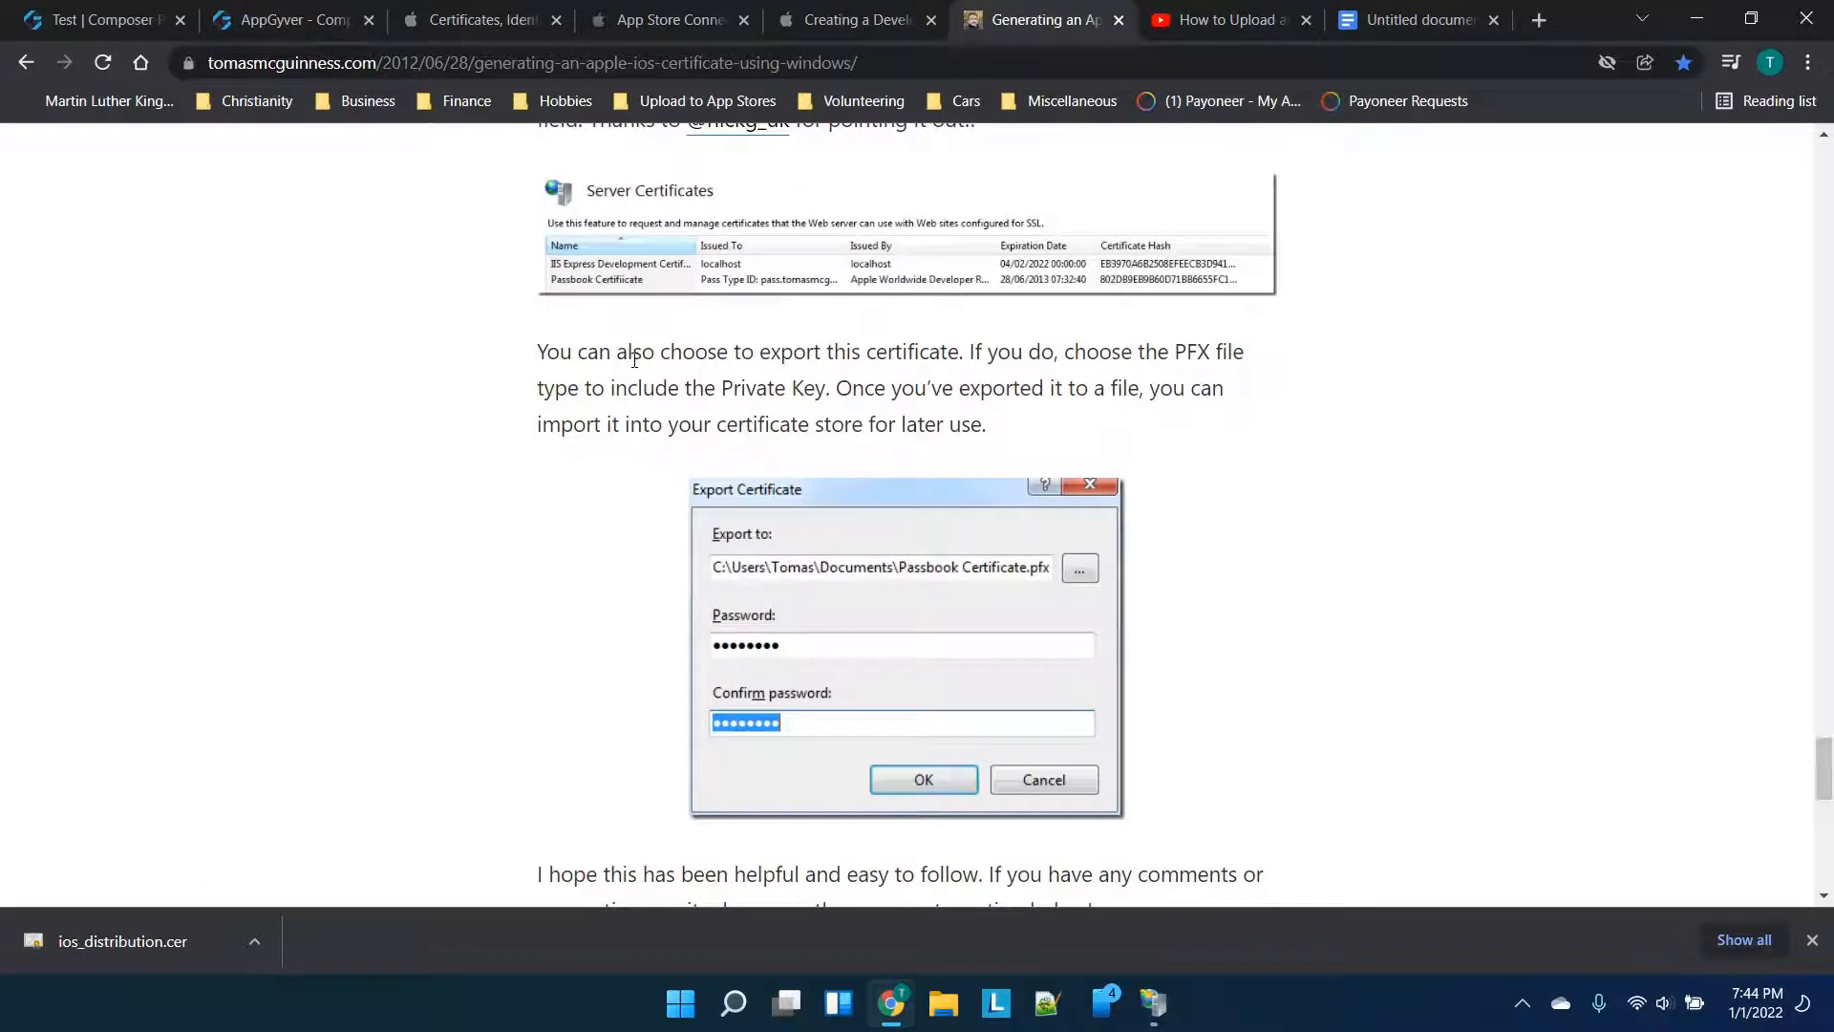
scroll(634, 360, "down", 1)
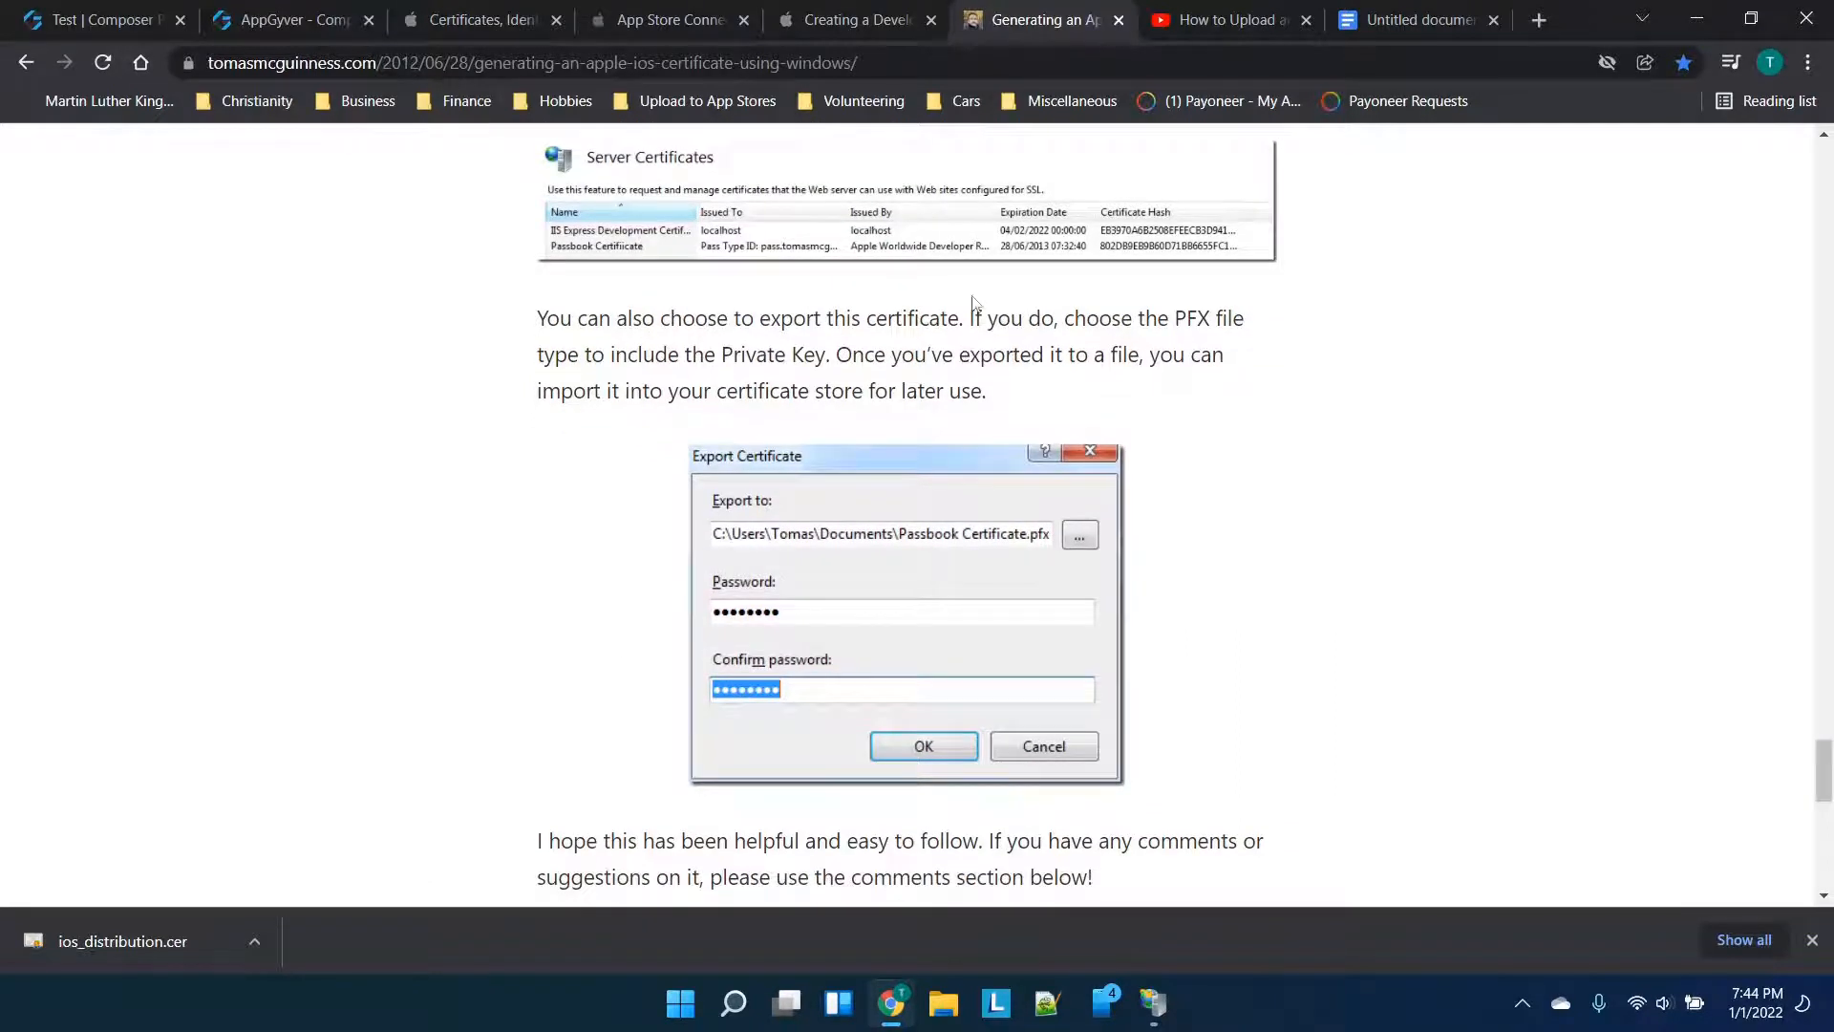
scroll(1138, 405, "up", 3)
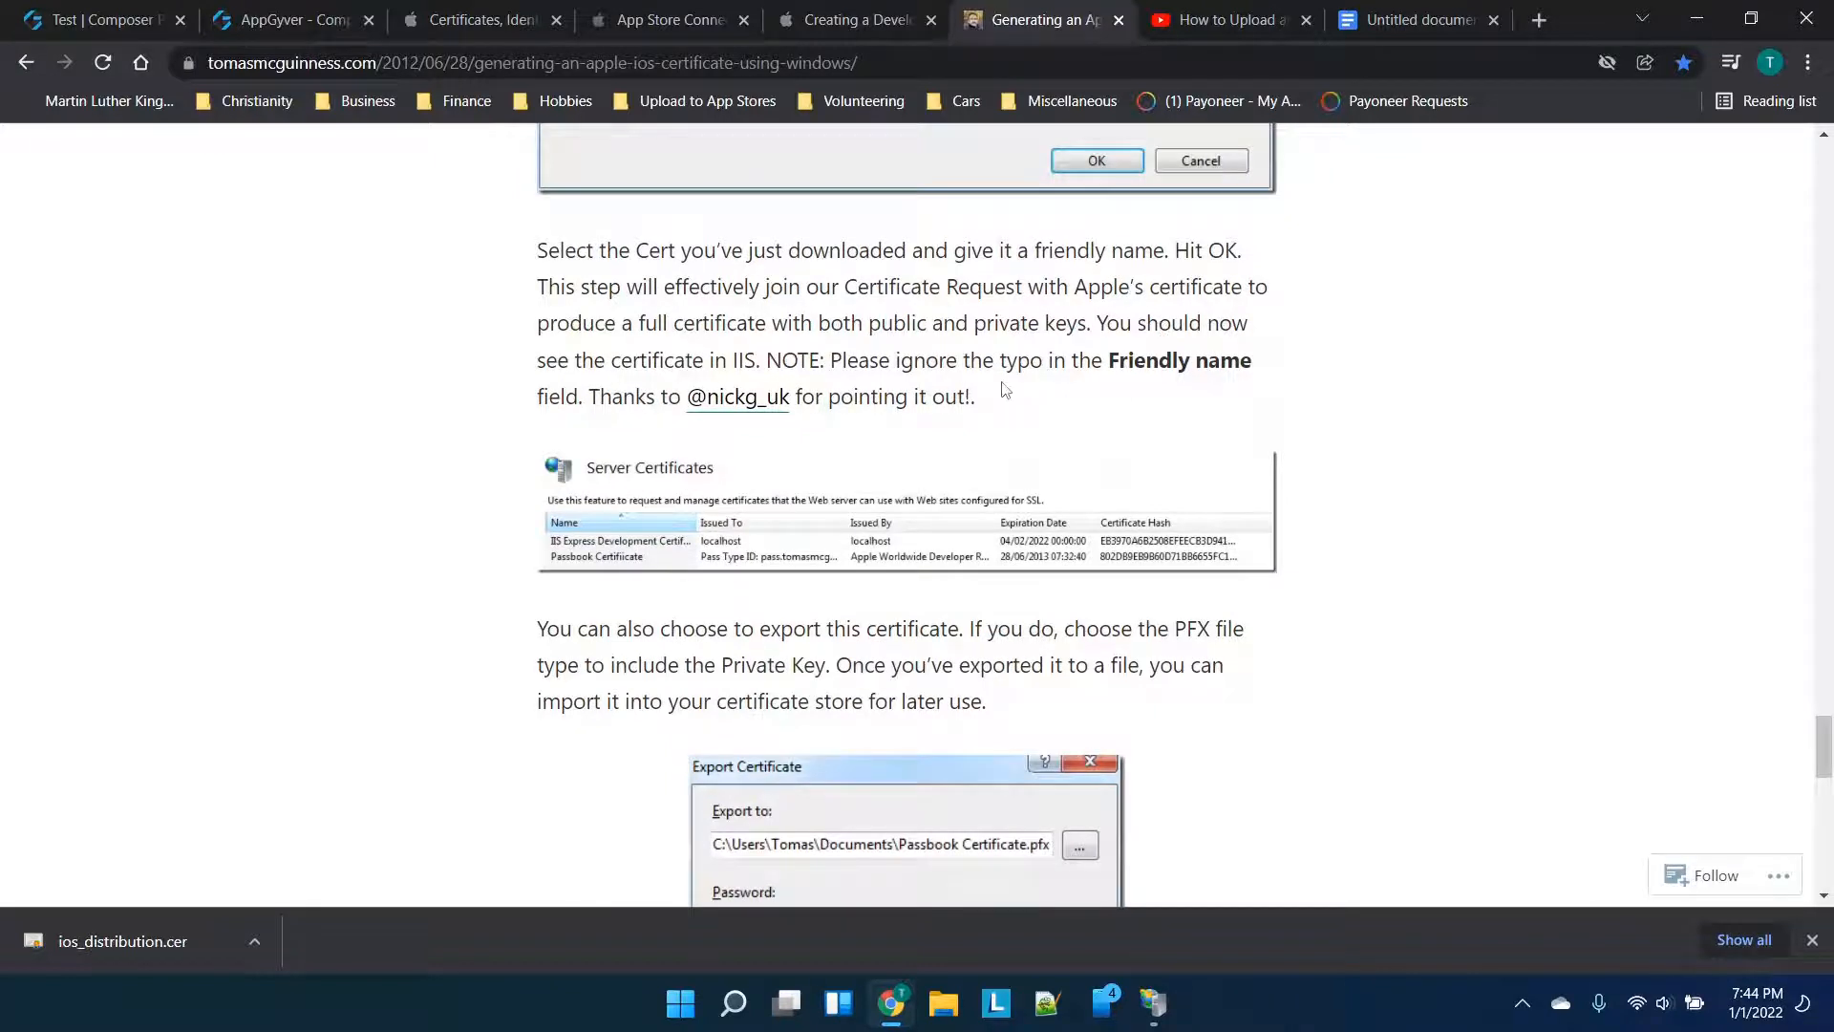
scroll(1059, 403, "down", 2)
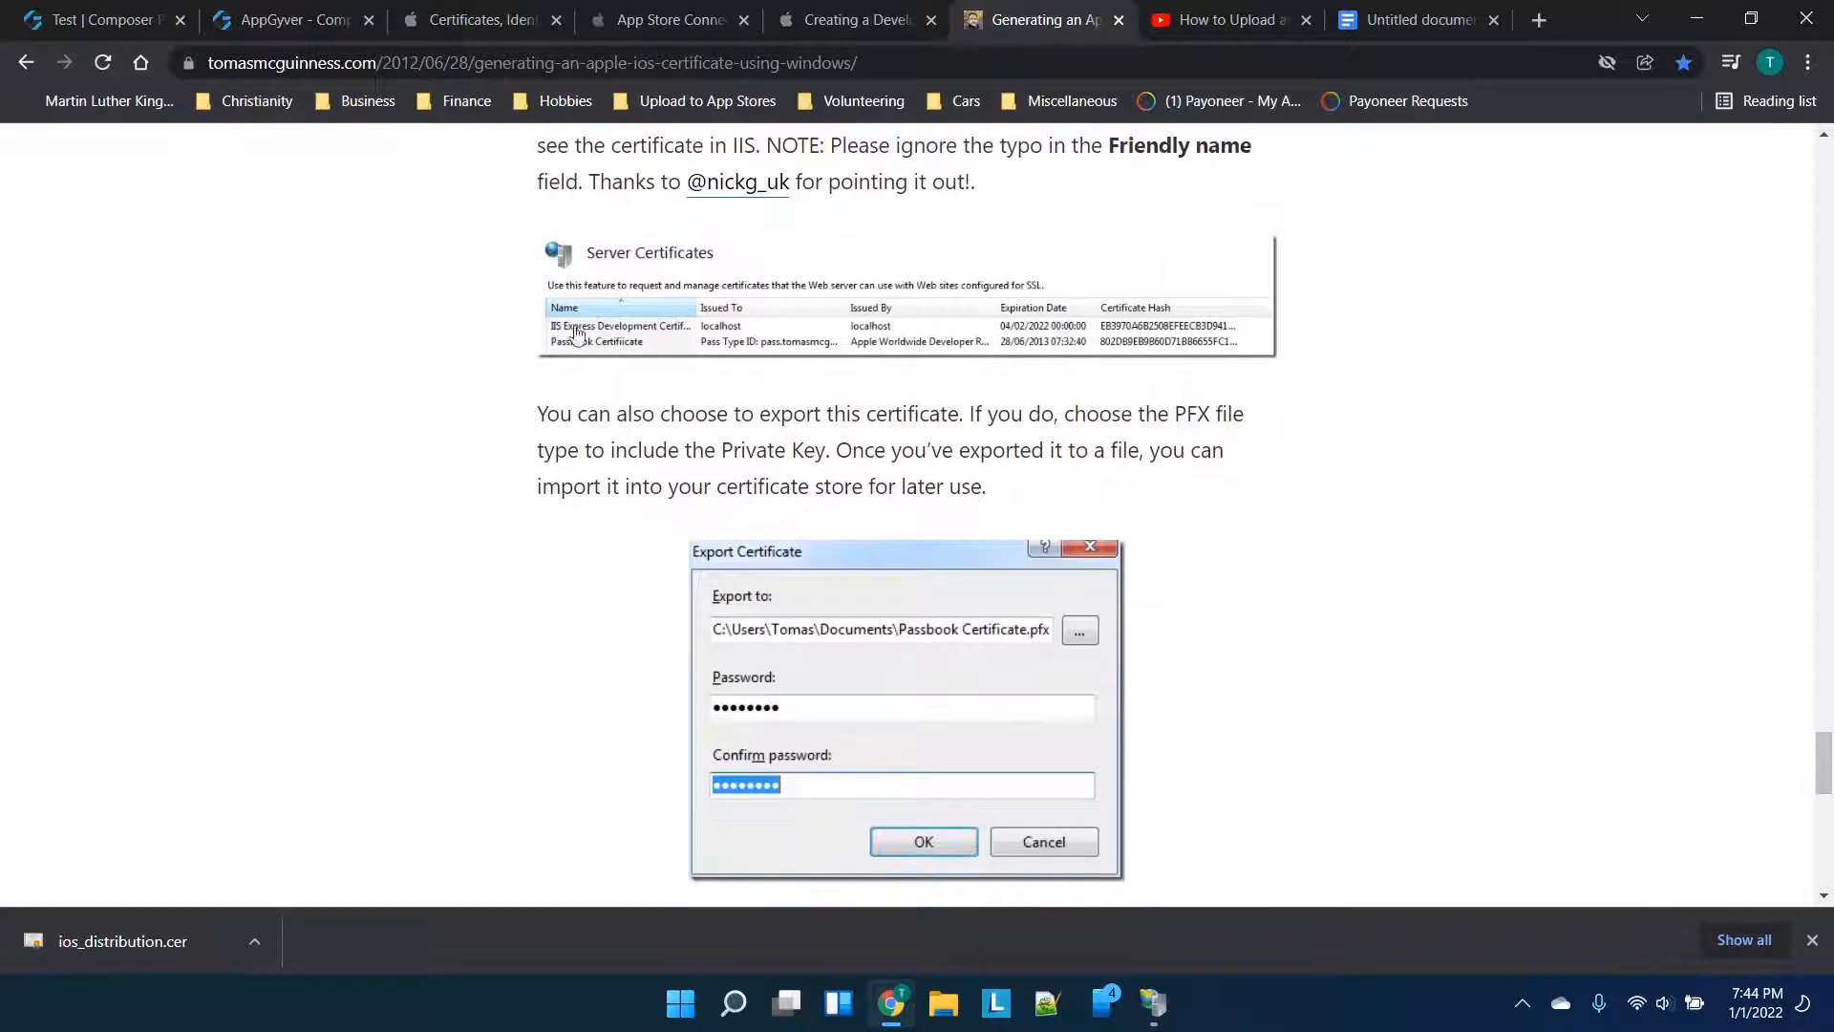
scroll(604, 346, "down", 1)
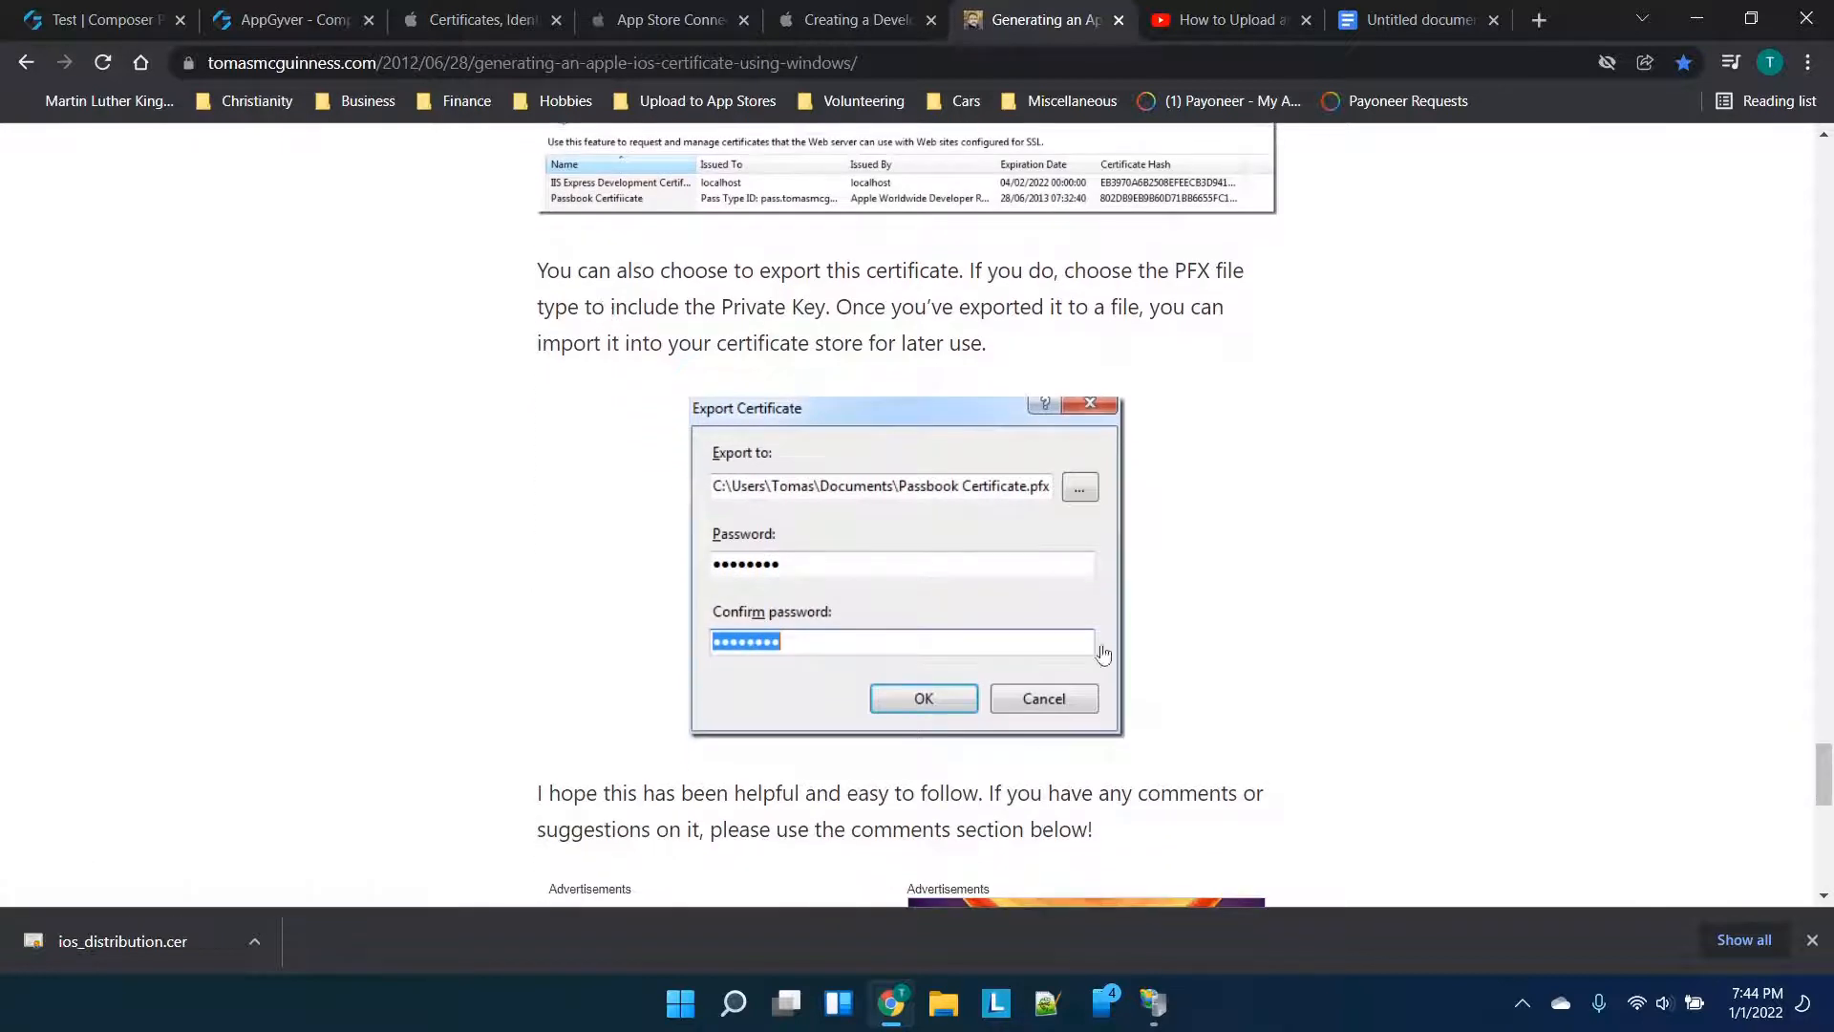
left_click(1153, 1002)
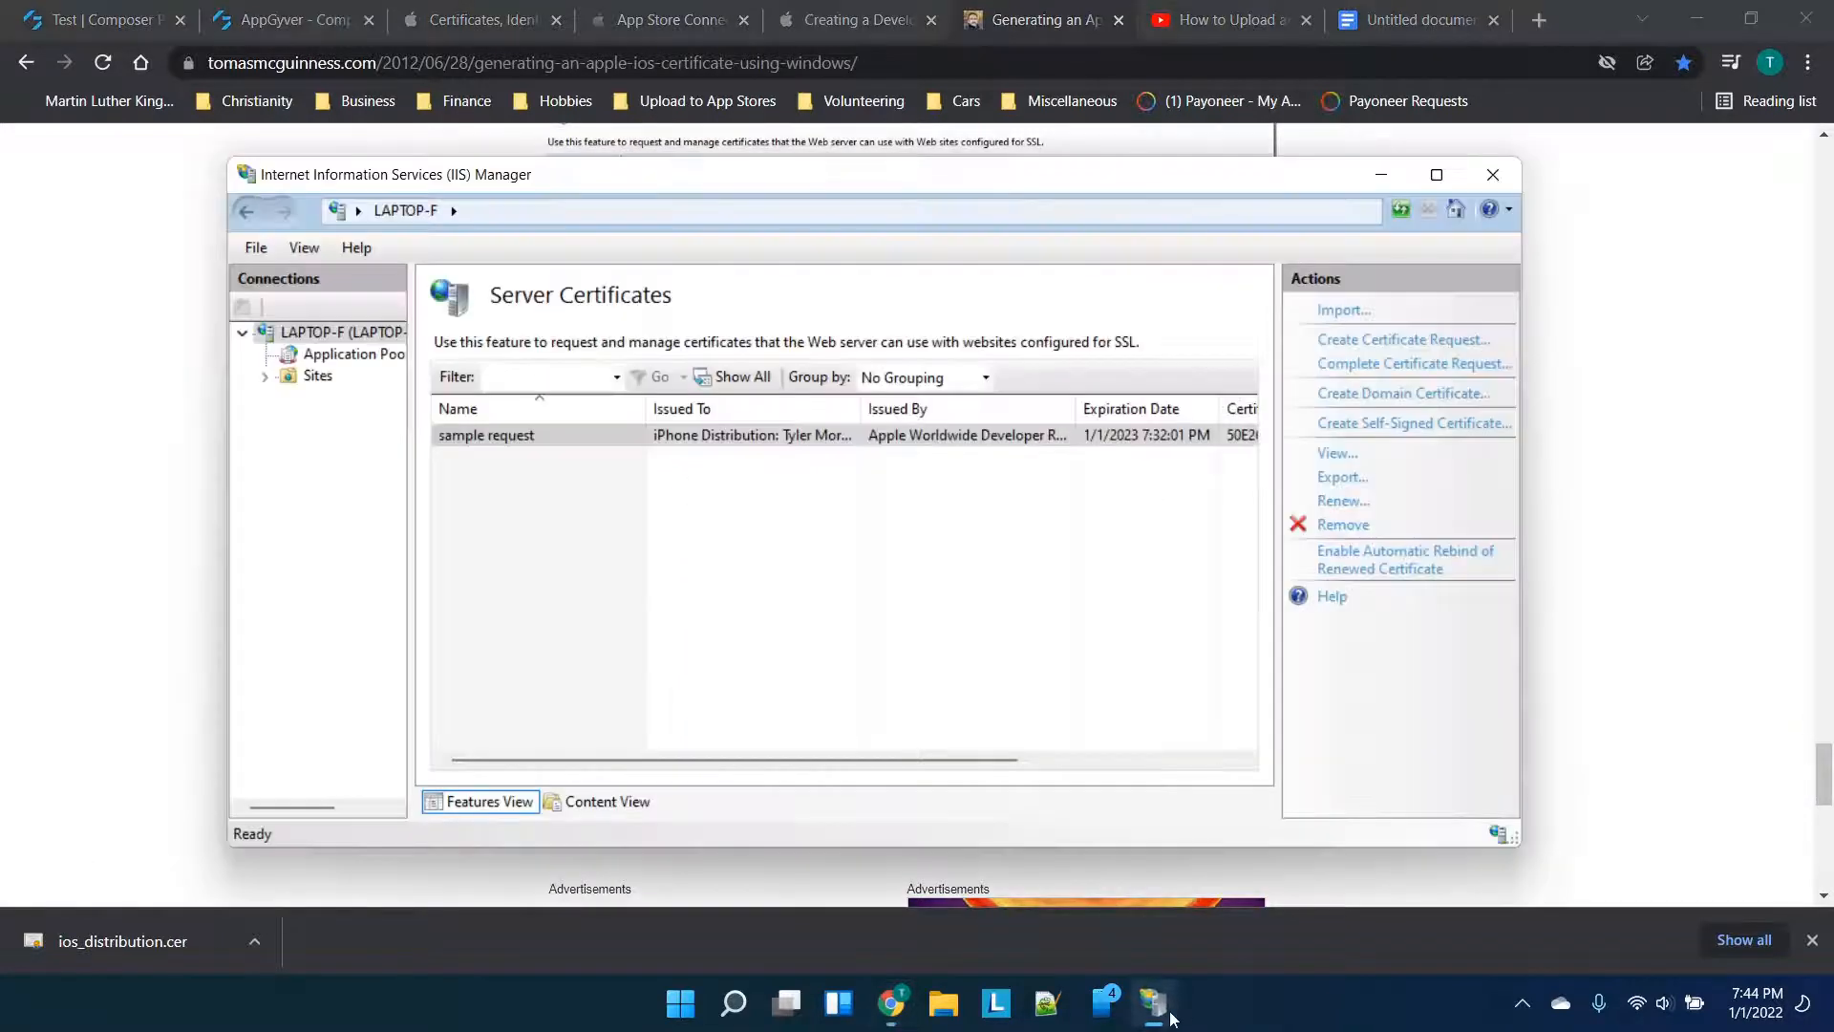
Export the 'sample request' certificate to final.pfx in the Downloads folder
left_click(1209, 441)
left_click(1338, 477)
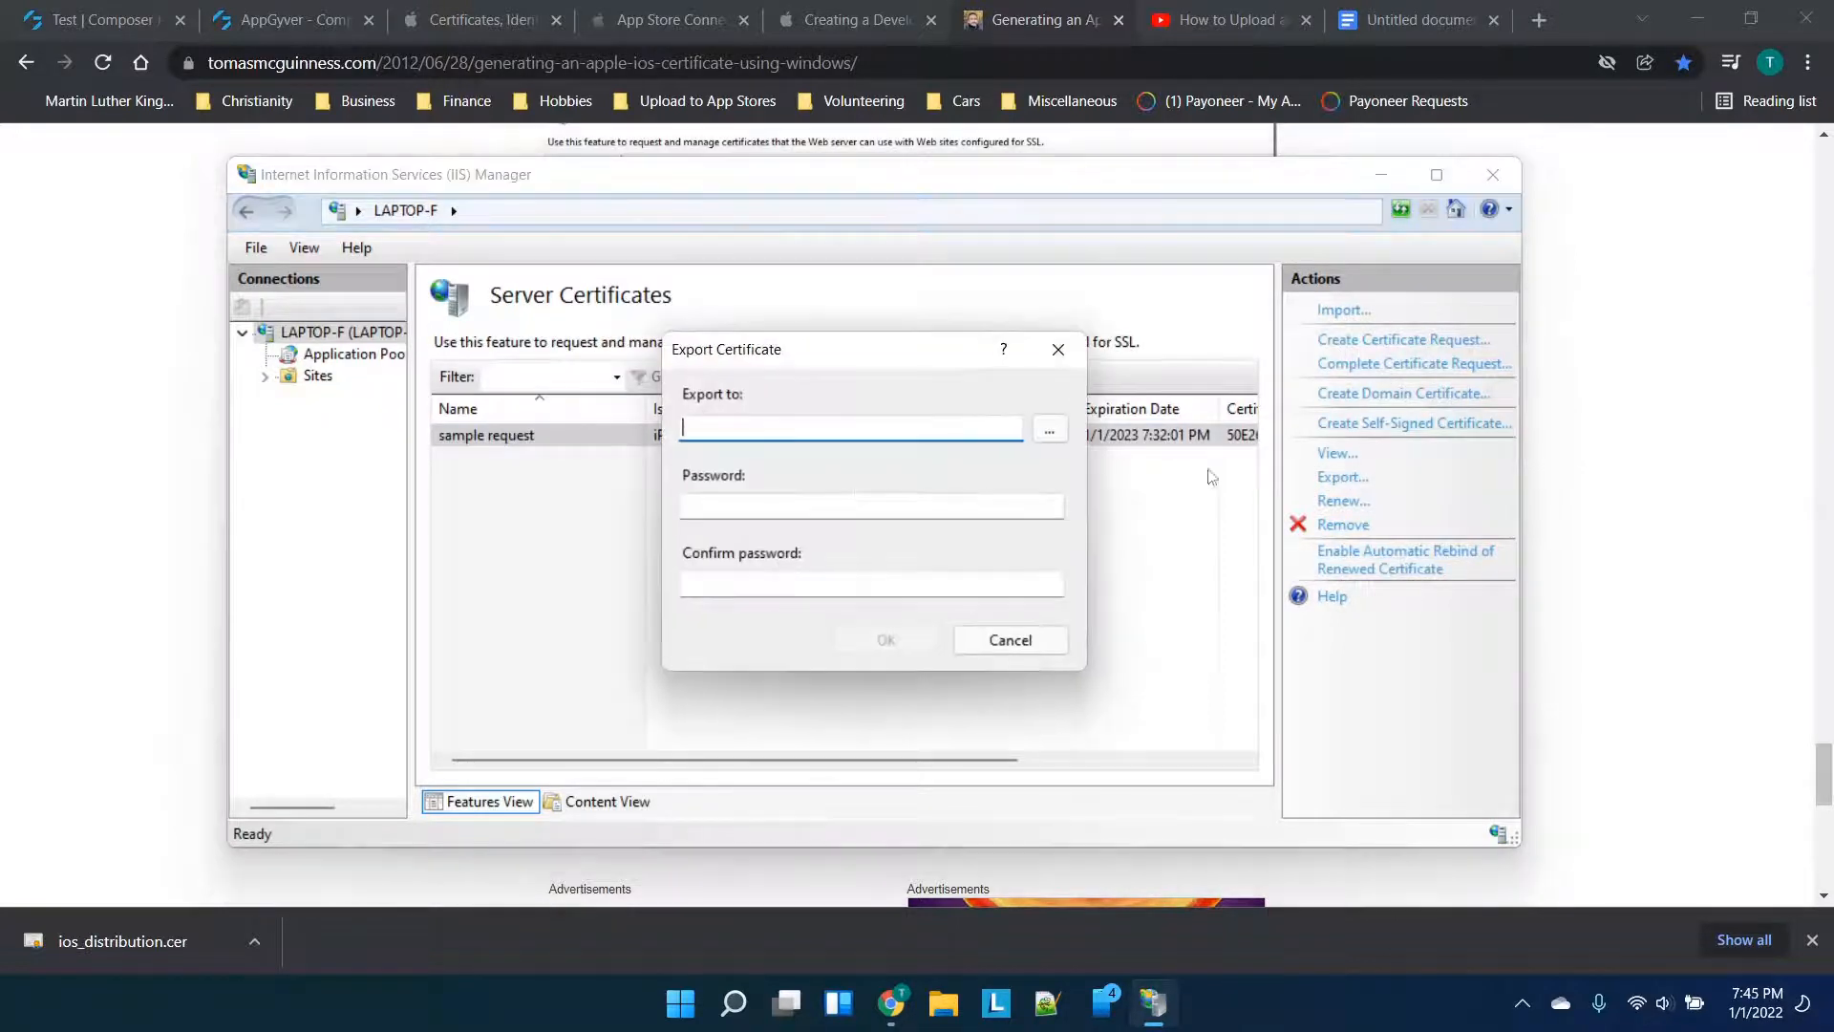
left_click(1046, 427)
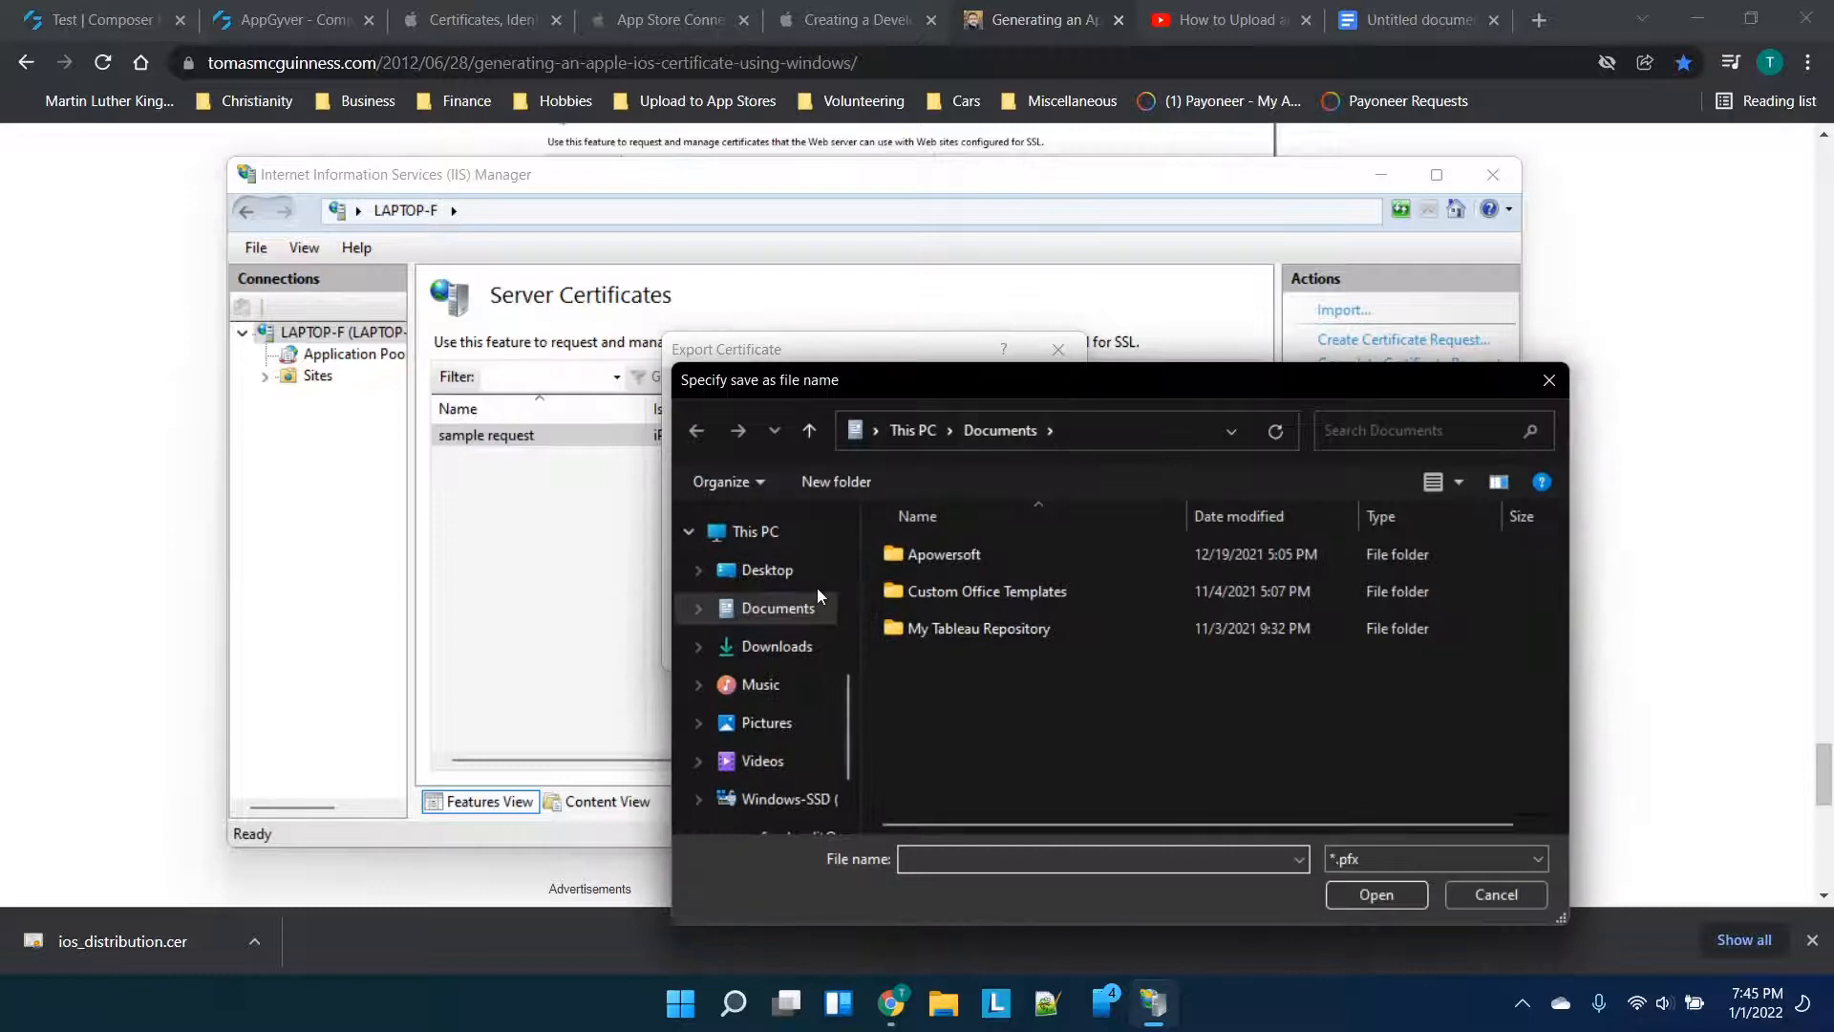
left_click(776, 647)
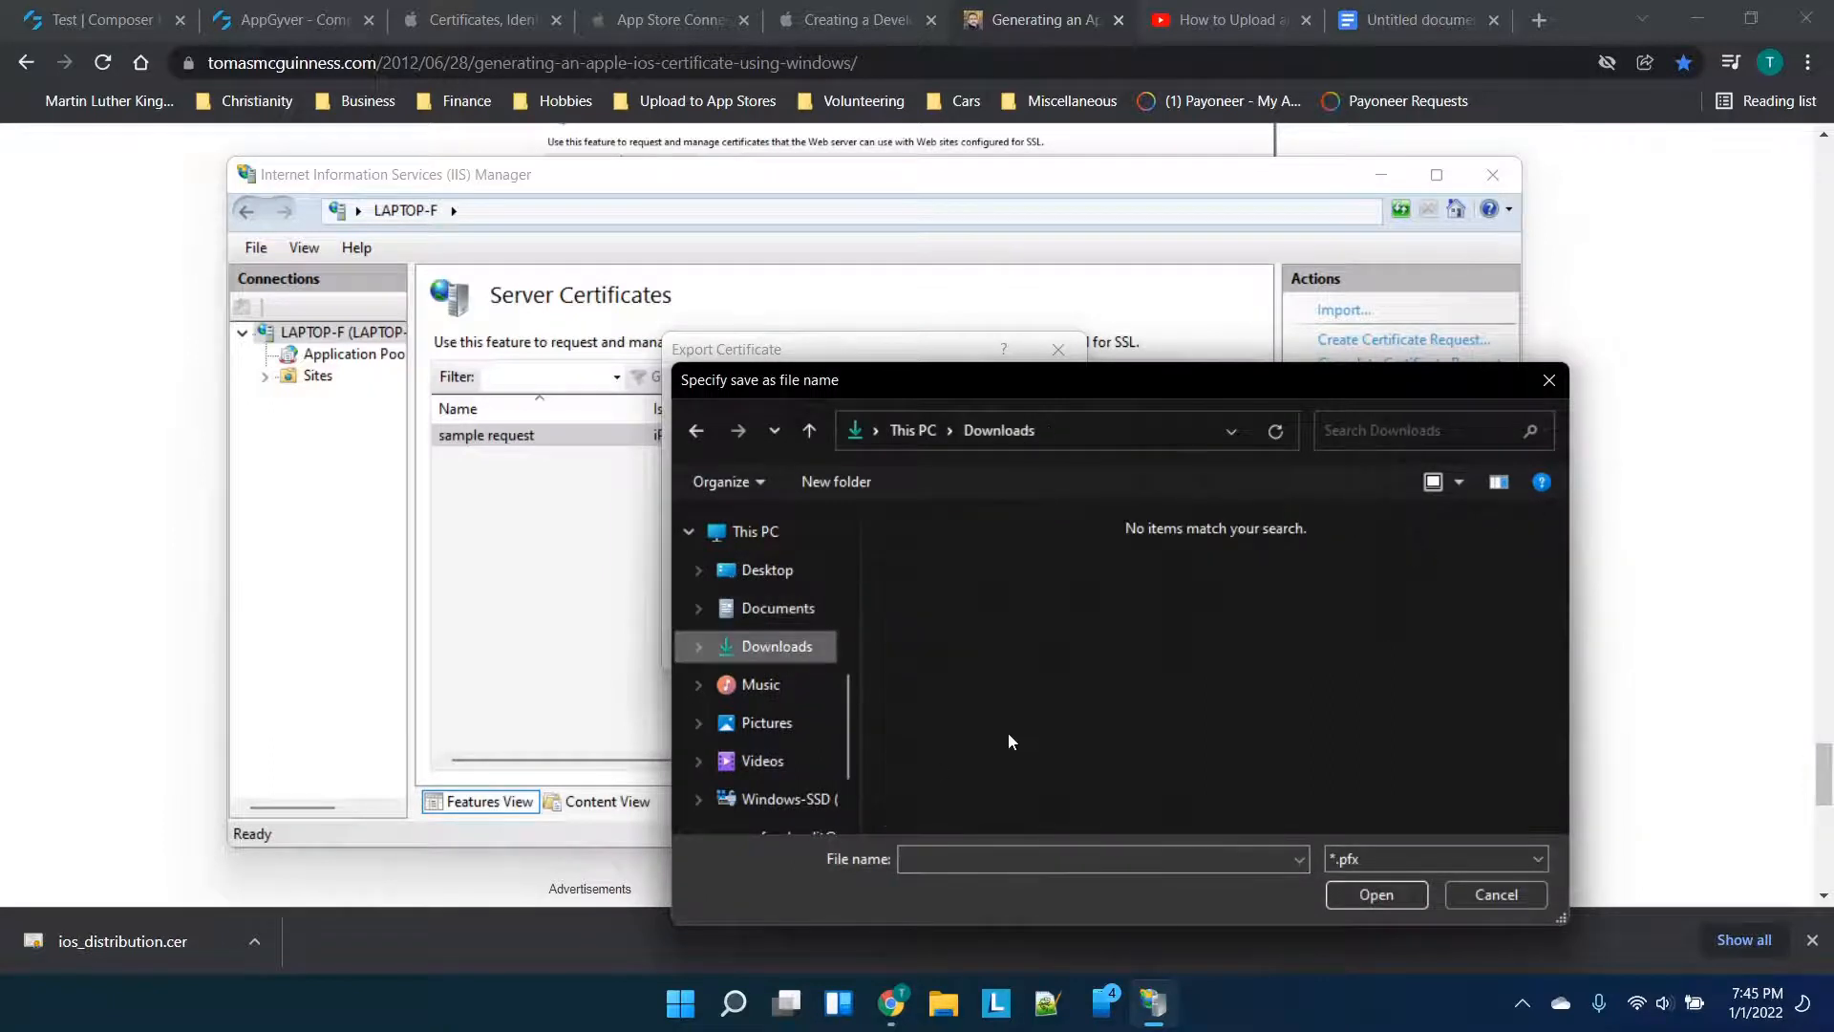
left_click(986, 852)
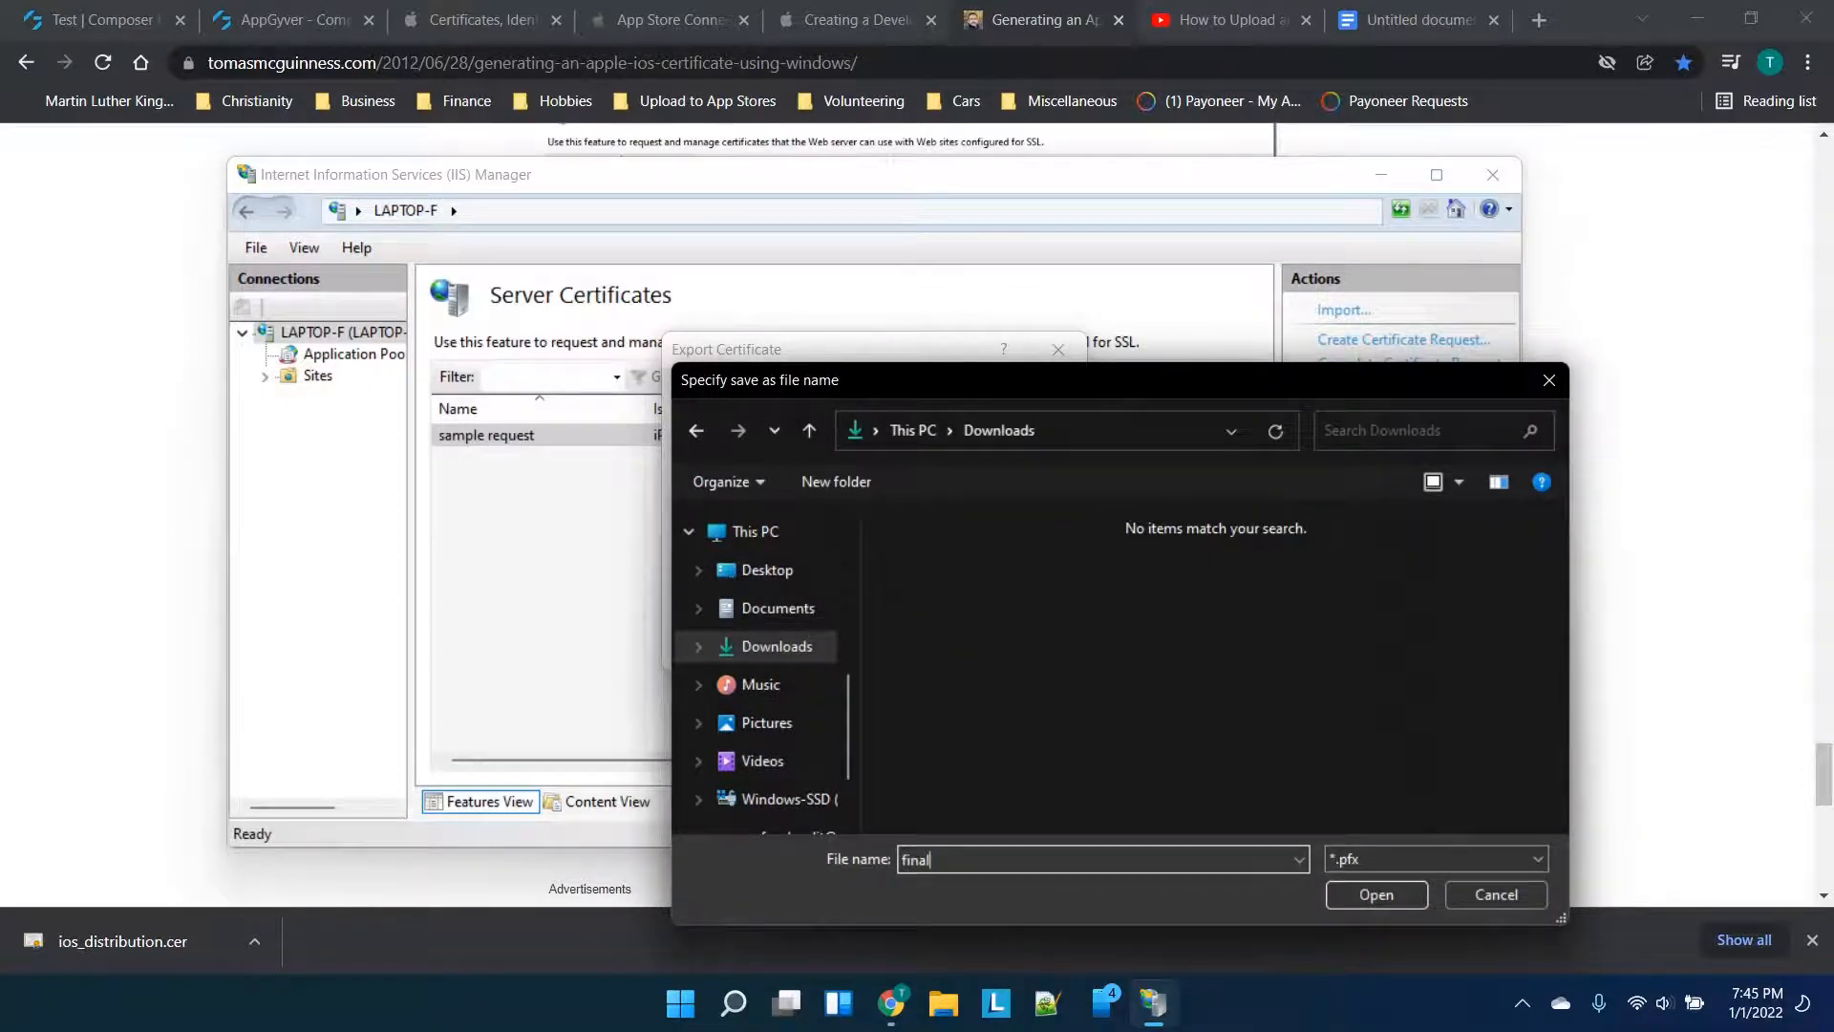
left_click(1366, 898)
Enter and confirm the export password, then finish the export
left_click(883, 514)
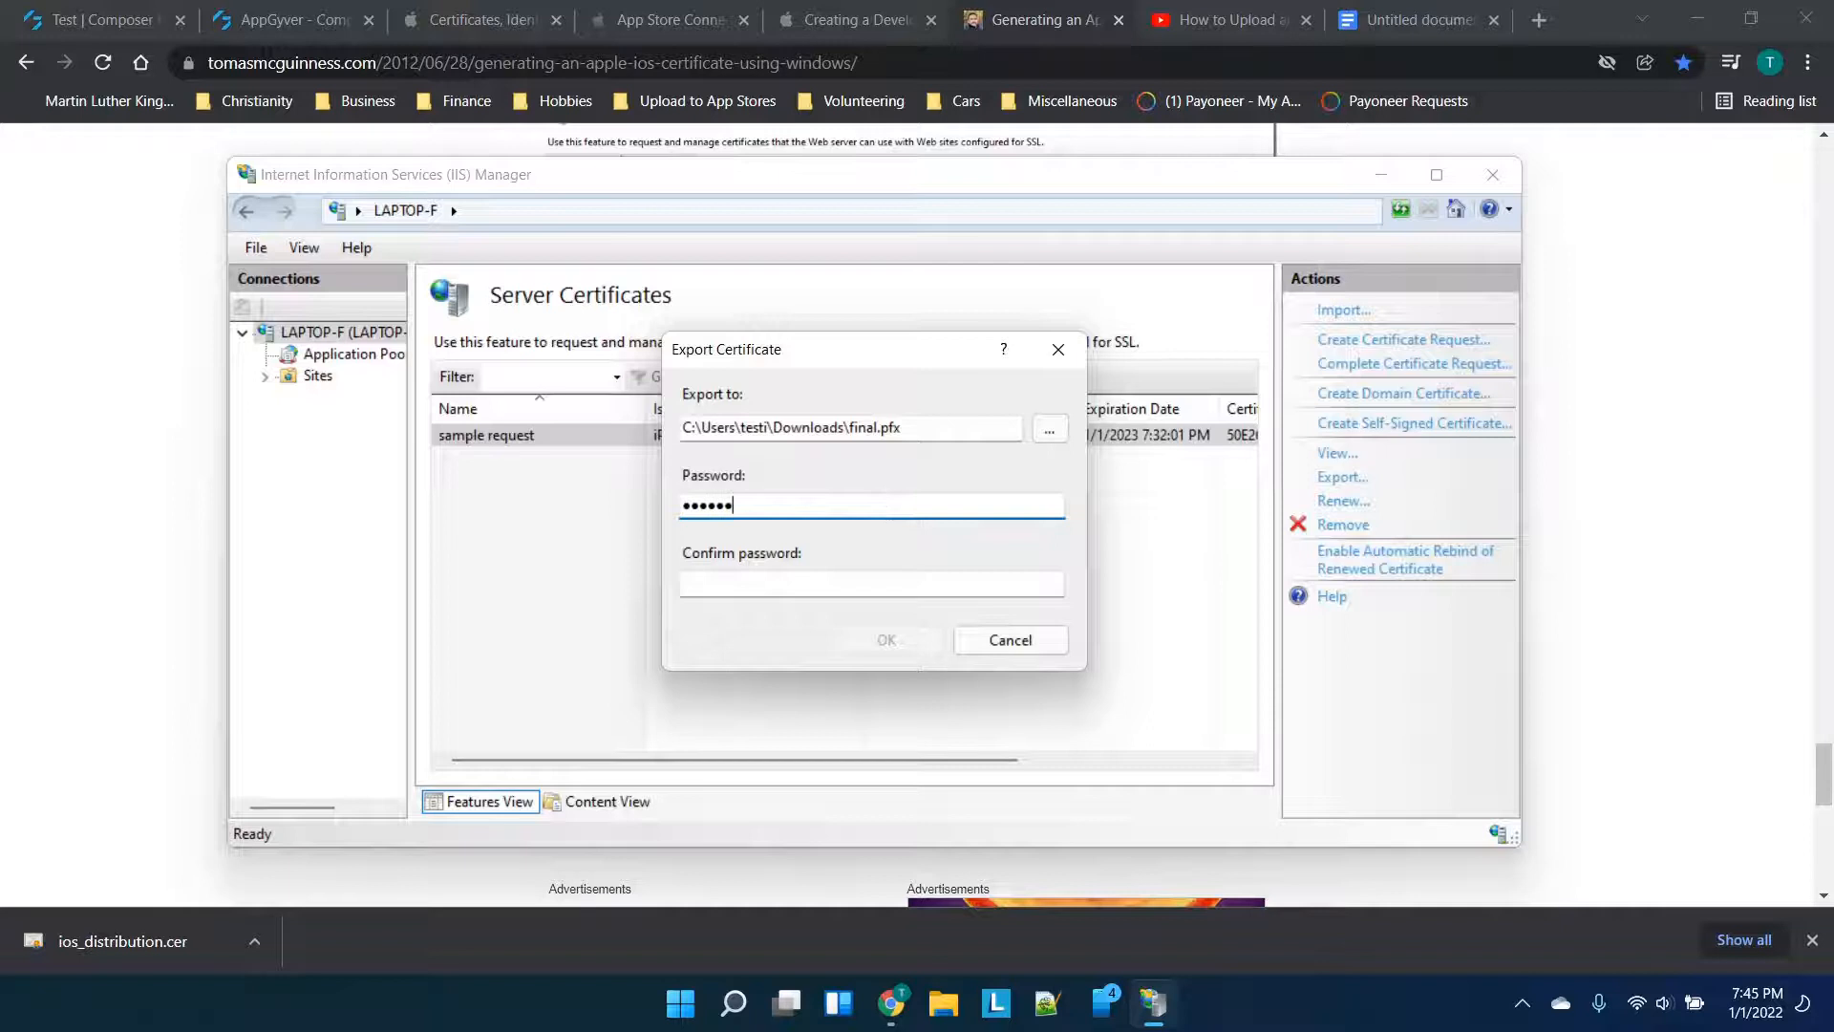
left_click(807, 590)
type("•••••••")
key("ctrl+a")
type("•••••••")
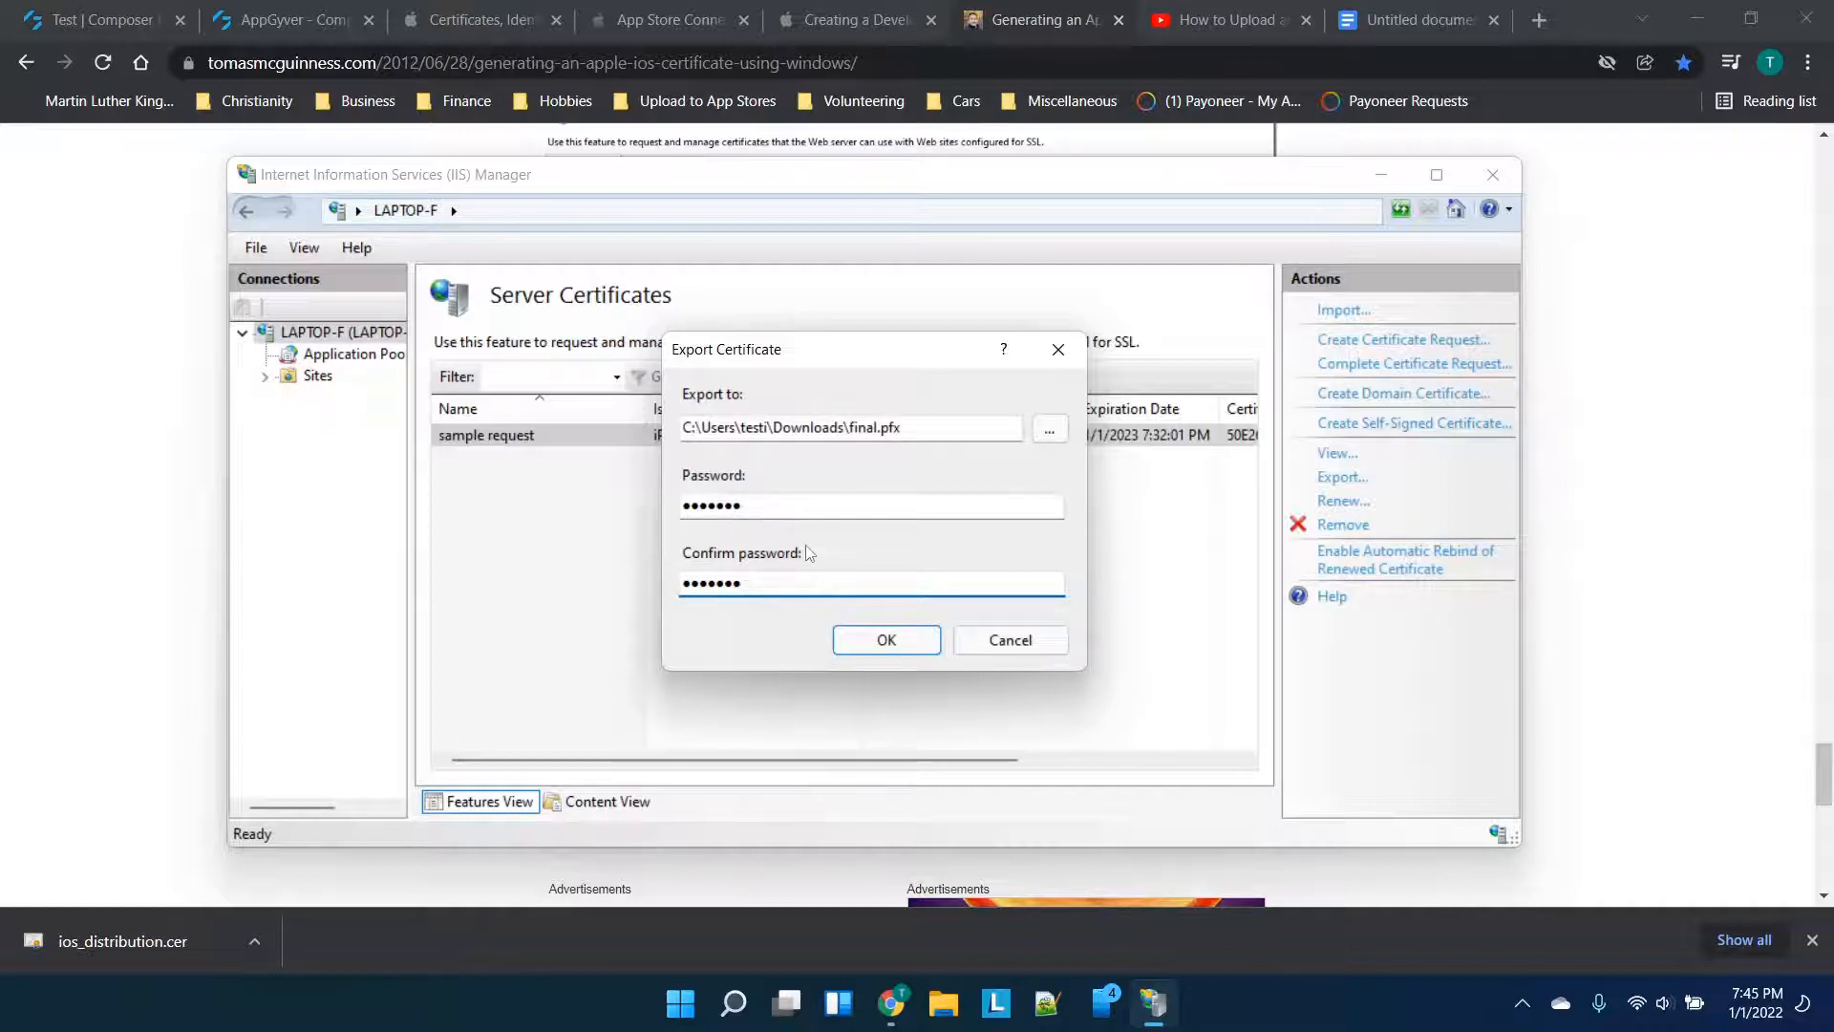
left_click(915, 646)
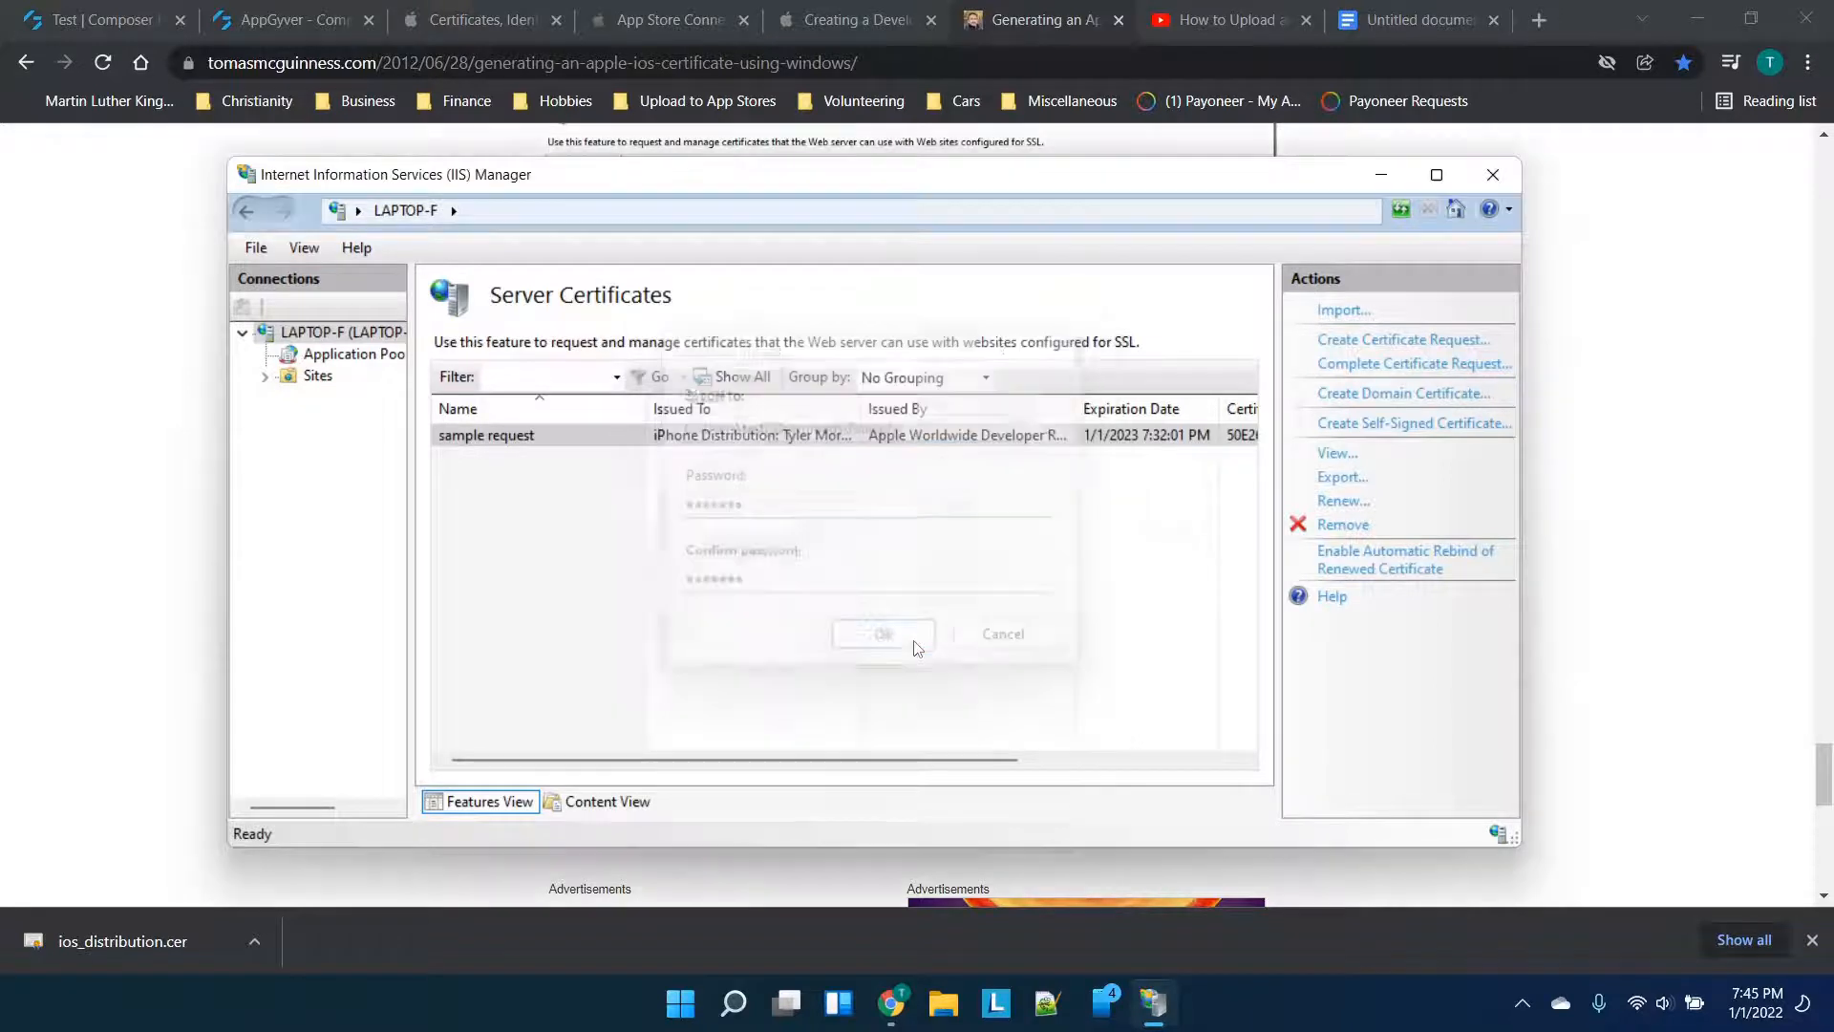
Bring the Chrome tutorial's export-certificate section in front of IIS Manager
left_click(177, 495)
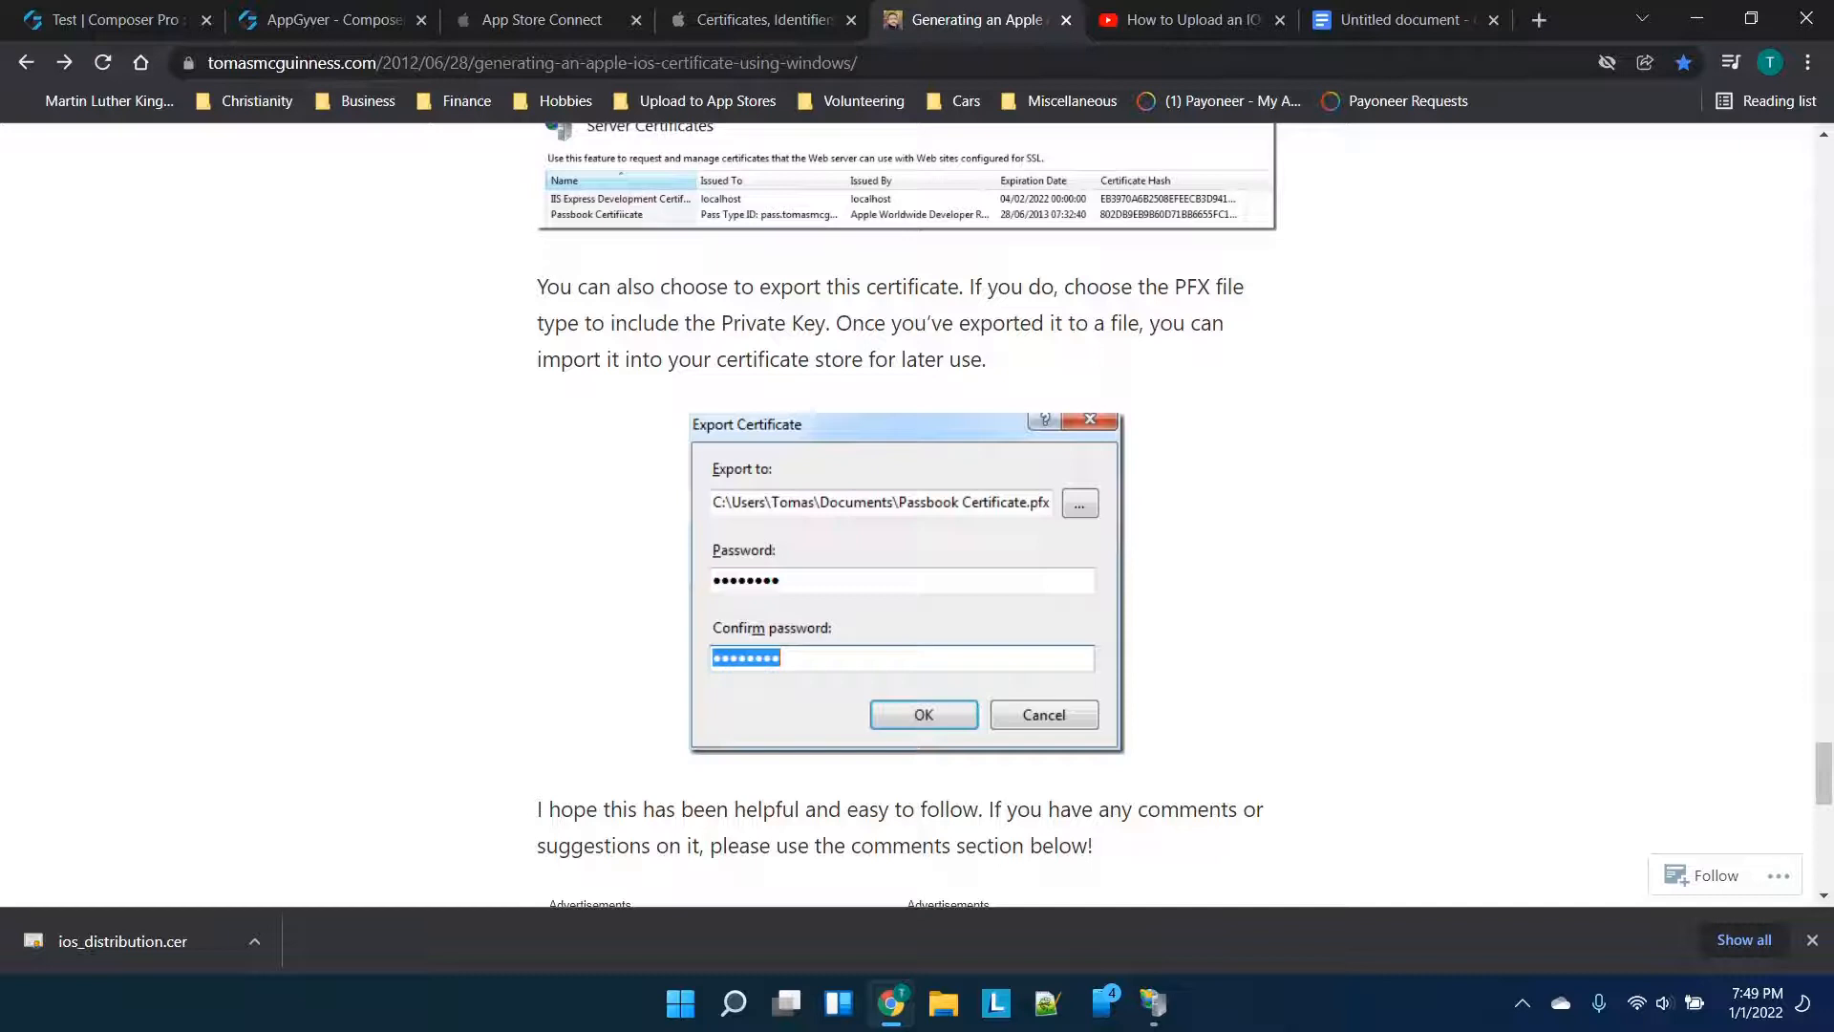
Restart the New App form, find its Bundle ID list empty, and go register an identifier
left_click(484, 9)
left_click(273, 268)
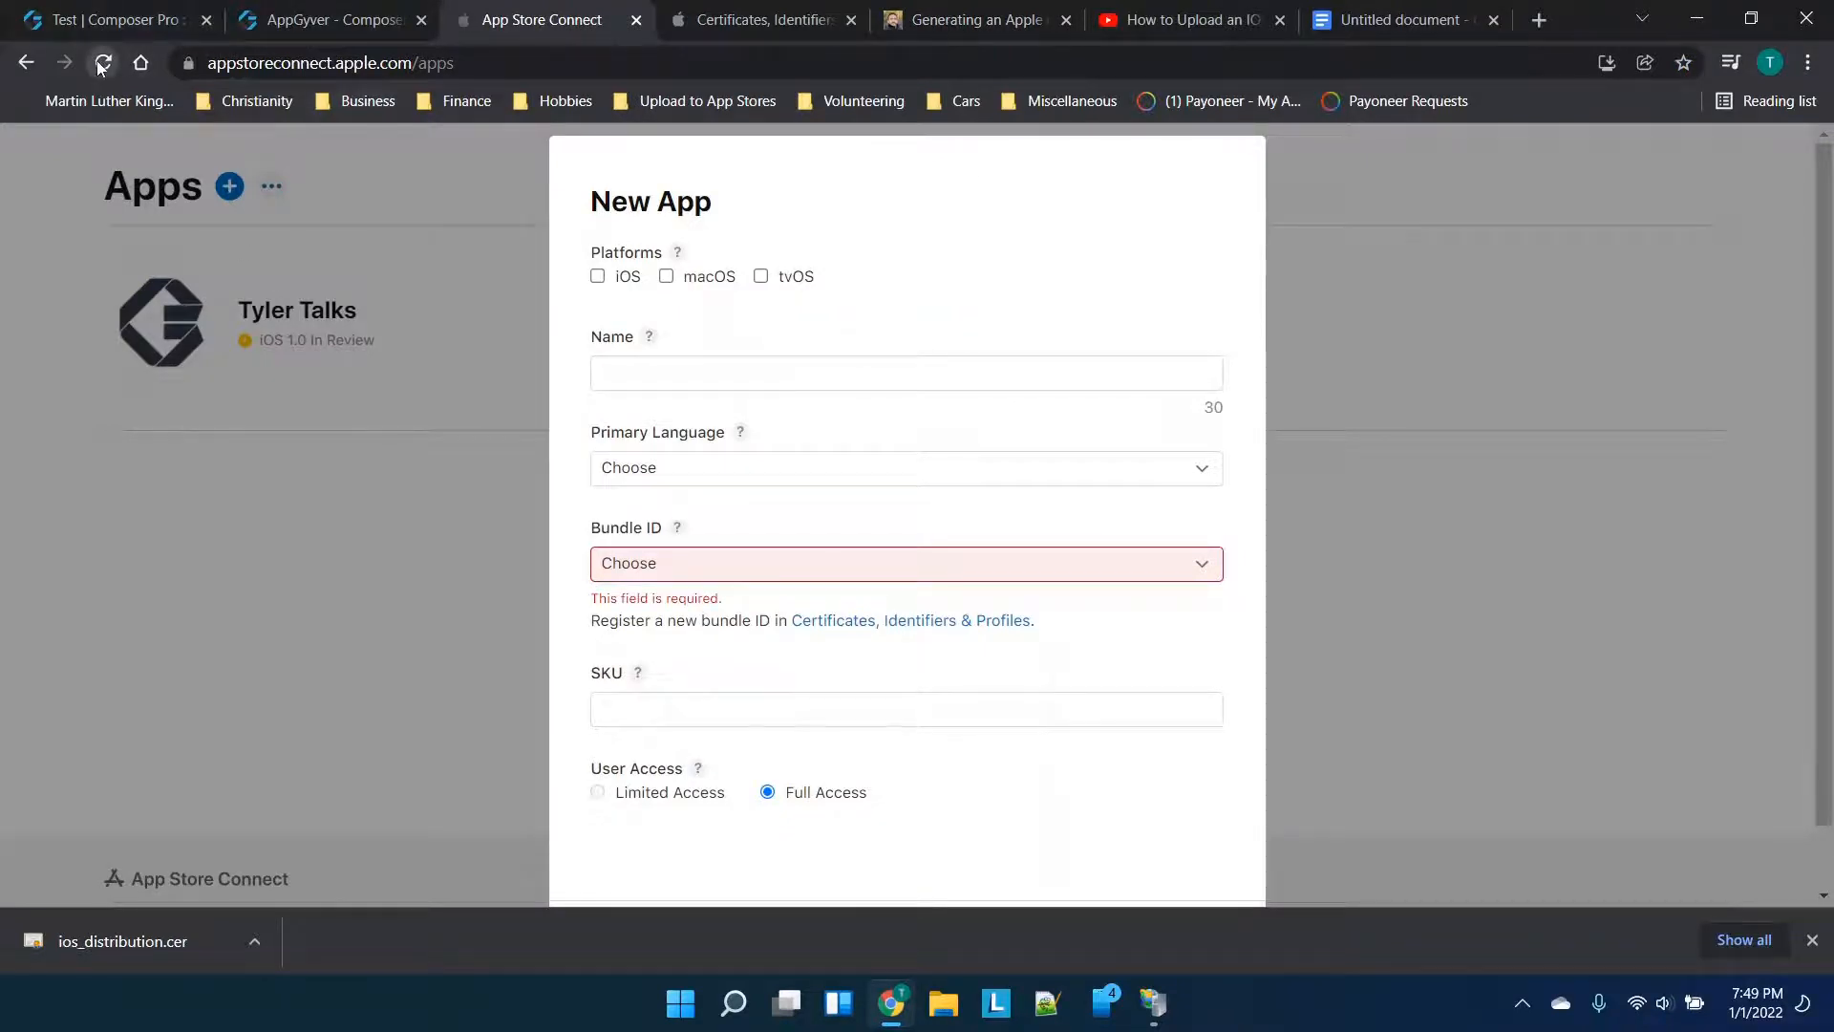
scroll(1046, 411, "down", 1)
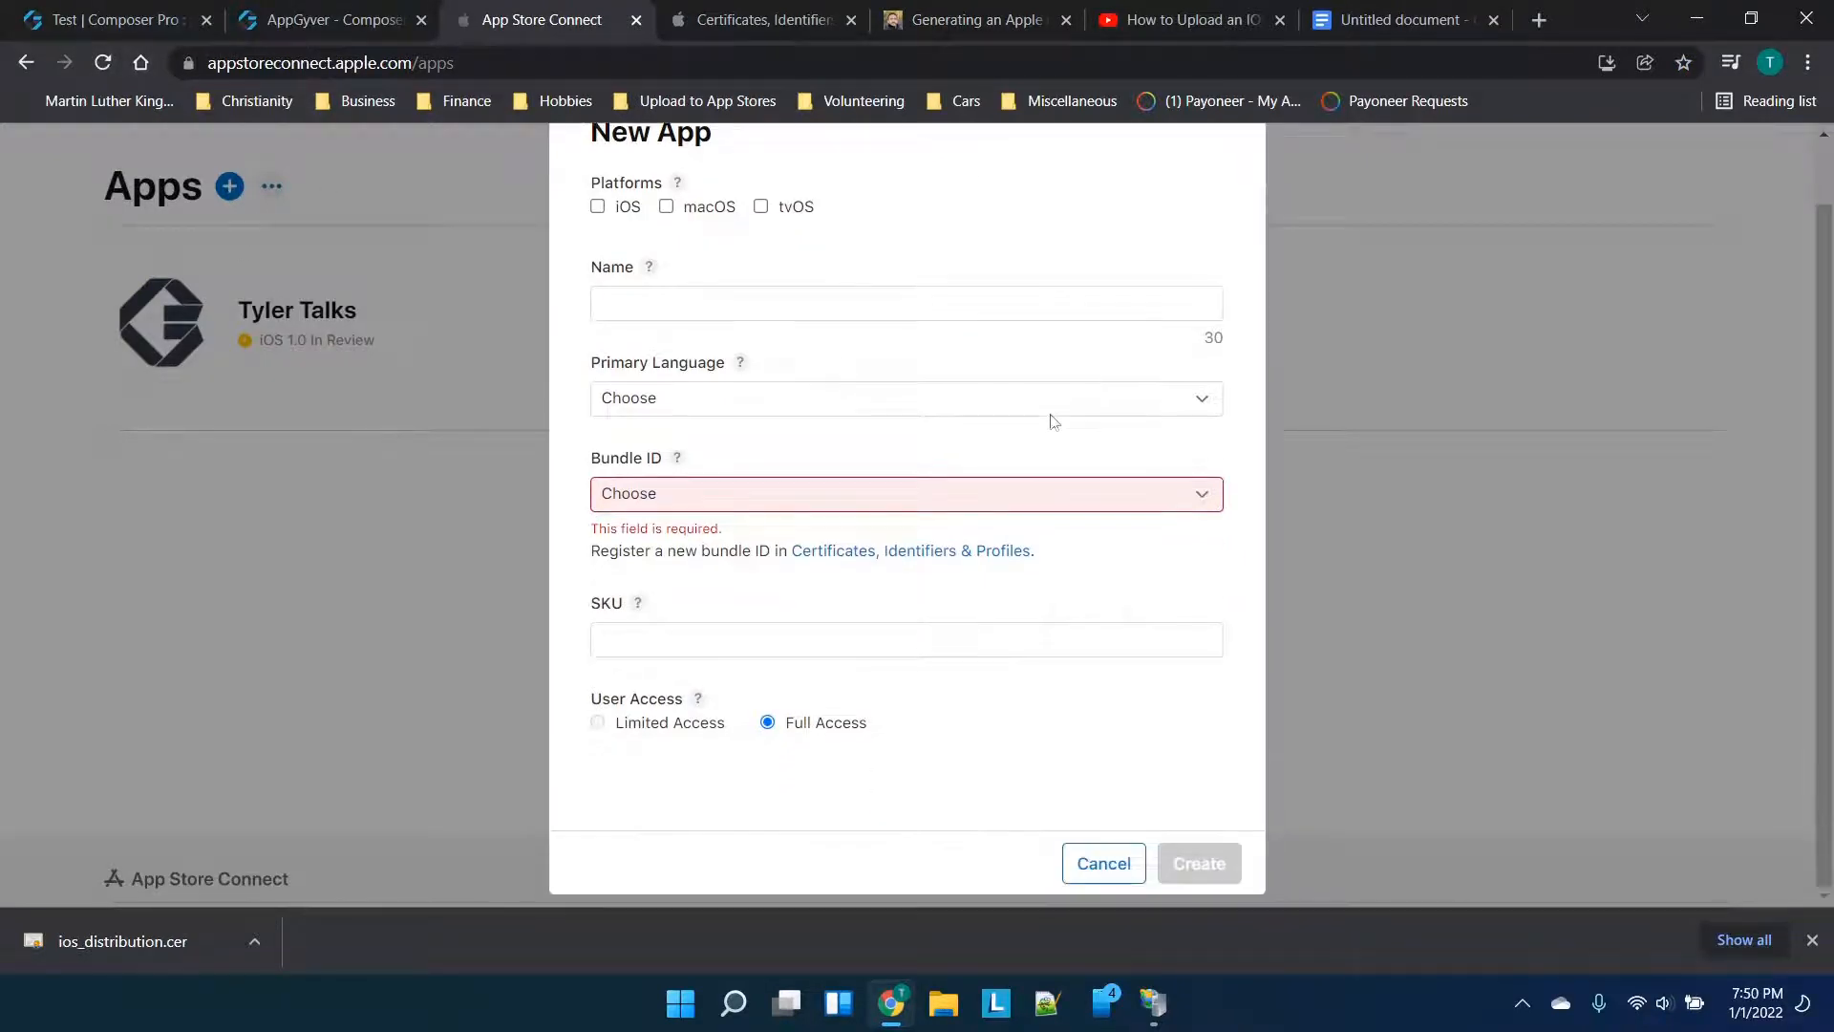
left_click(1099, 874)
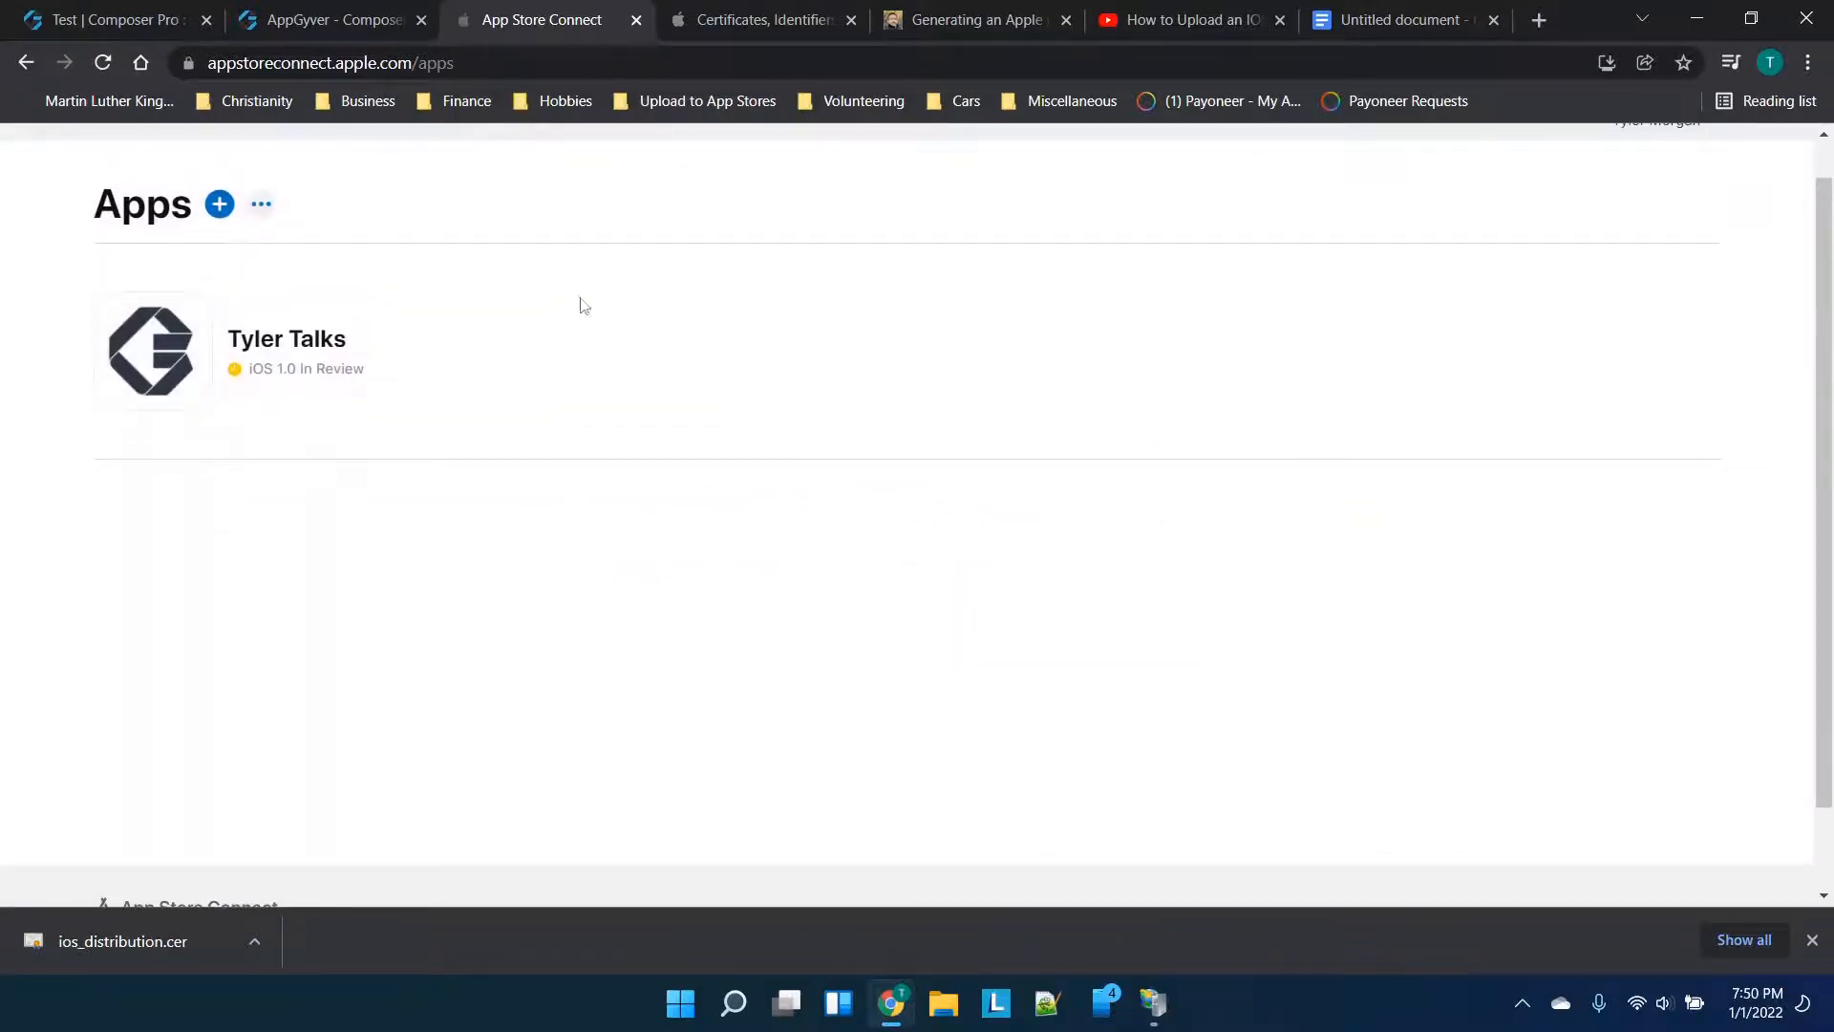
left_click(220, 203)
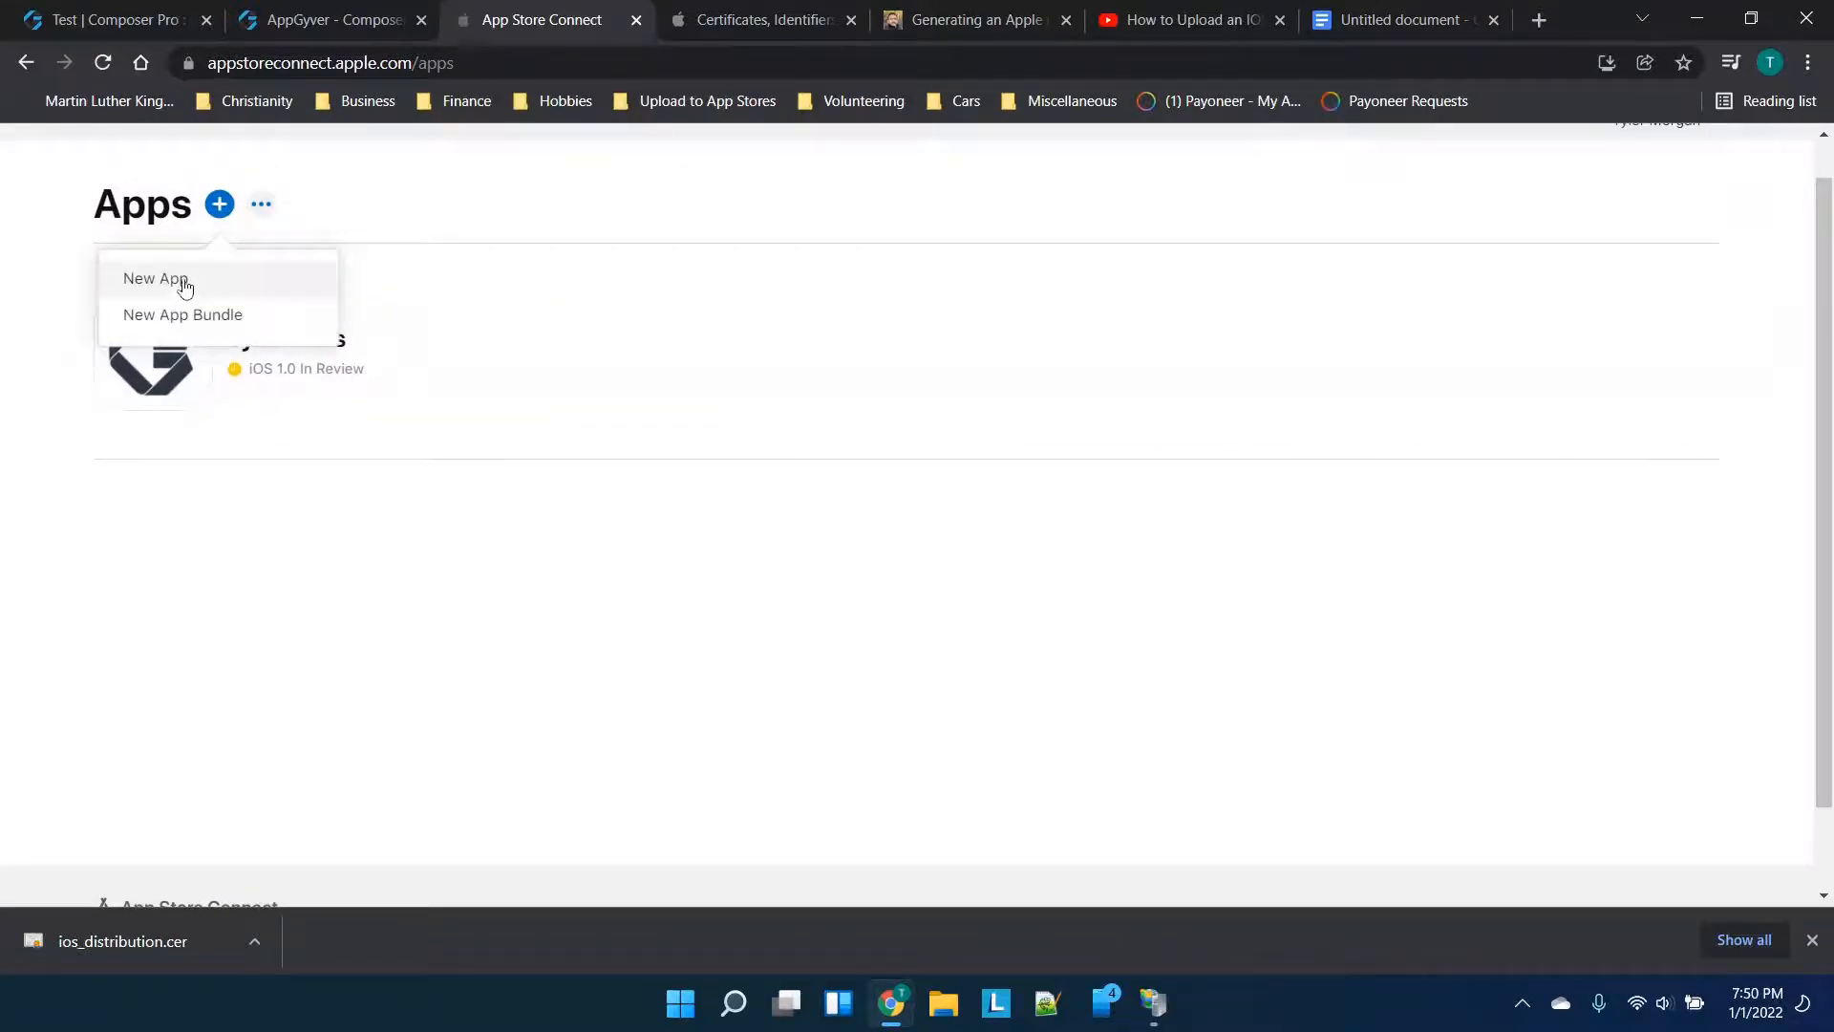
left_click(185, 287)
left_click(769, 575)
left_click(773, 566)
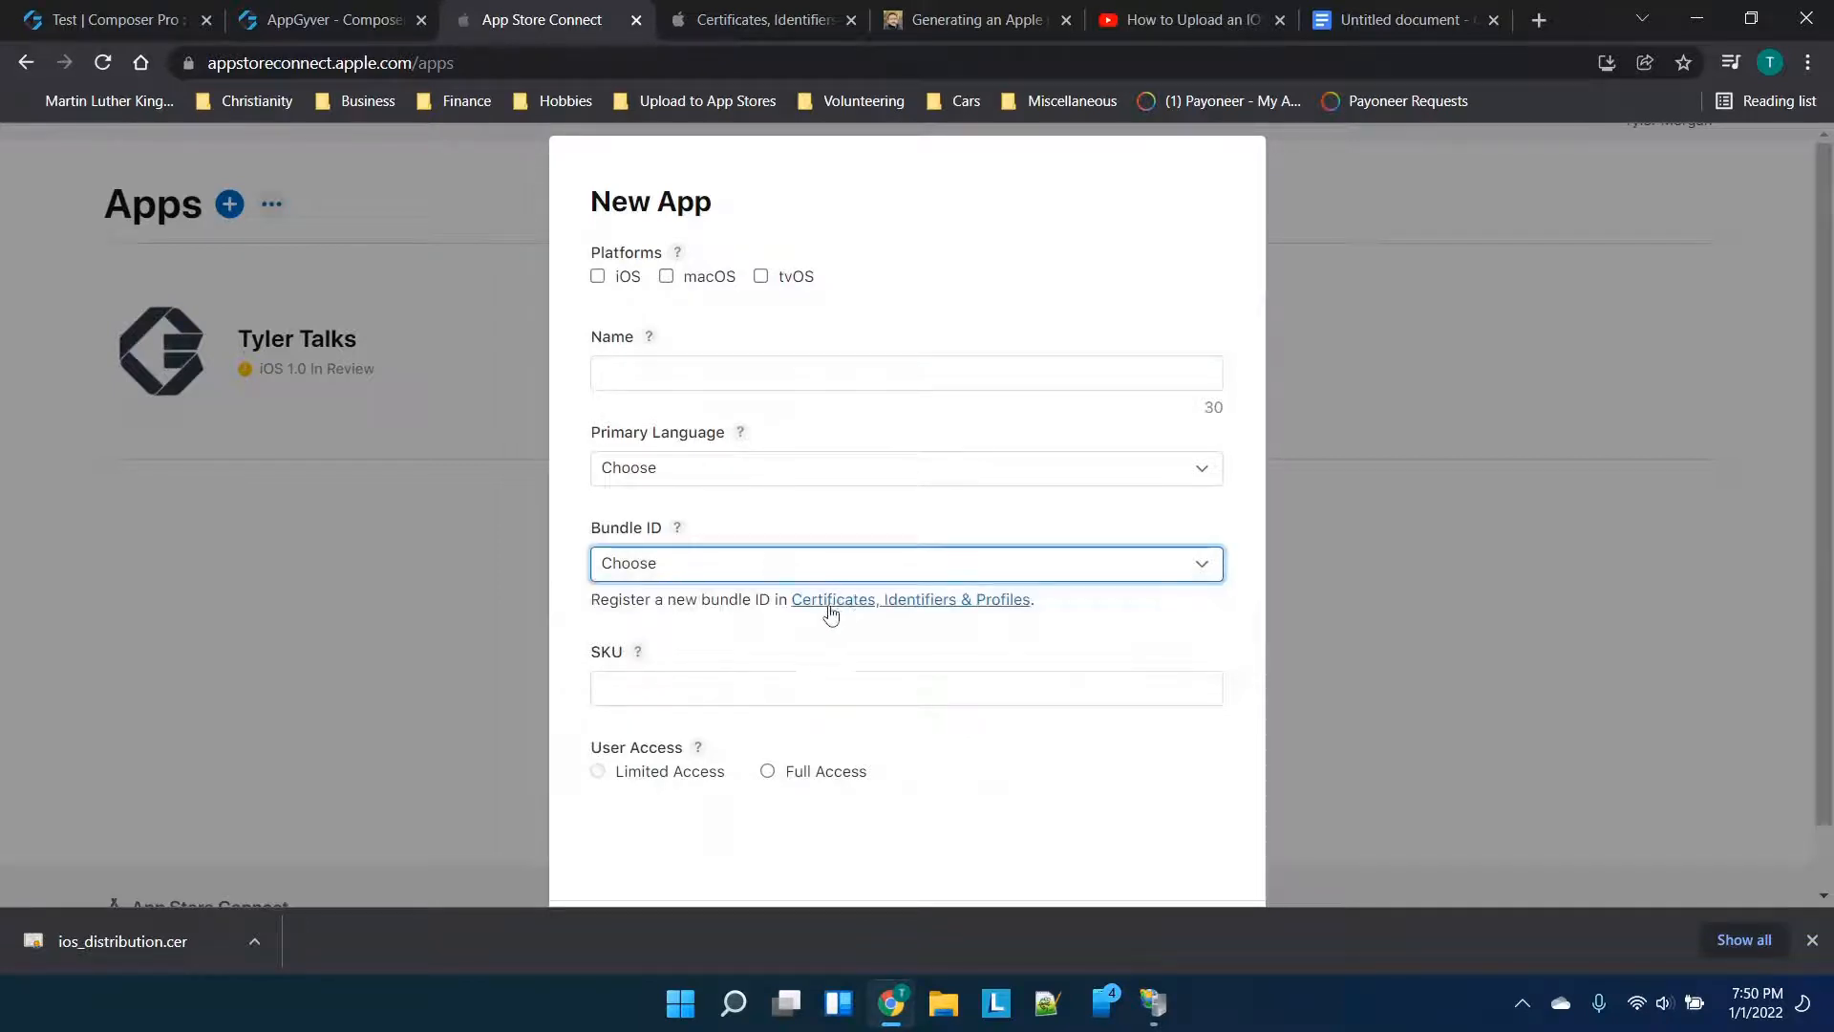
left_click(733, 14)
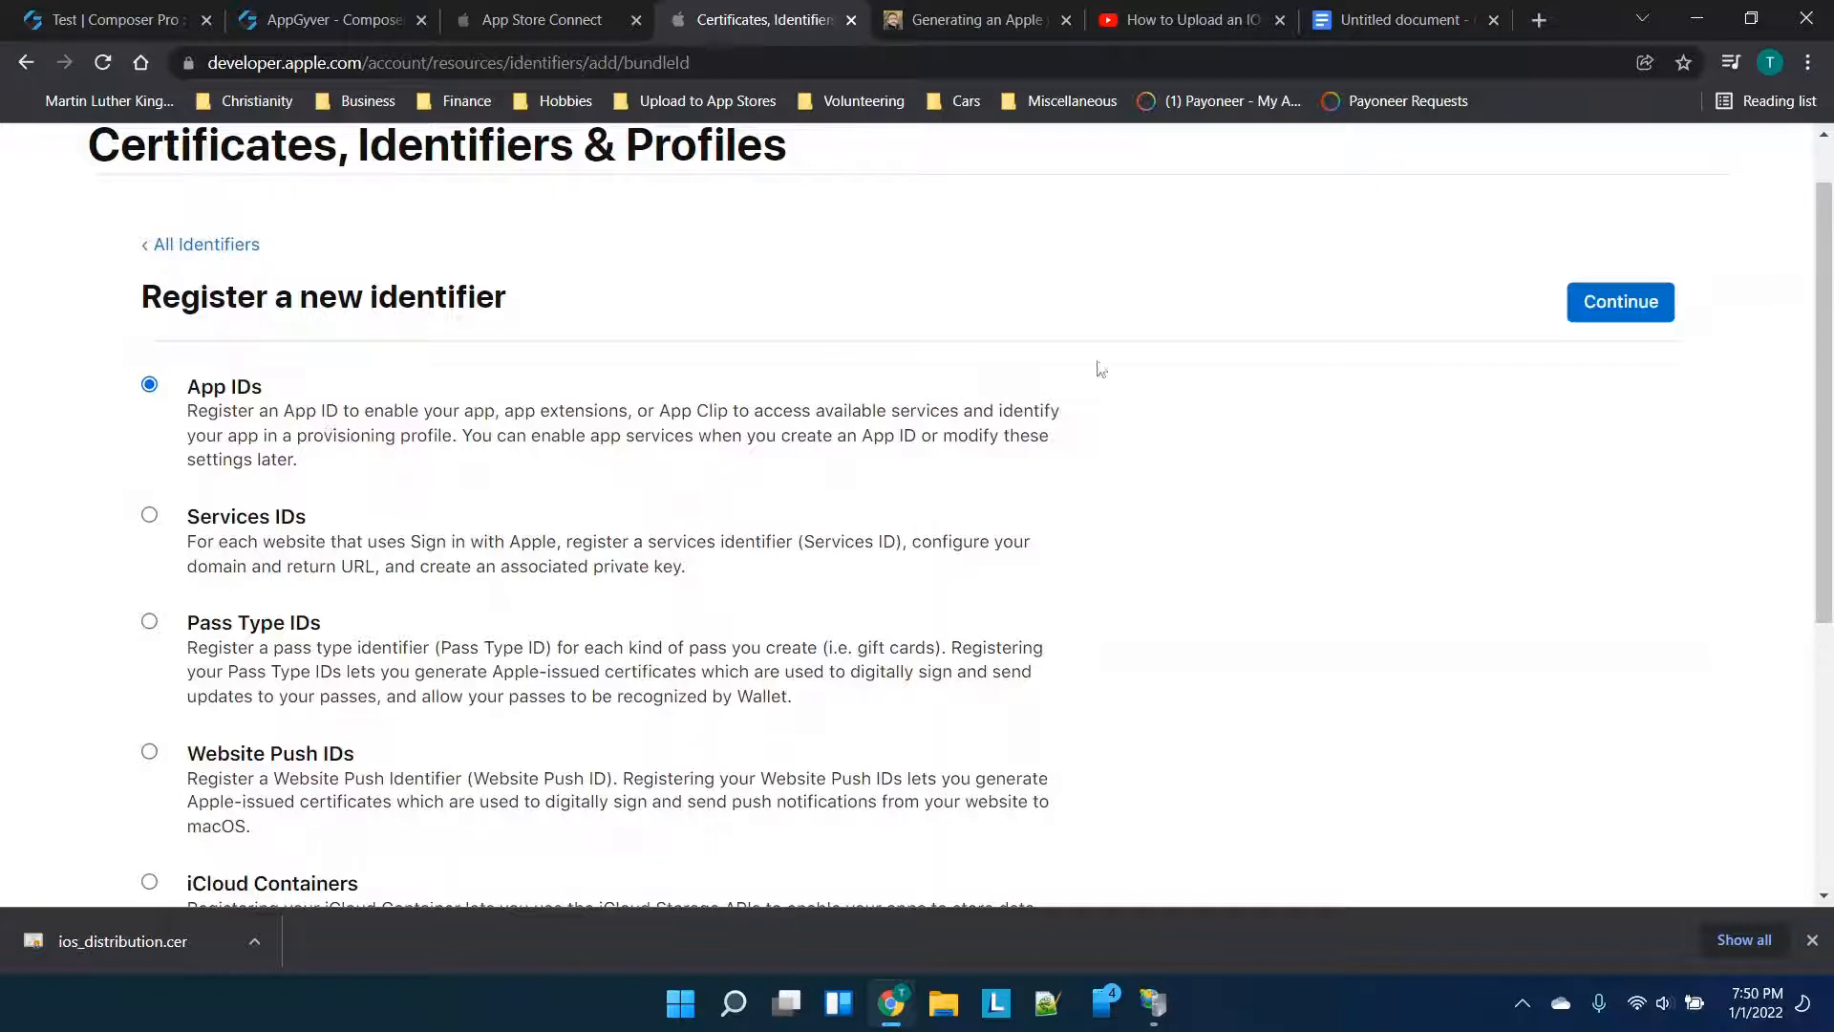
Choose an App ID of type App and give it the description 'test app'
left_click(1631, 310)
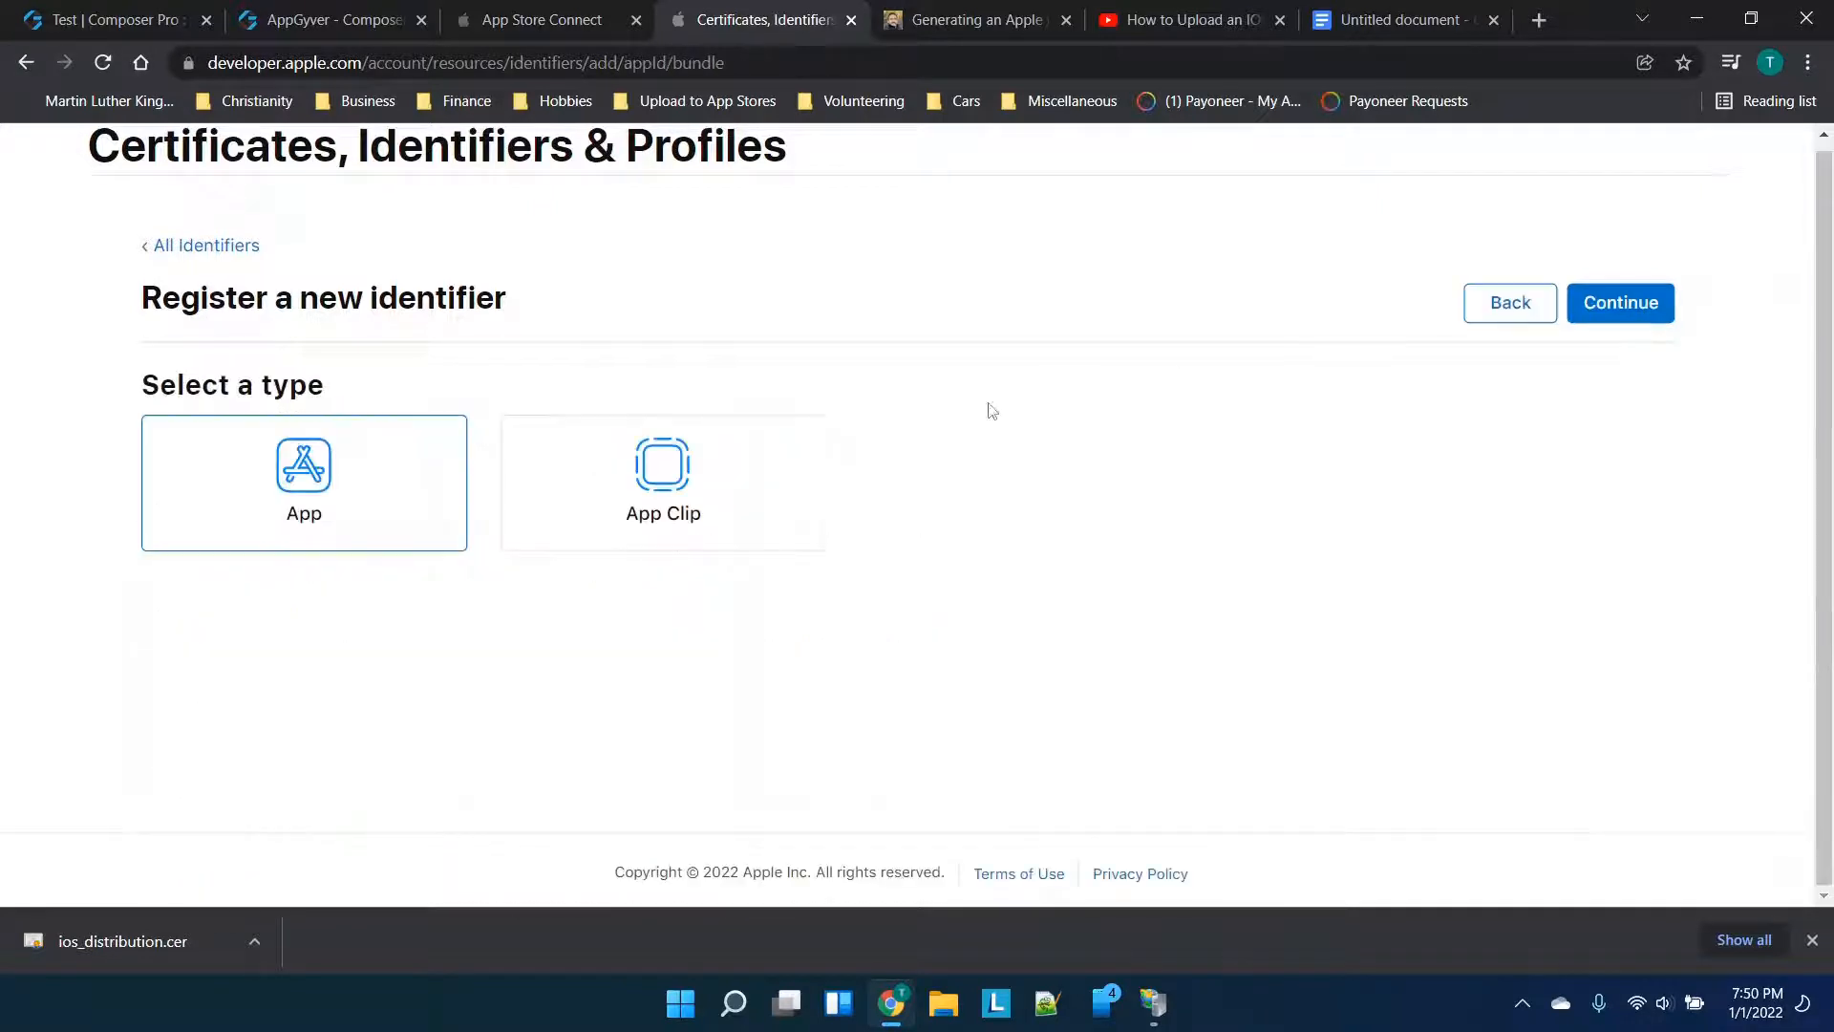
left_click(1643, 303)
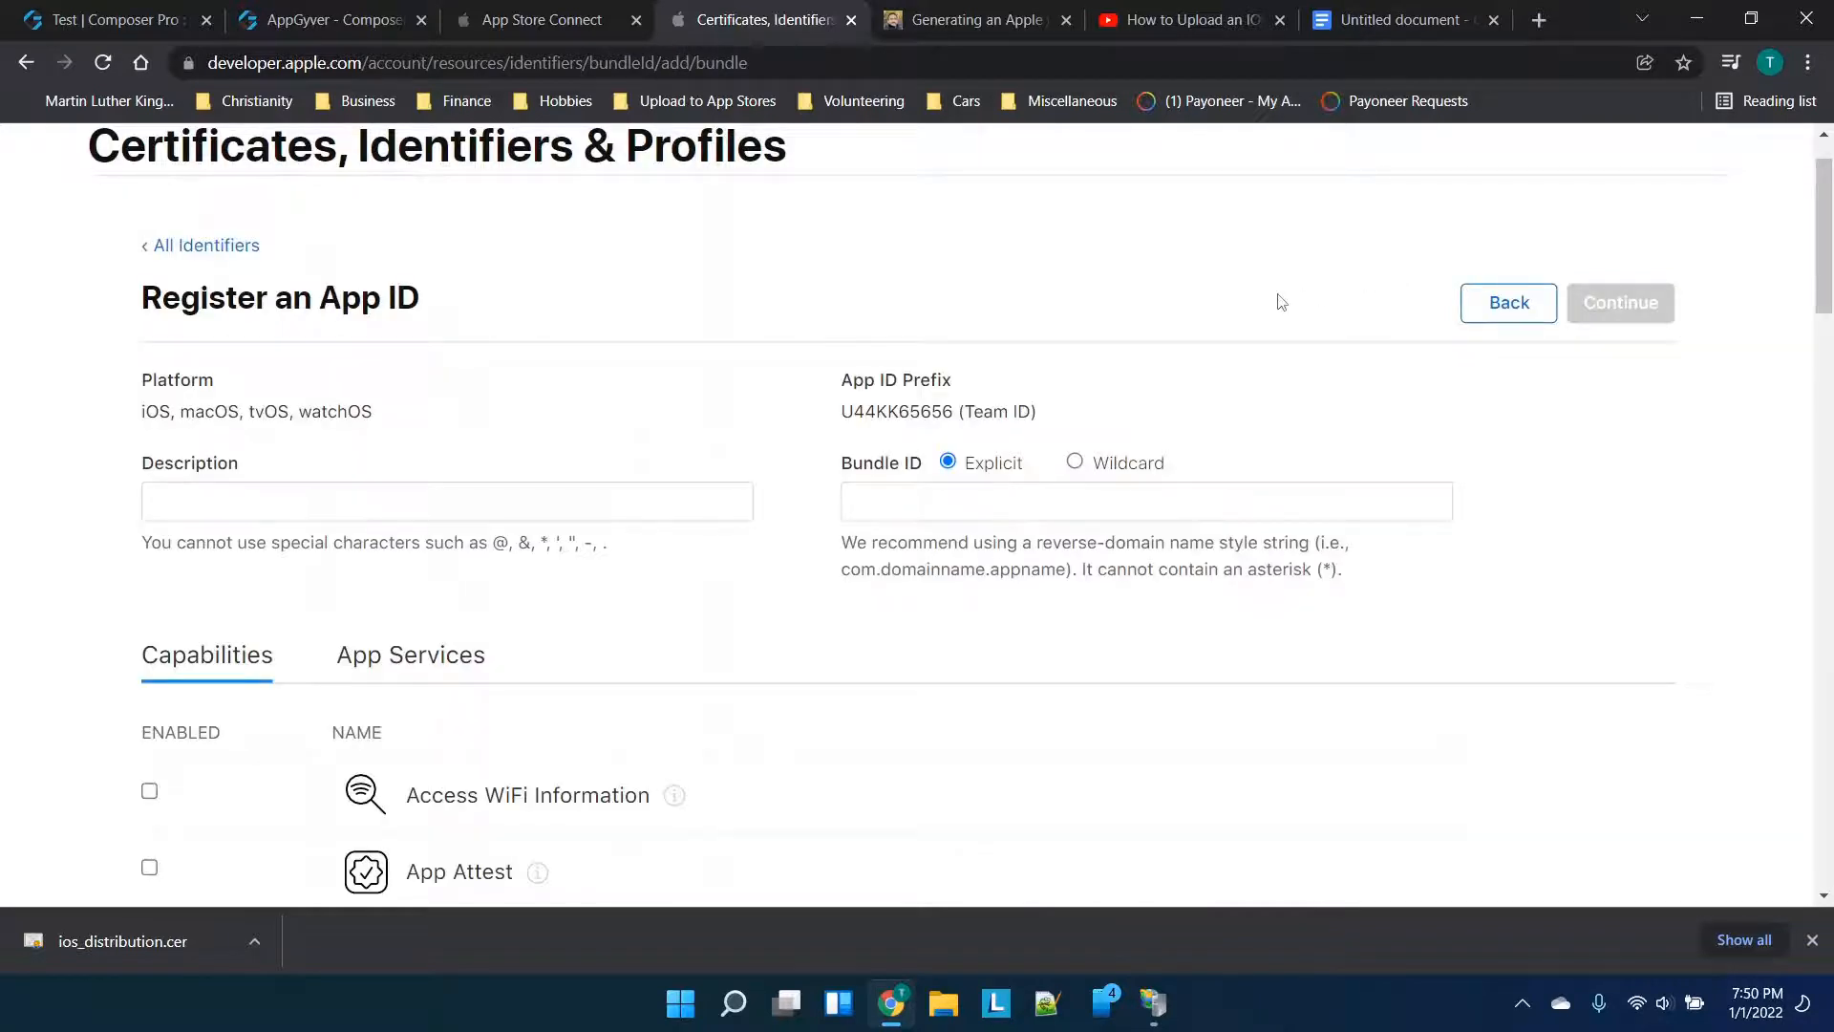
scroll(1281, 302, "down", 1)
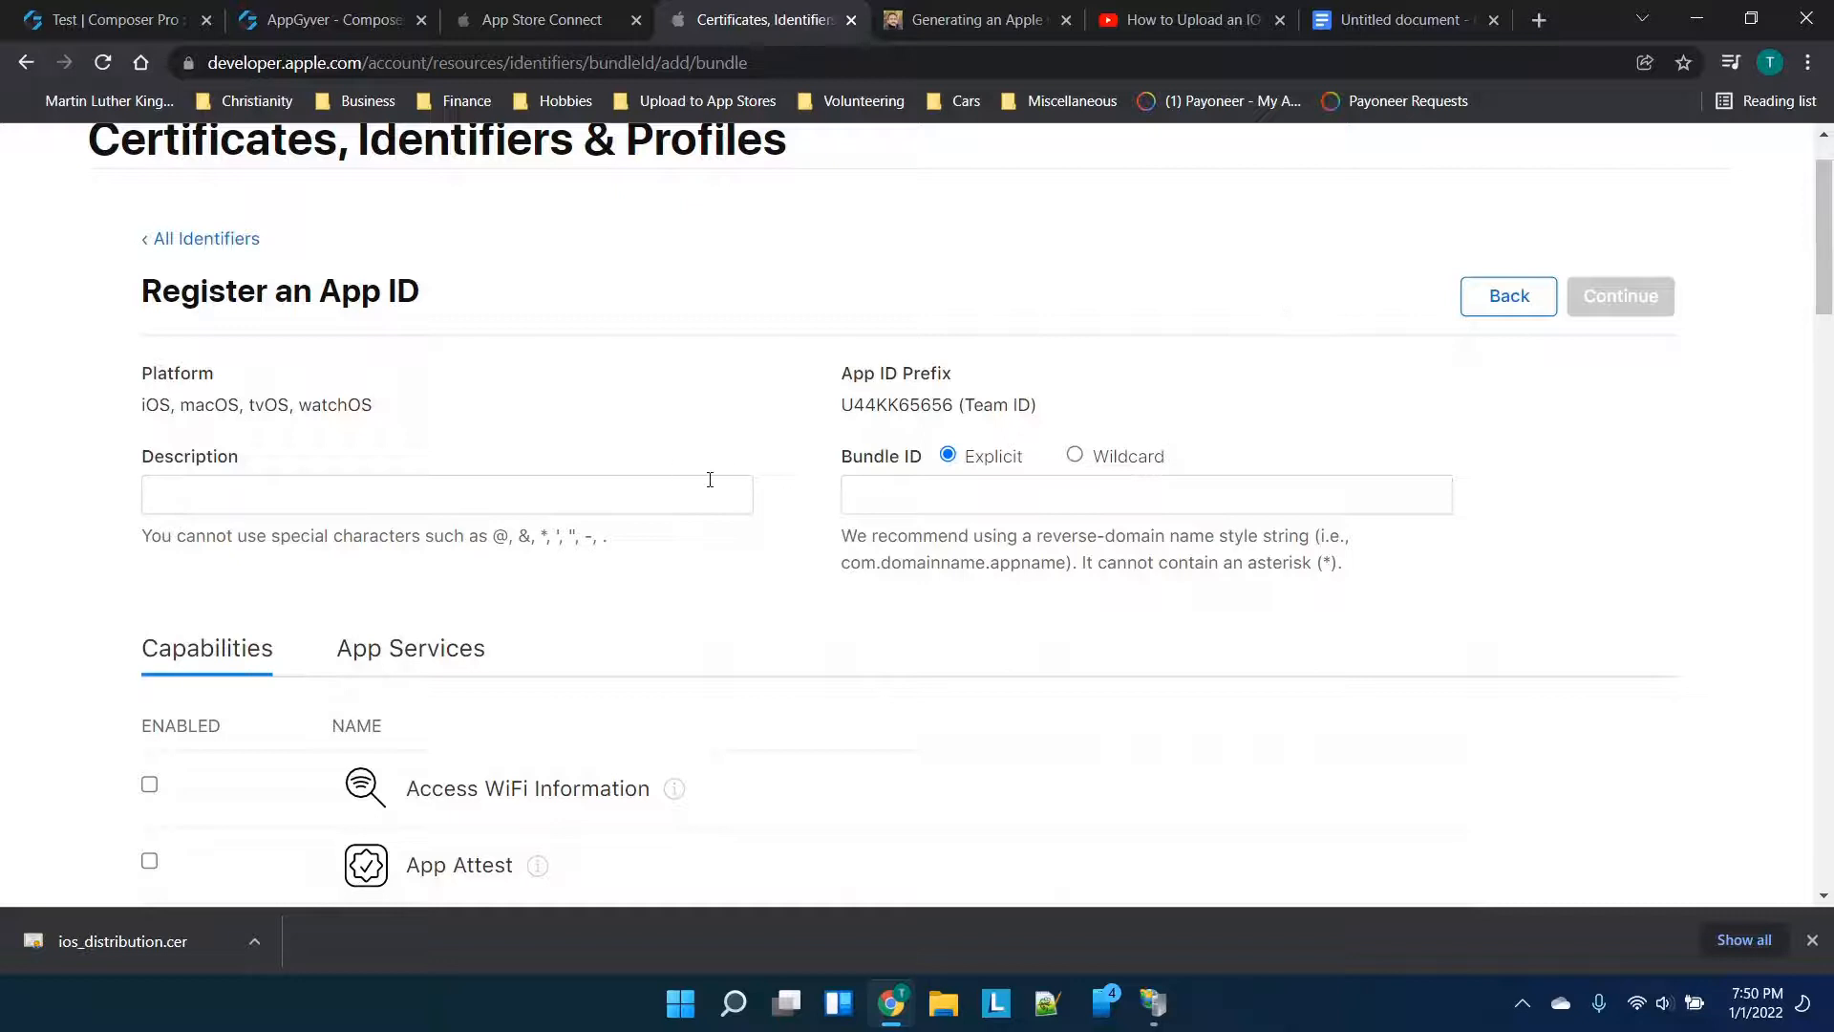
left_click(601, 503)
type("test app")
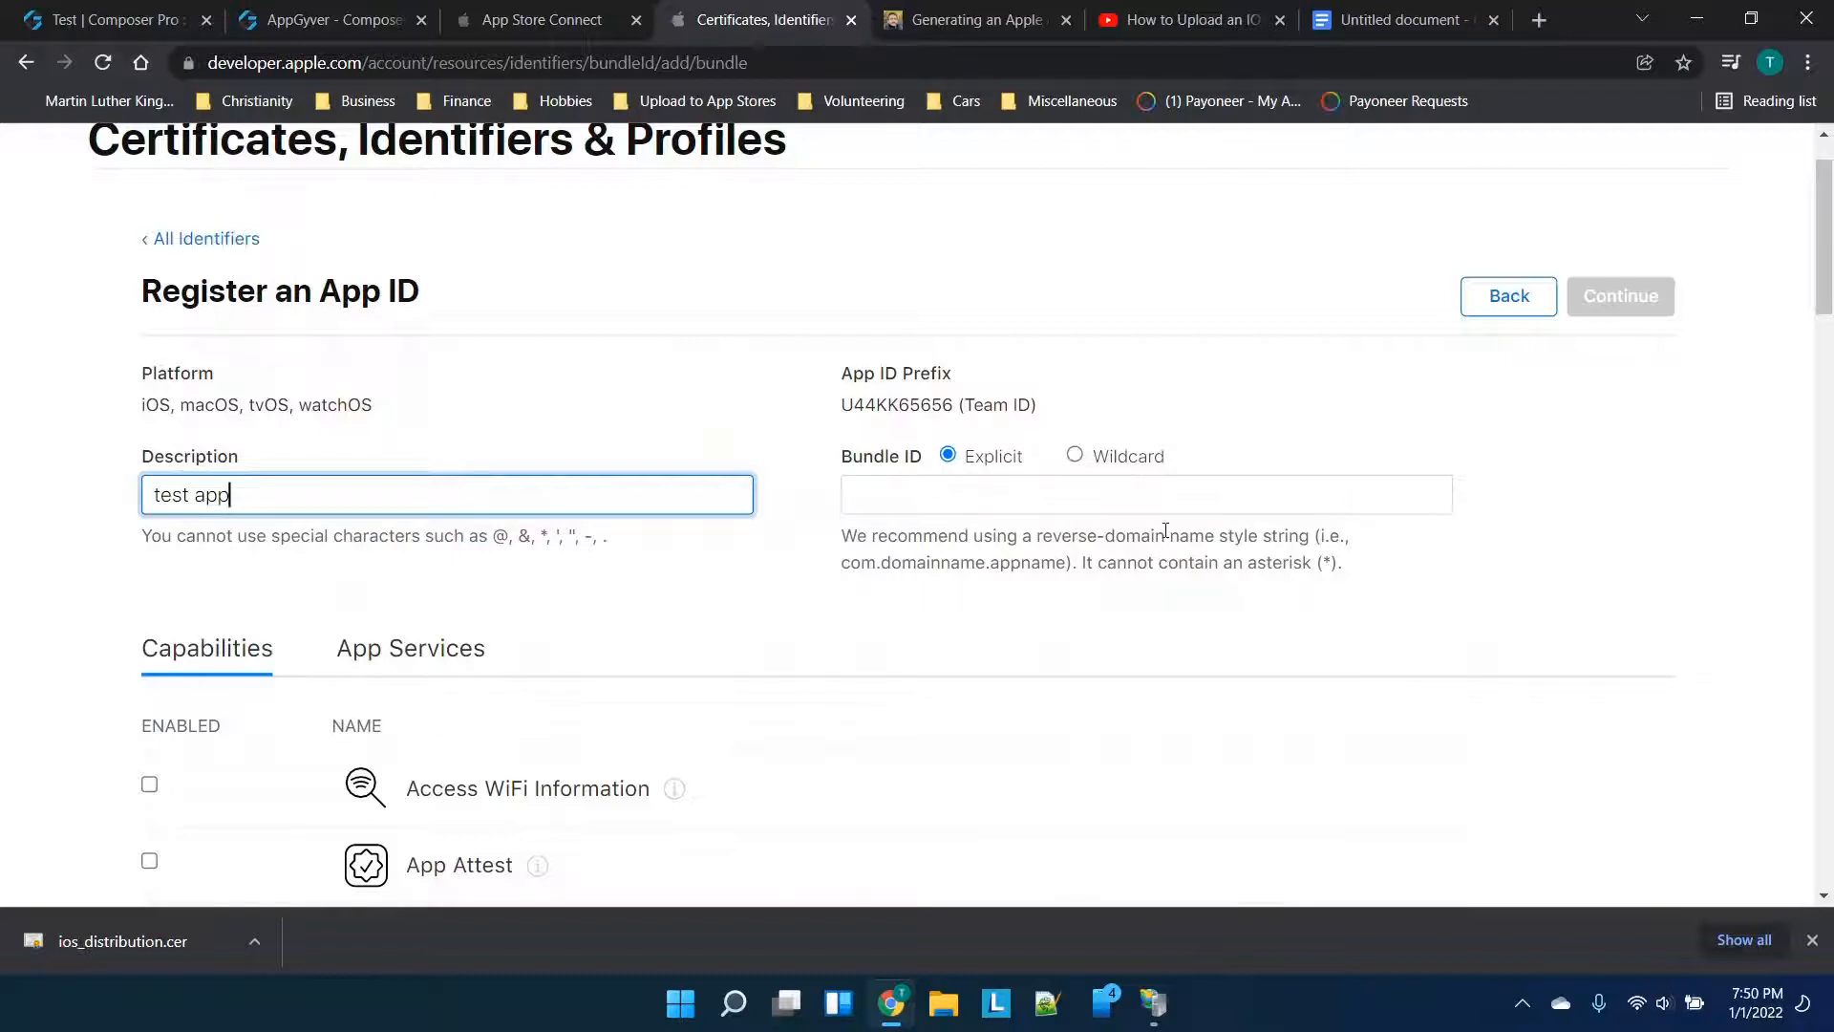
Enter bundle ID com.company.tylertalks, then continue and register the App ID
left_click(1152, 507)
type("com")
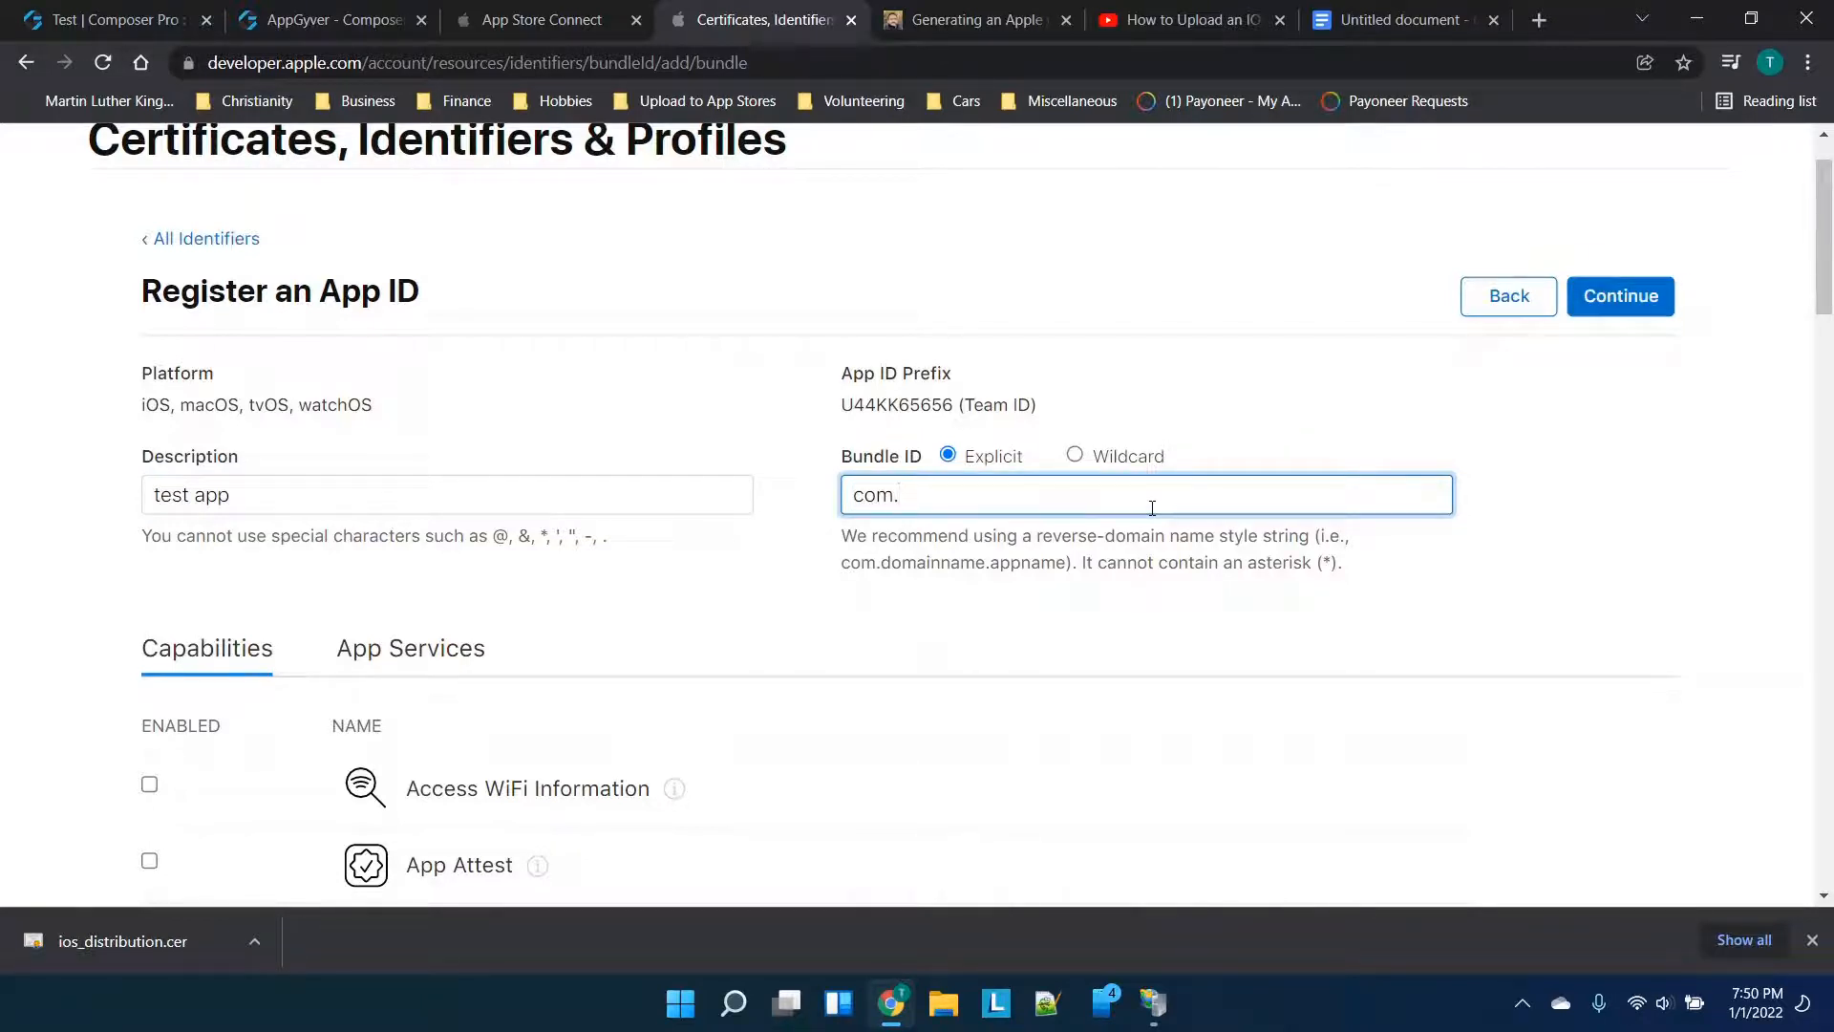
type(".company.tylertalks")
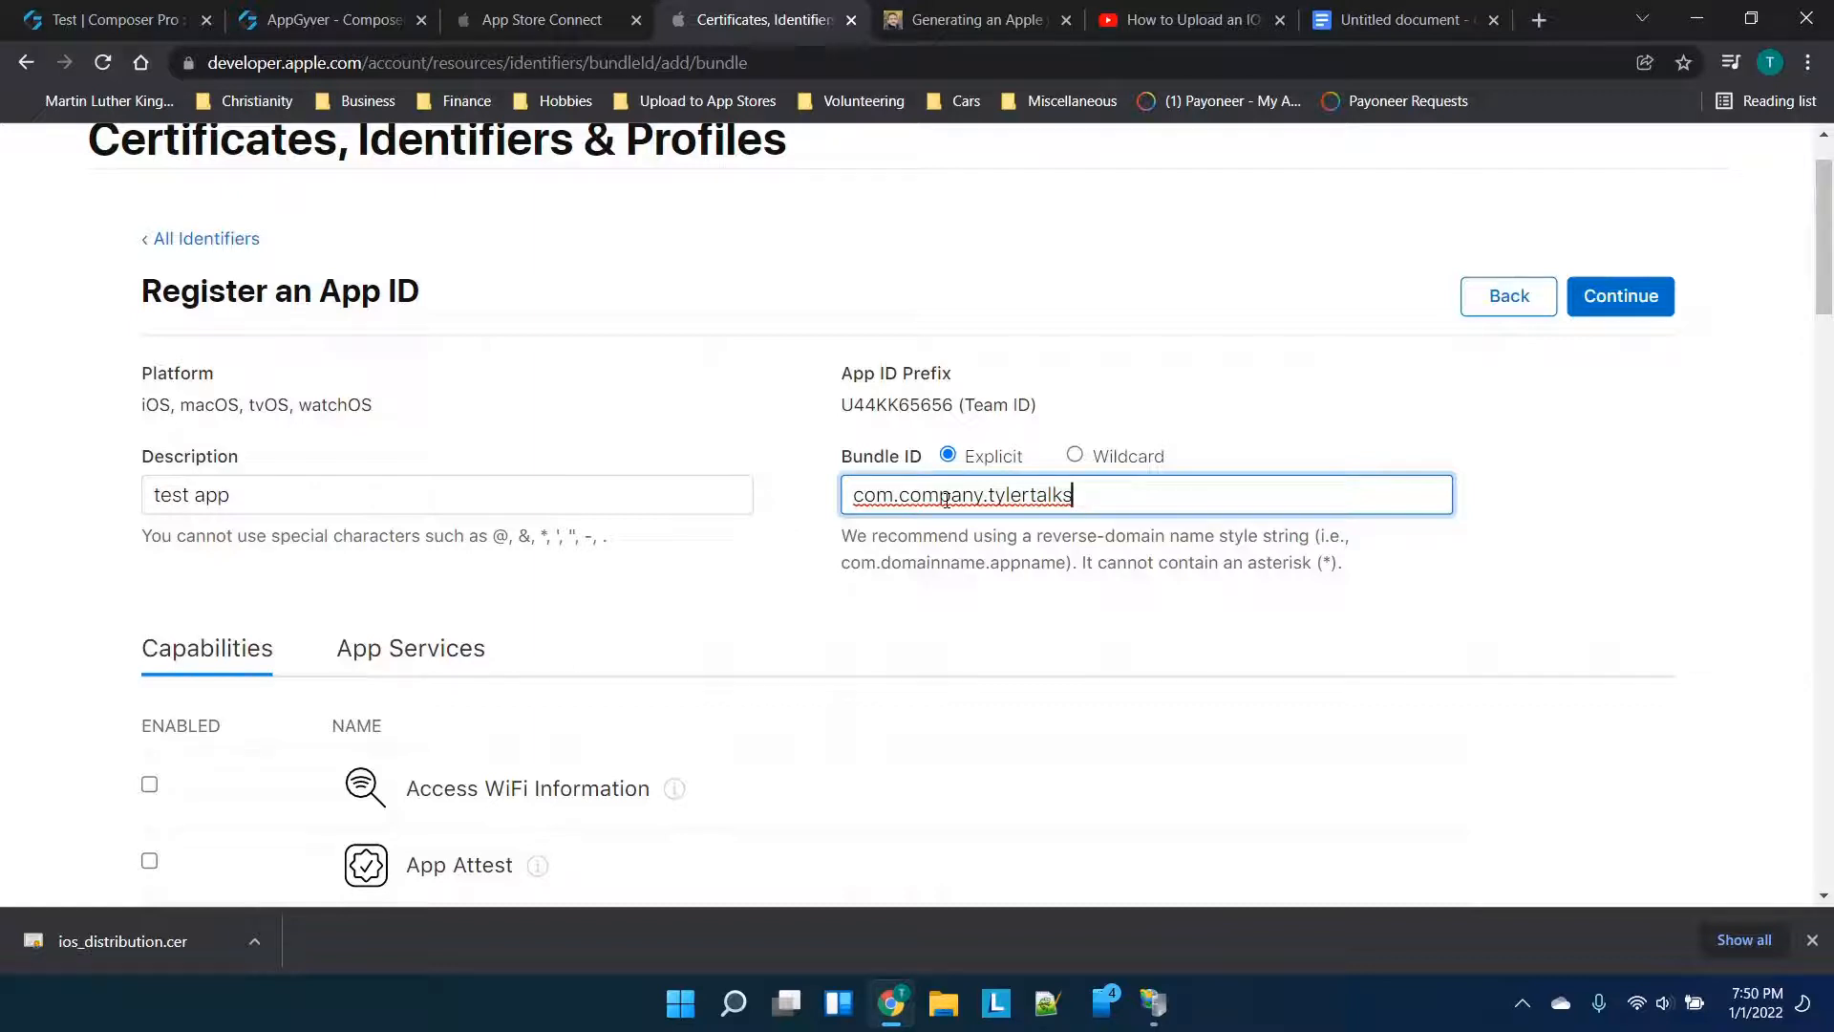
key("ctrl+a")
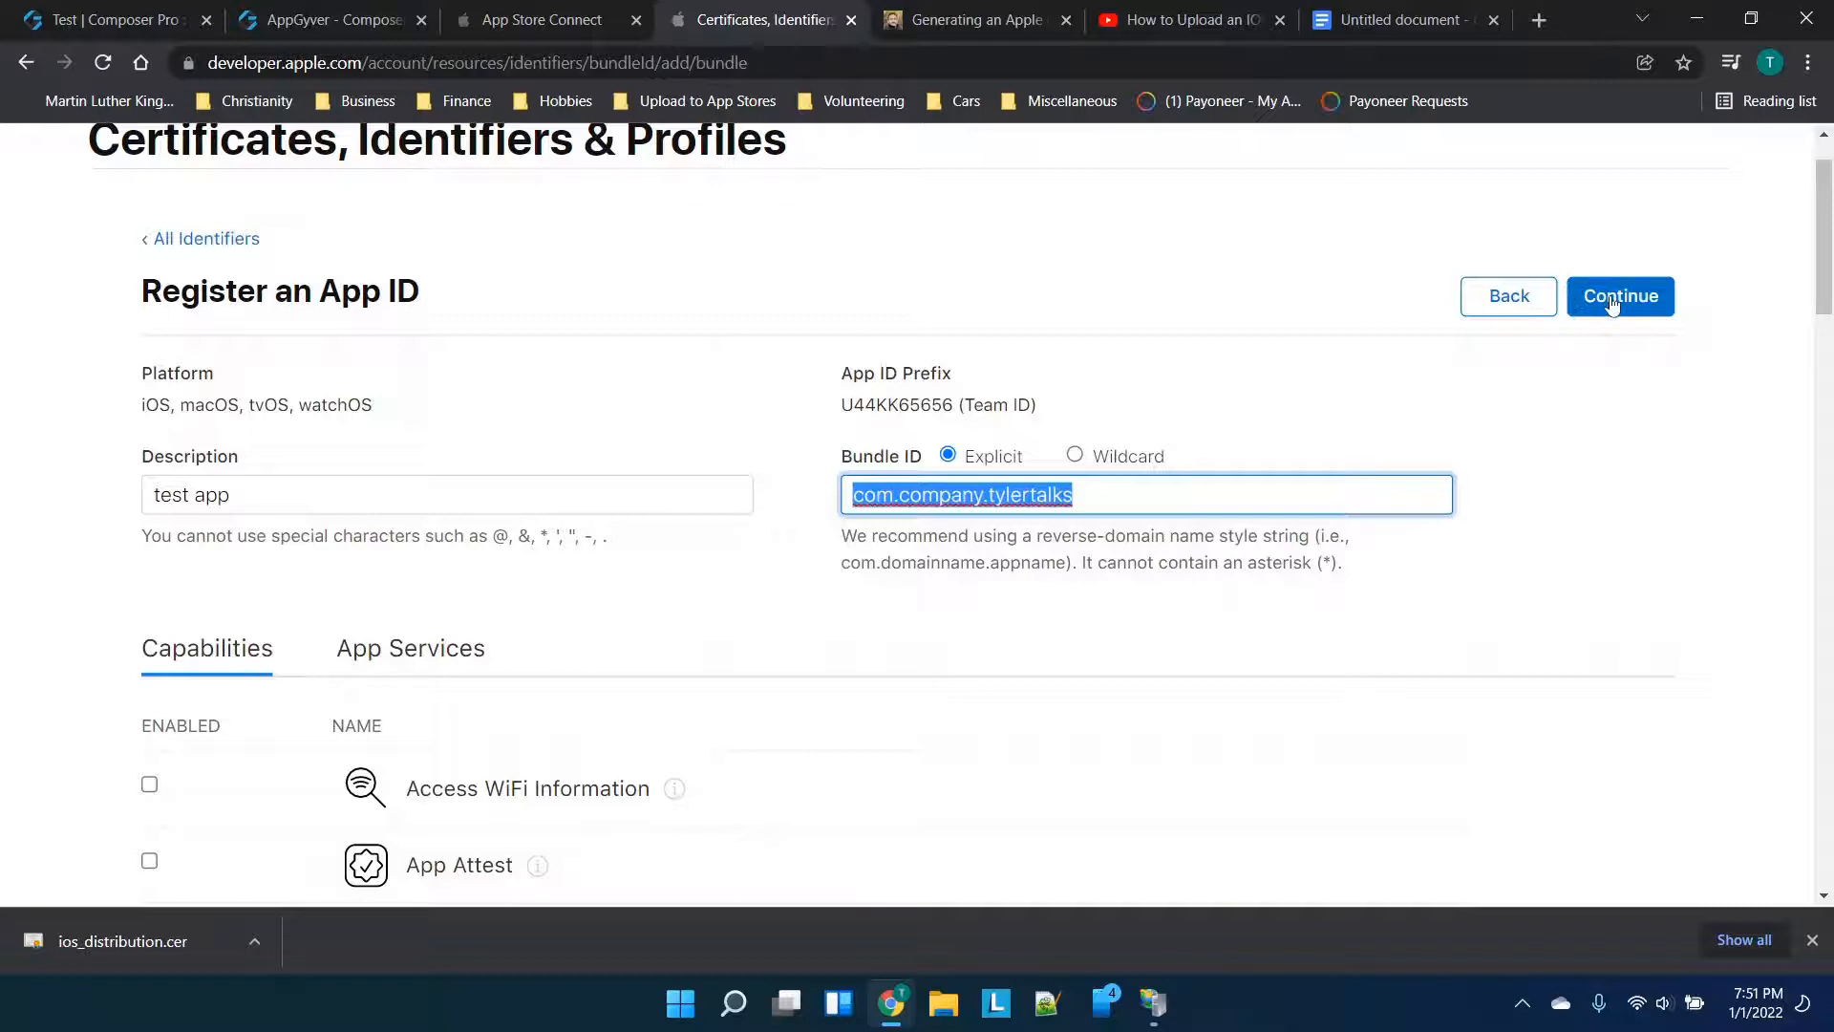
scroll(564, 827, "down", 5)
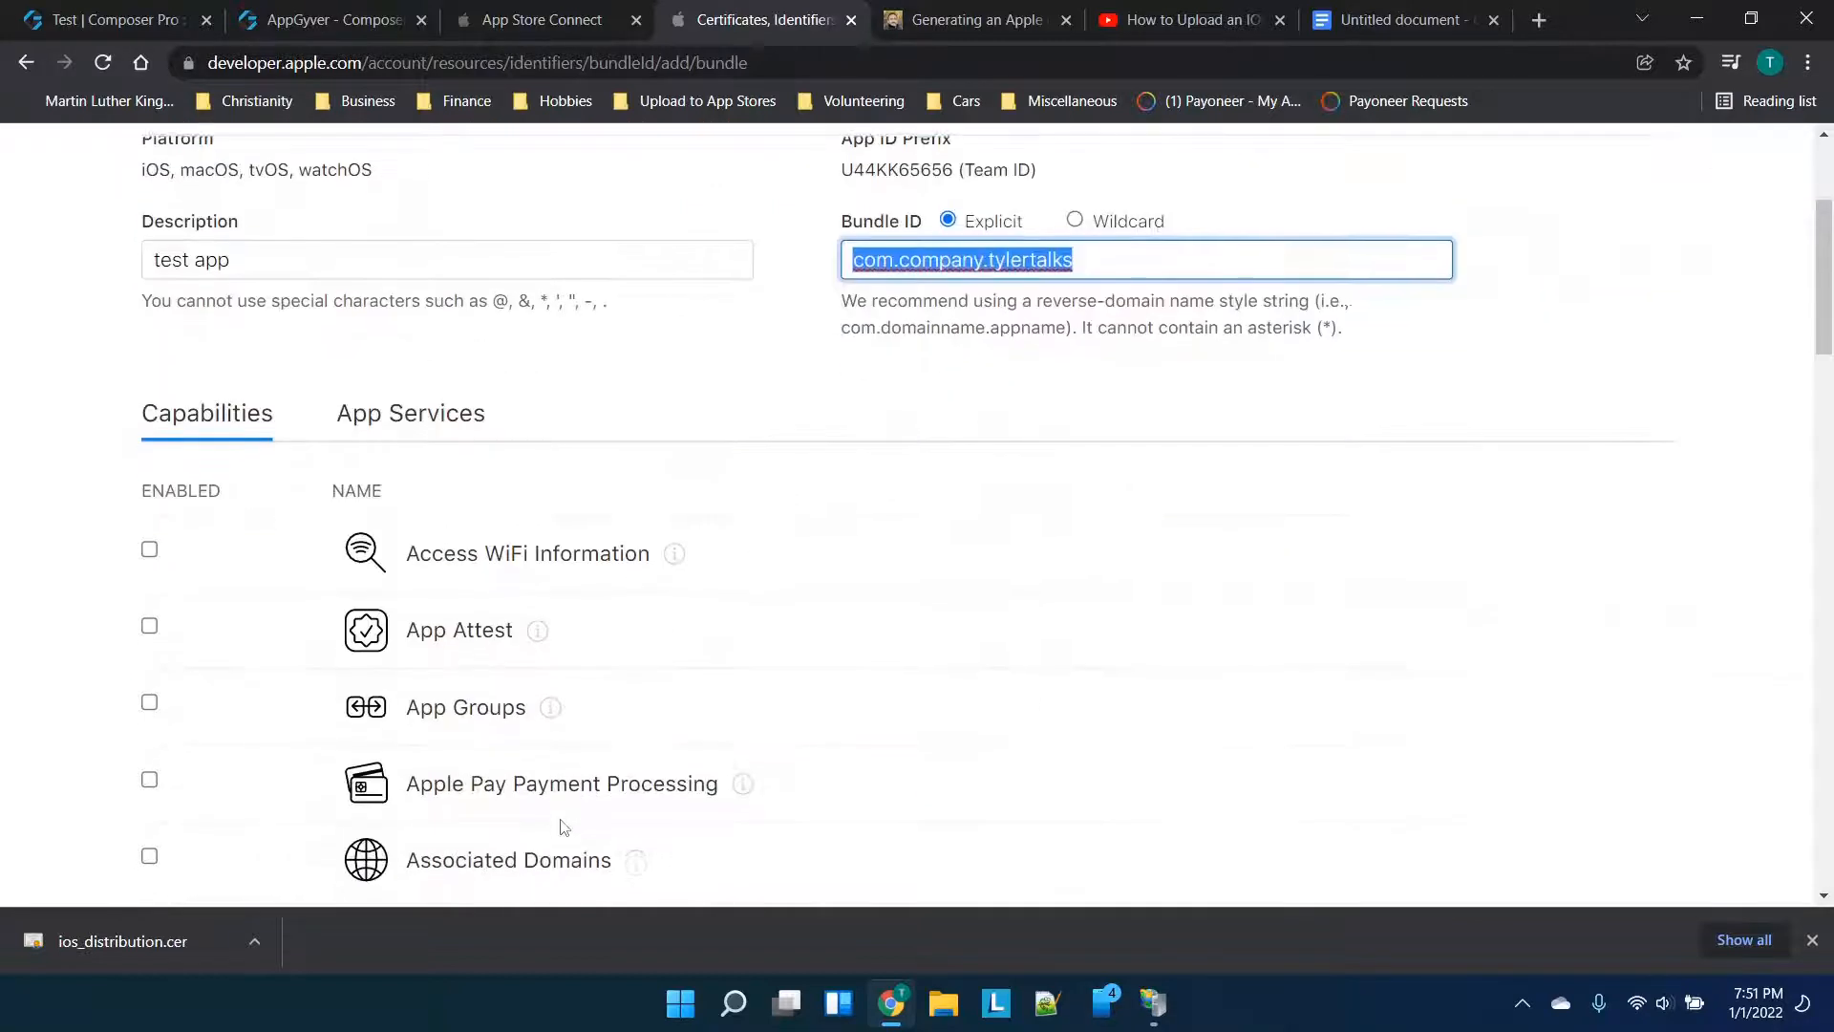
scroll(561, 821, "down", 3)
scroll(559, 819, "up", 7)
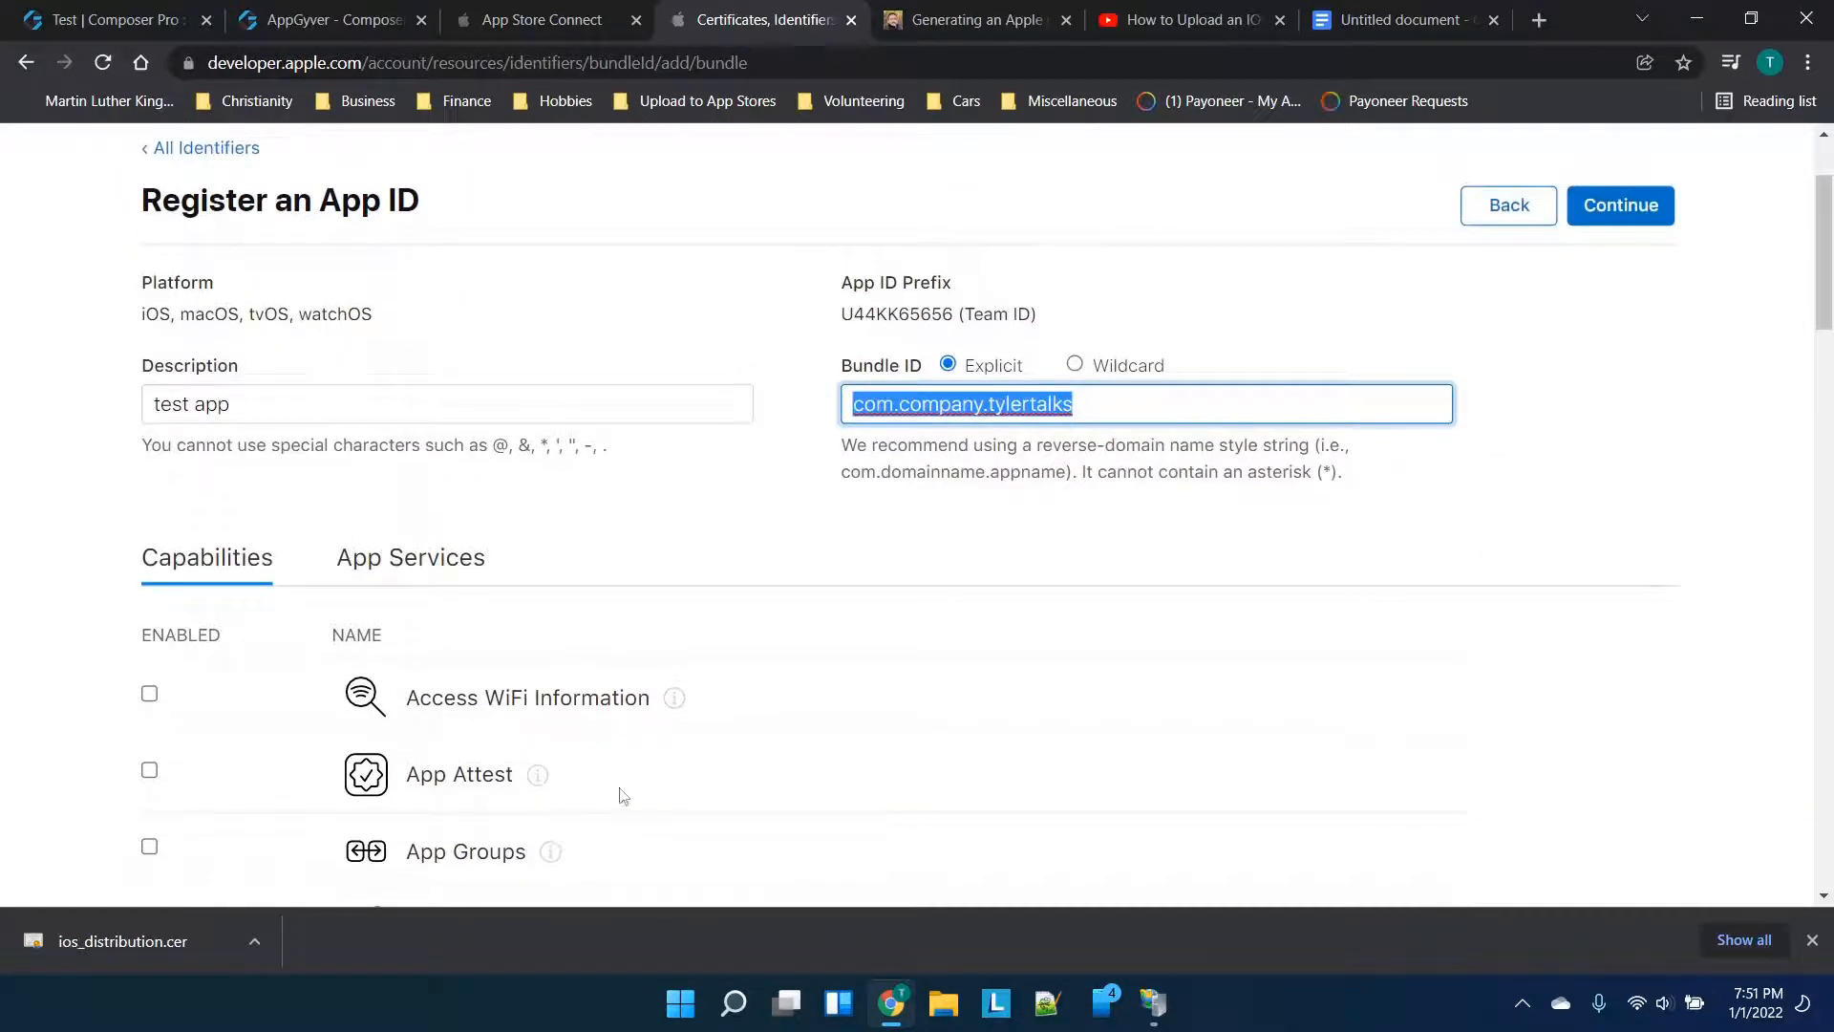
left_click(1607, 214)
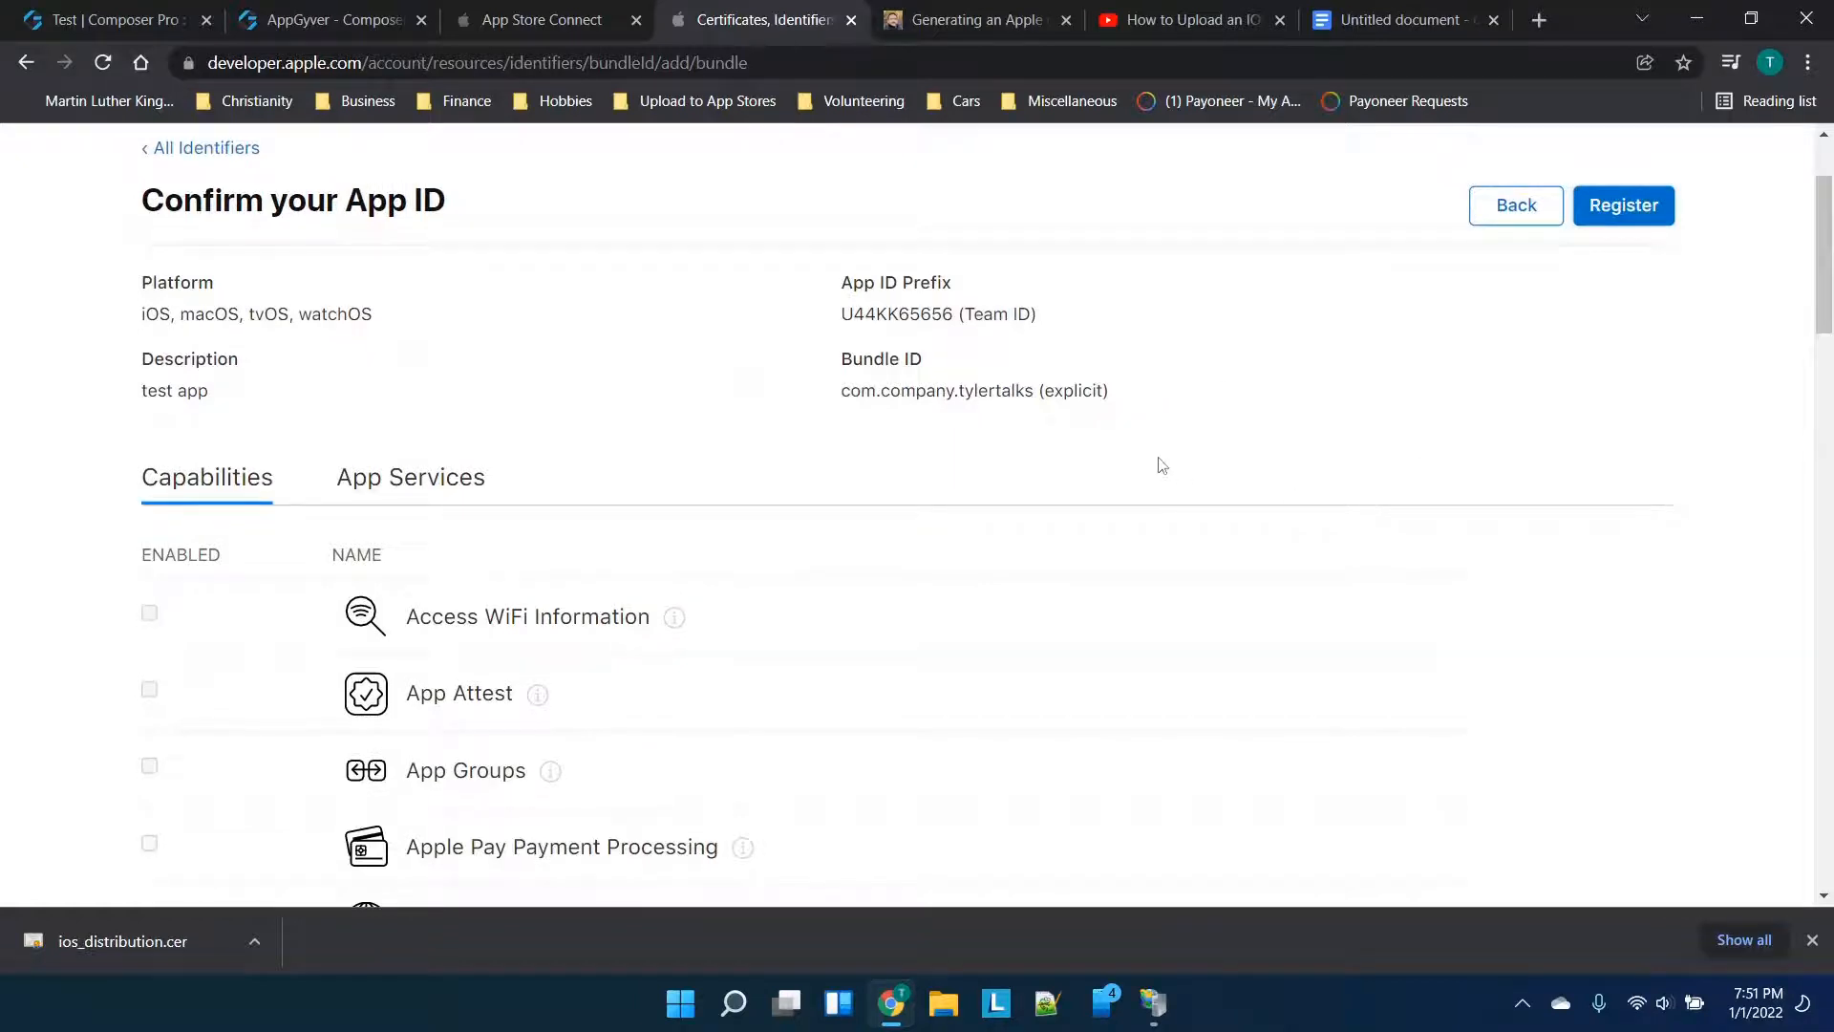
left_click(1616, 220)
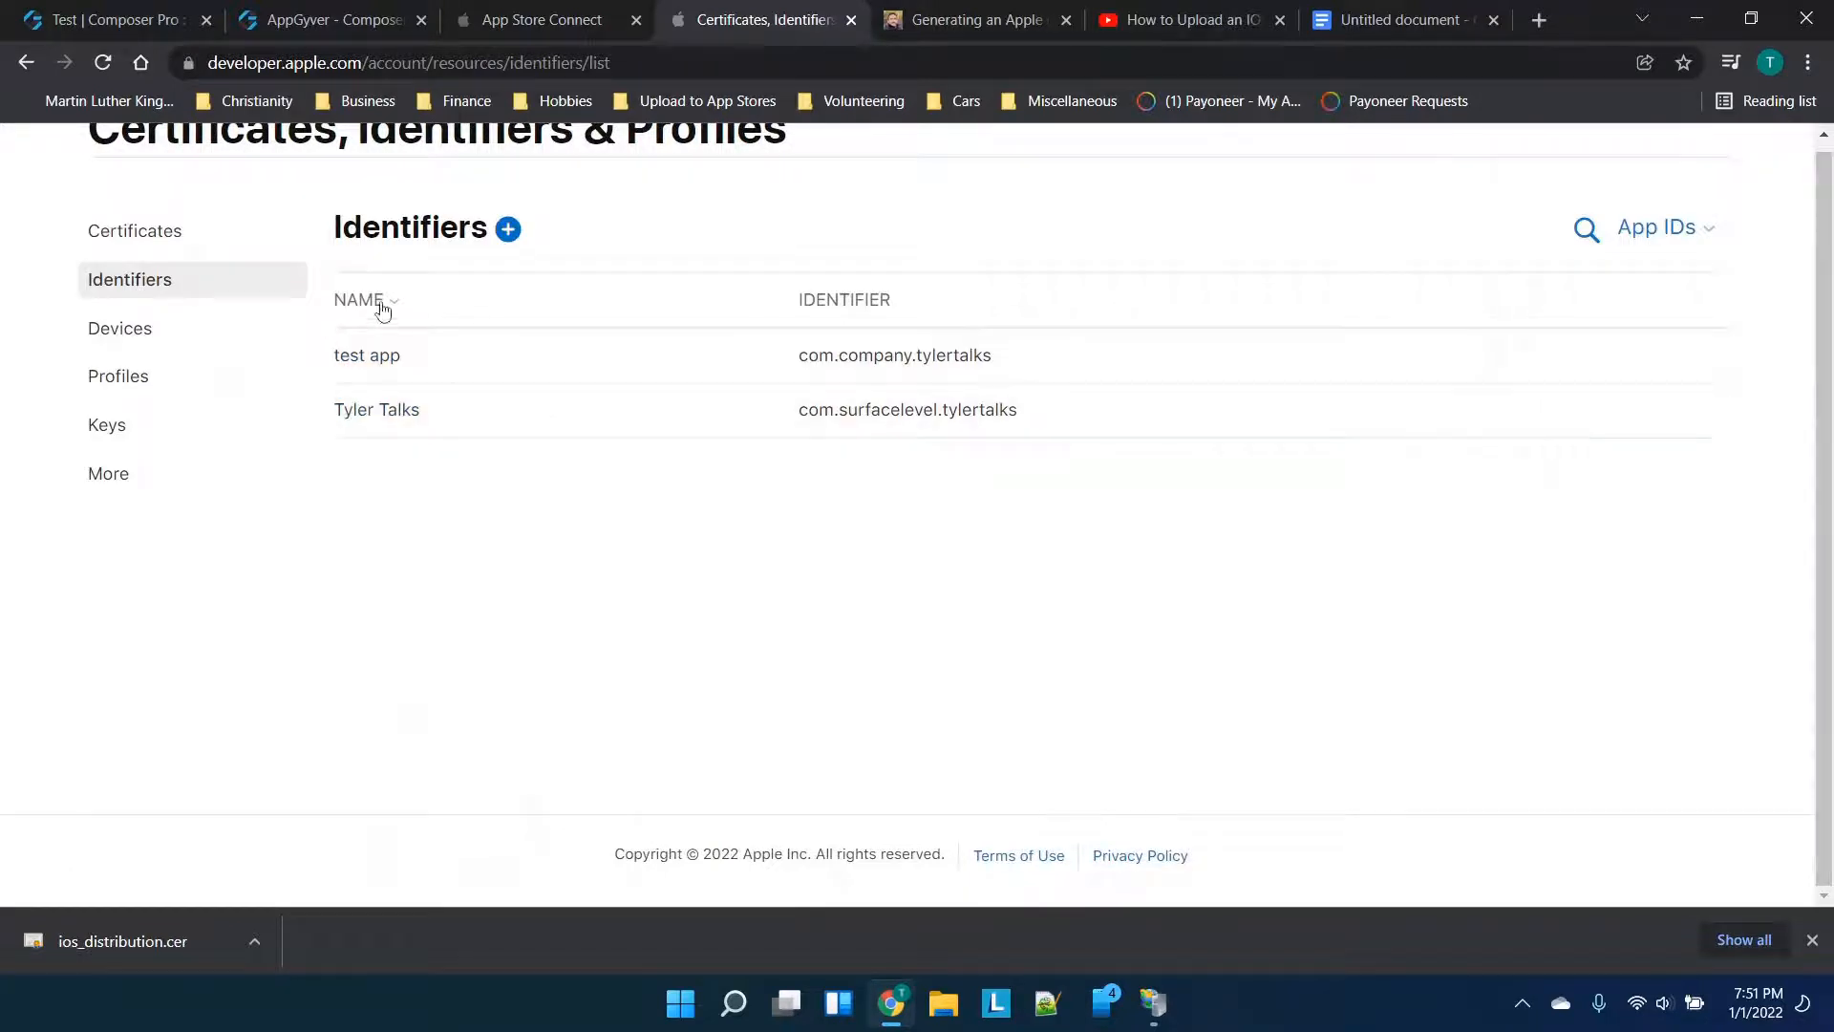
Discard the stale New App form and start a fresh one
left_click(539, 12)
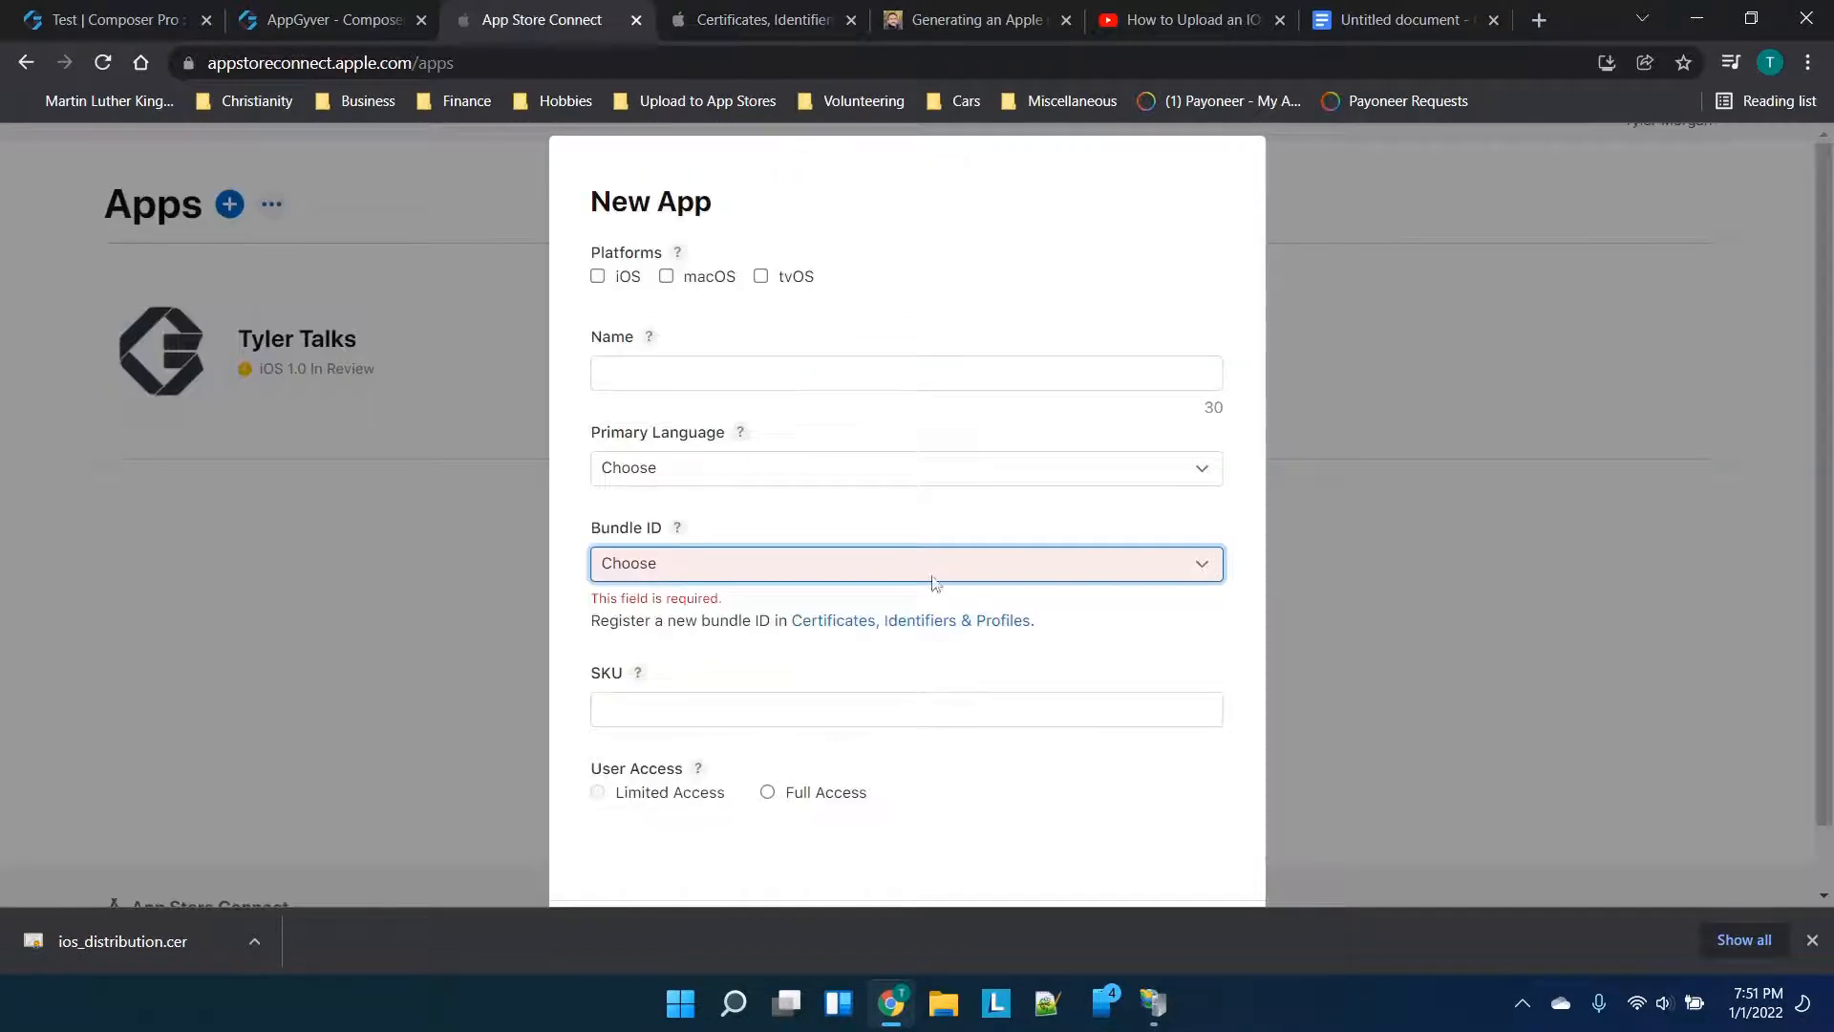
scroll(917, 634, "down", 1)
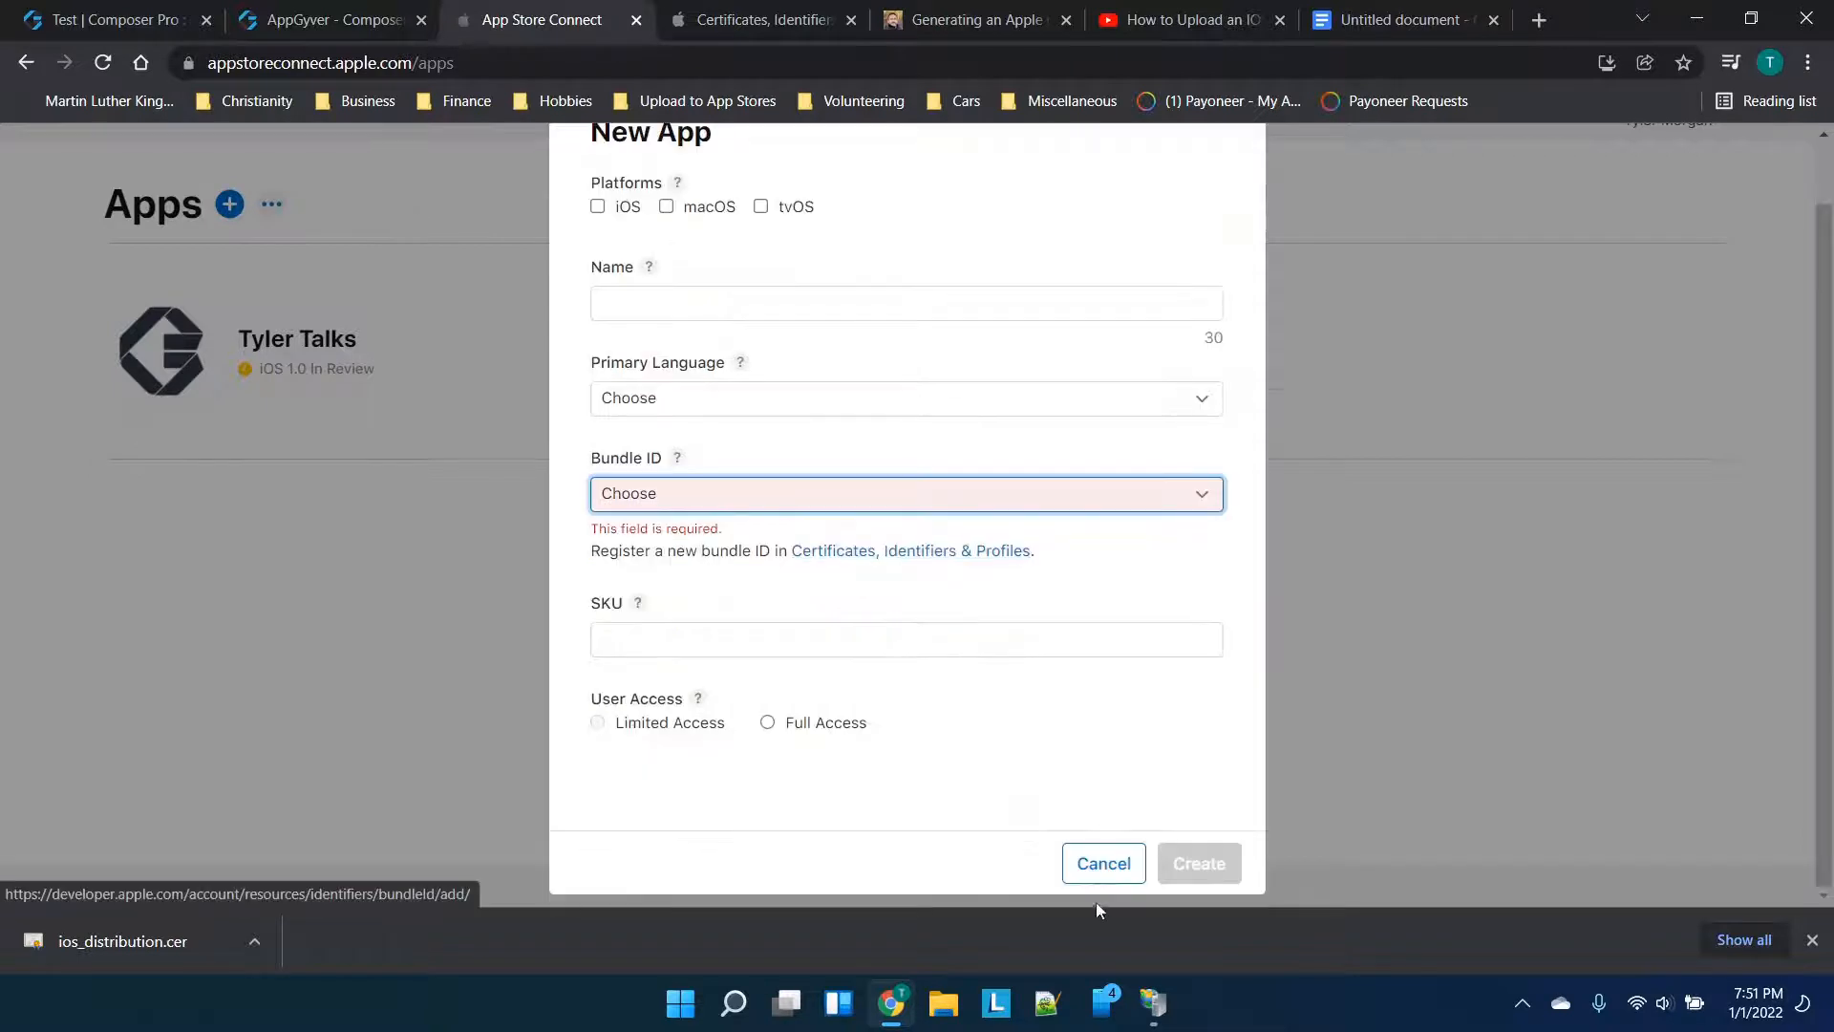
left_click(1095, 862)
left_click(219, 204)
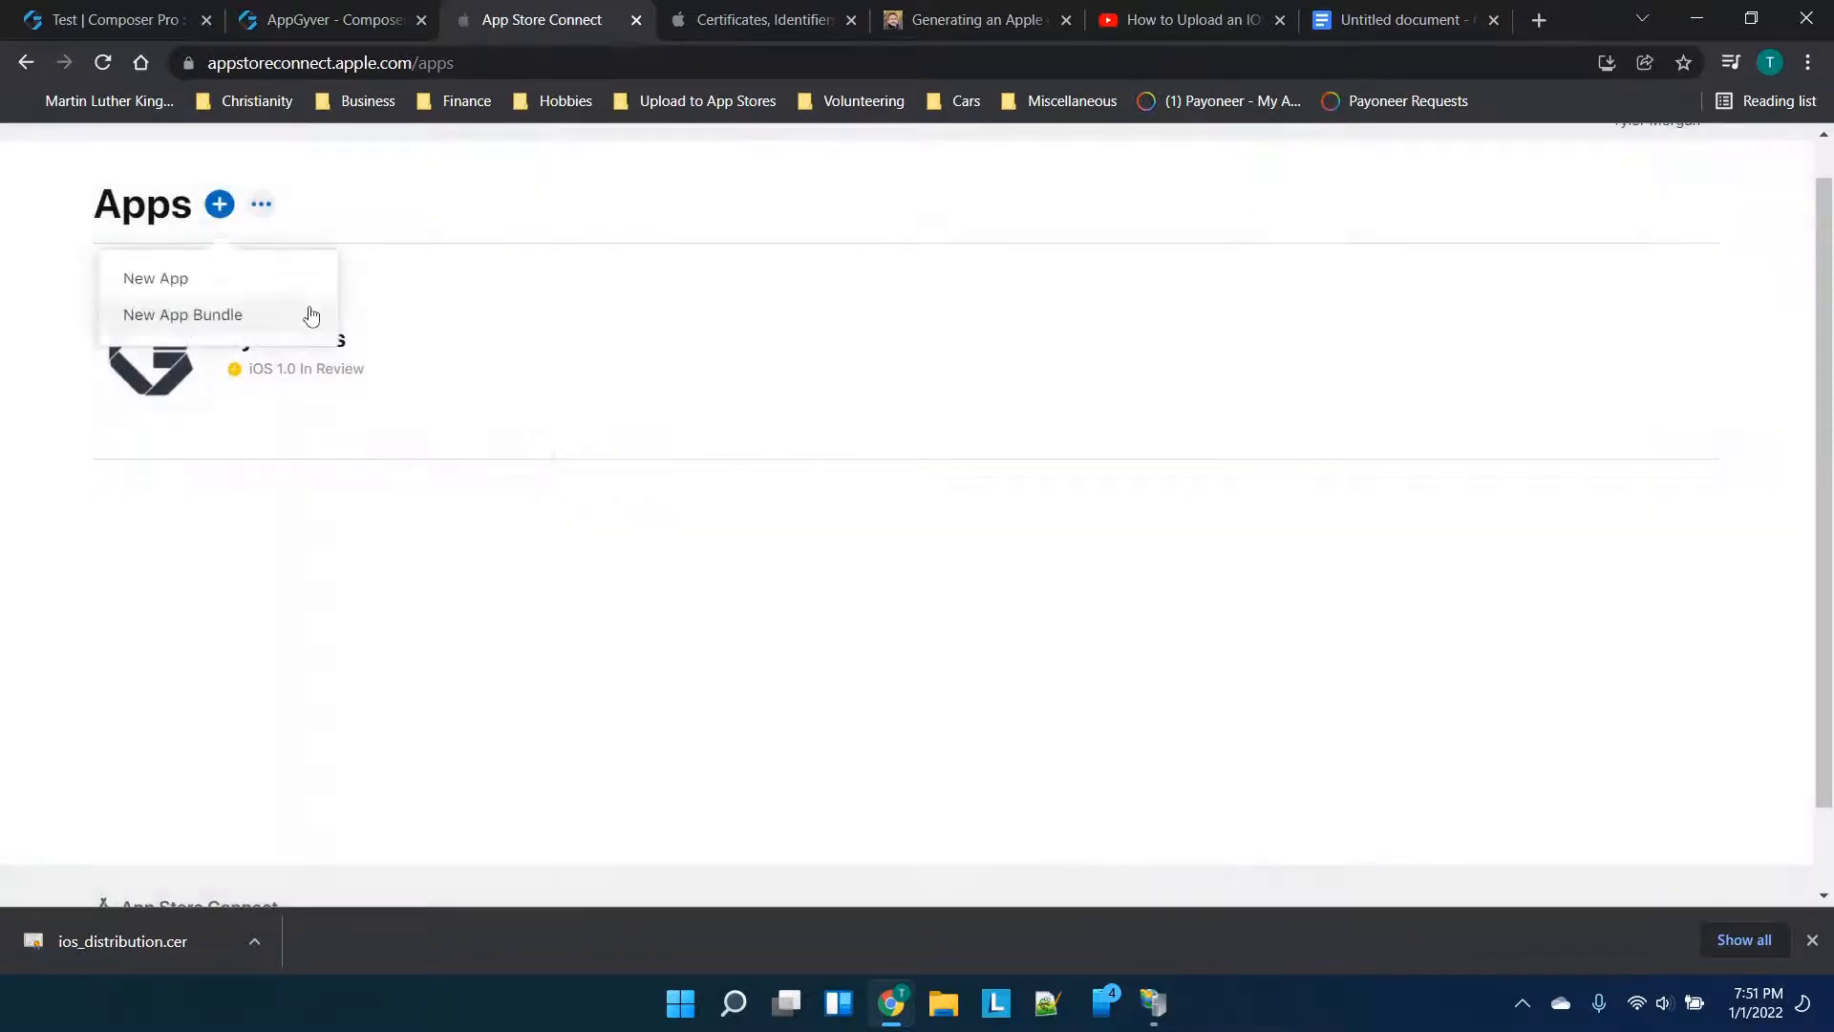
left_click(211, 284)
Make it an iOS app named Test, English (U.S.), with bundle ID com.company.tylertalks
left_click(597, 276)
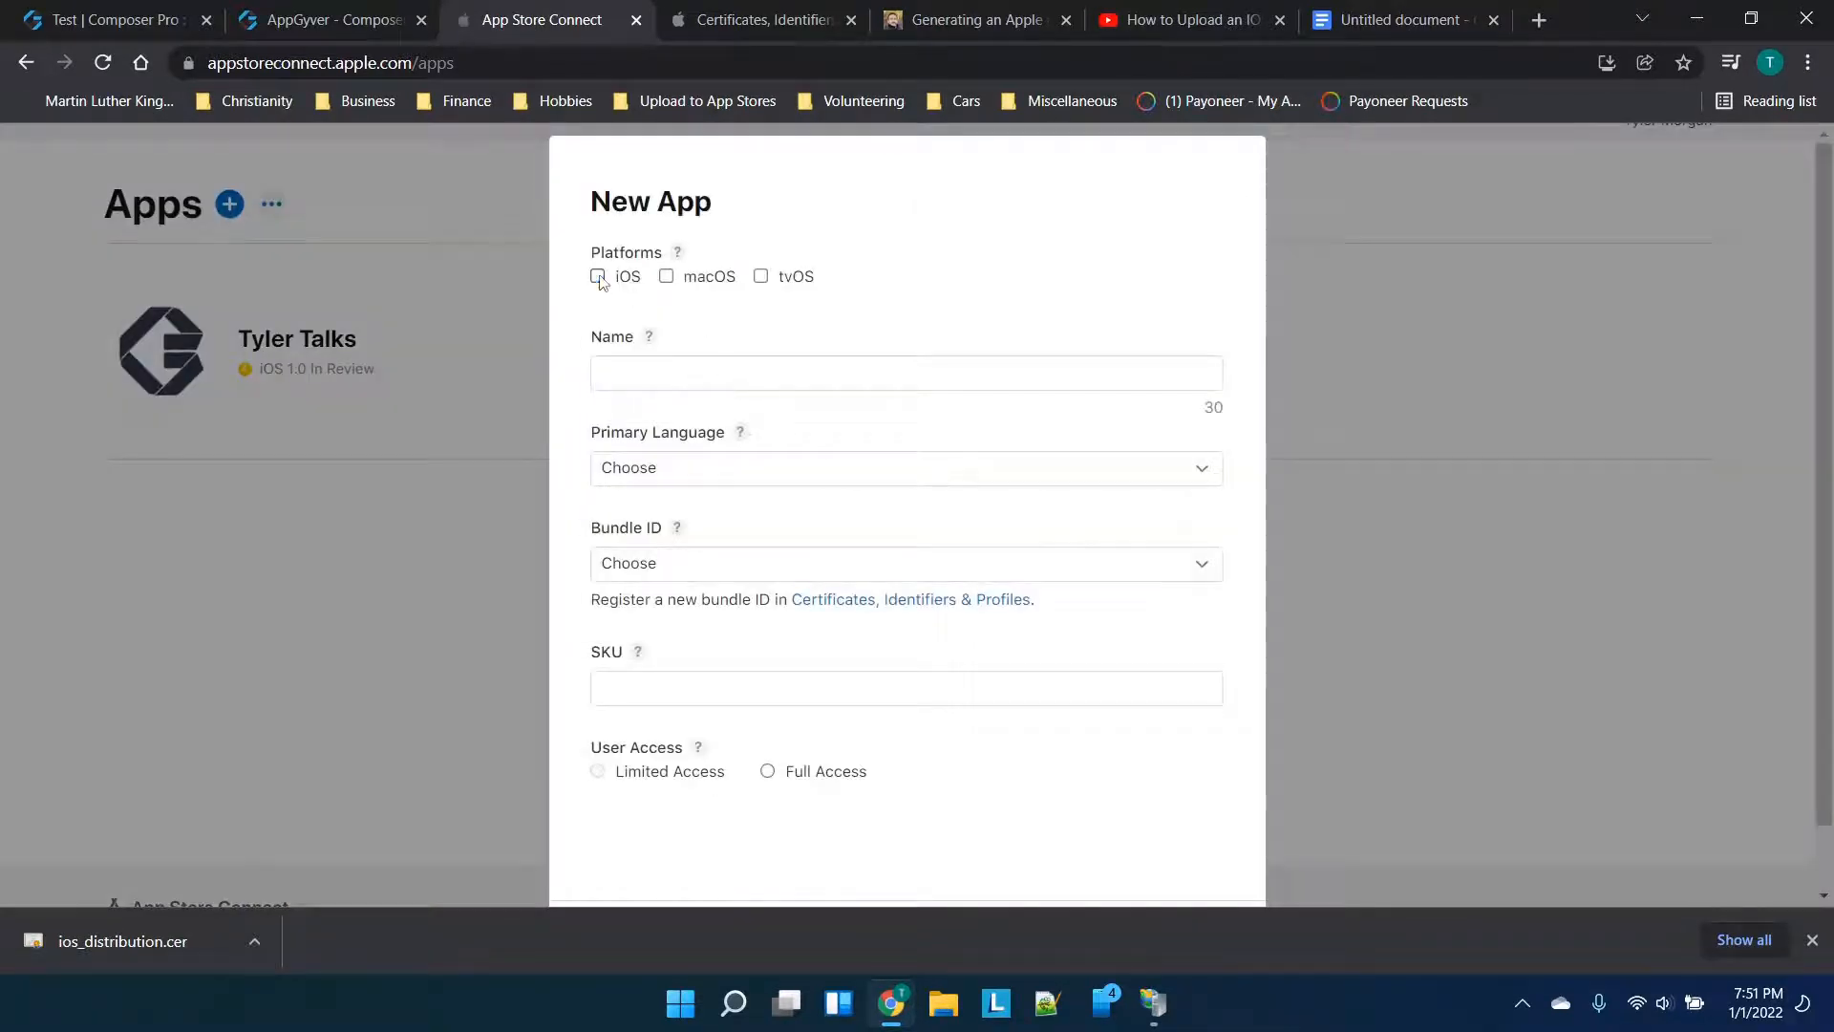
left_click(626, 373)
type("Test")
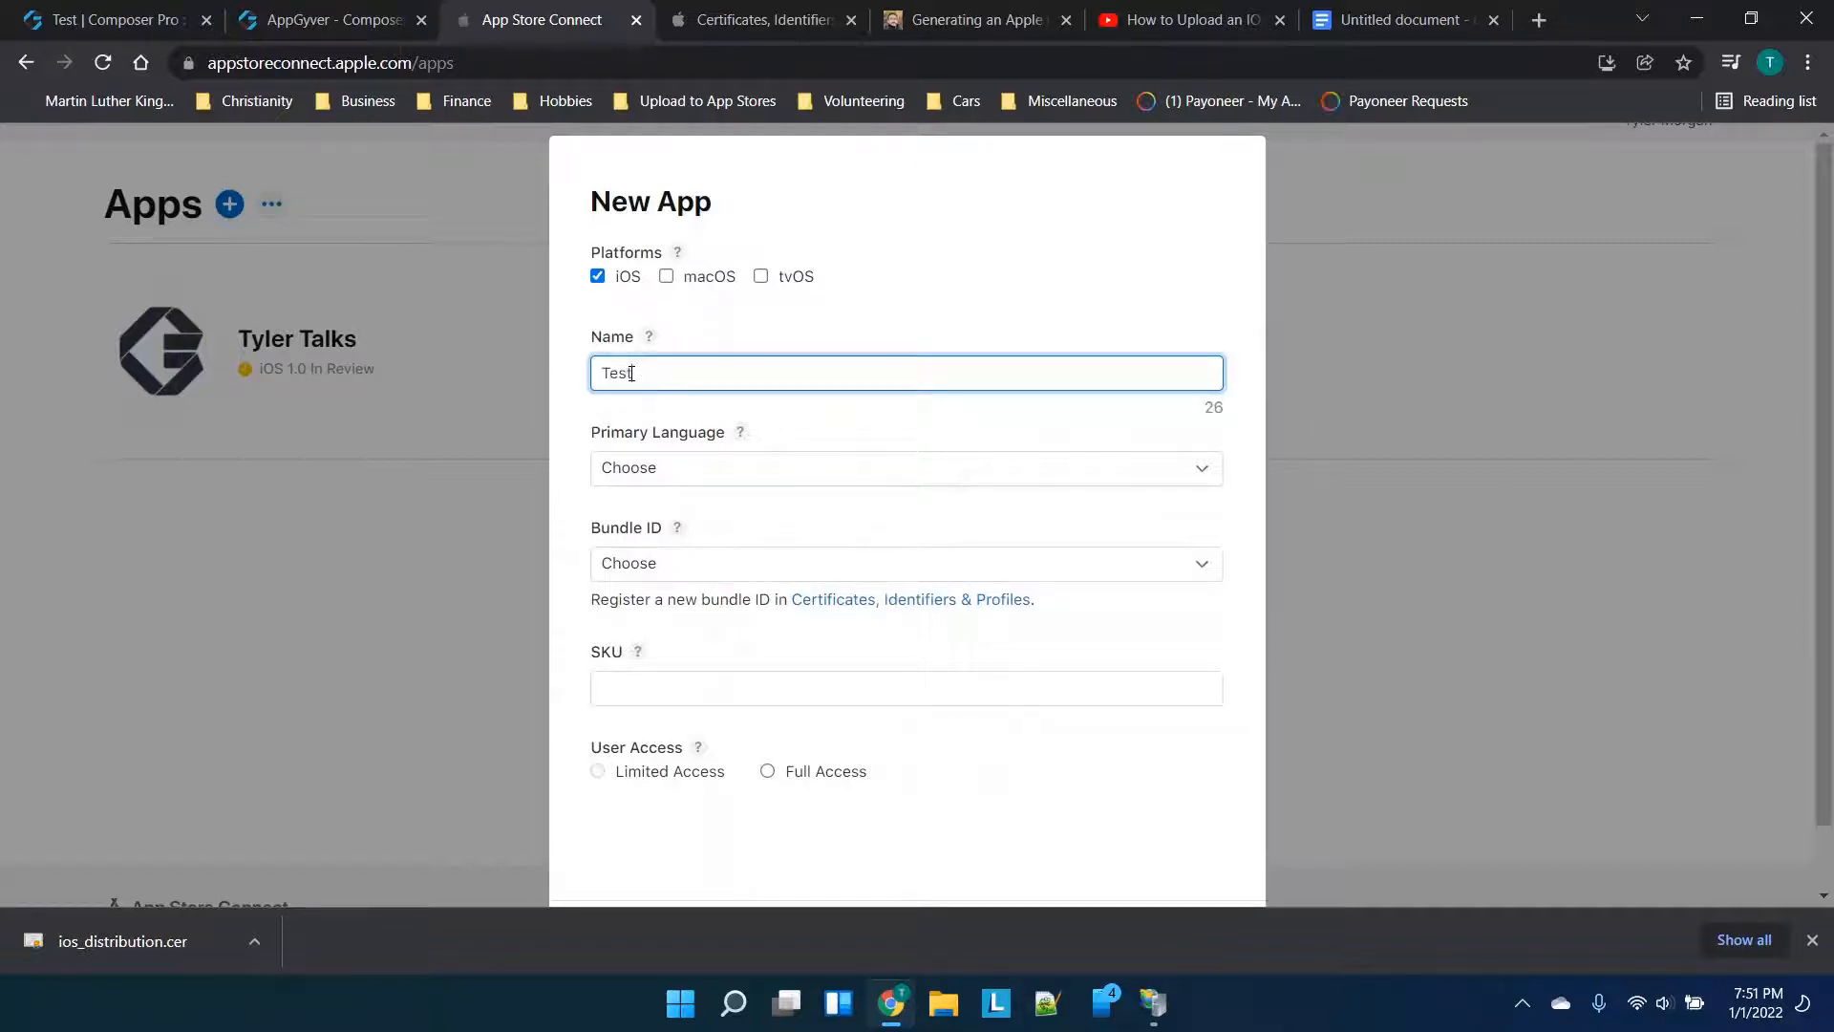
left_click(695, 478)
scroll(712, 678, "down", 3)
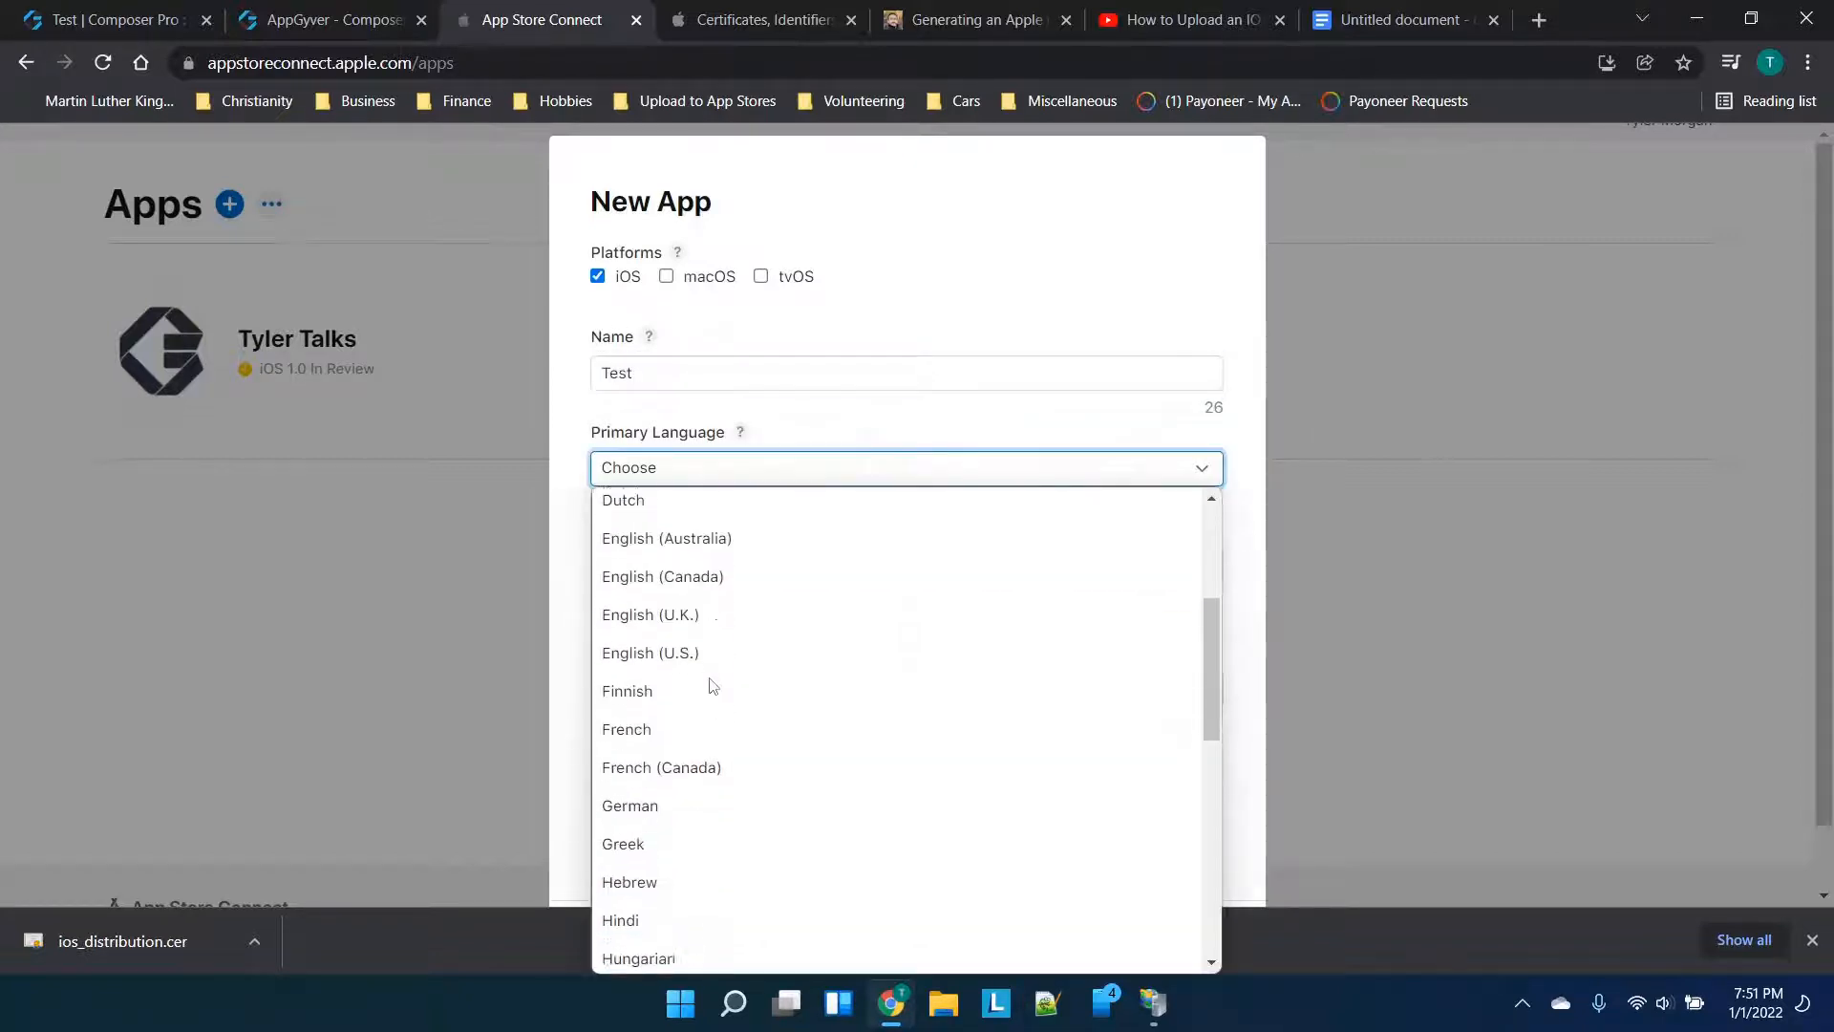
left_click(666, 642)
left_click(687, 564)
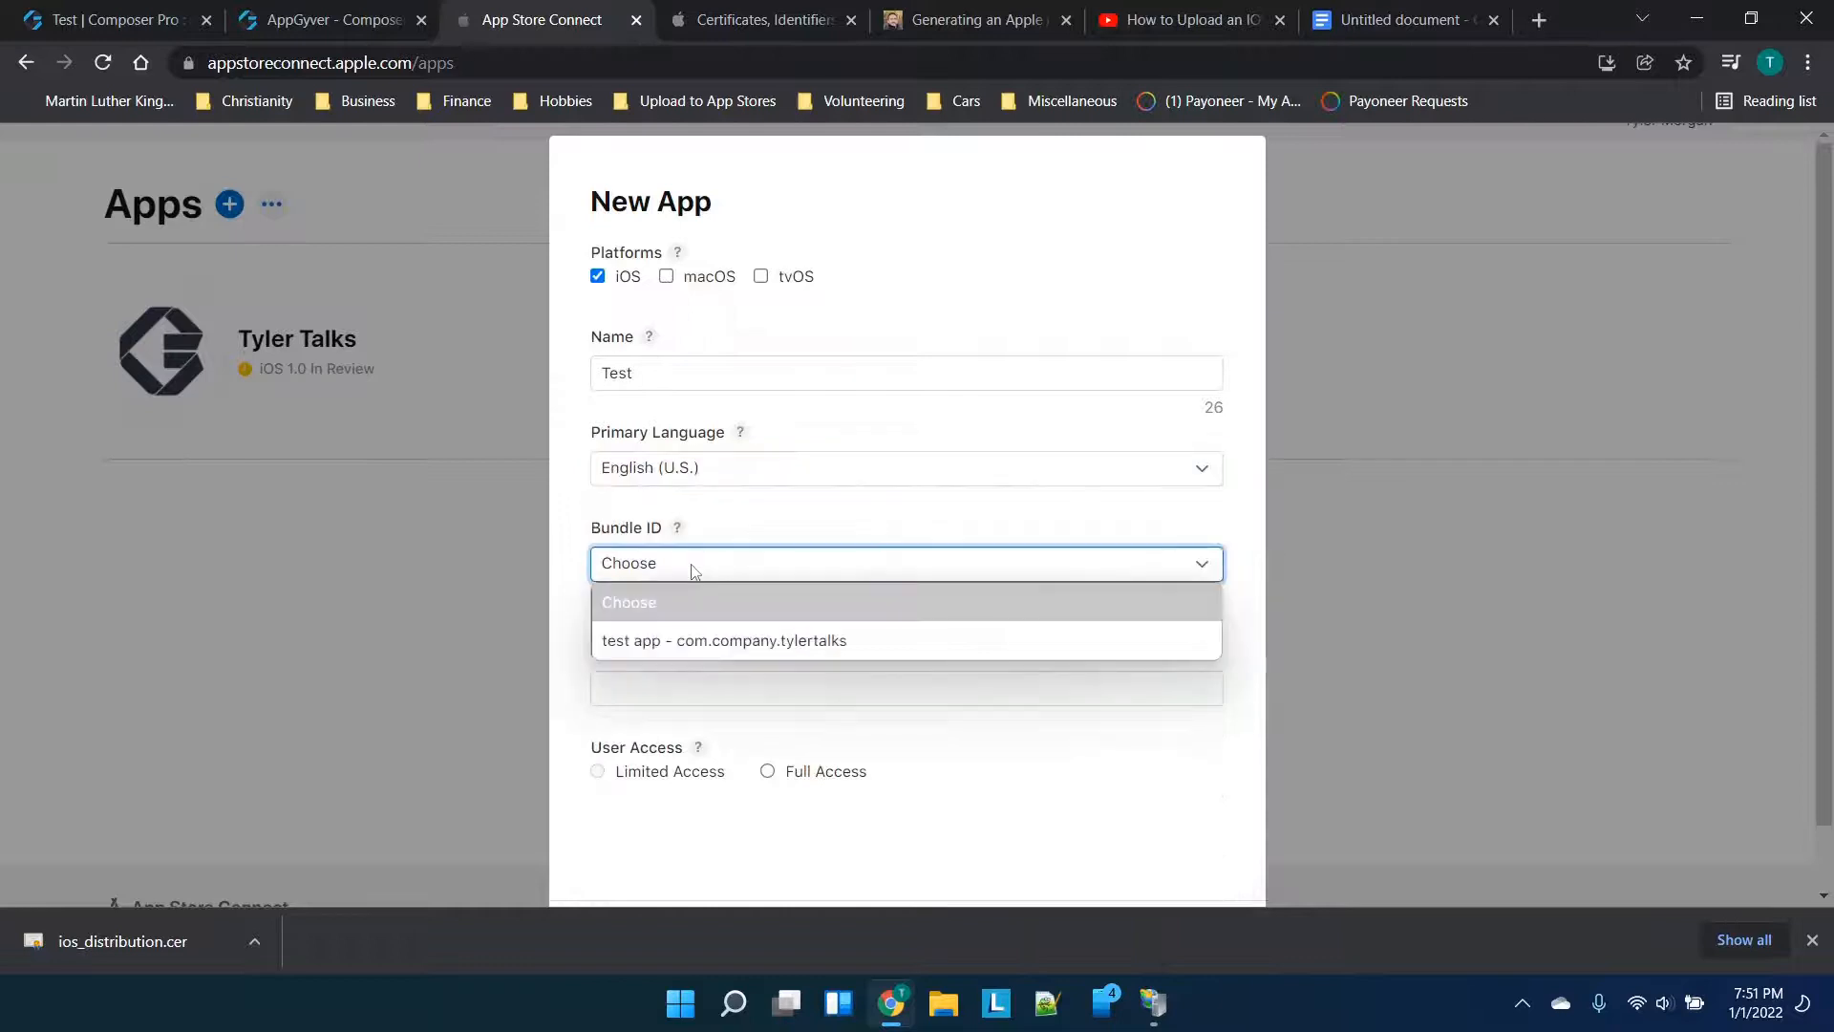
left_click(704, 644)
Enter SKU 83747282 after checking the SKU explanation
left_click(701, 655)
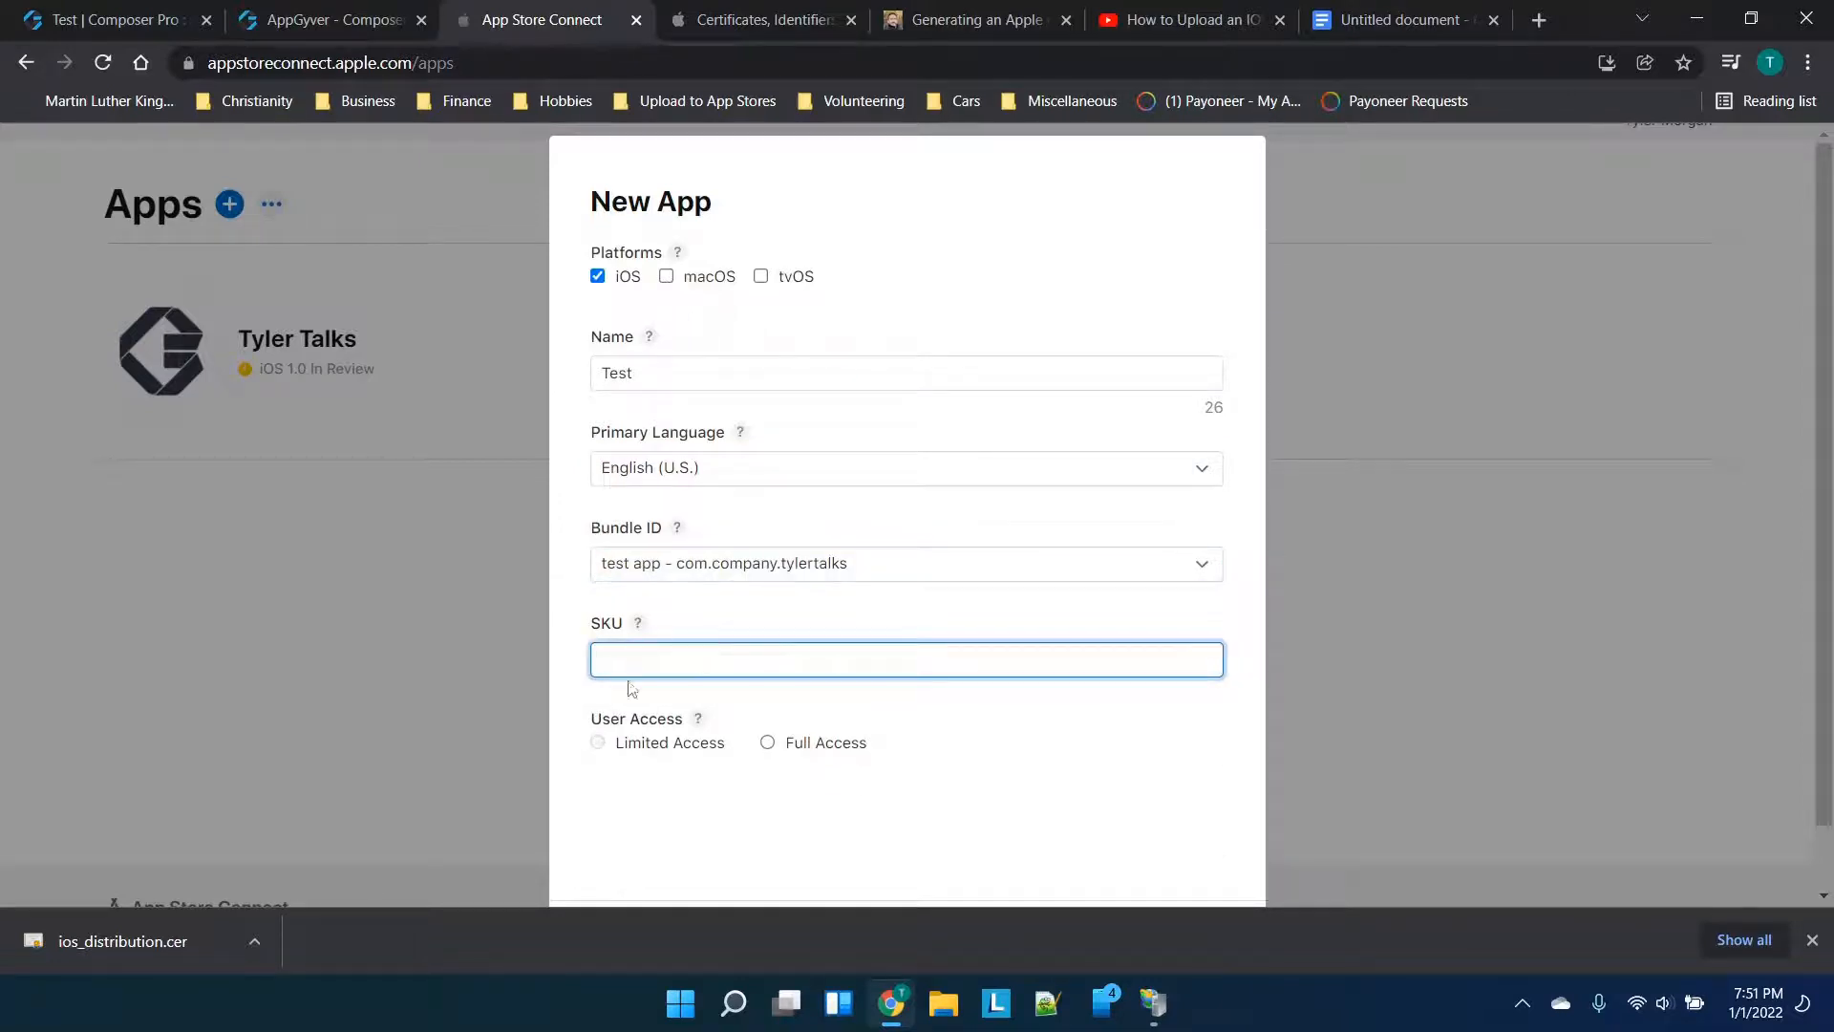
left_click(638, 625)
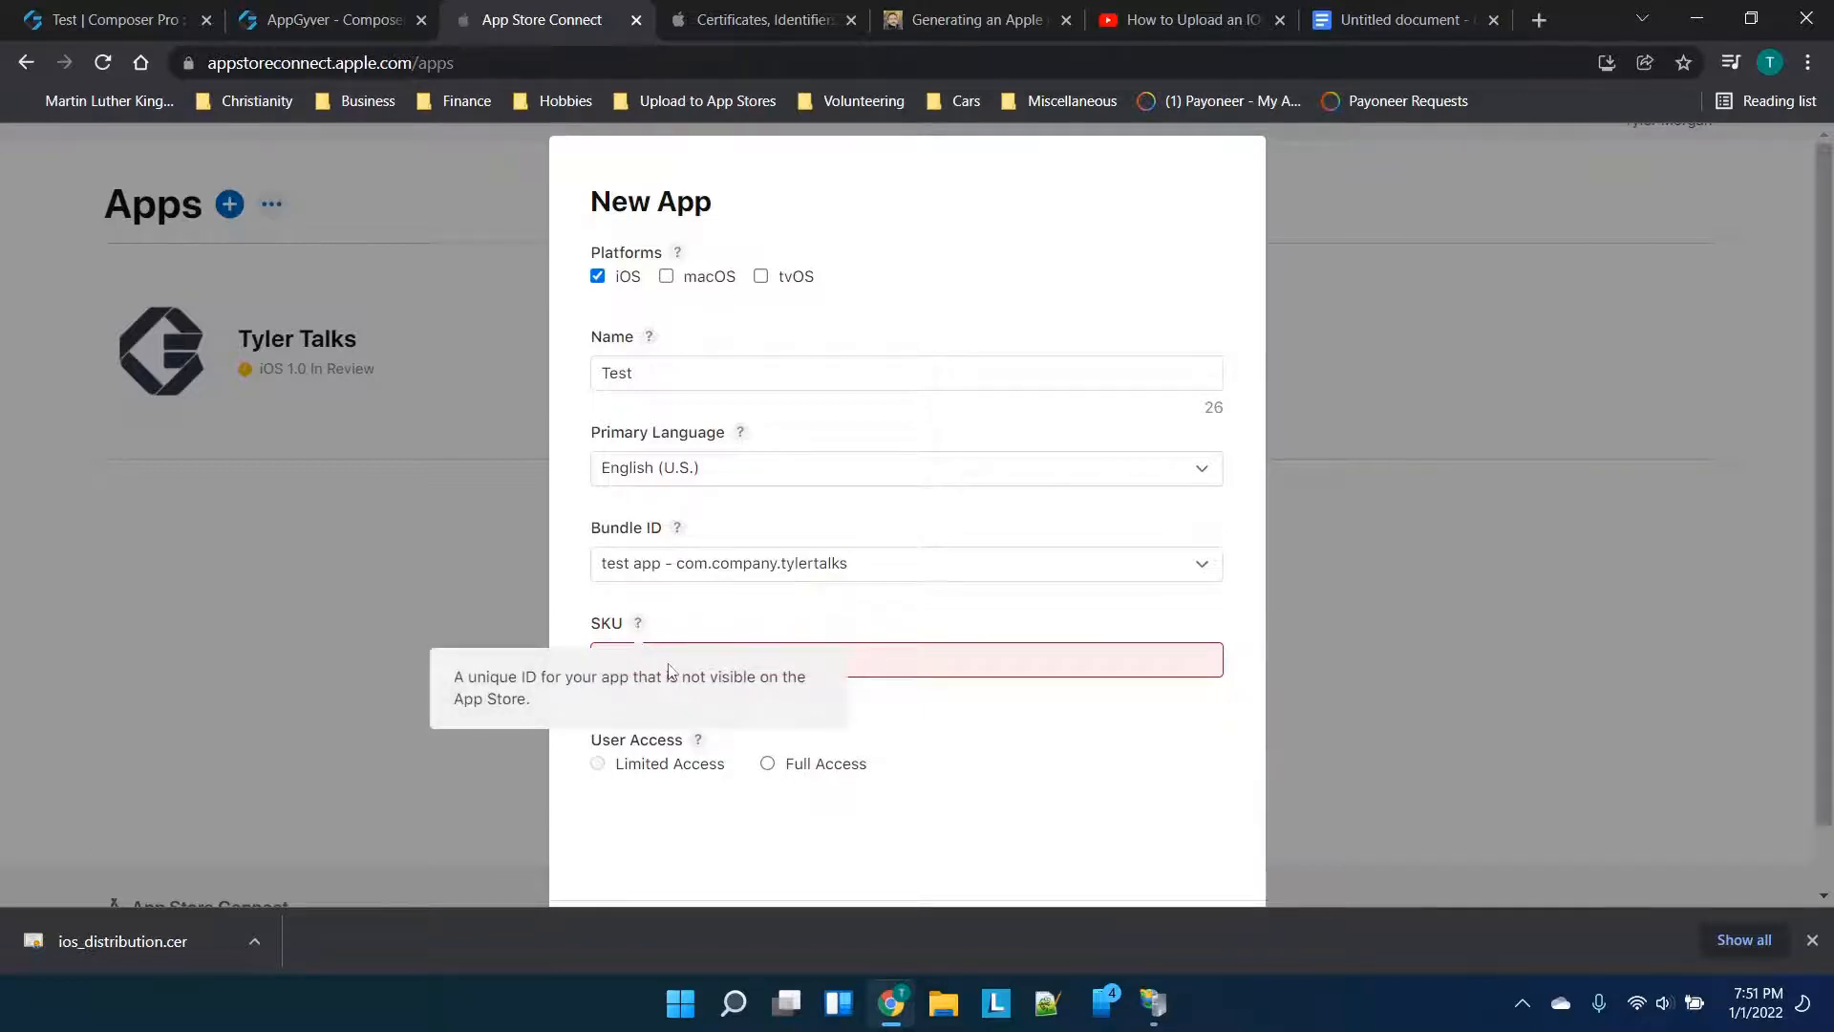
left_click(860, 657)
left_click(1171, 26)
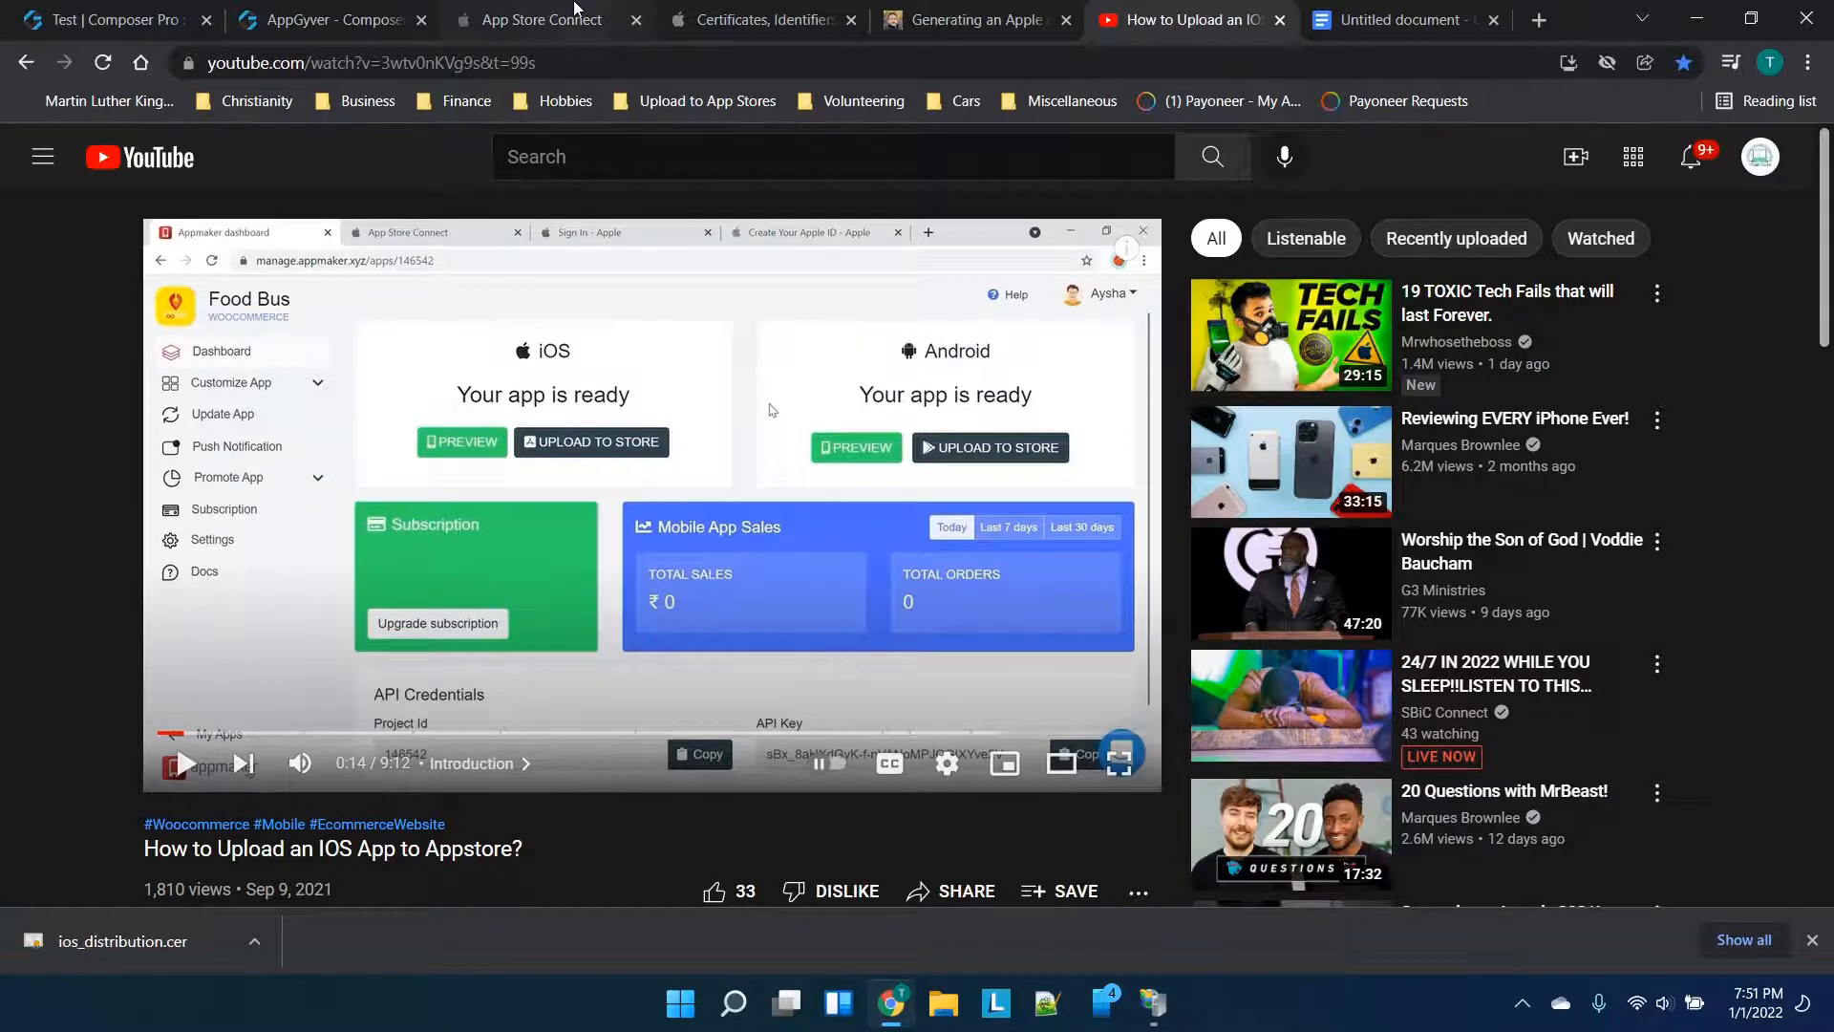
left_click(330, 19)
left_click(556, 11)
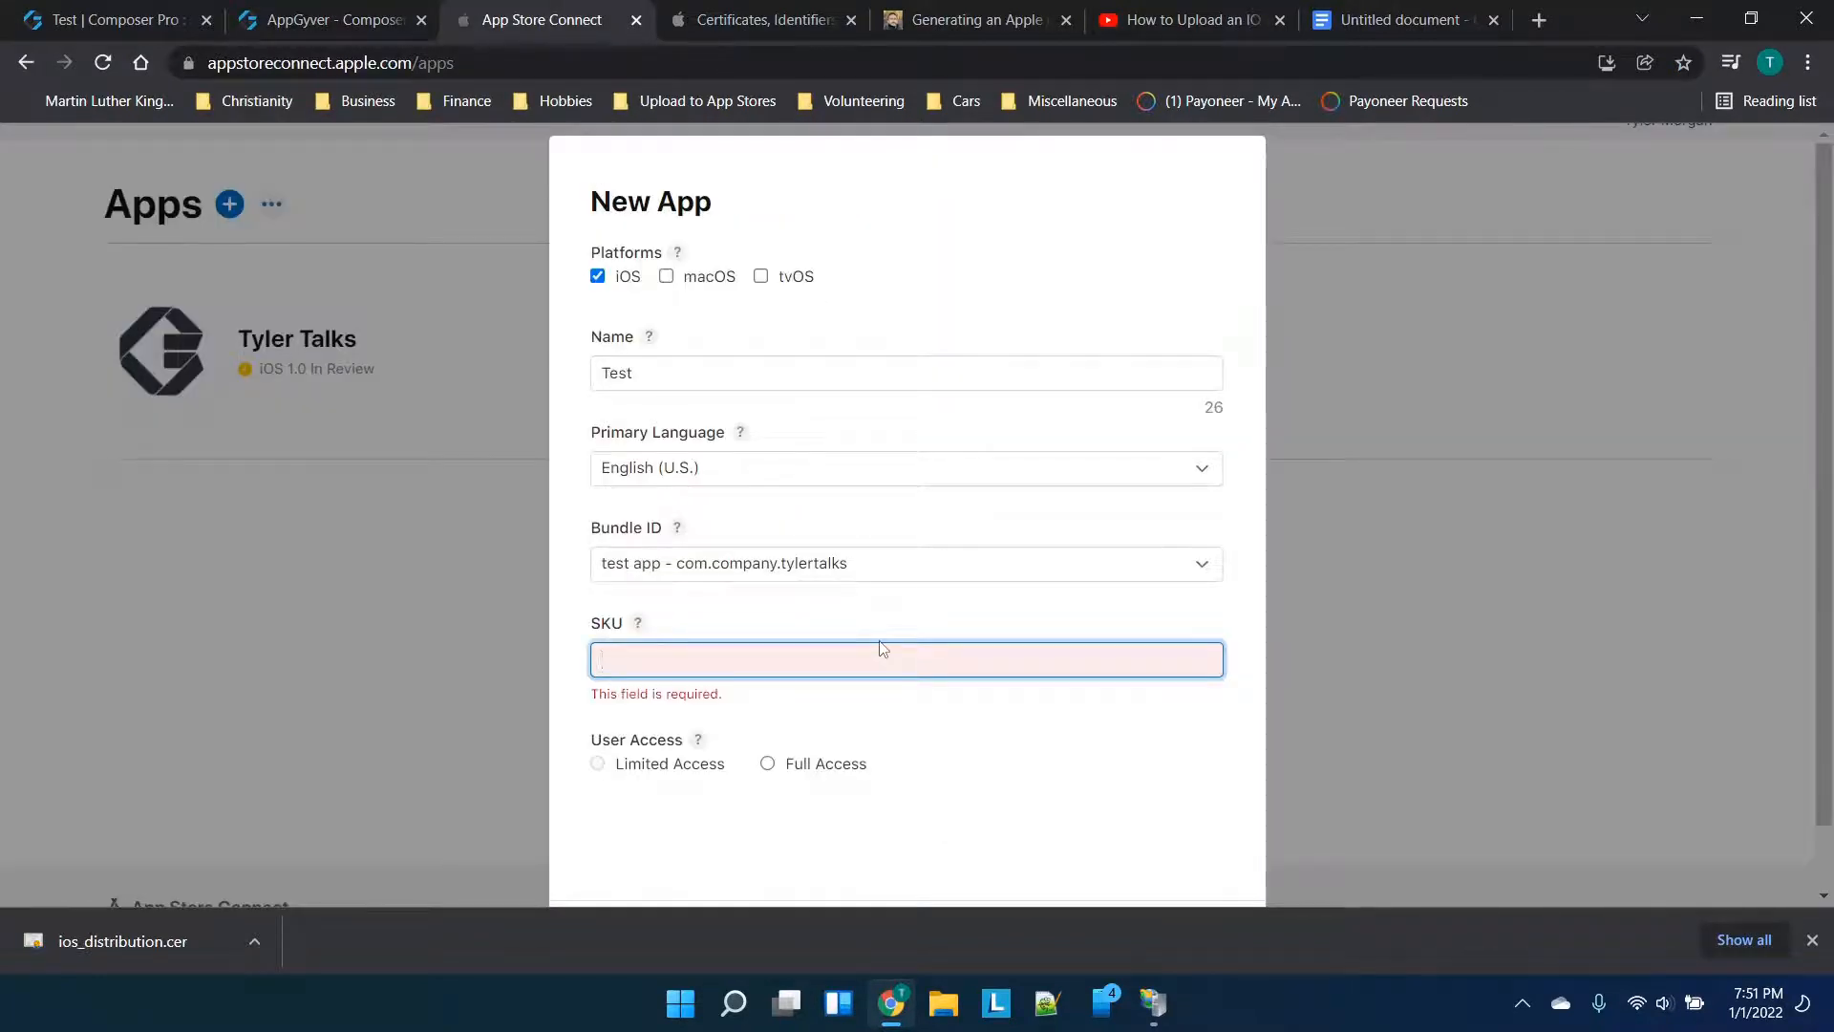
type("83747282")
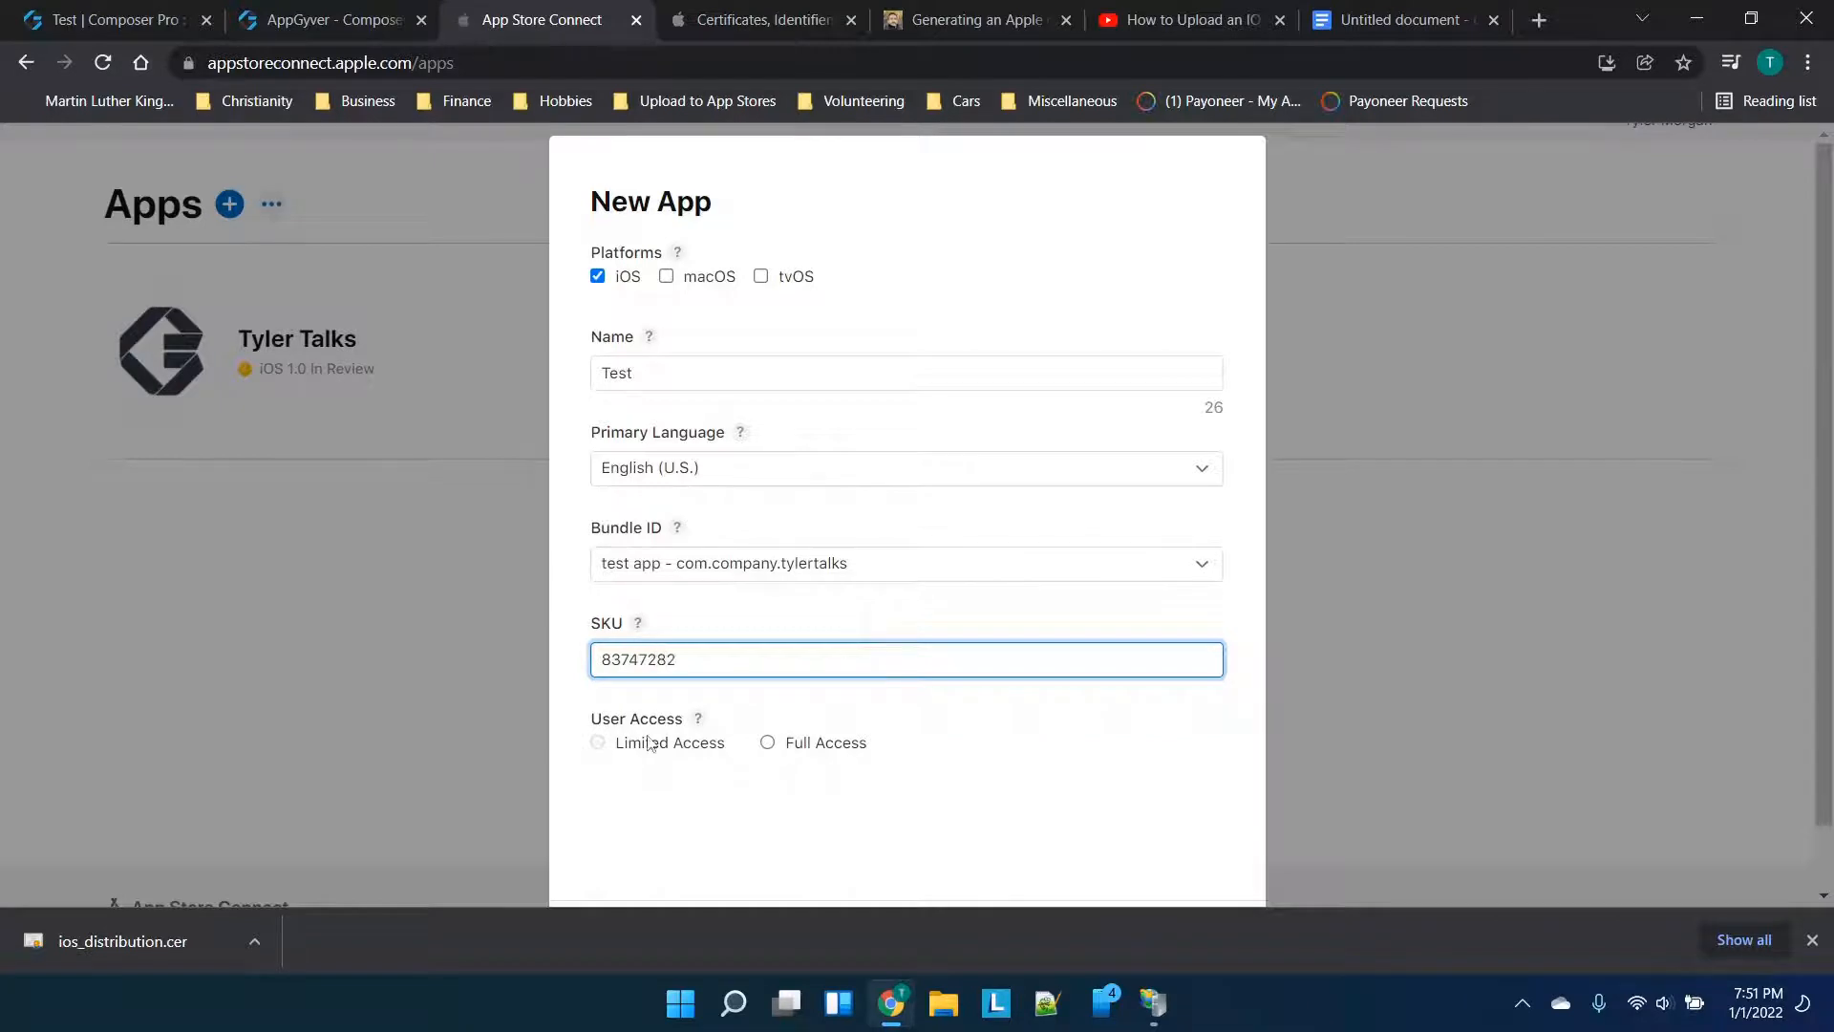
scroll(842, 595, "down", 1)
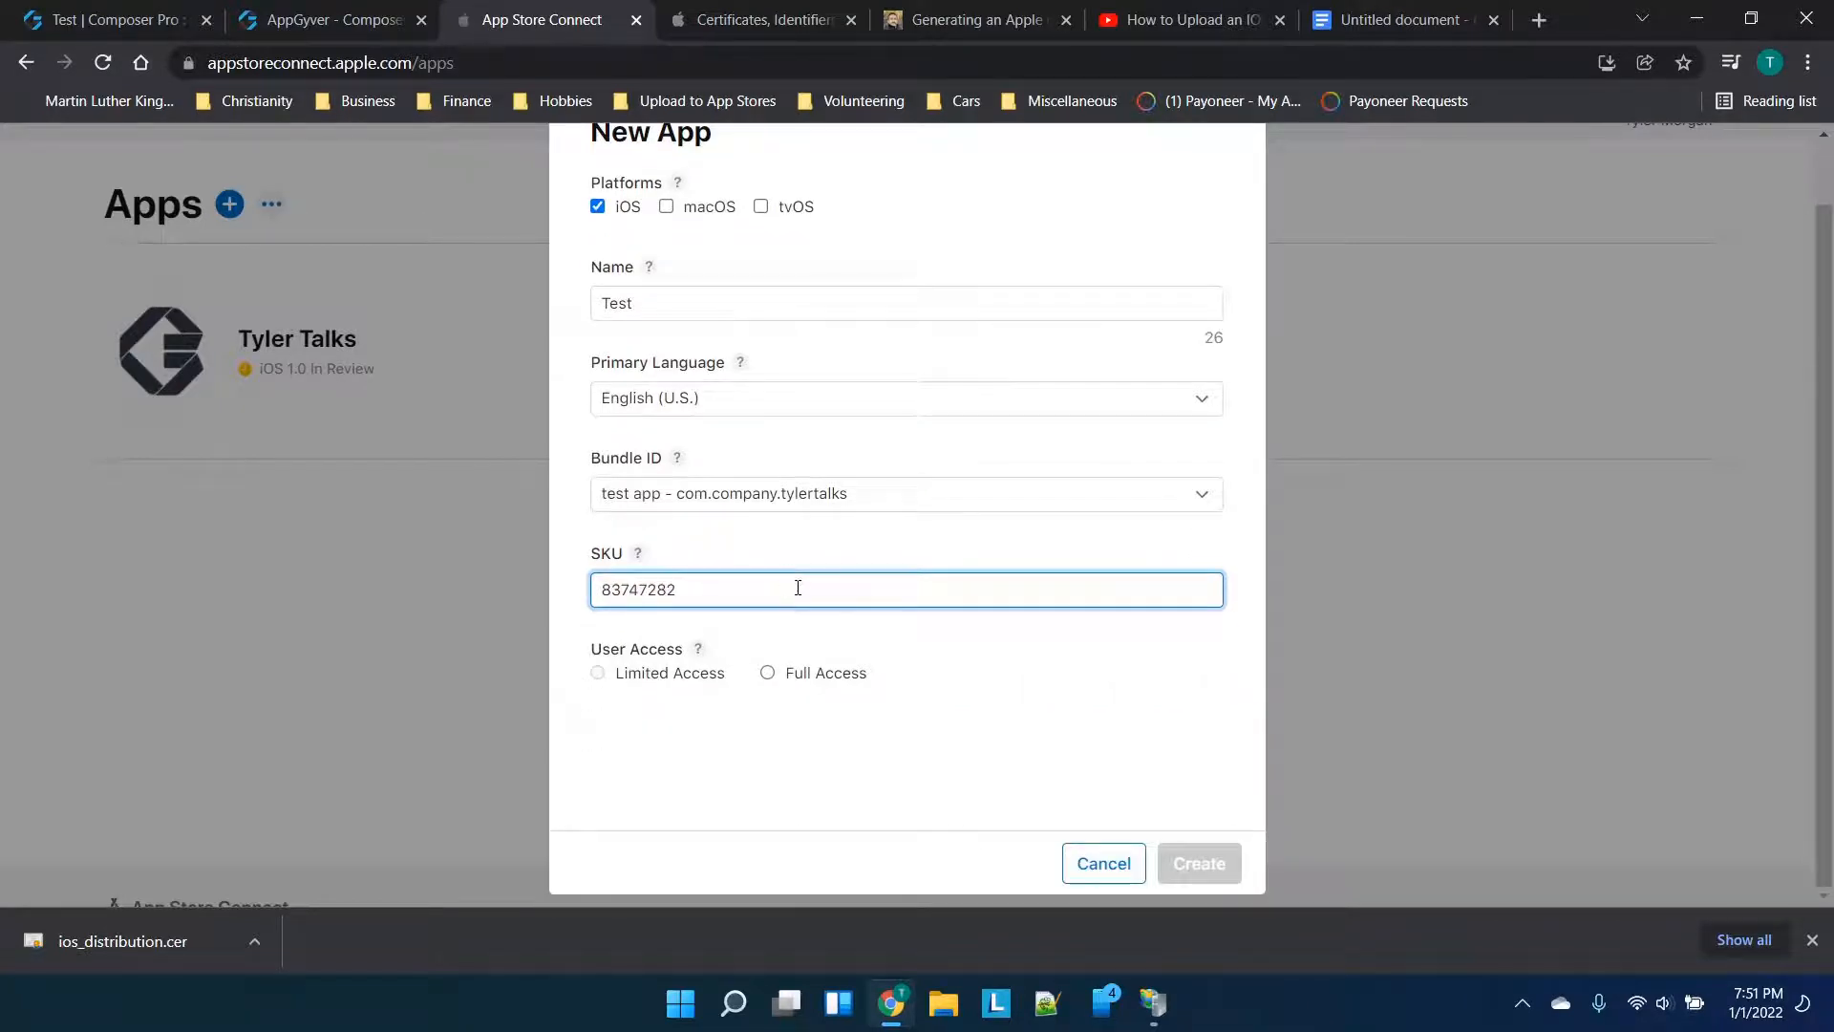
type("2")
left_click(1400, 19)
scroll(1120, 731, "down", 2)
Note Com.company.tylertalks and SKU 83747282 in the doc, then give the app Full Access
key("Return")
key("Return")
key("Return")
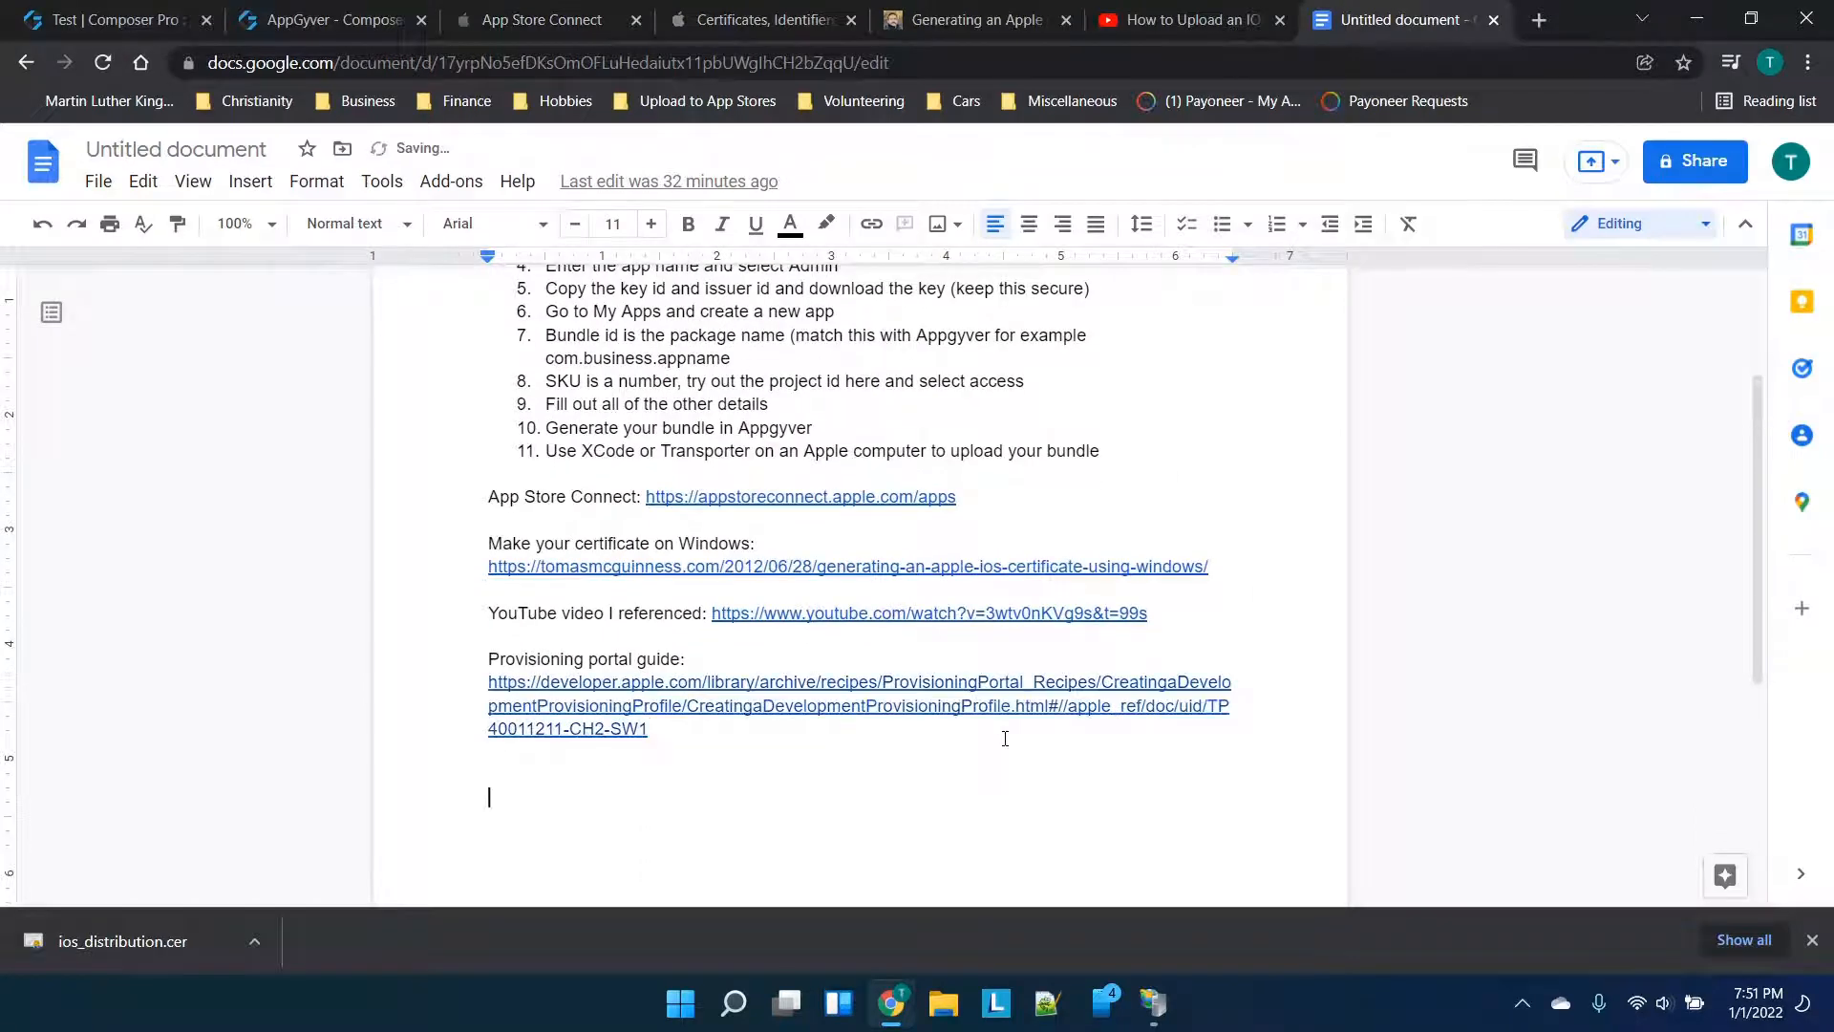
type("com.company.tylertalks")
key("Return")
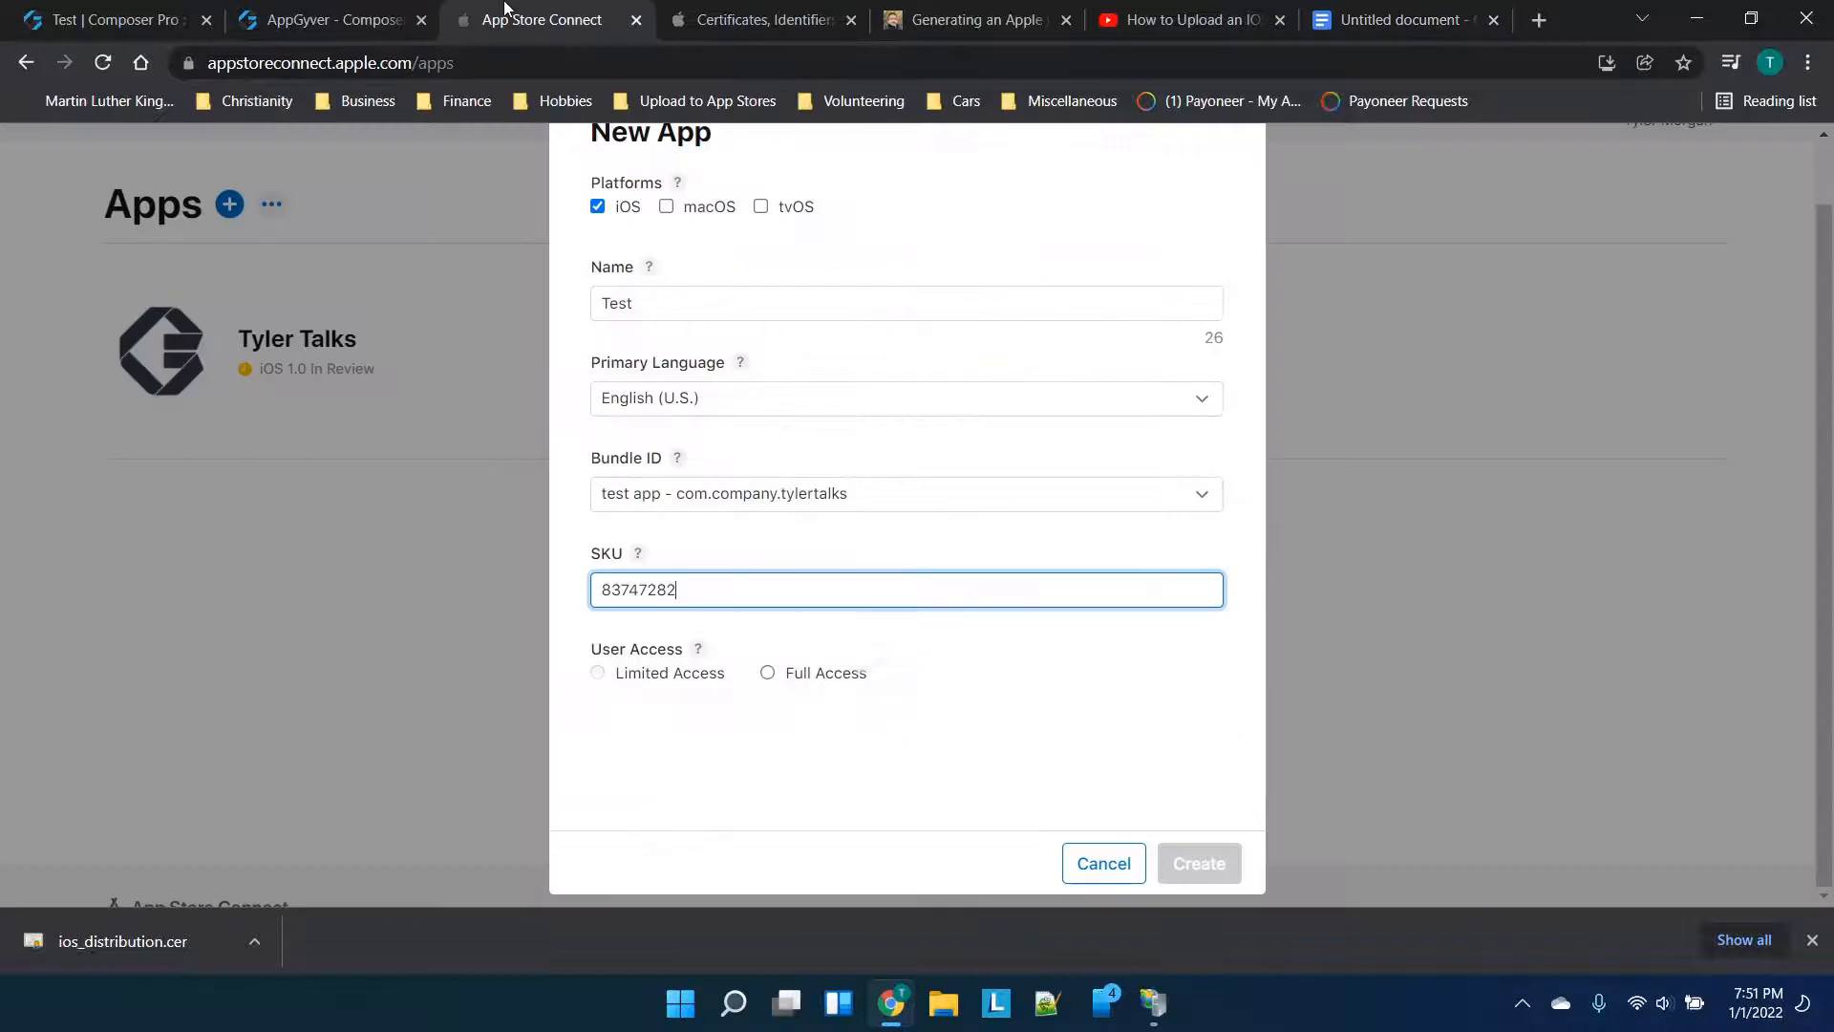
left_click(531, 19)
key("ctrl+a")
key("ctrl+c")
left_click(1395, 19)
key("ctrl+v")
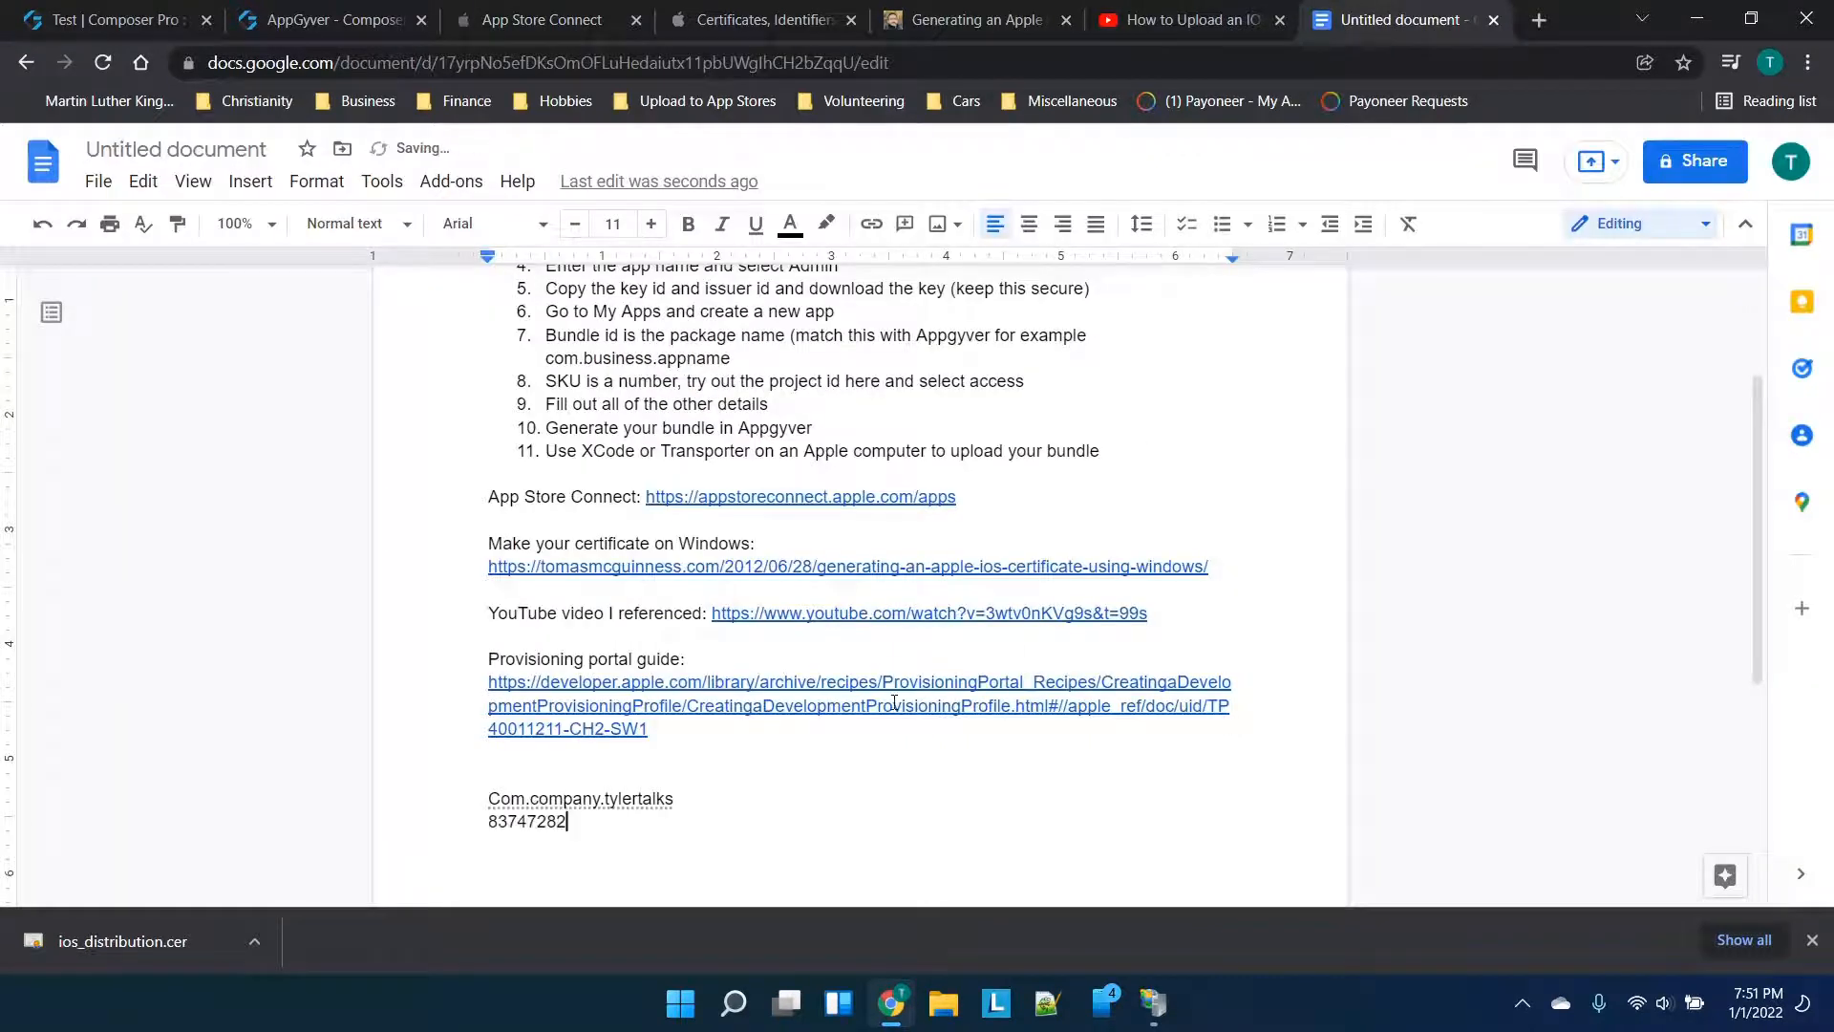
left_click(540, 19)
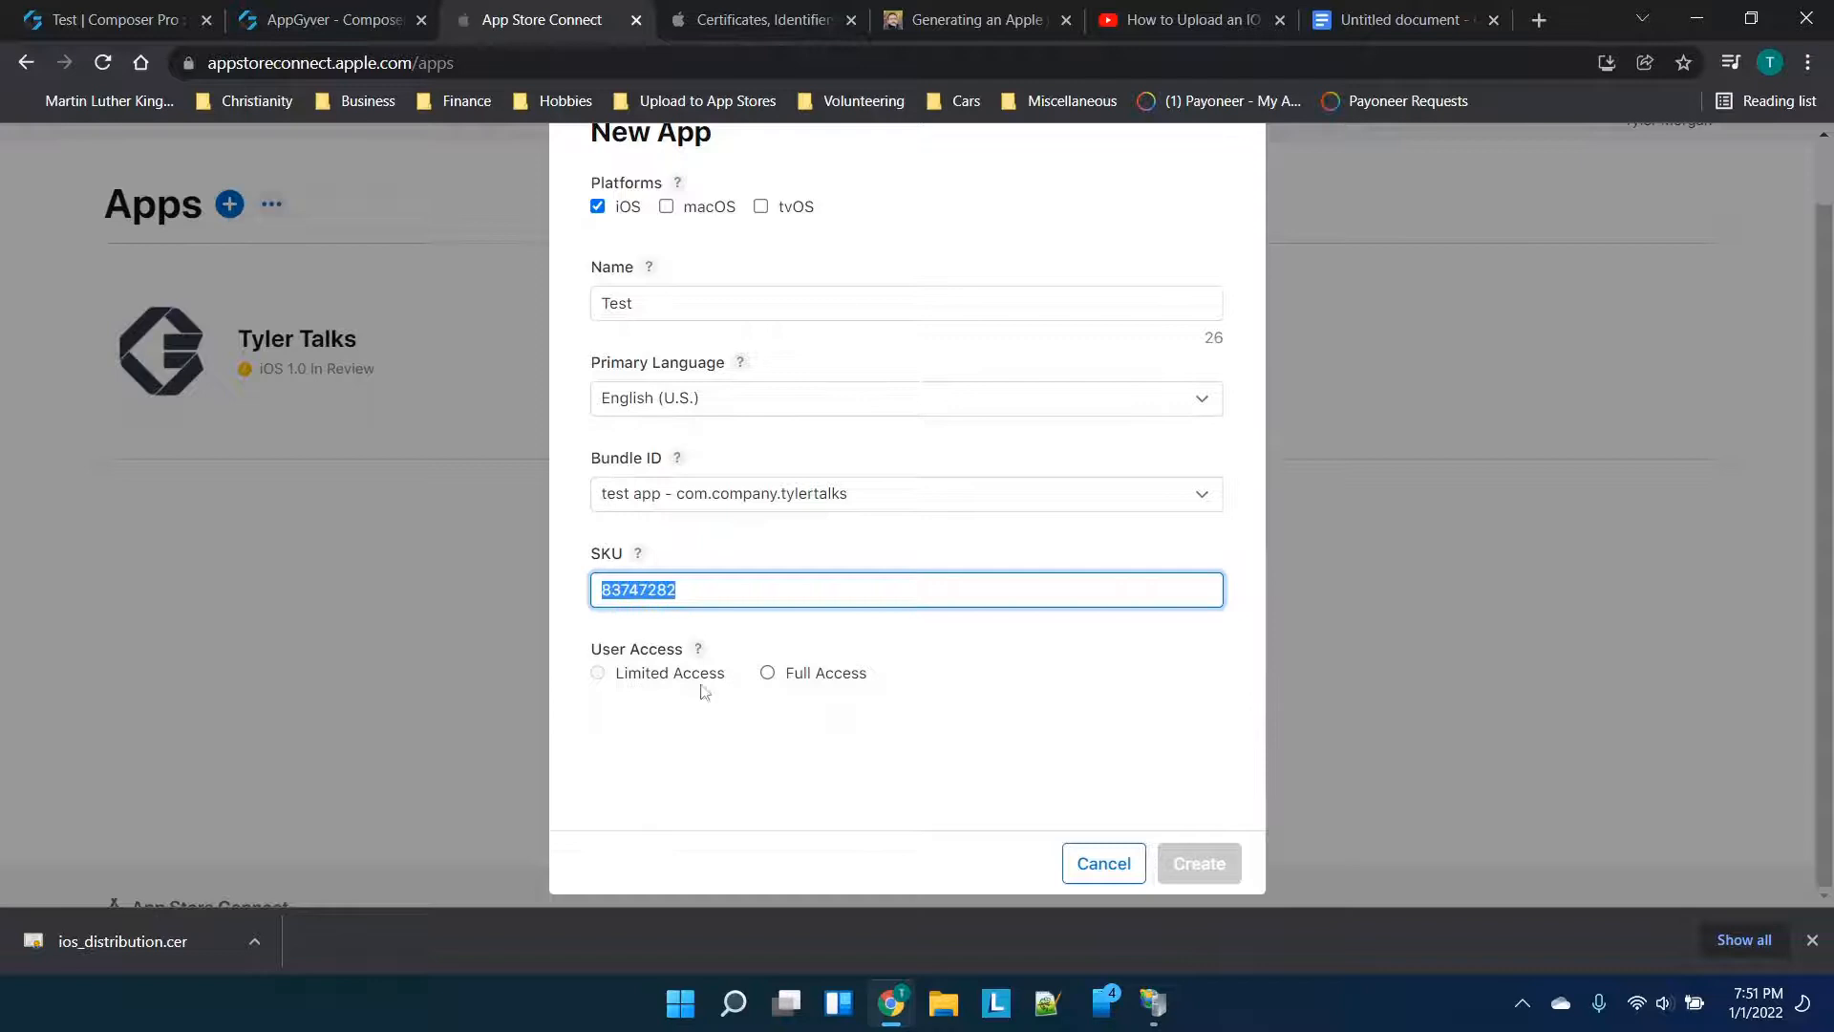
left_click(793, 674)
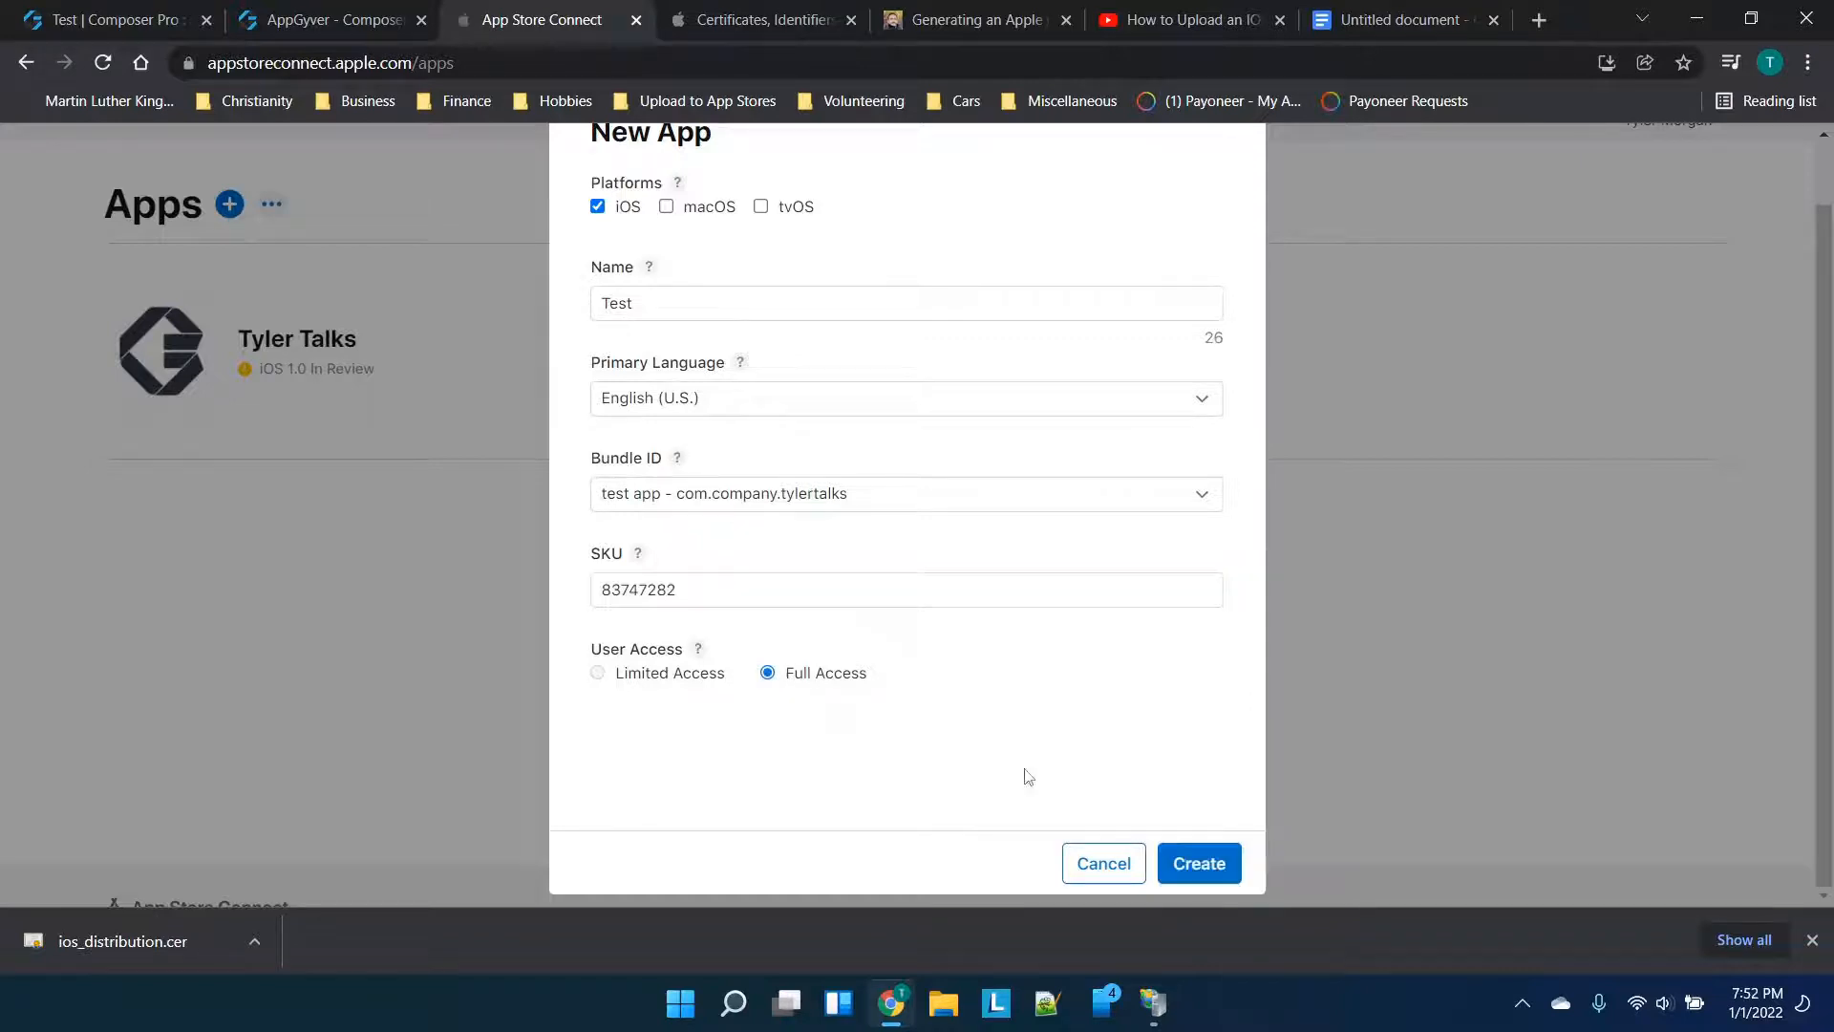
Retry creating the app as 'Test test test' and 'Test test test 123', then enter 'Tyler Talks Test'
left_click(1220, 855)
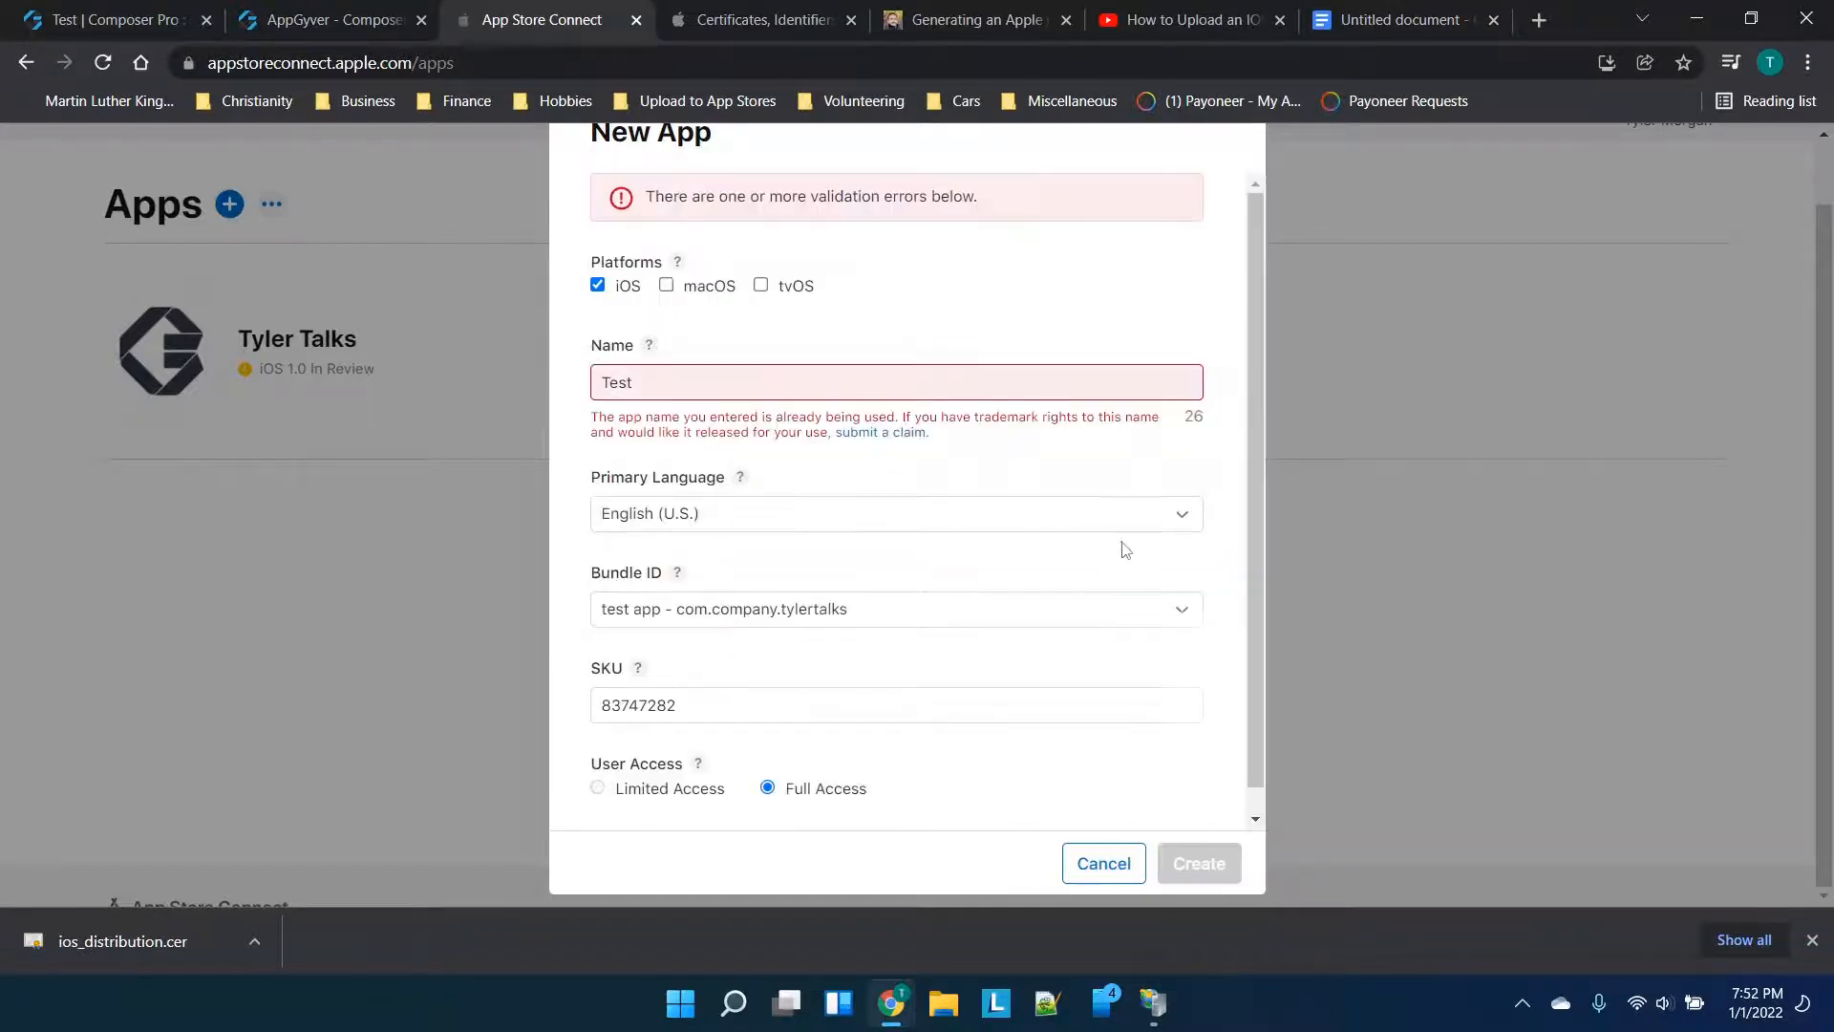
left_click(742, 380)
type("test test")
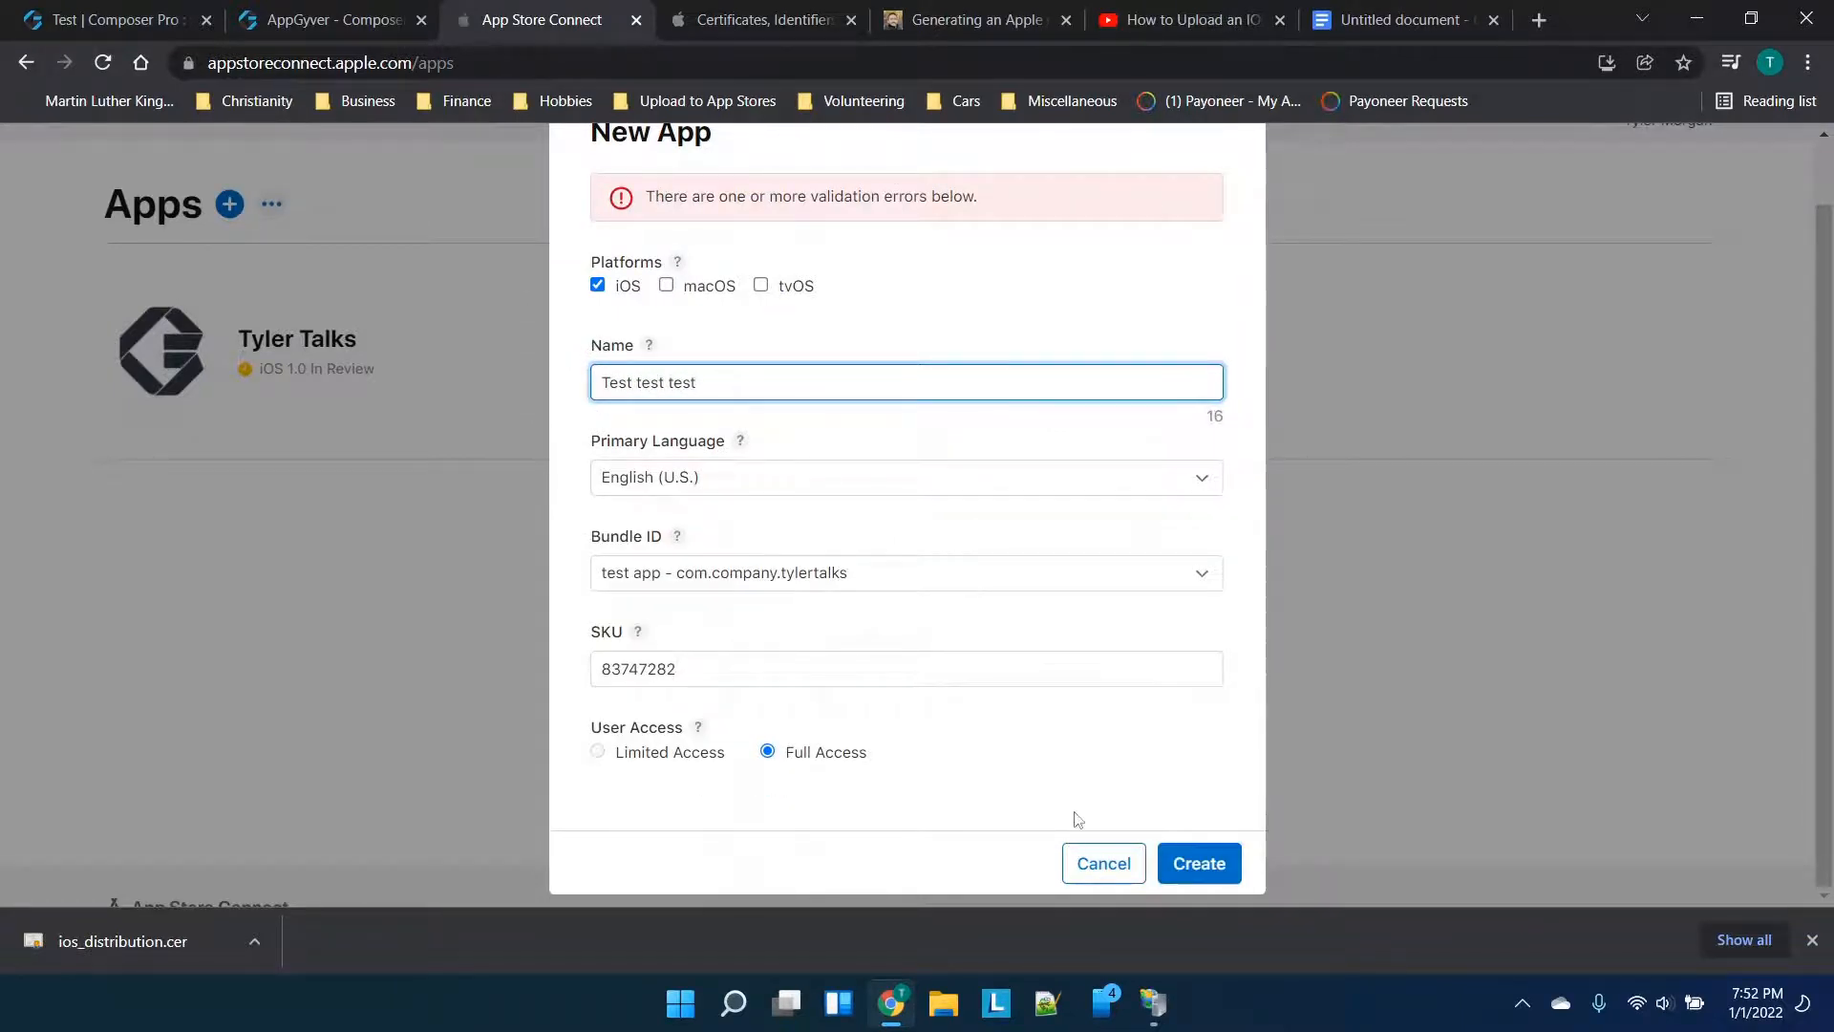
left_click(1199, 864)
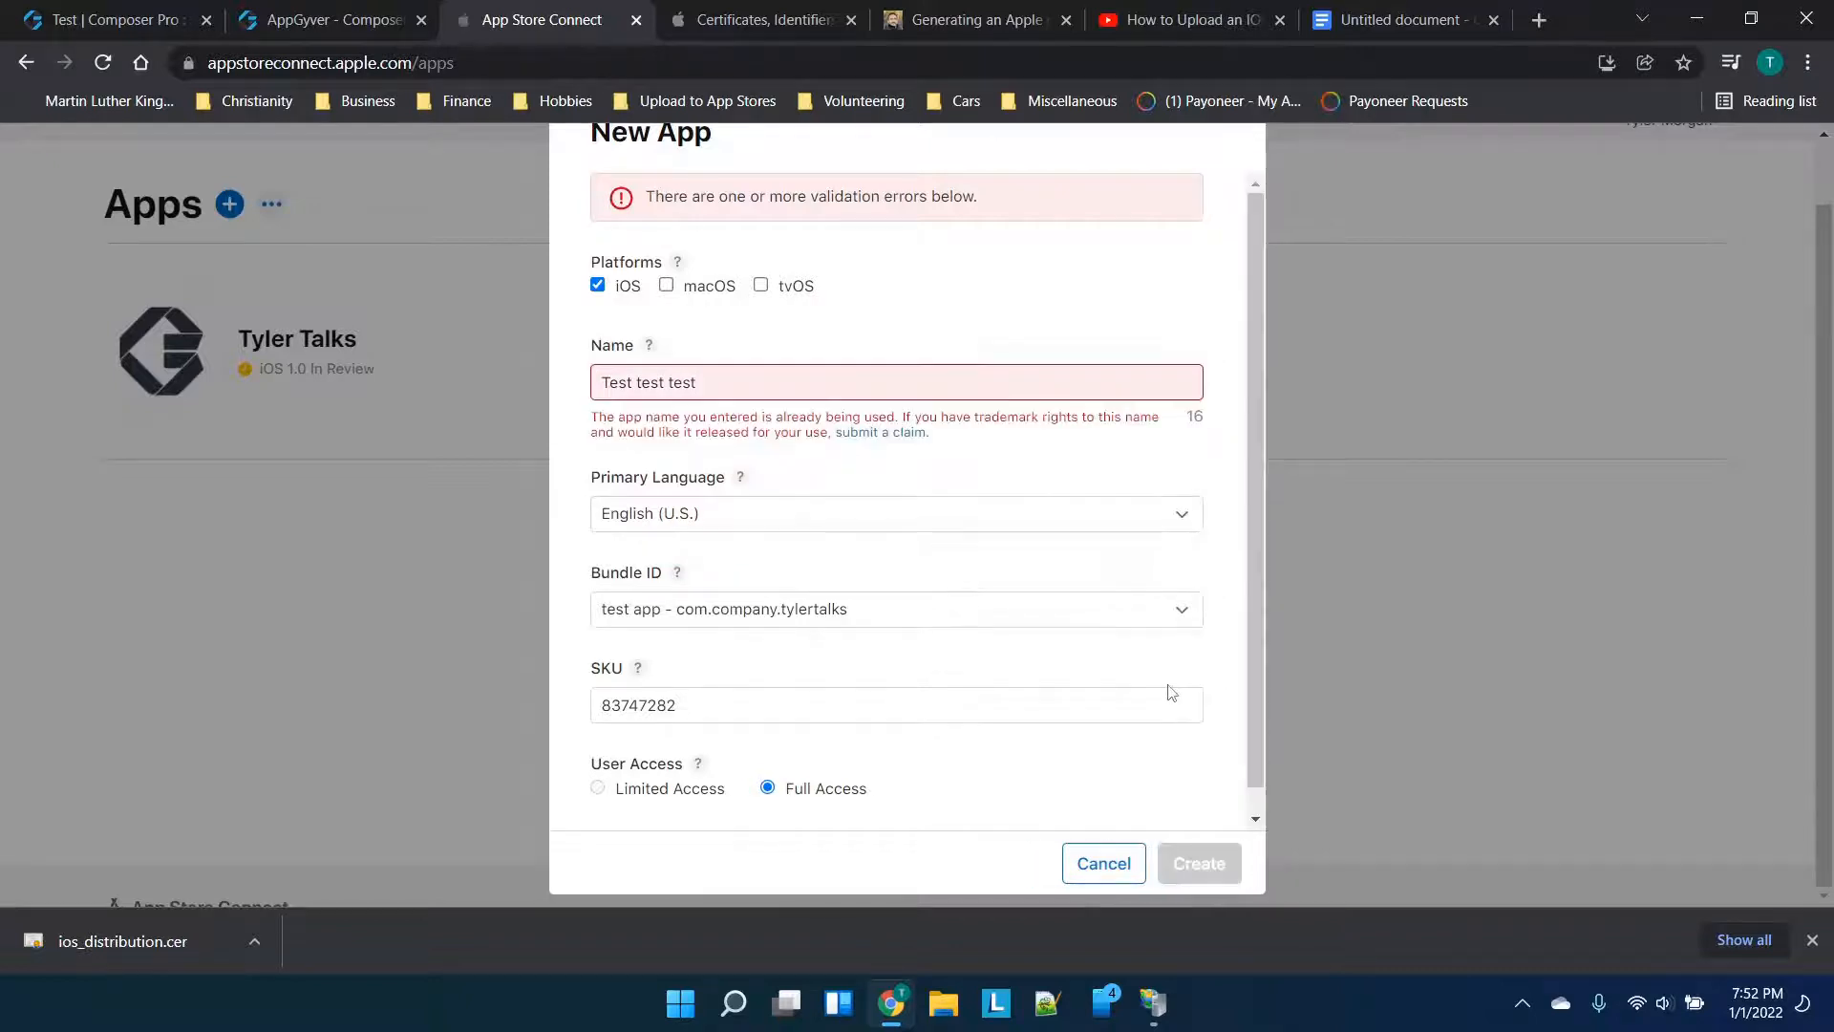
left_click(833, 379)
type("123")
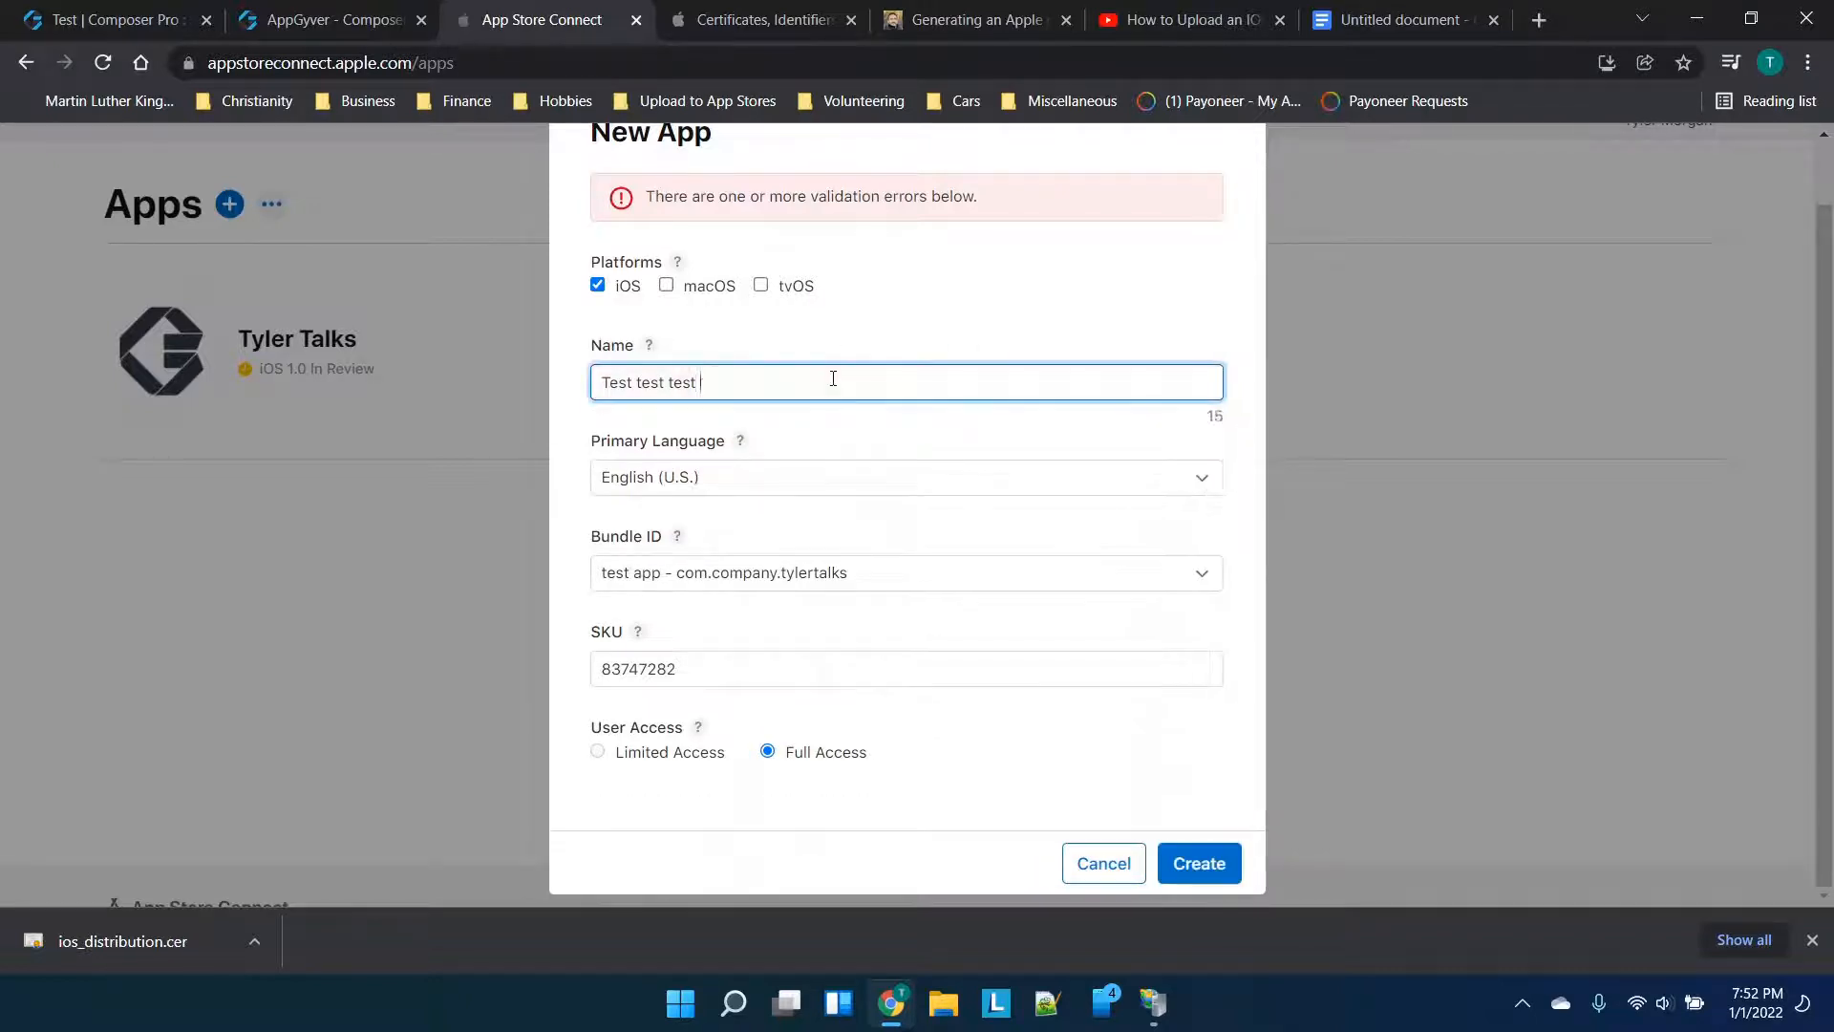
left_click(1211, 875)
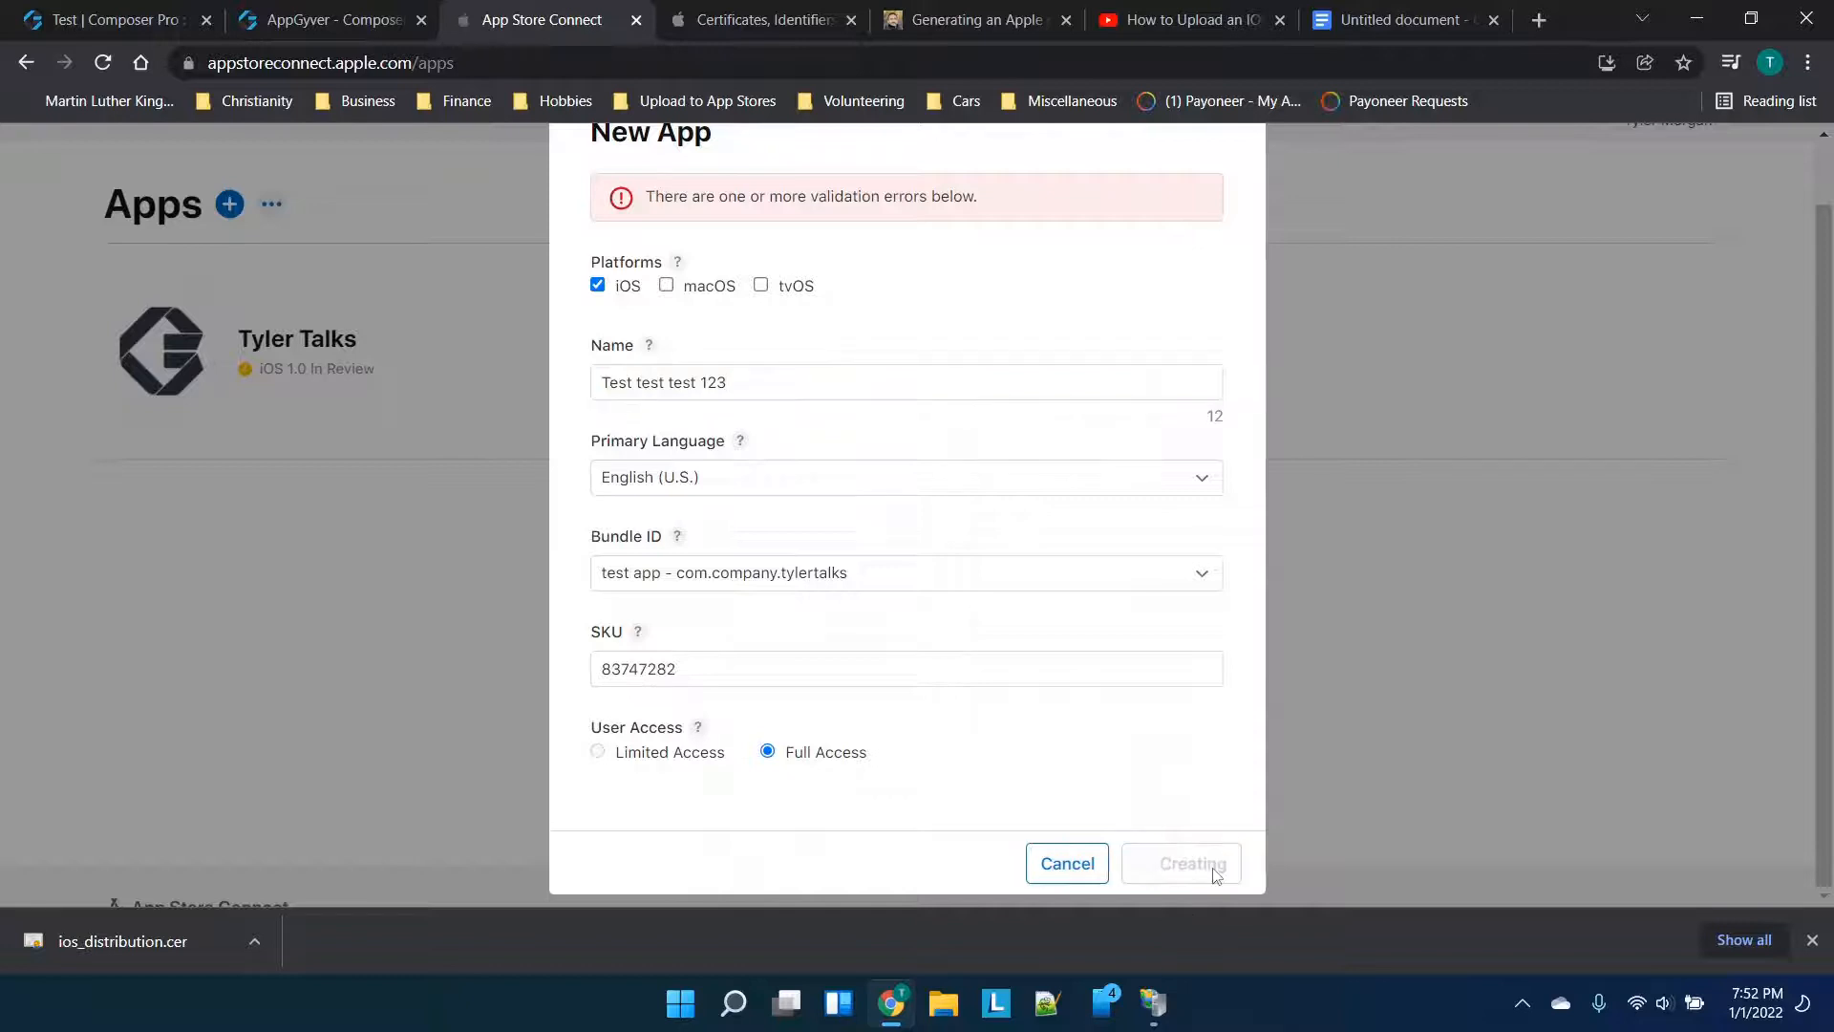
left_click_drag(902, 382, 578, 355)
type("Tyler Talks T")
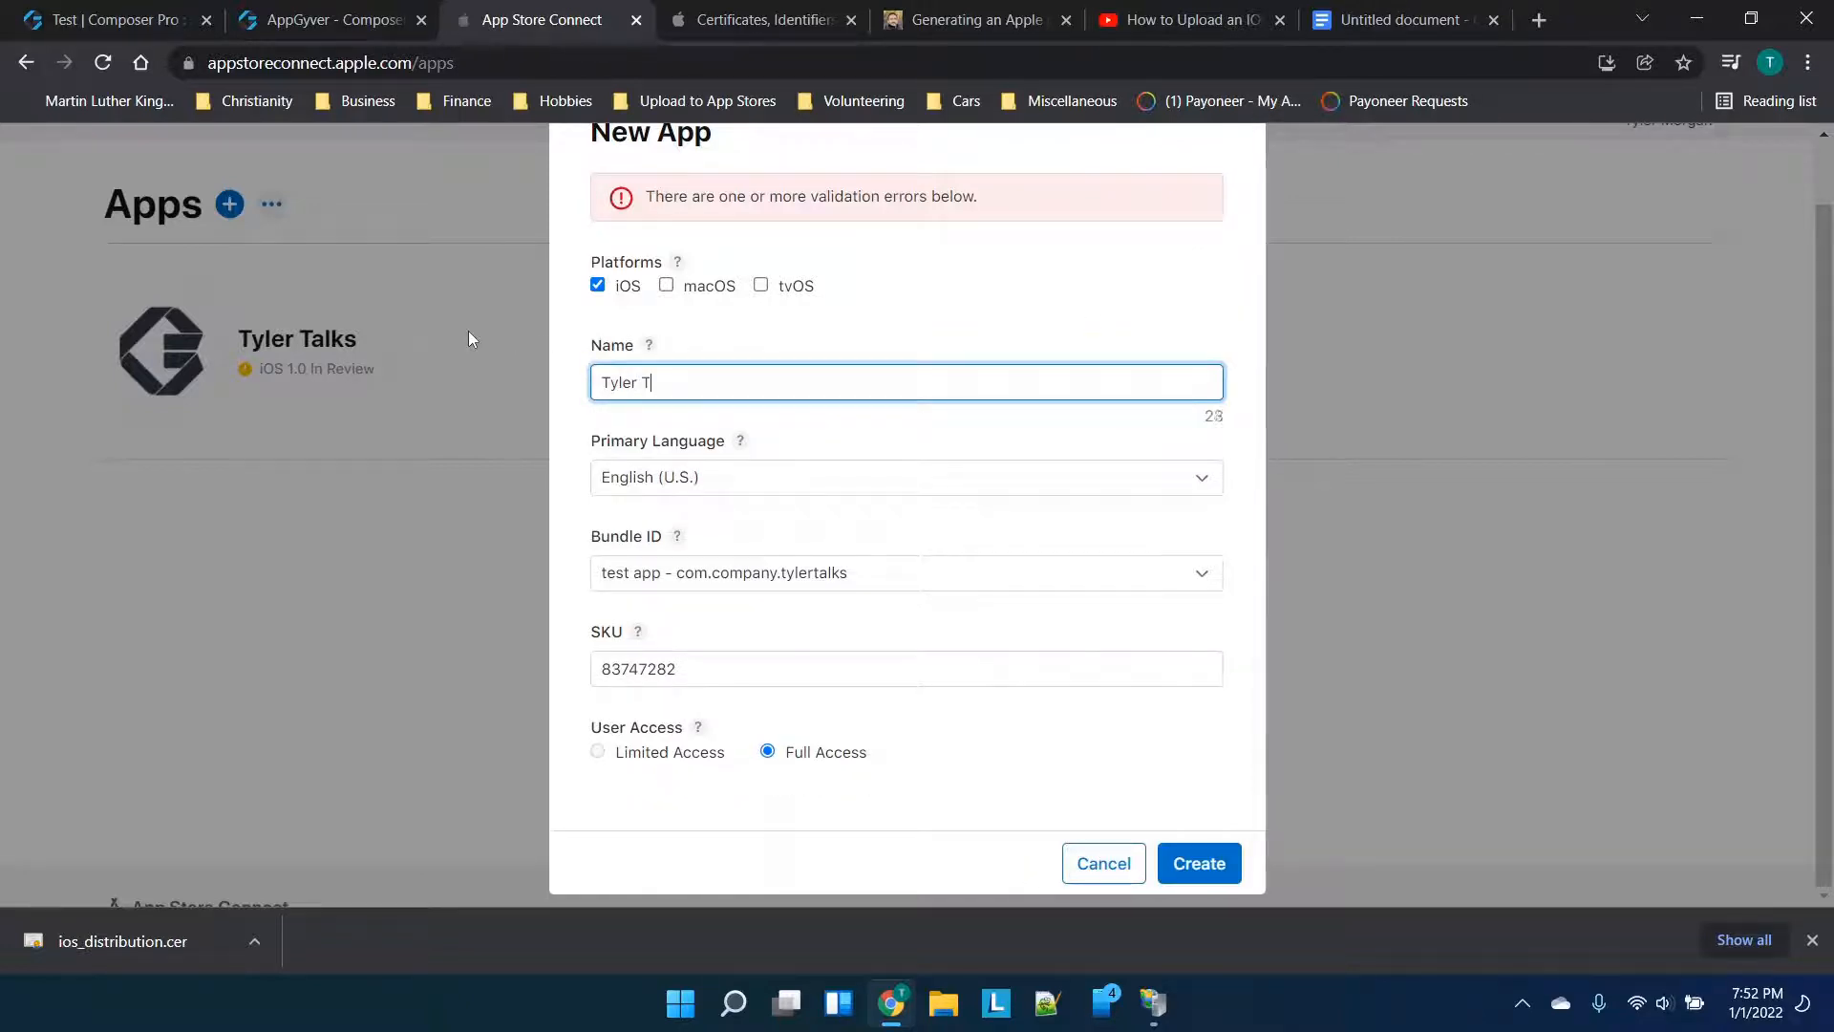
type("est")
Create the app as Tyler Talks Test, review its iOS App 1.0 page, then view App Information
left_click(1200, 862)
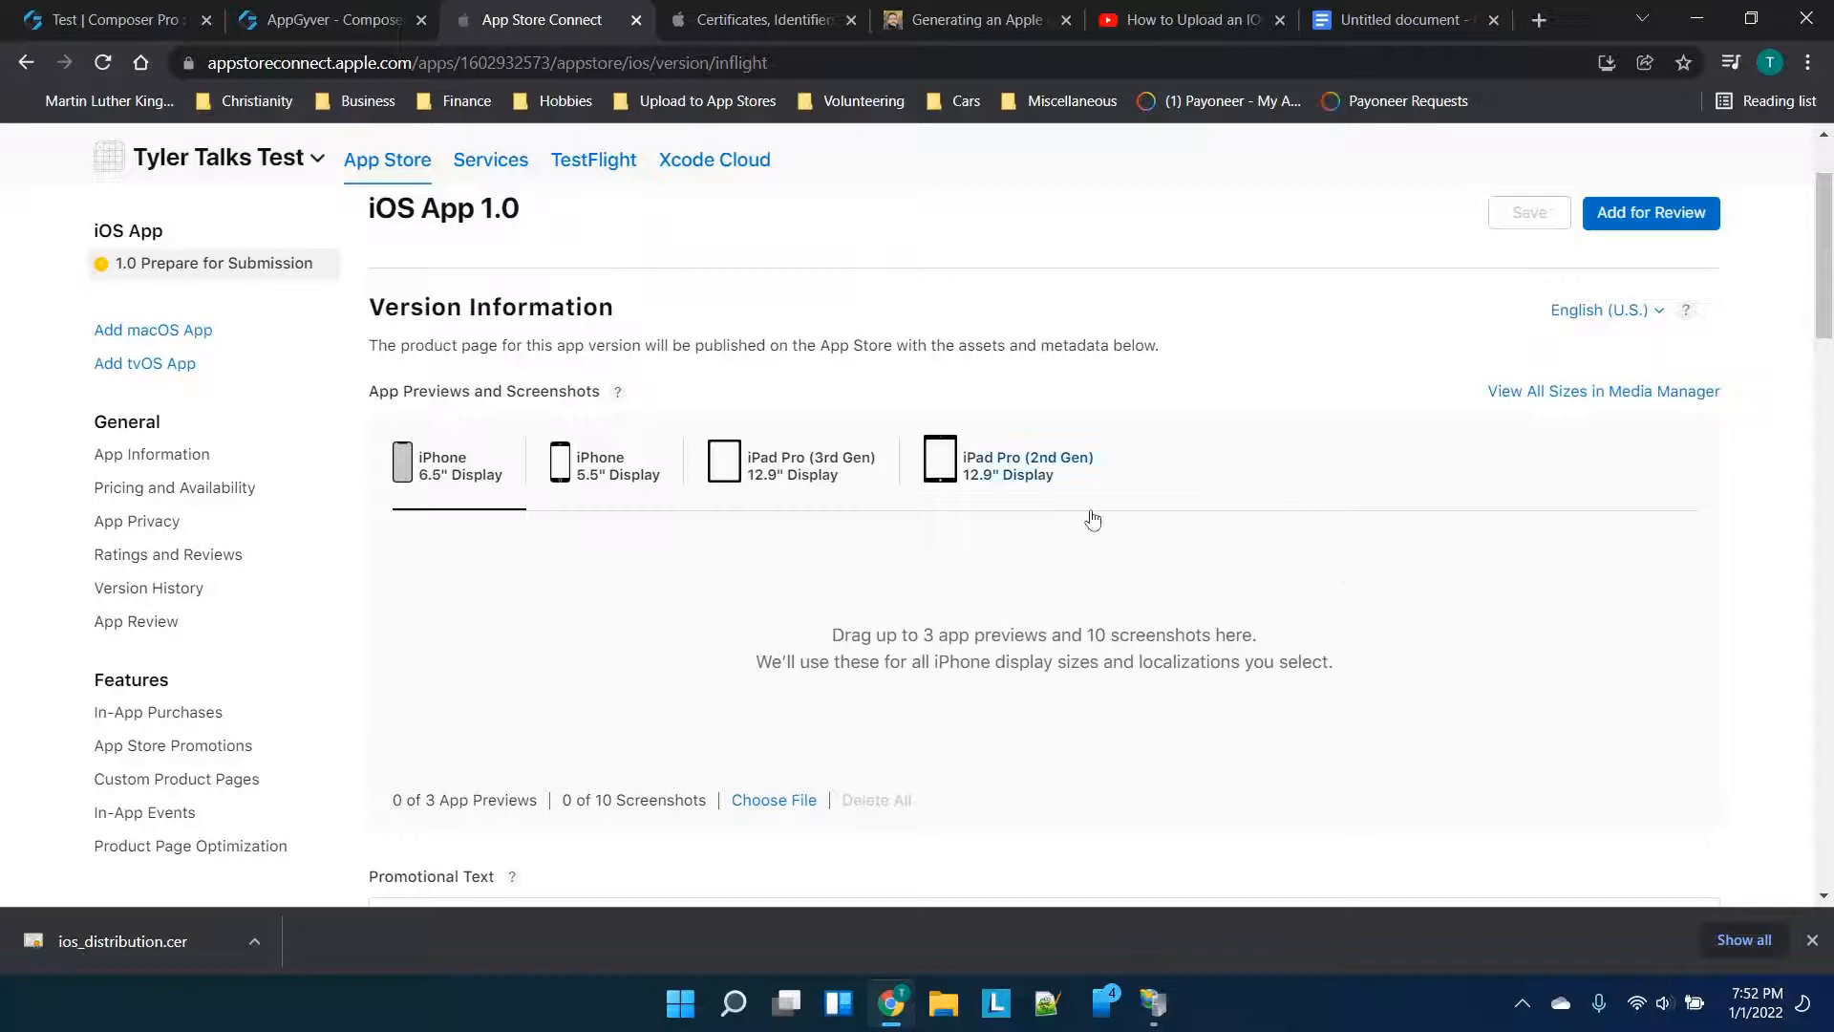
scroll(901, 564, "down", 3)
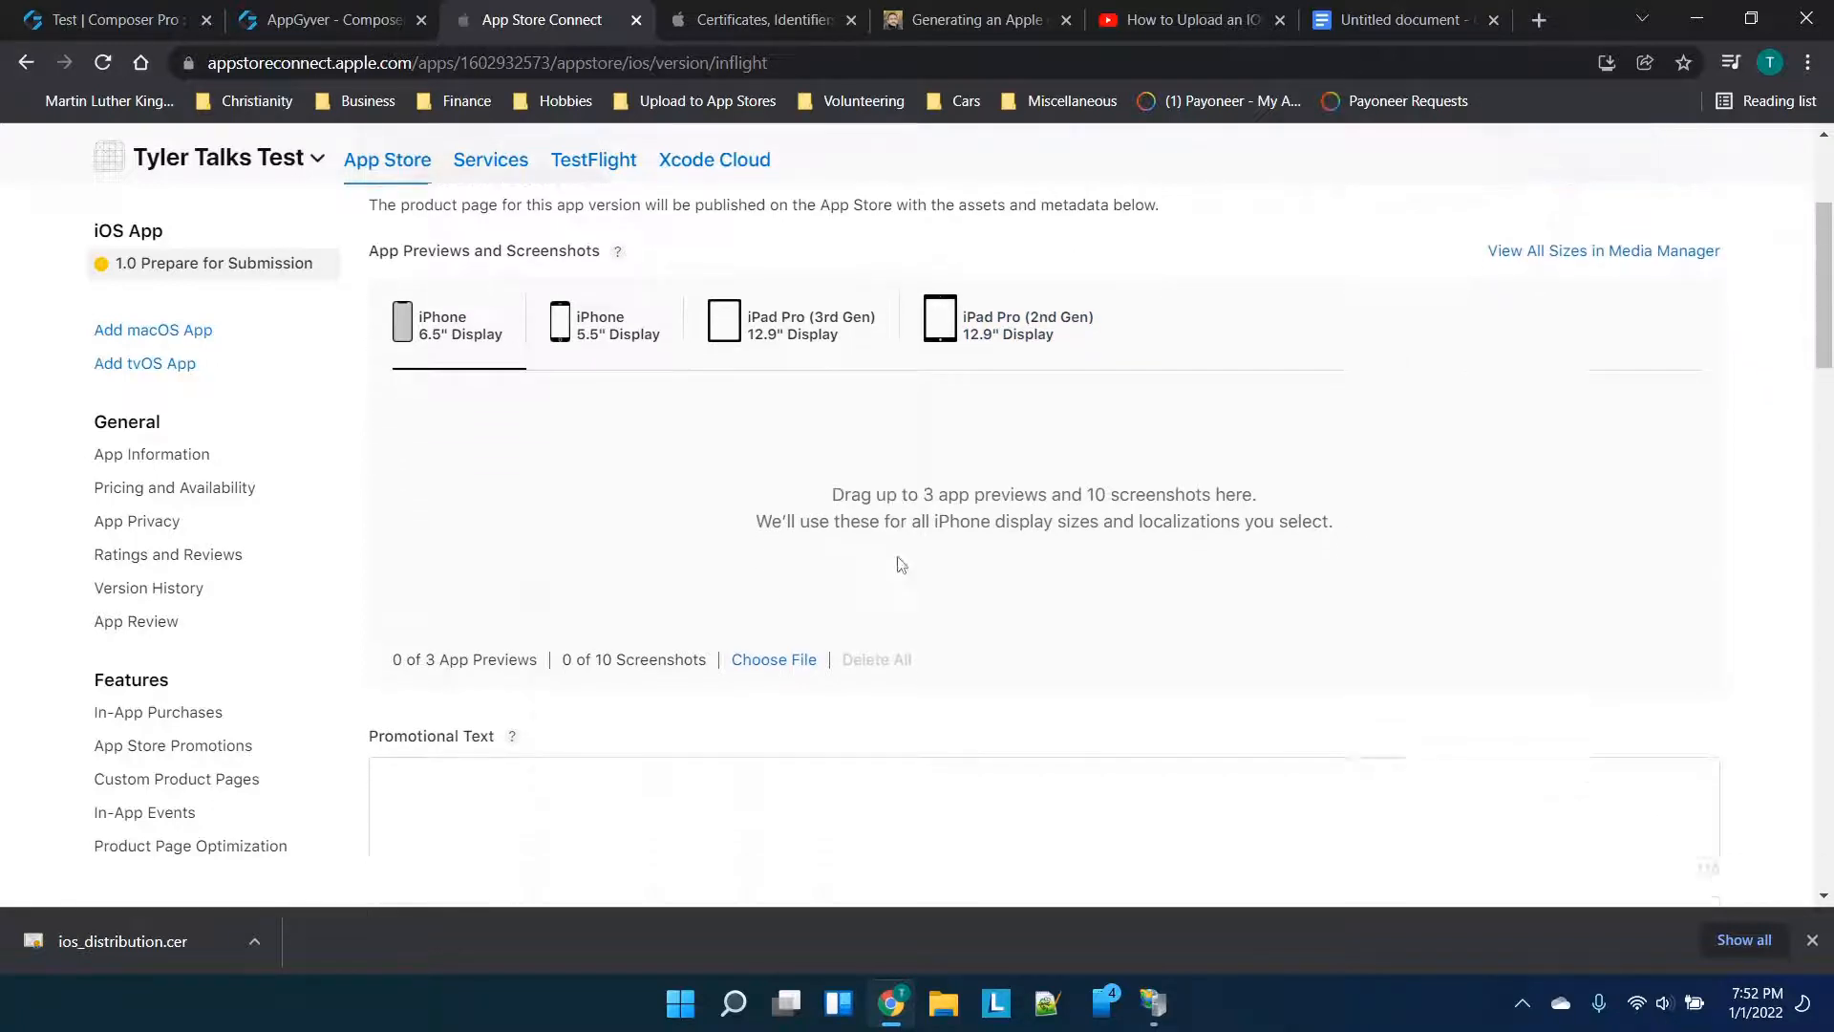
scroll(900, 564, "down", 3)
scroll(901, 564, "up", 8)
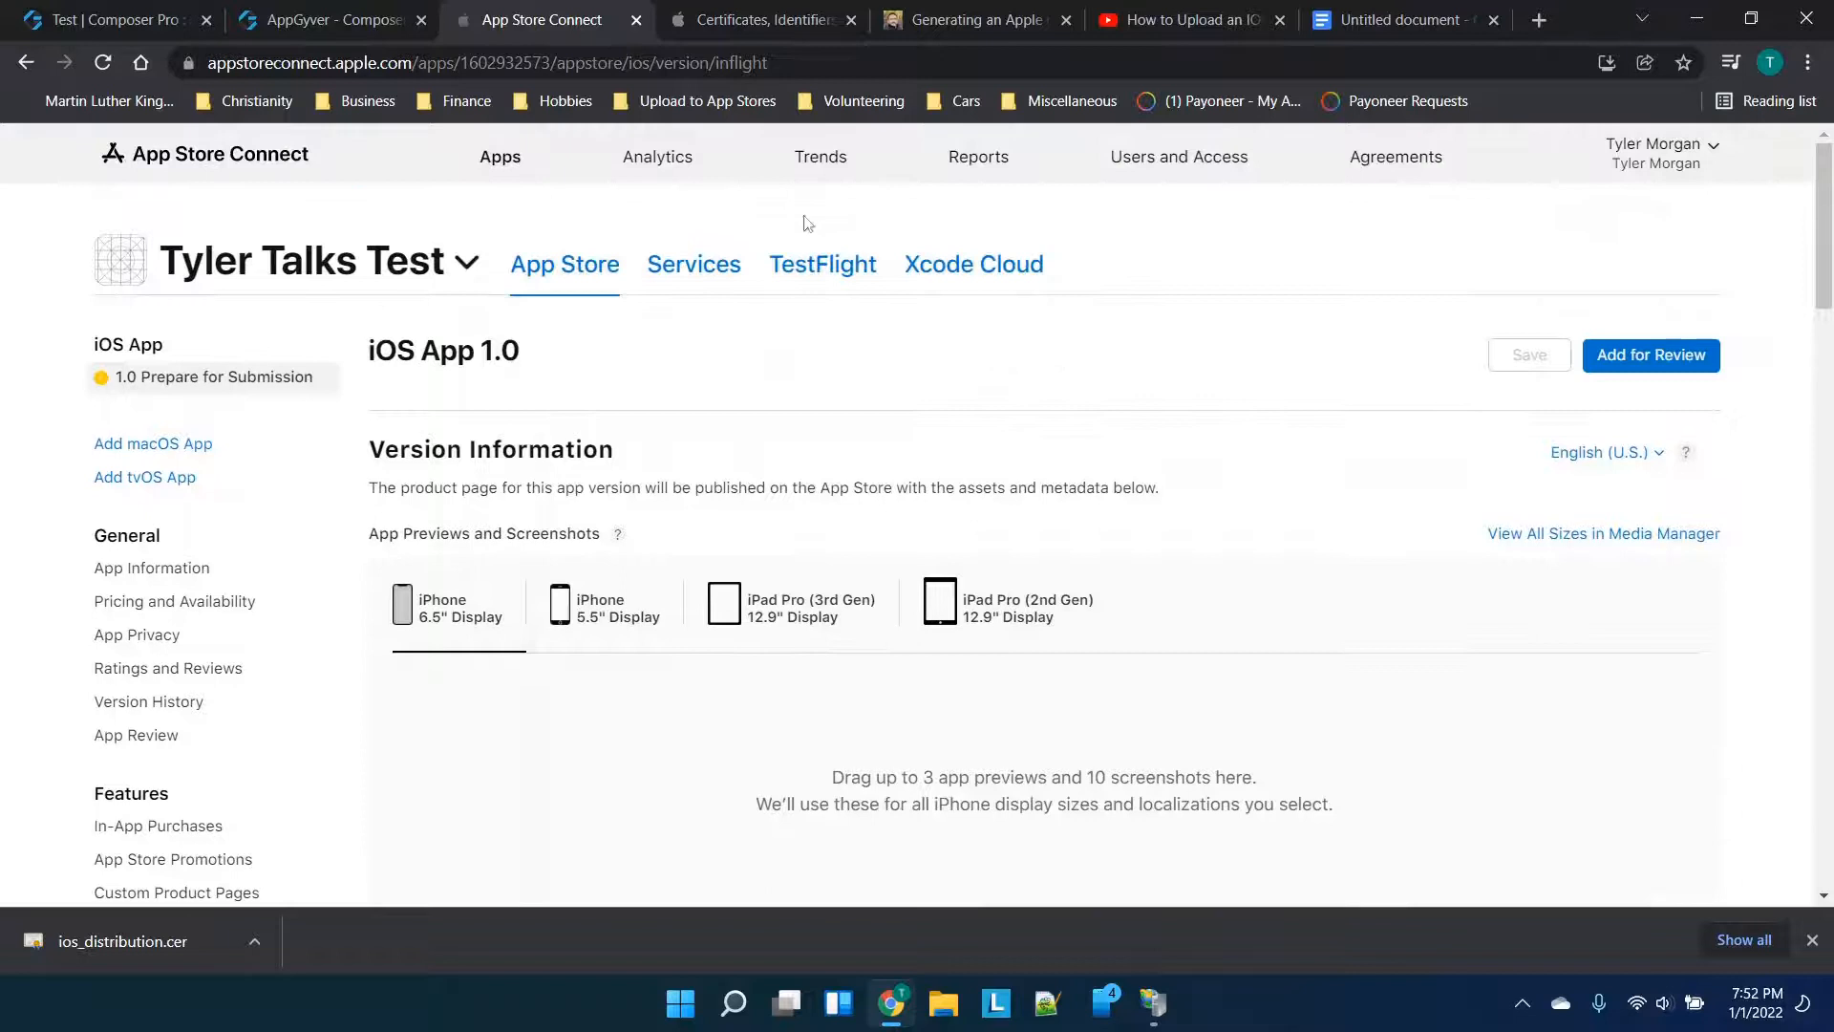
scroll(1012, 367, "down", 3)
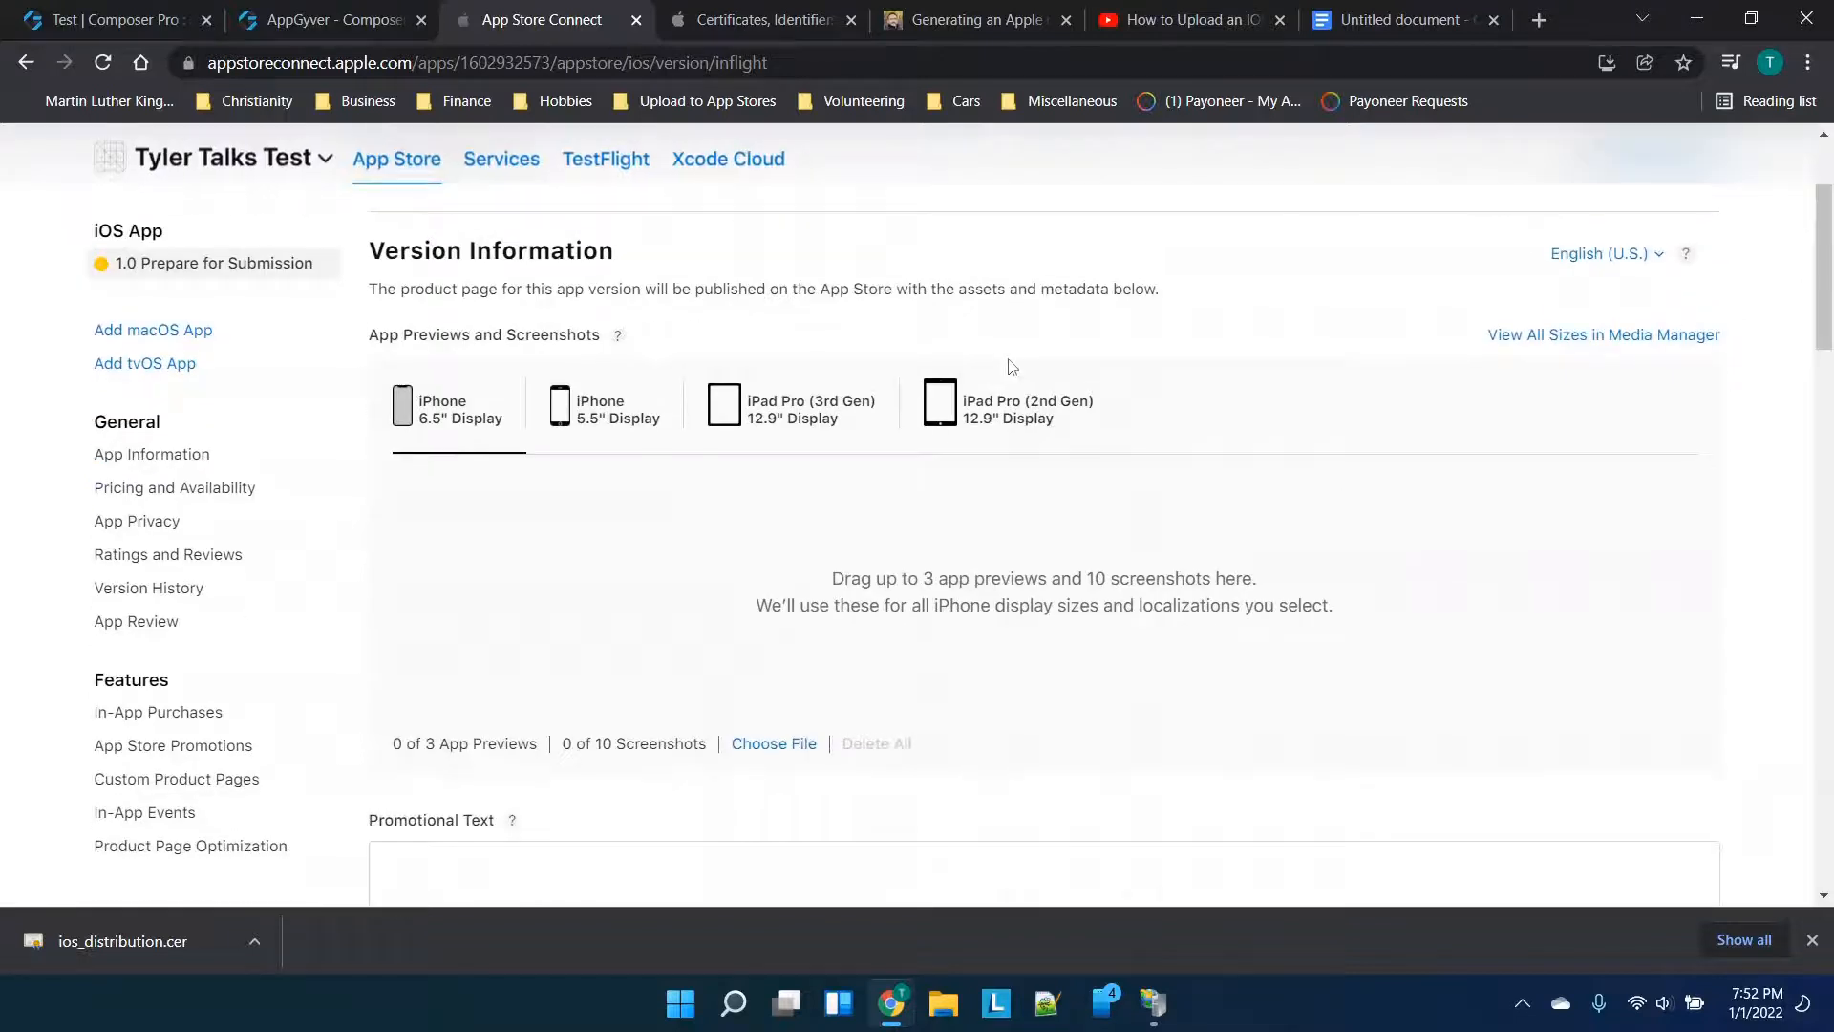
left_click(256, 499)
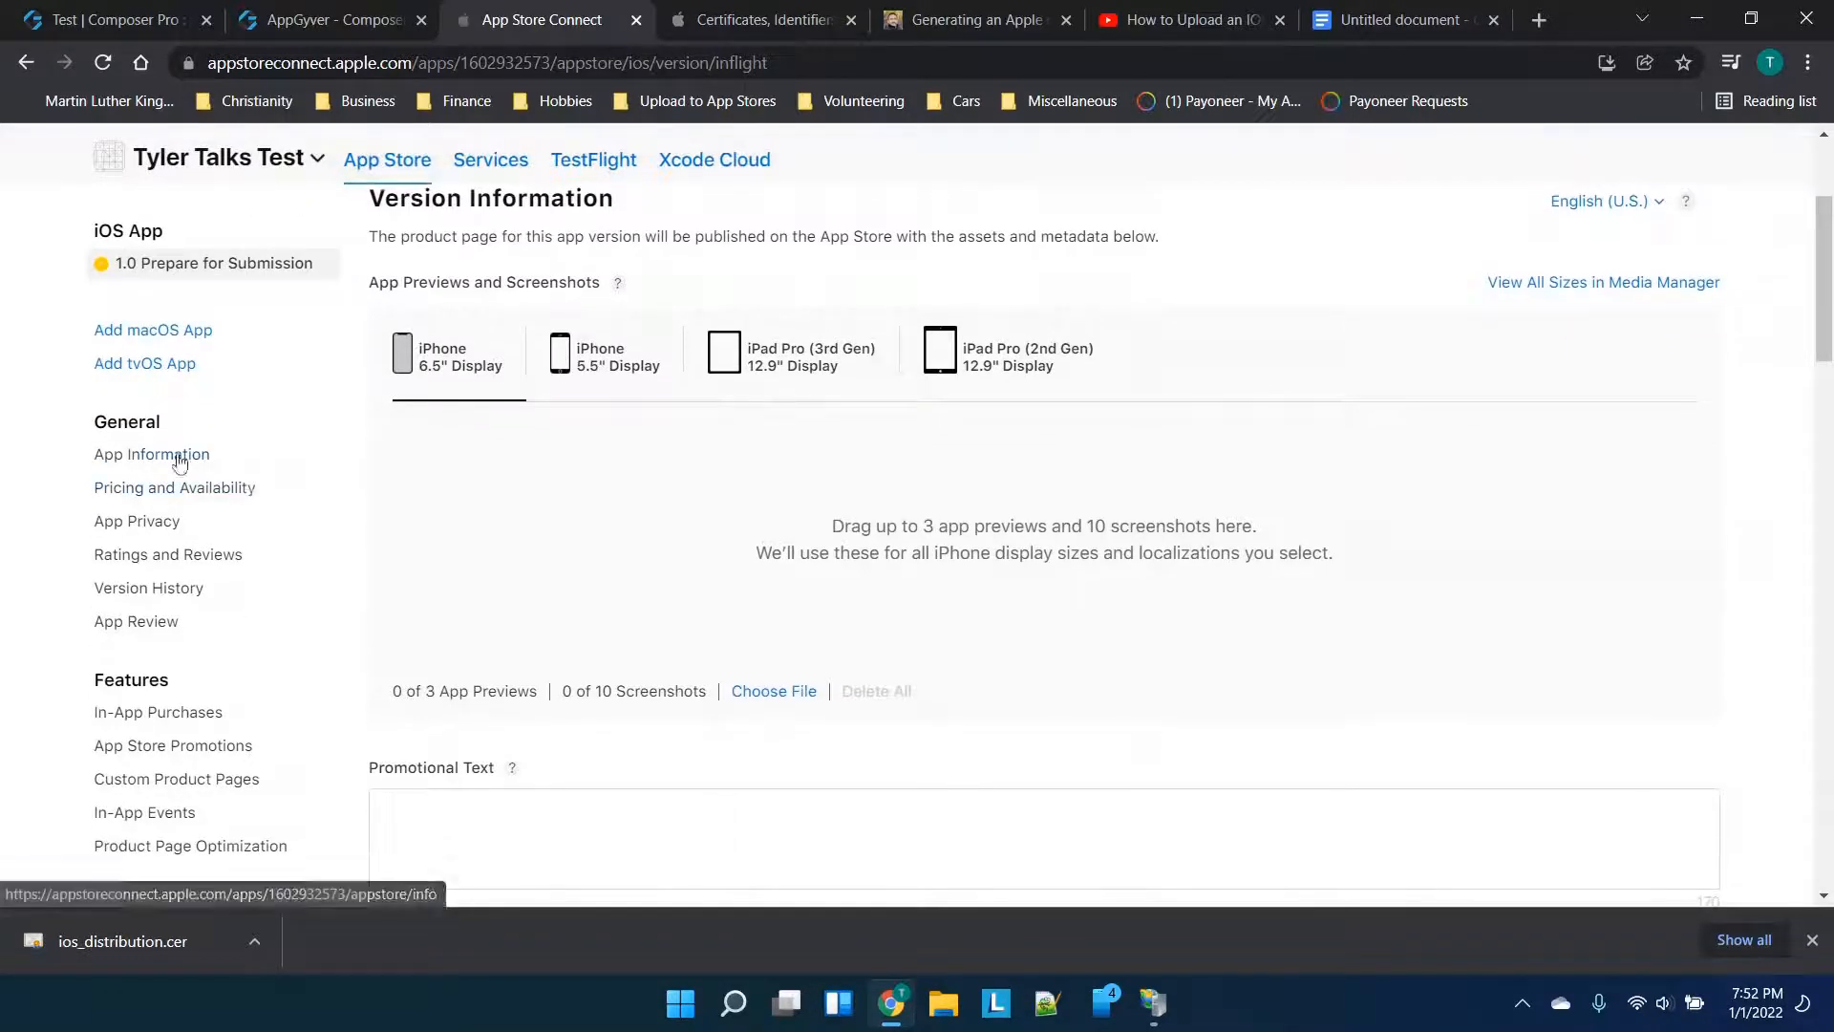
left_click(135, 457)
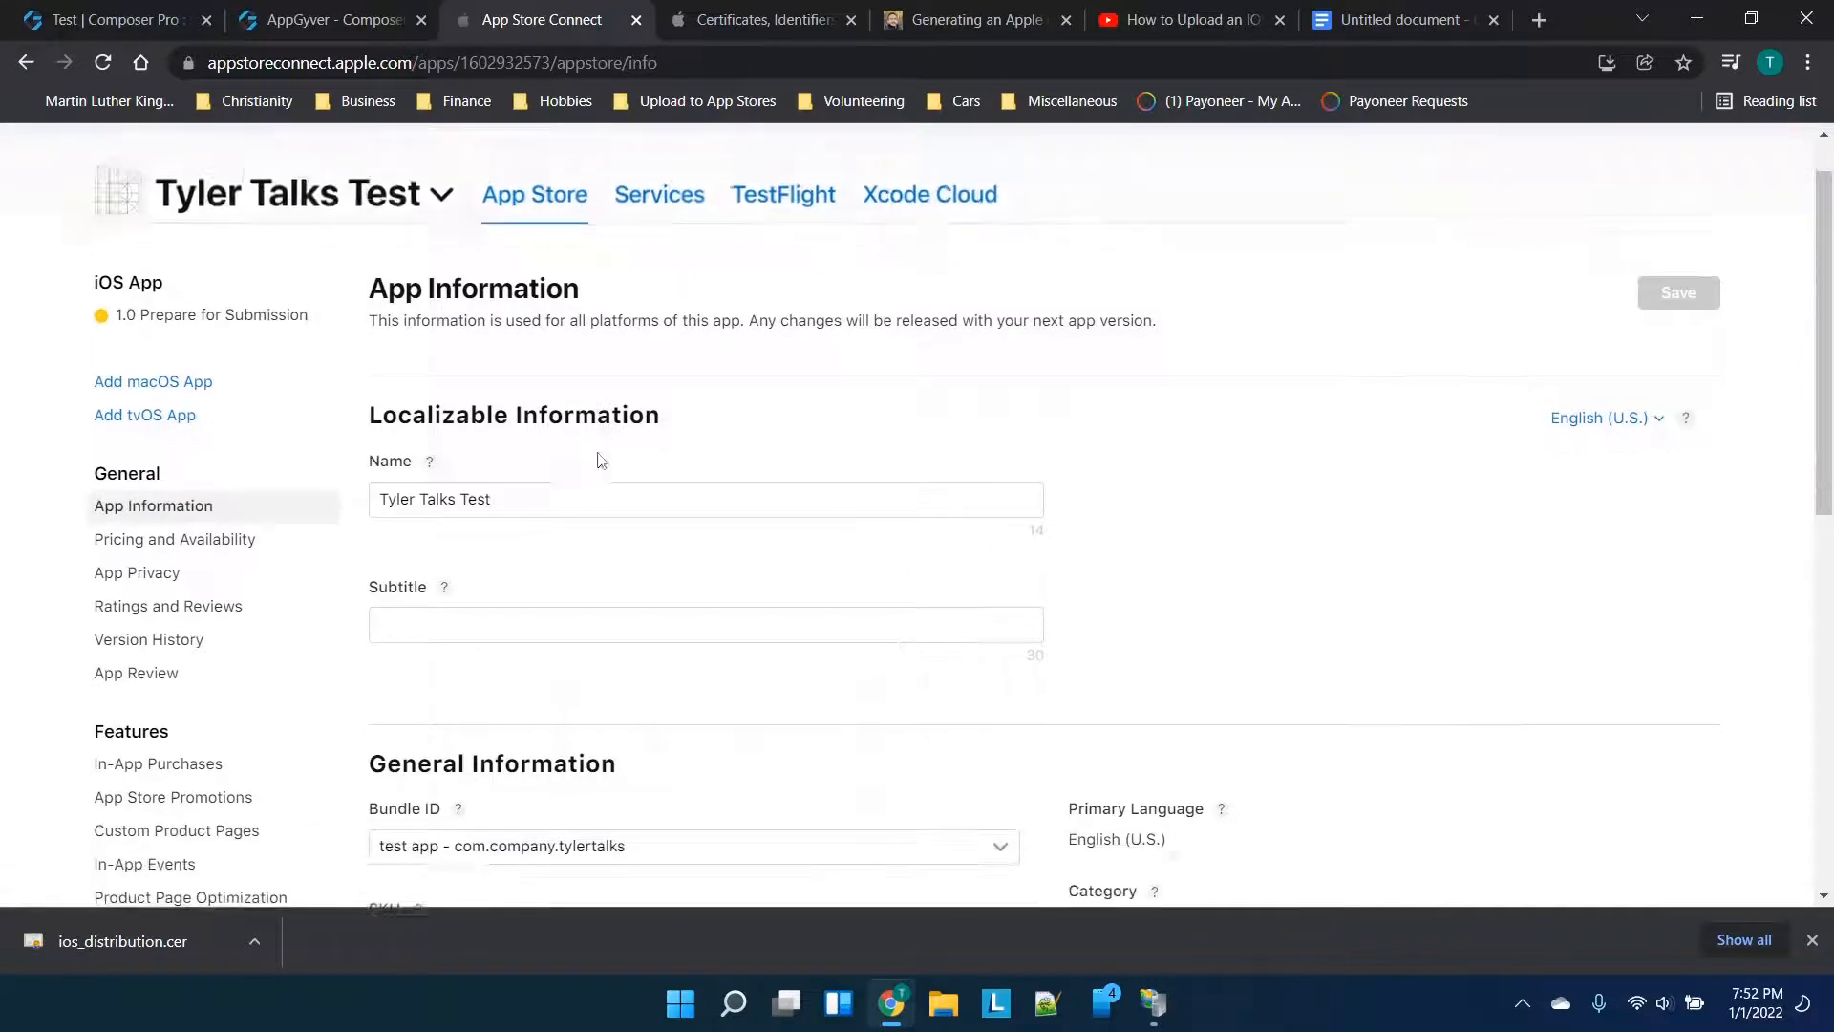
Browse the App Privacy, Ratings and Reviews, and App Review pages, then return to App Information
scroll(553, 594, "down", 1)
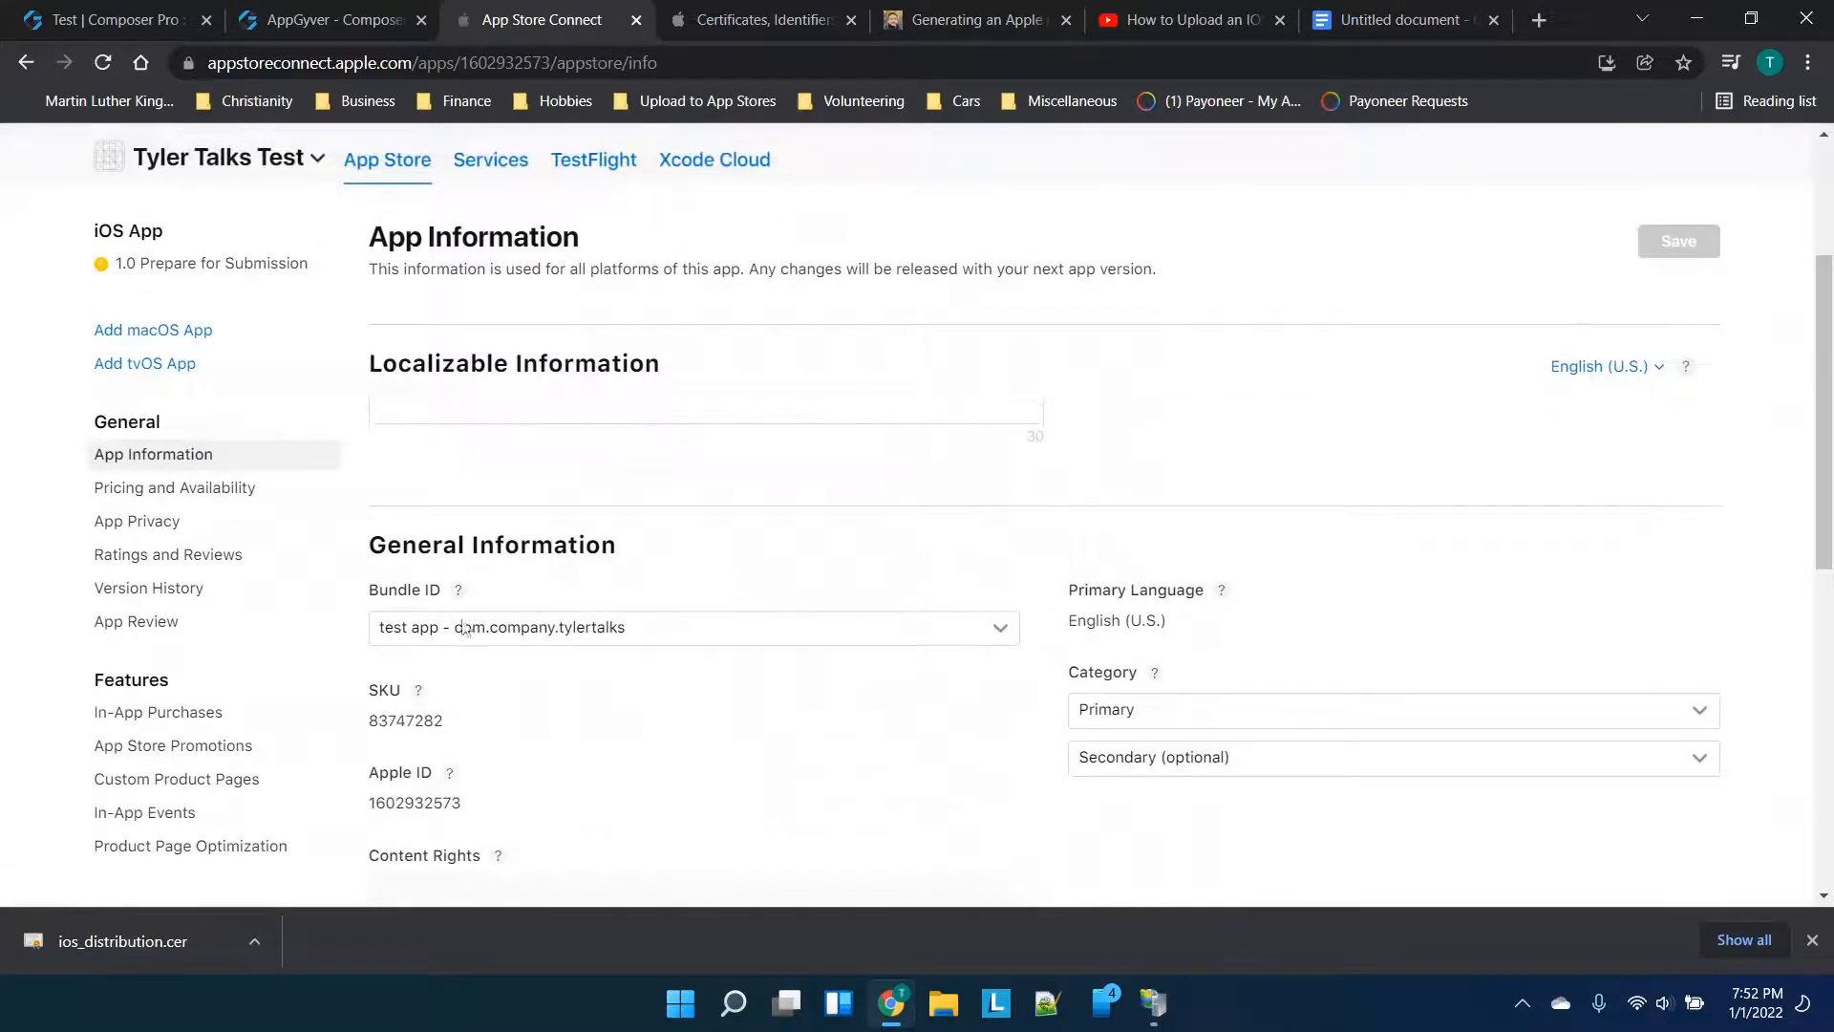
scroll(643, 616, "up", 2)
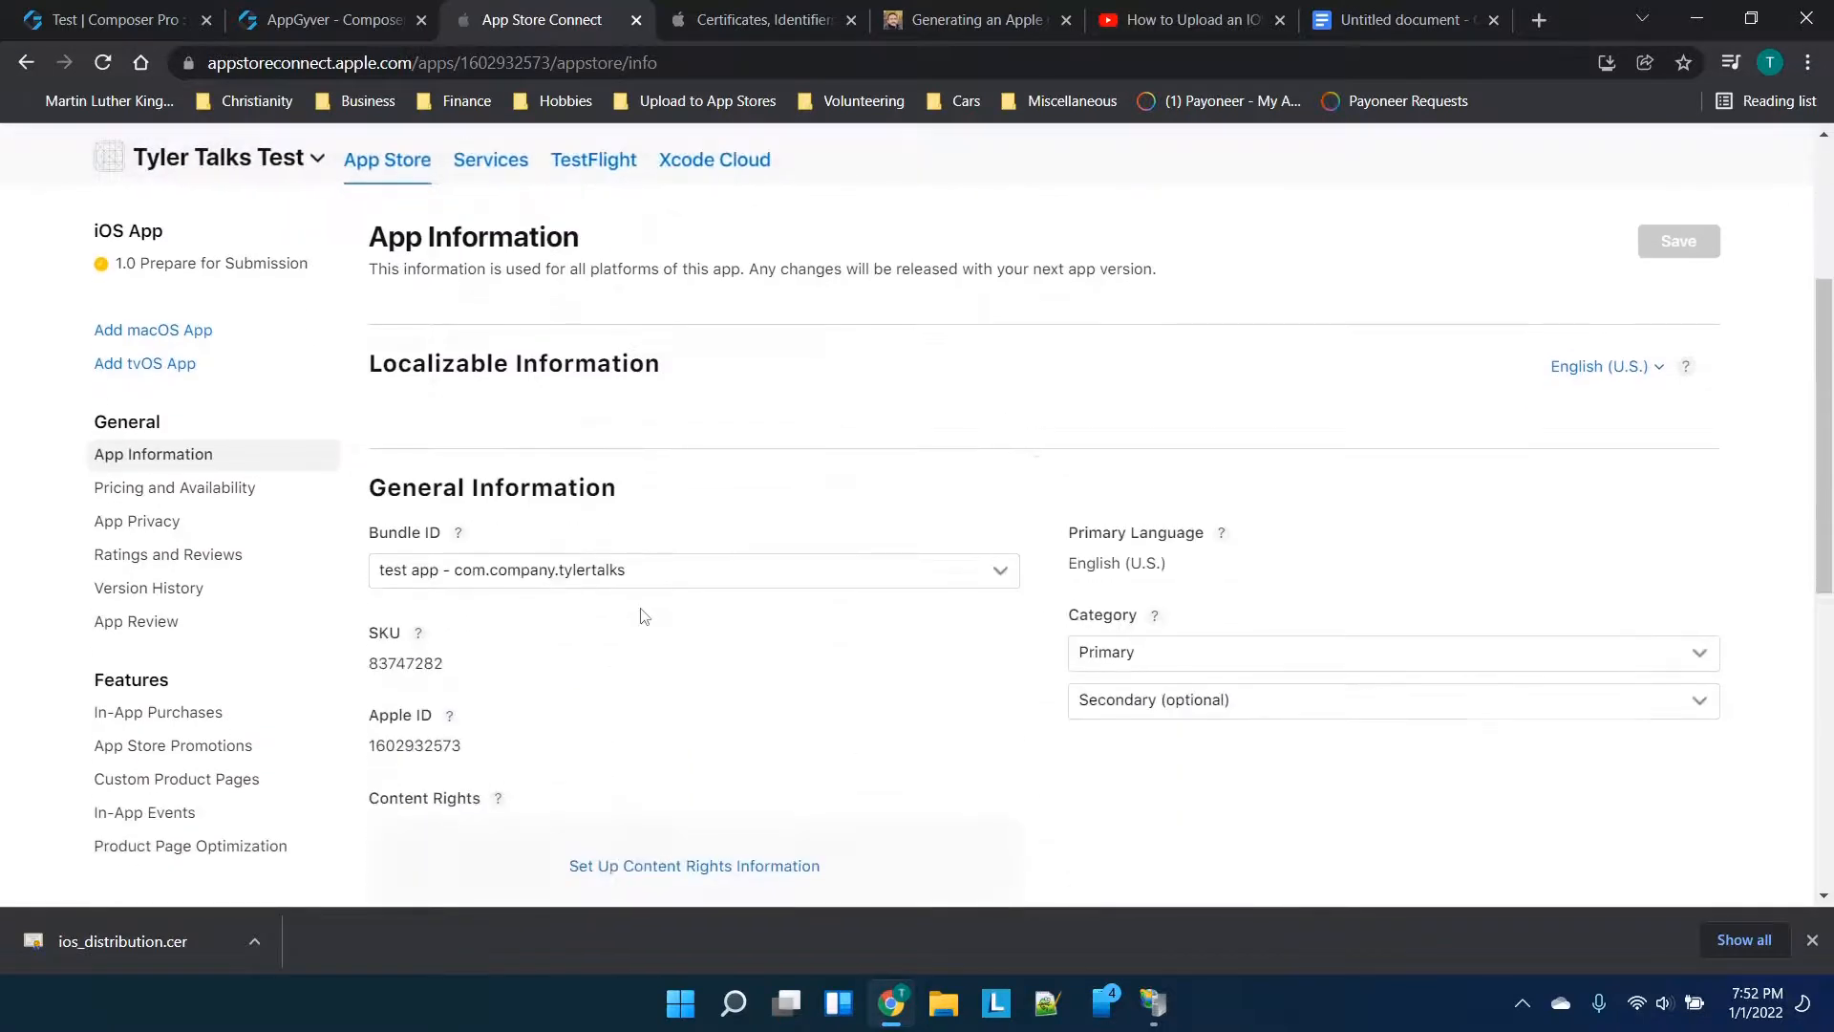
left_click(164, 521)
scroll(705, 574, "down", 3)
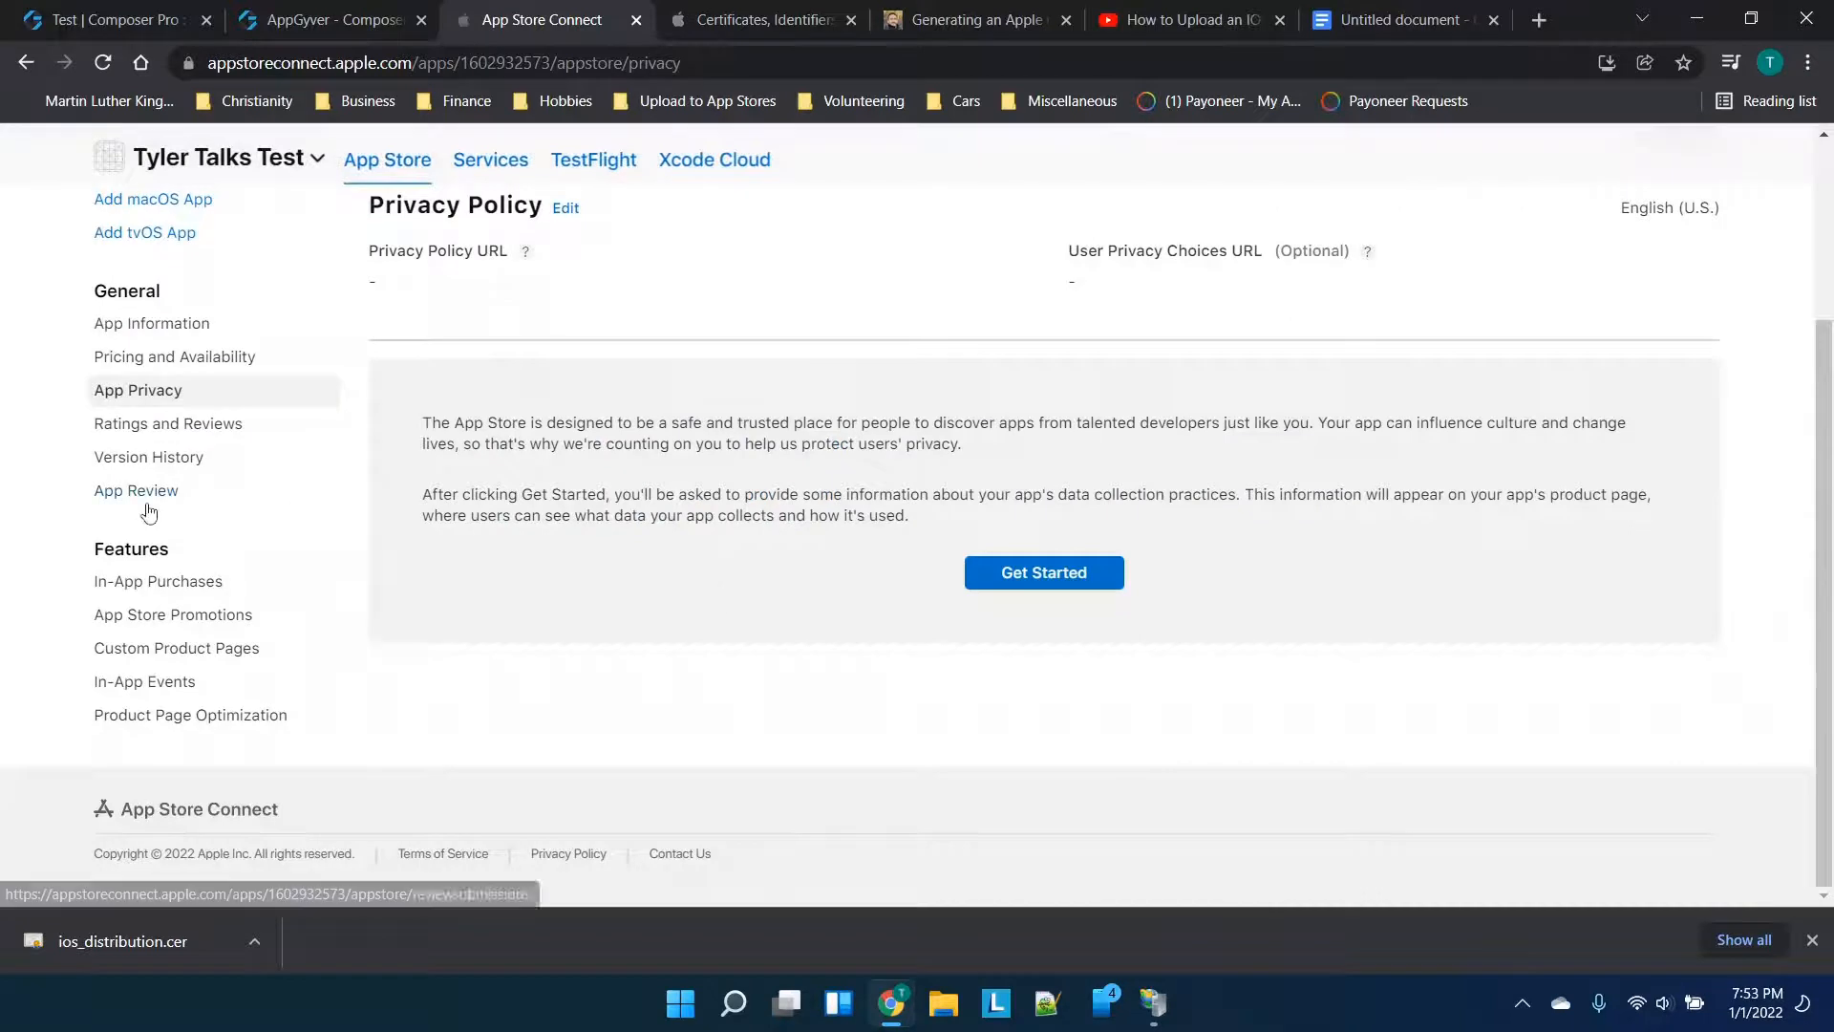
left_click(168, 426)
left_click(157, 582)
scroll(194, 599, "down", 2)
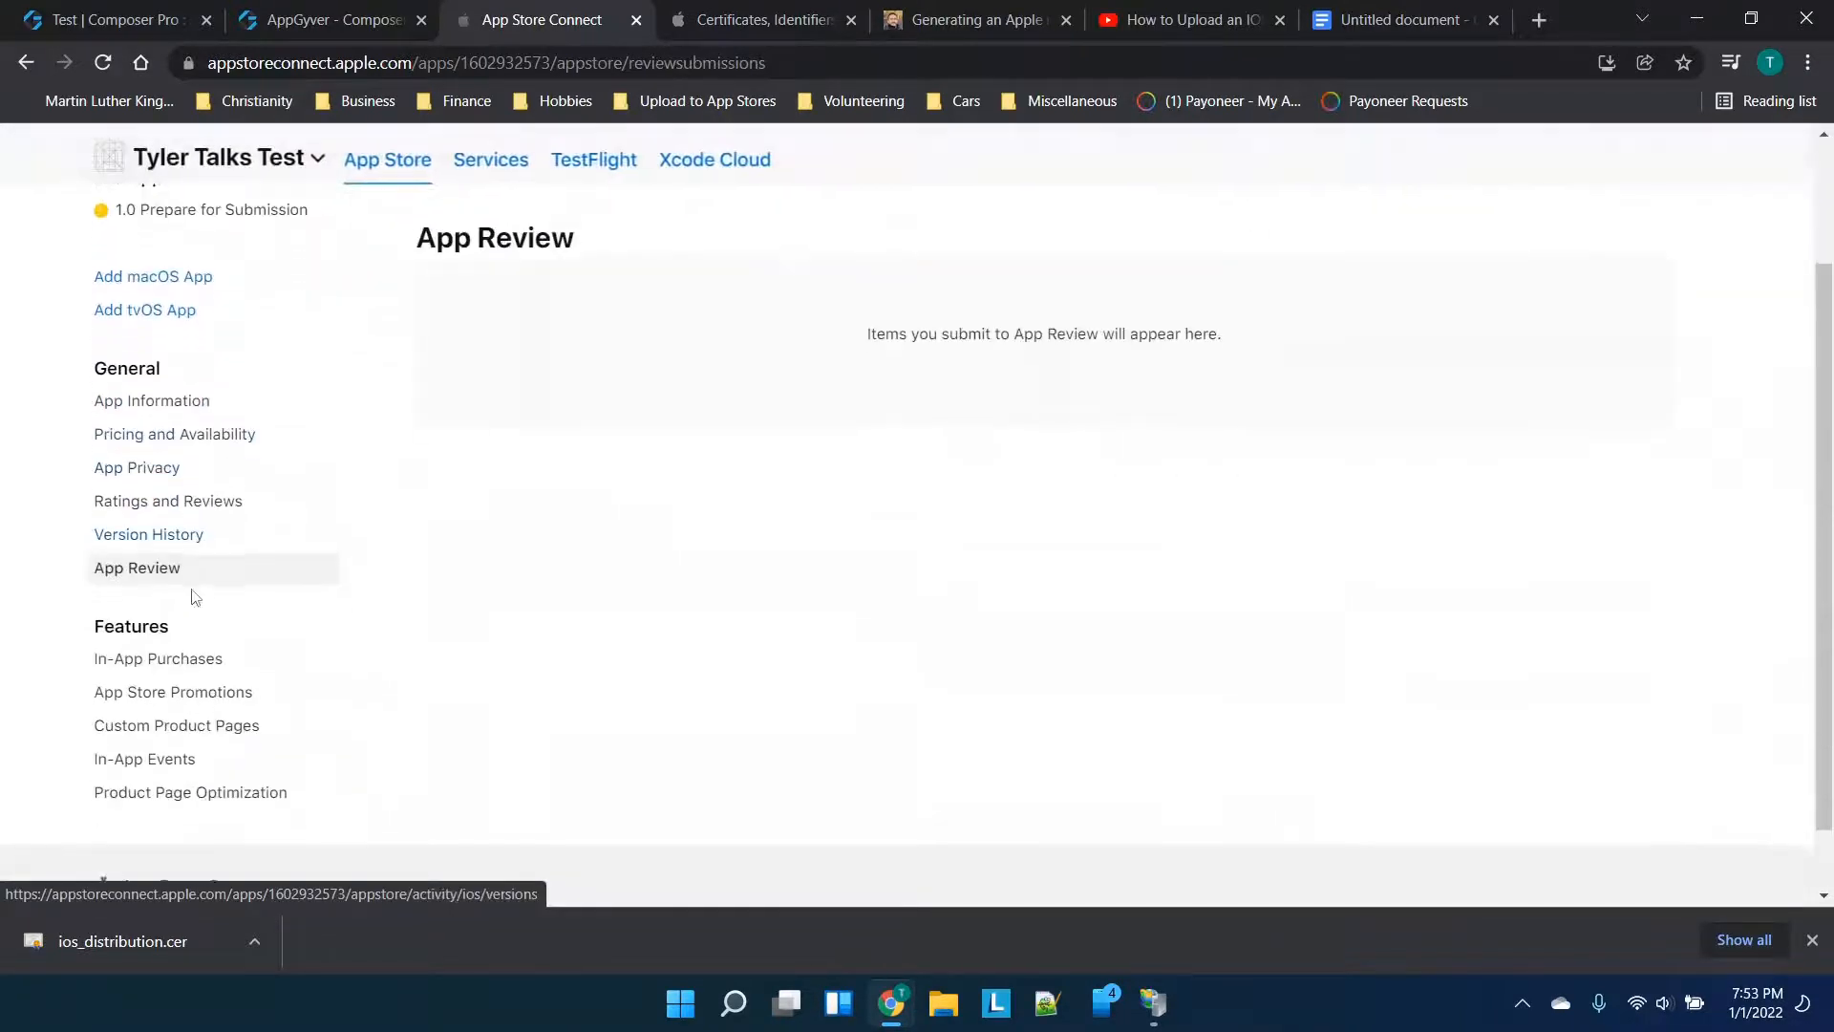
scroll(198, 492, "up", 2)
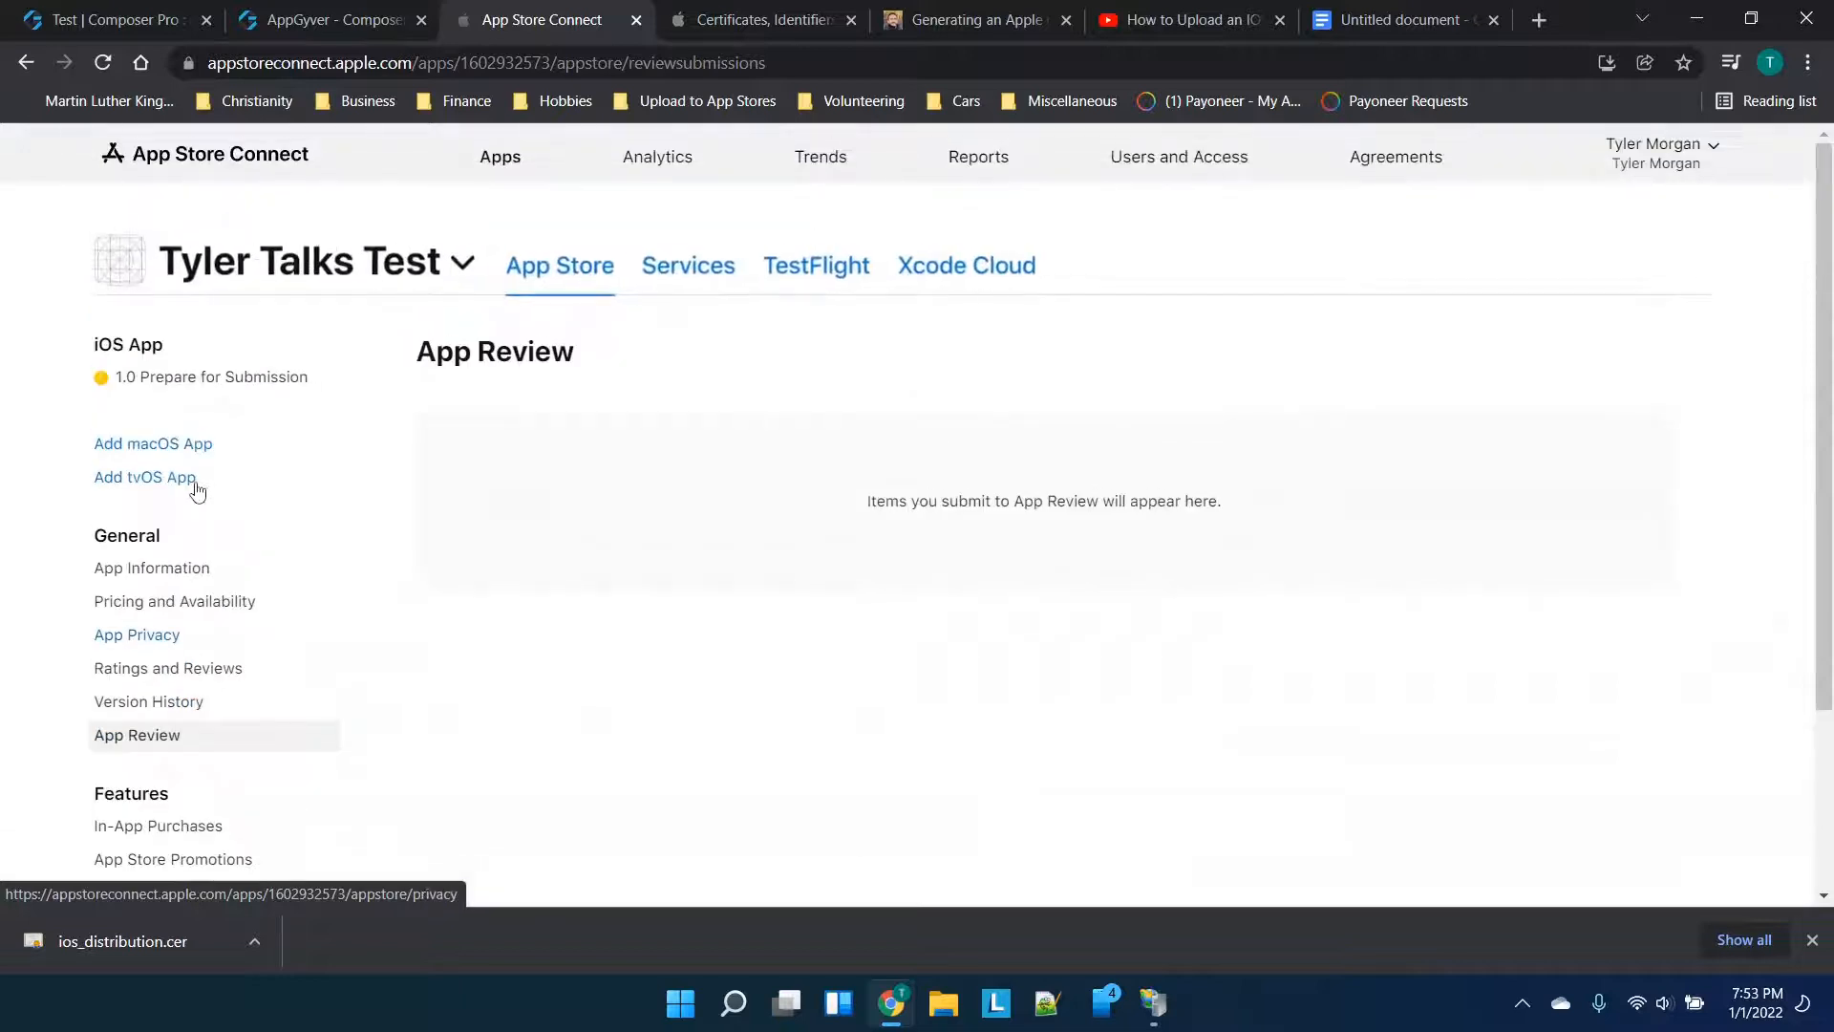
left_click(170, 577)
Scroll through App Information reviewing Bundle ID, SKU, Content Rights, Age Rating and License Agreement
scroll(653, 585, "down", 1)
scroll(654, 584, "down", 5)
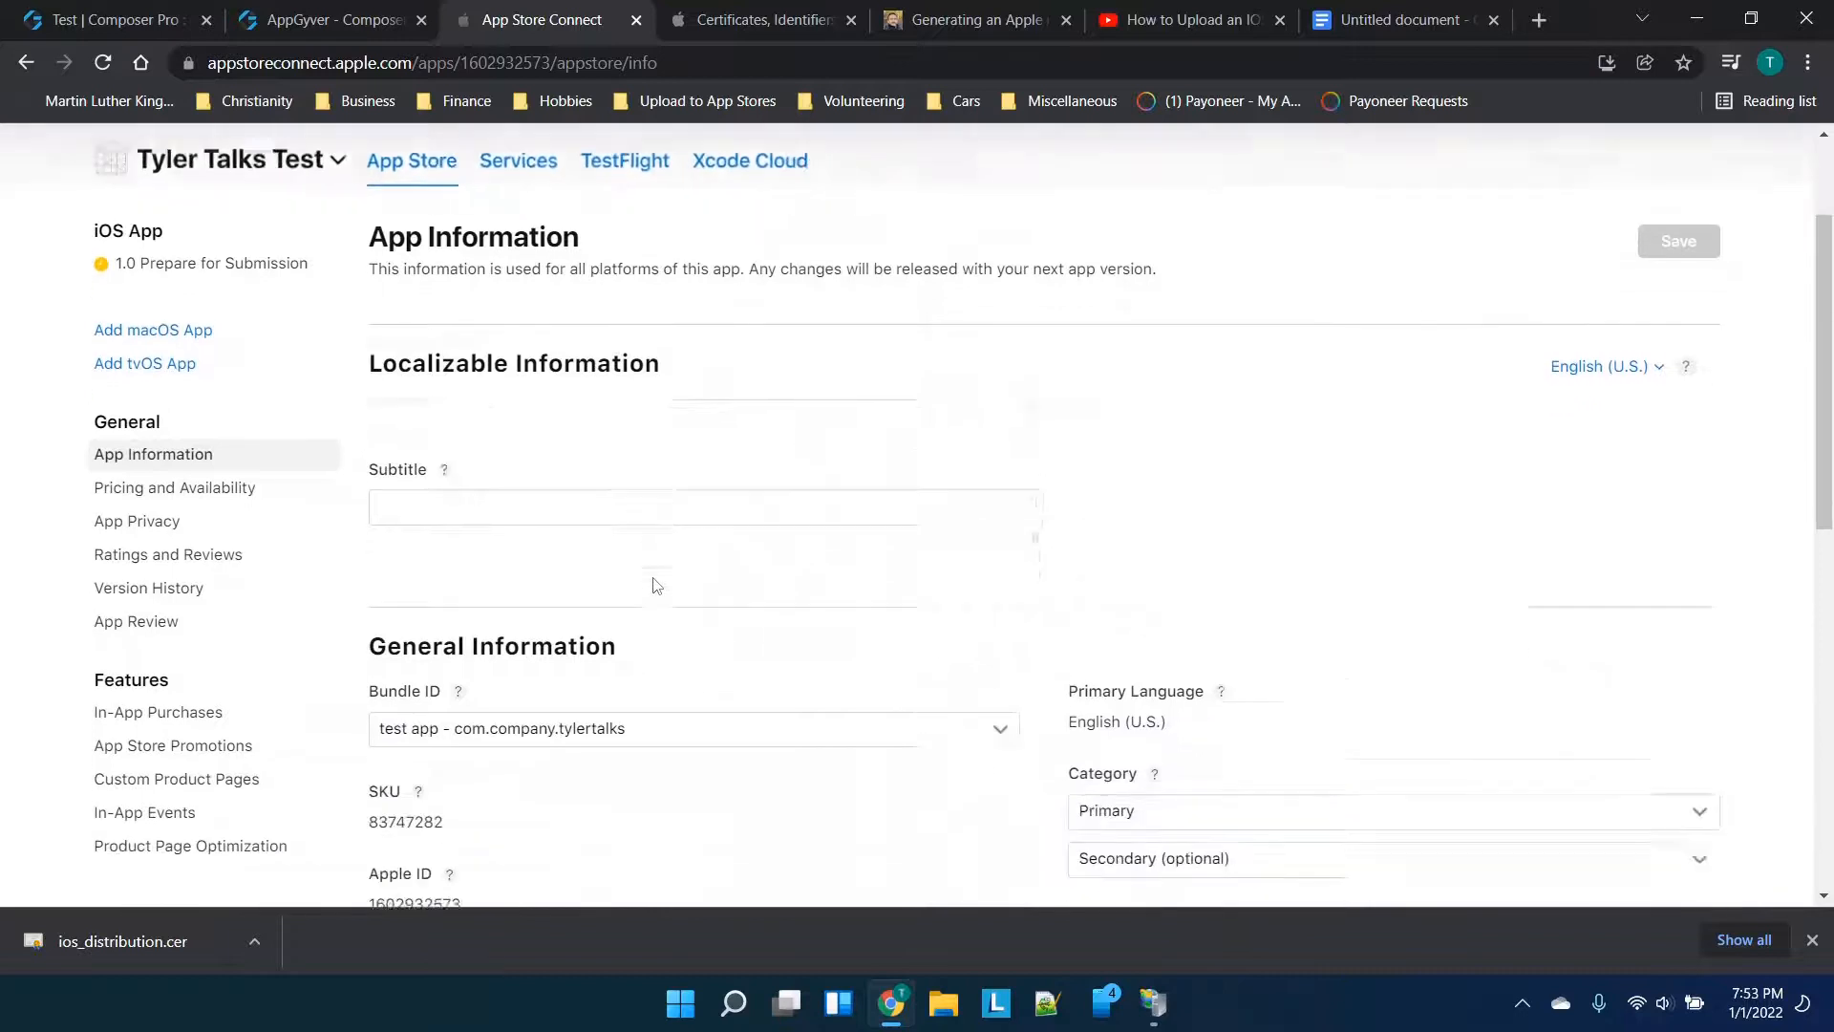
scroll(654, 584, "down", 1)
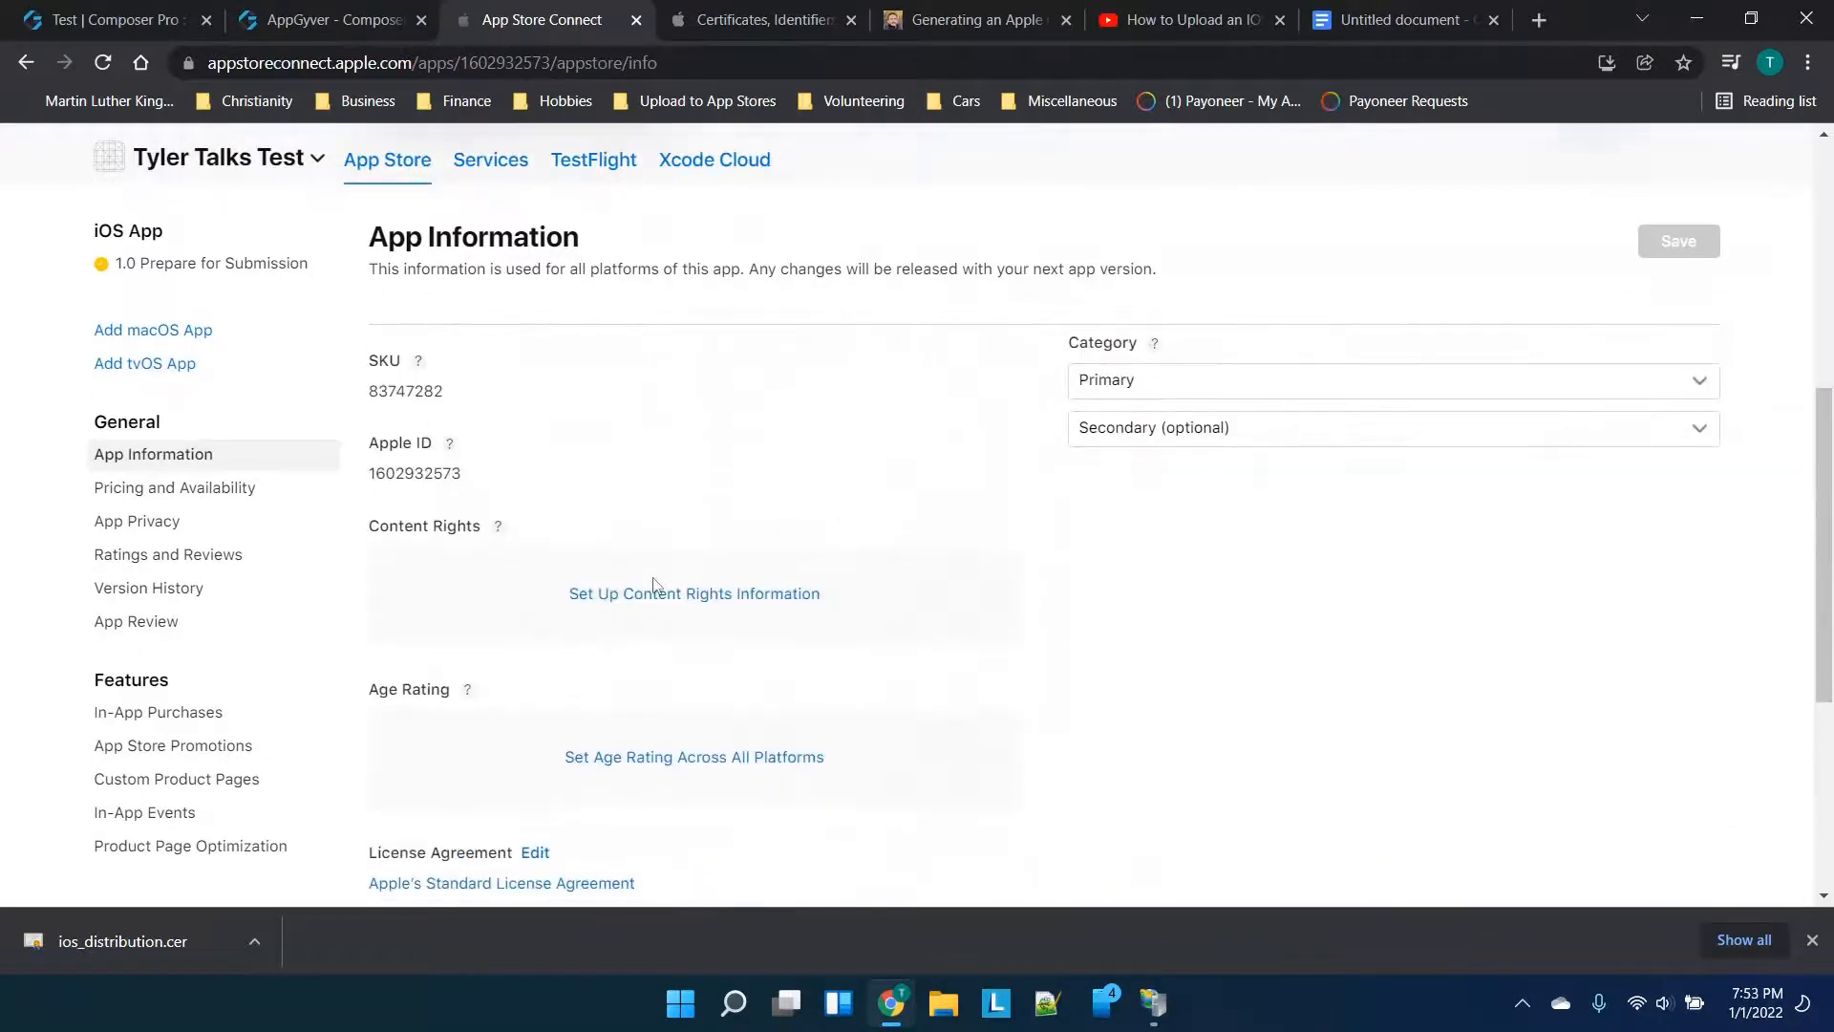
scroll(630, 677, "down", 2)
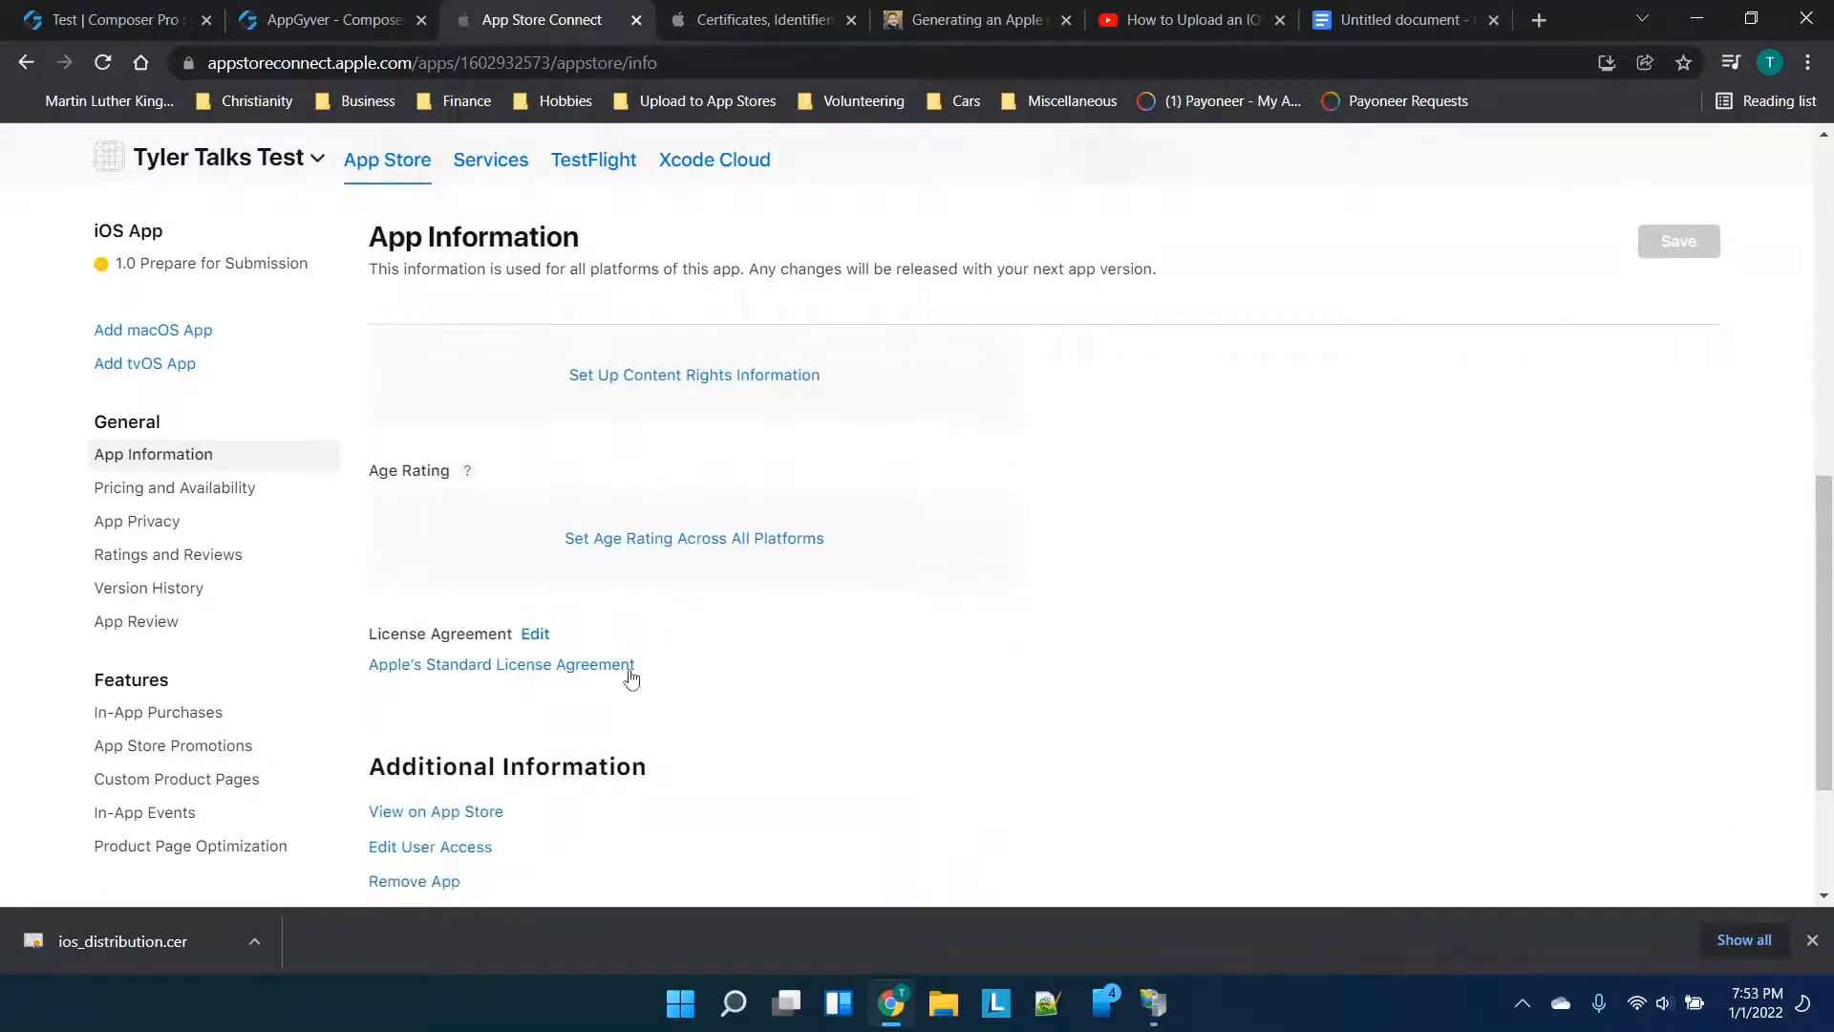
scroll(739, 559, "down", 2)
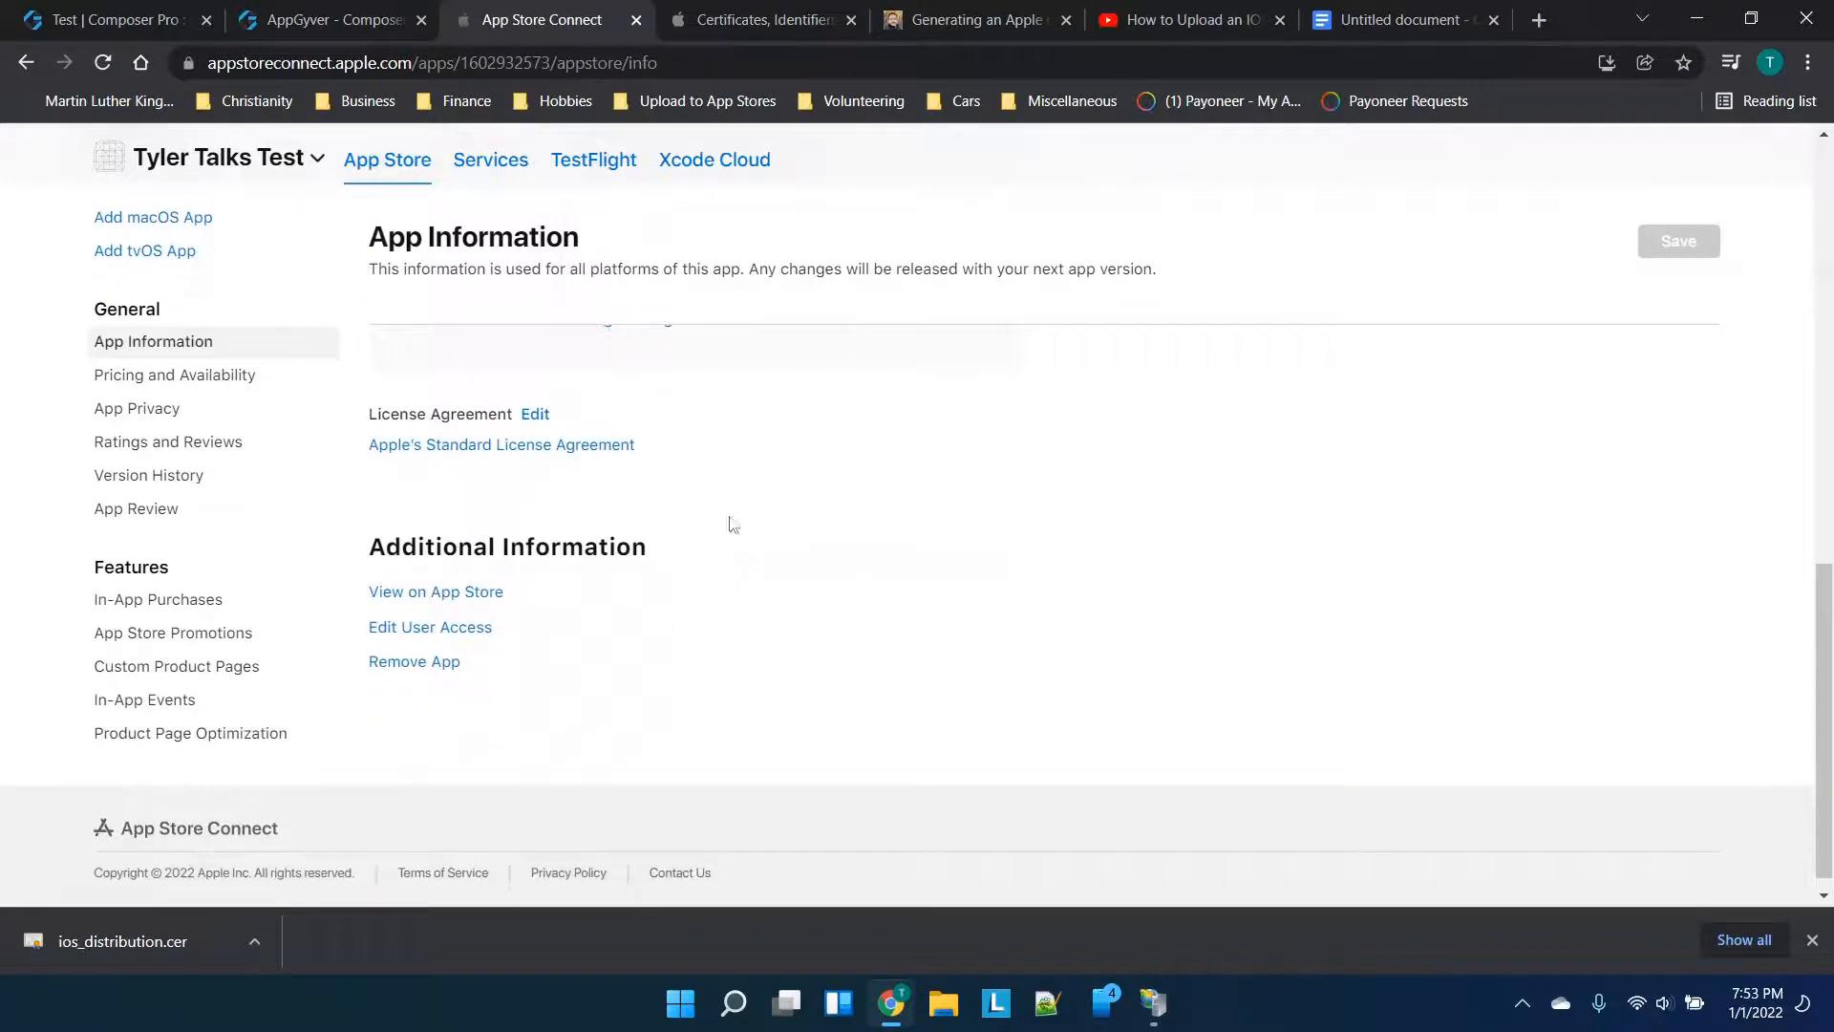
scroll(732, 524, "up", 3)
scroll(1173, 536, "up", 4)
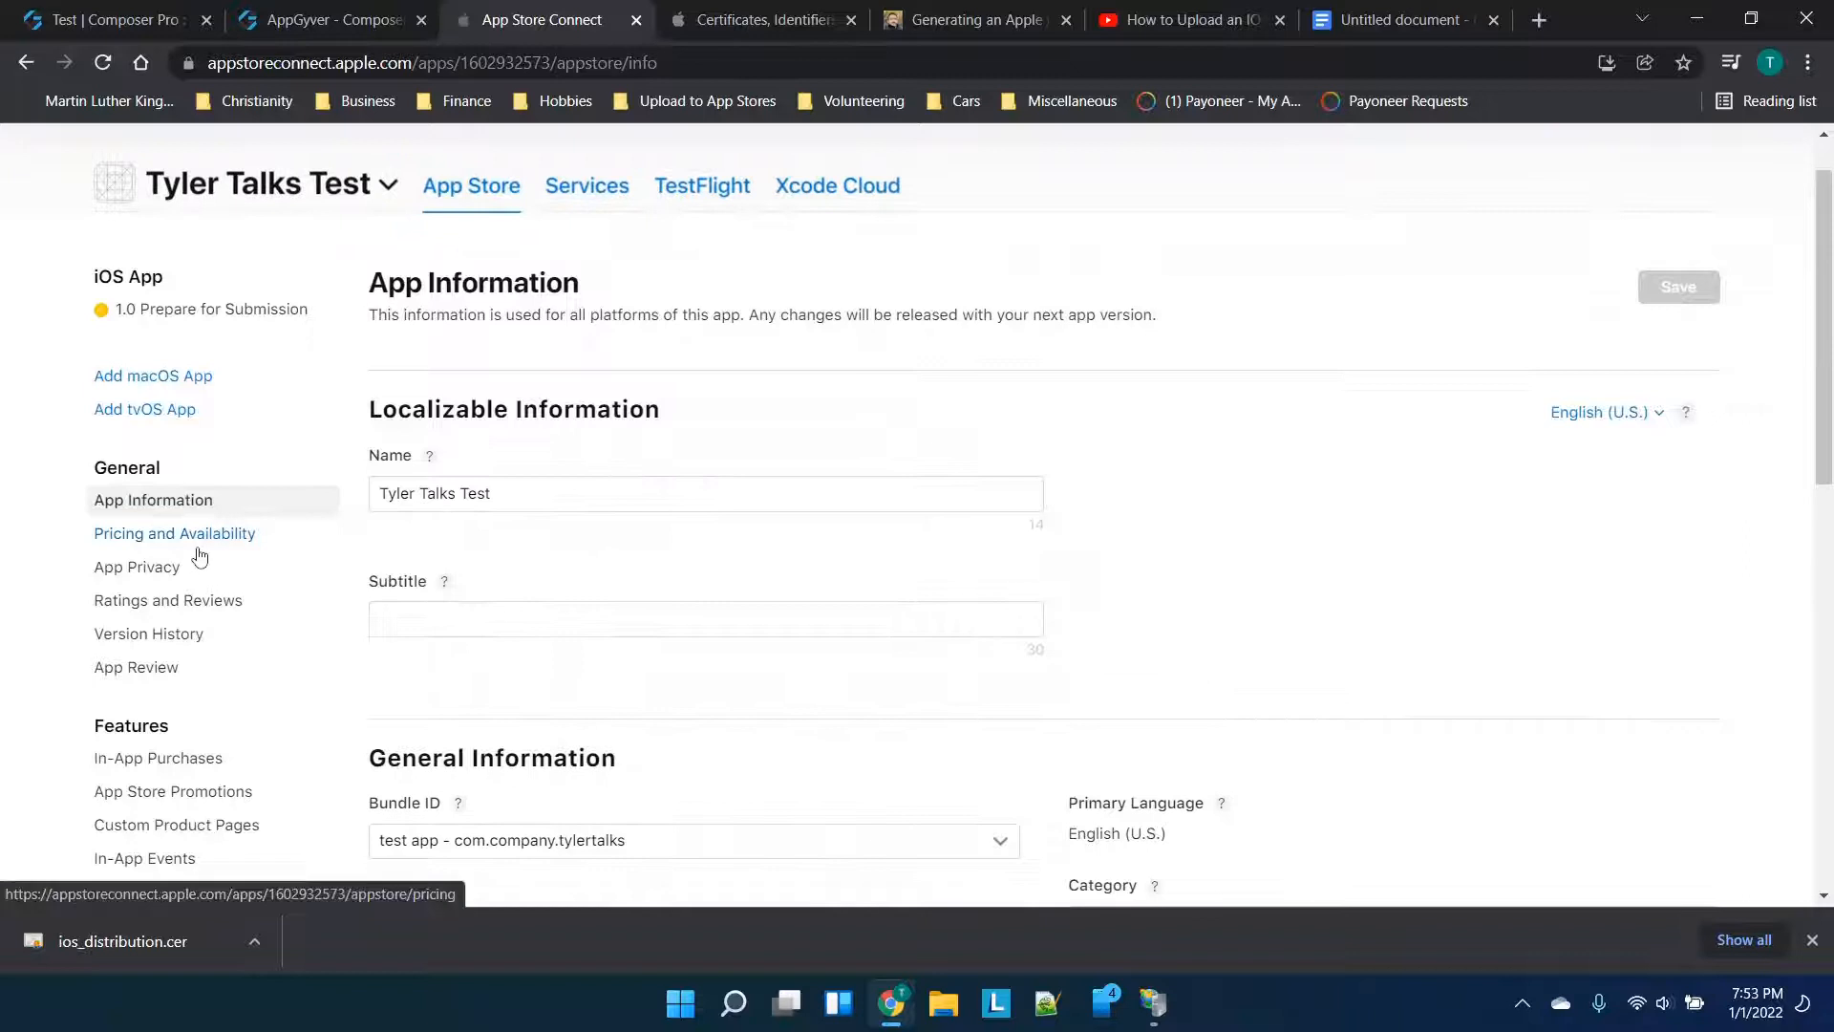
scroll(818, 521, "up", 1)
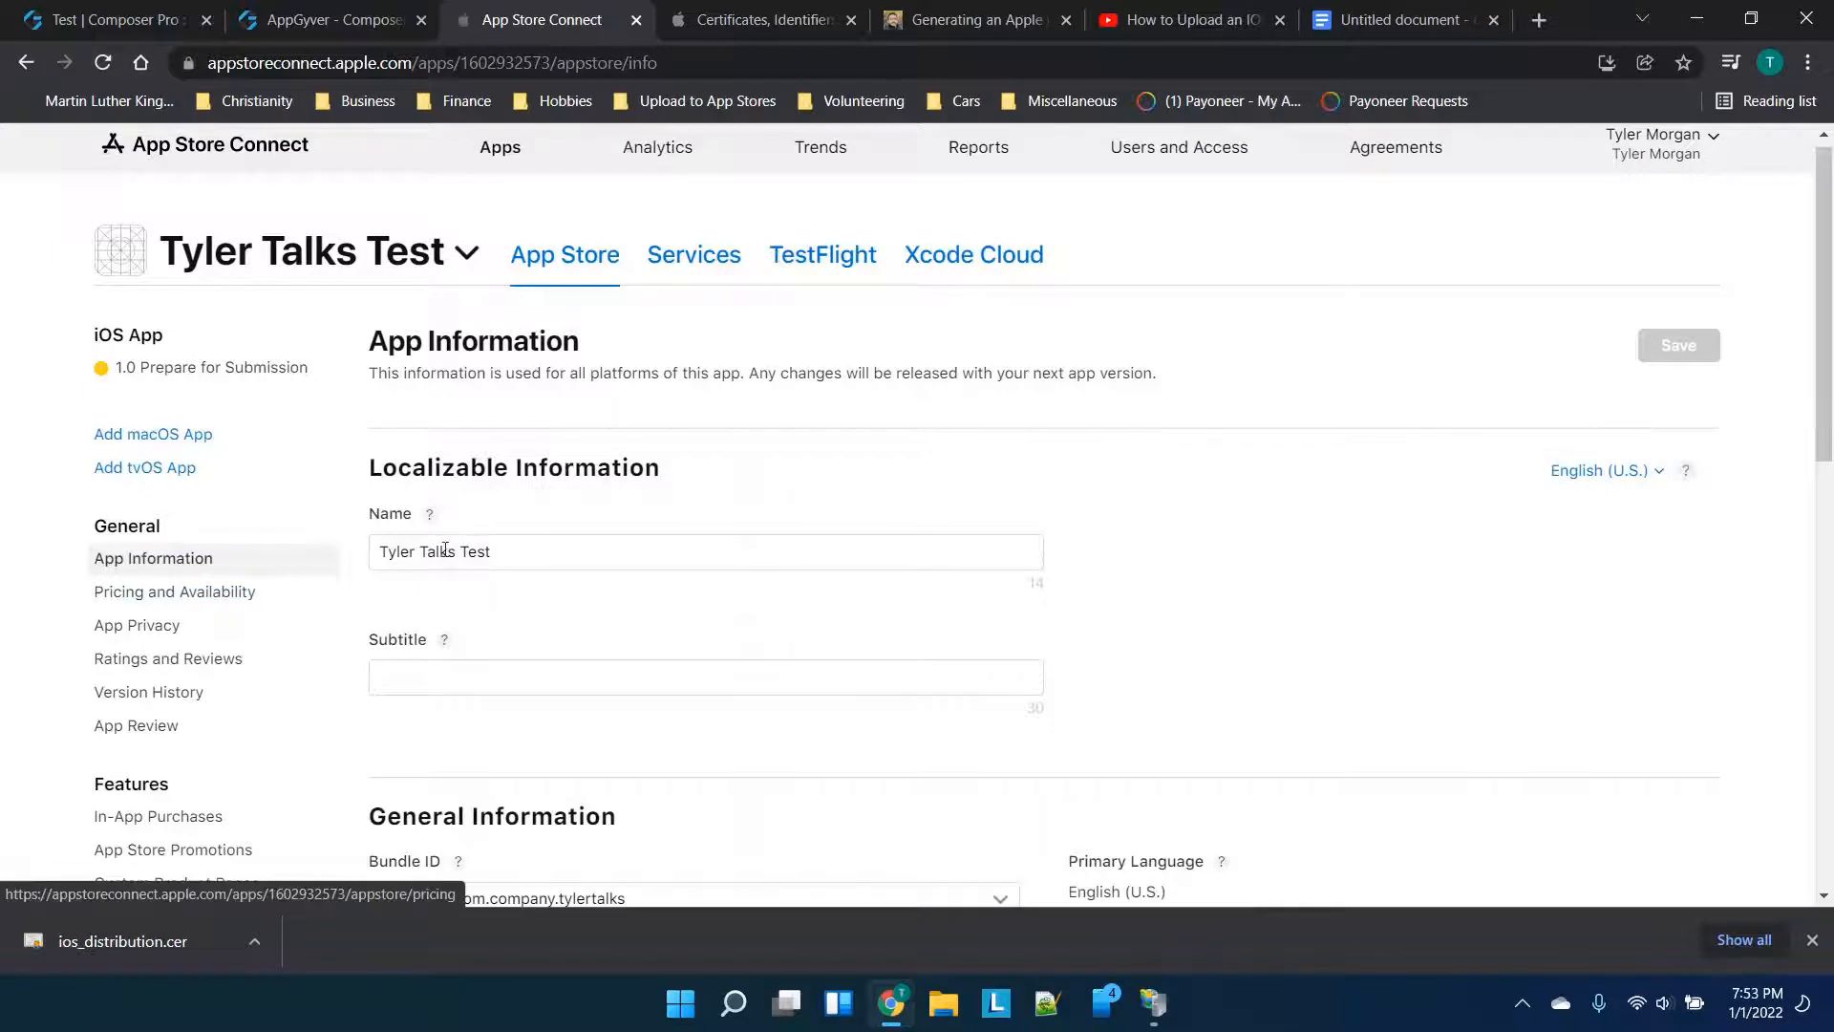
scroll(593, 687, "down", 5)
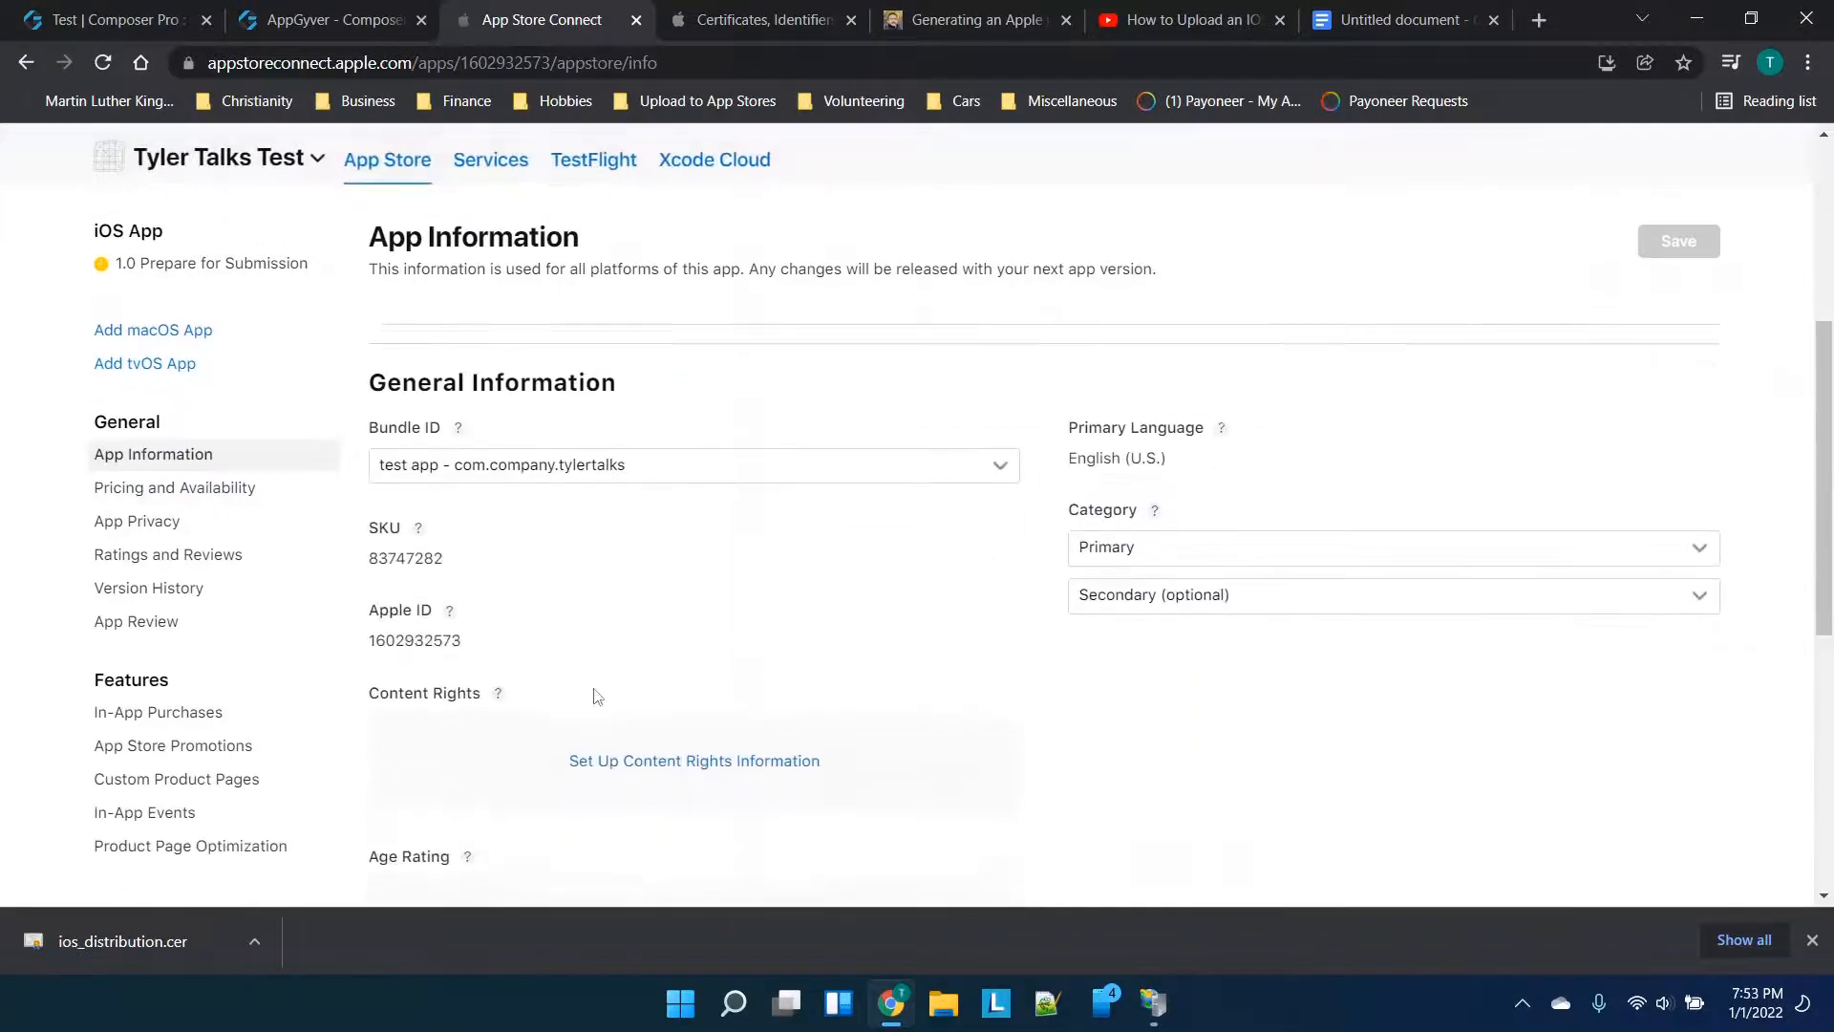
scroll(593, 695, "down", 2)
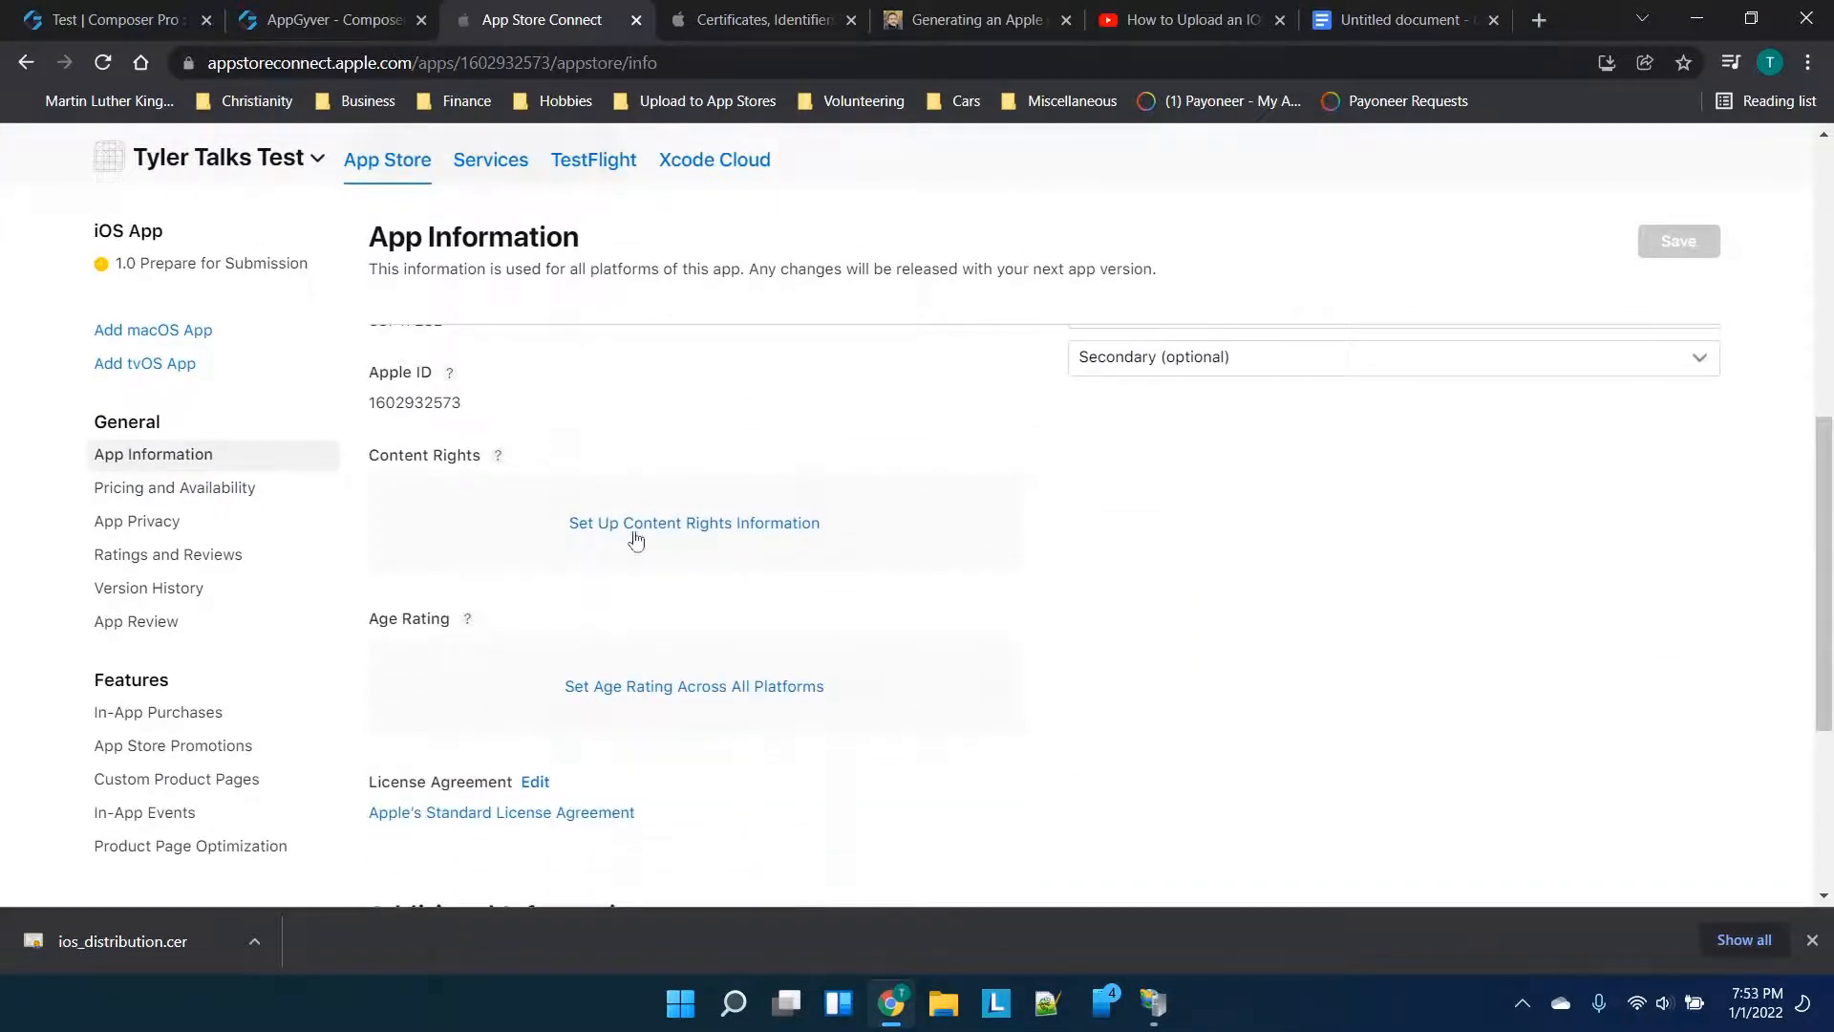
scroll(650, 502, "down", 3)
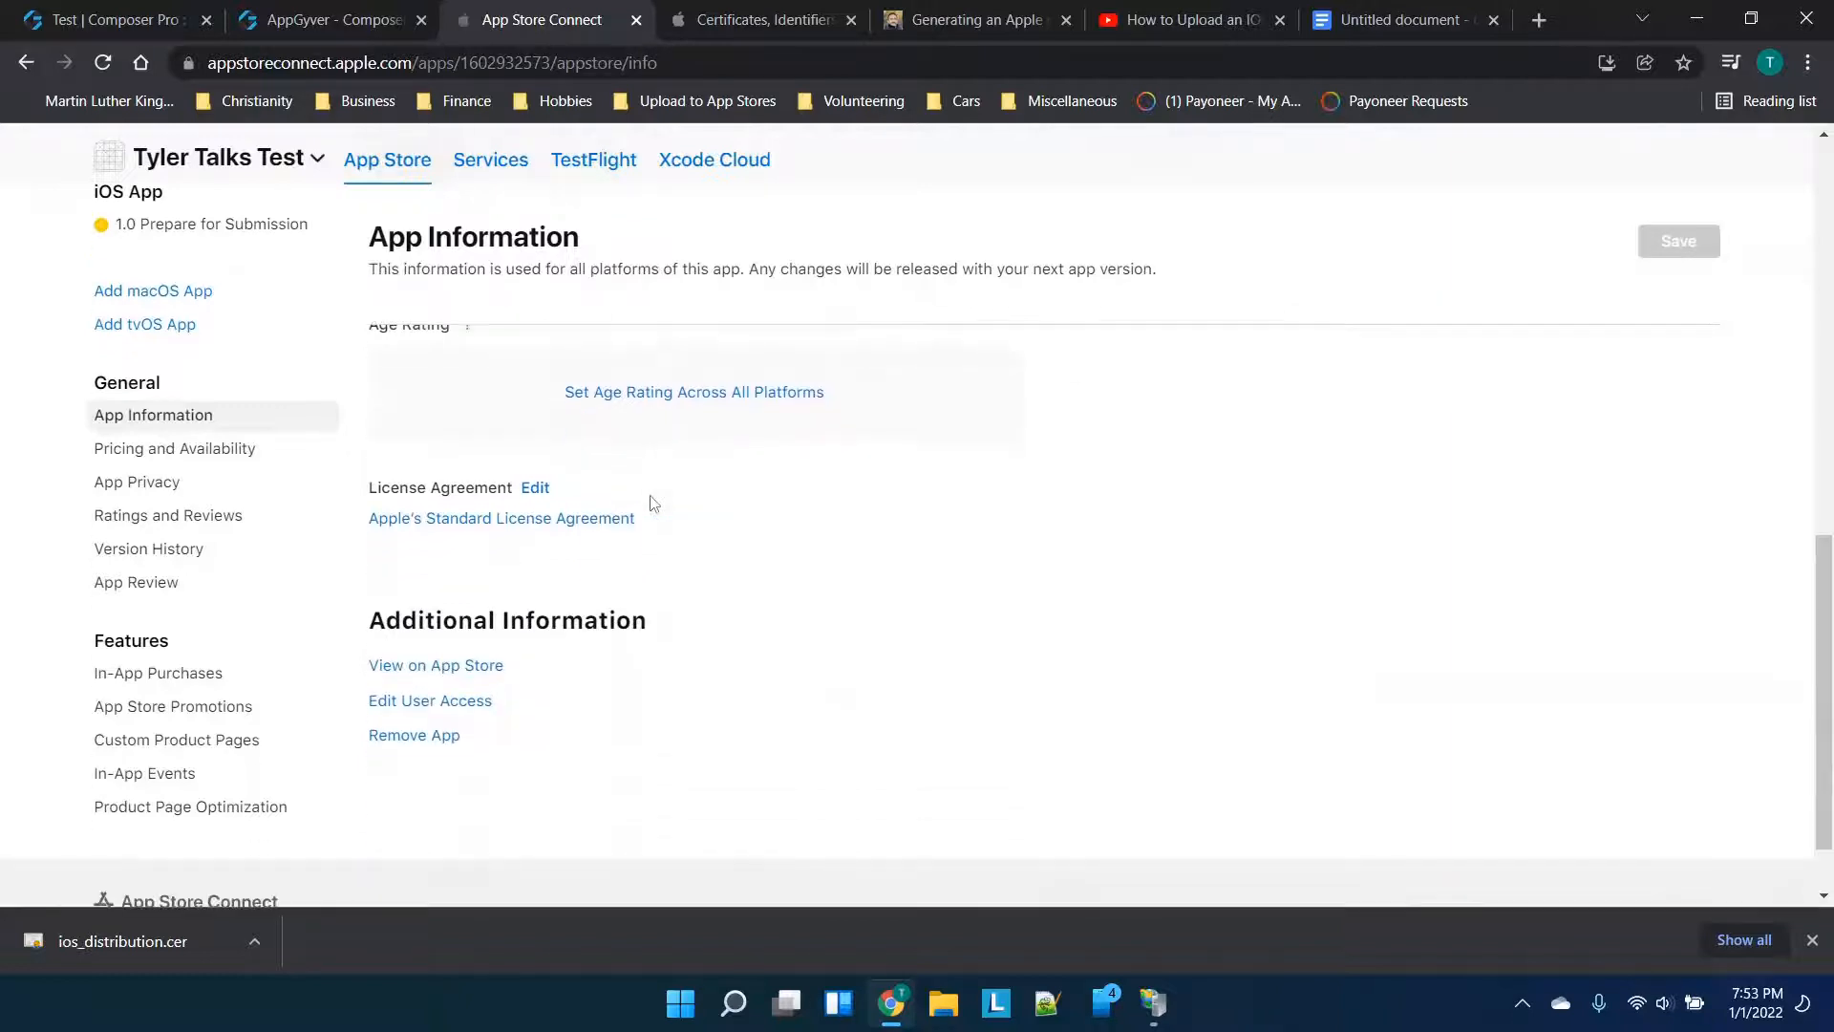
Save Tyler Talks Test's price as USD 0.0 (Free), then view the App Review page
left_click(212, 455)
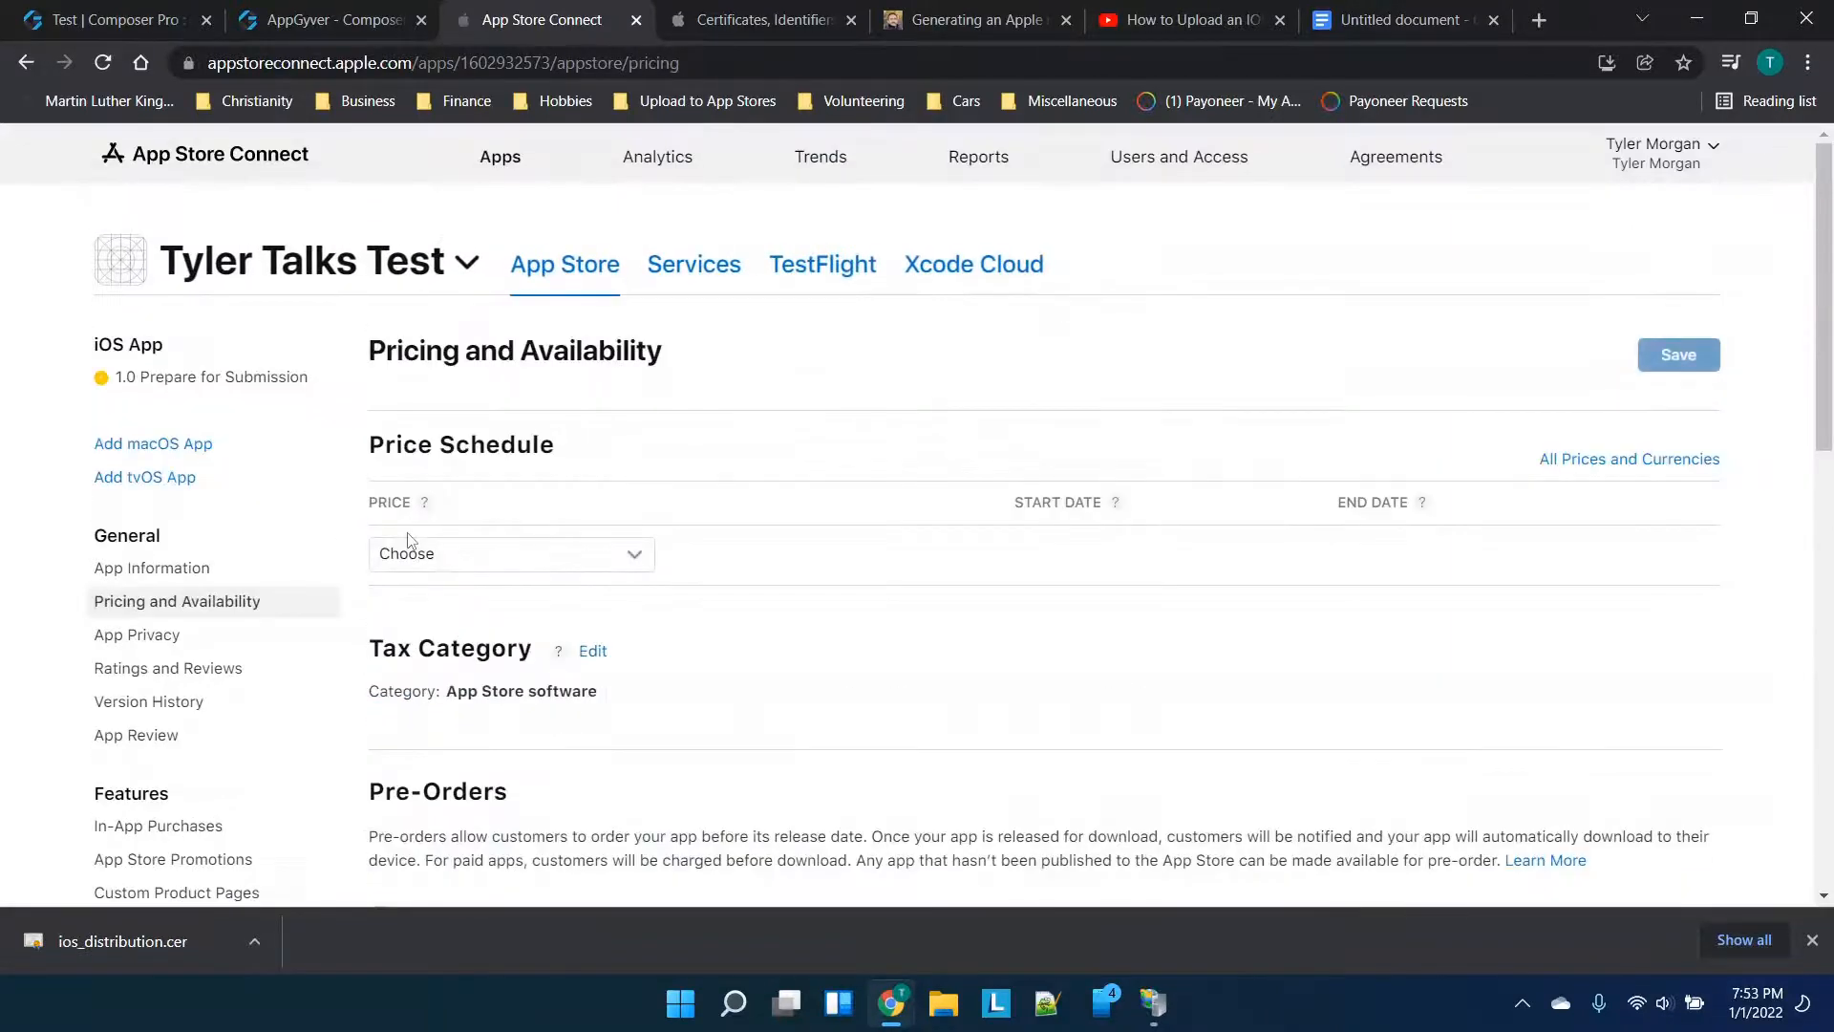
scroll(590, 393, "down", 1)
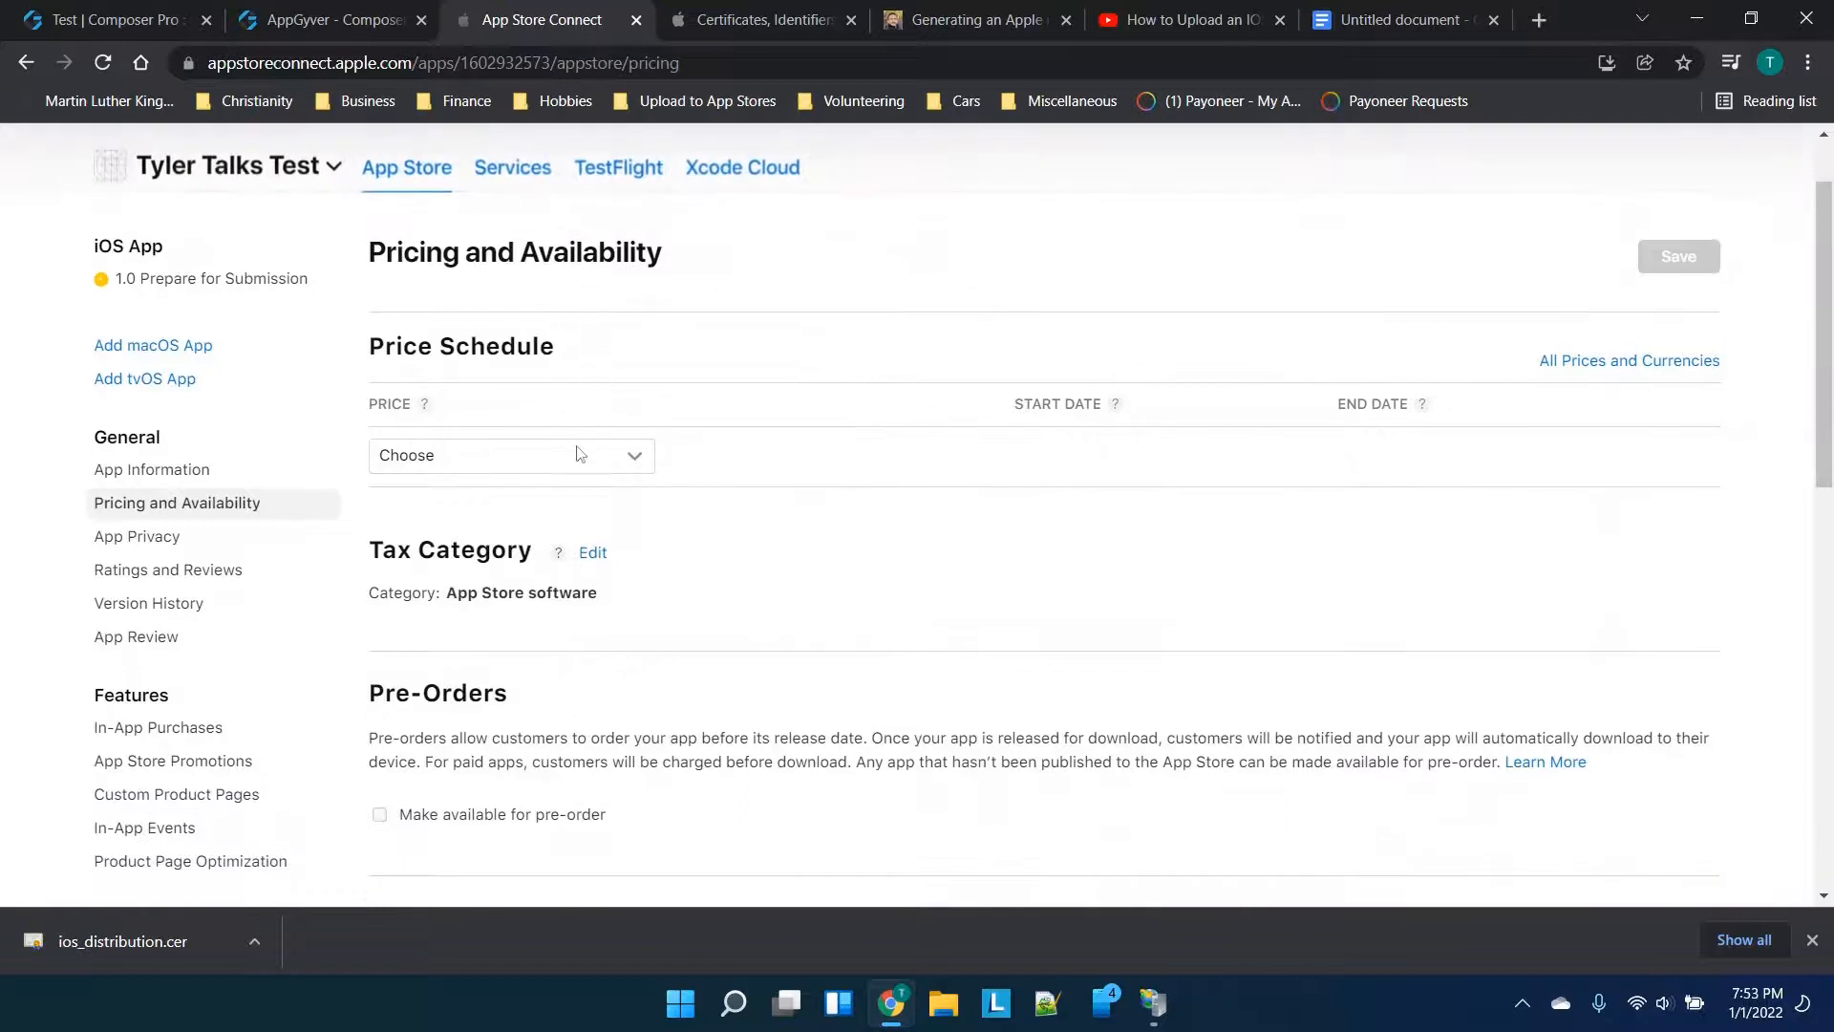
left_click(577, 454)
left_click(505, 524)
left_click(1676, 256)
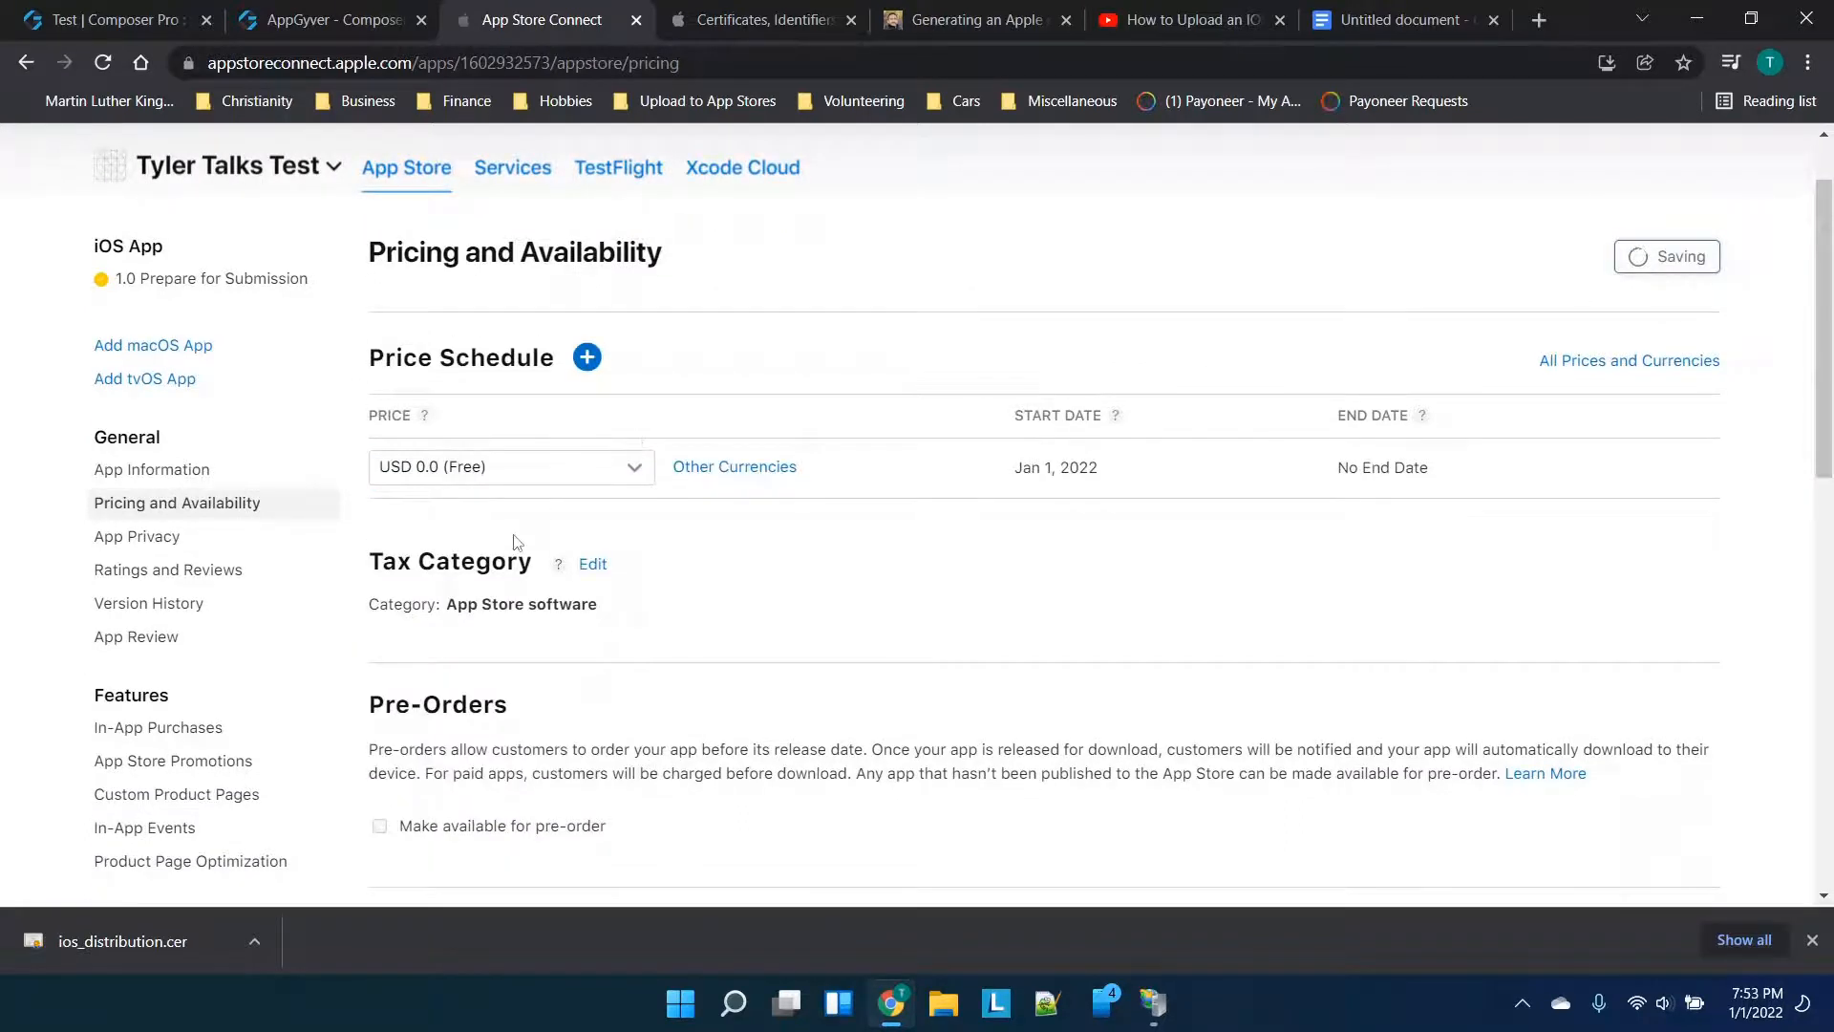
scroll(430, 573, "down", 1)
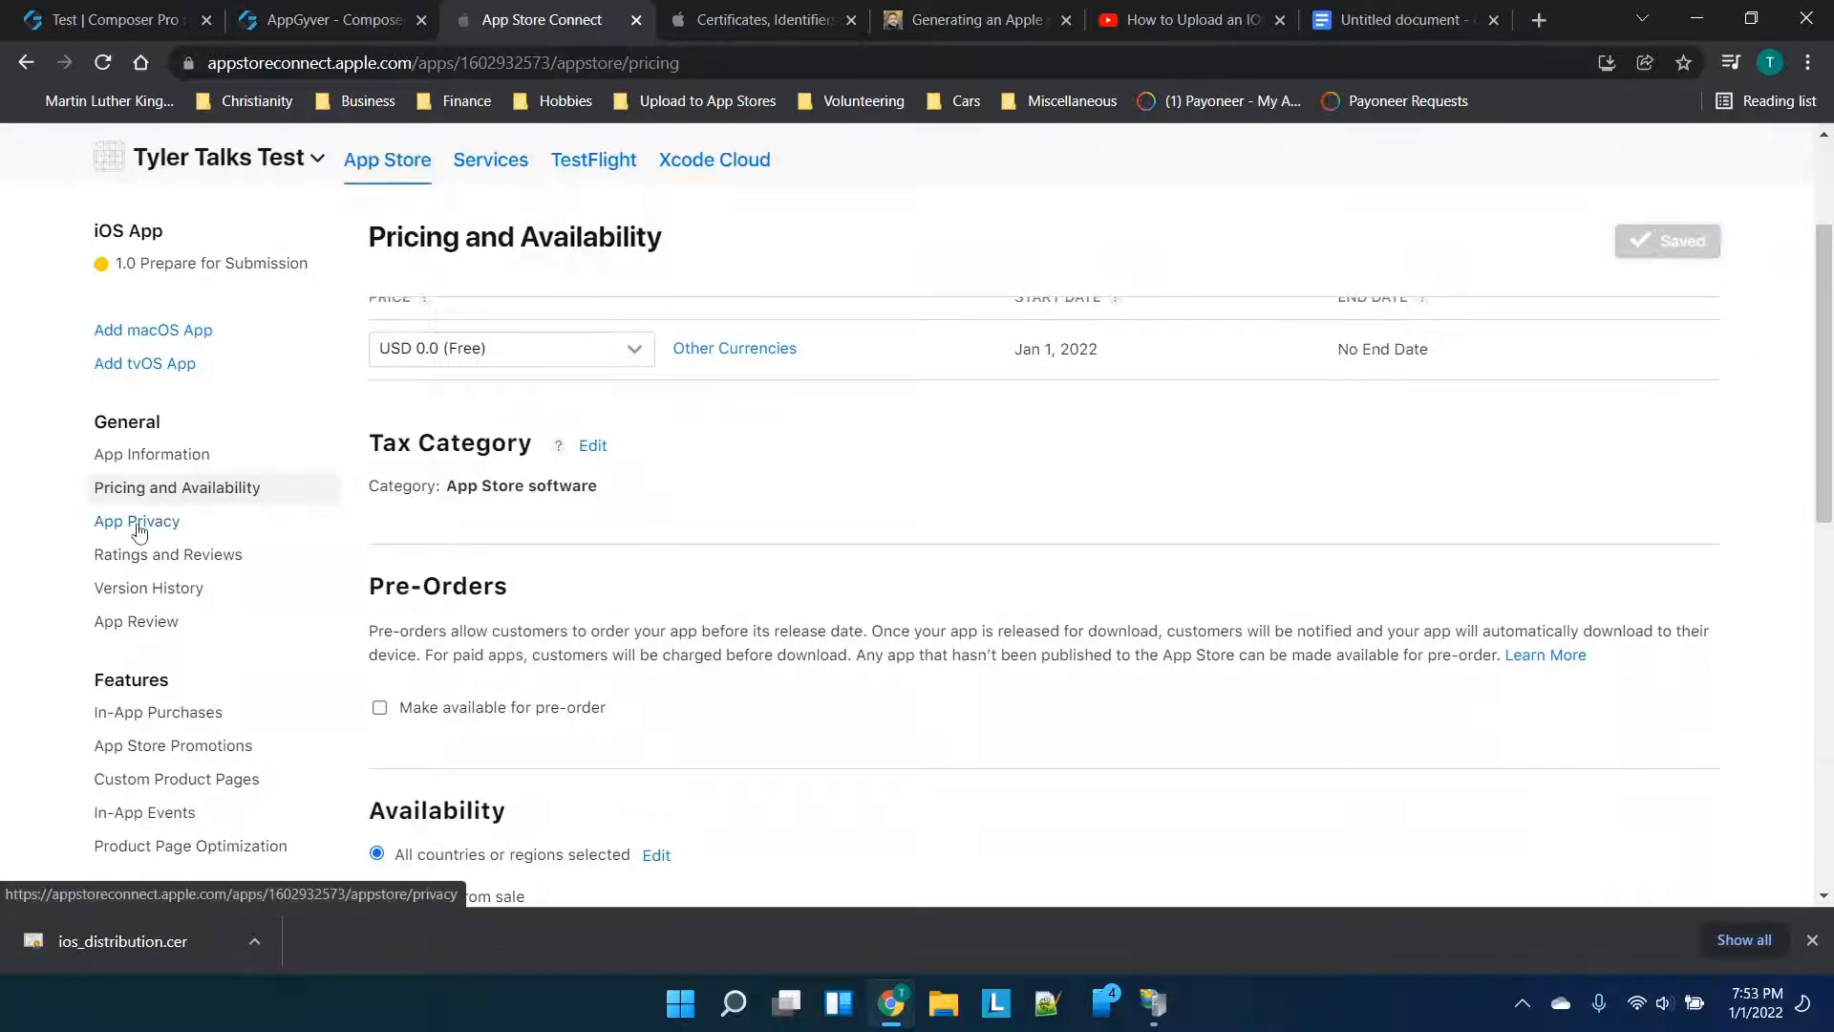
left_click(136, 621)
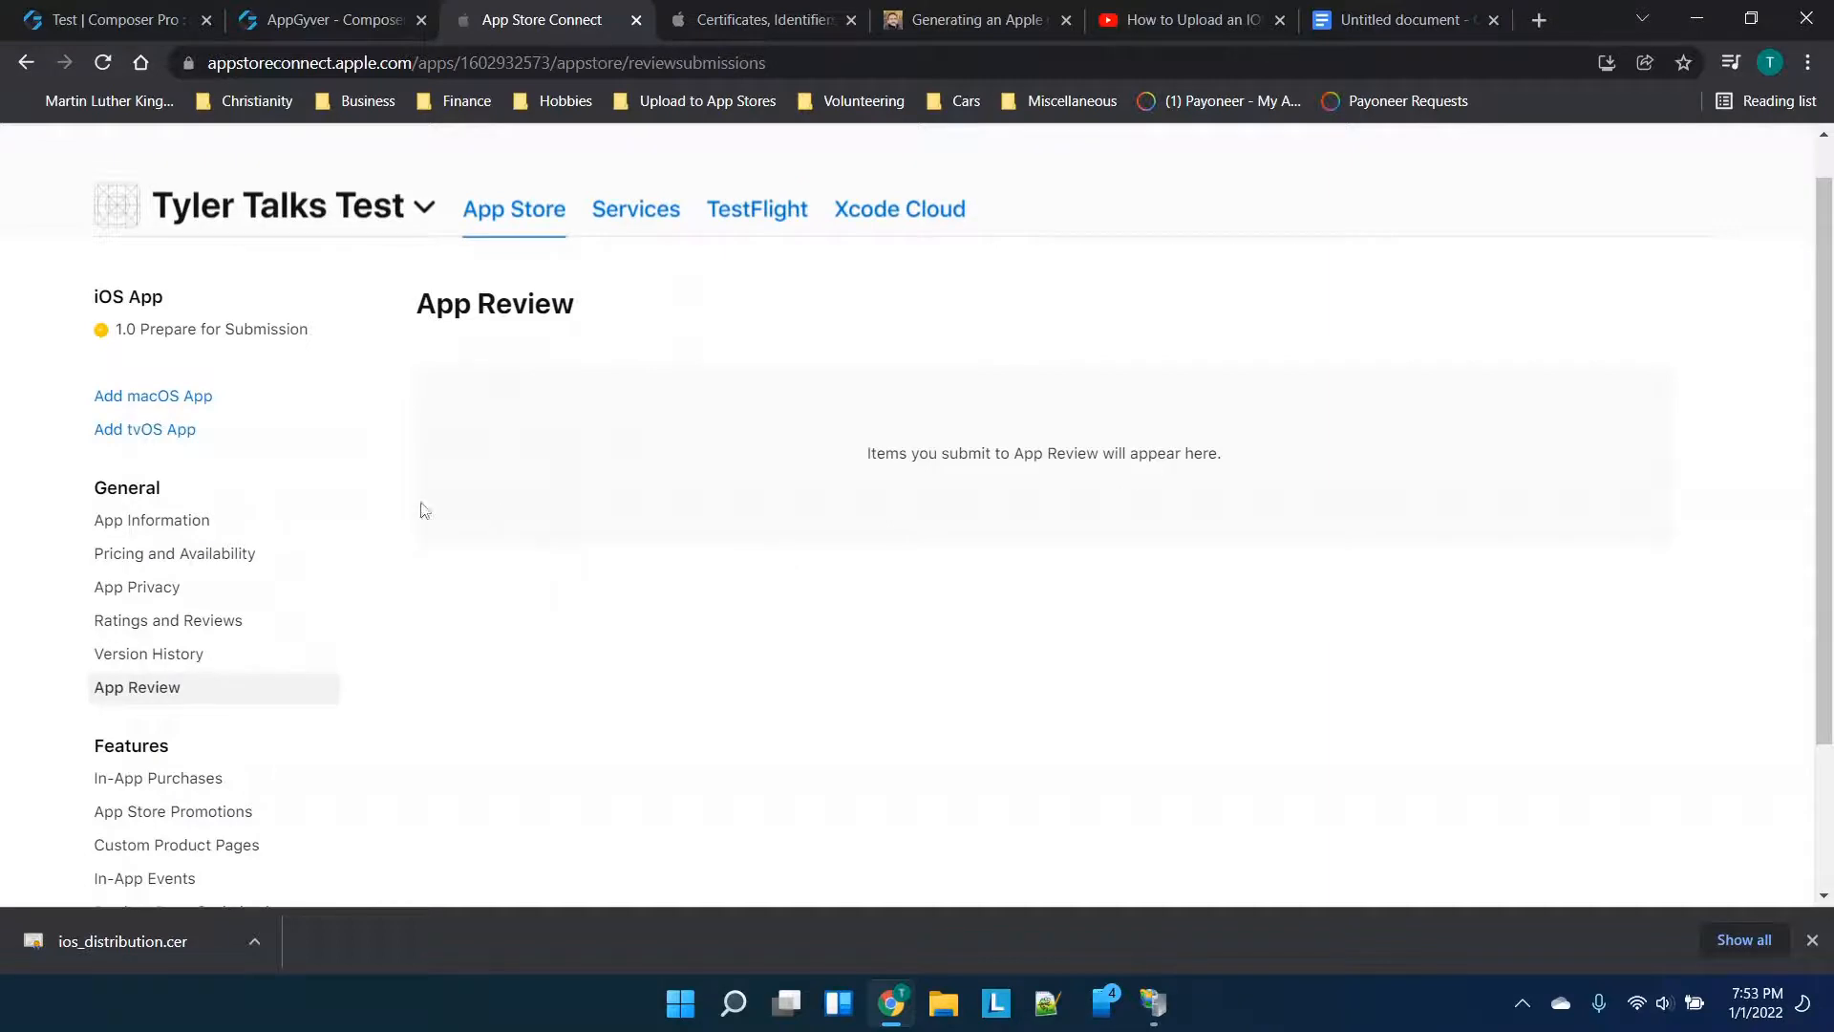
Set the primary category to Business and the secondary category to Games
left_click(186, 521)
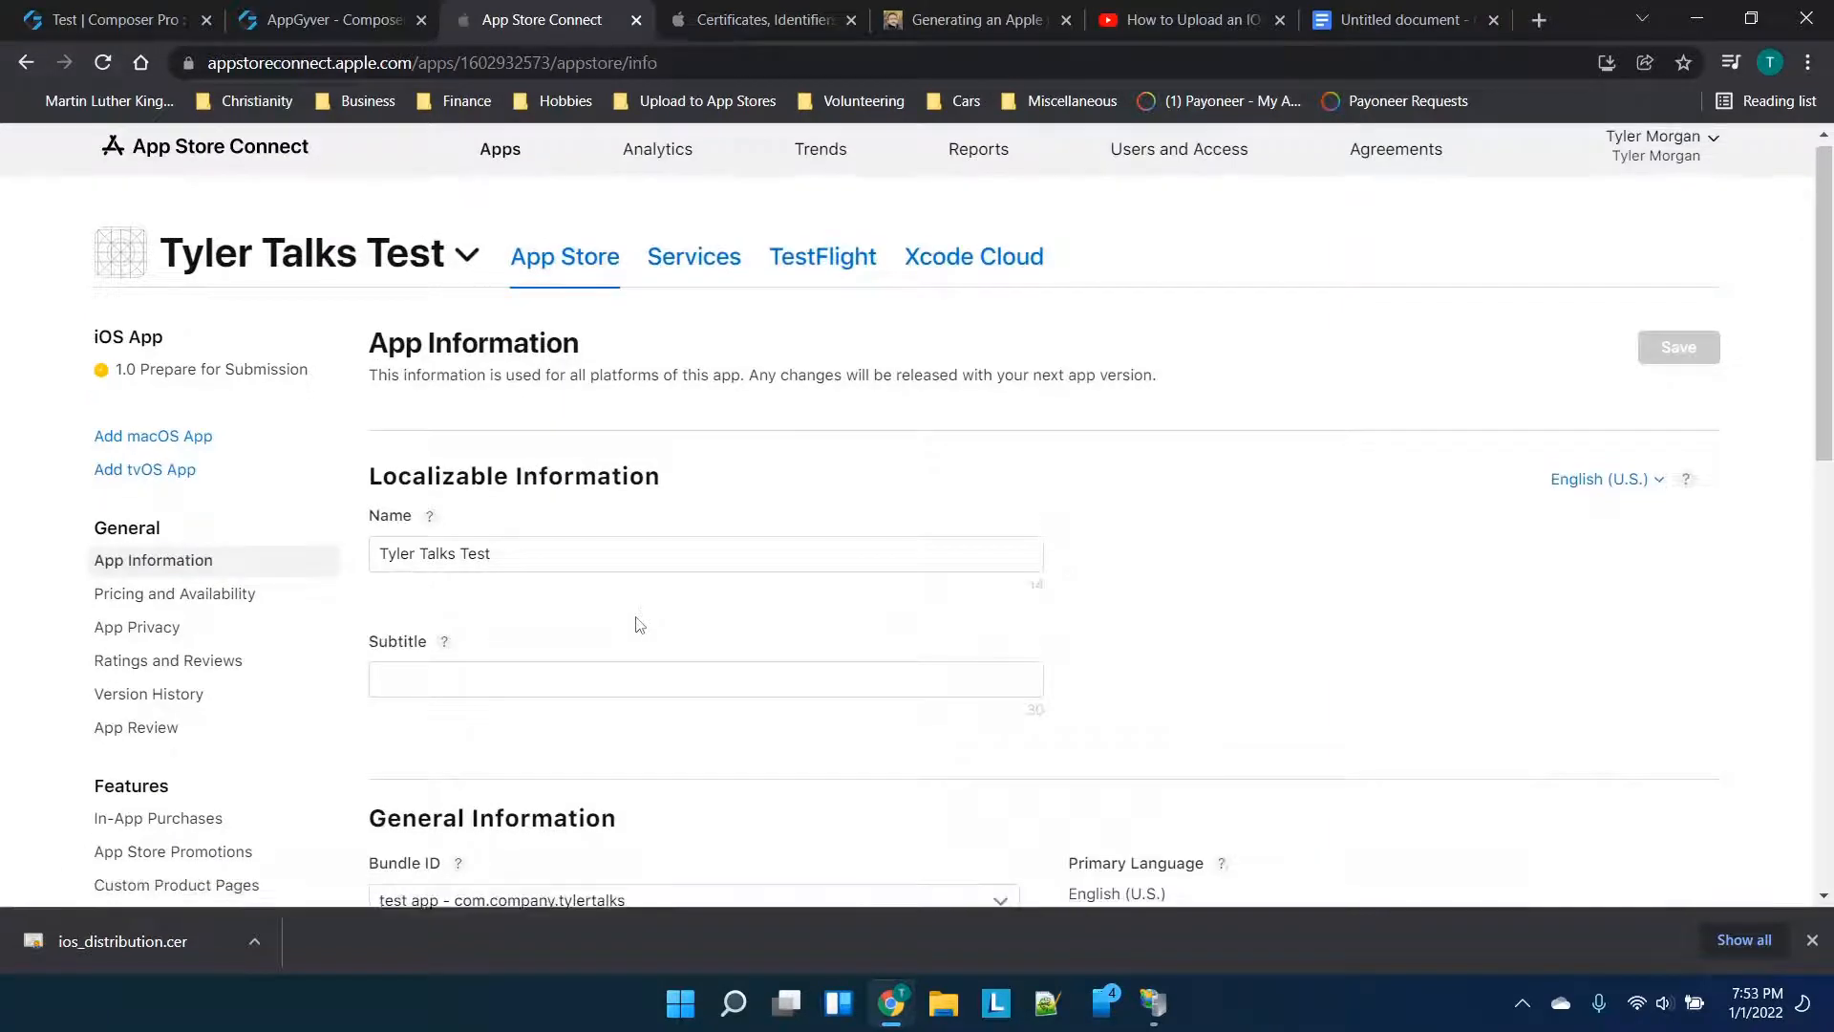
scroll(639, 624, "down", 1)
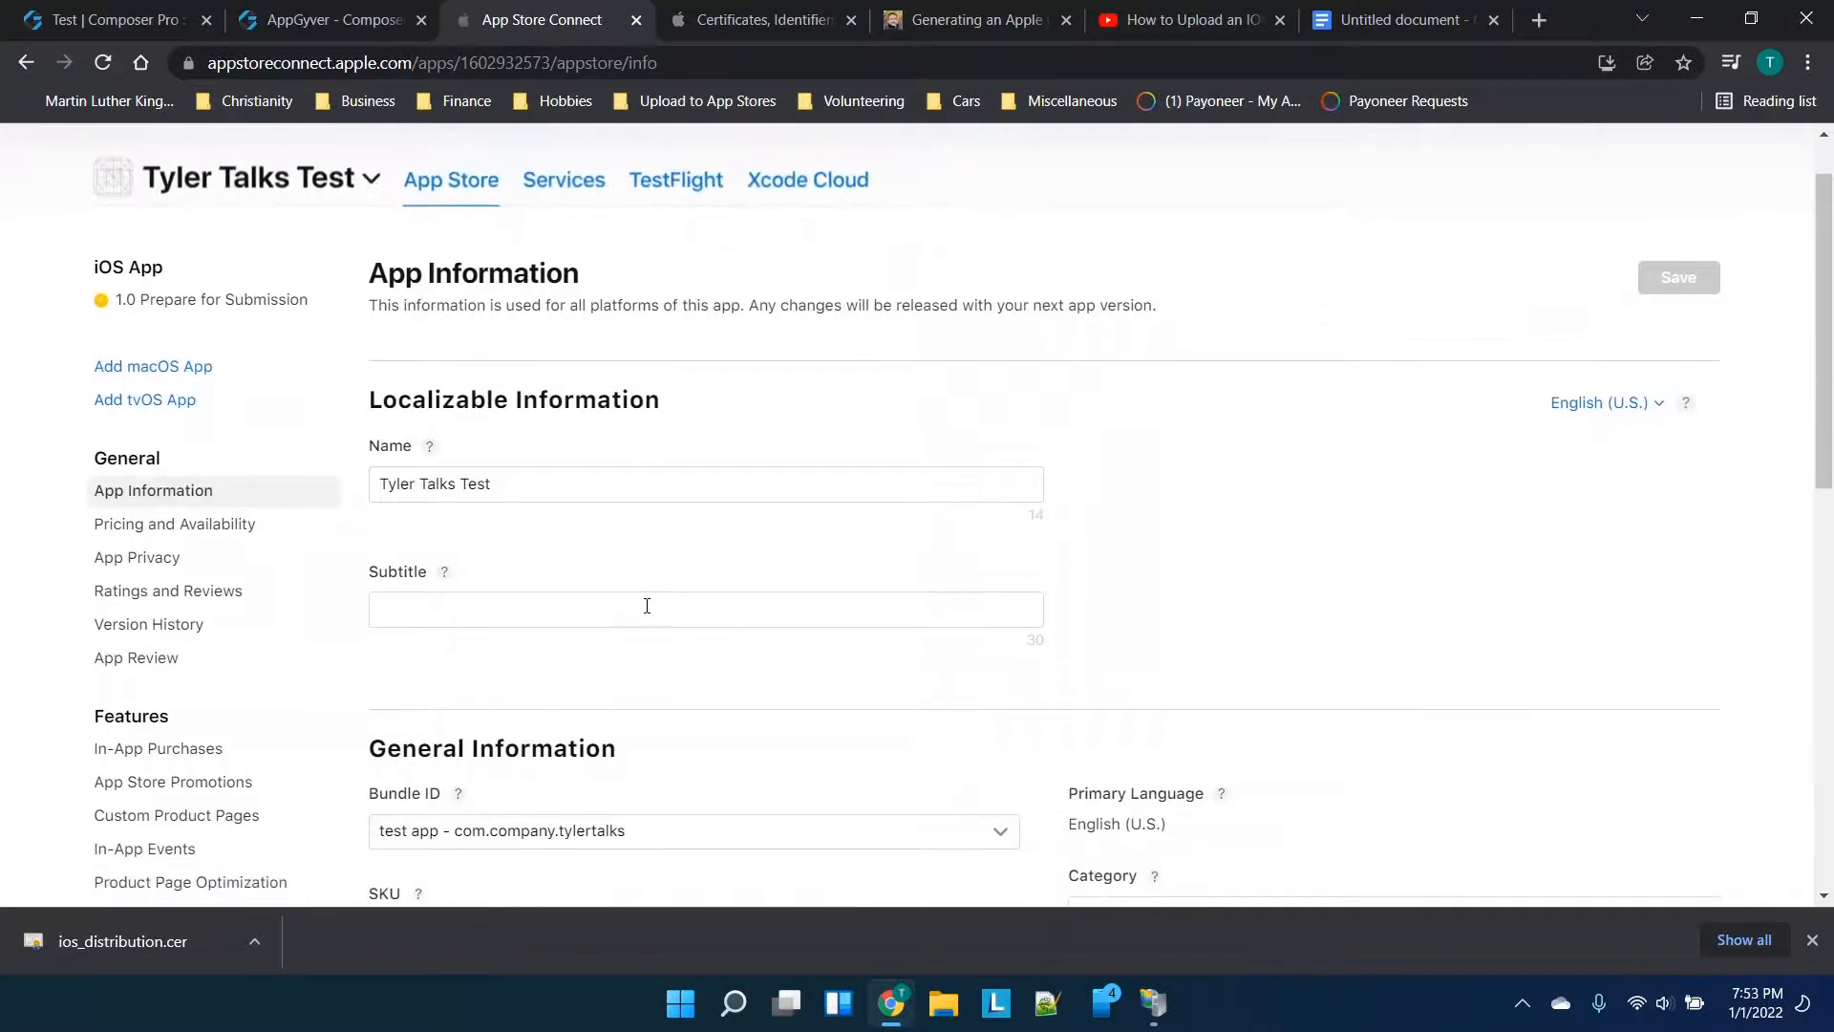
scroll(659, 604, "down", 5)
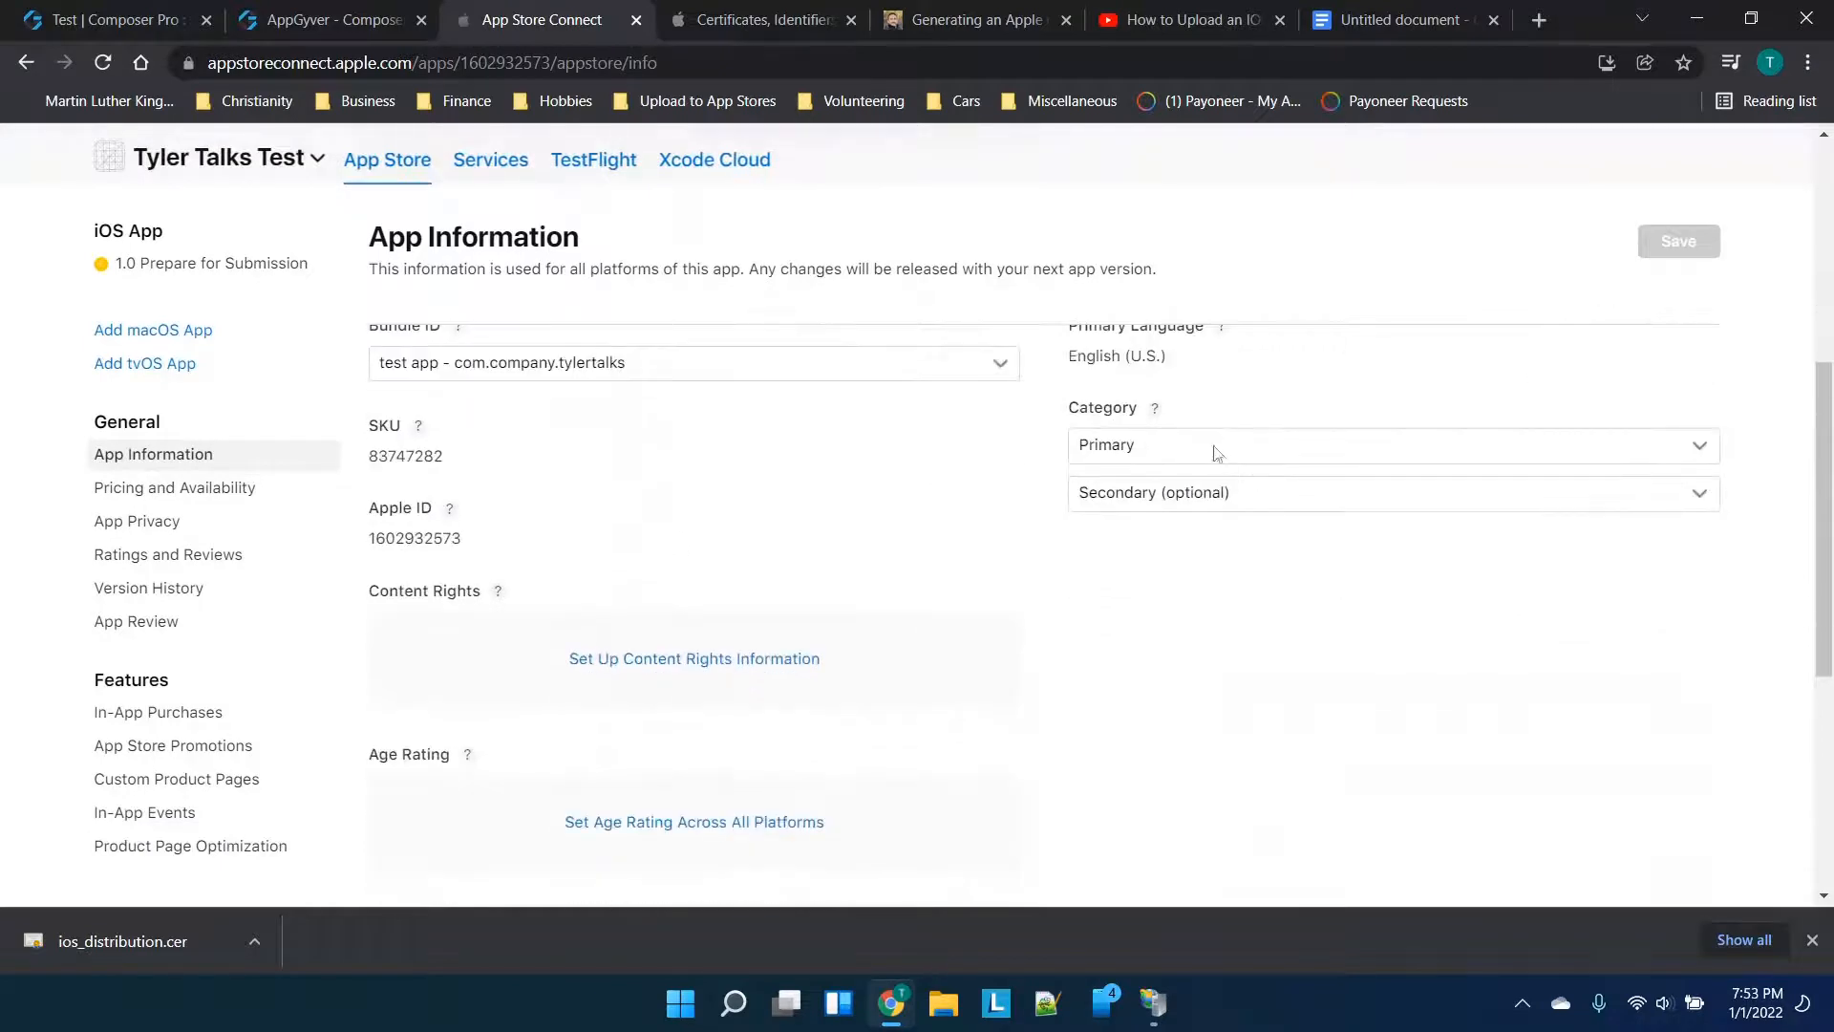
left_click(1216, 452)
left_click(1137, 557)
left_click(1155, 496)
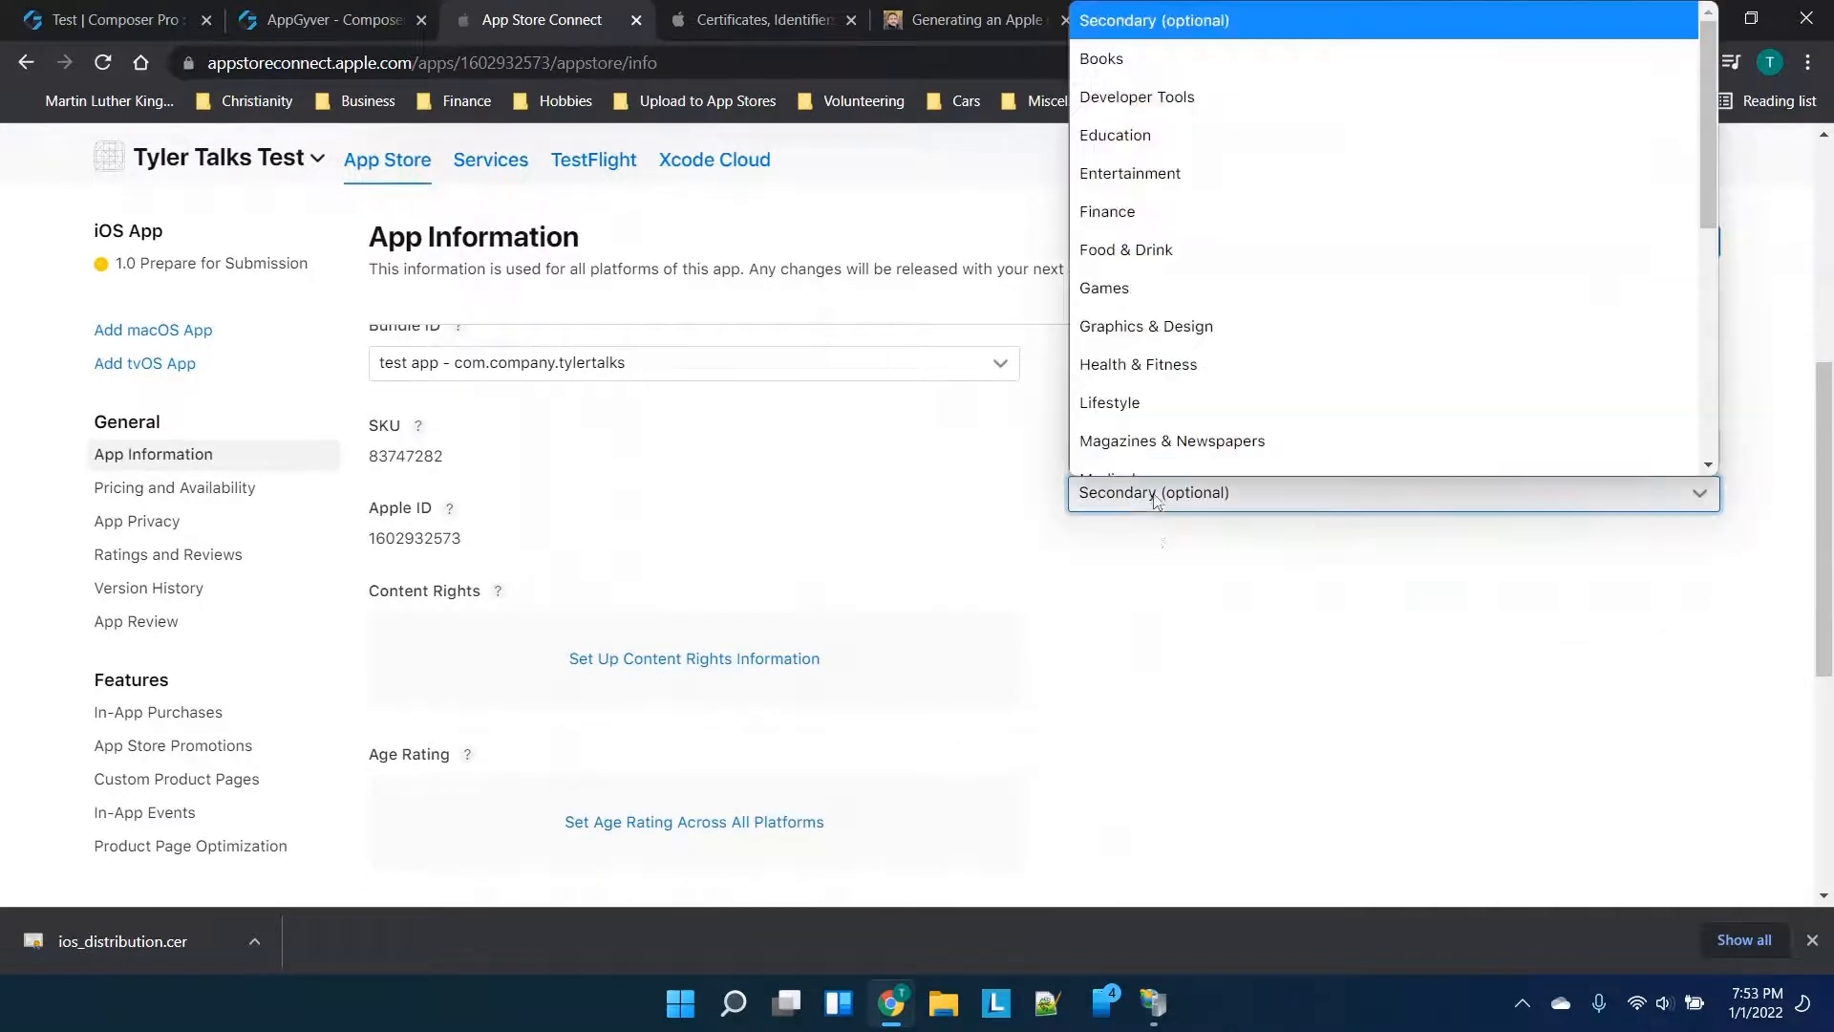
left_click(1136, 267)
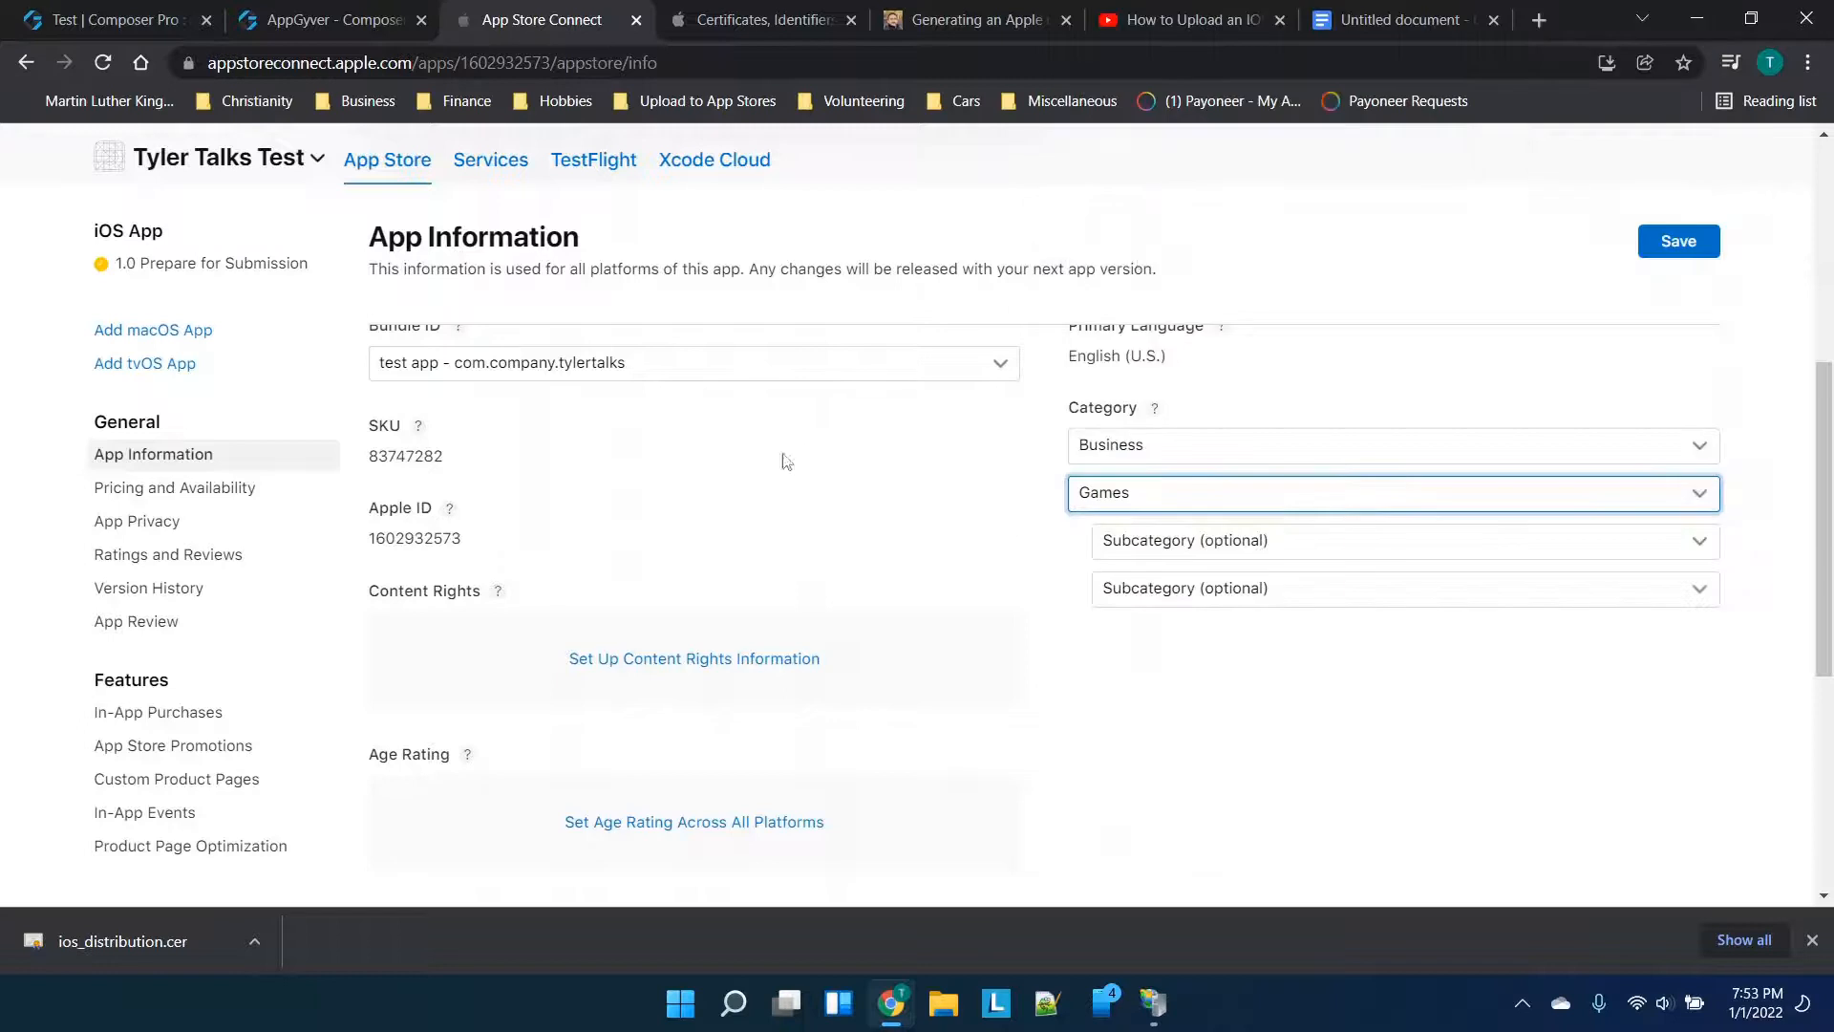
Declare in Content Rights that the app contains no third-party content
scroll(726, 480, "down", 2)
left_click(671, 523)
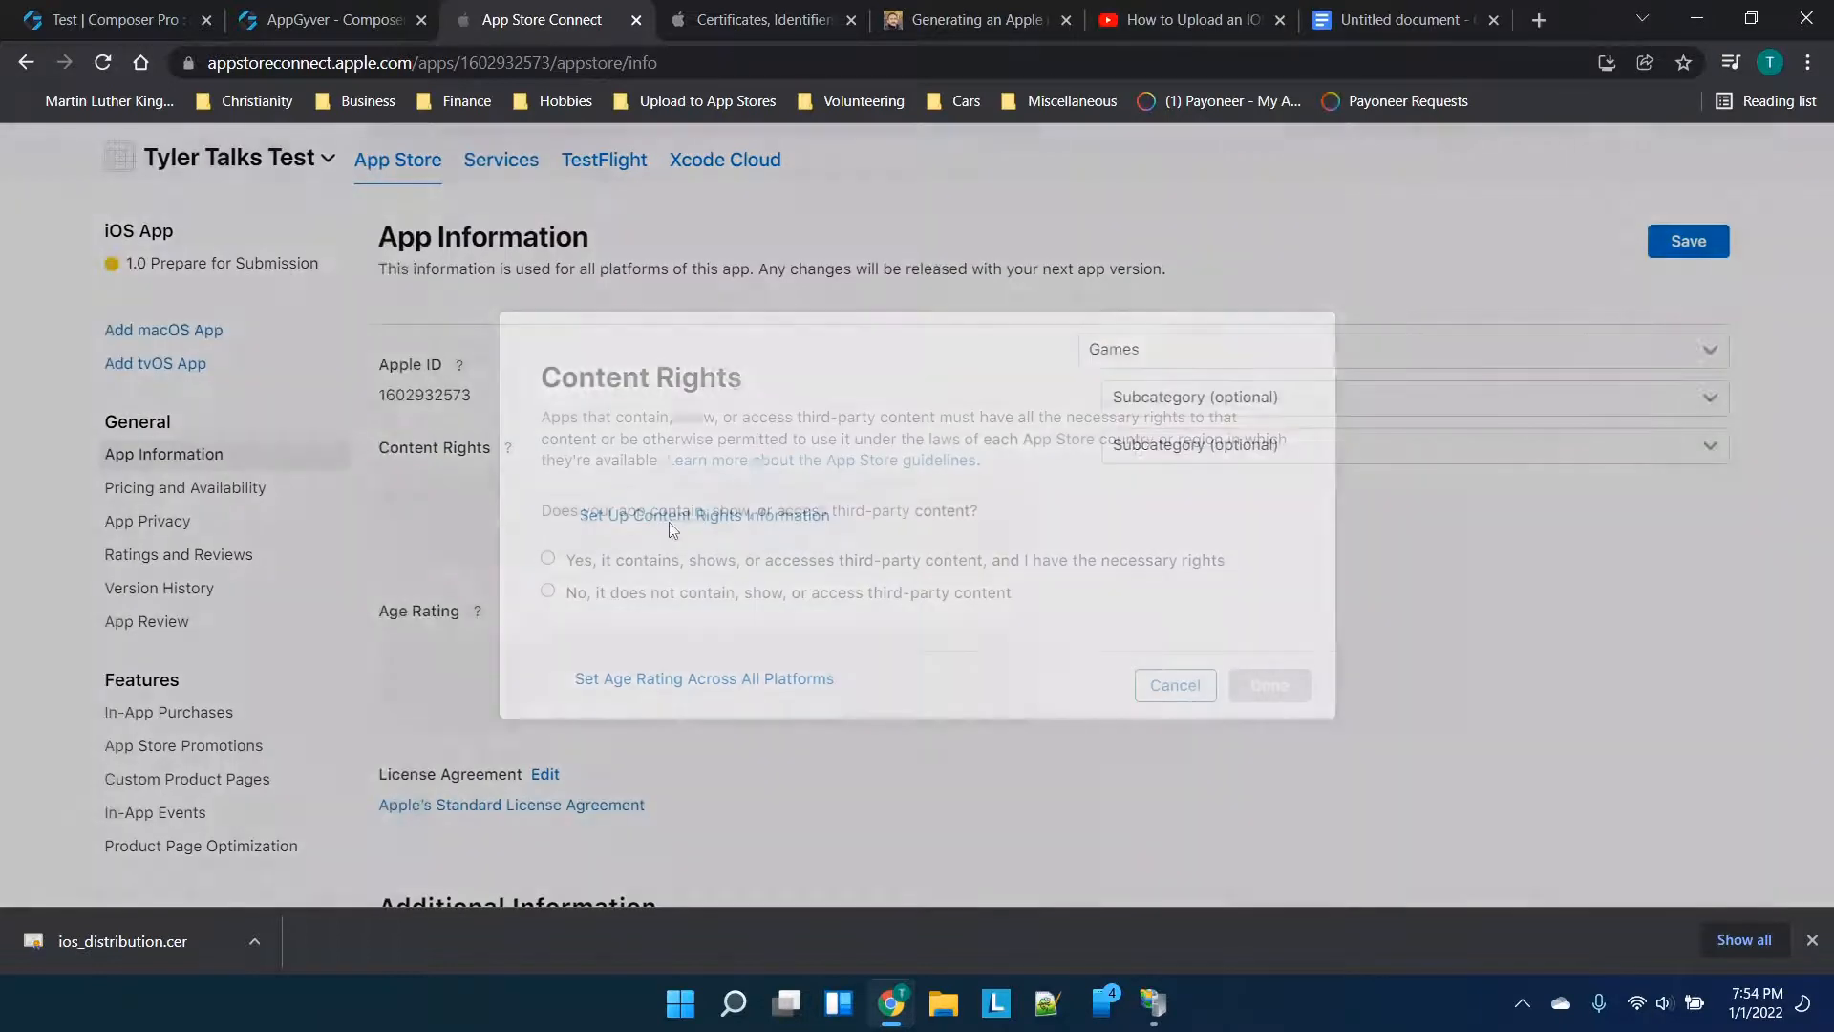
left_click(652, 589)
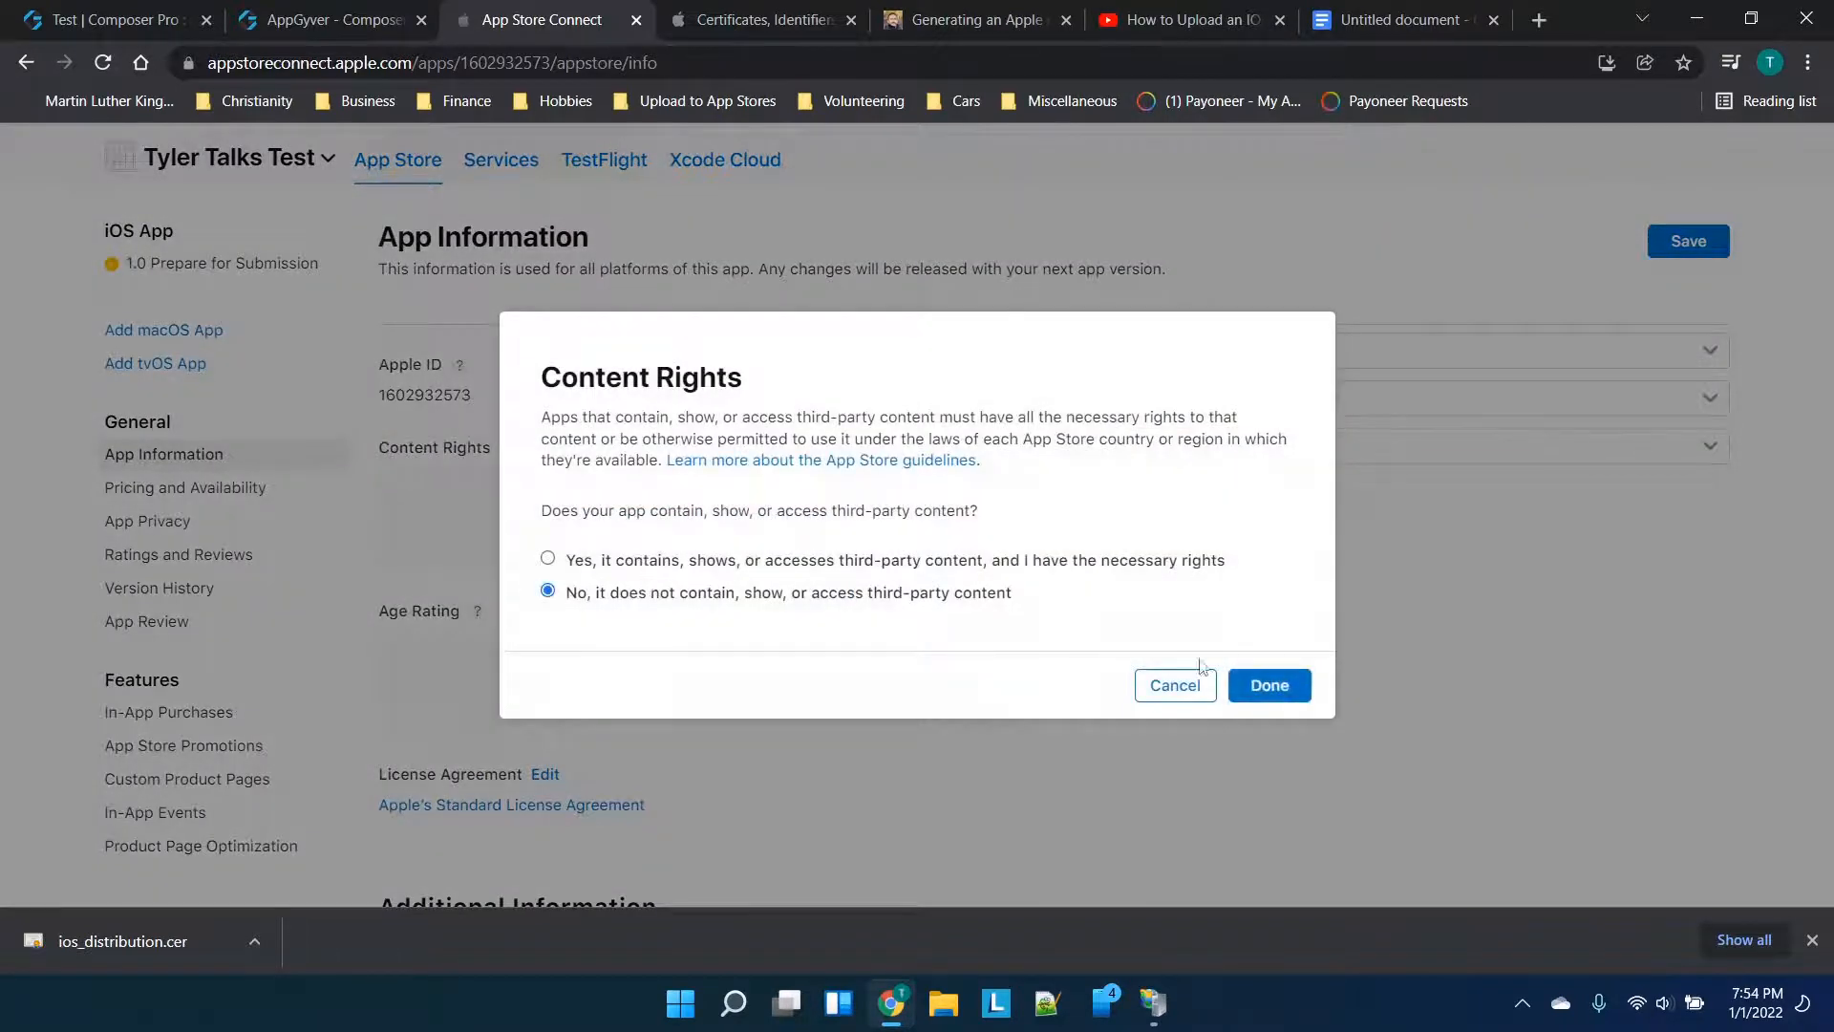
left_click(1269, 686)
scroll(627, 615, "down", 1)
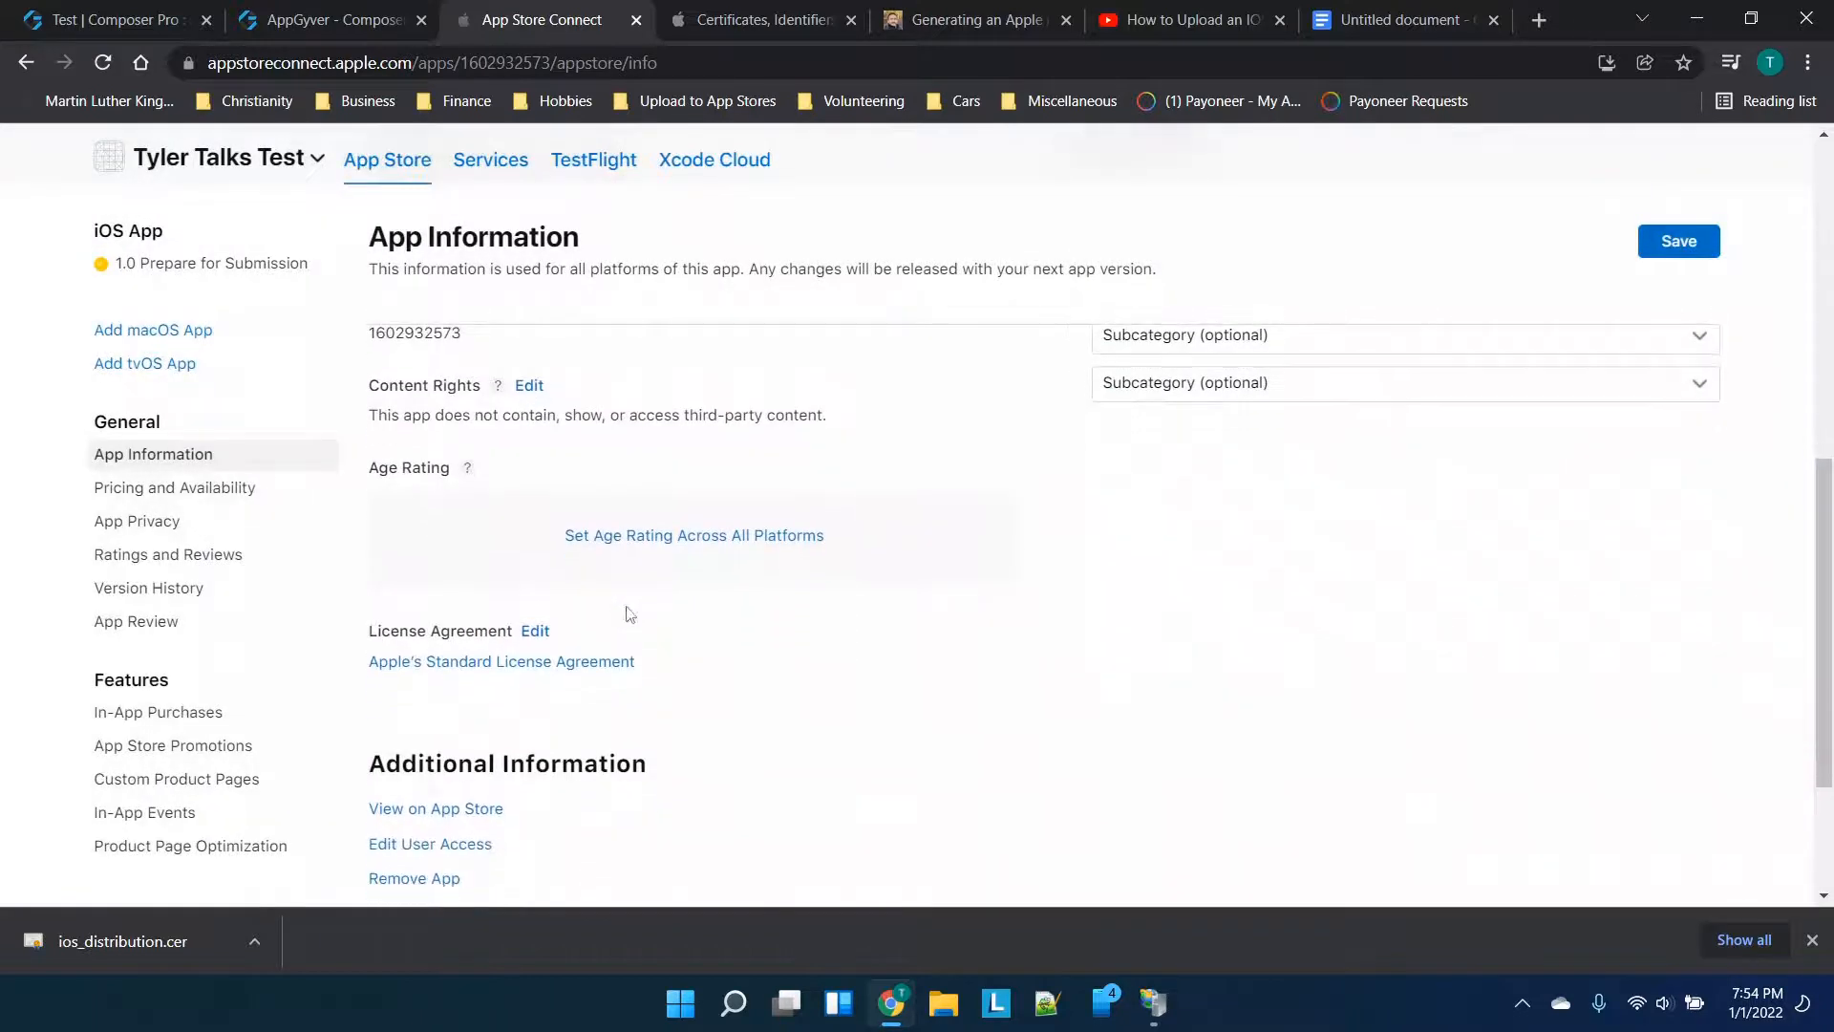
In the age rating questionnaire, mark every content item, from Realistic Violence to Contests, as None
left_click(674, 536)
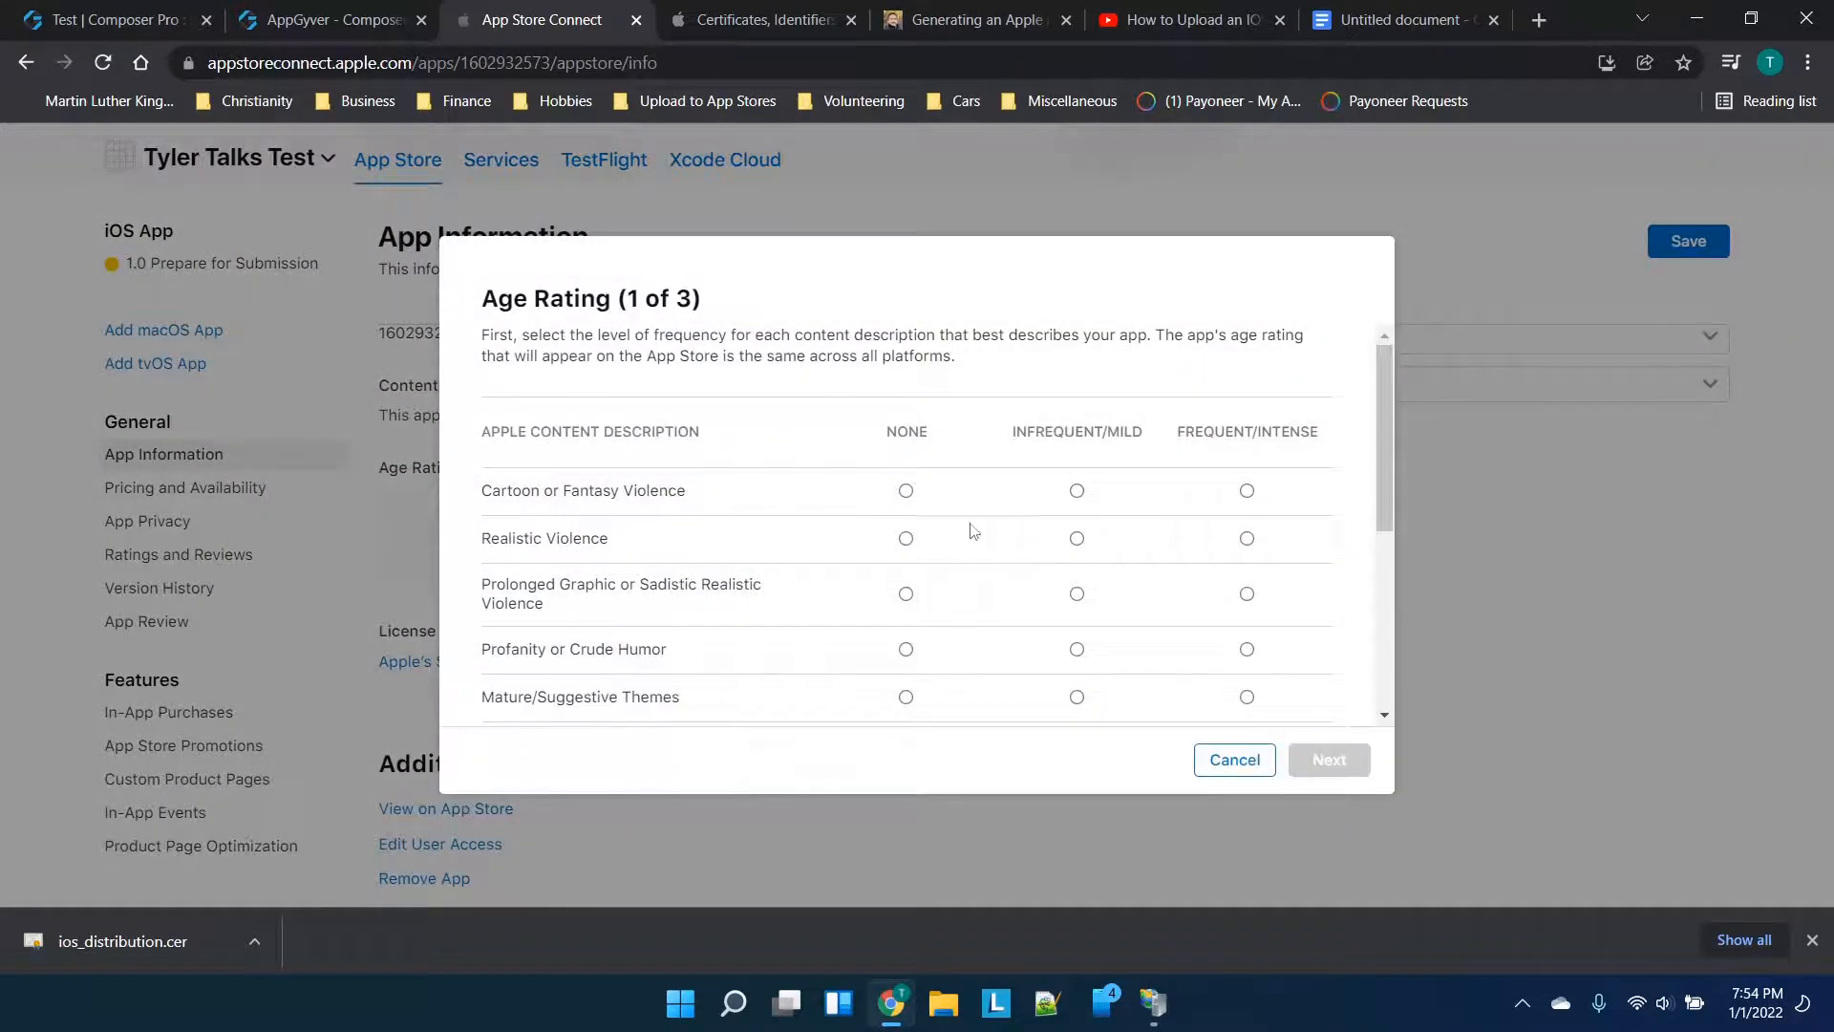
left_click(905, 537)
scroll(925, 536, "down", 2)
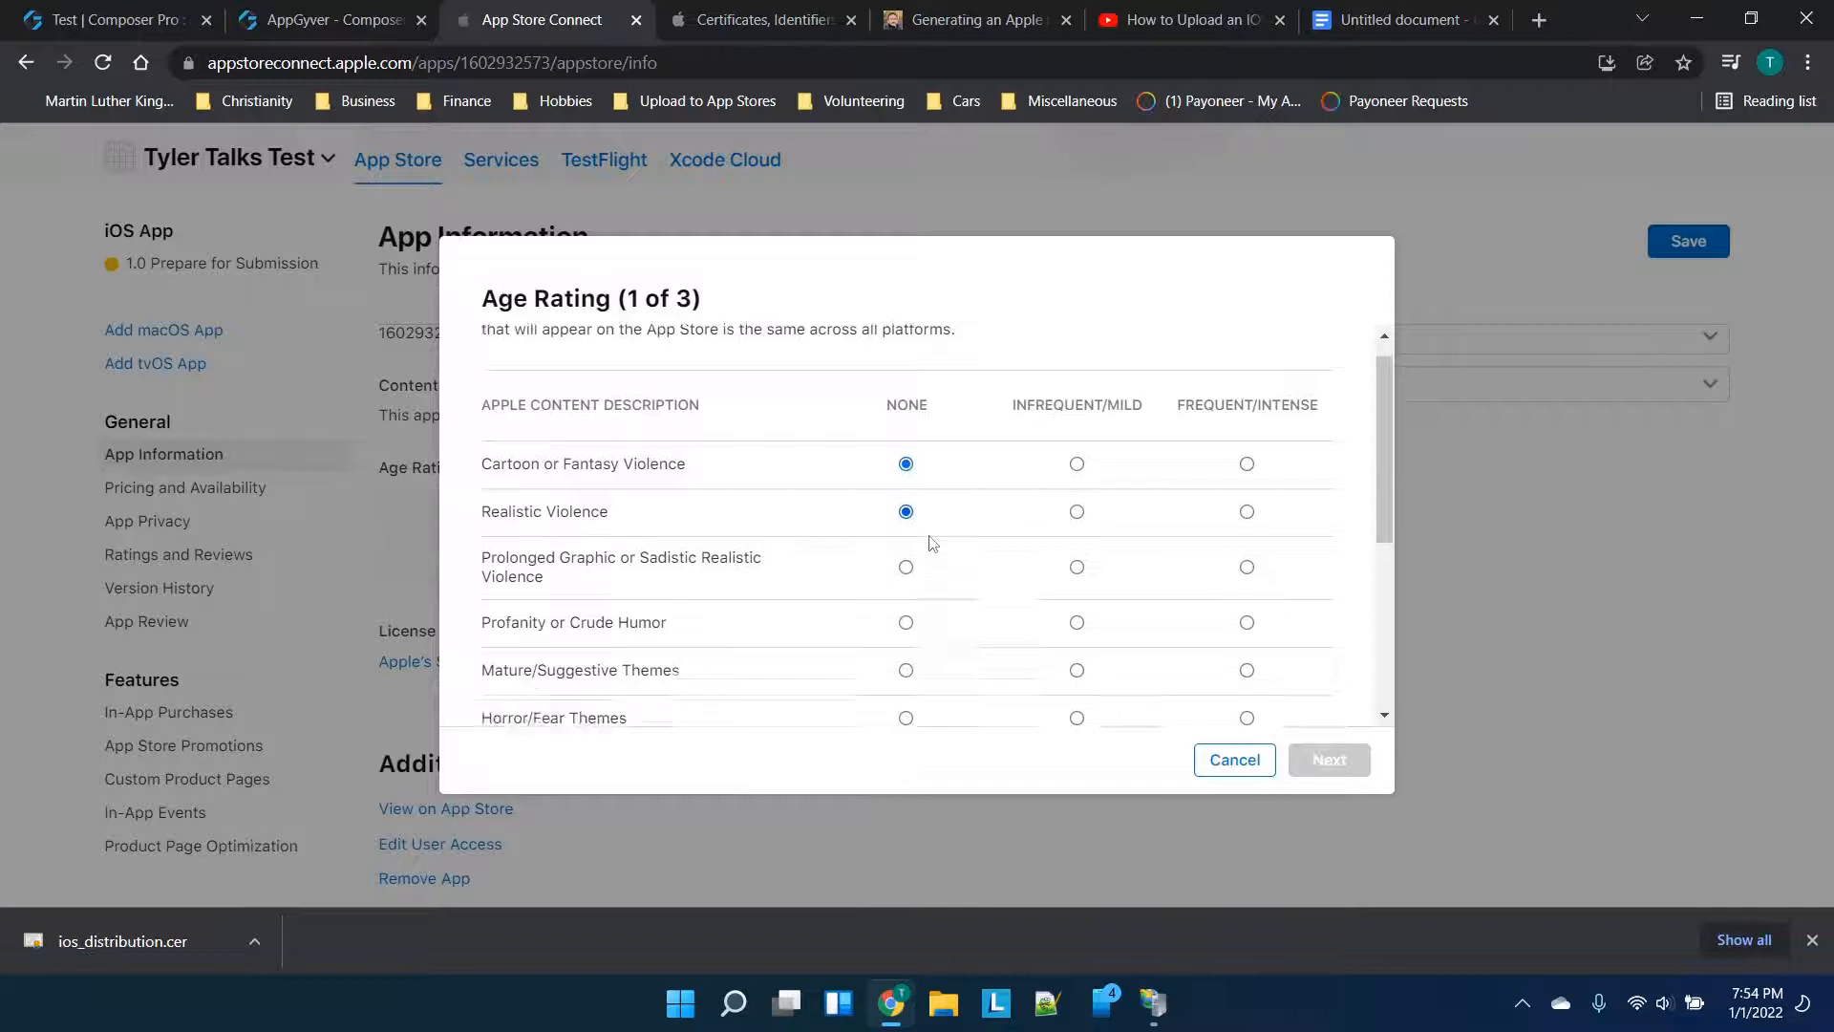
left_click(903, 408)
scroll(919, 700, "down", 1)
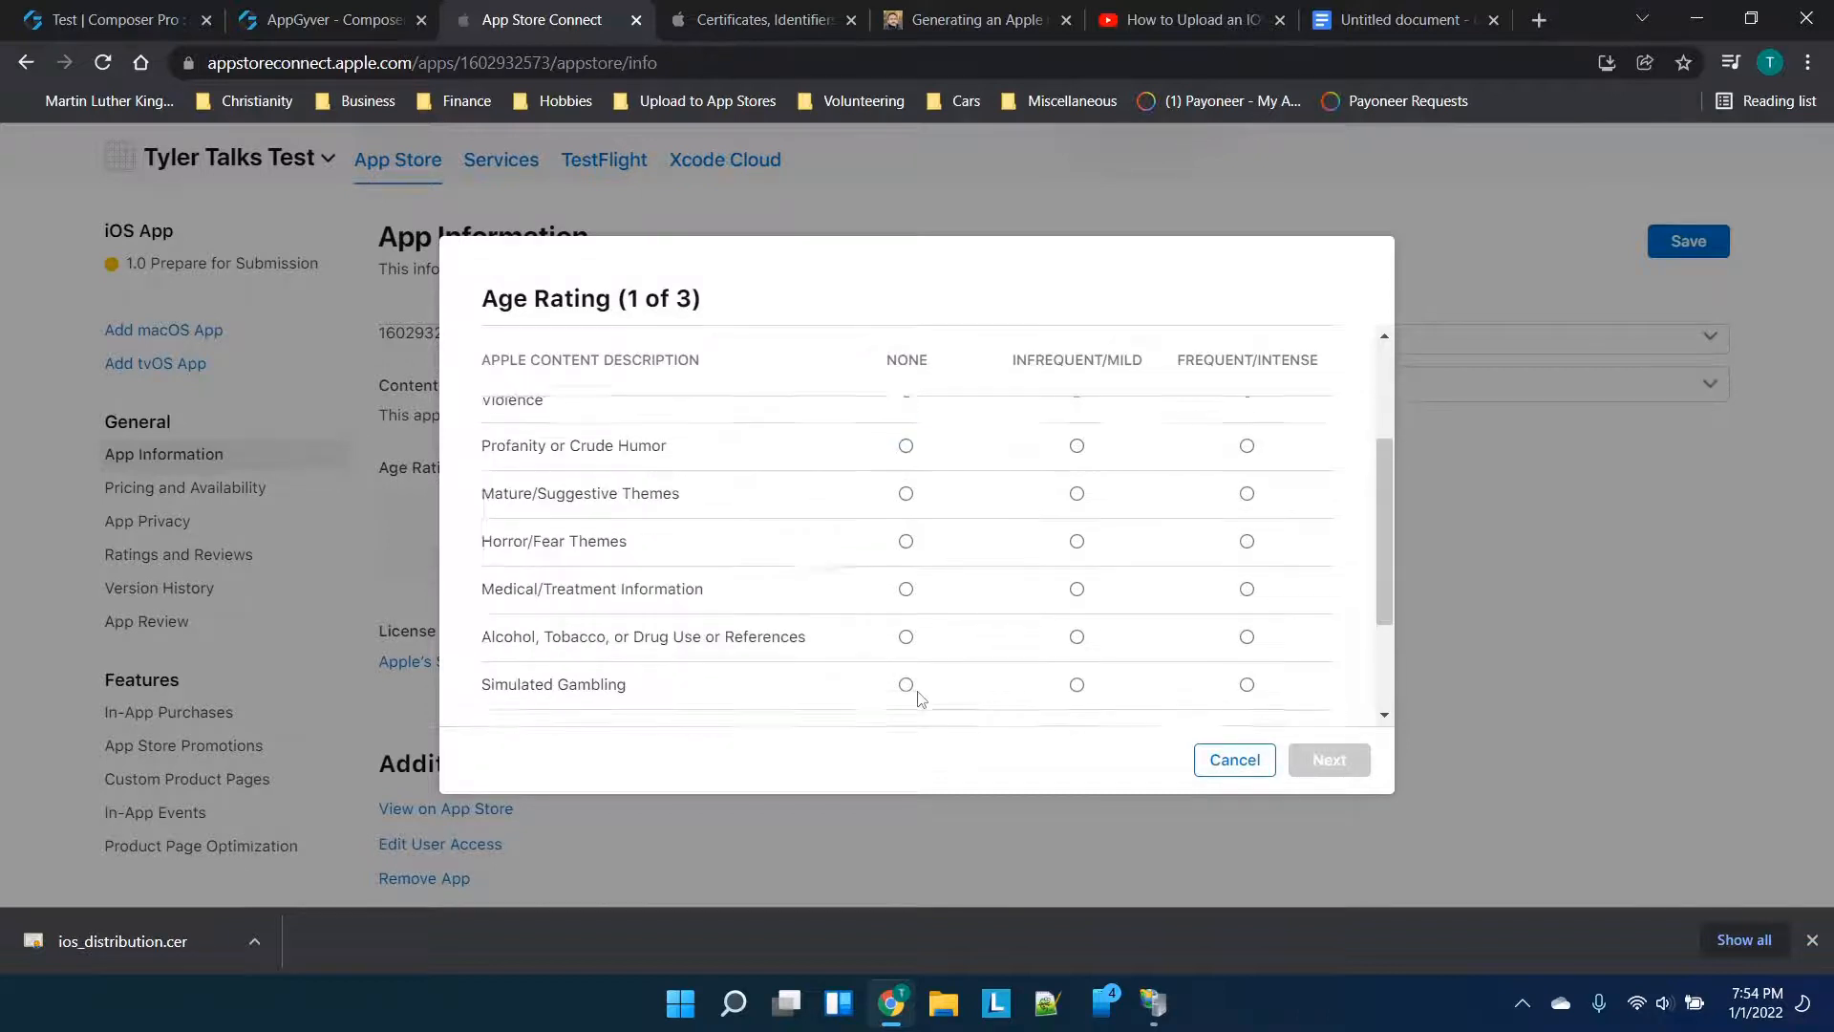
left_click(906, 682)
left_click(906, 635)
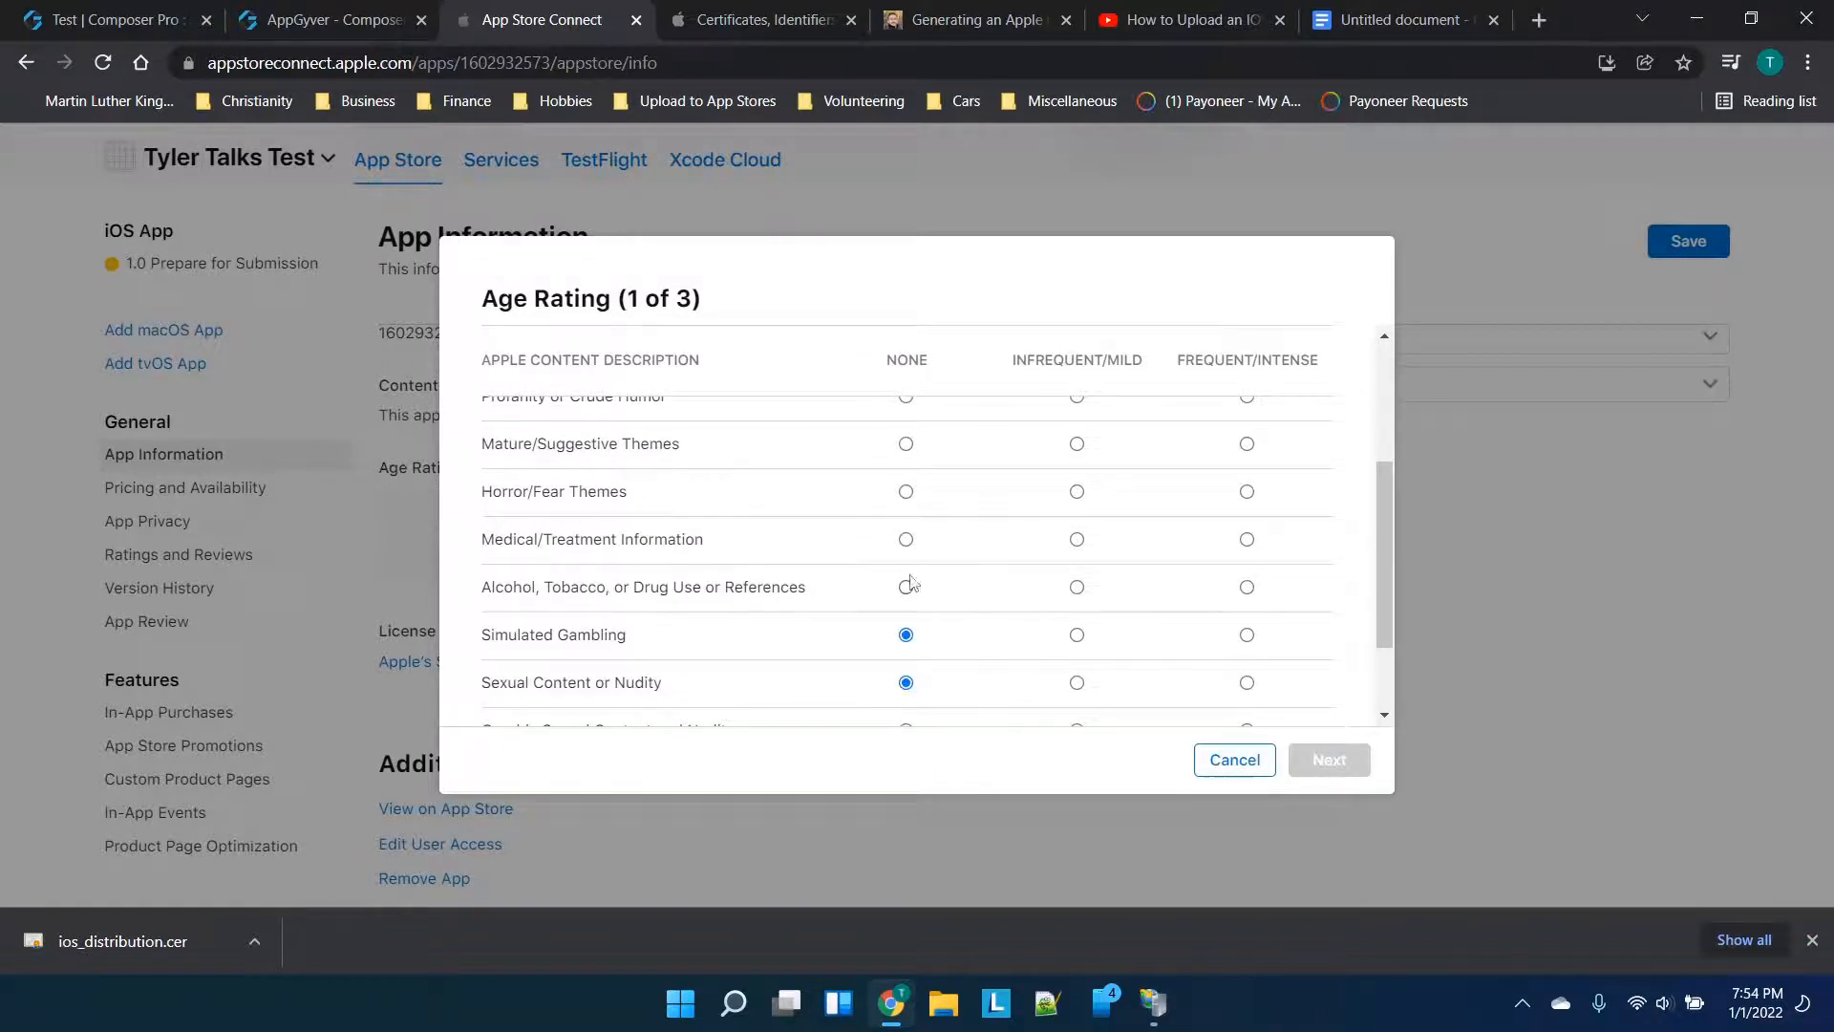
left_click(906, 491)
left_click(906, 443)
scroll(906, 449, "up", 1)
left_click(906, 416)
scroll(908, 428, "up", 3)
scroll(908, 429, "down", 5)
left_click(905, 606)
left_click(906, 653)
Answer No to unrestricted web access and restrict the app to Ages 17+
left_click(1314, 762)
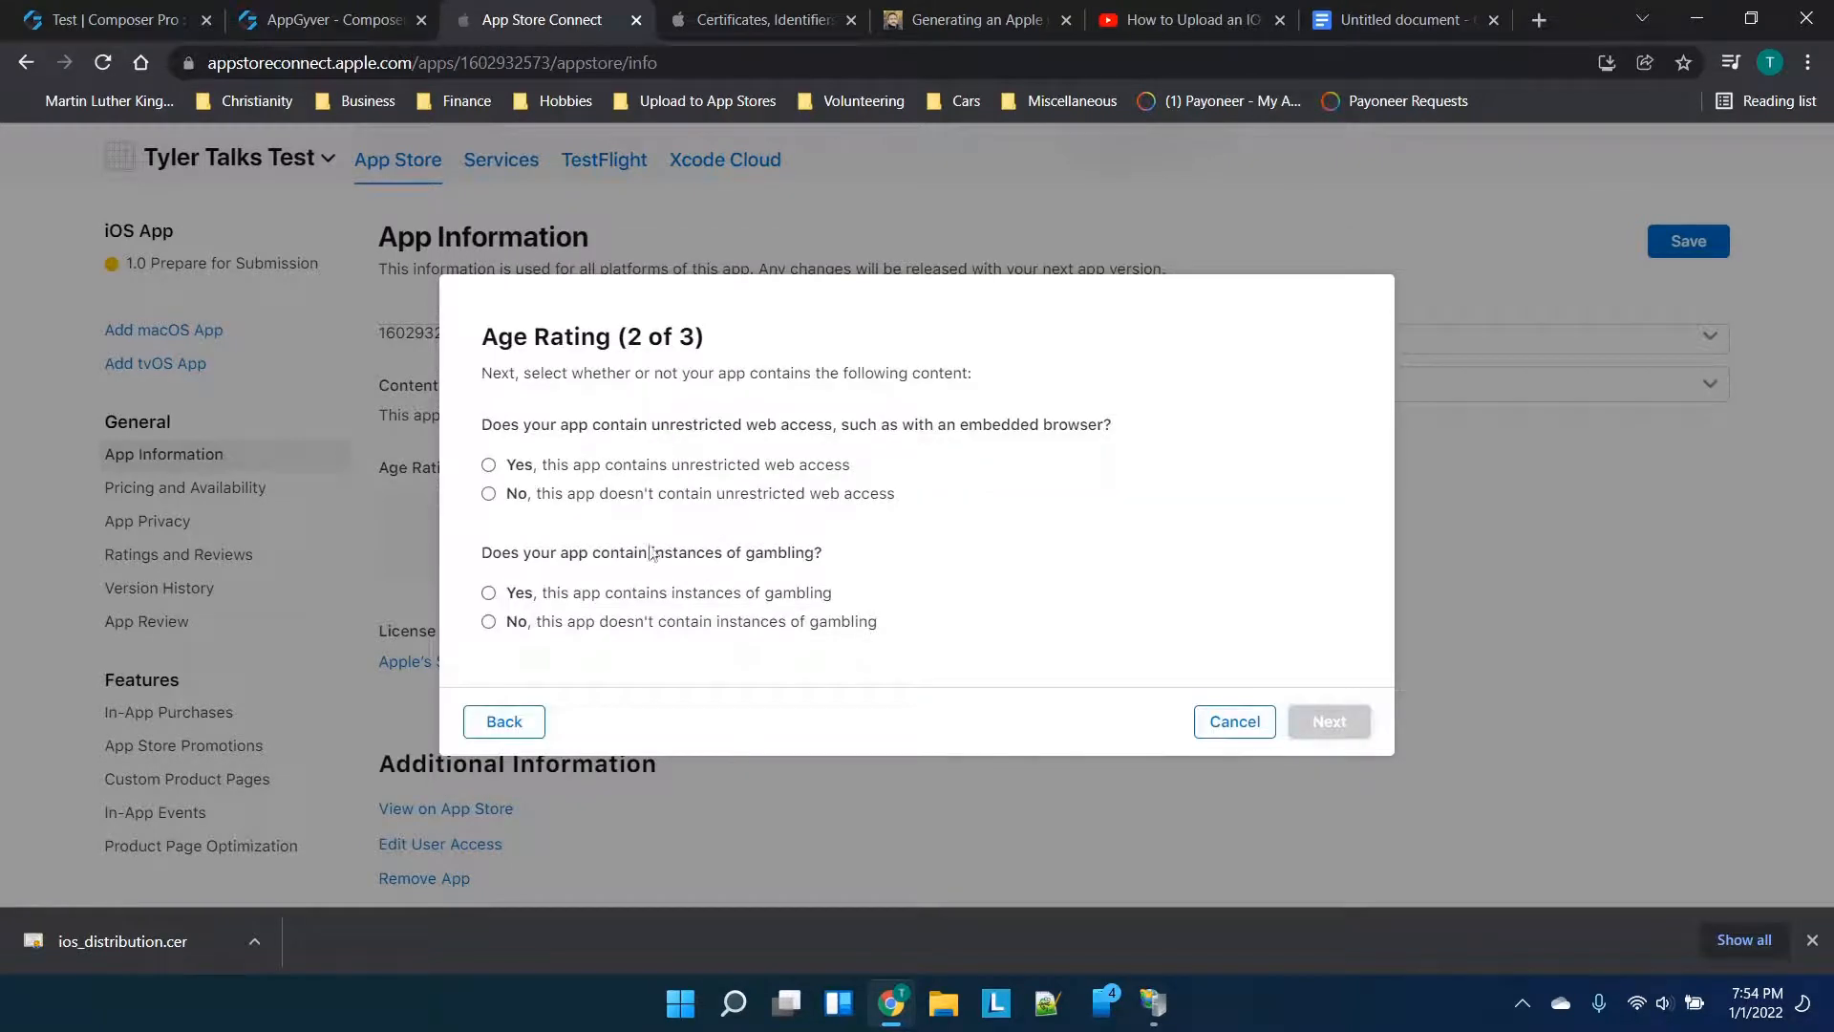
left_click(623, 495)
left_click(1323, 728)
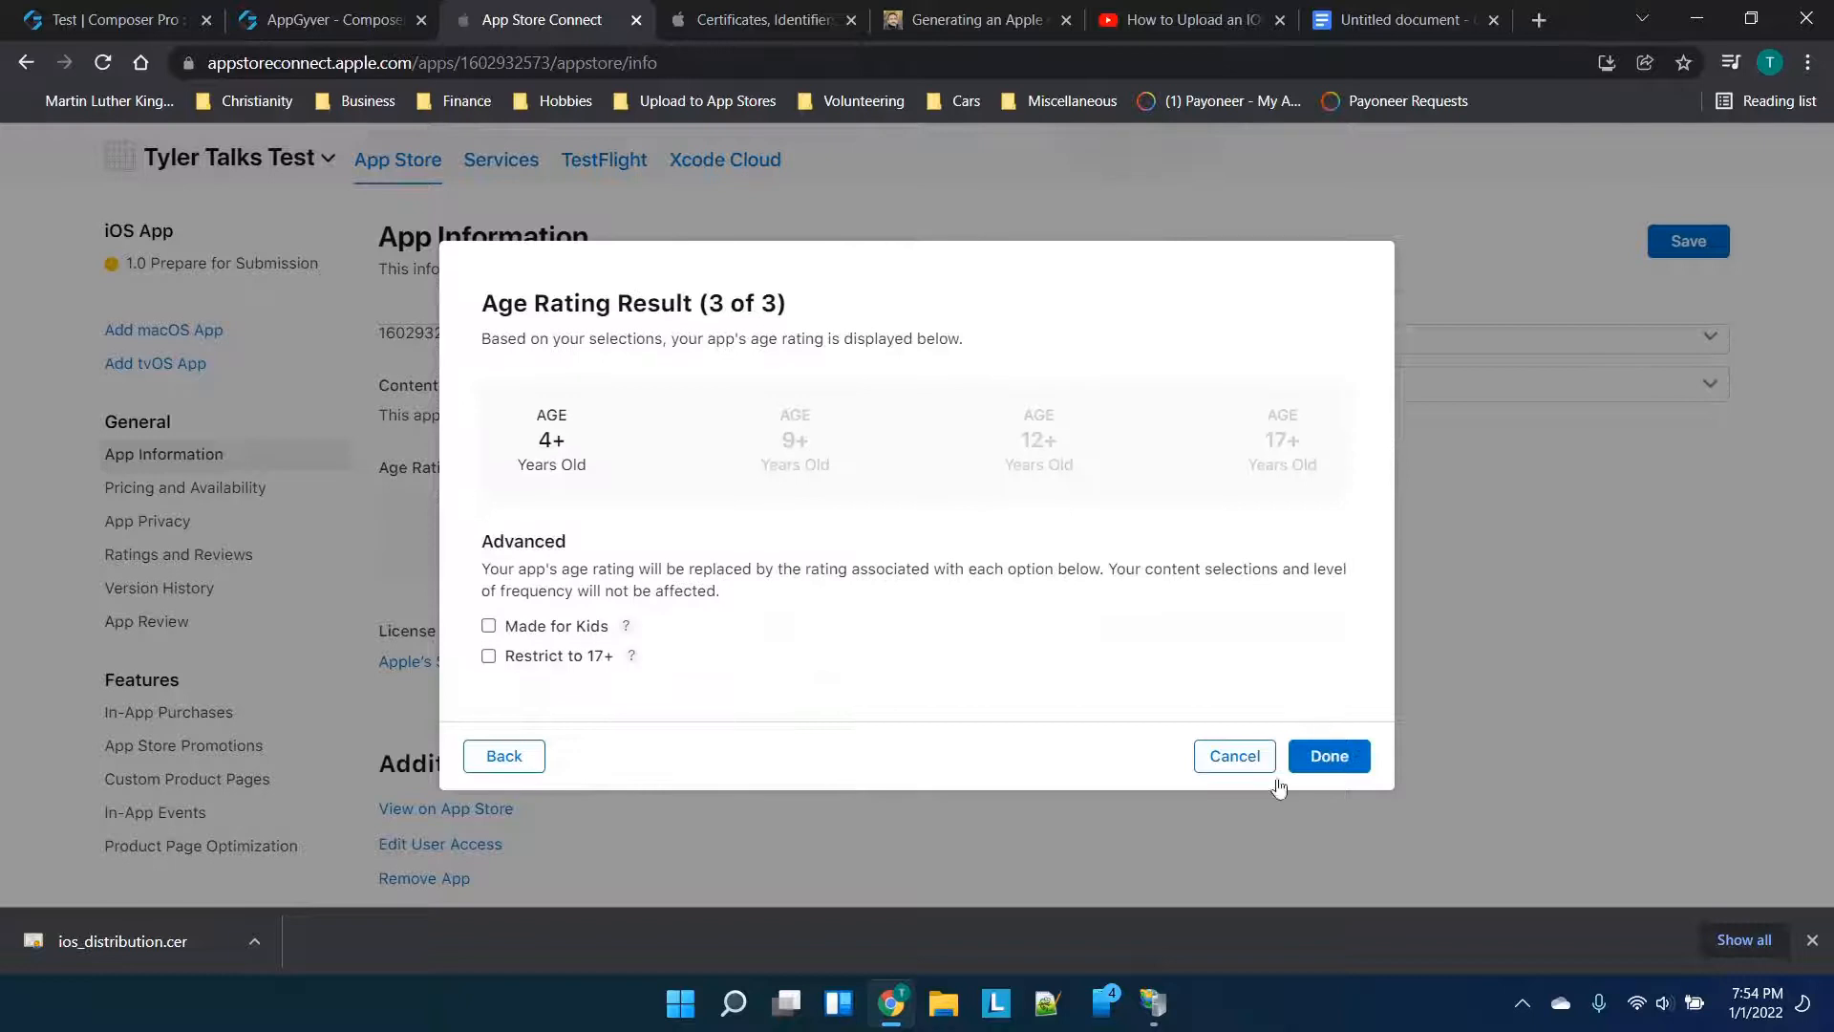
left_click(488, 655)
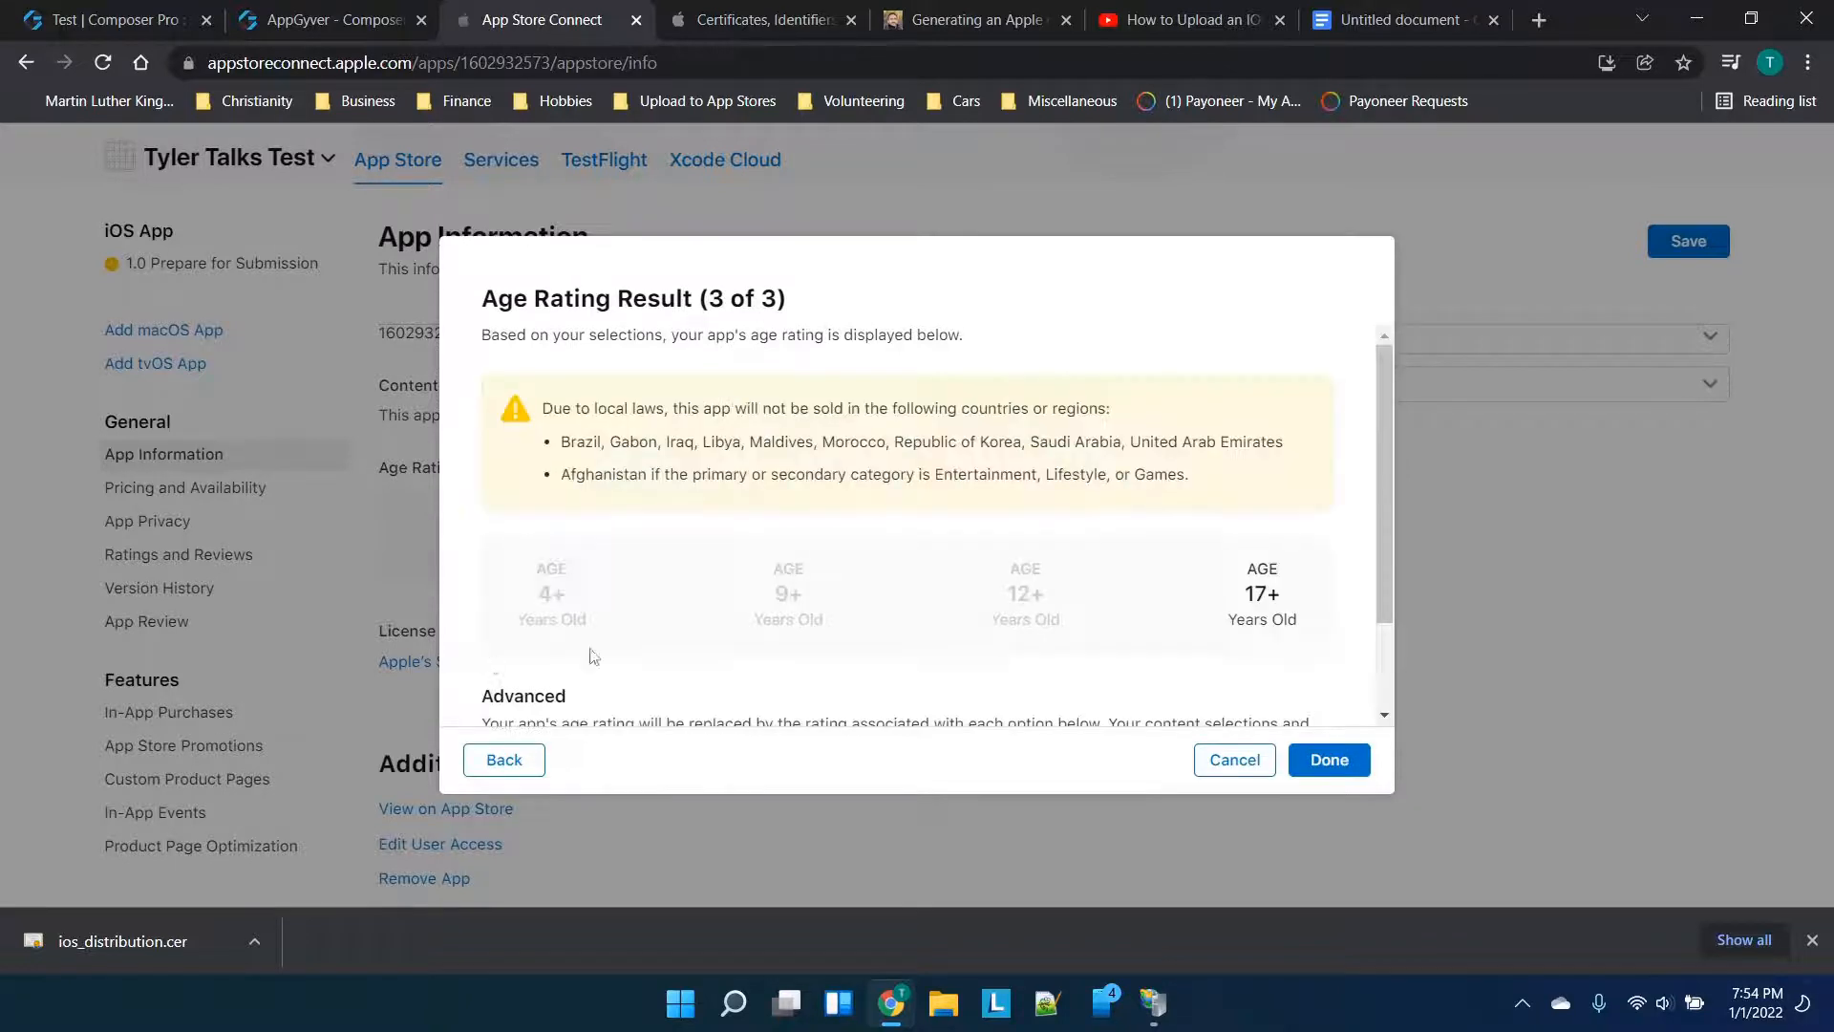
scroll(749, 661, "down", 1)
left_click(1329, 762)
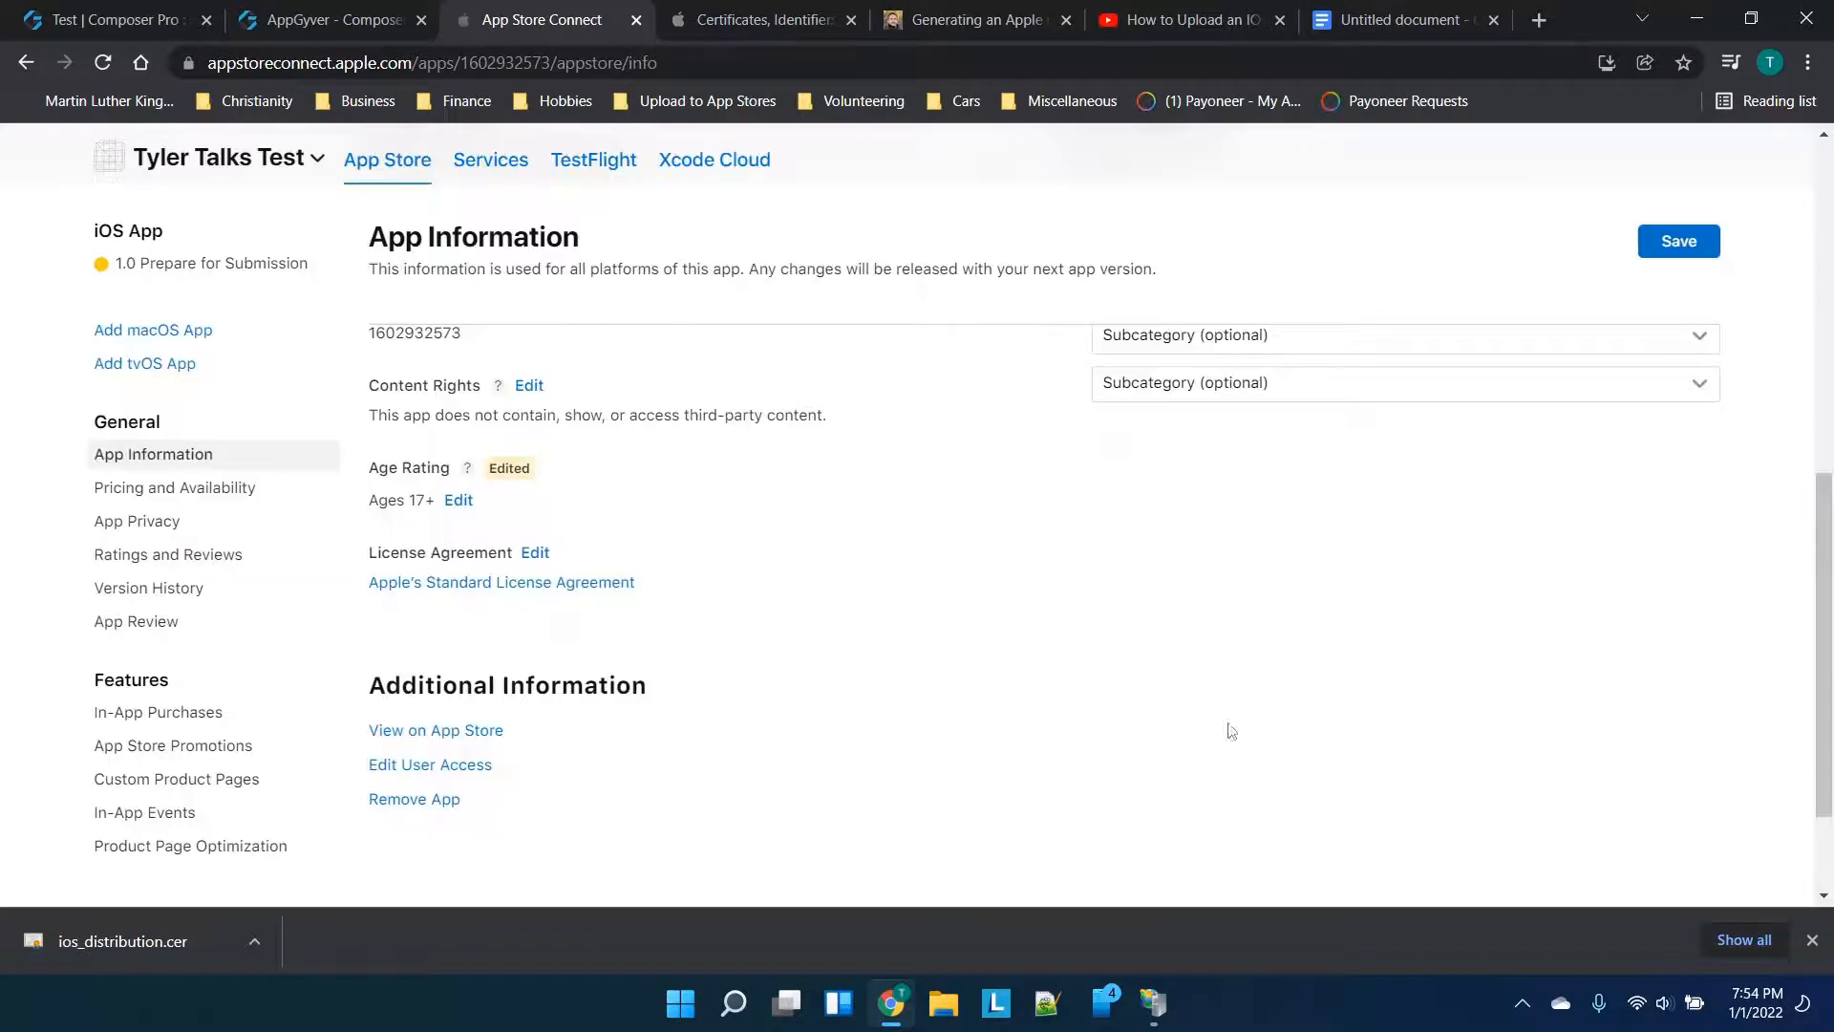
Save all the App Information changes for Tyler Talks Test
scroll(780, 513, "down", 1)
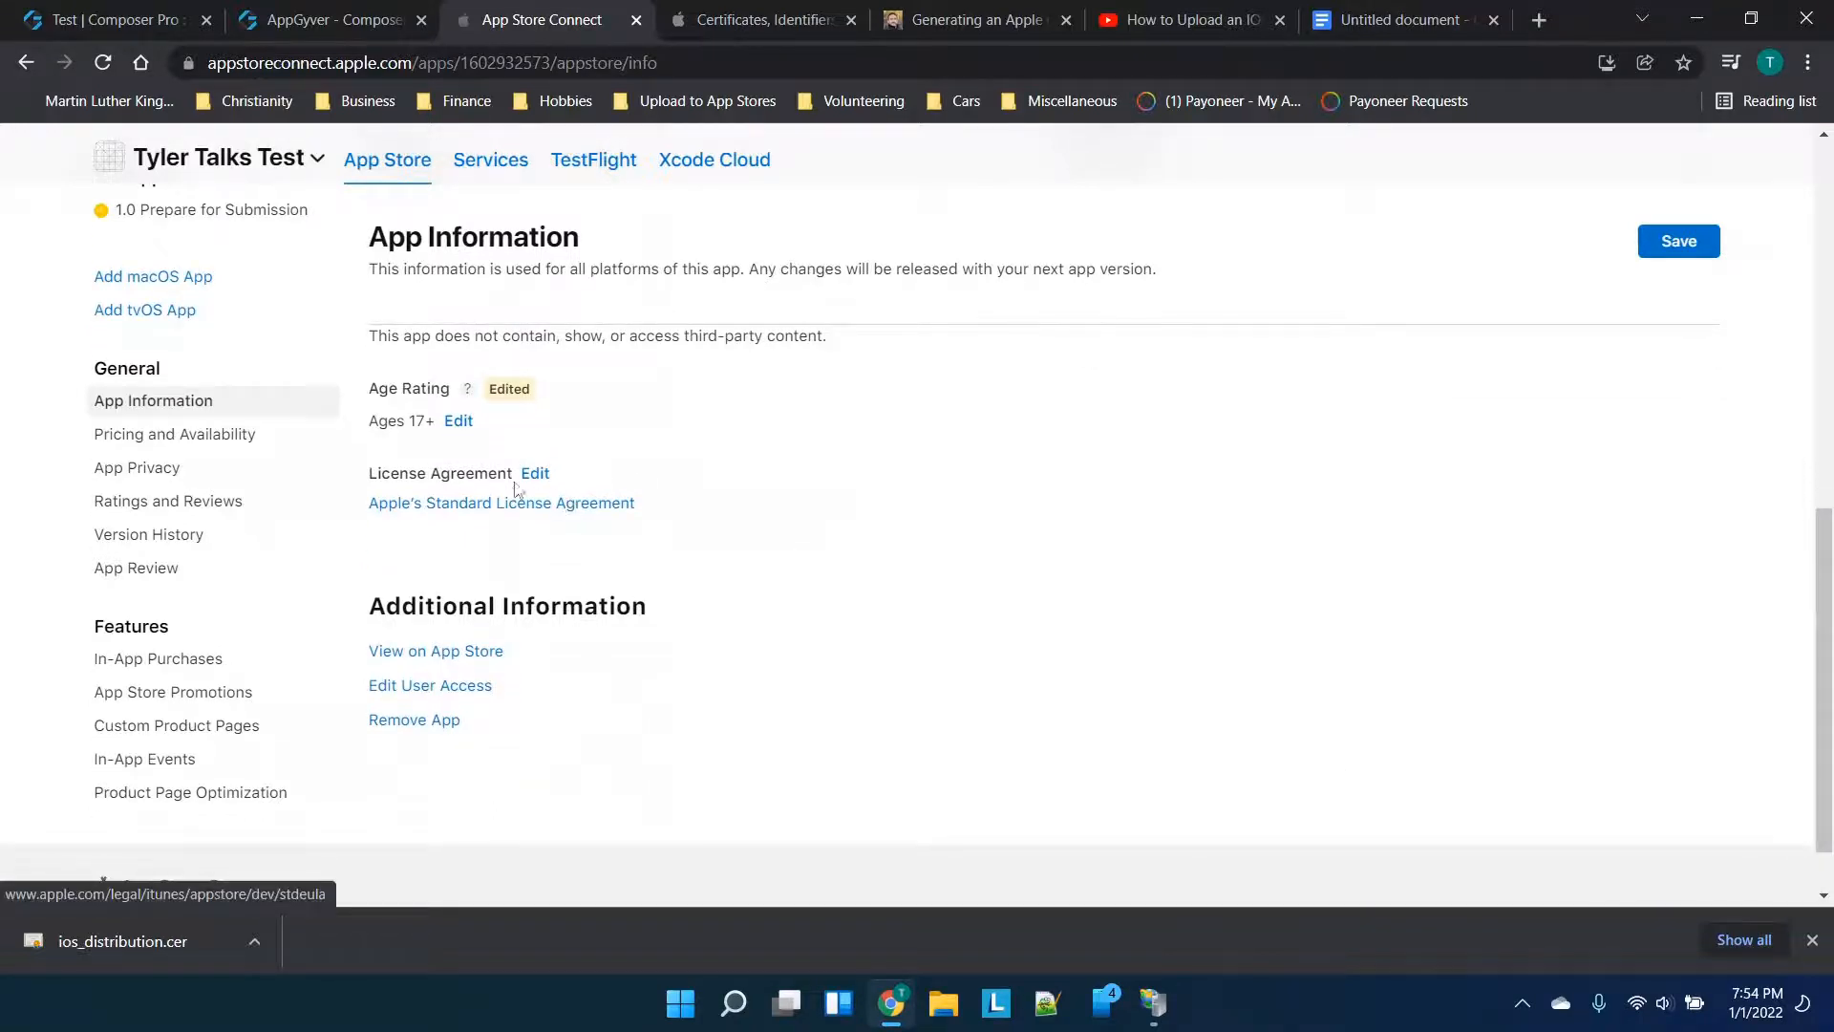
scroll(757, 475, "up", 1)
scroll(758, 475, "up", 5)
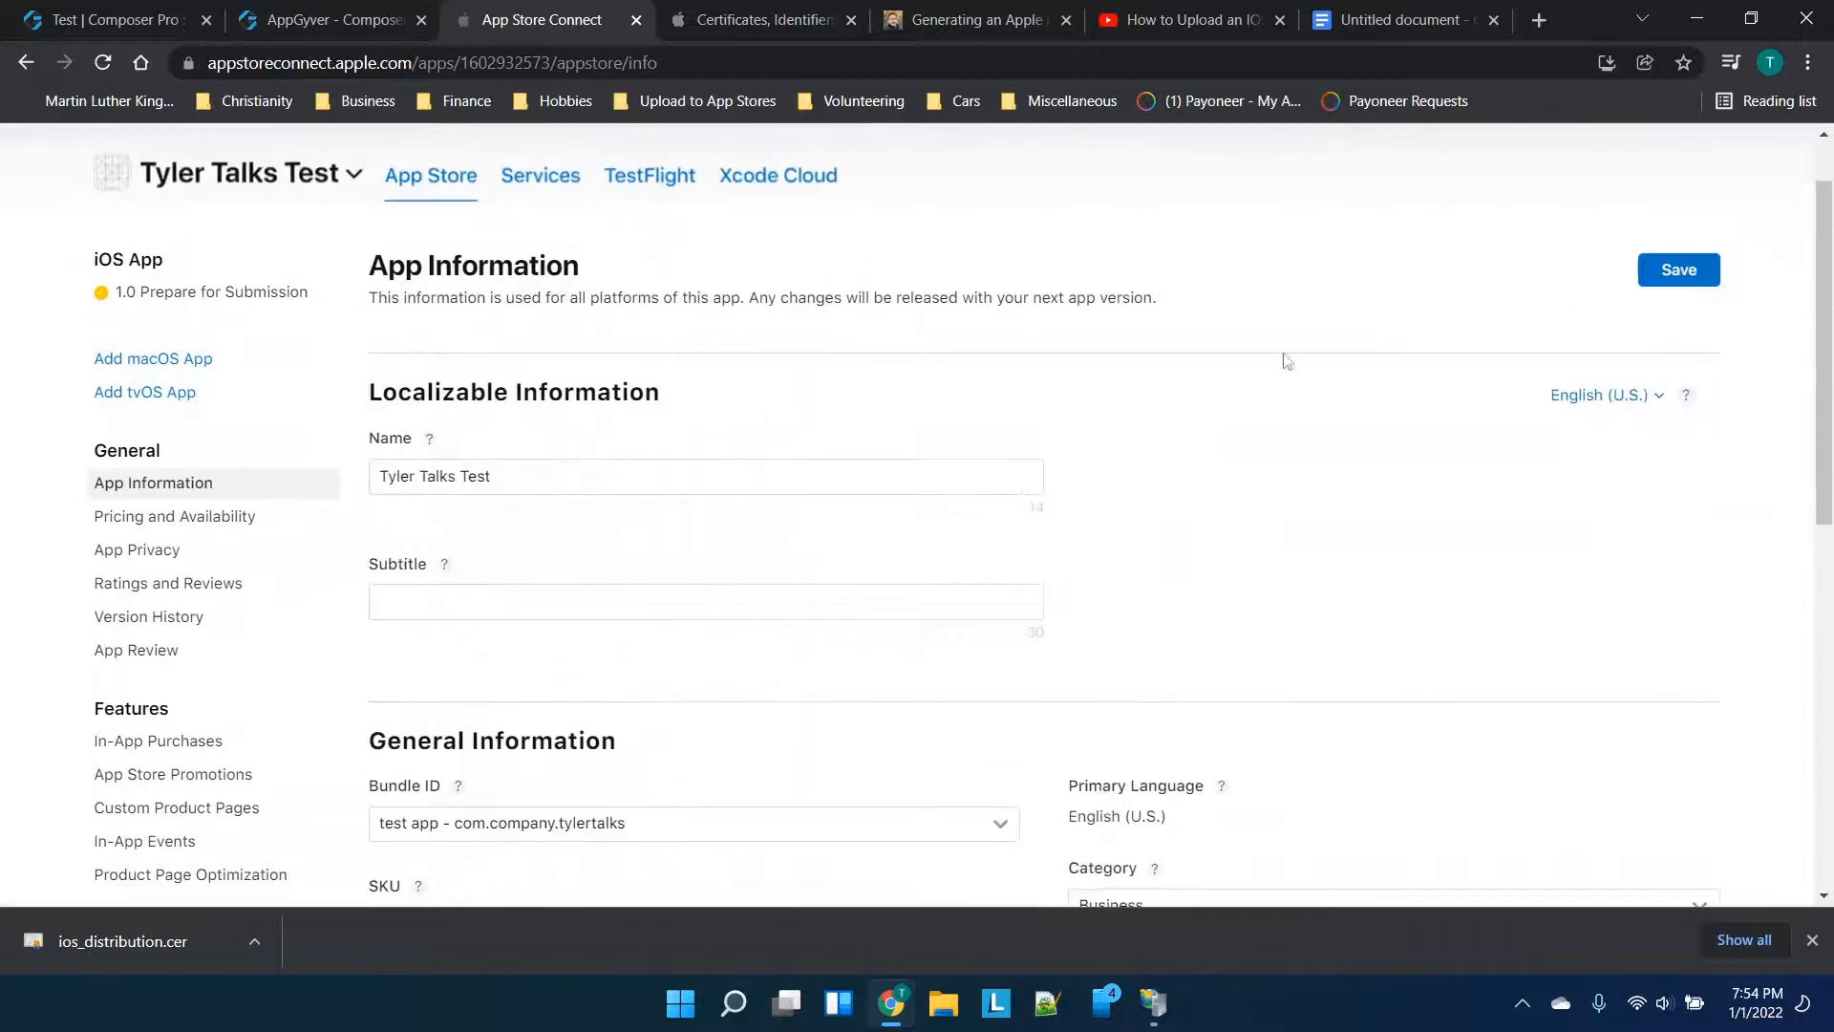
left_click(1683, 270)
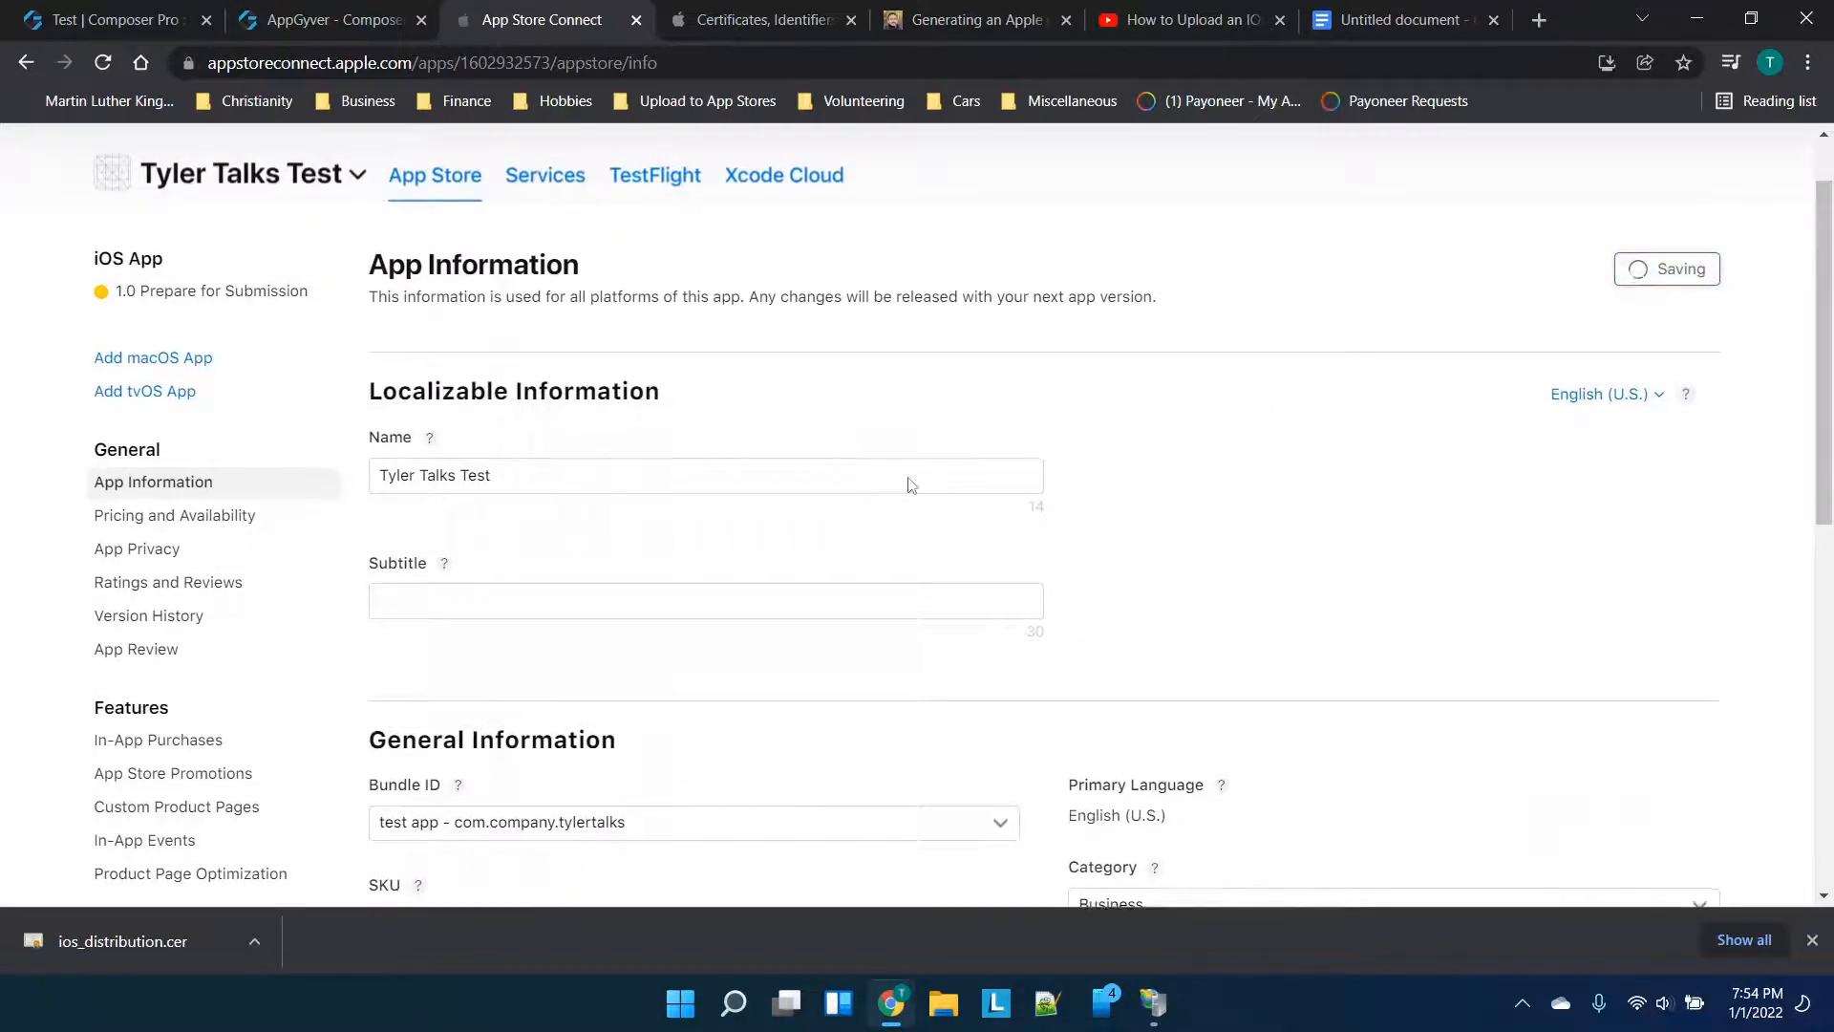
Glance at the app switcher without changing apps, then move to the AppGyver build settings
scroll(907, 482, "up", 1)
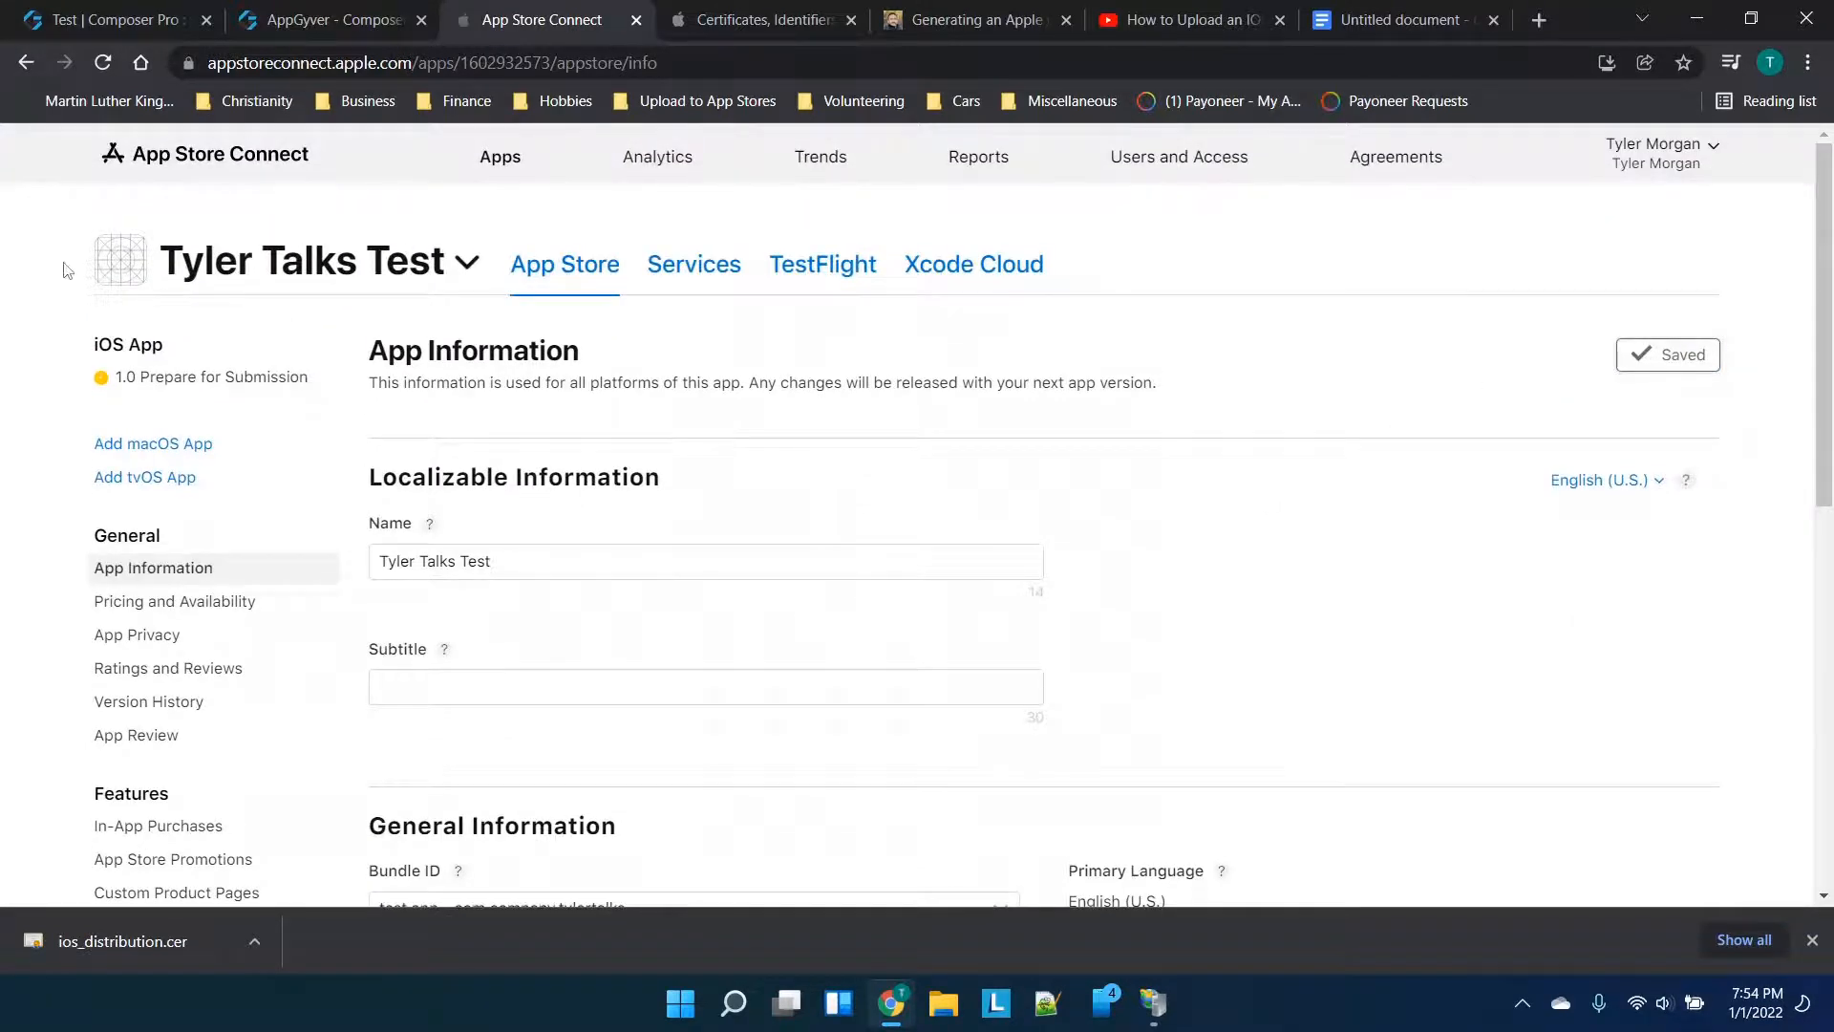
left_click(140, 275)
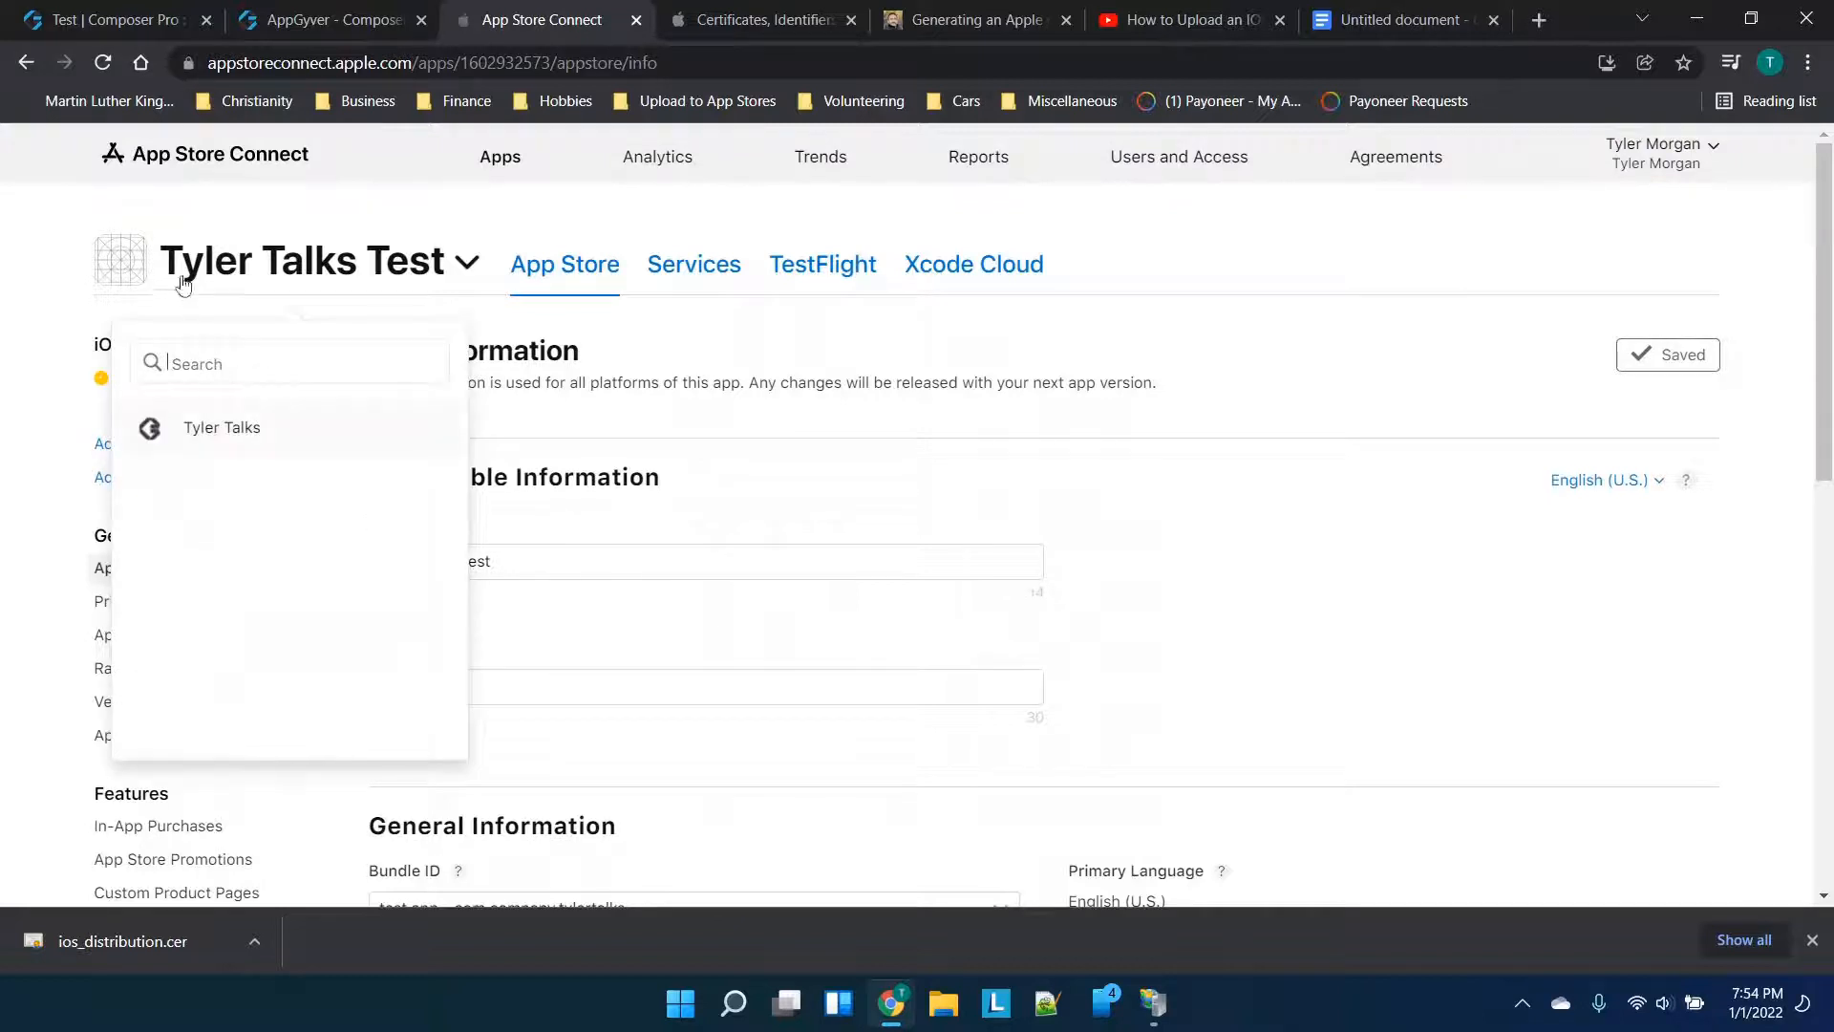
left_click(115, 260)
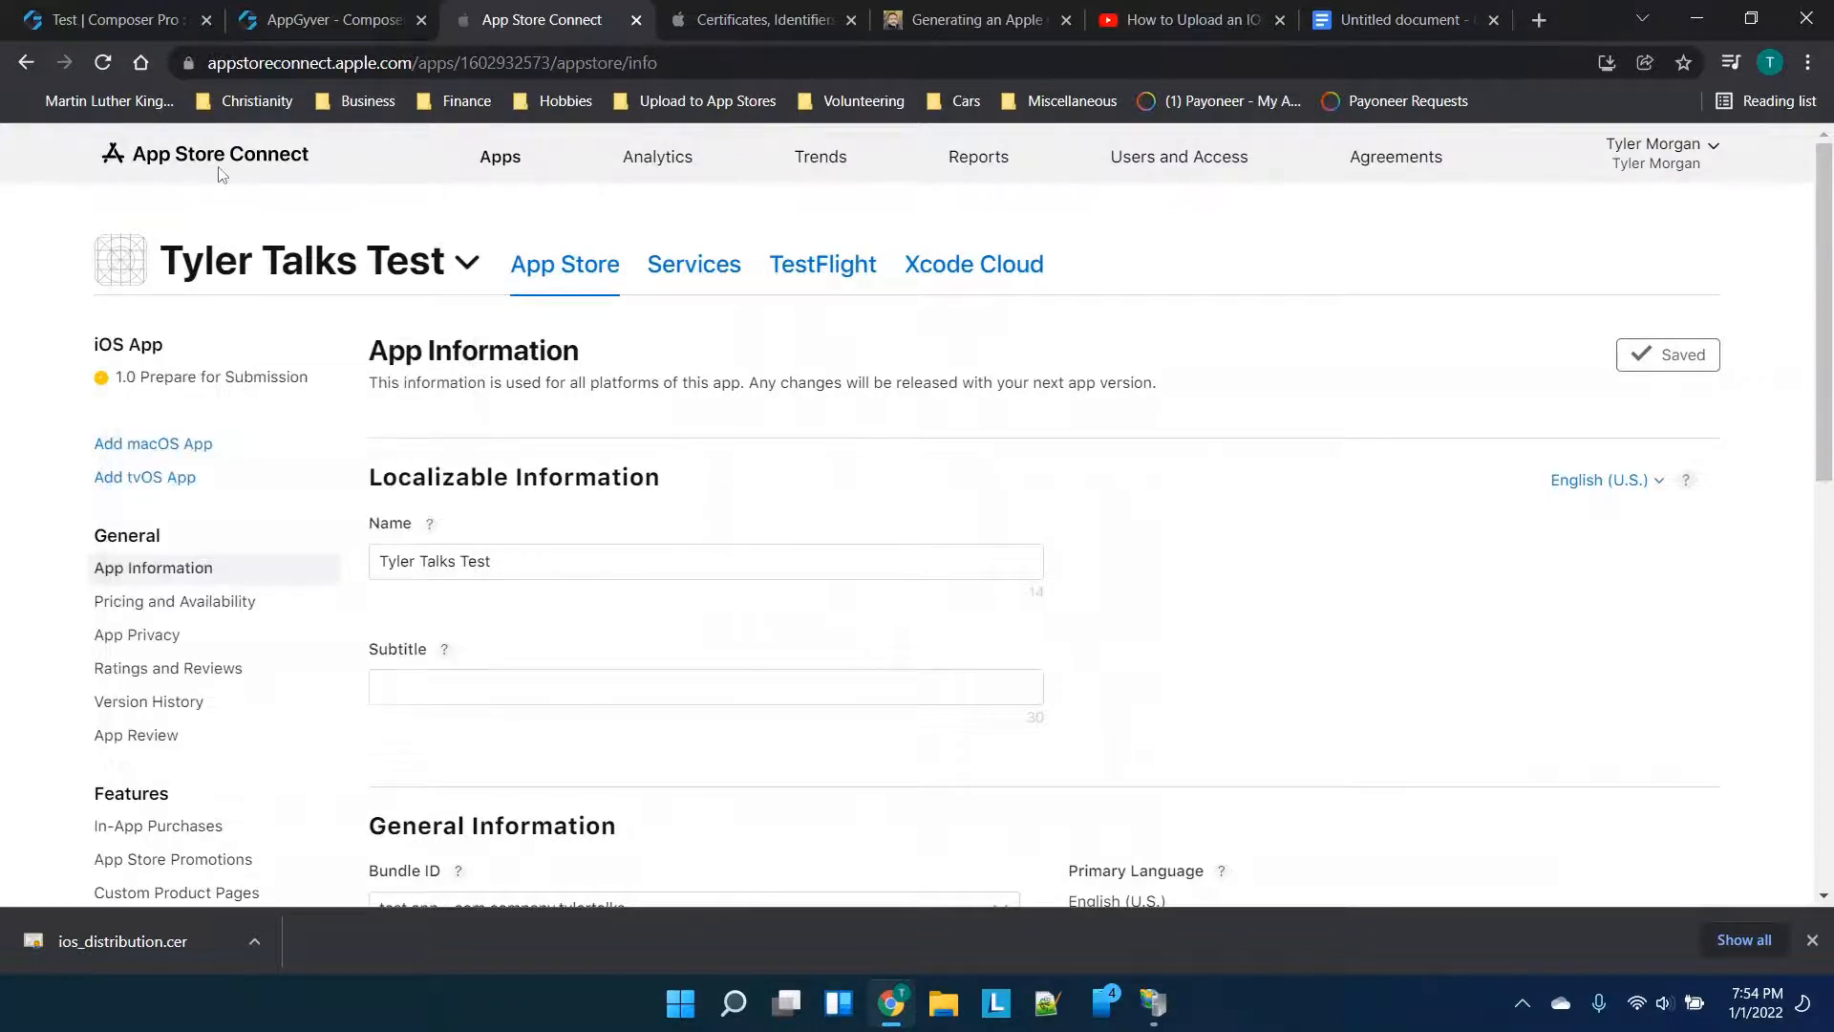
scroll(445, 341, "down", 1)
scroll(745, 662, "down", 2)
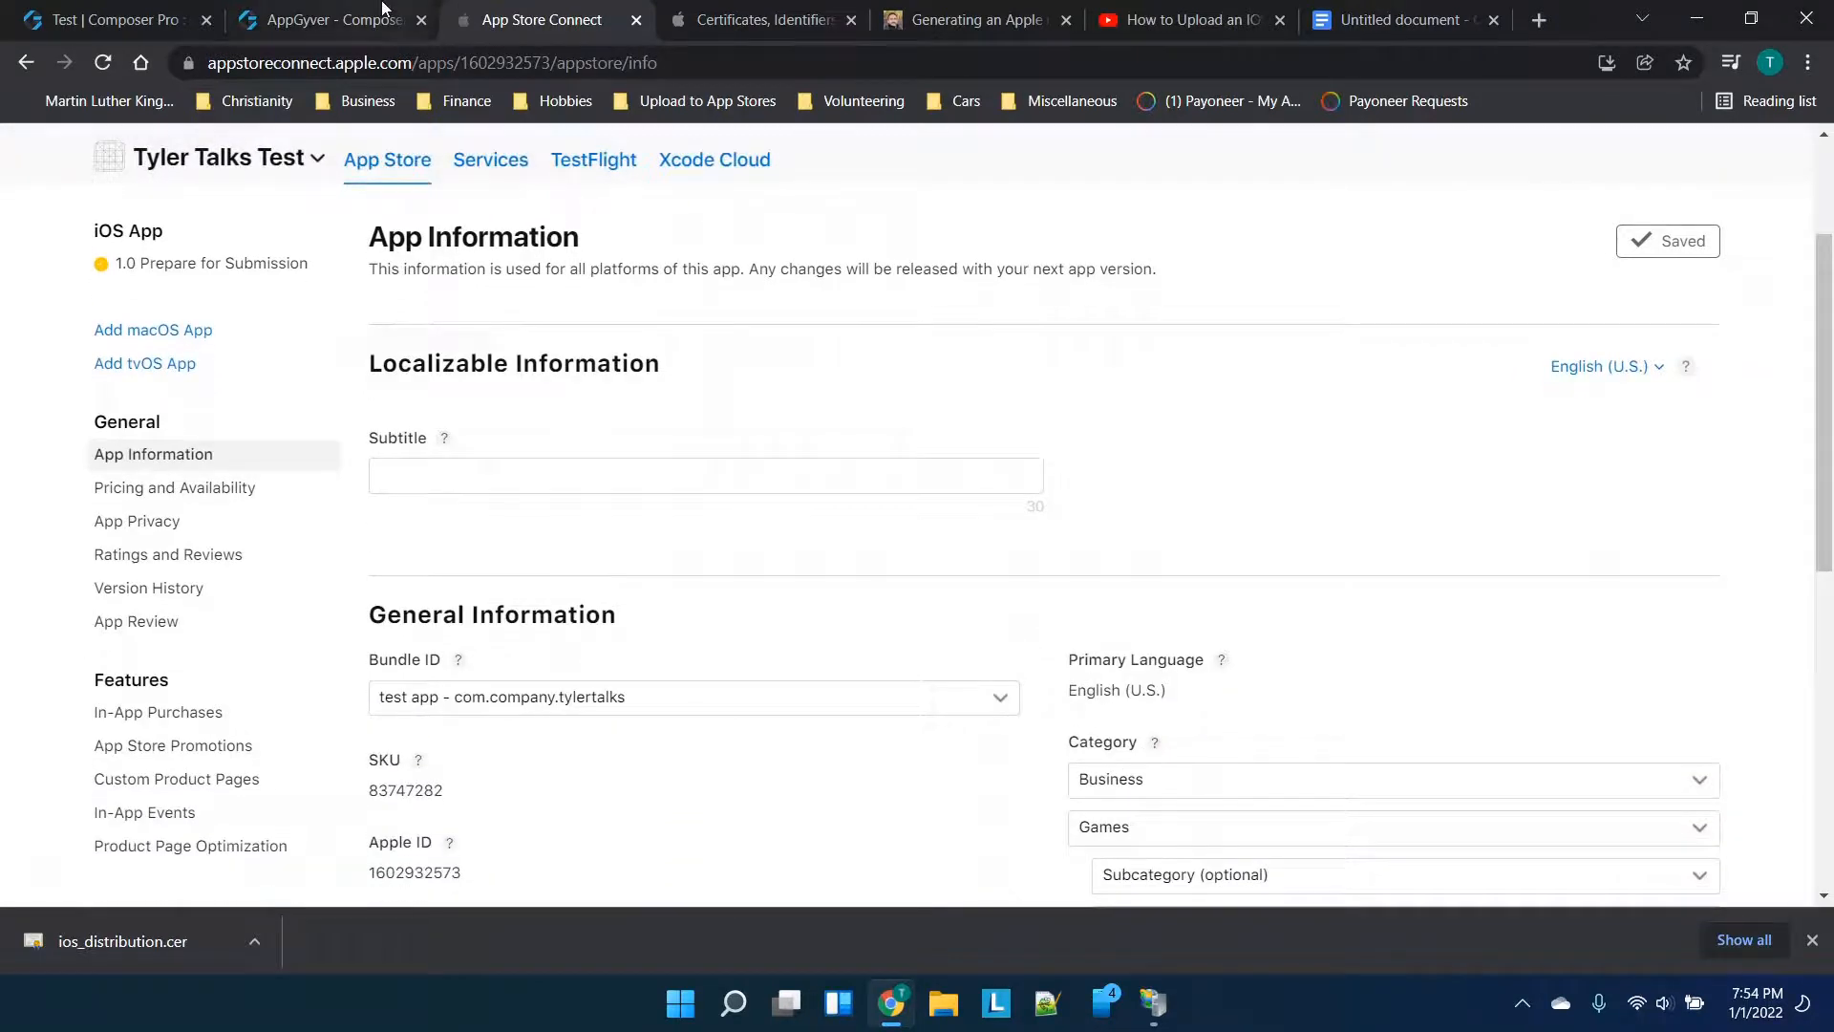
left_click(382, 8)
Enter the certificate password, attach final.pfx as the iOS distribution certificate, and save to Bundle Settings
scroll(633, 497, "down", 1)
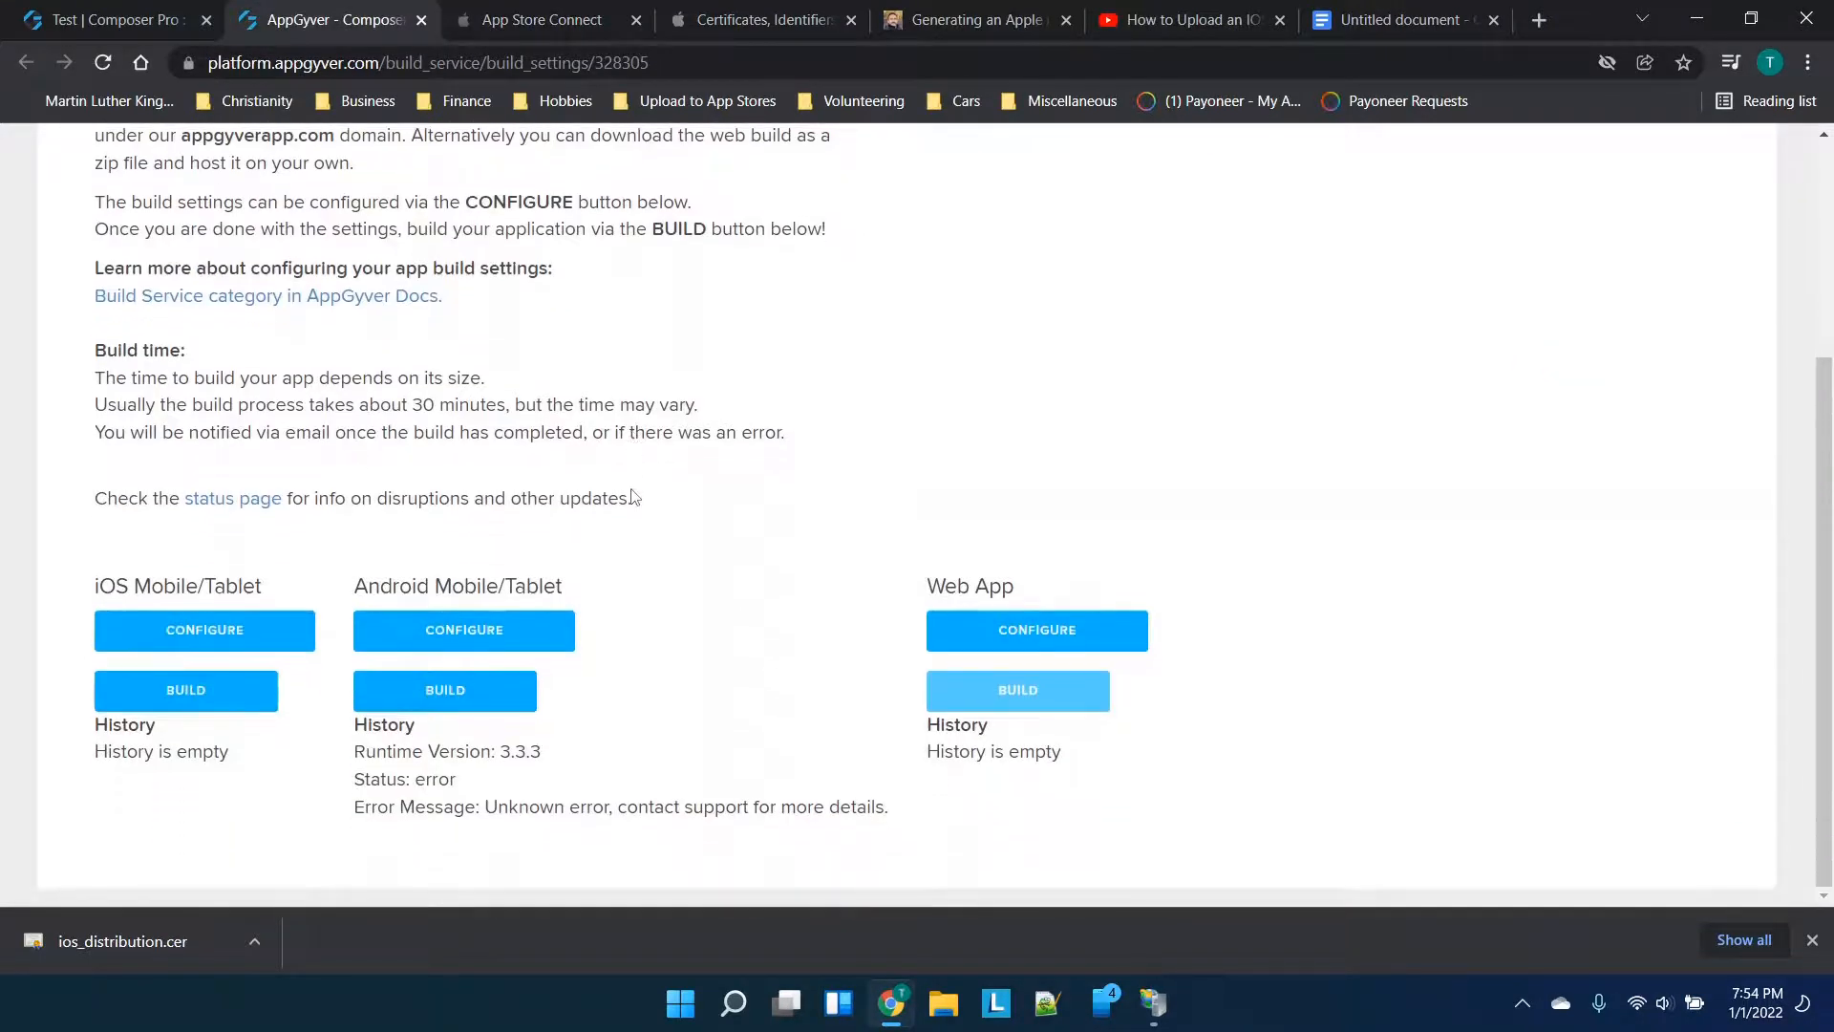
left_click(178, 626)
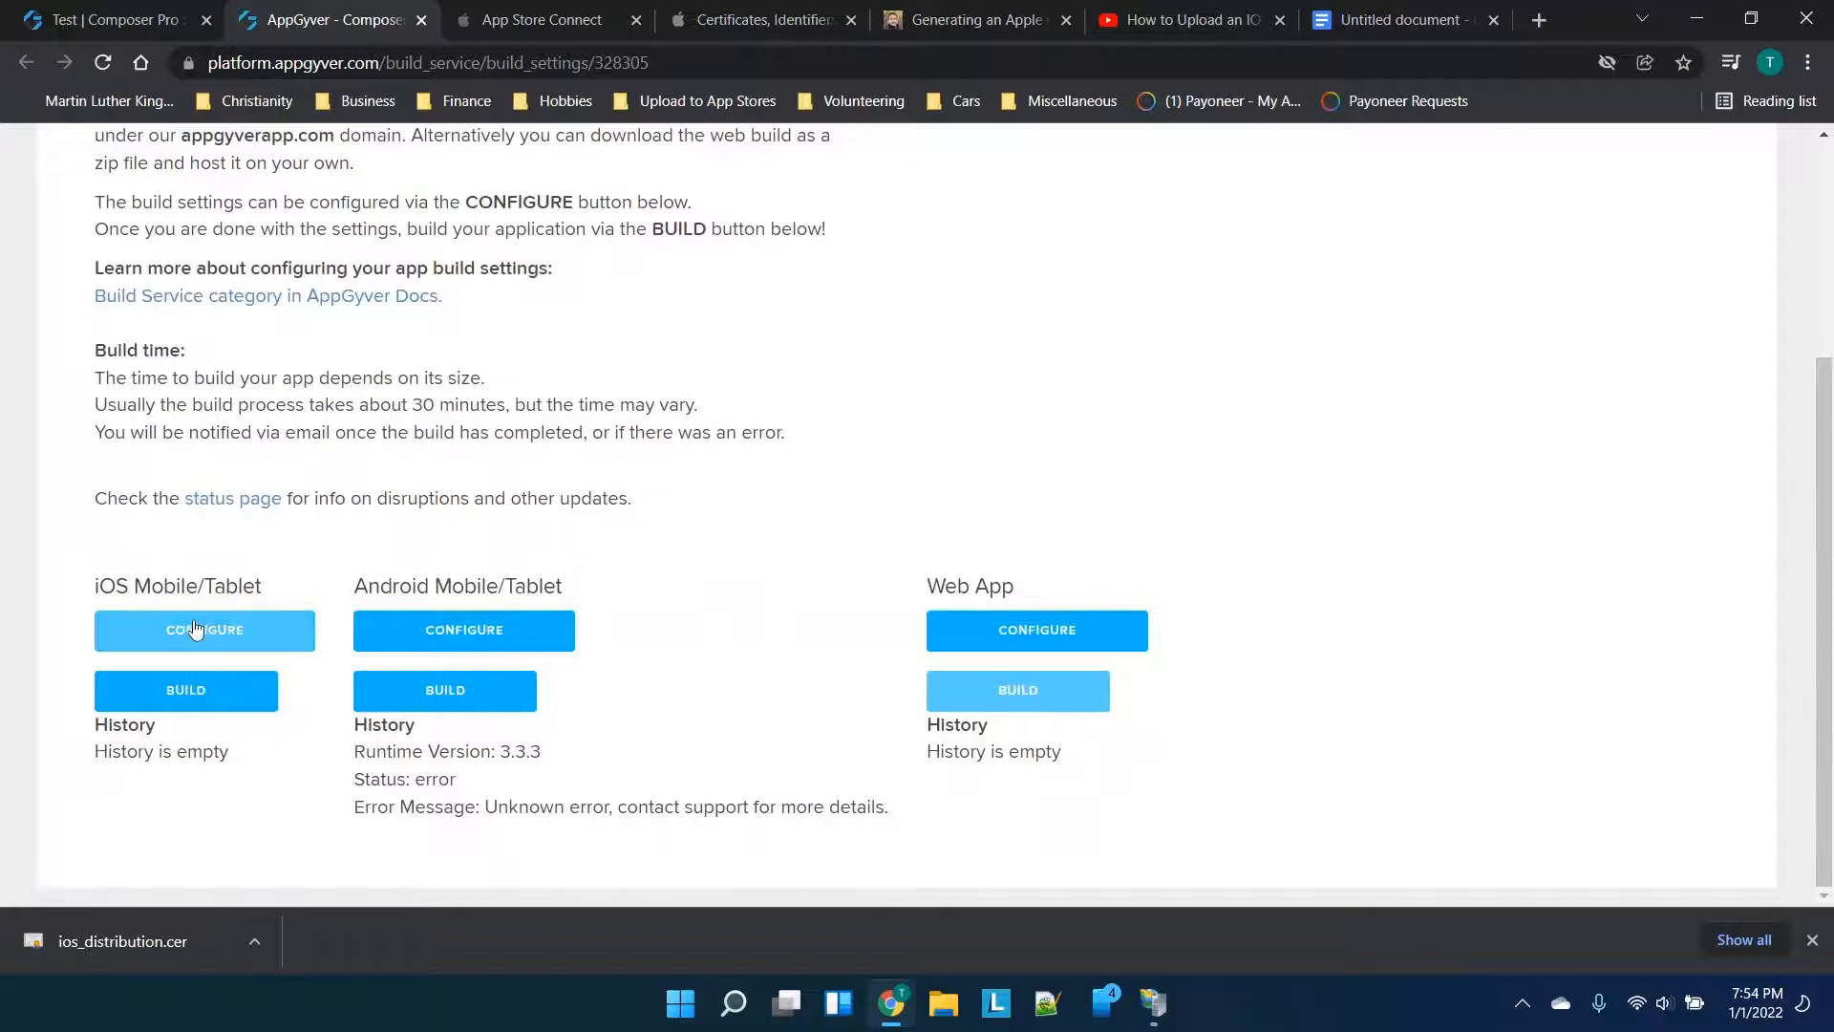
left_click(236, 567)
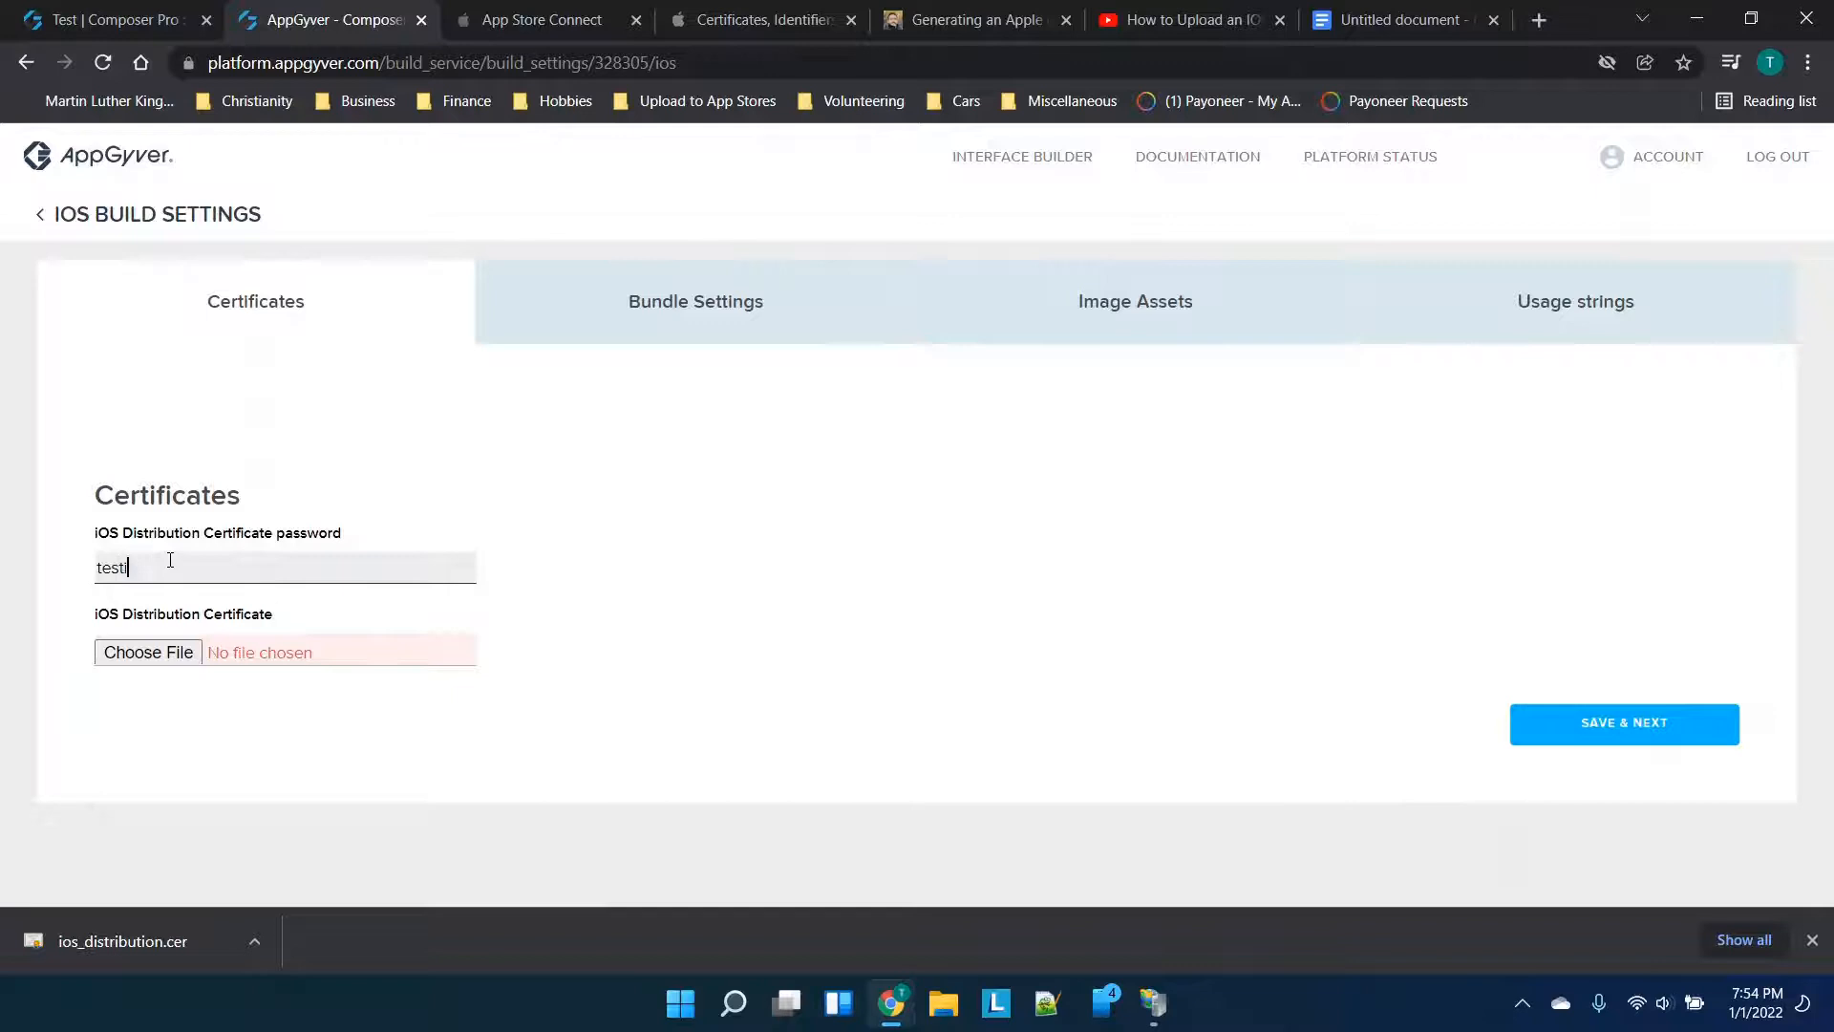
left_click(148, 651)
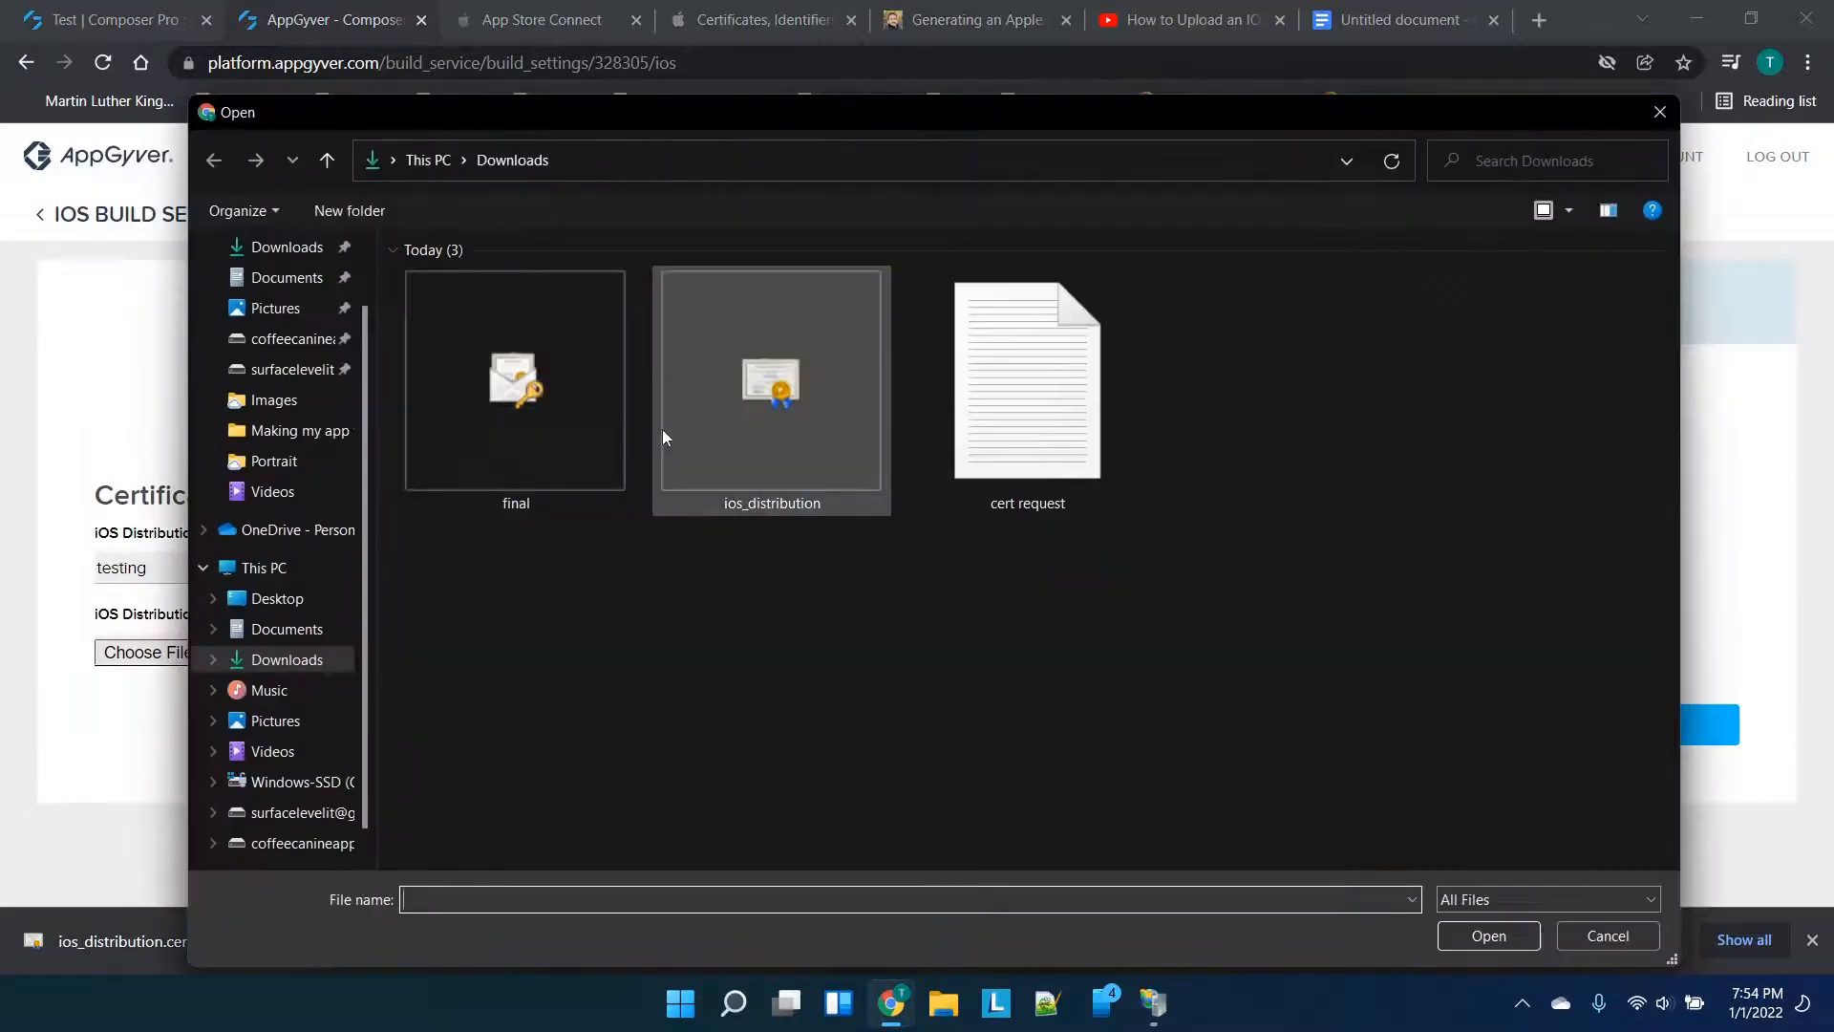
double_click(512, 405)
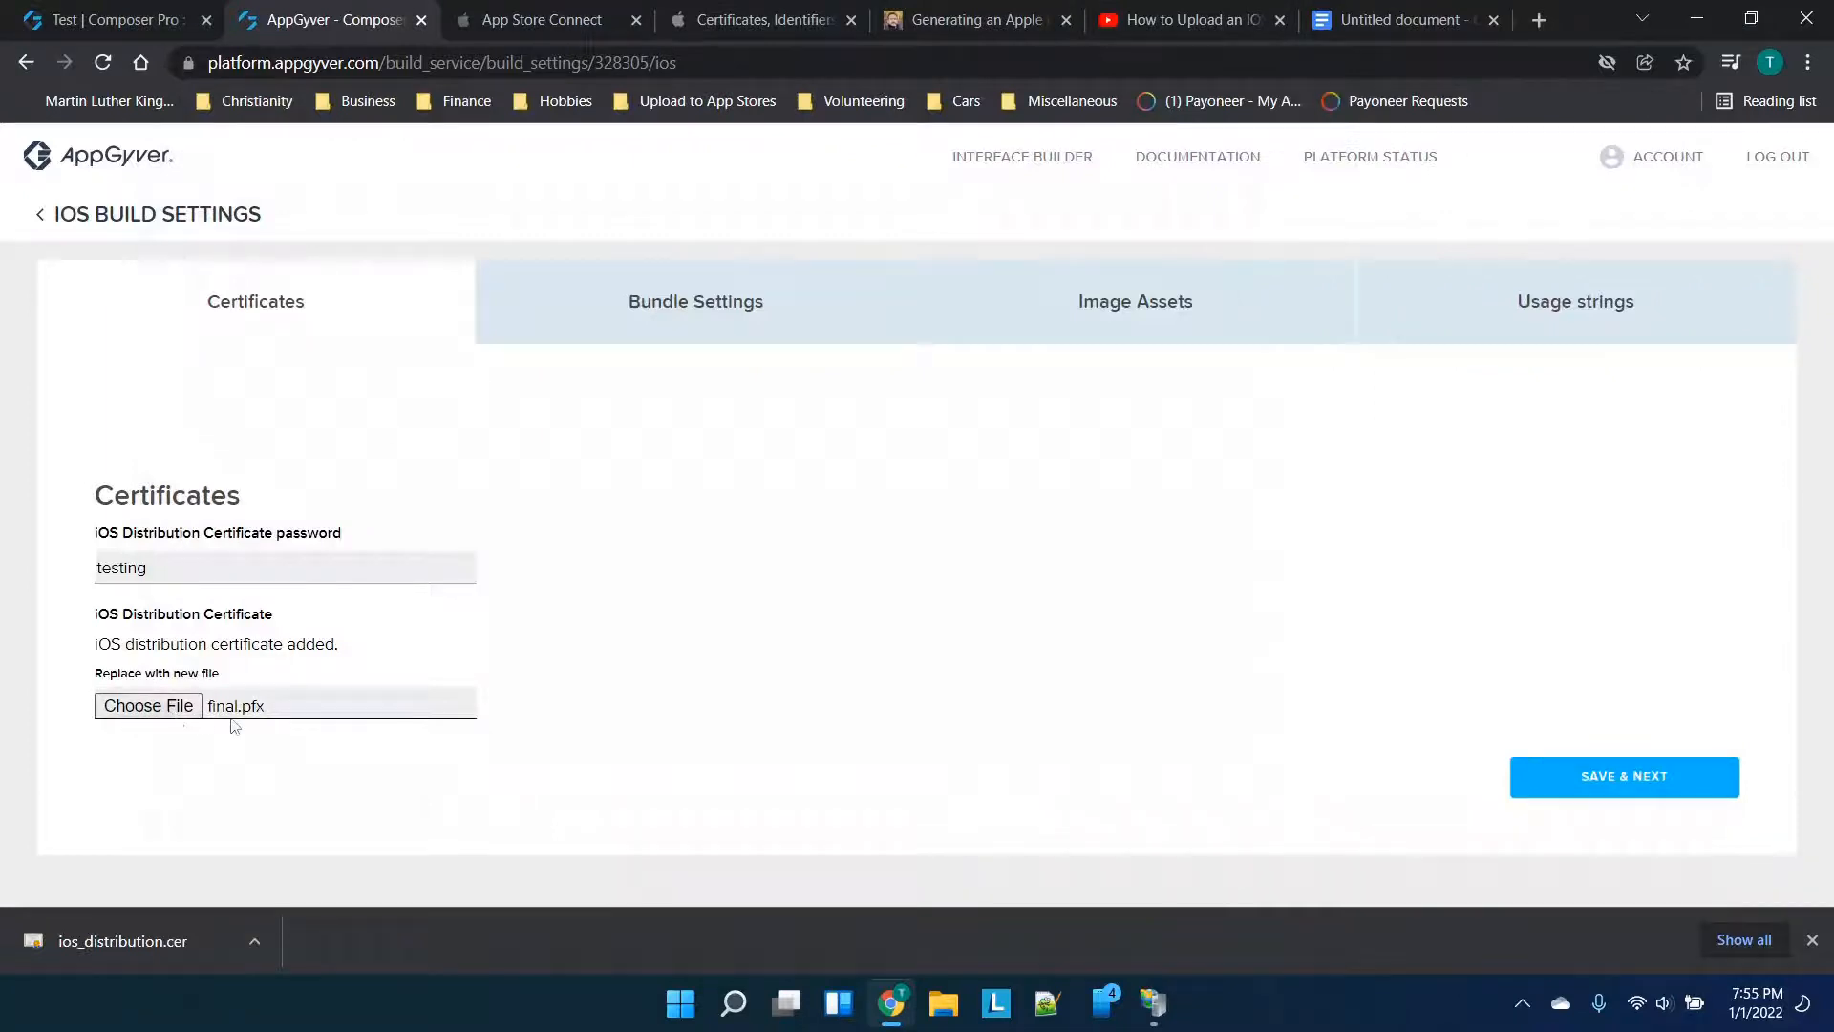
left_click(944, 14)
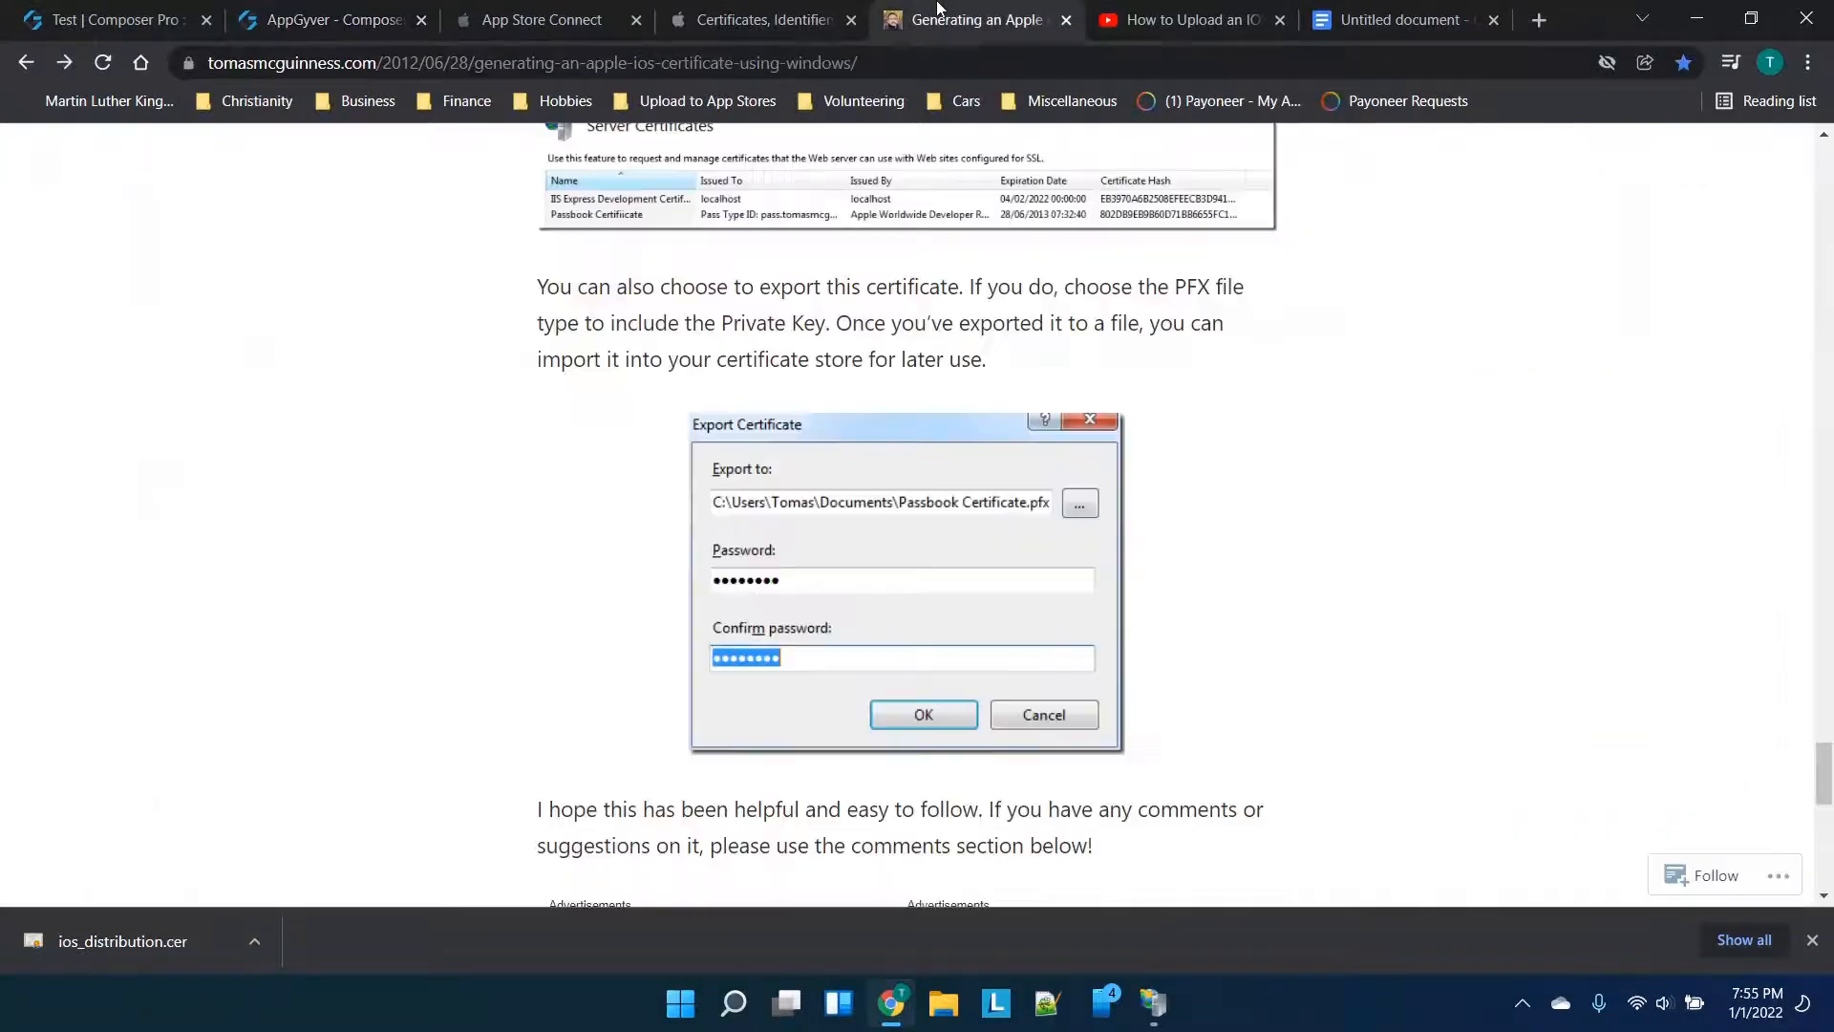
left_click(394, 8)
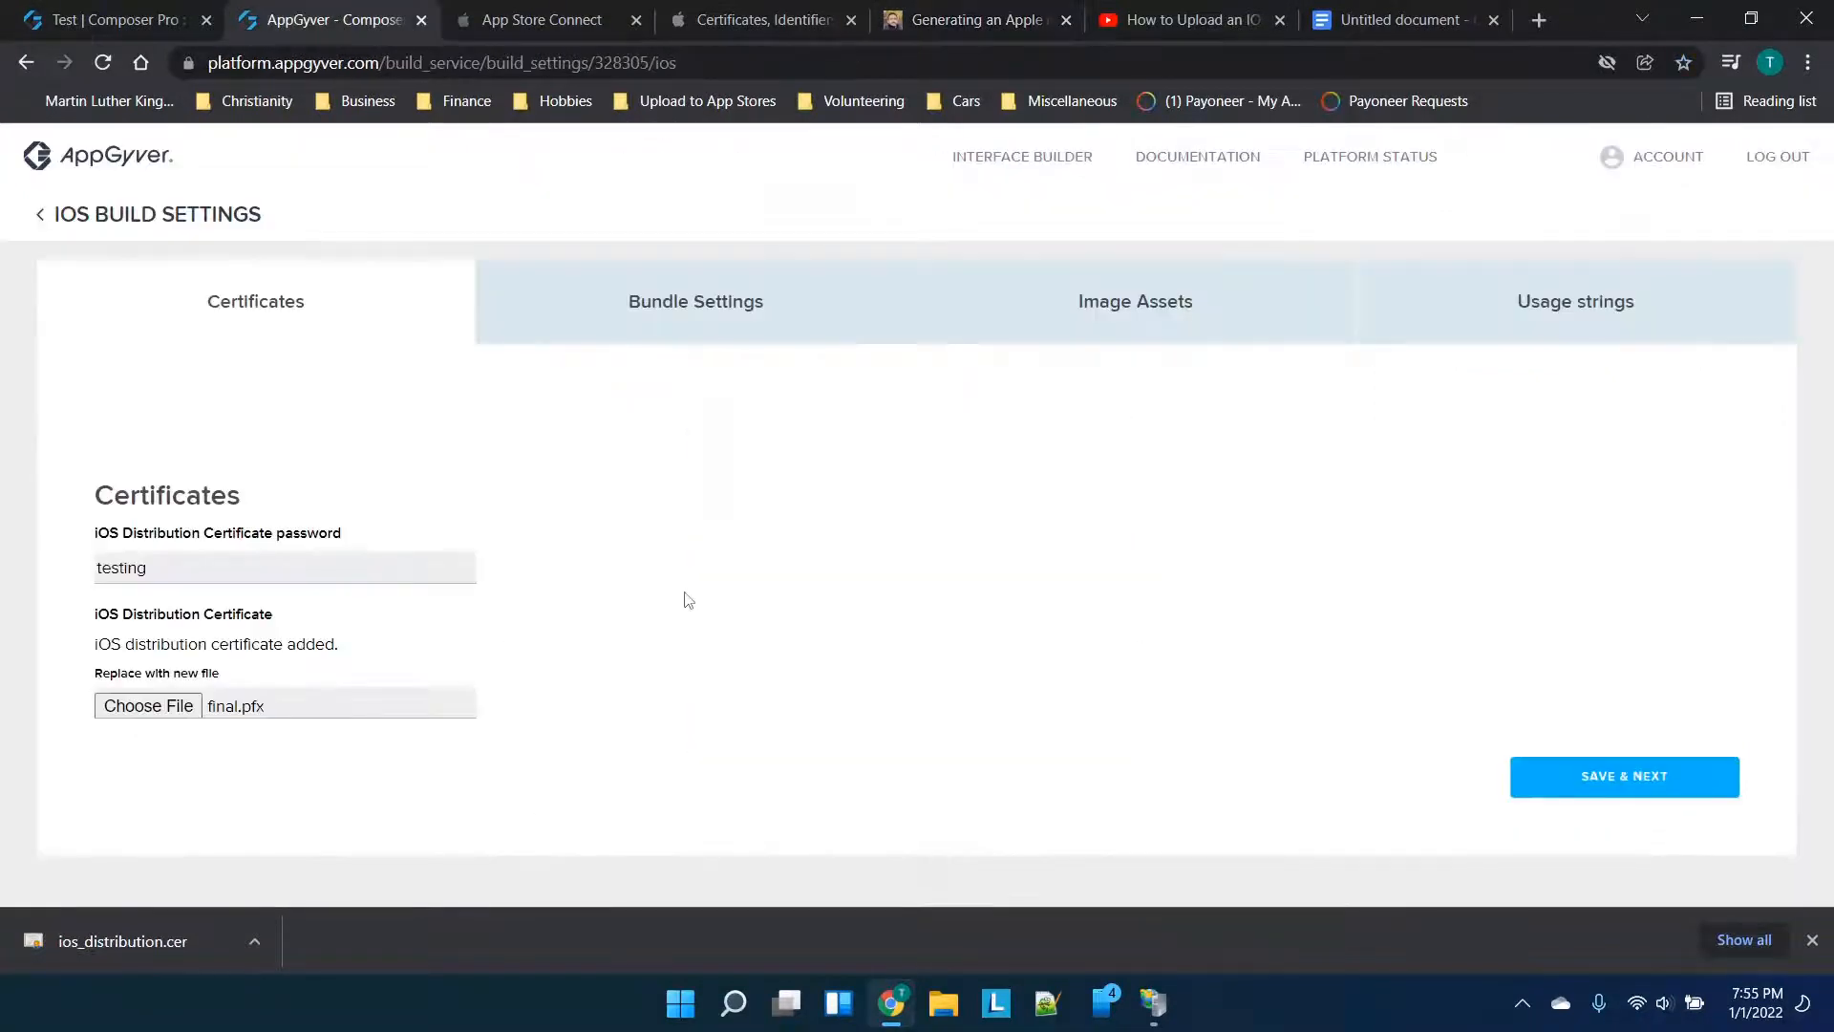
left_click(1580, 775)
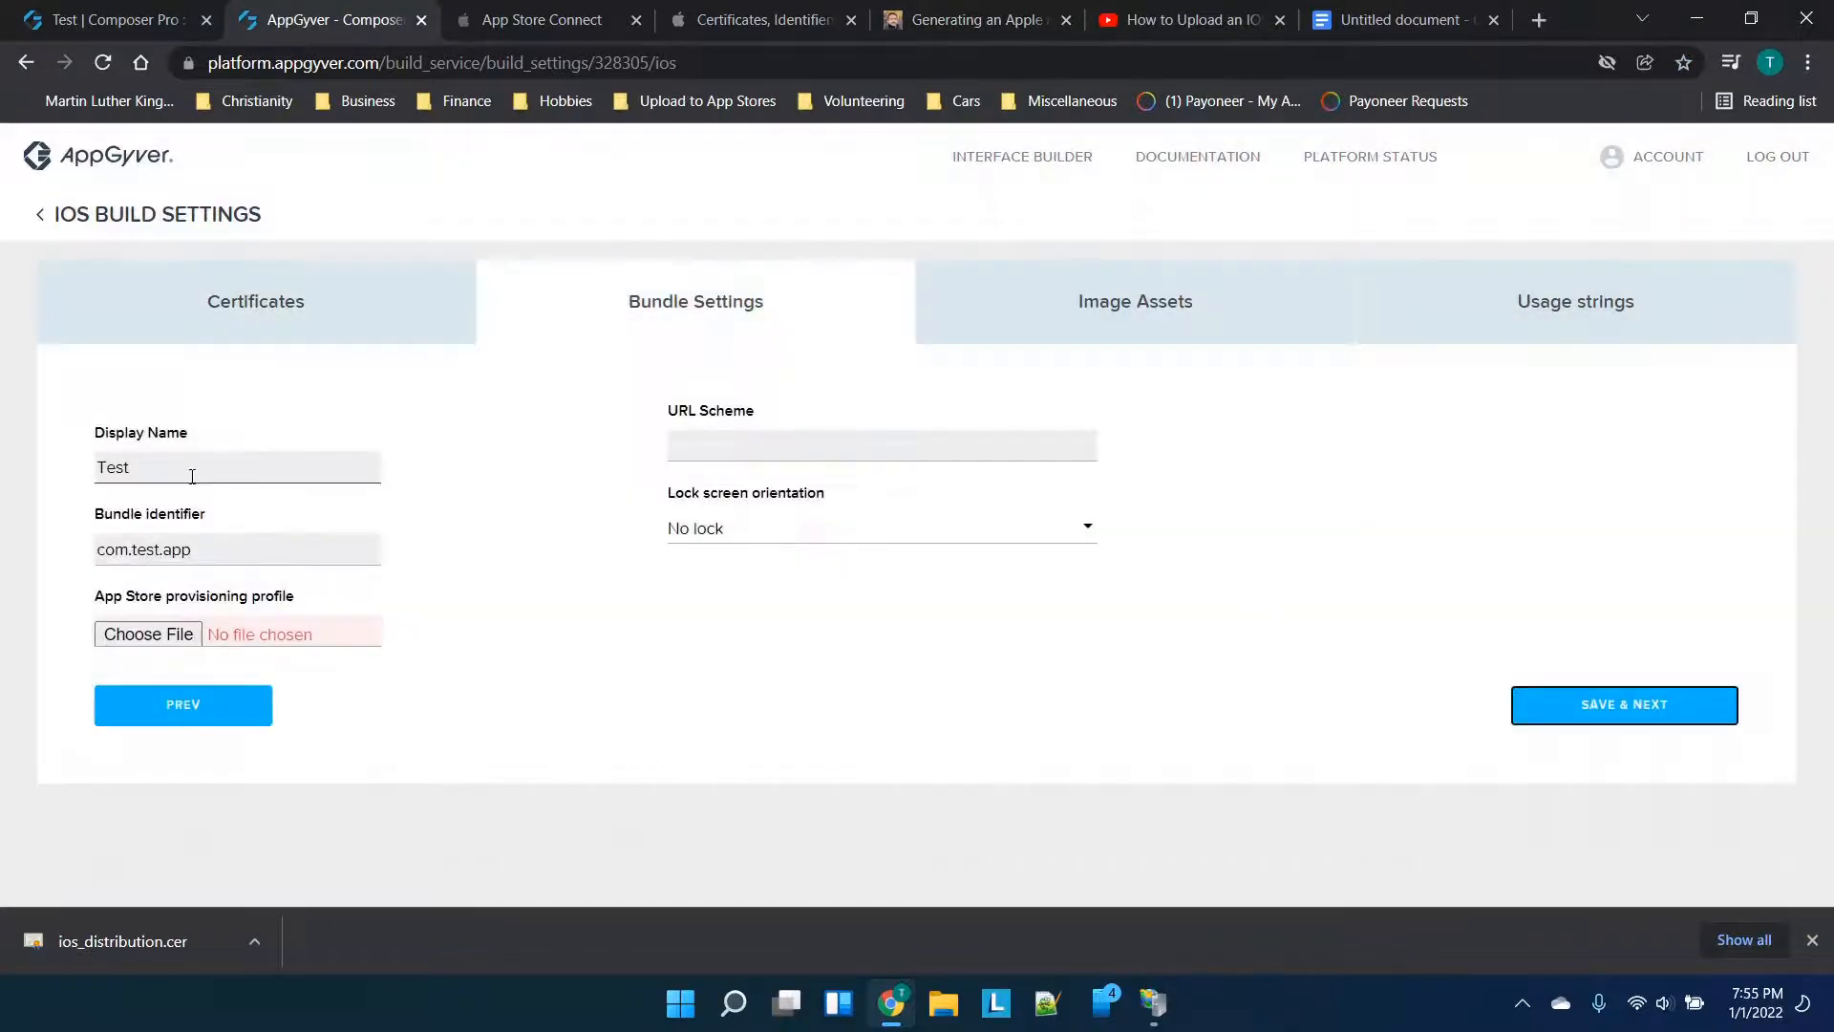
Change the Display Name to 'Tyler Talks Test'
left_click(165, 462)
left_click_drag(166, 462, 32, 465)
type("Tyler Talks")
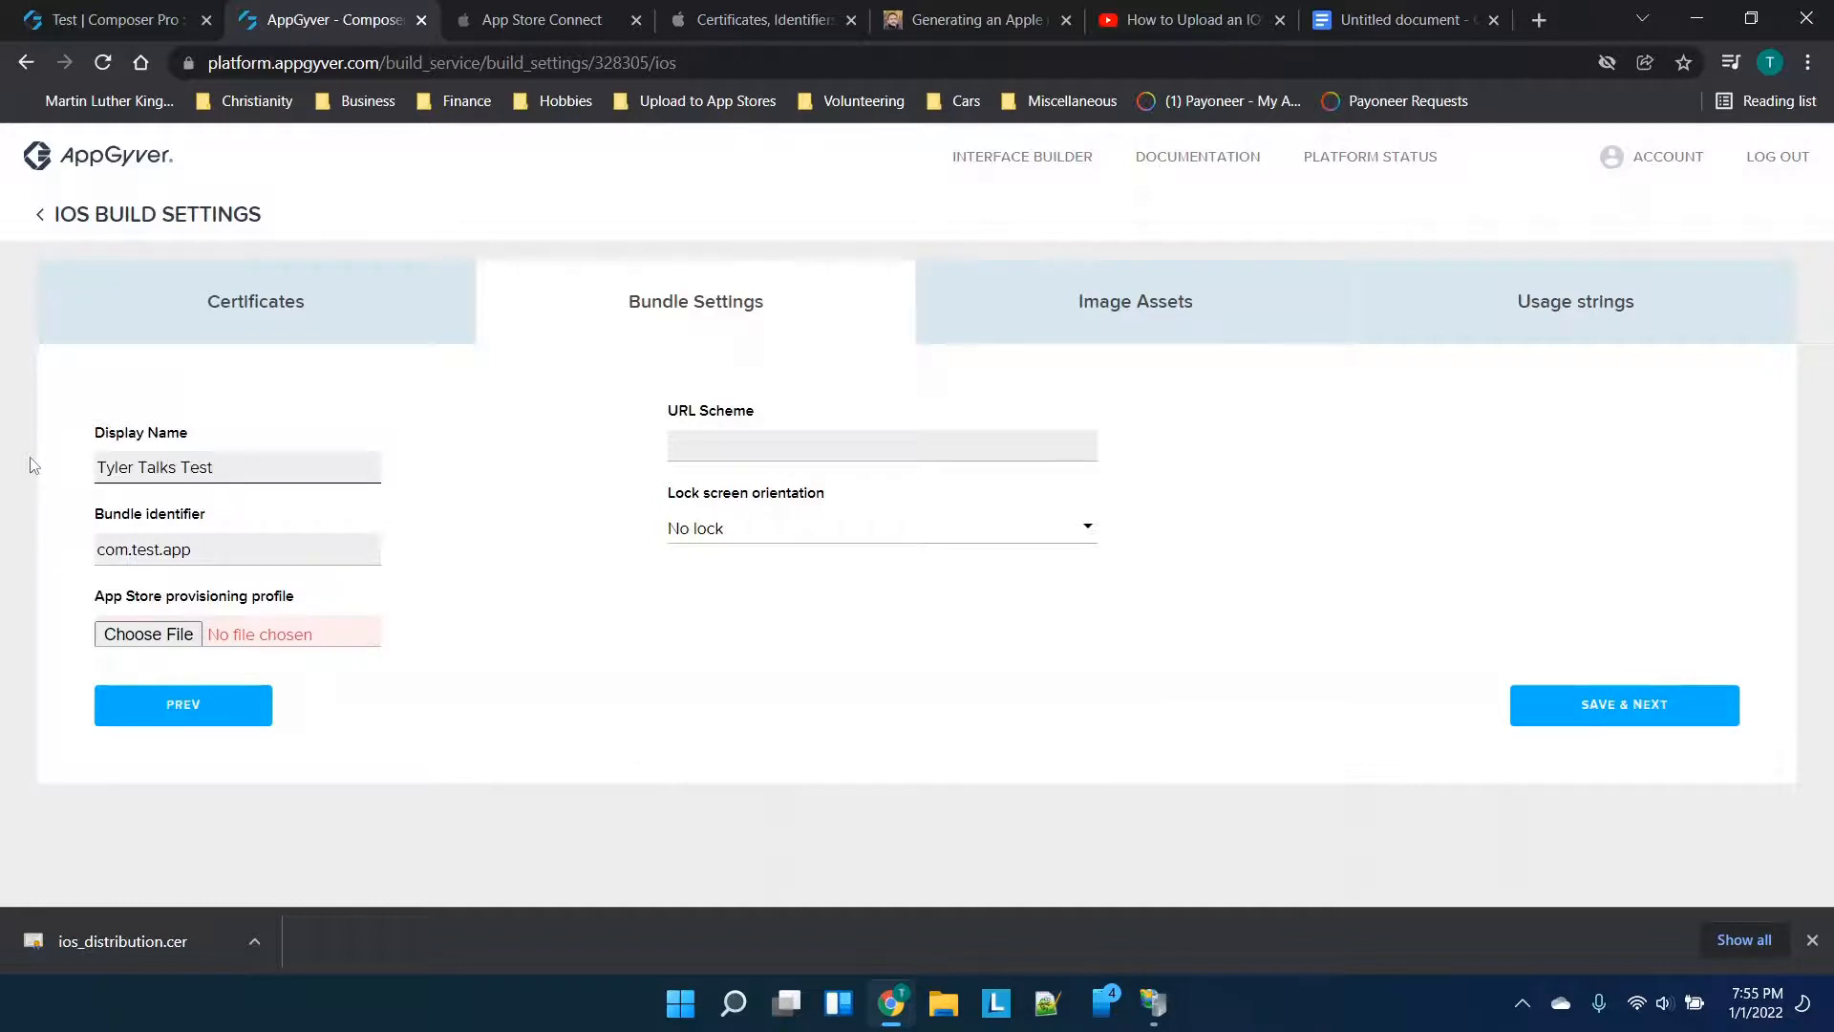
Paste com.company.tylertalks from the notes into Bundle identifier, fixing the capital C to lowercase
left_click(269, 539)
left_click(1384, 19)
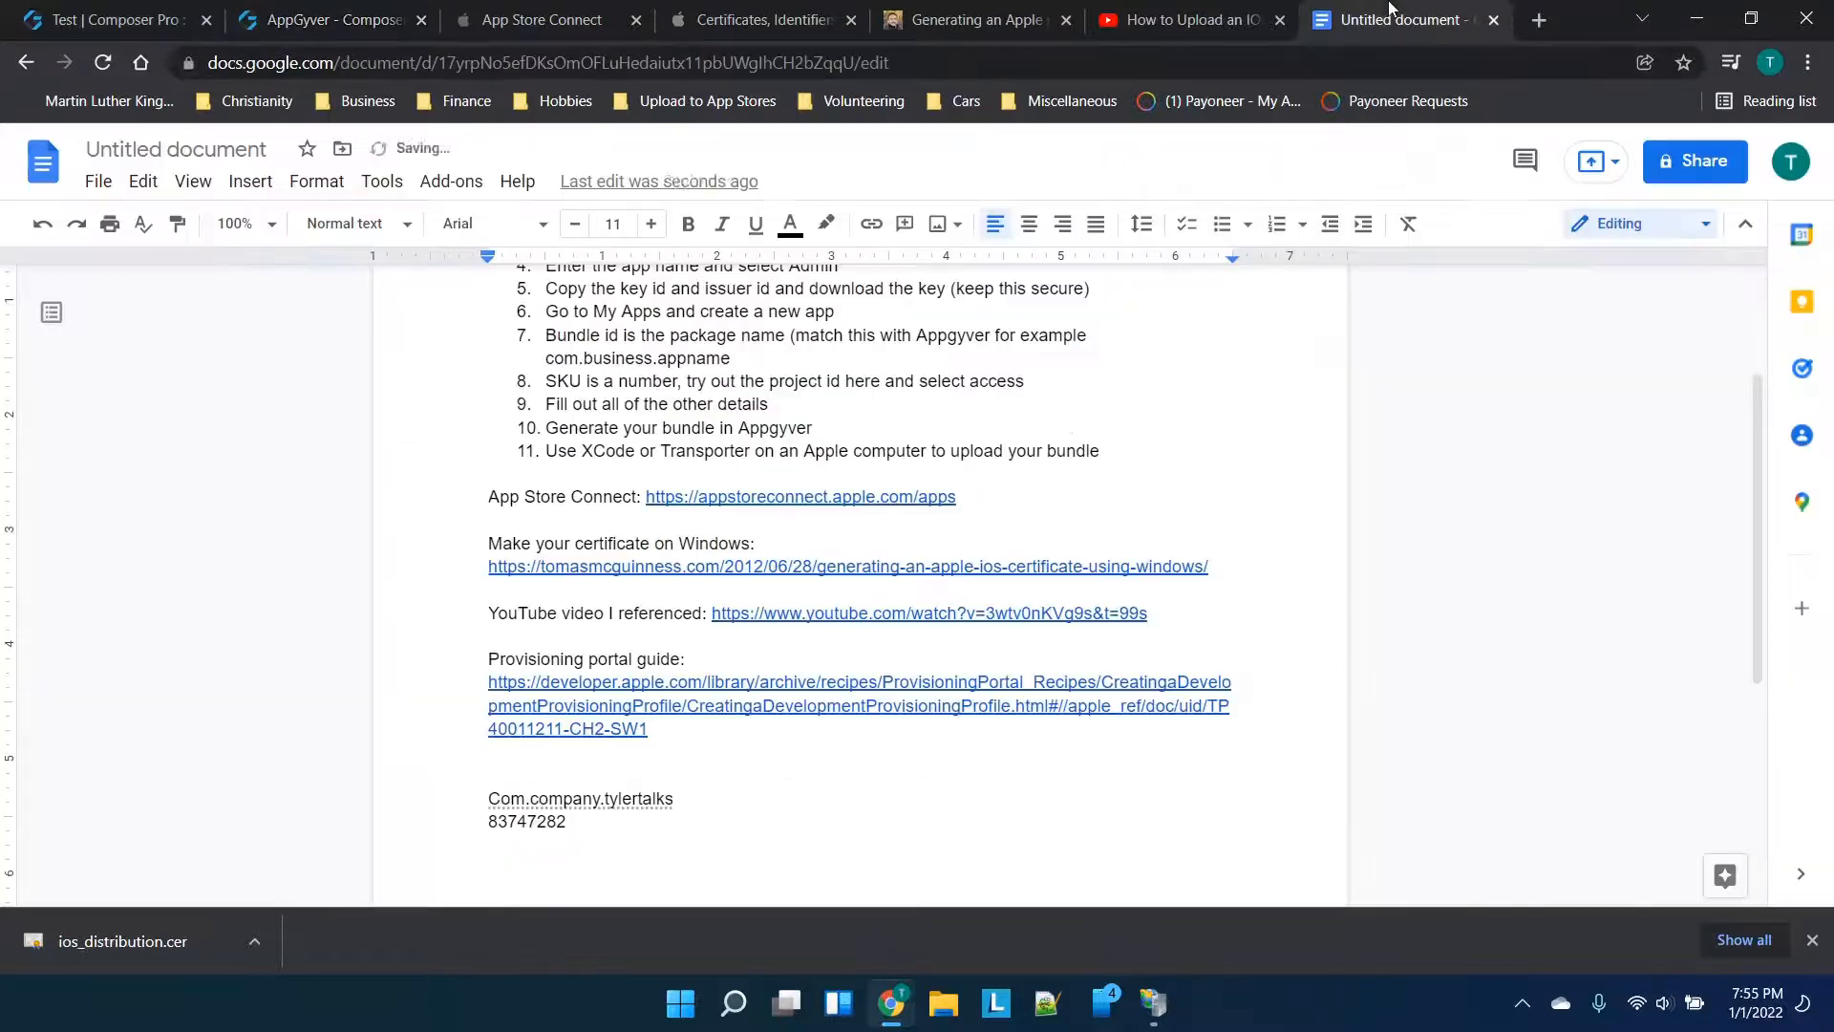
left_click_drag(677, 798, 490, 792)
key("ctrl+c")
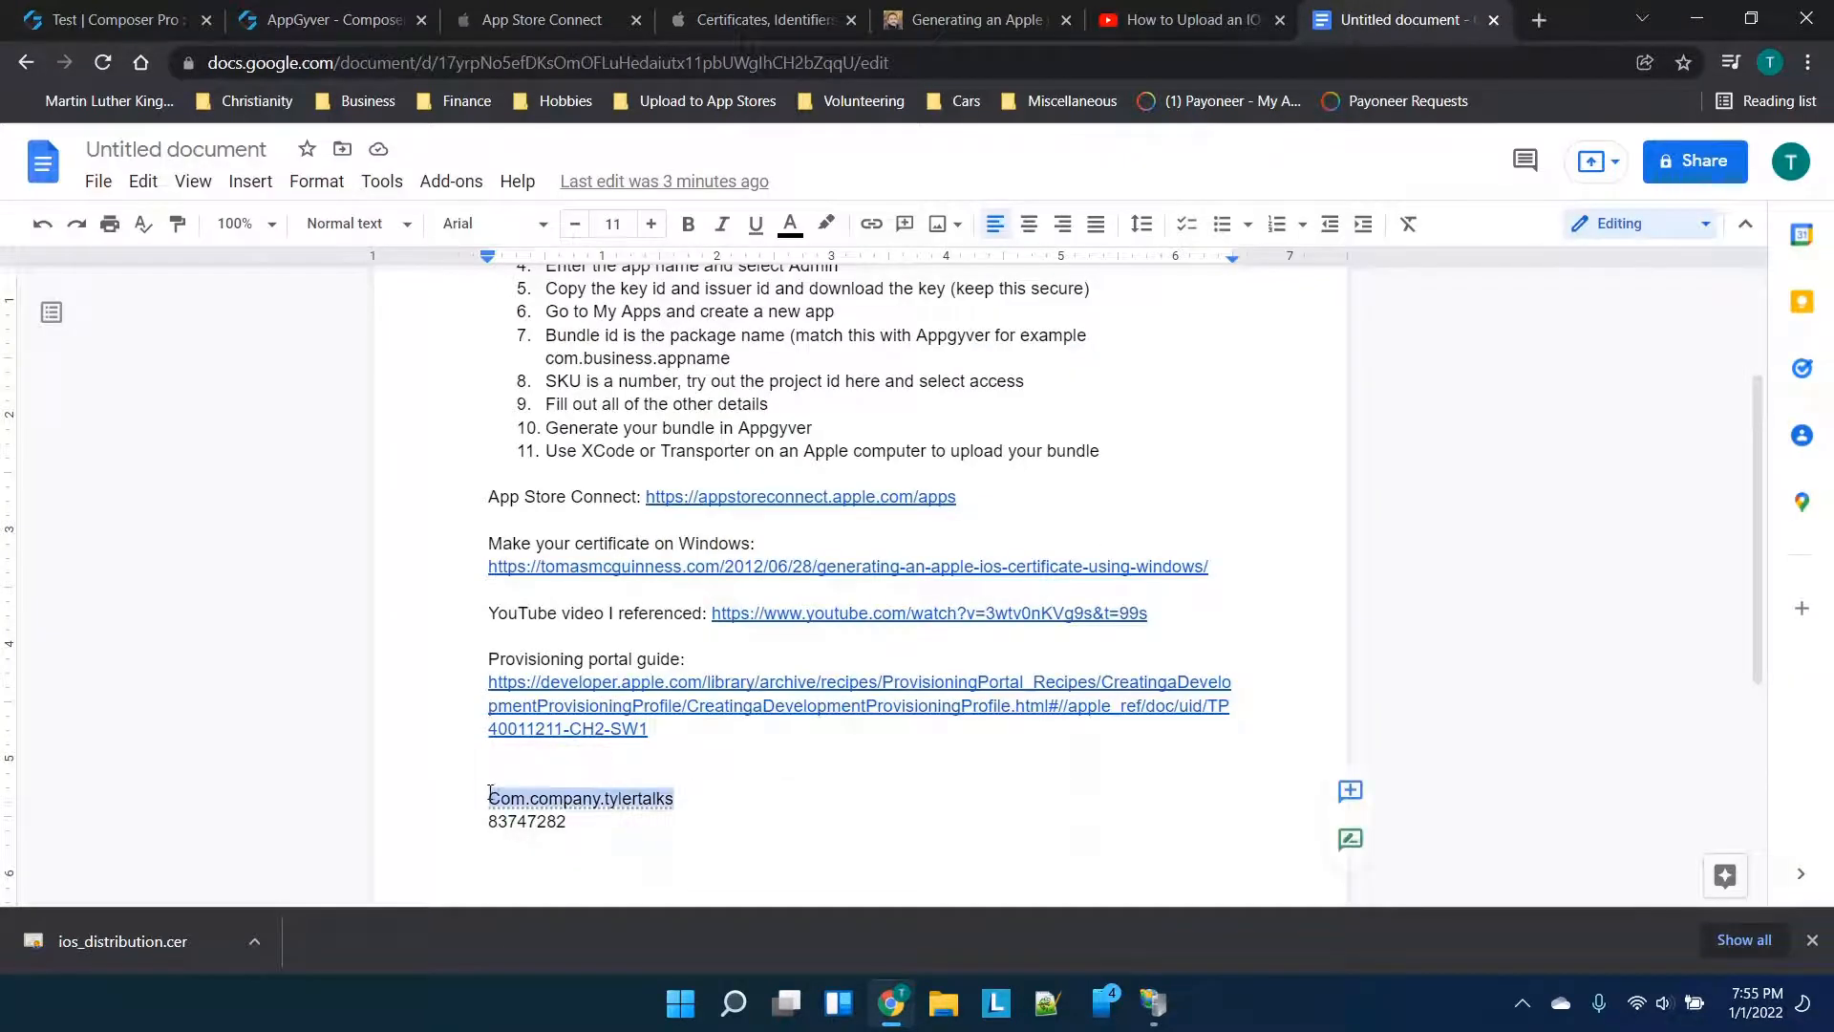
left_click(334, 19)
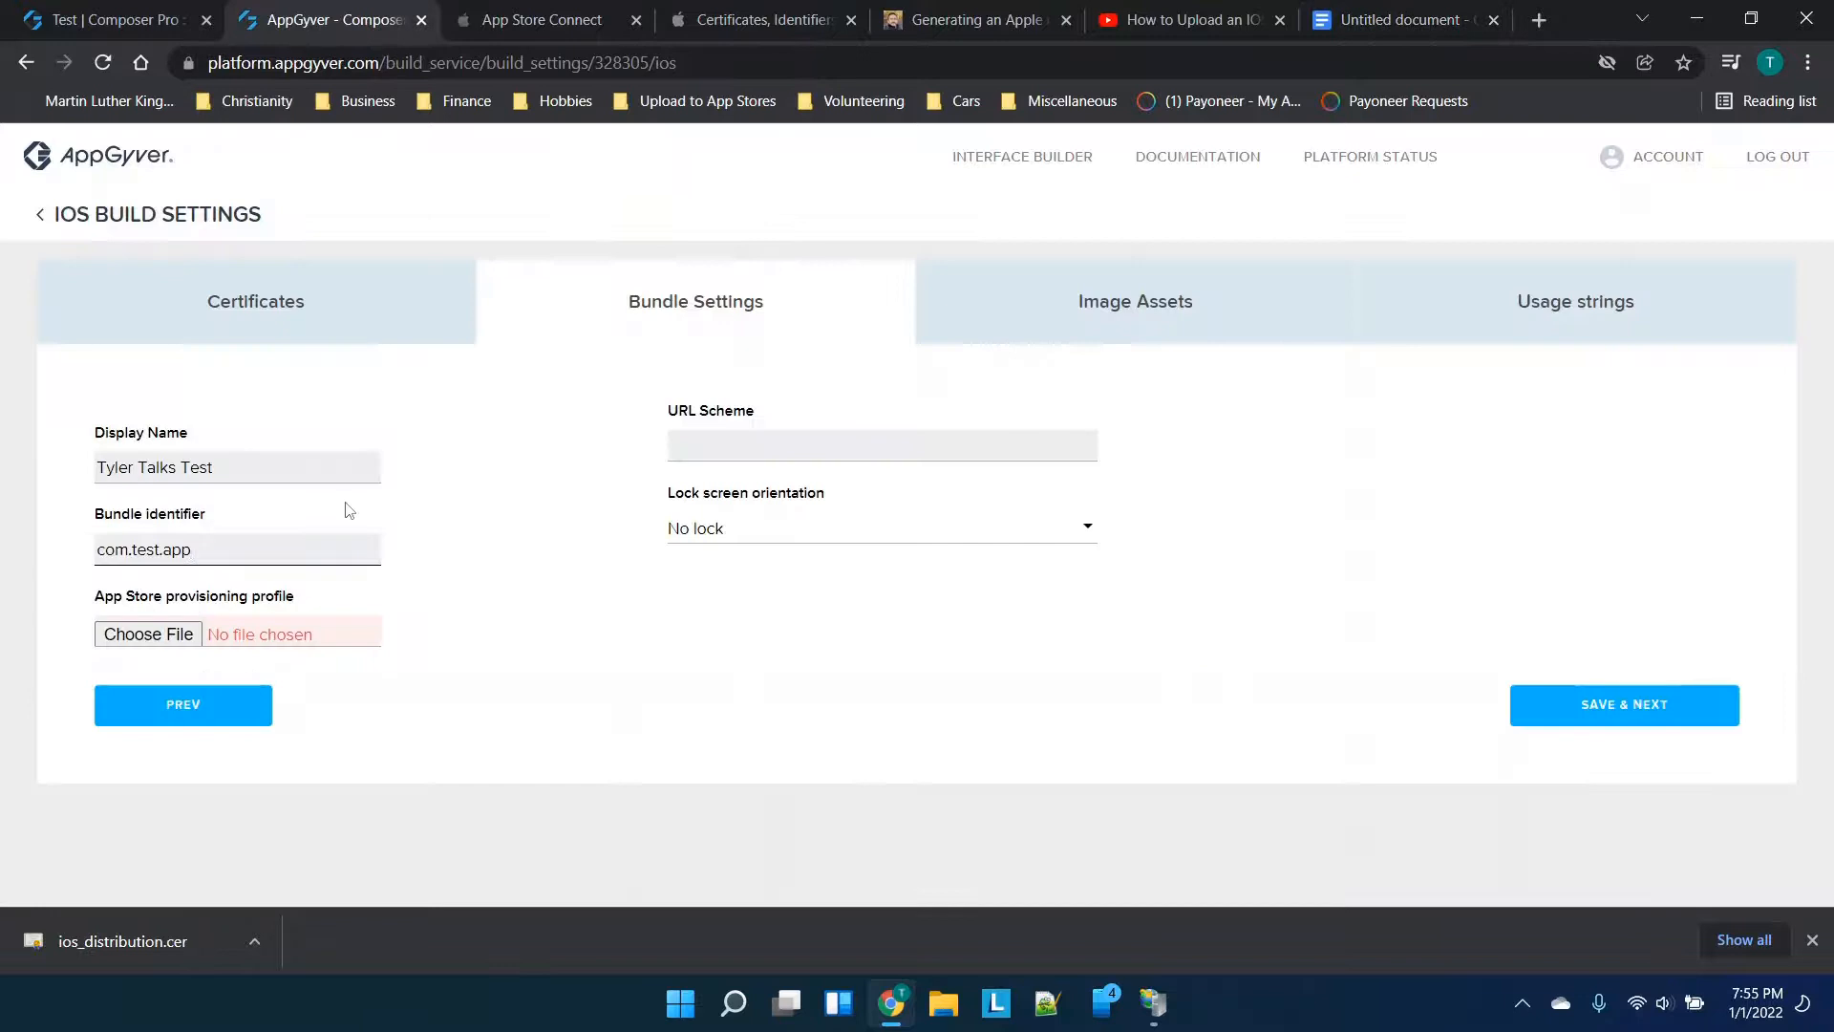
key("ctrl+a")
key("ctrl+v")
left_click(108, 549)
key("BackSpace")
type("c")
key("Home")
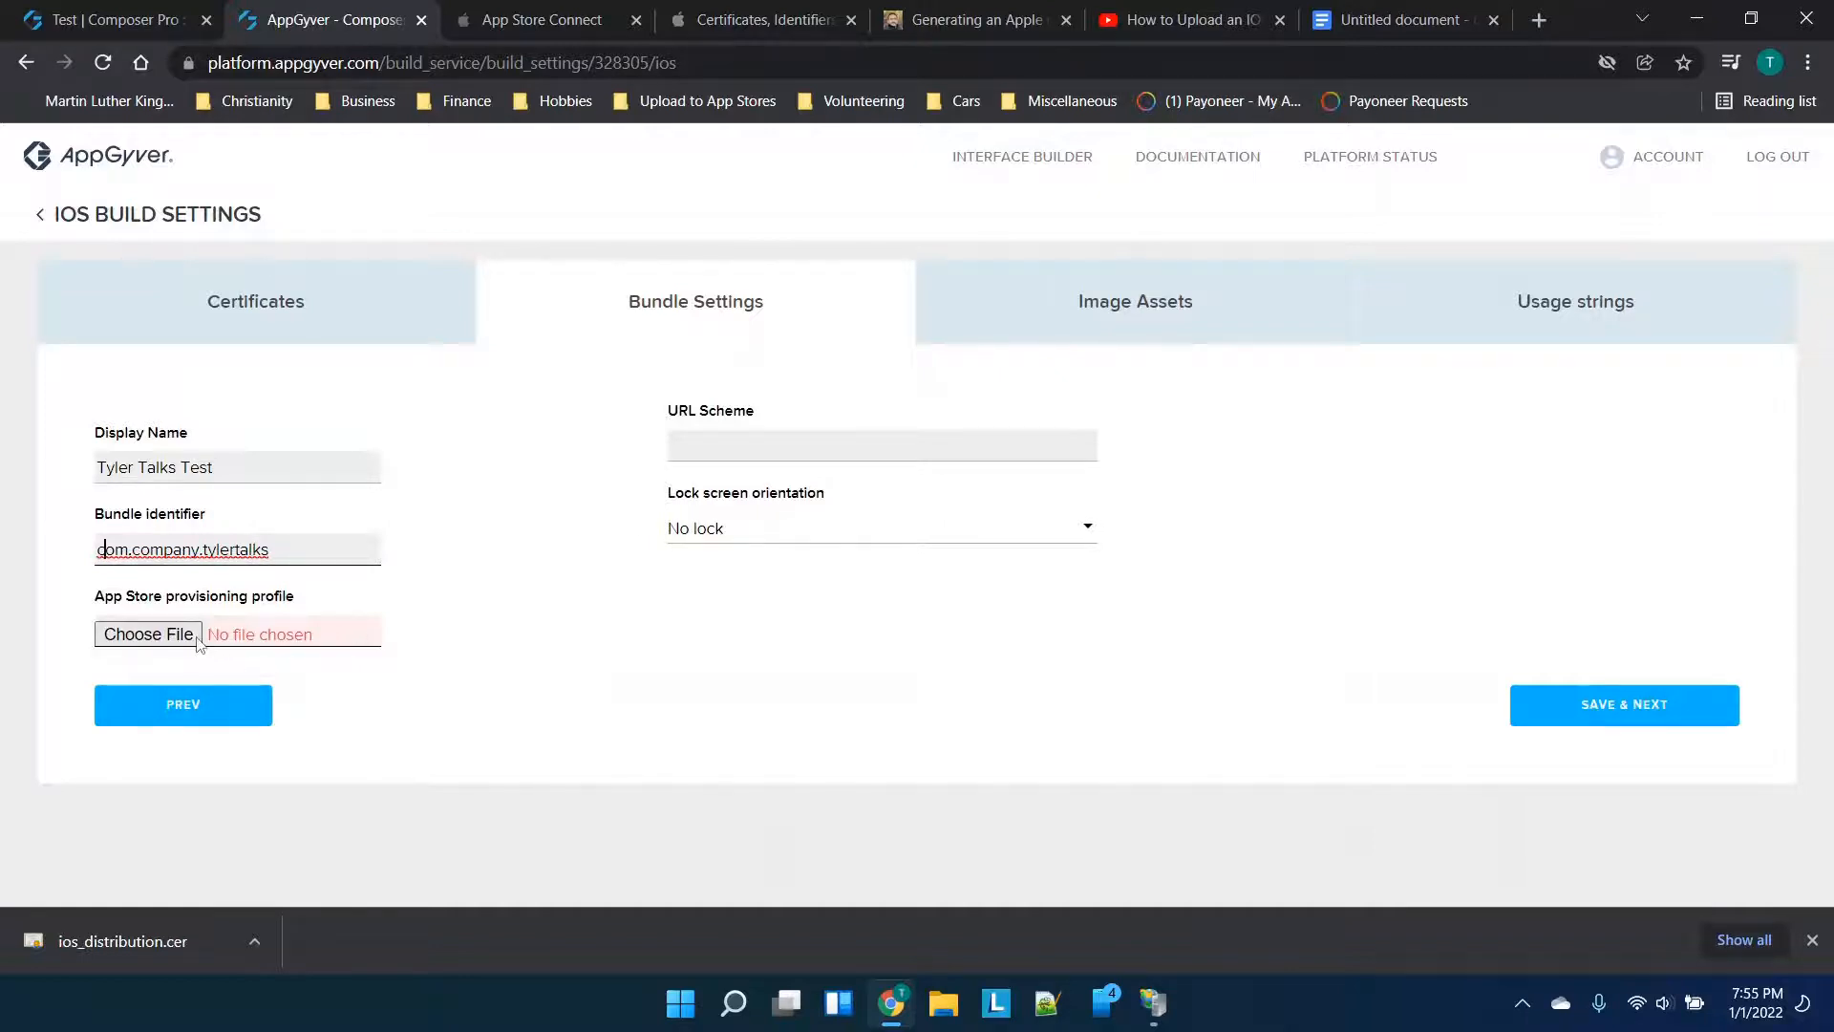
Check the bundle ID against App Store Connect and Apple identifiers; no provisioning profile exists to upload yet
left_click(552, 10)
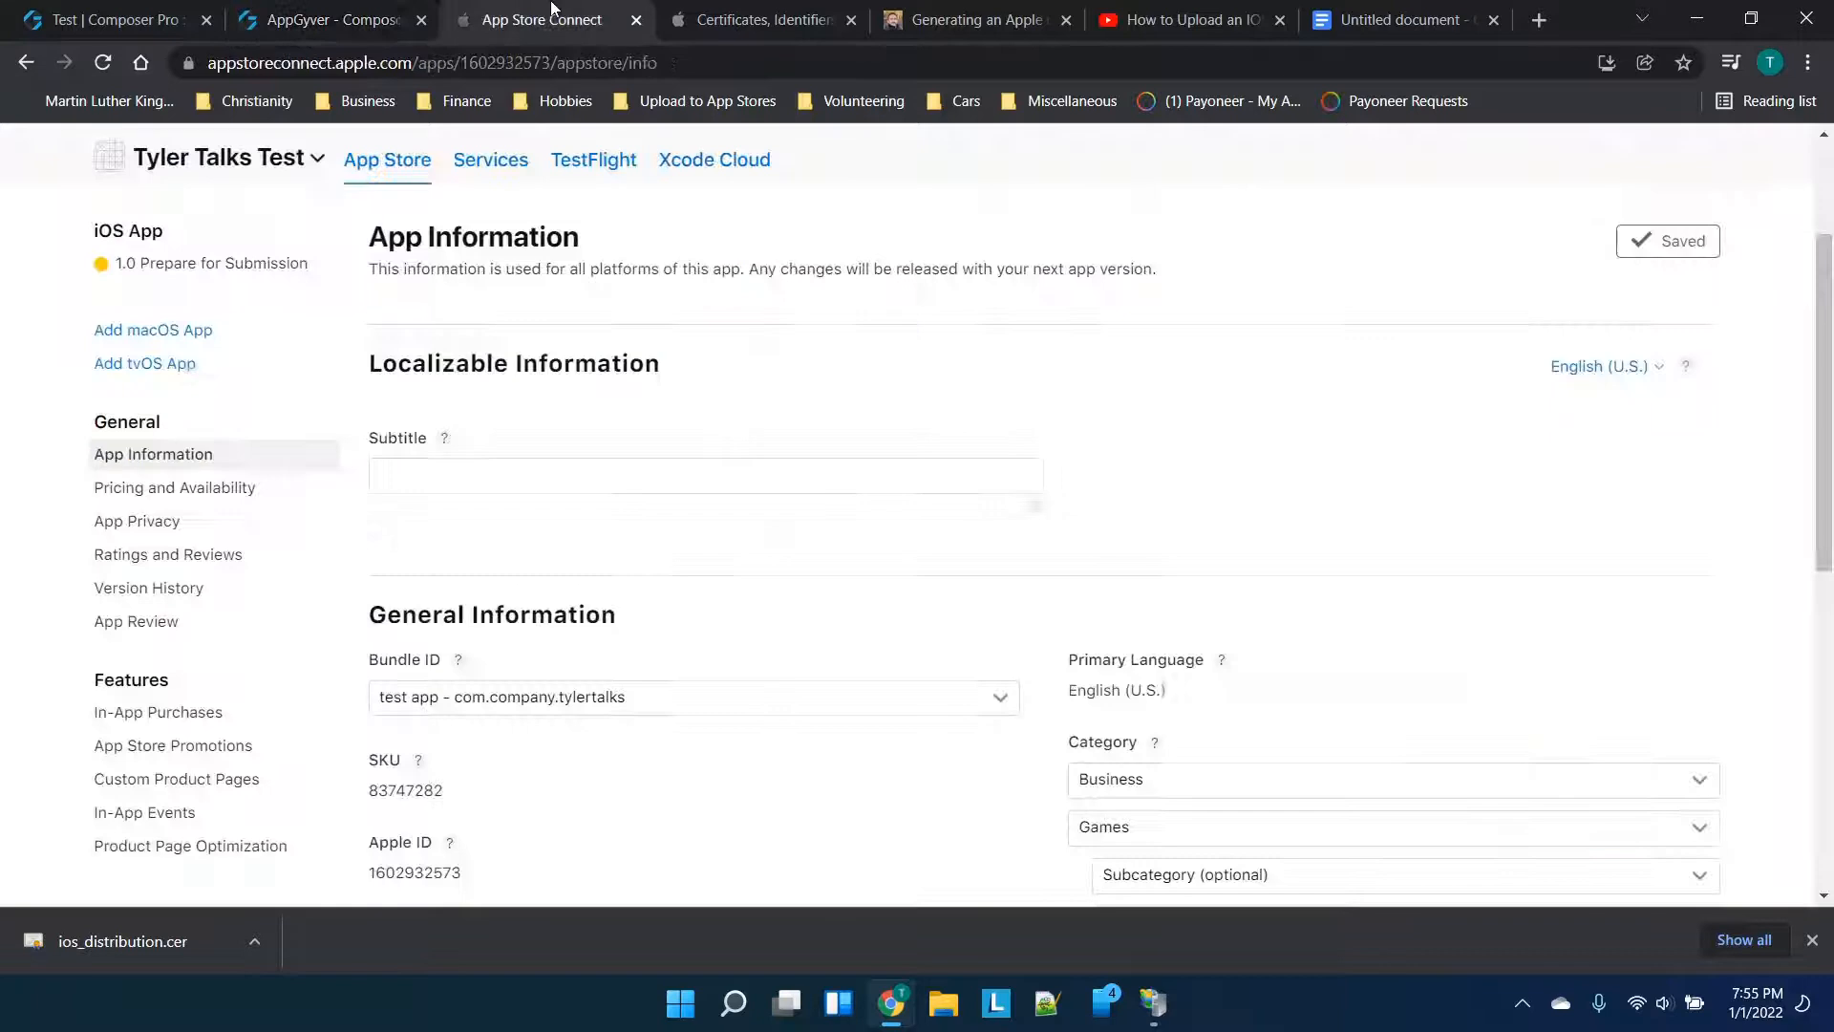
left_click(795, 12)
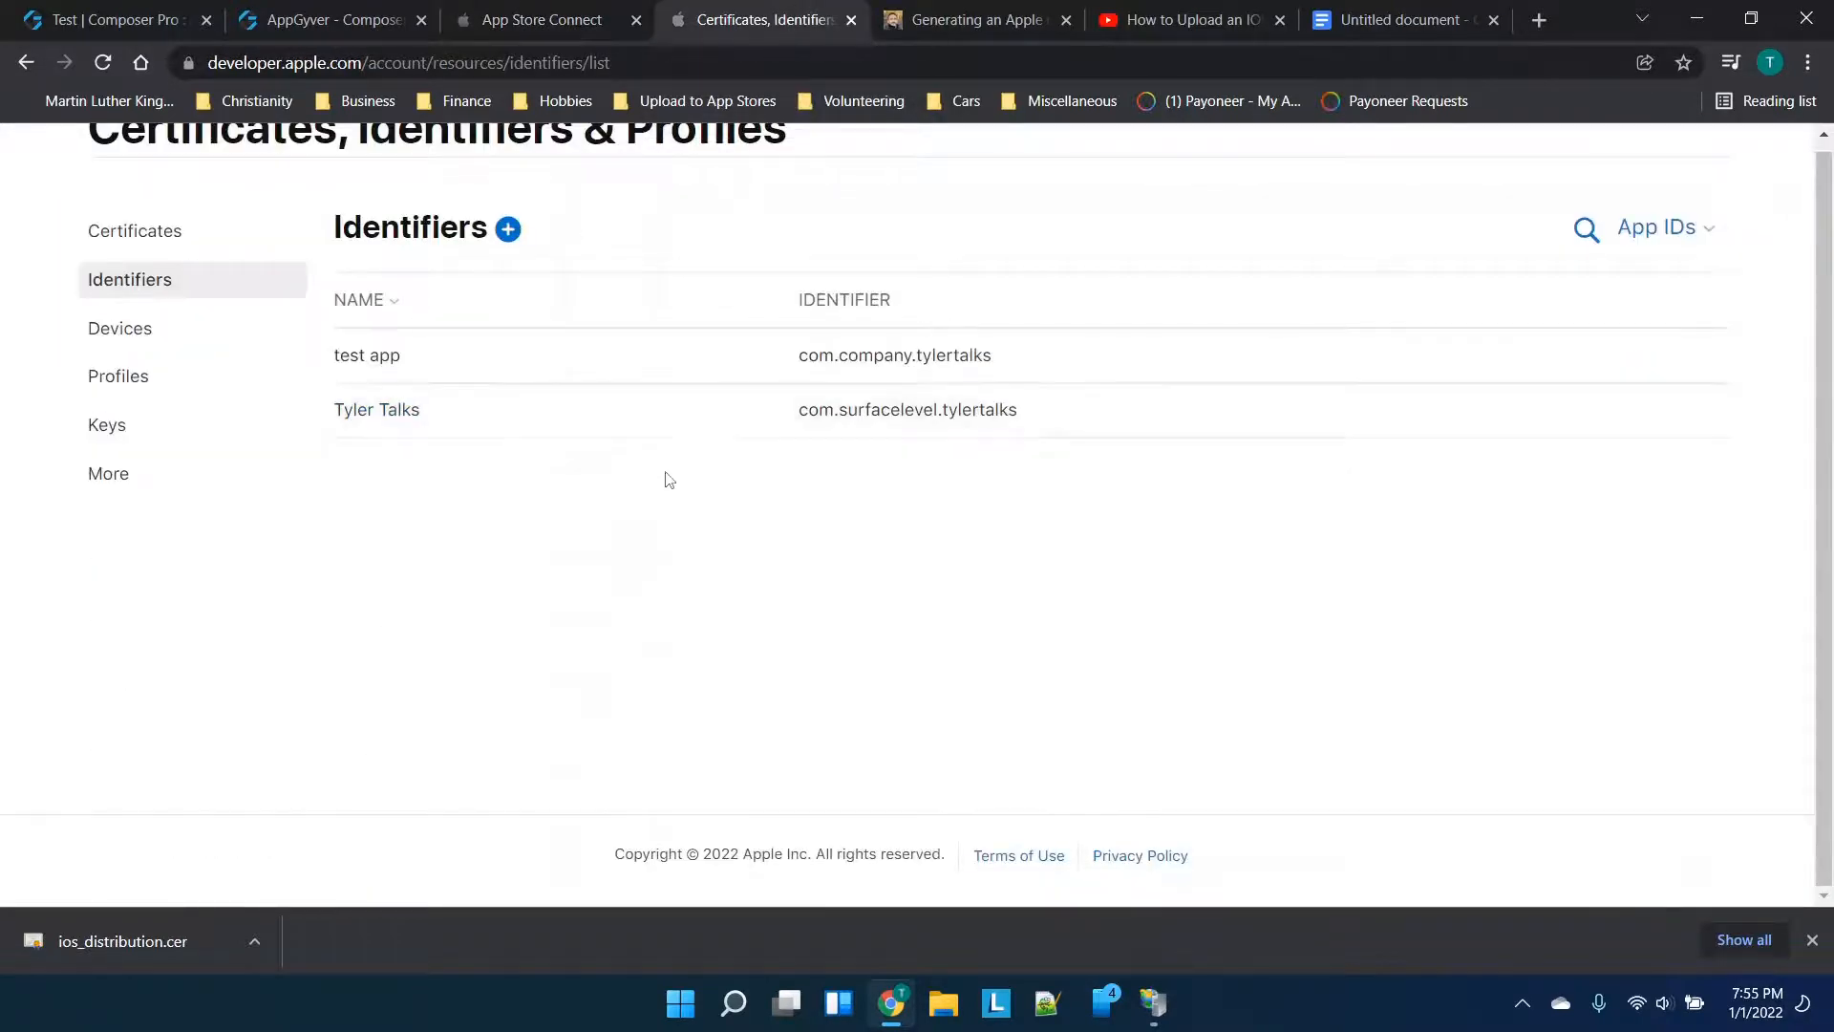
left_click(422, 10)
left_click(149, 633)
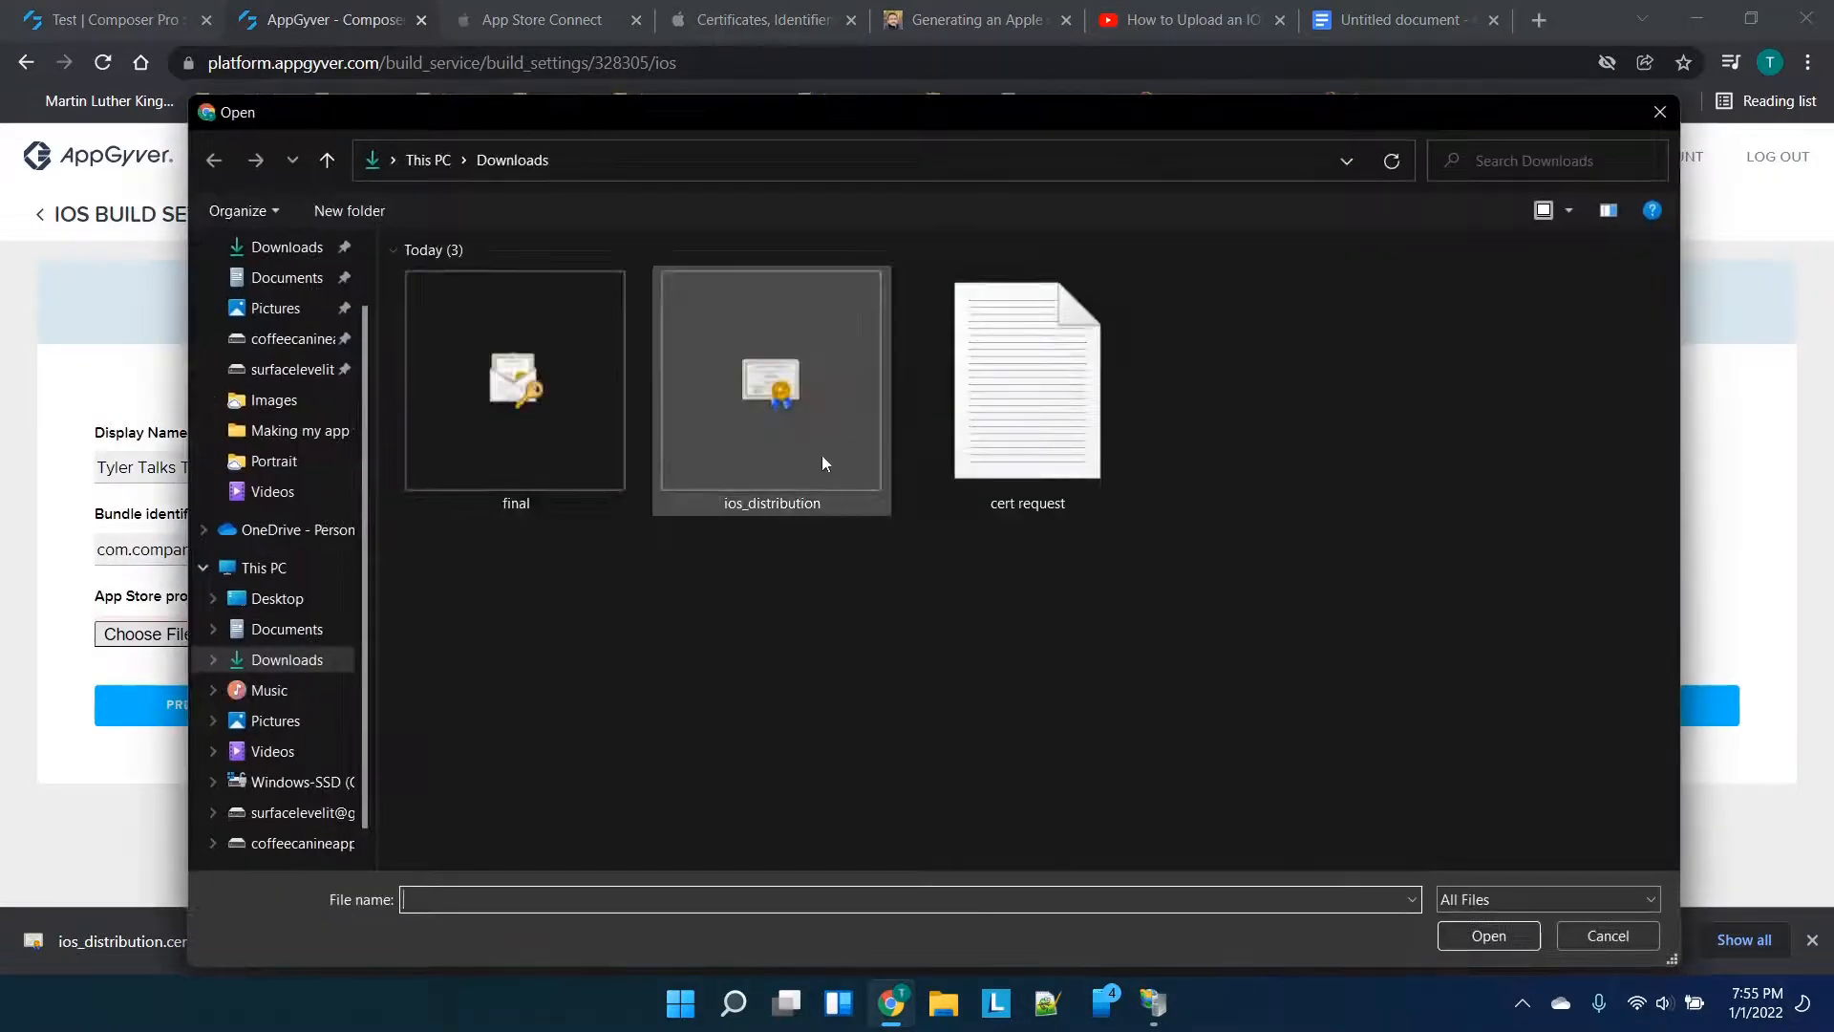
left_click(1605, 933)
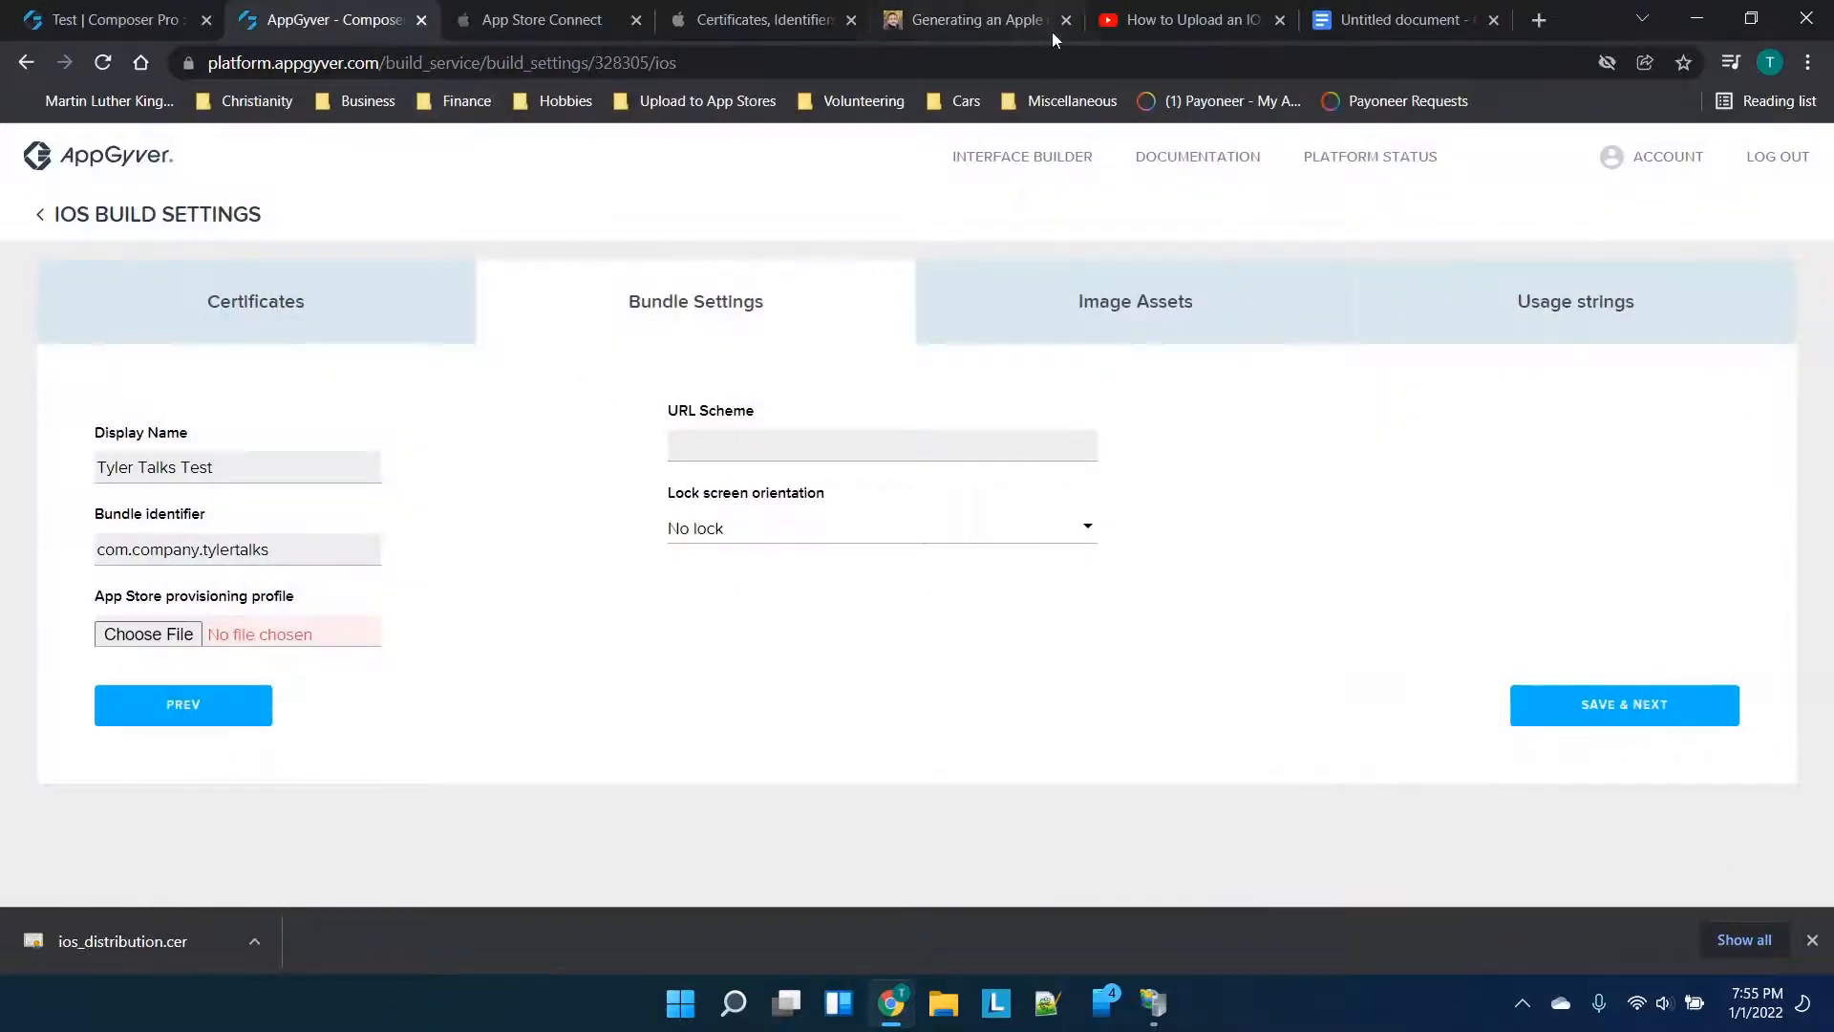
left_click(774, 12)
left_click(569, 12)
left_click(762, 12)
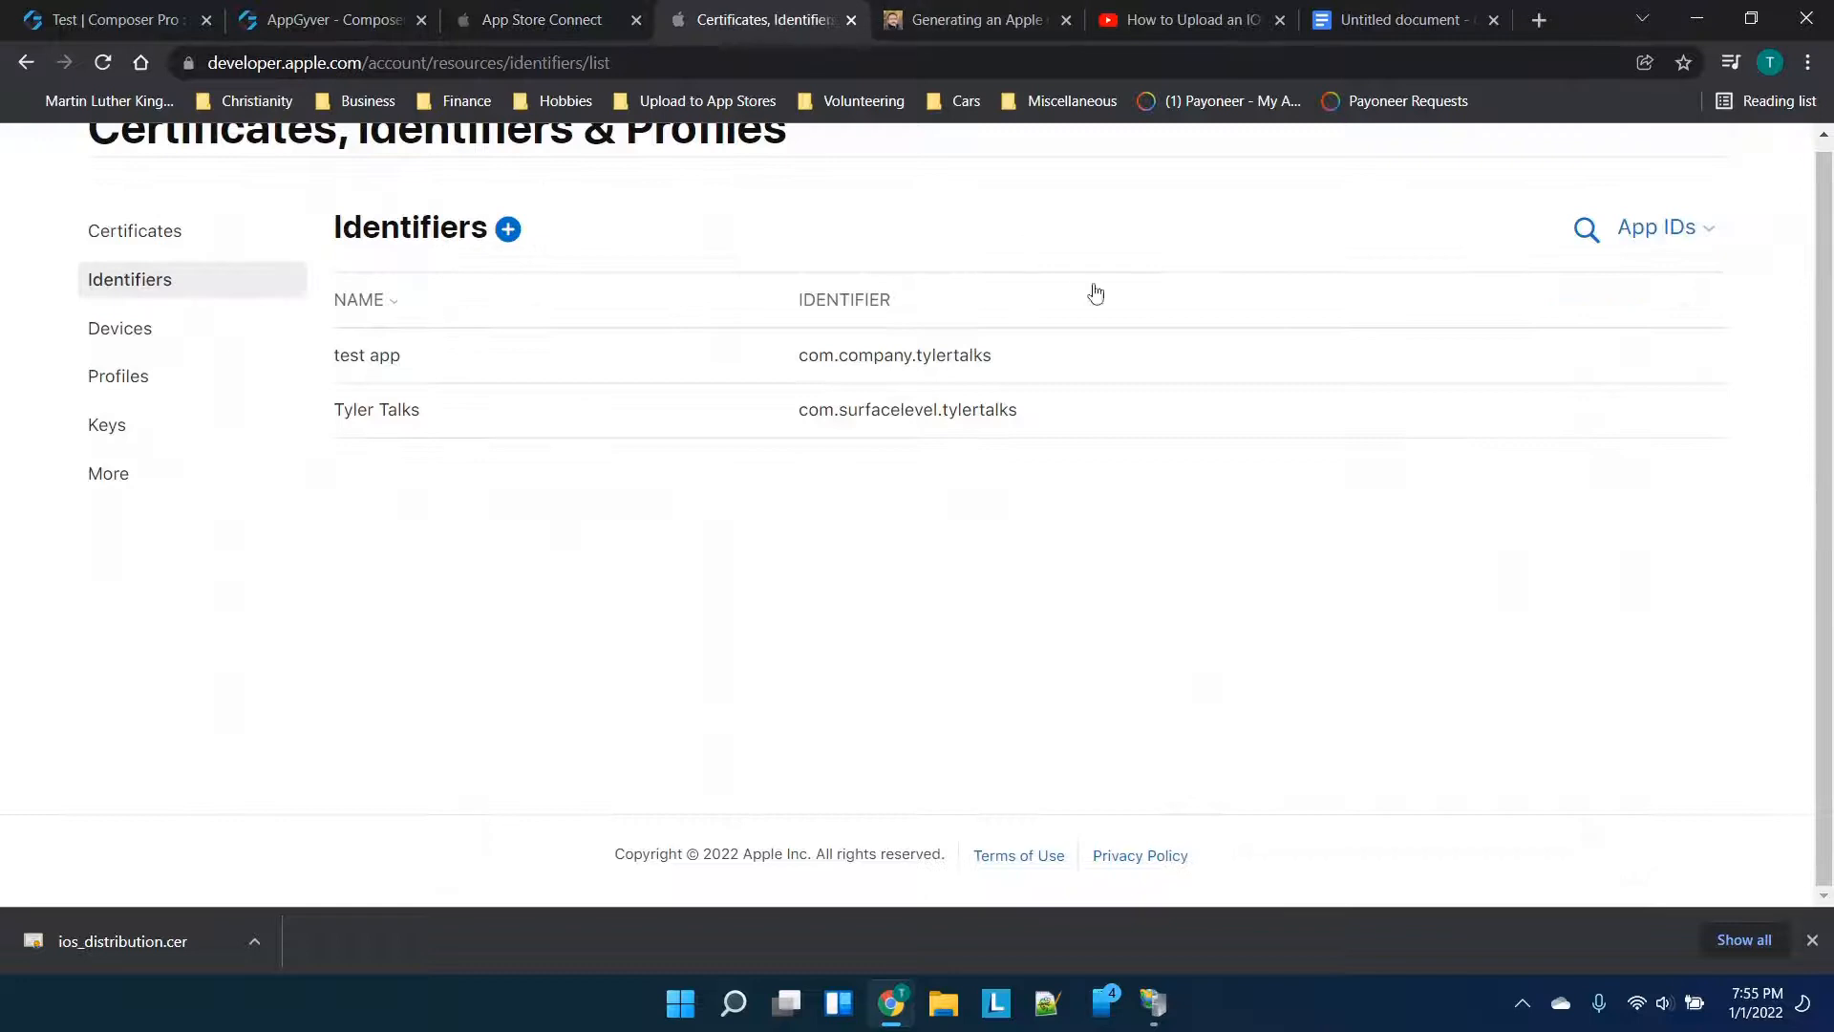
left_click(1388, 11)
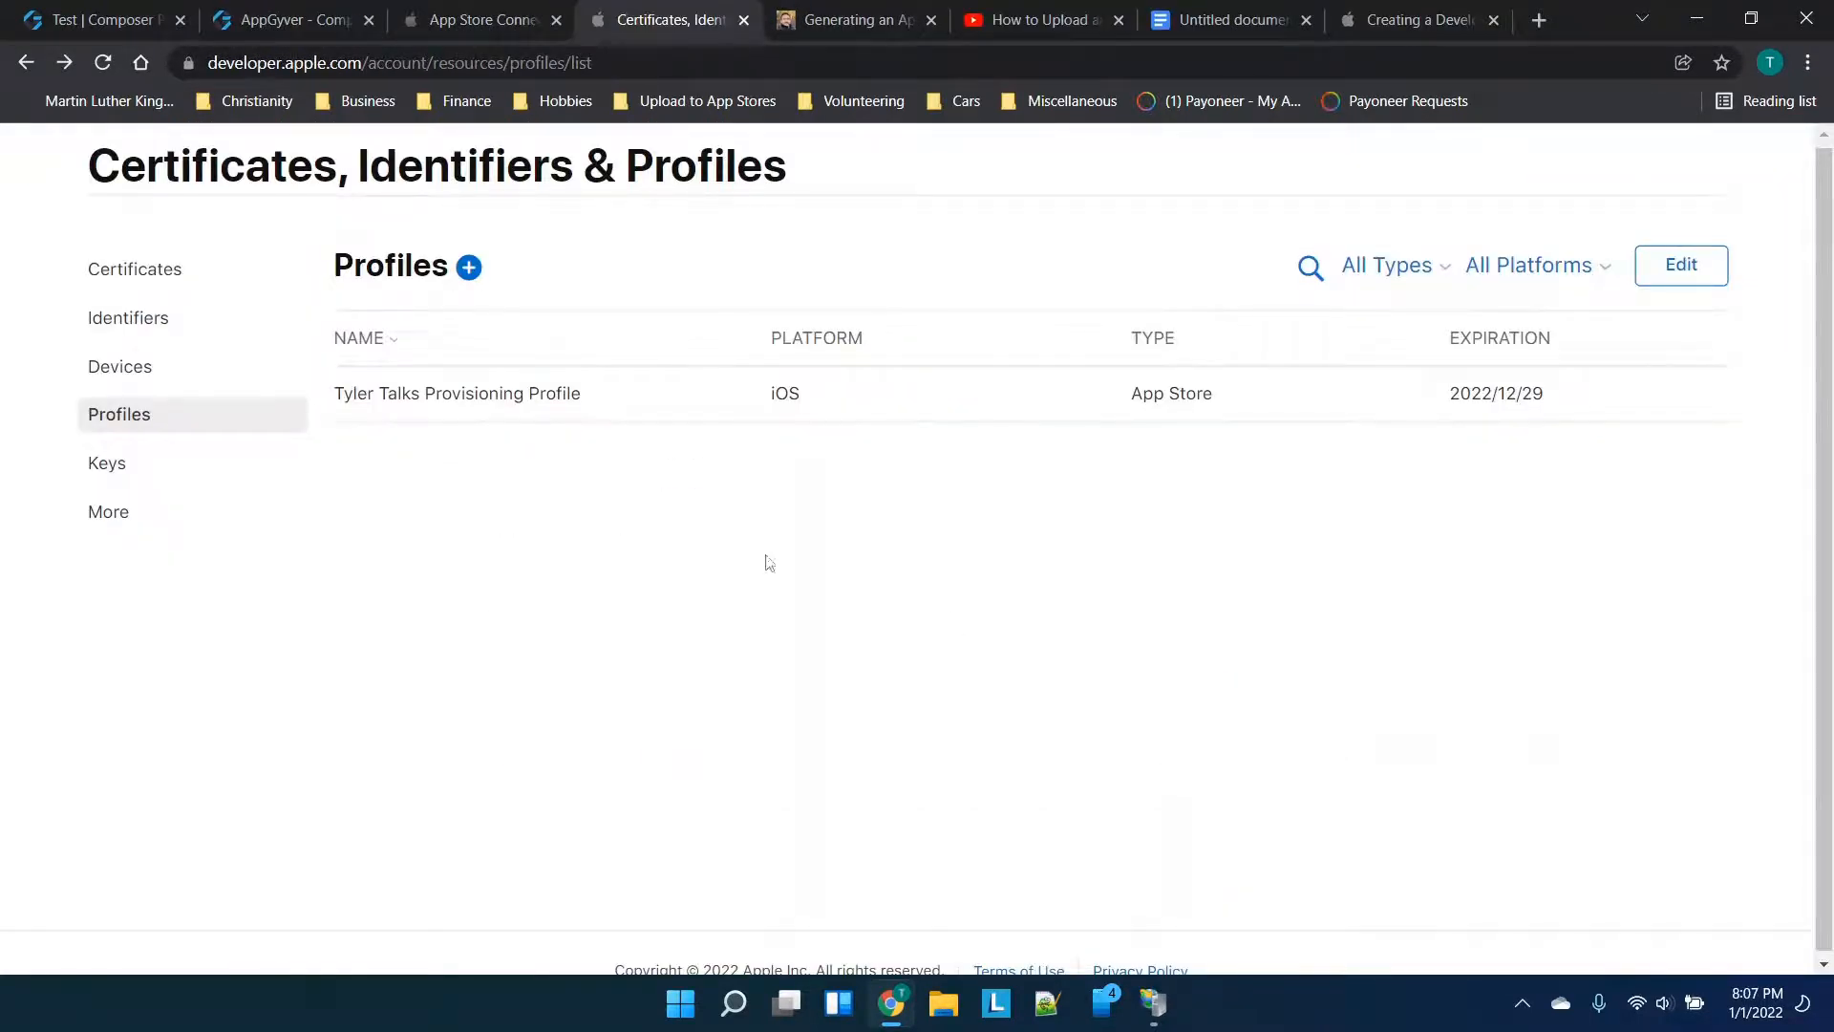
Begin a new provisioning profile of type App Store distribution and continue to App ID selection
left_click(468, 267)
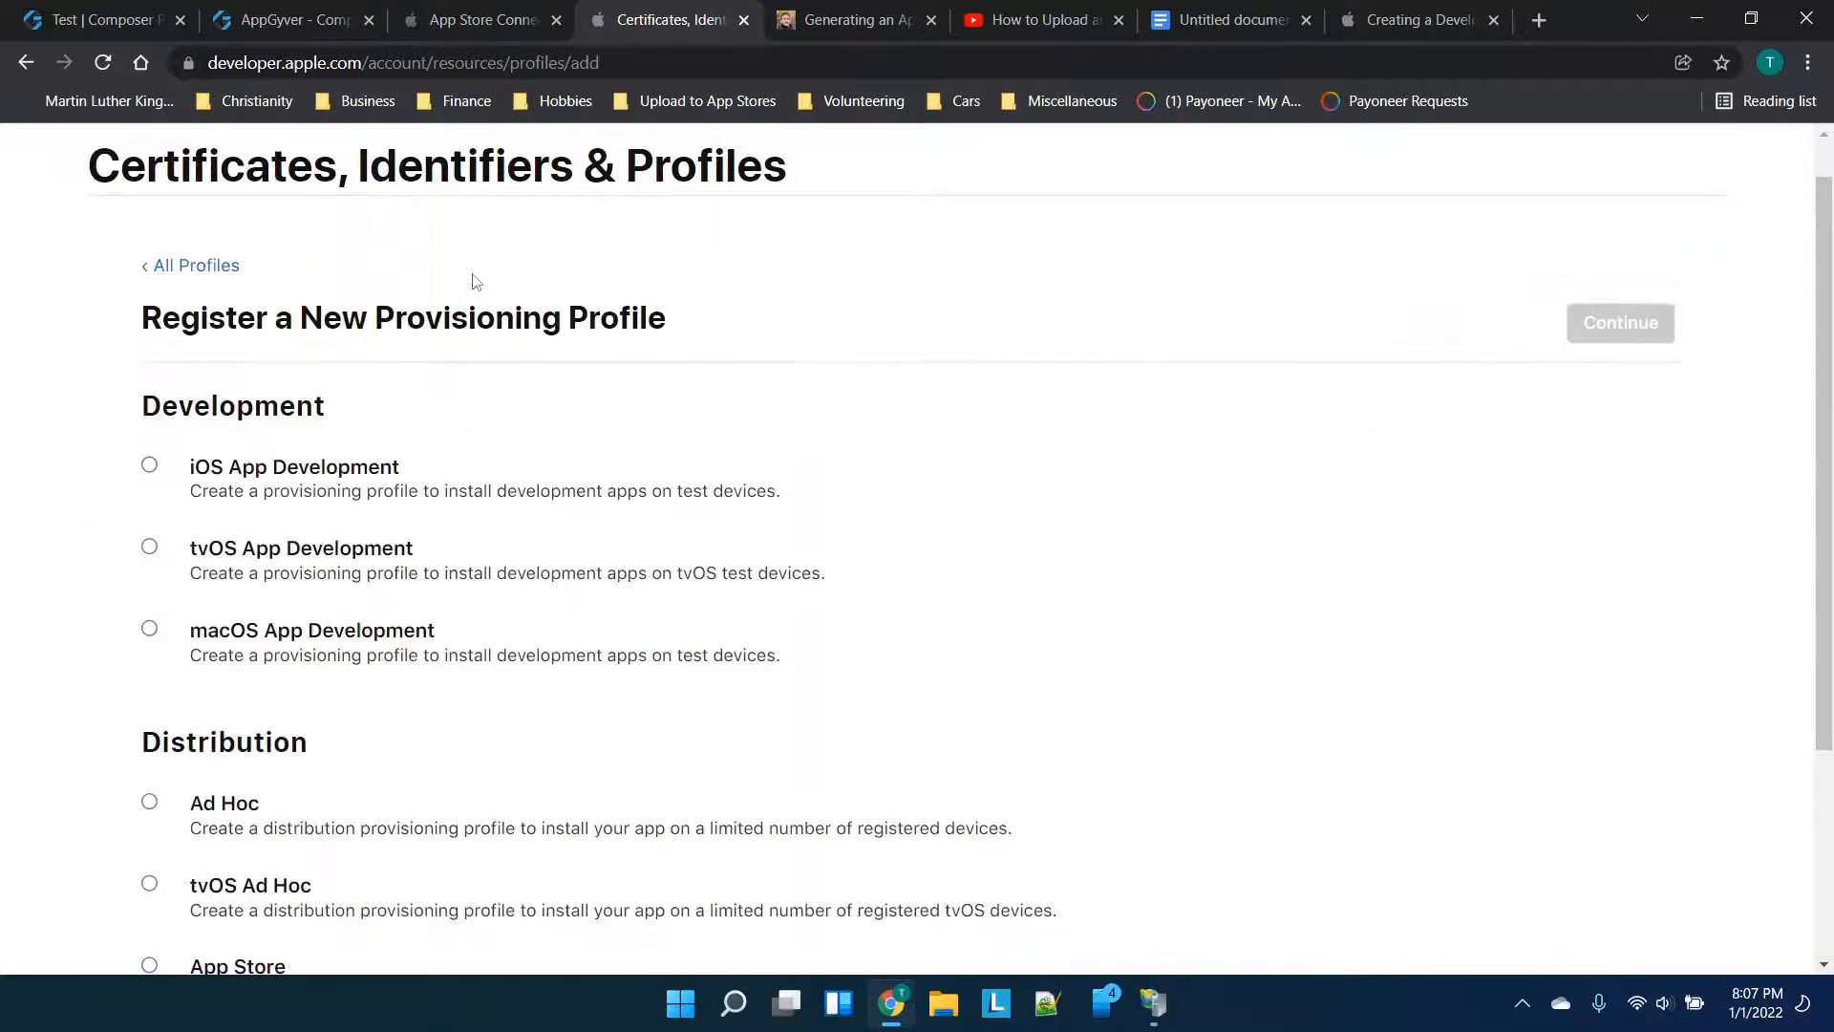
scroll(481, 422, "down", 5)
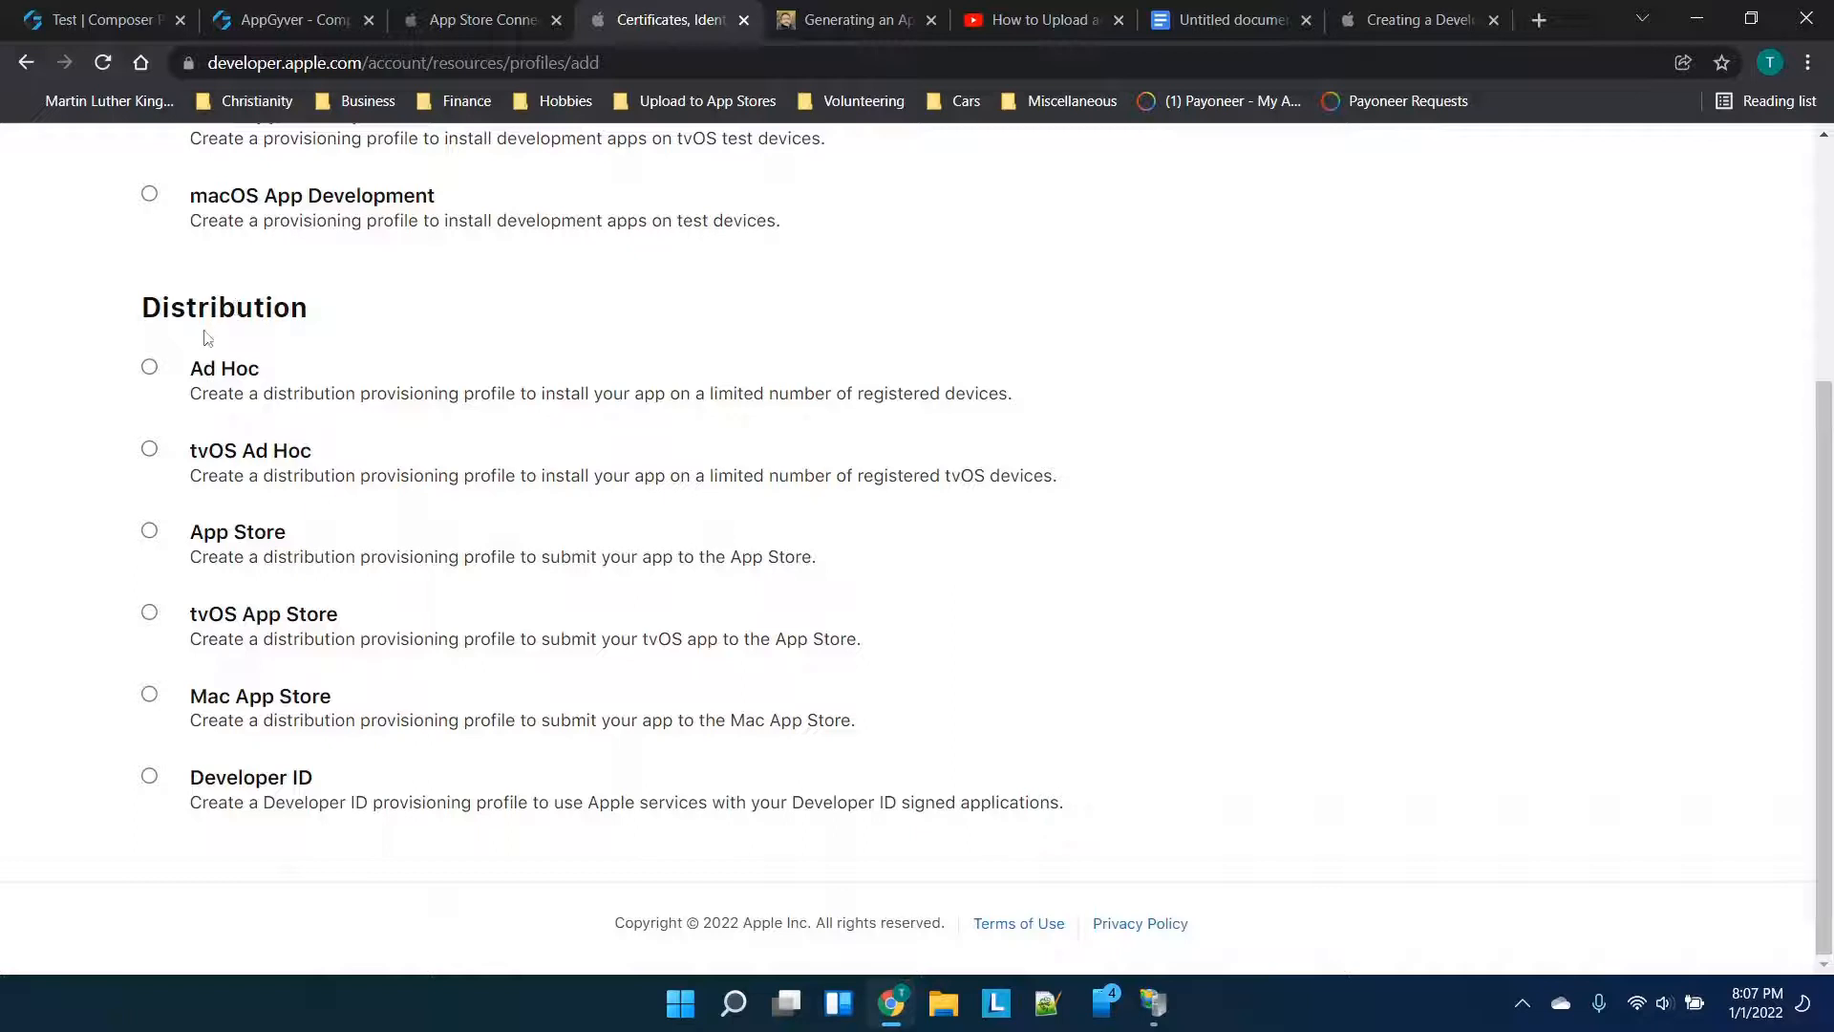
left_click(254, 539)
scroll(611, 532, "up", 3)
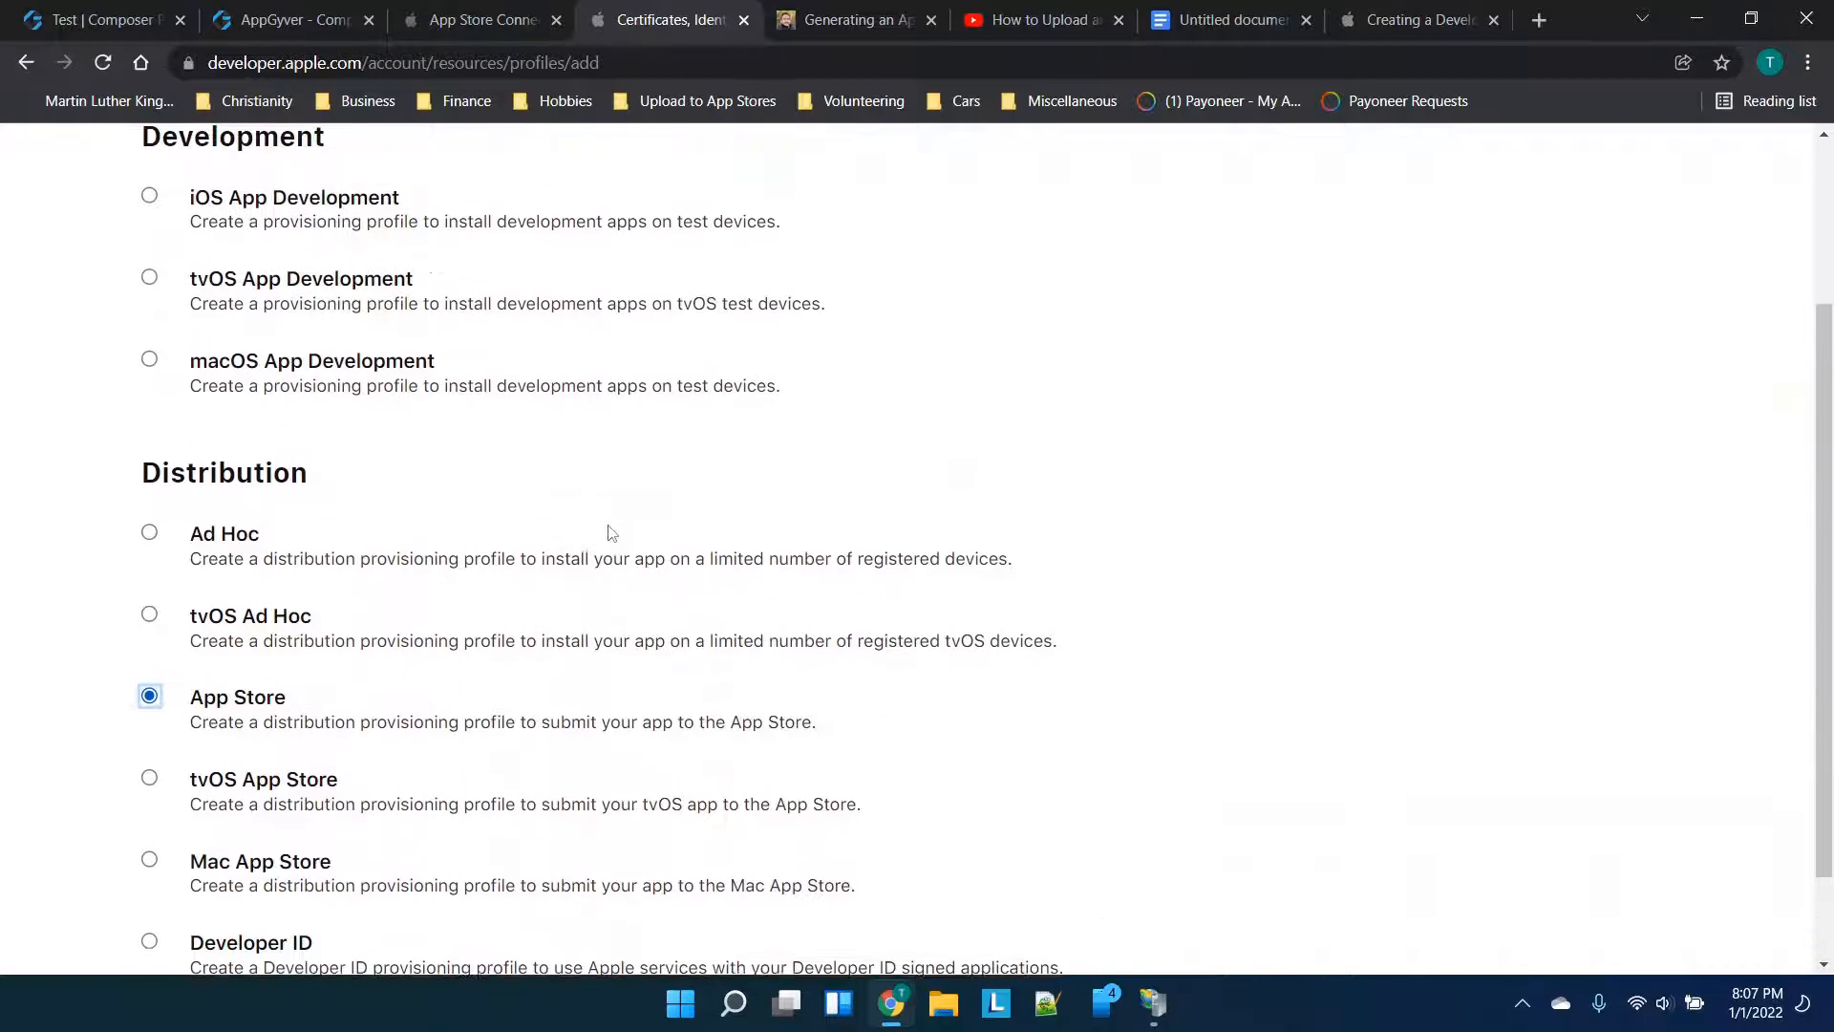
scroll(611, 532, "down", 3)
scroll(612, 532, "up", 3)
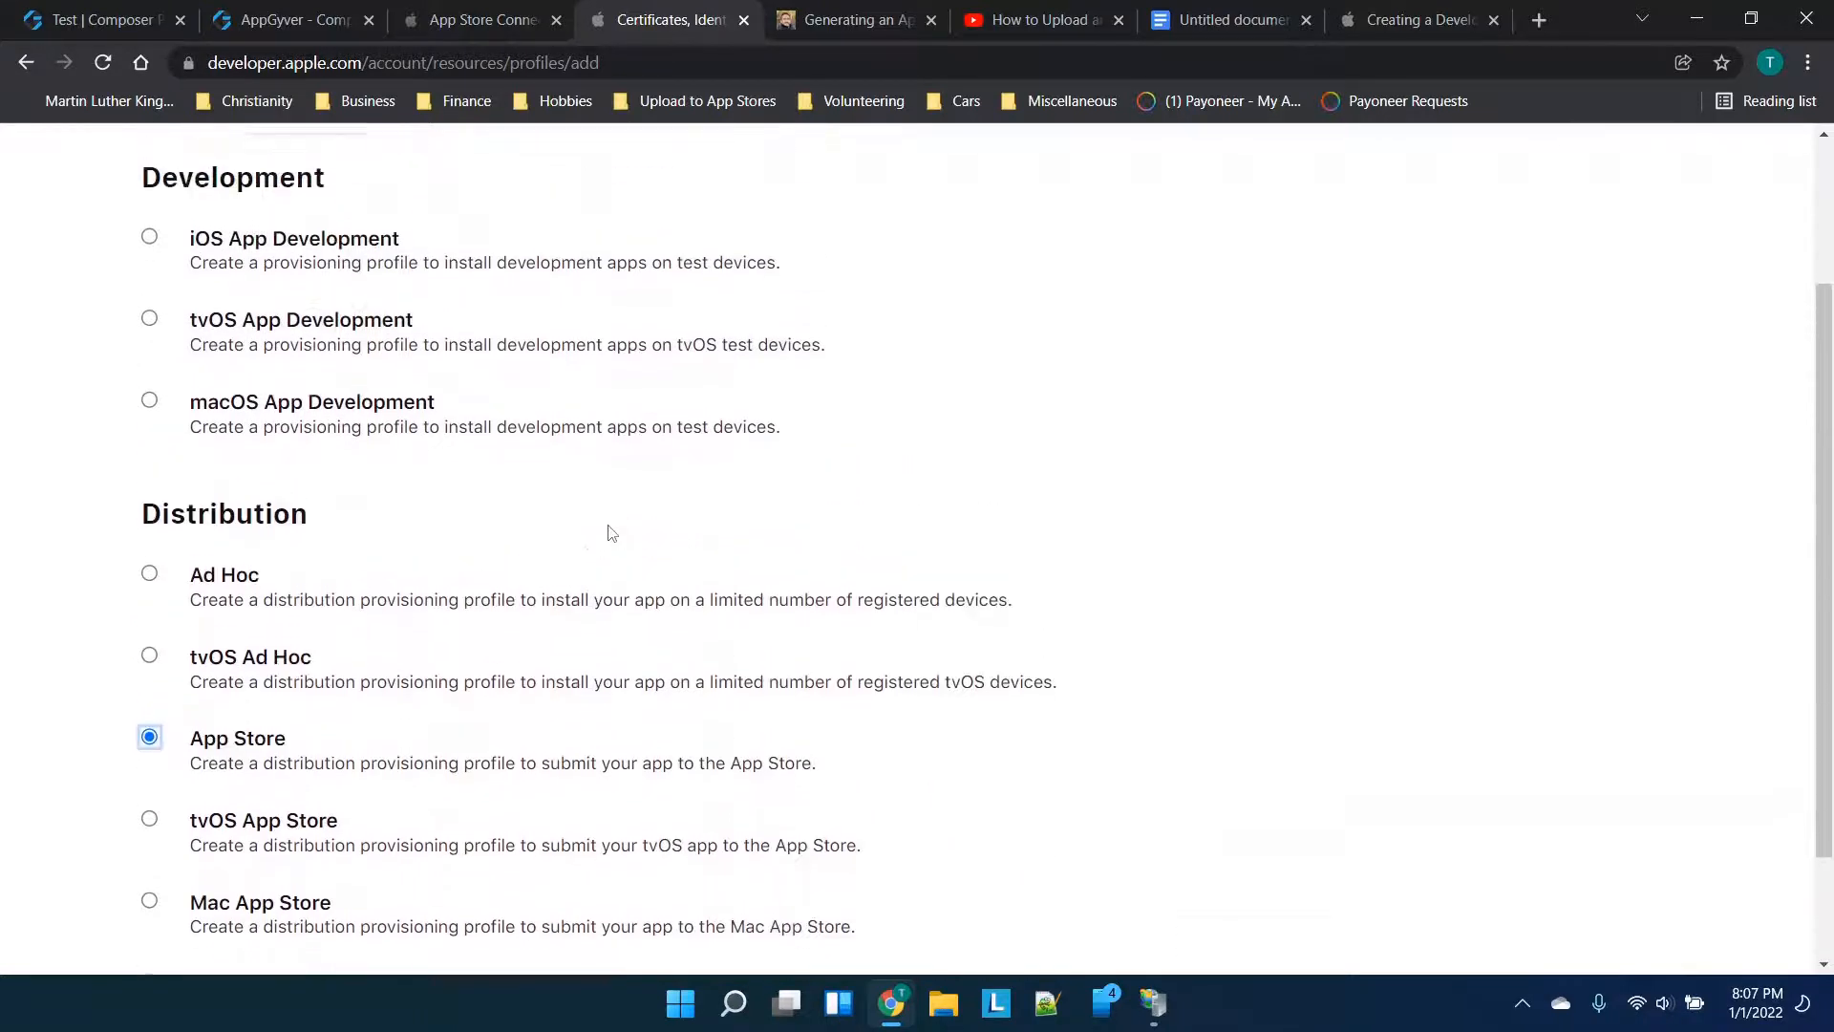
left_click(1621, 143)
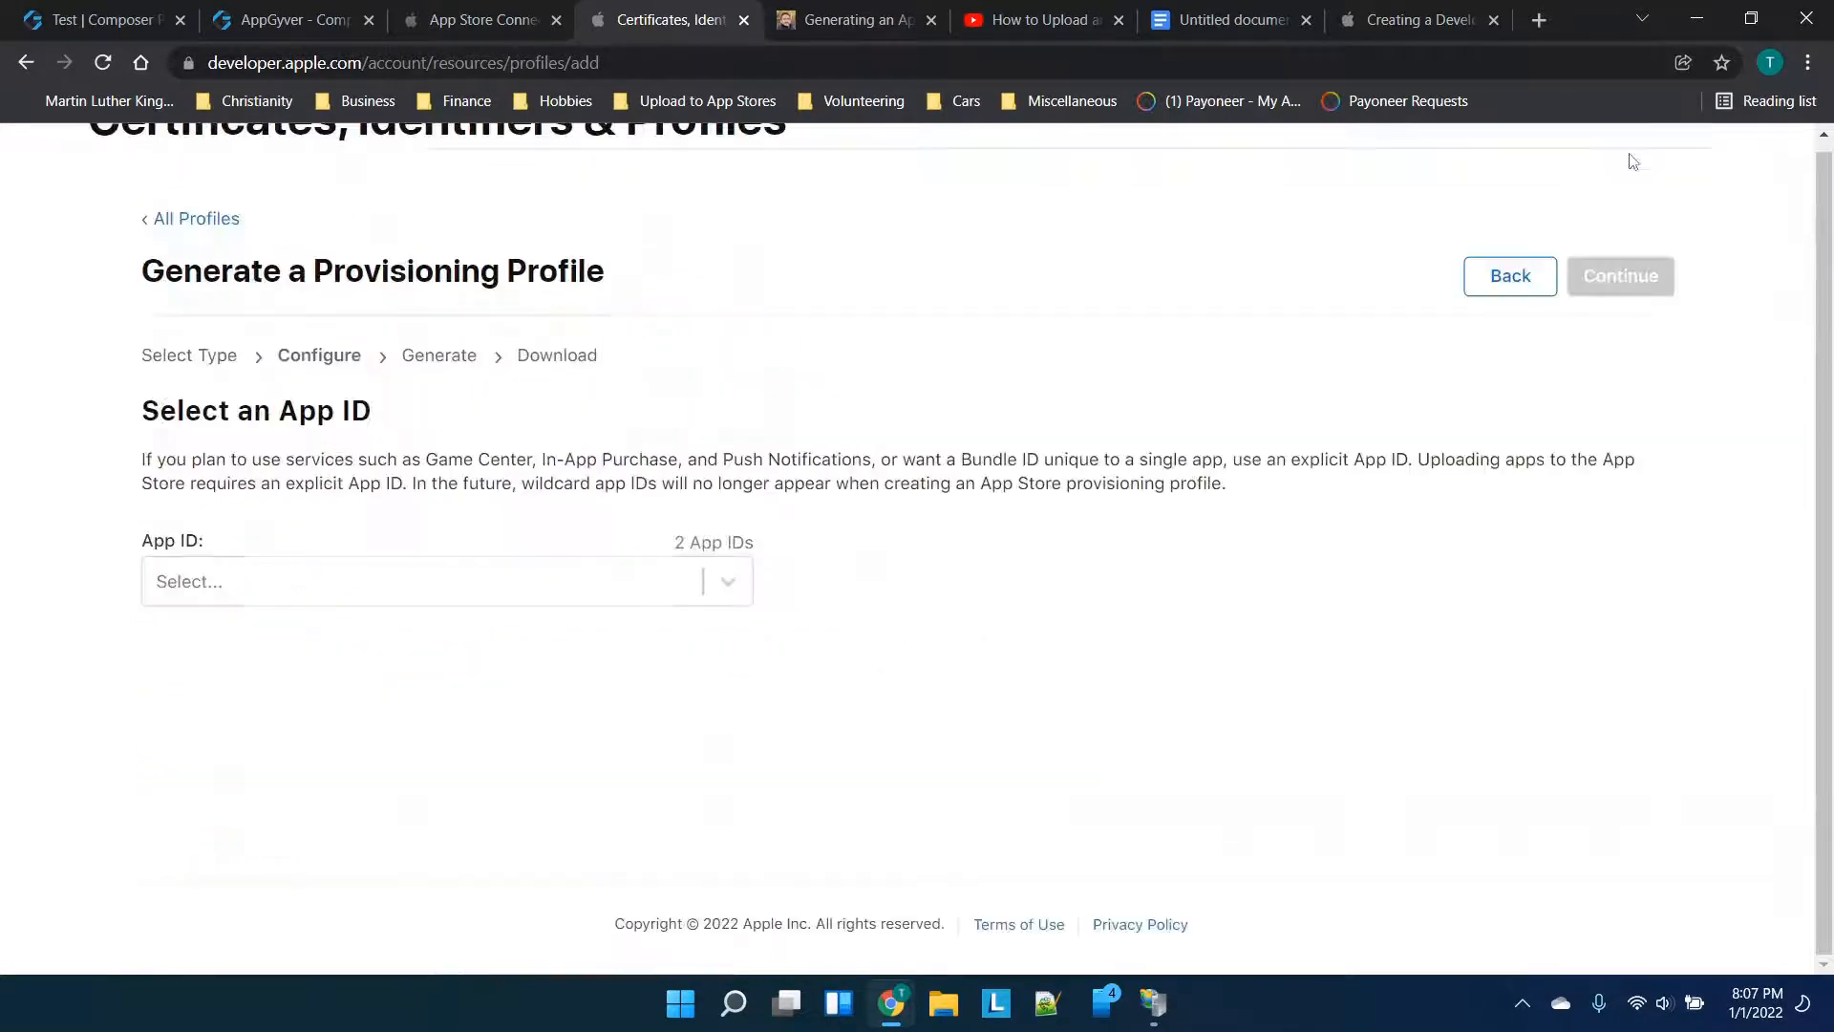
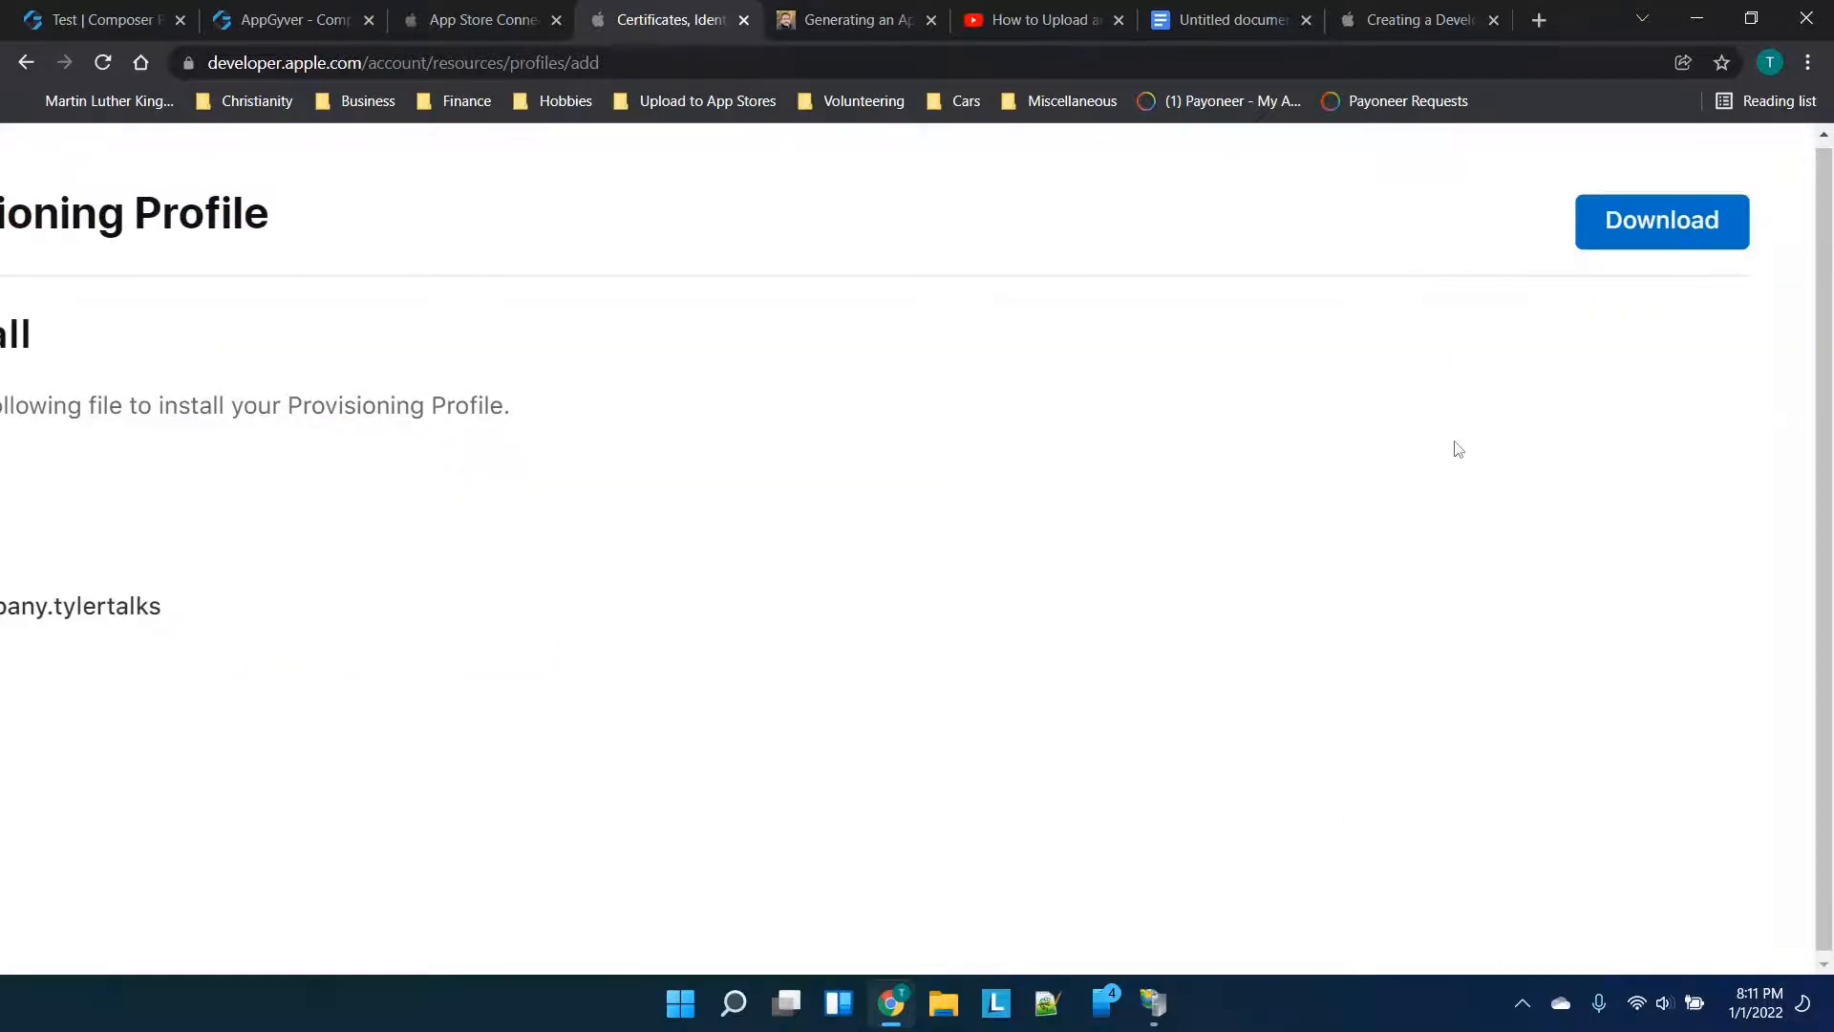
Download the new profile as test_app.mobileprovision and begin choosing a profile file in AppGyver
left_click(1658, 237)
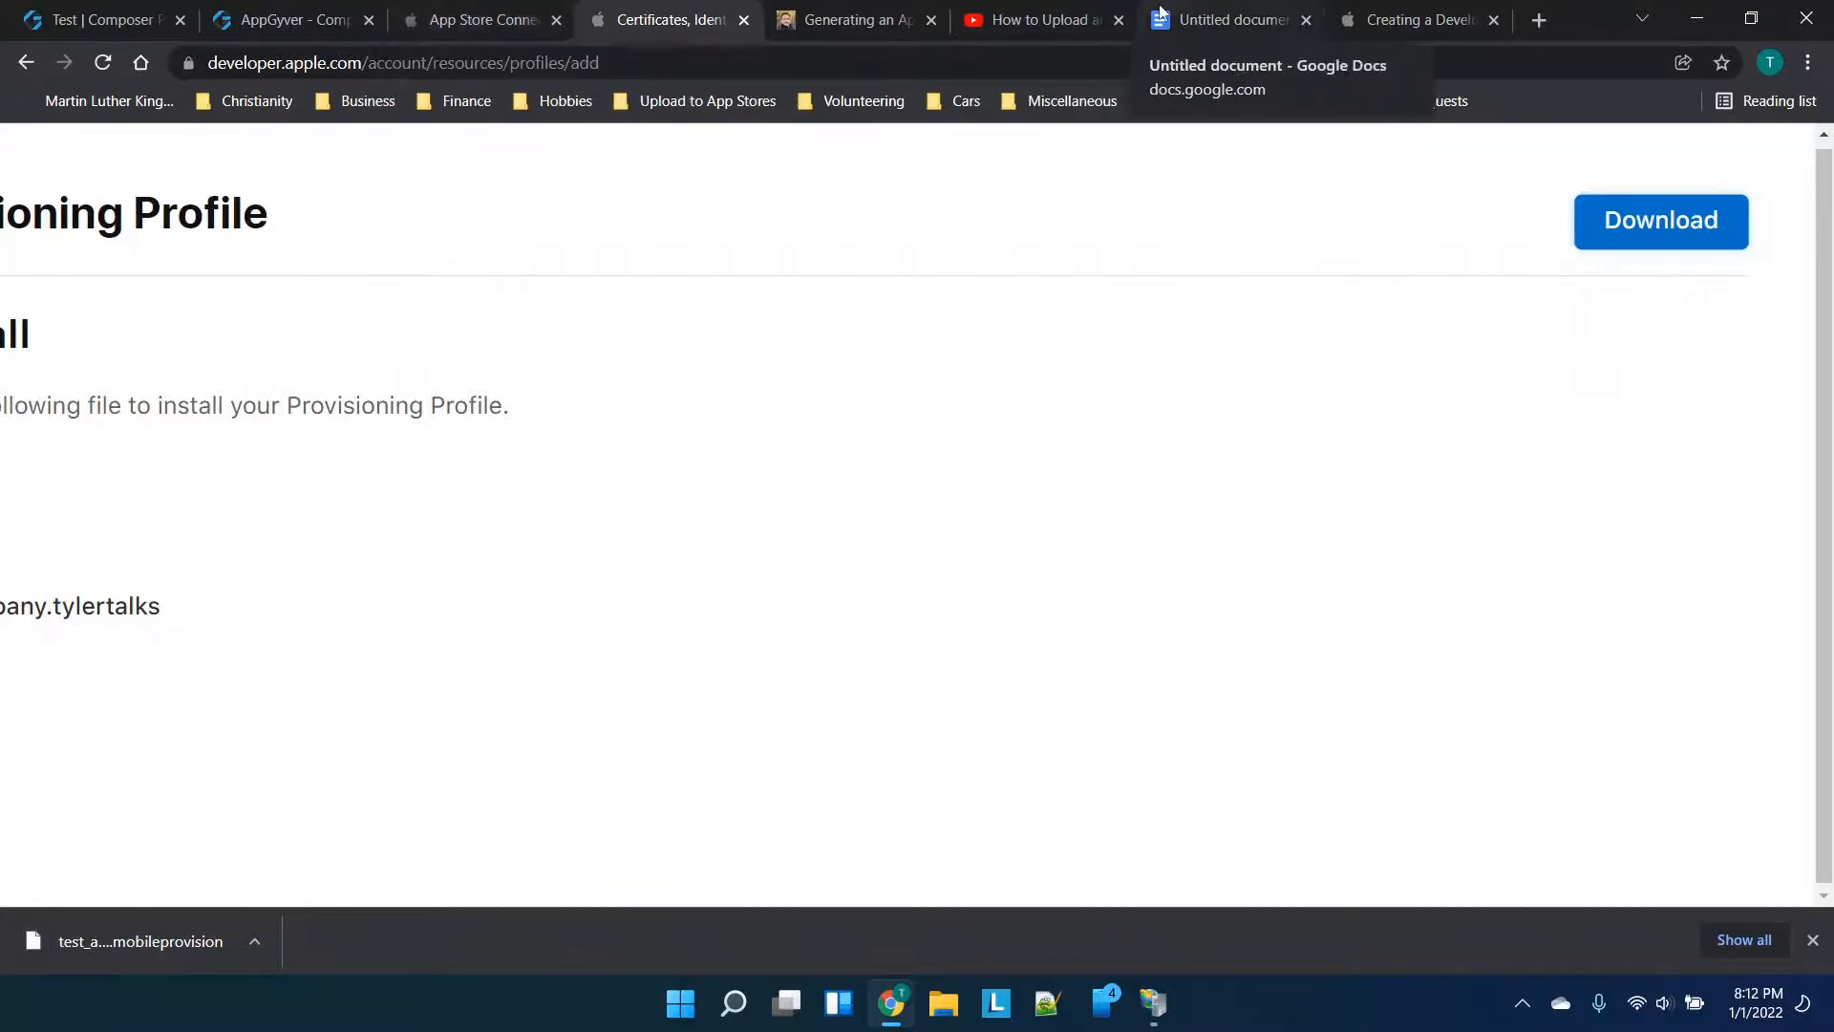
left_click(1507, 1001)
left_click(1506, 1001)
left_click(1373, 814)
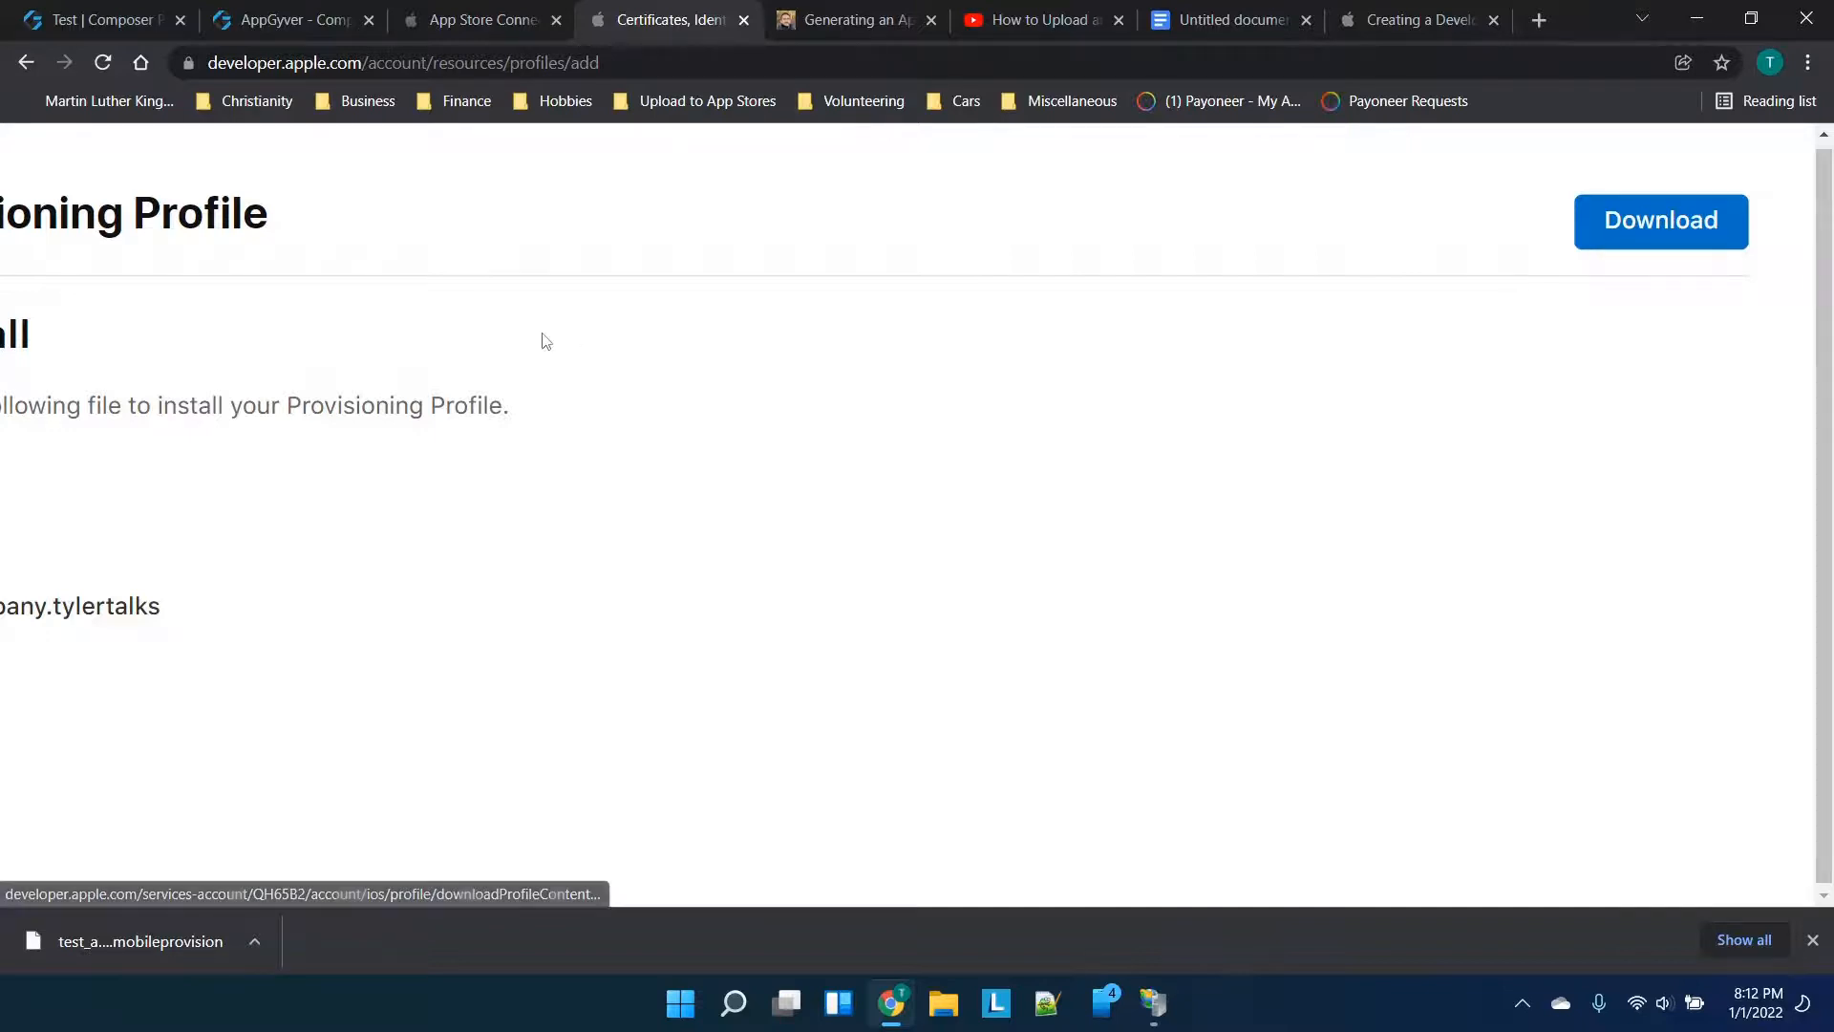
left_click(327, 13)
left_click(148, 633)
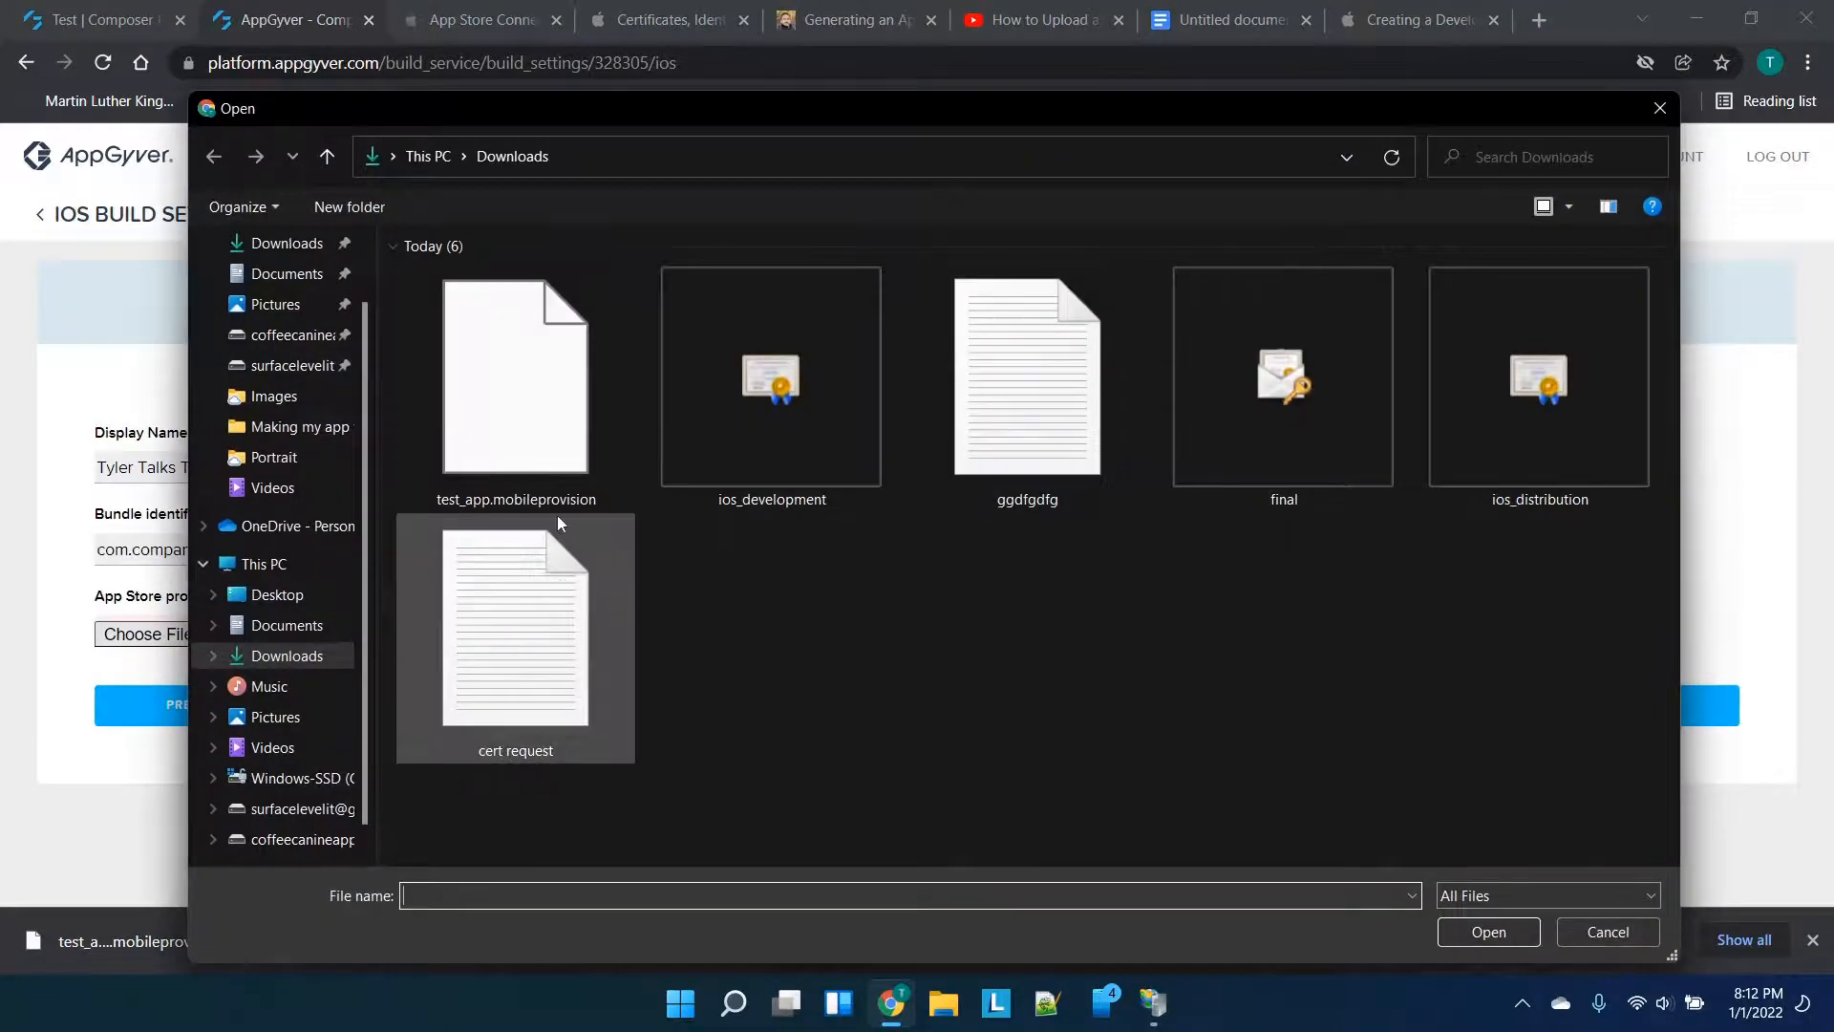
Attach test_app.mobileprovision to the iOS bundle settings and save them
double_click(554, 462)
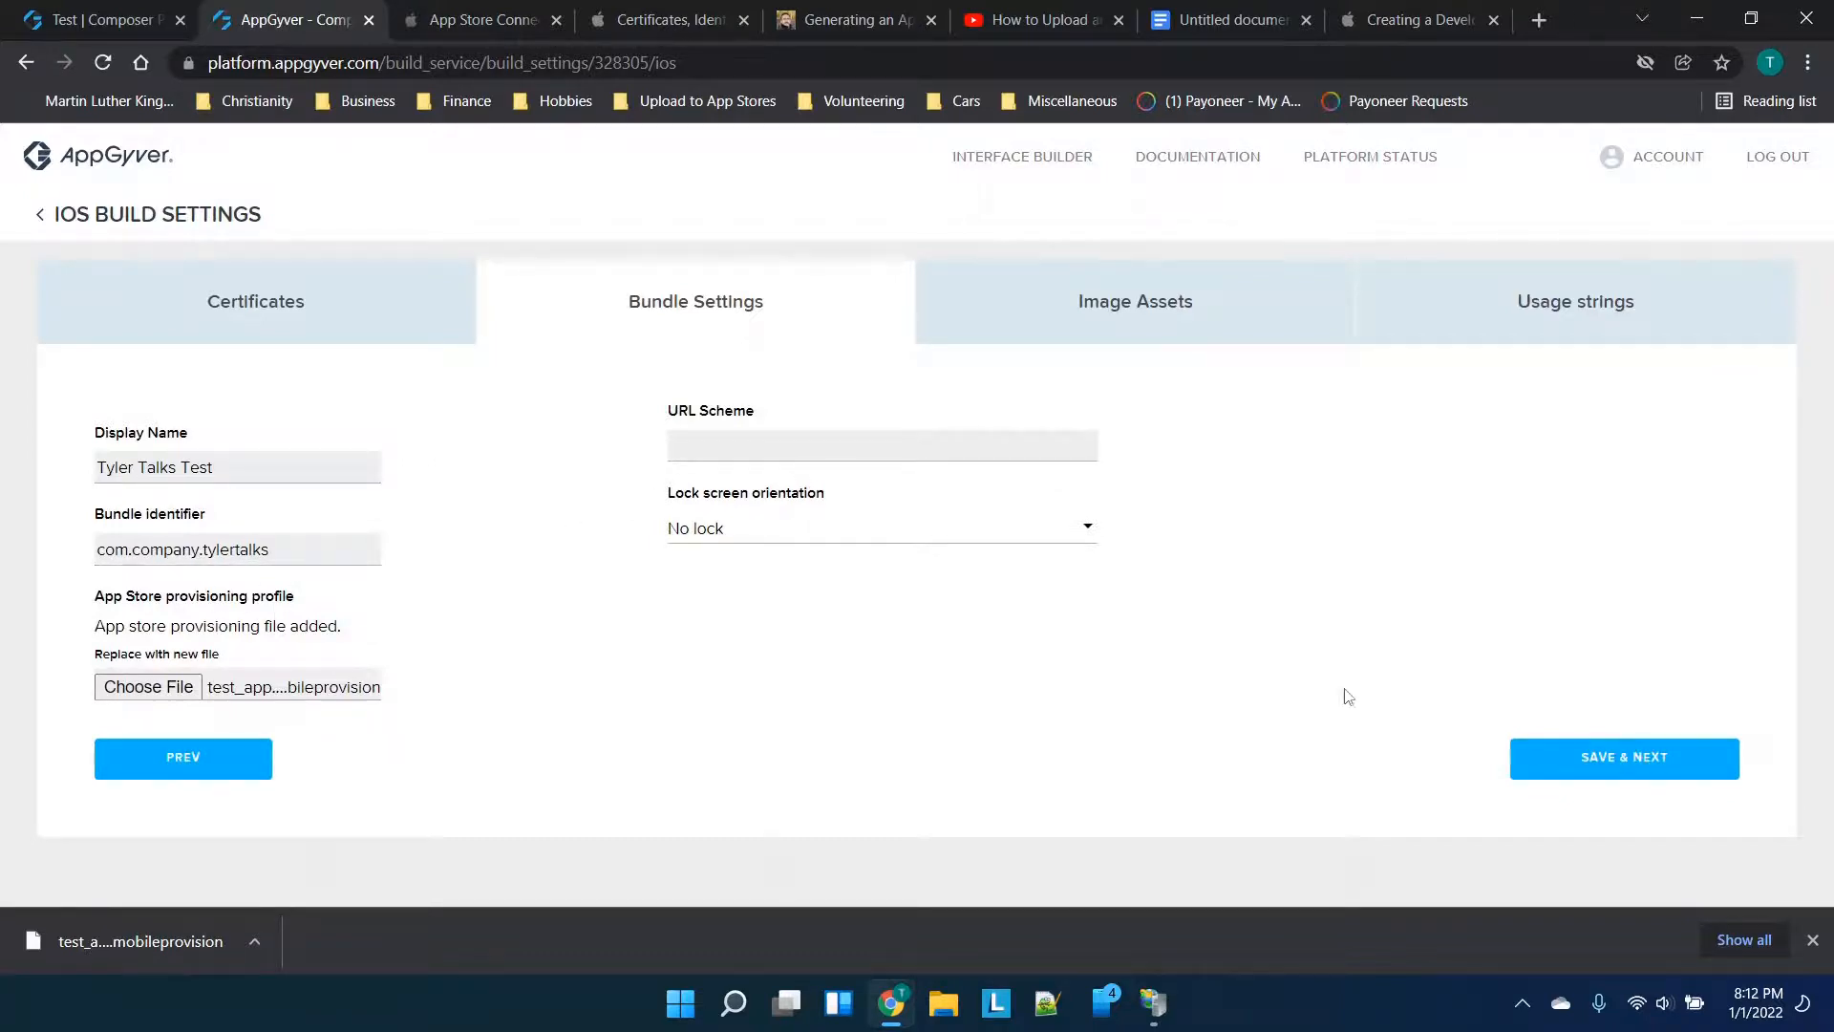
left_click(1614, 764)
scroll(816, 511, "down", 3)
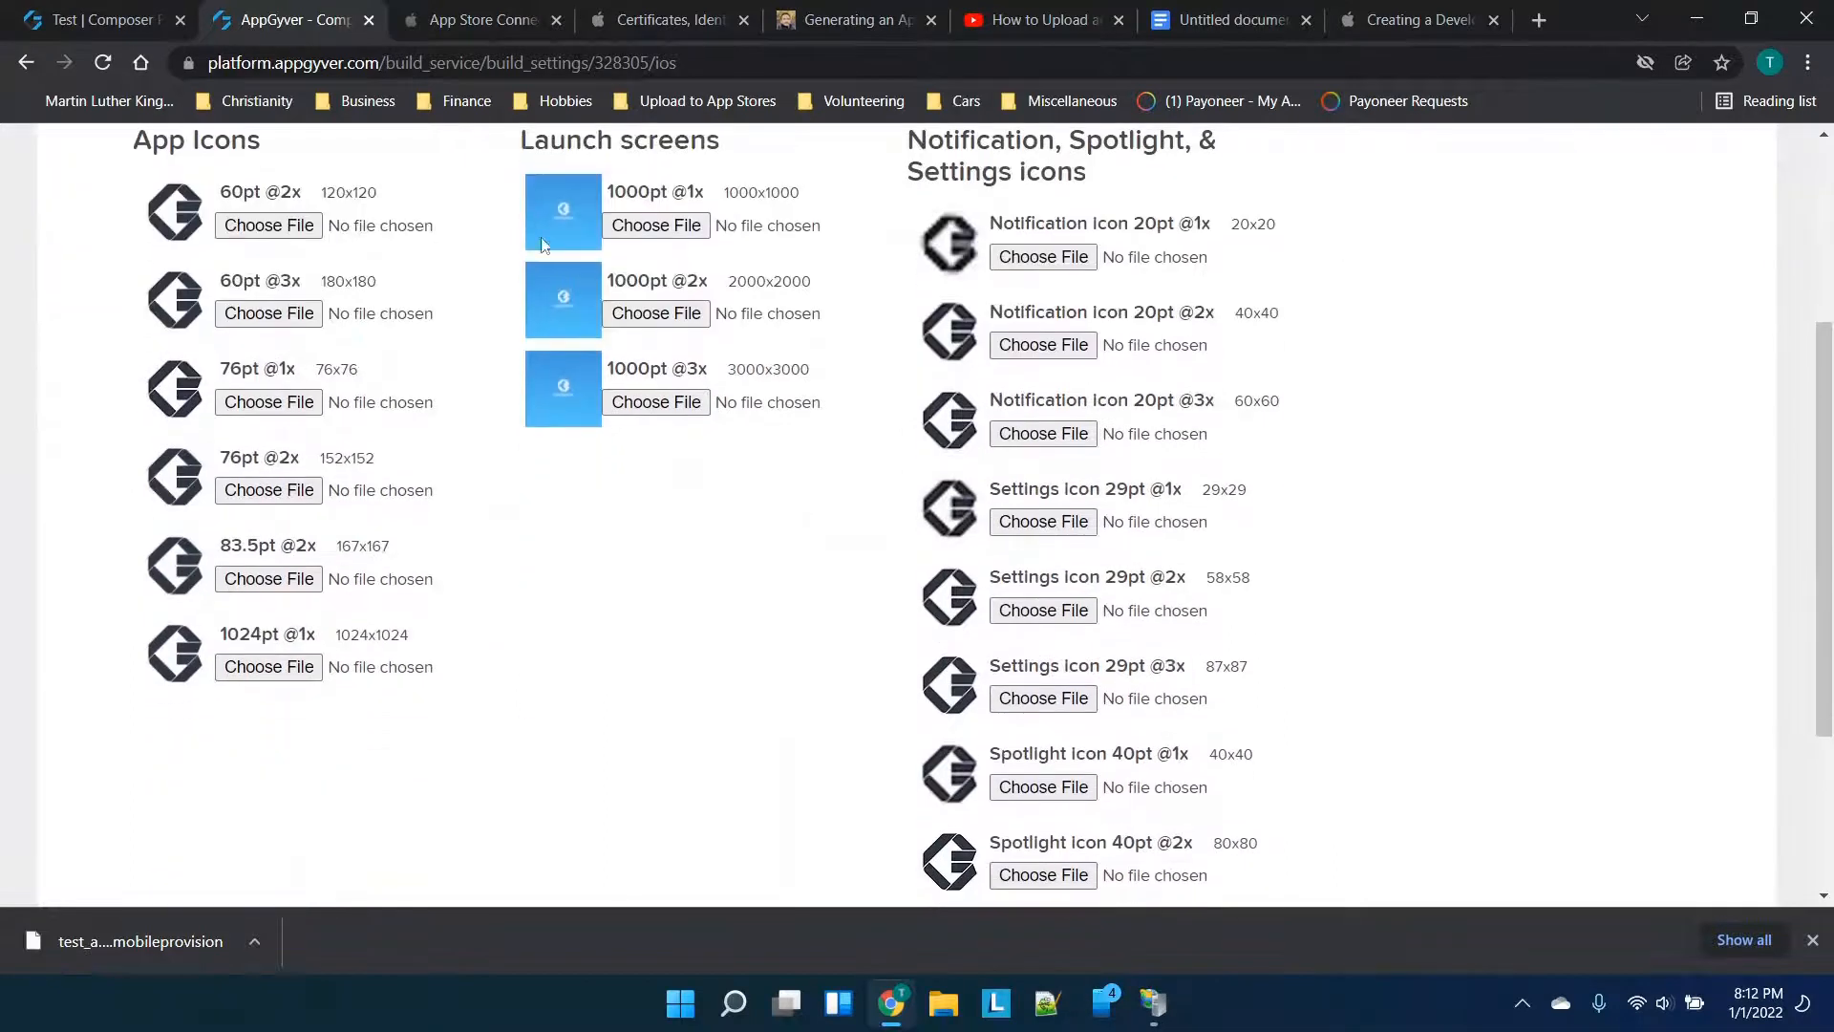
scroll(448, 234, "up", 1)
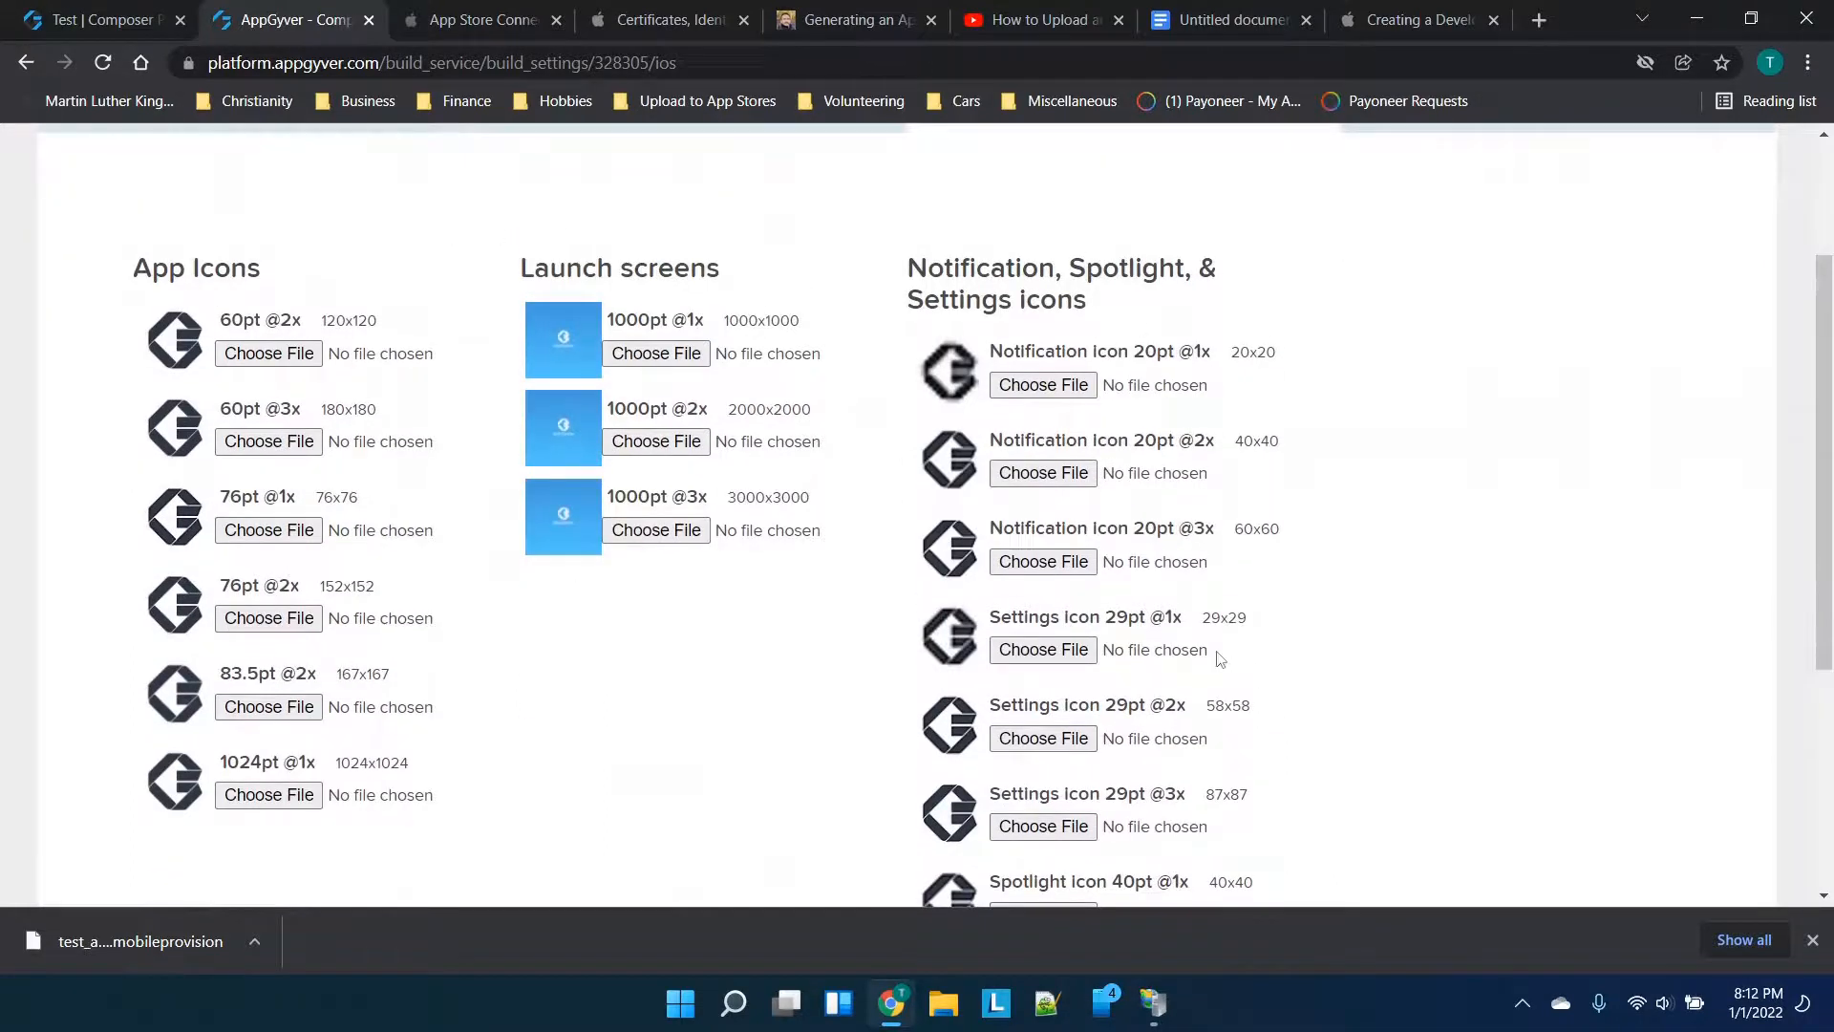
scroll(1131, 320, "down", 1)
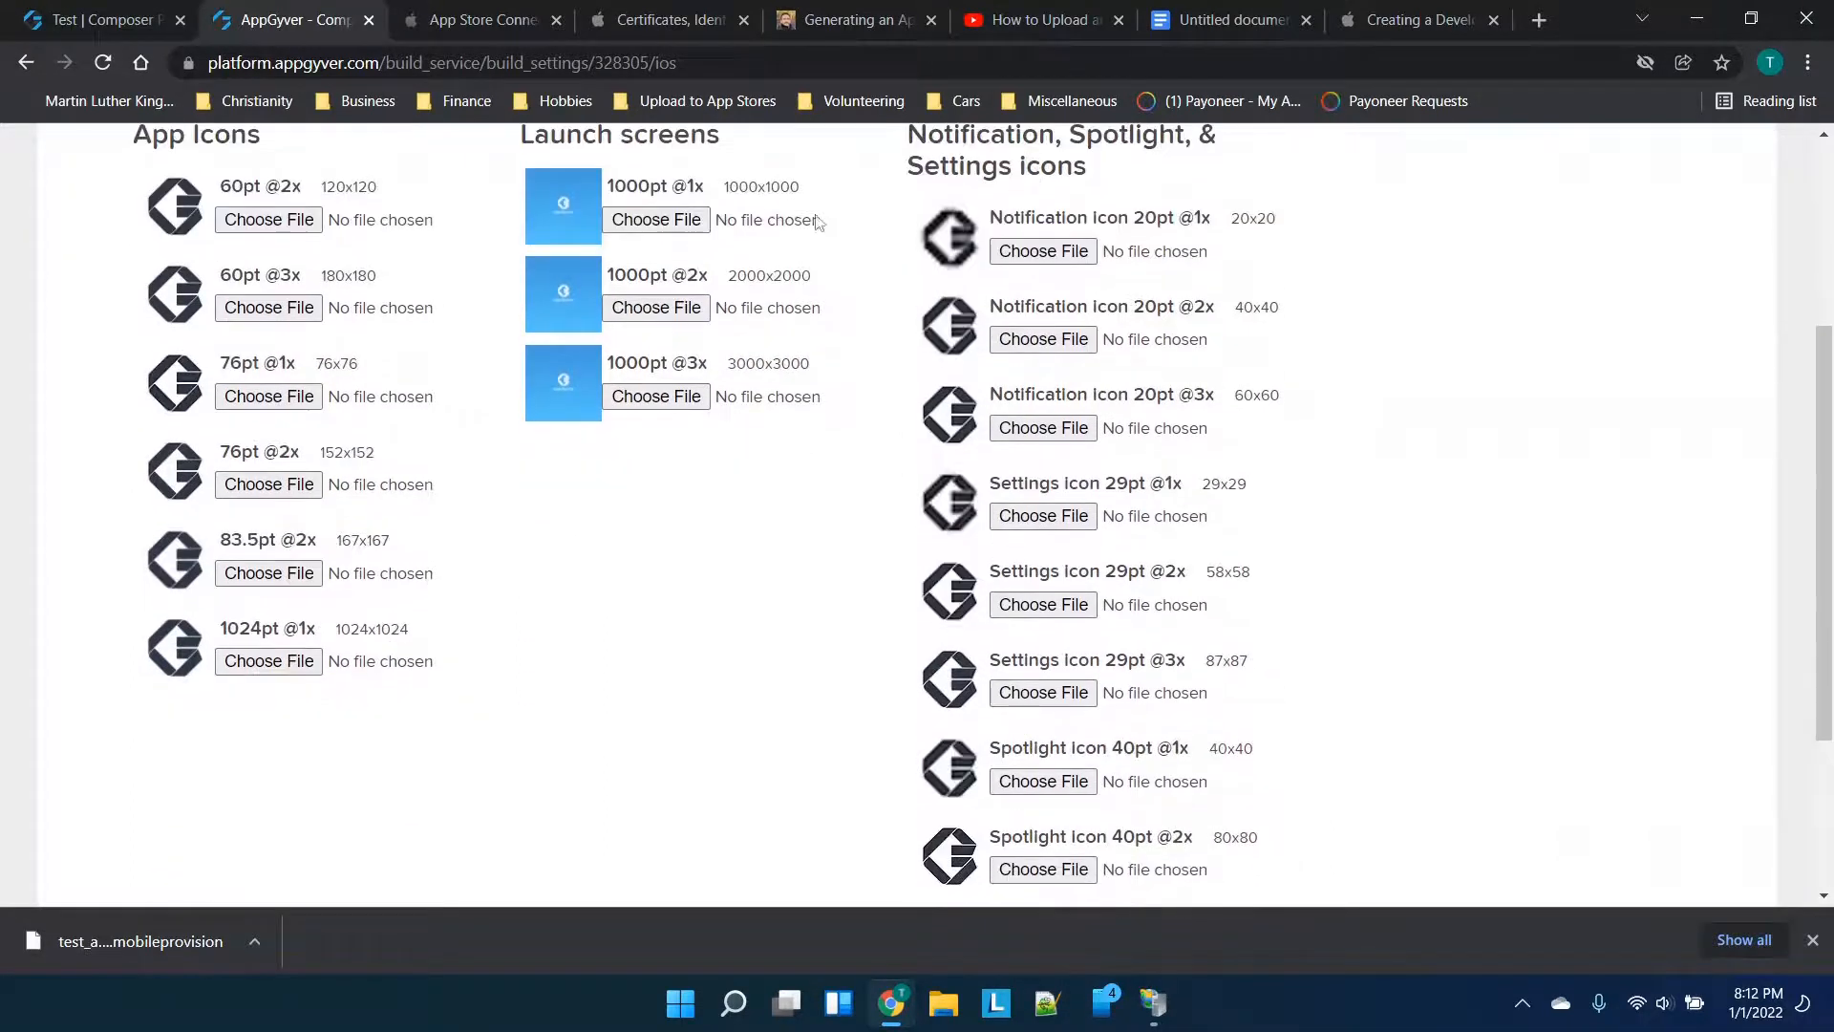
scroll(657, 432, "up", 3)
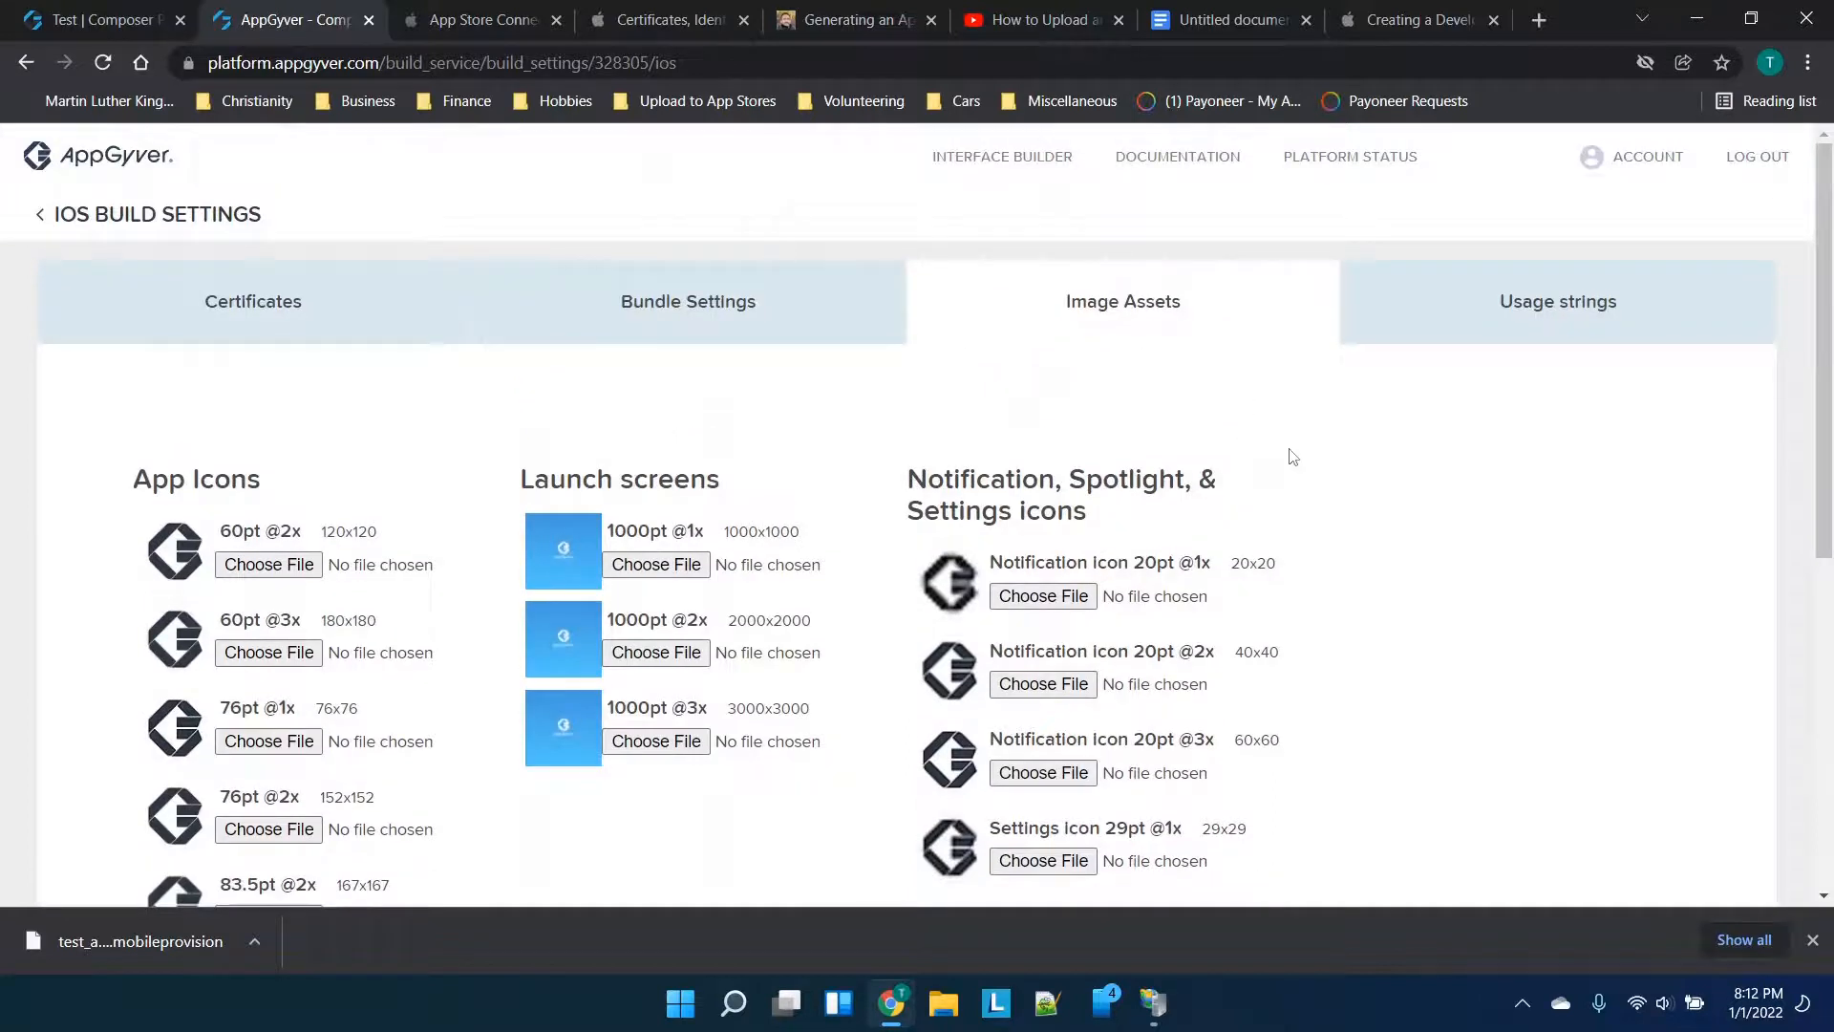
scroll(1291, 457, "down", 6)
Save the Image Assets and Usage strings pages to finish the iOS settings
left_click(1663, 812)
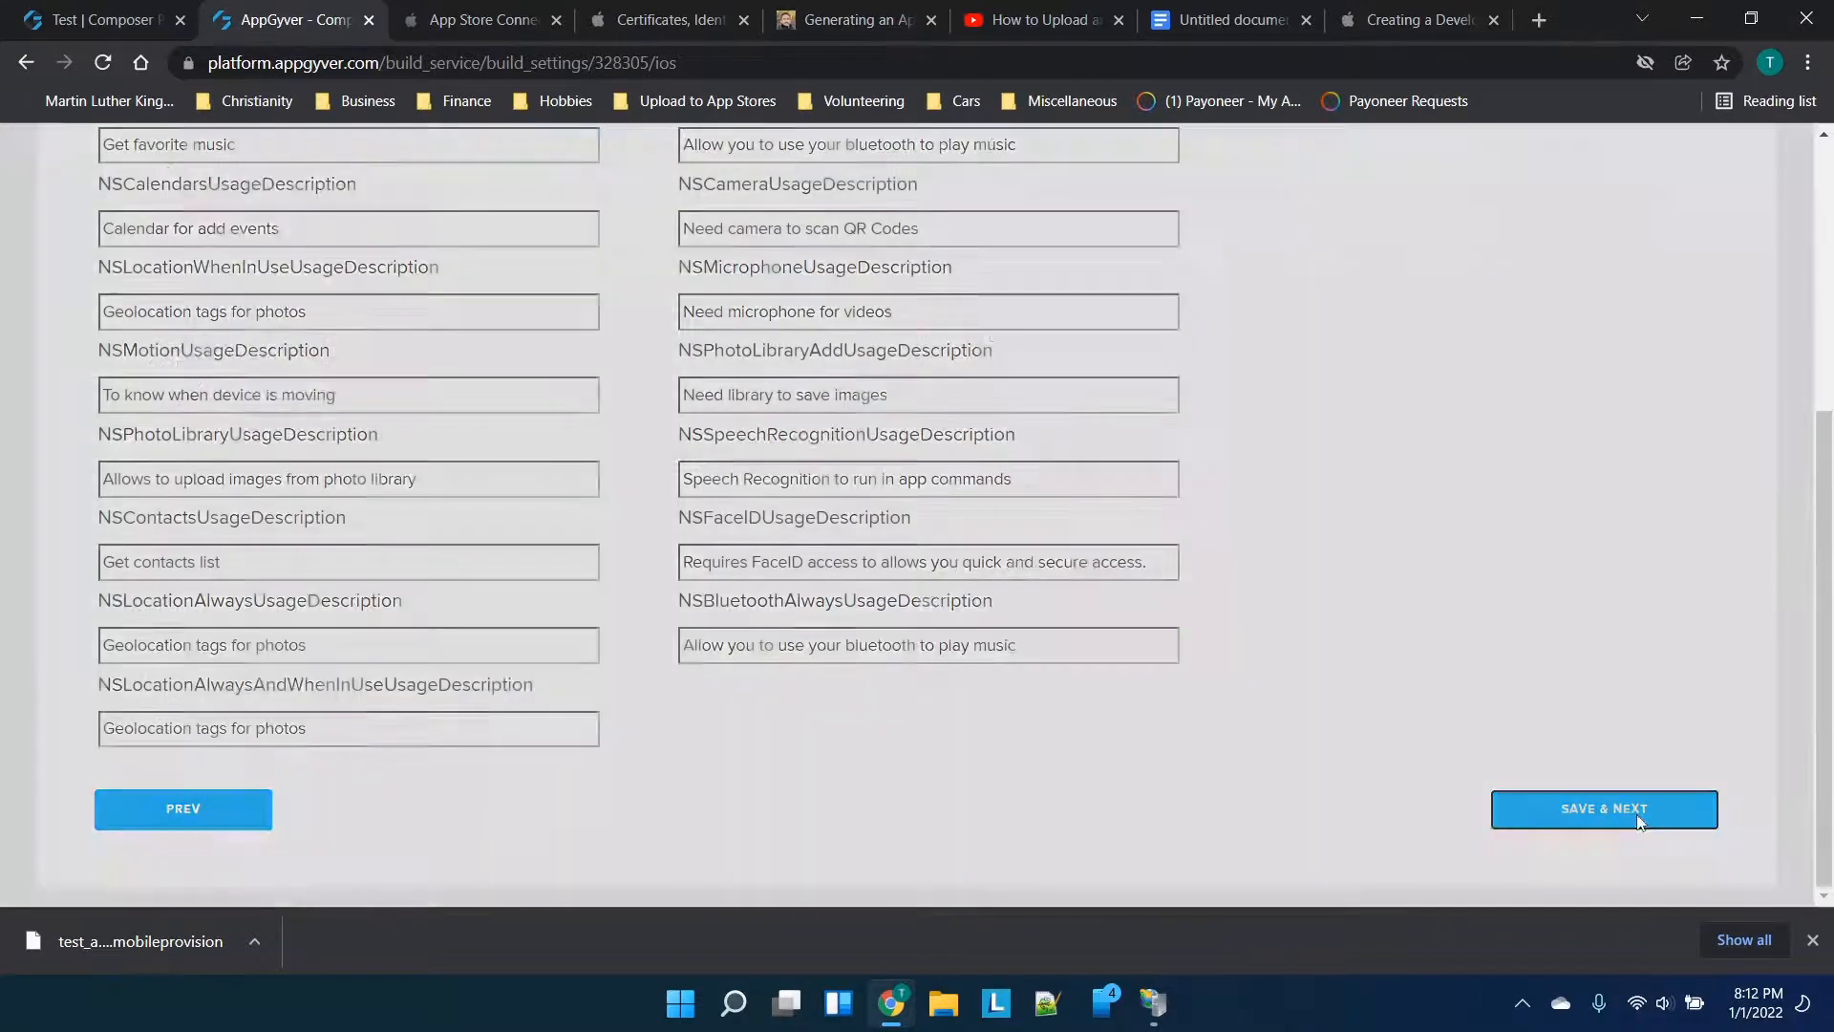
scroll(1170, 636, "up", 3)
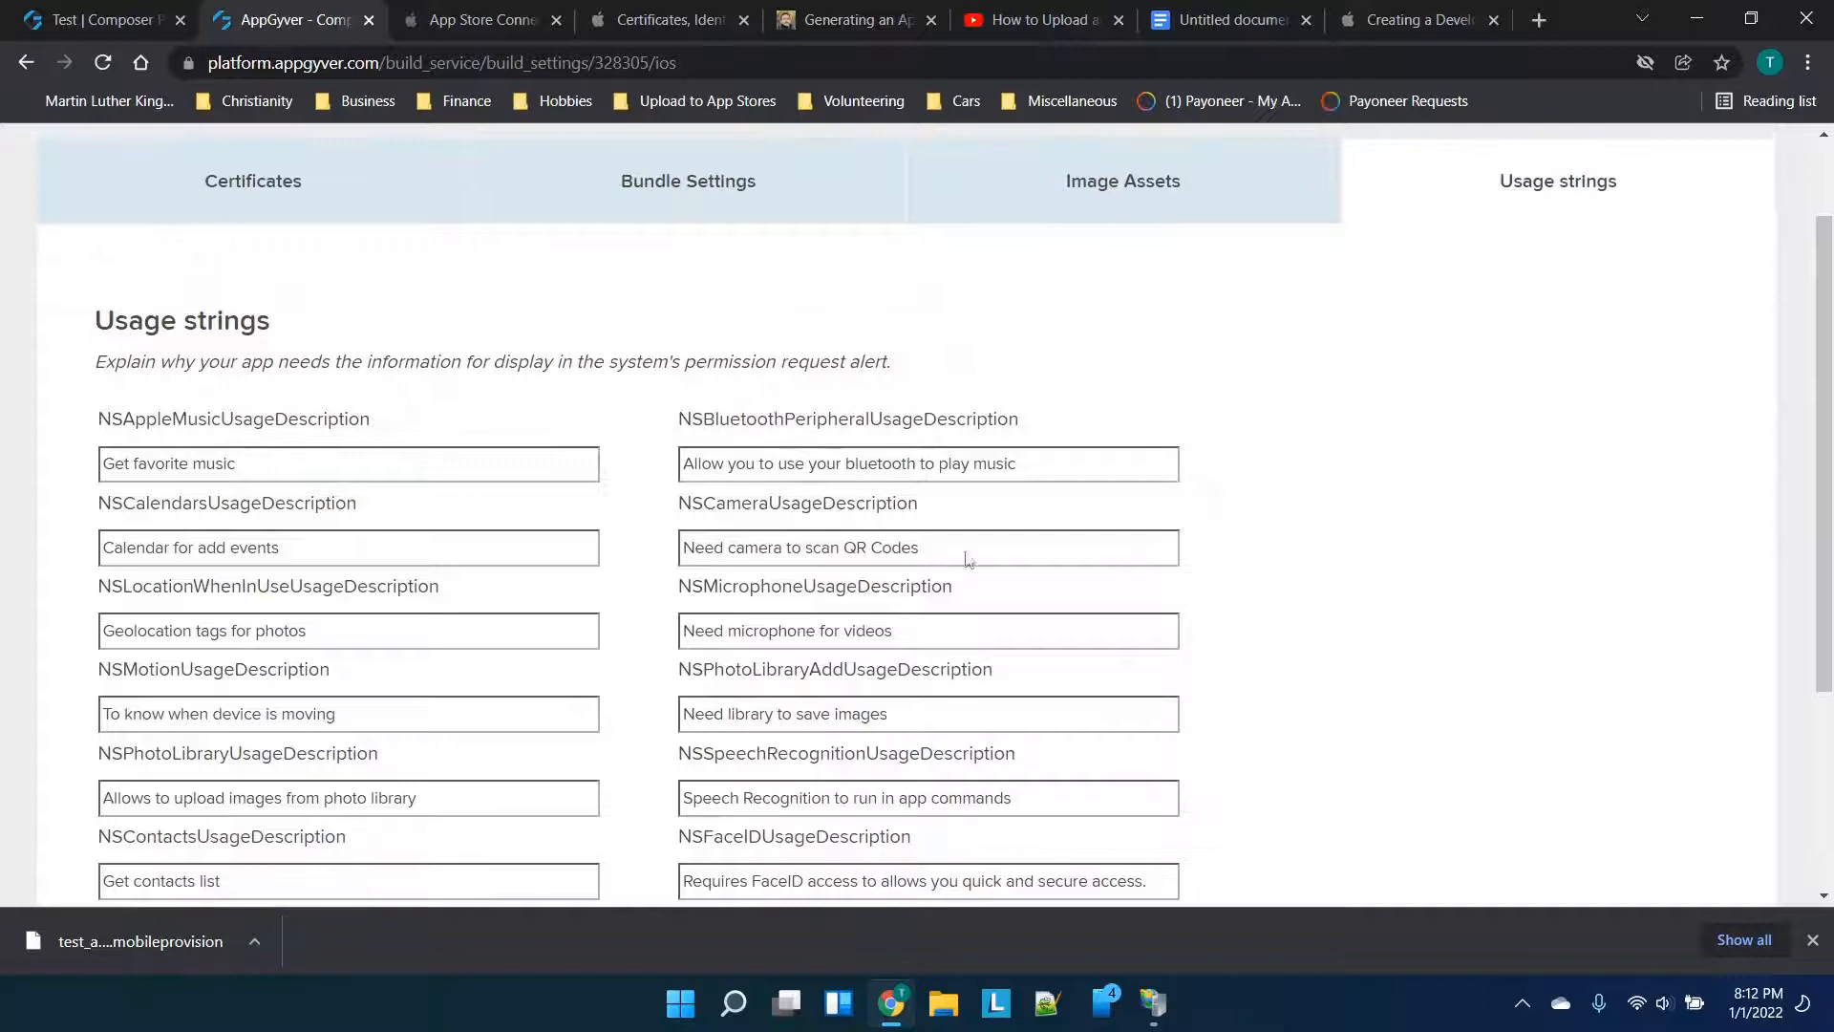
scroll(912, 422, "down", 4)
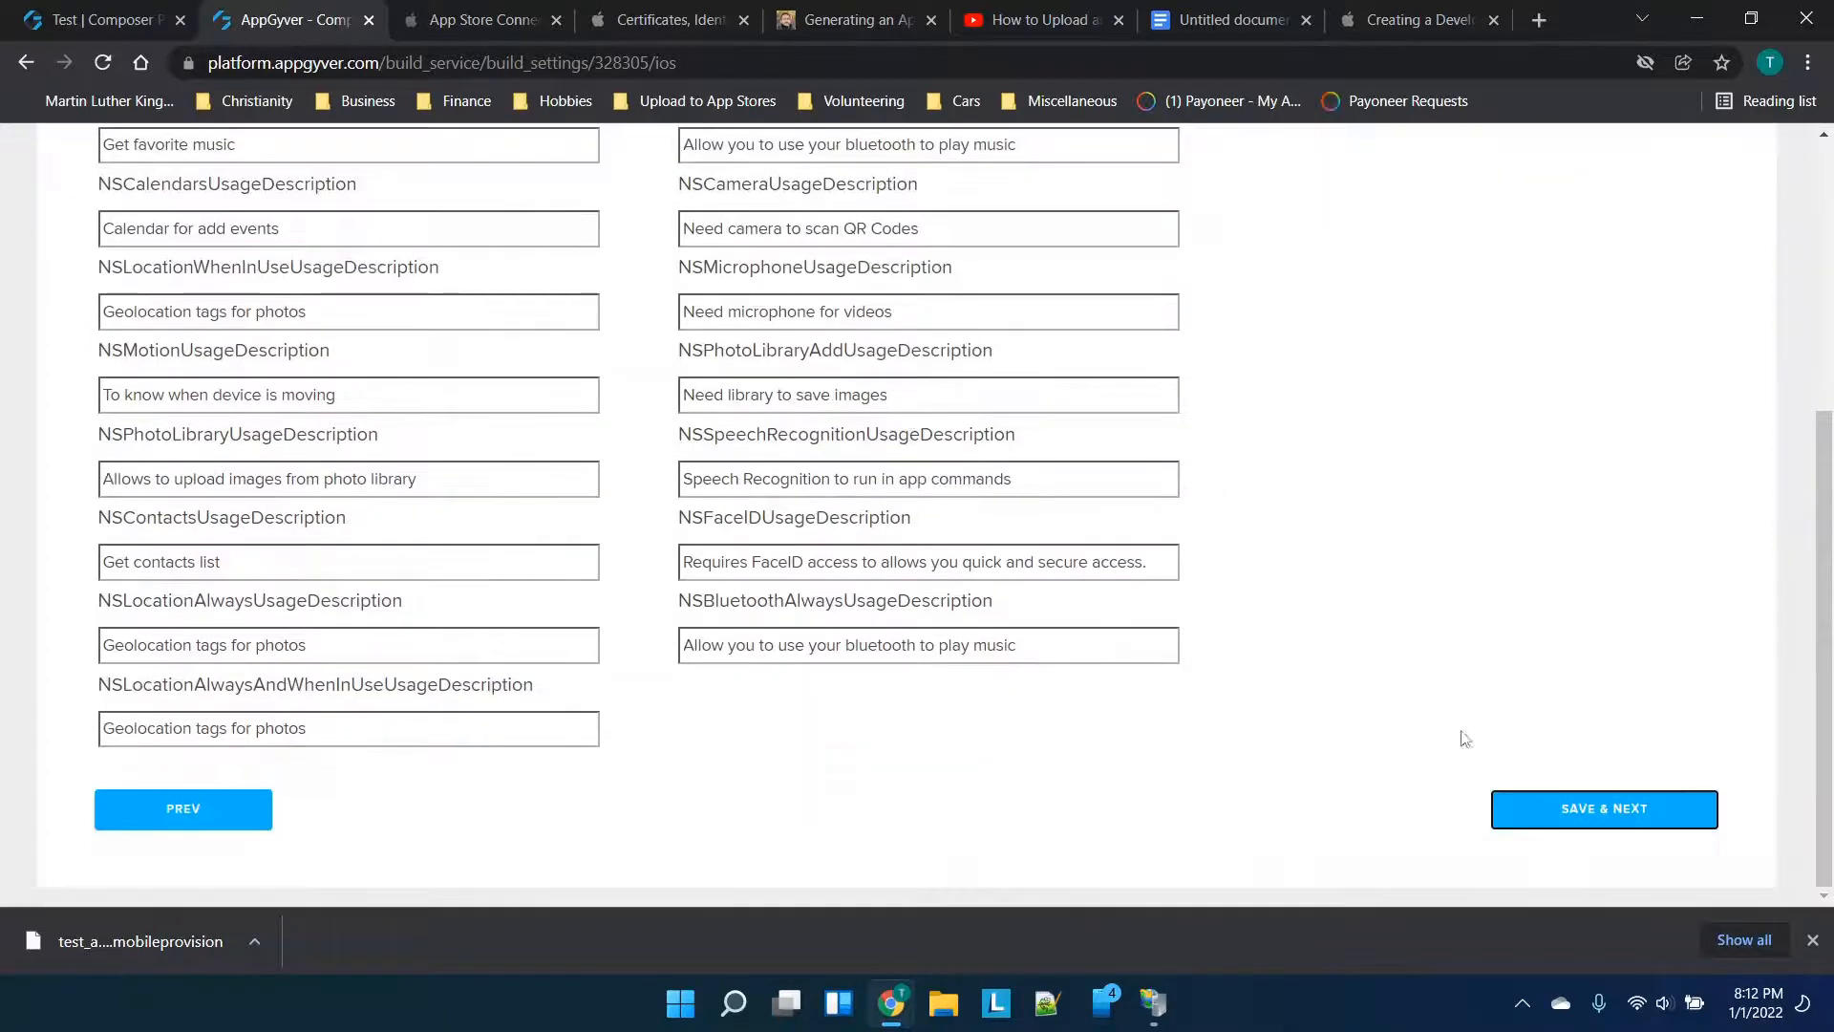
left_click(1582, 807)
scroll(1288, 613, "down", 3)
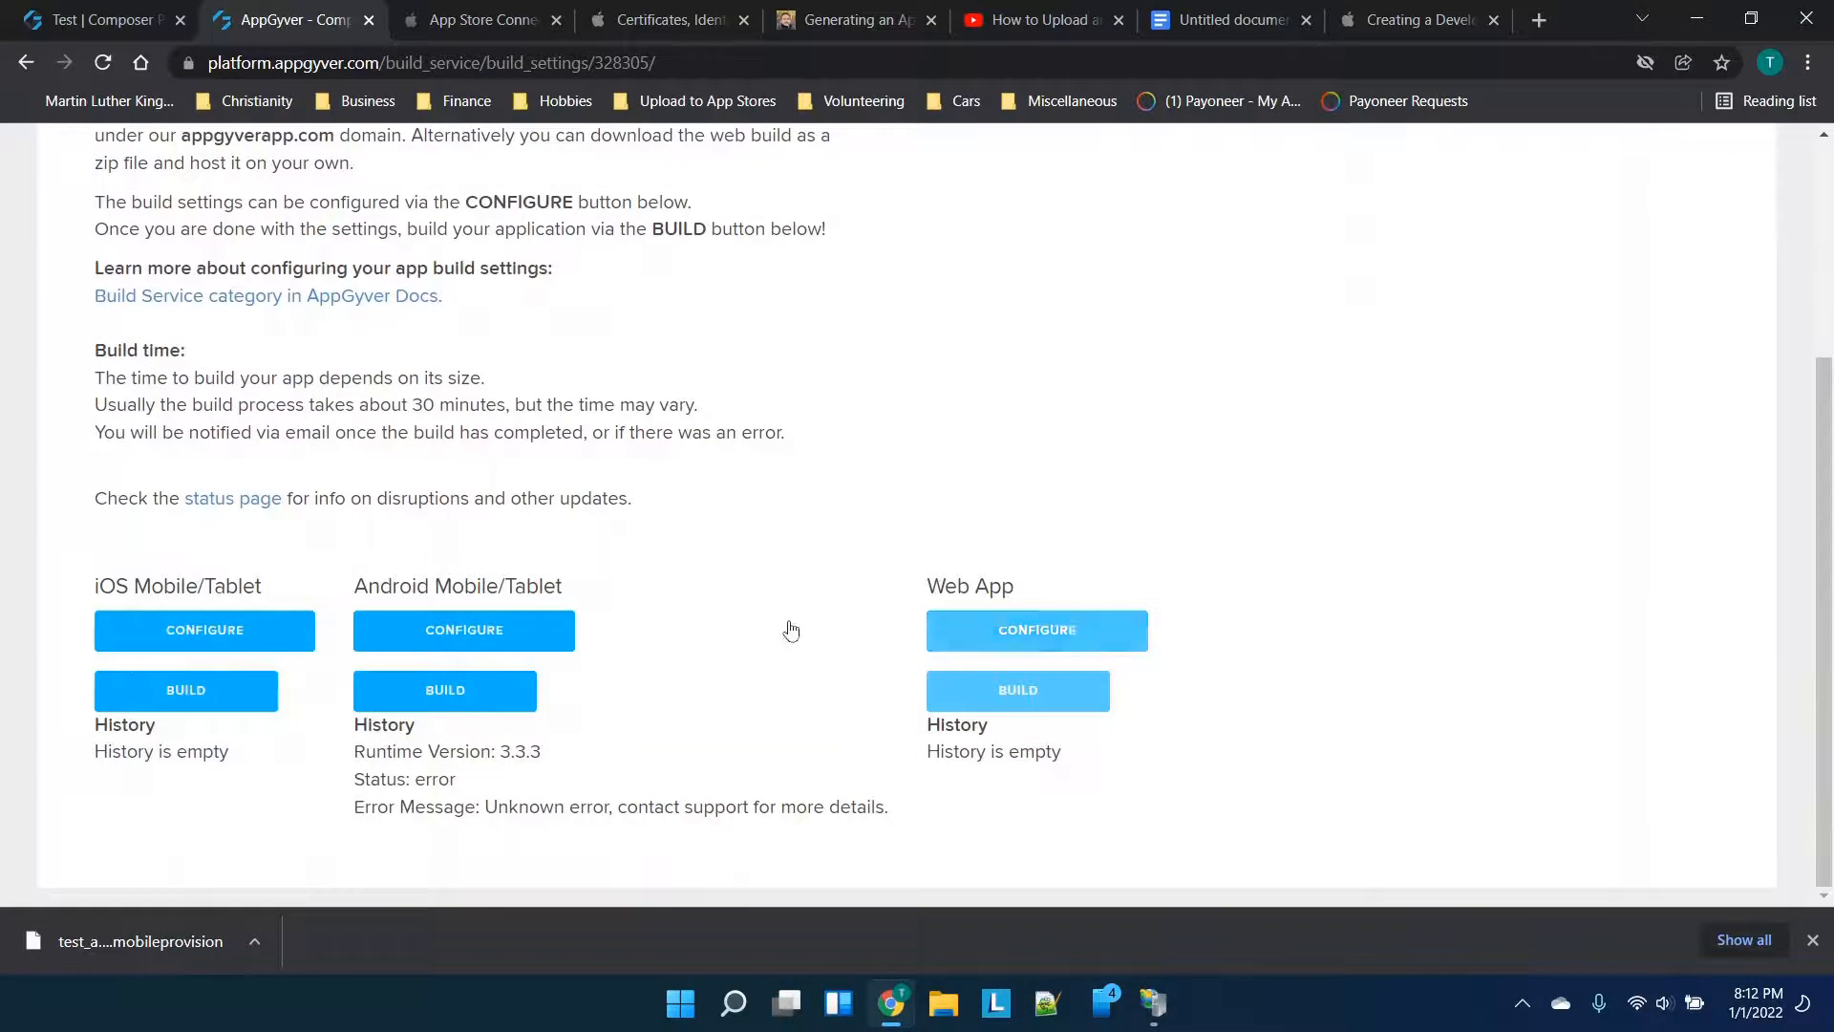
Choose client runtime 3.3.3 for the iOS build and set Version to 1.0.0
left_click(212, 704)
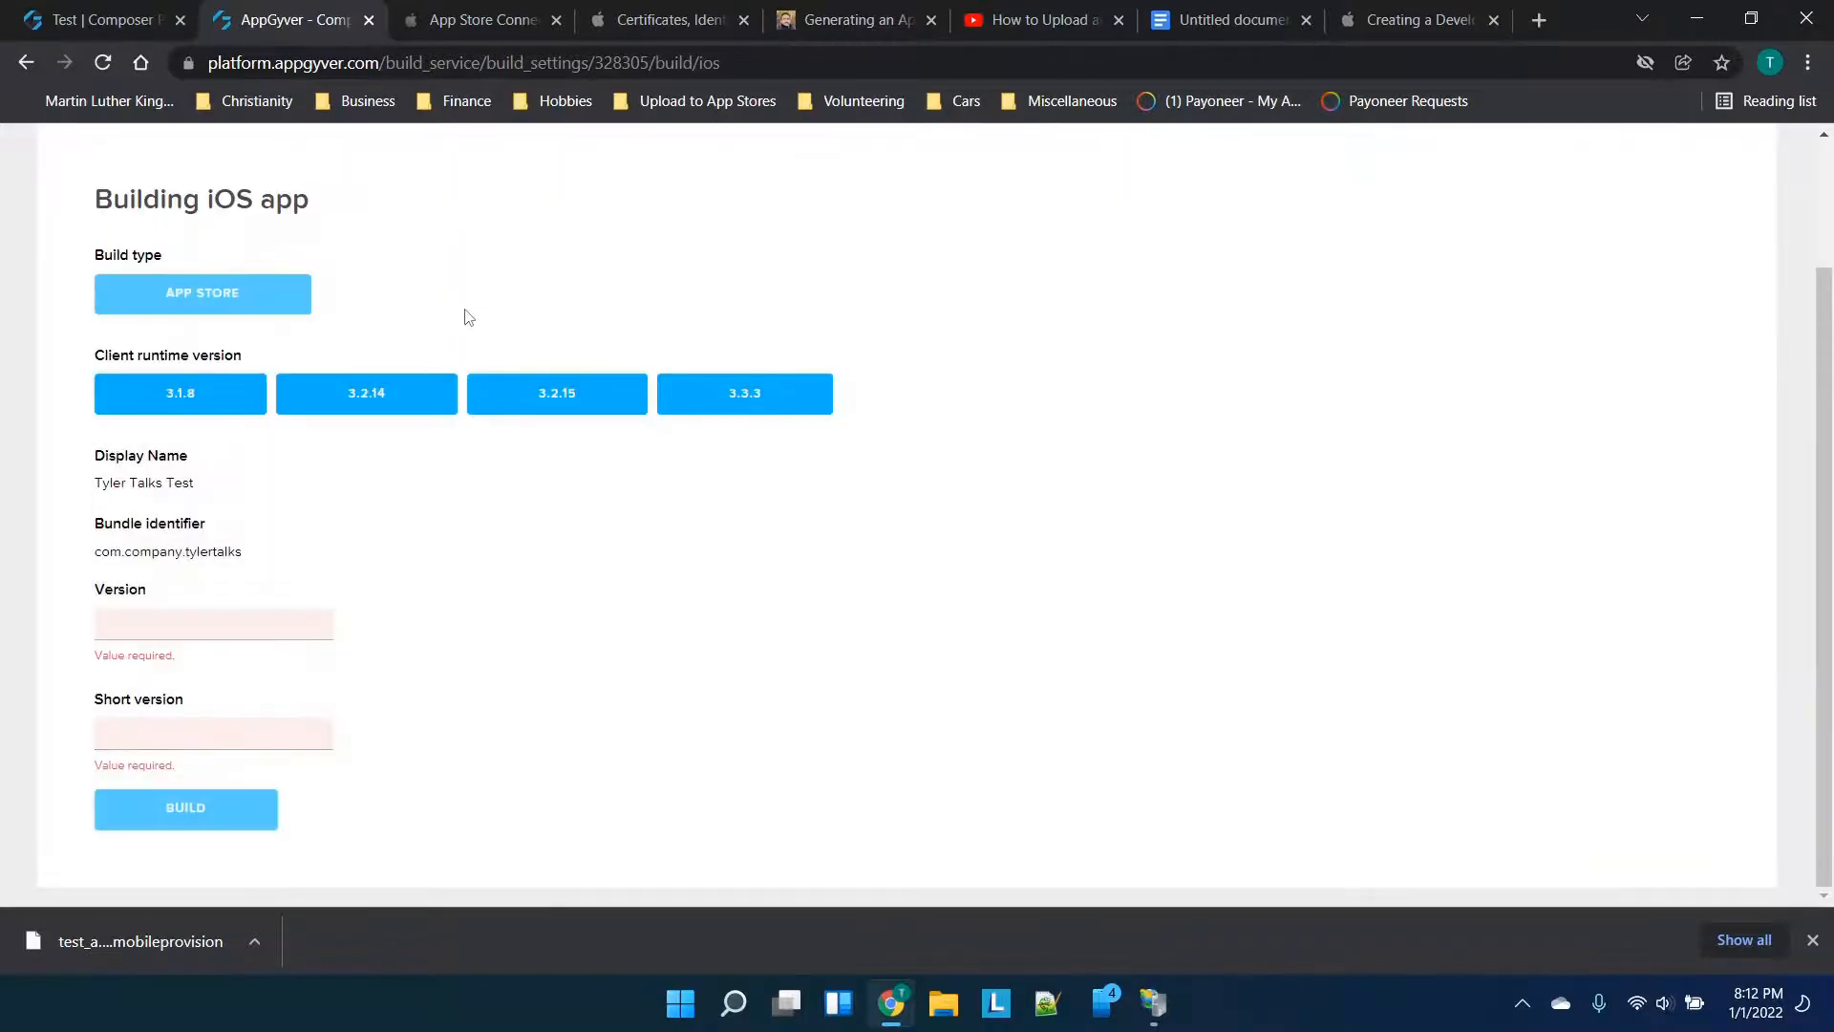
left_click(738, 391)
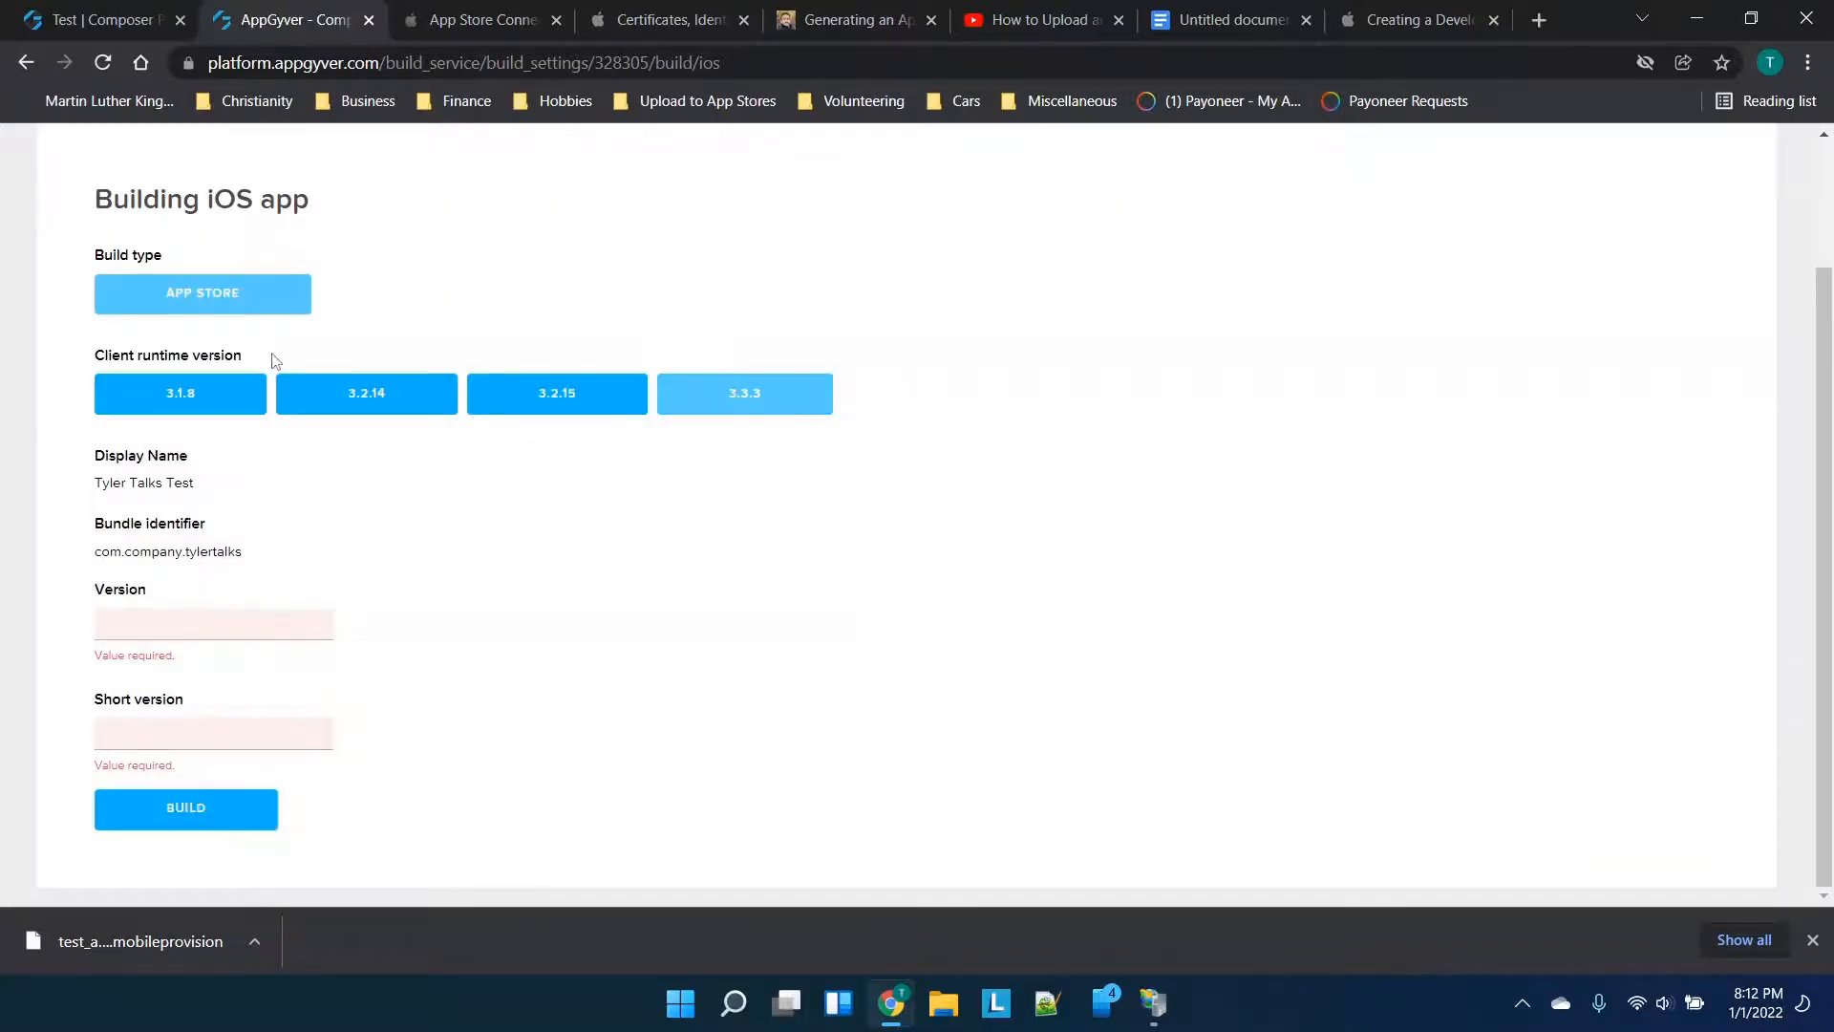
left_click(202, 616)
type("1")
left_click(216, 752)
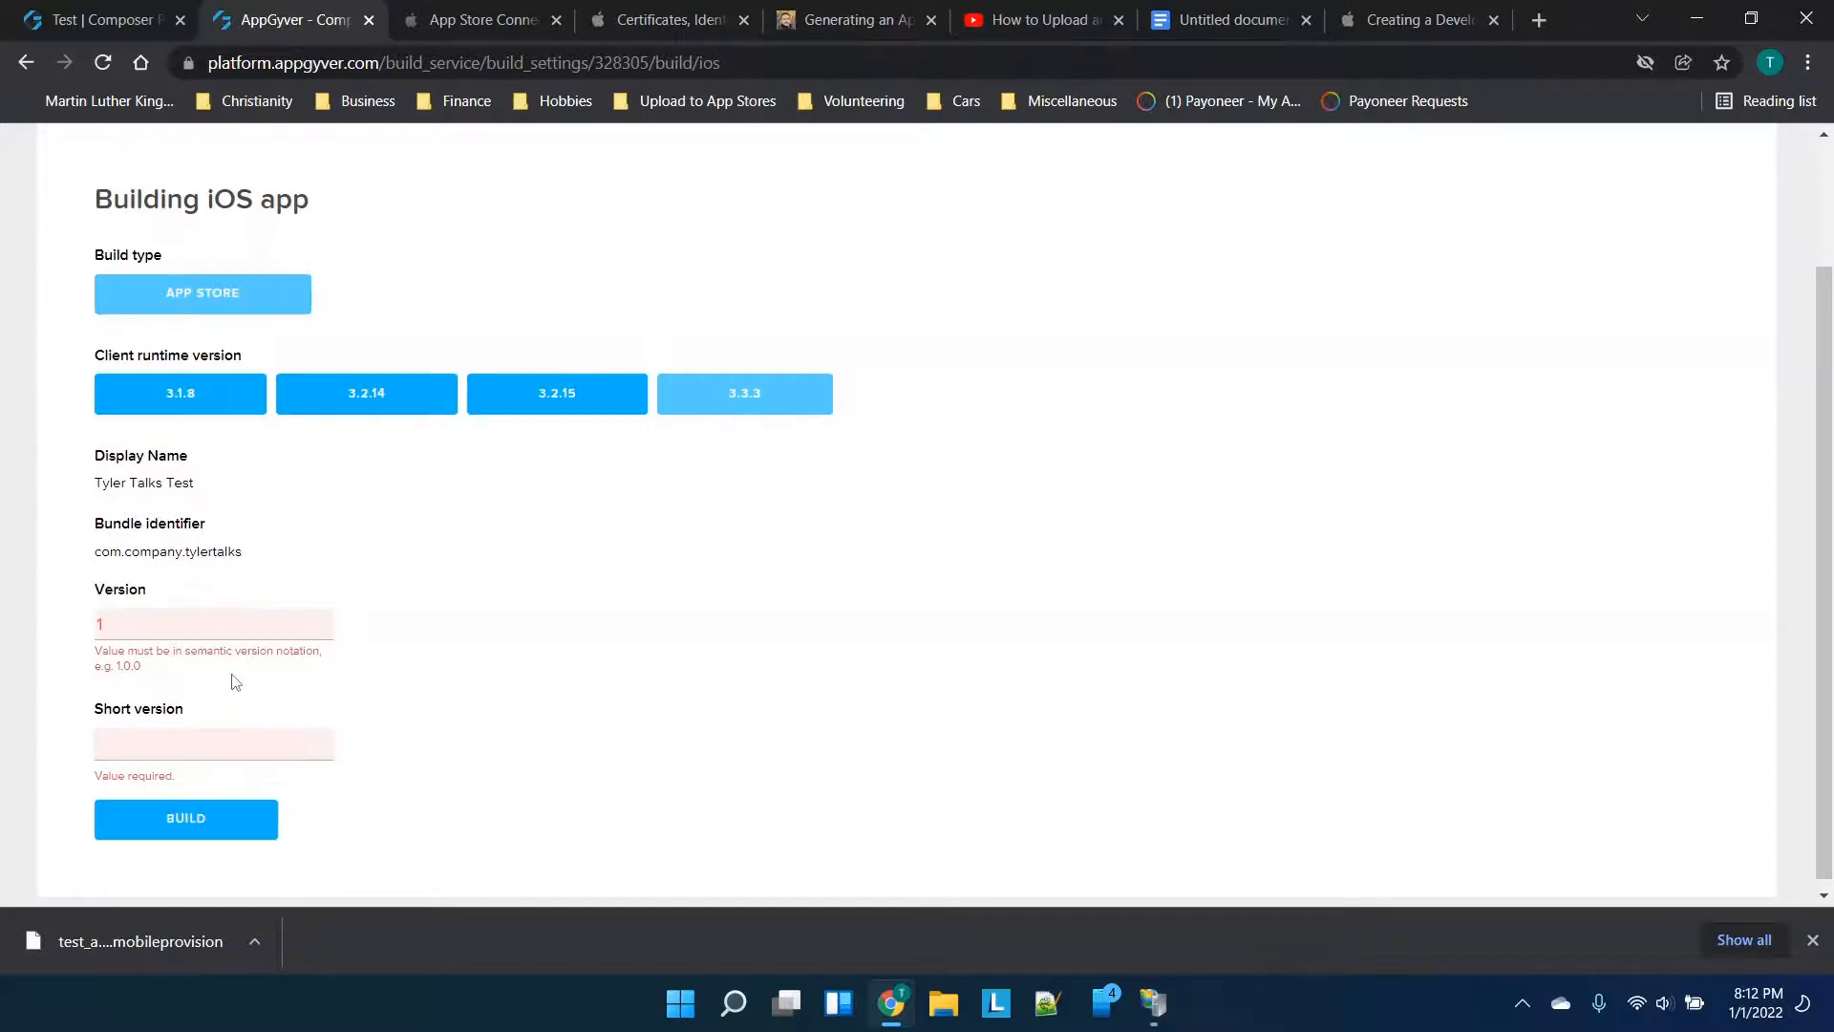
left_click(188, 620)
type(".0.0")
Set Short version to 1.0.0, start the App Store build and reload the page
left_click(163, 733)
type("1.0.")
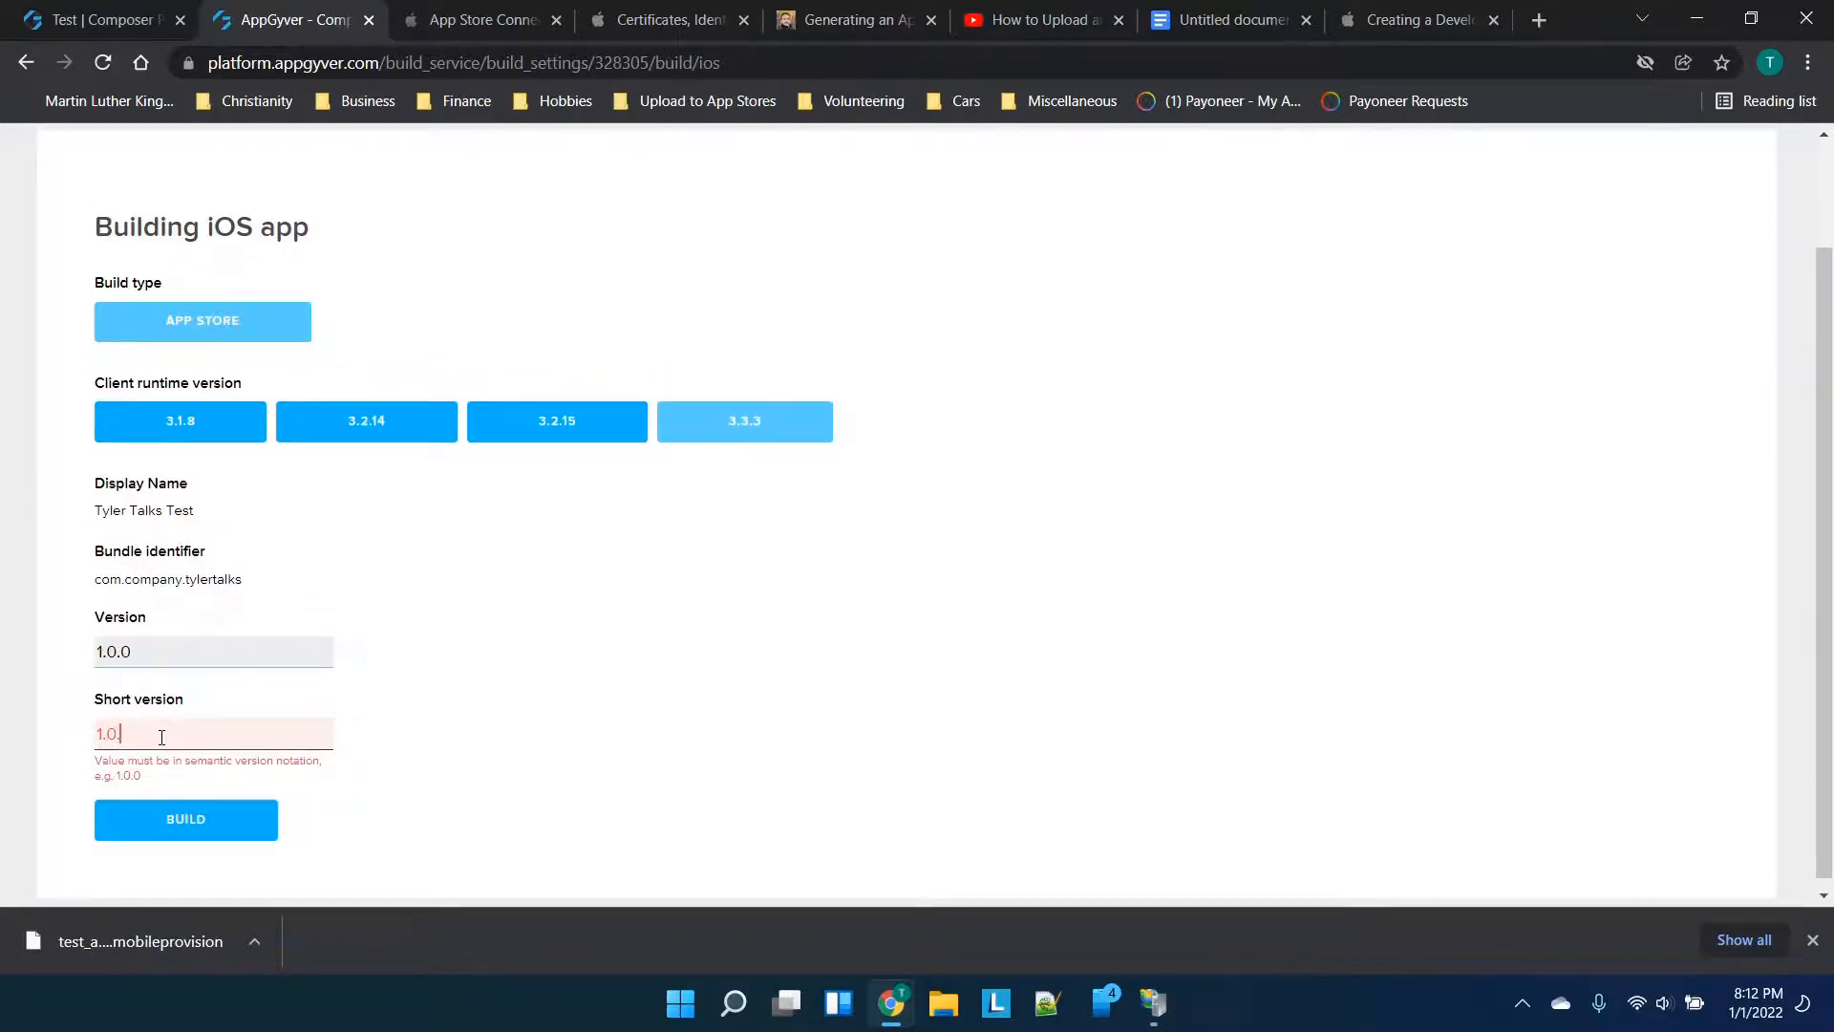
type("0")
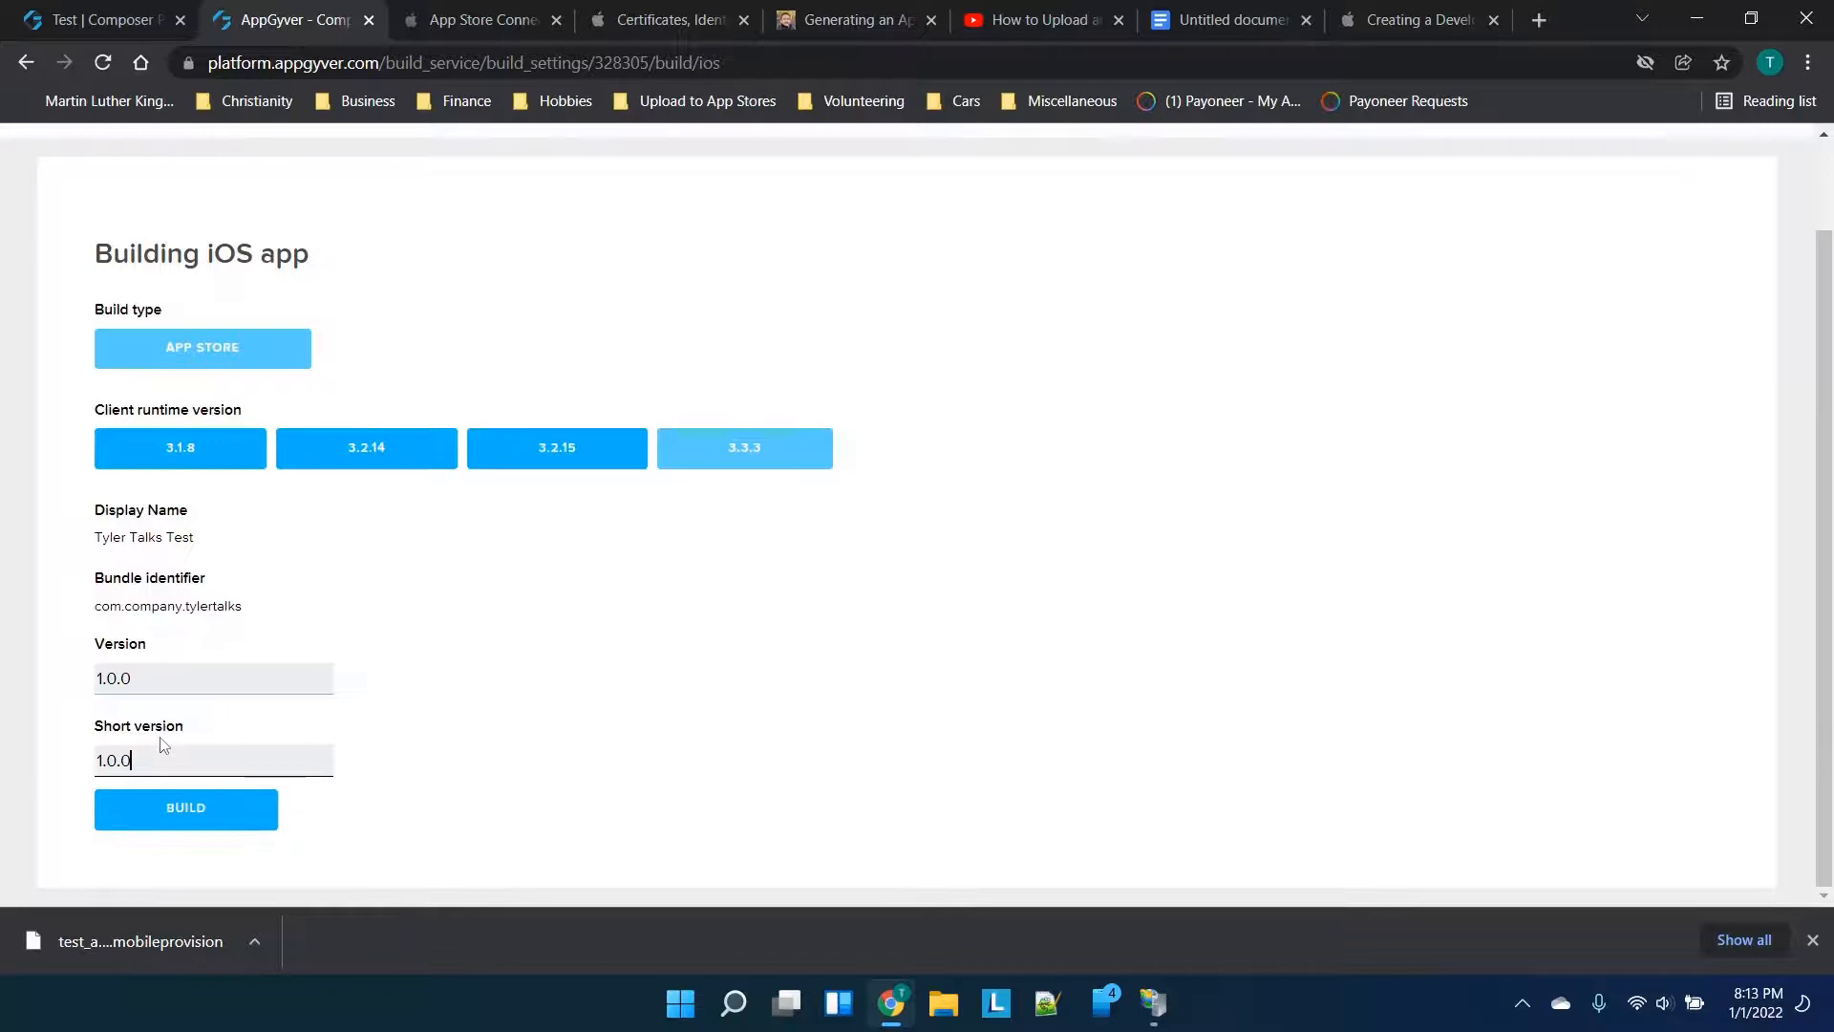
left_click(232, 818)
scroll(533, 607, "down", 3)
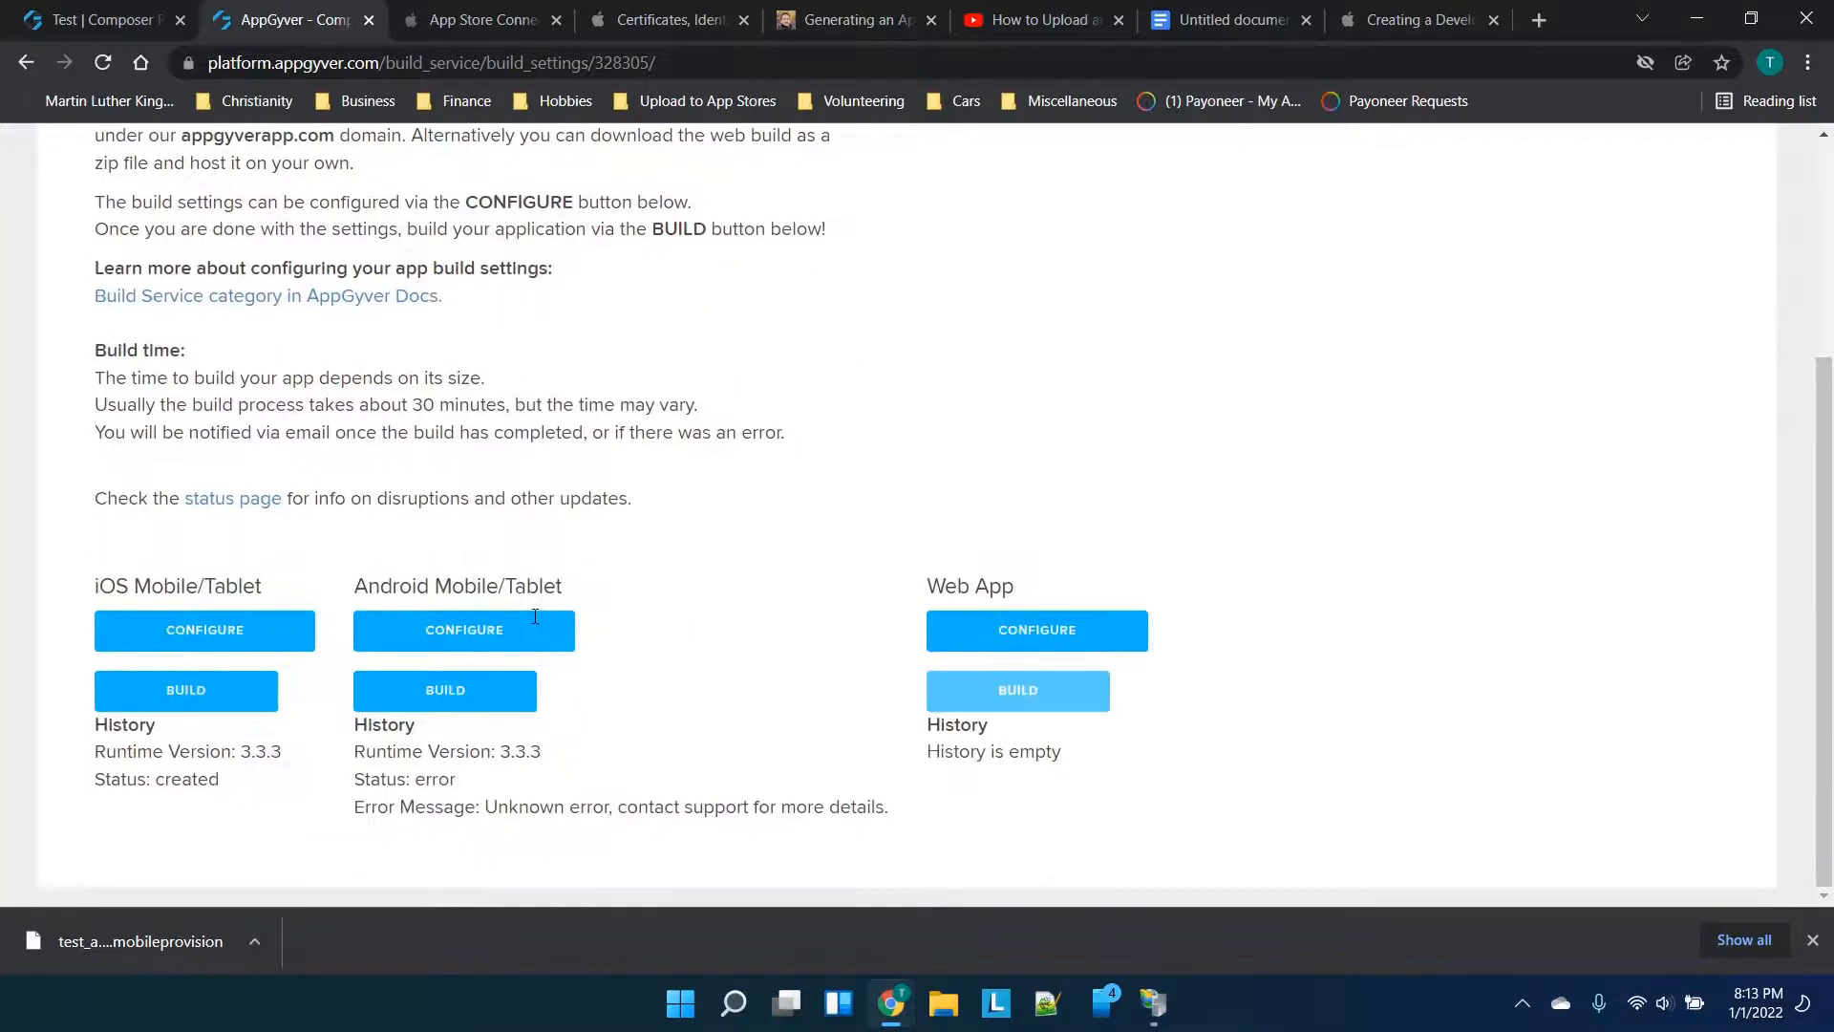
left_click(104, 63)
Cross-check App Store Connect, Apple certificates, the provisioning profile docs and the Google Docs notes
left_click(493, 10)
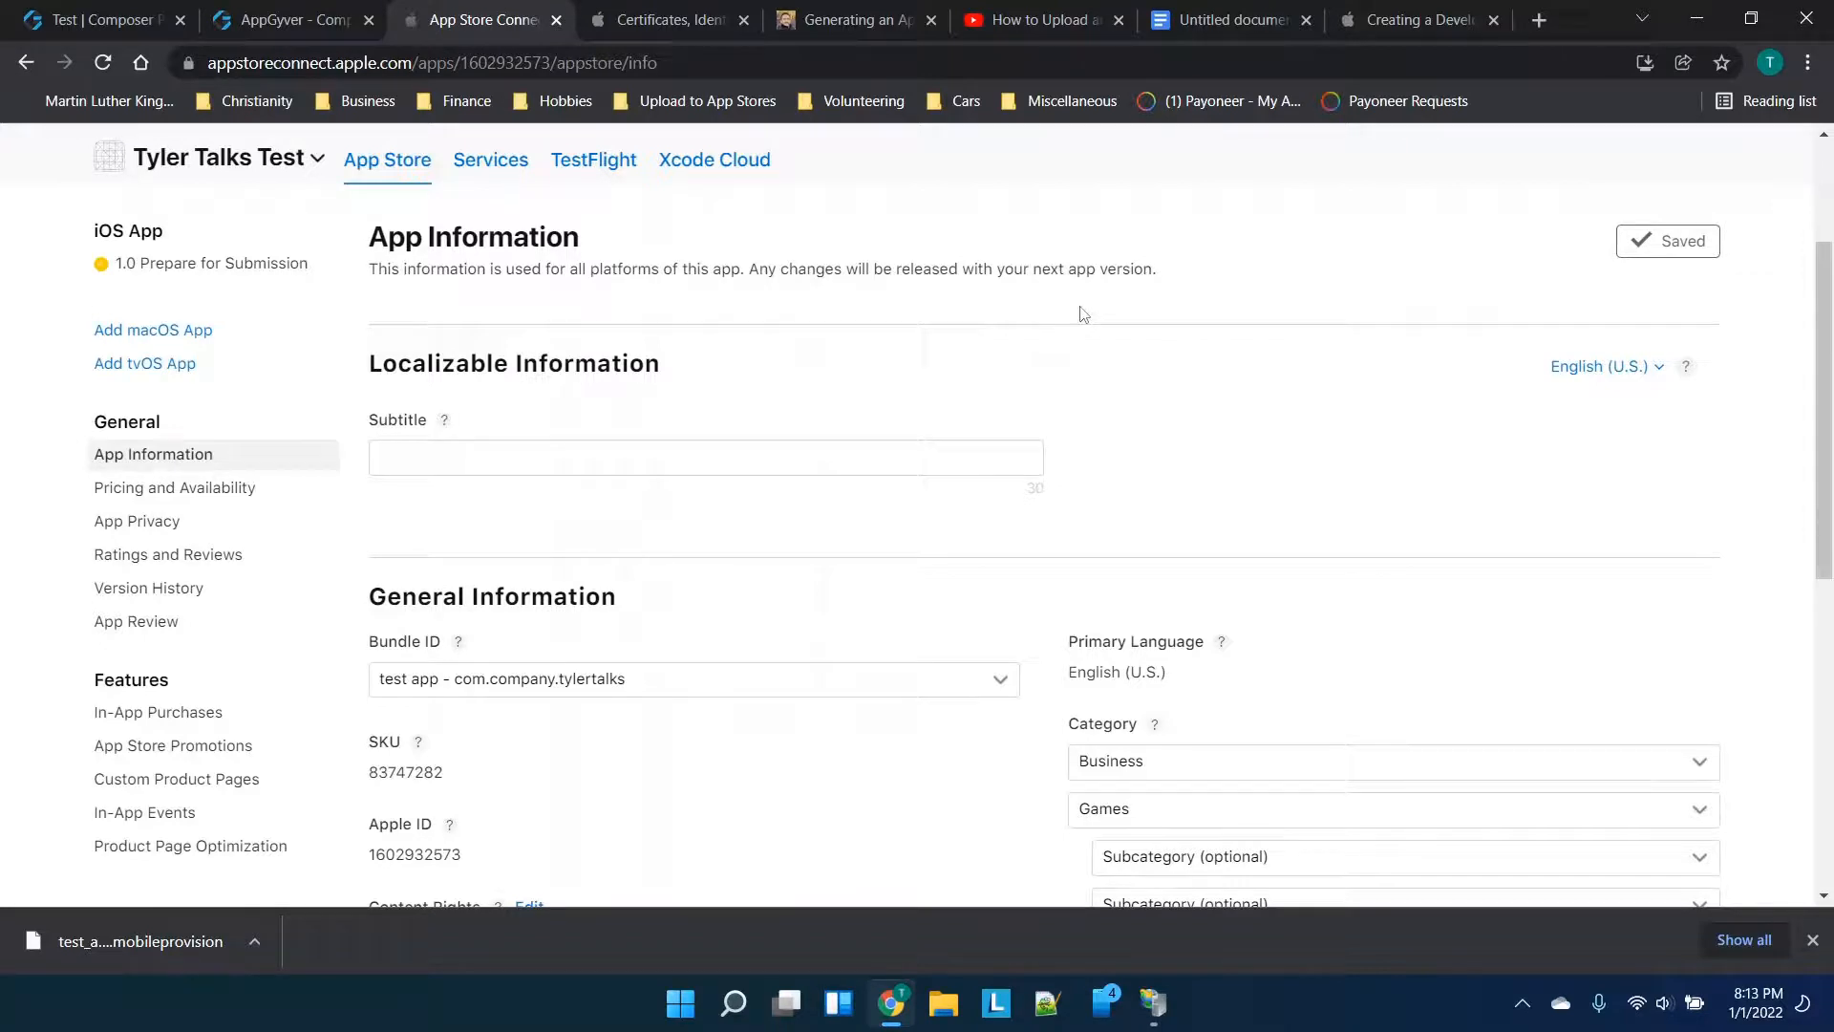
left_click(1377, 8)
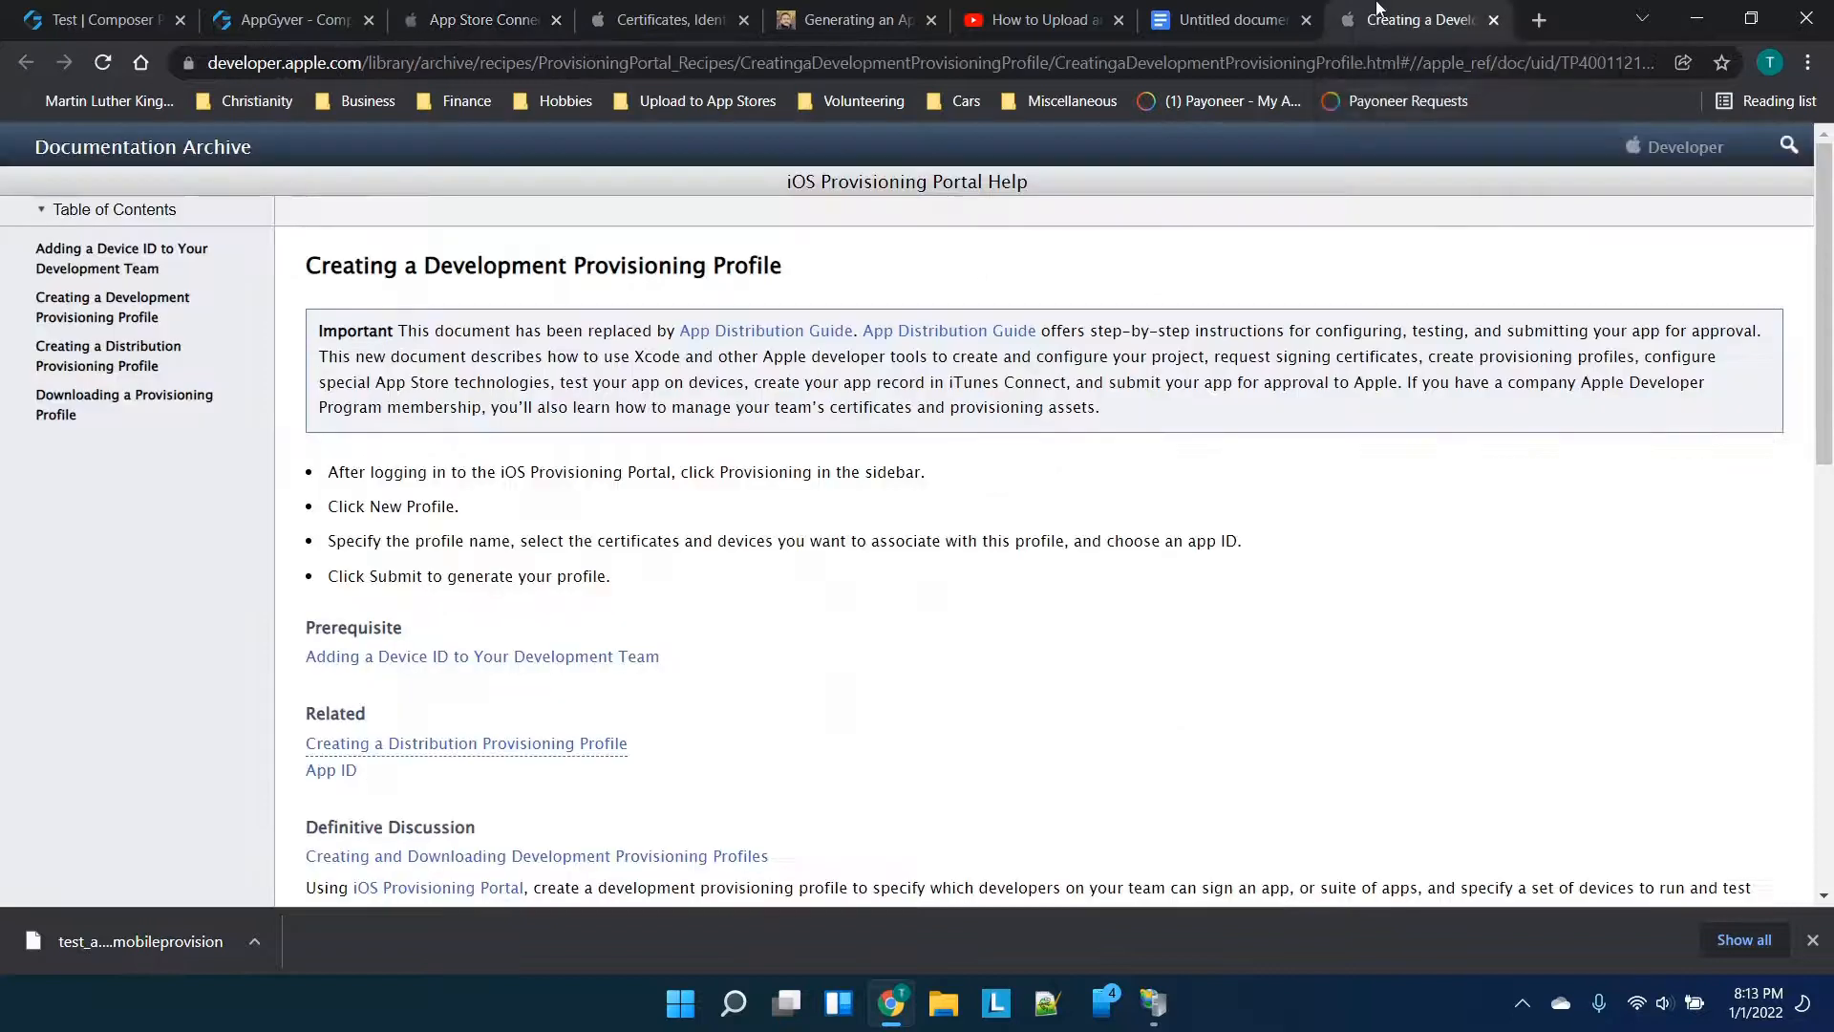
left_click(1228, 19)
scroll(803, 463, "up", 3)
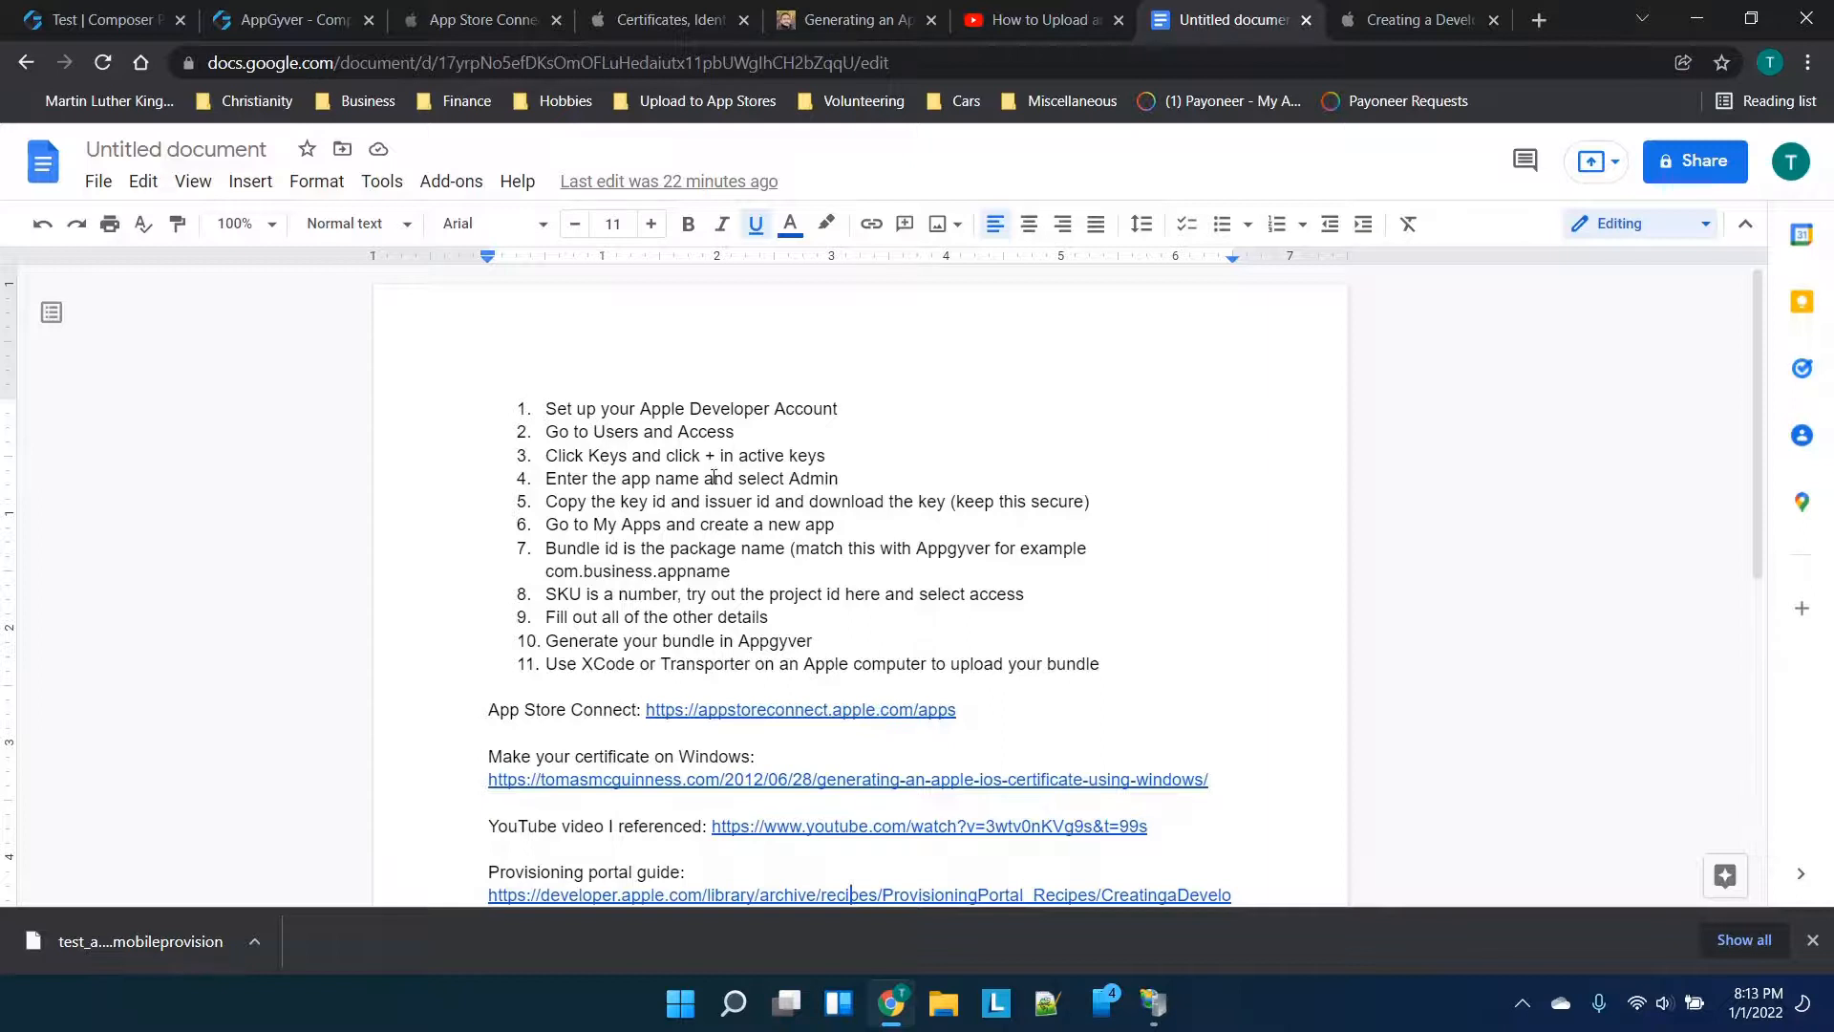
left_click(539, 11)
left_click(627, 10)
left_click(516, 14)
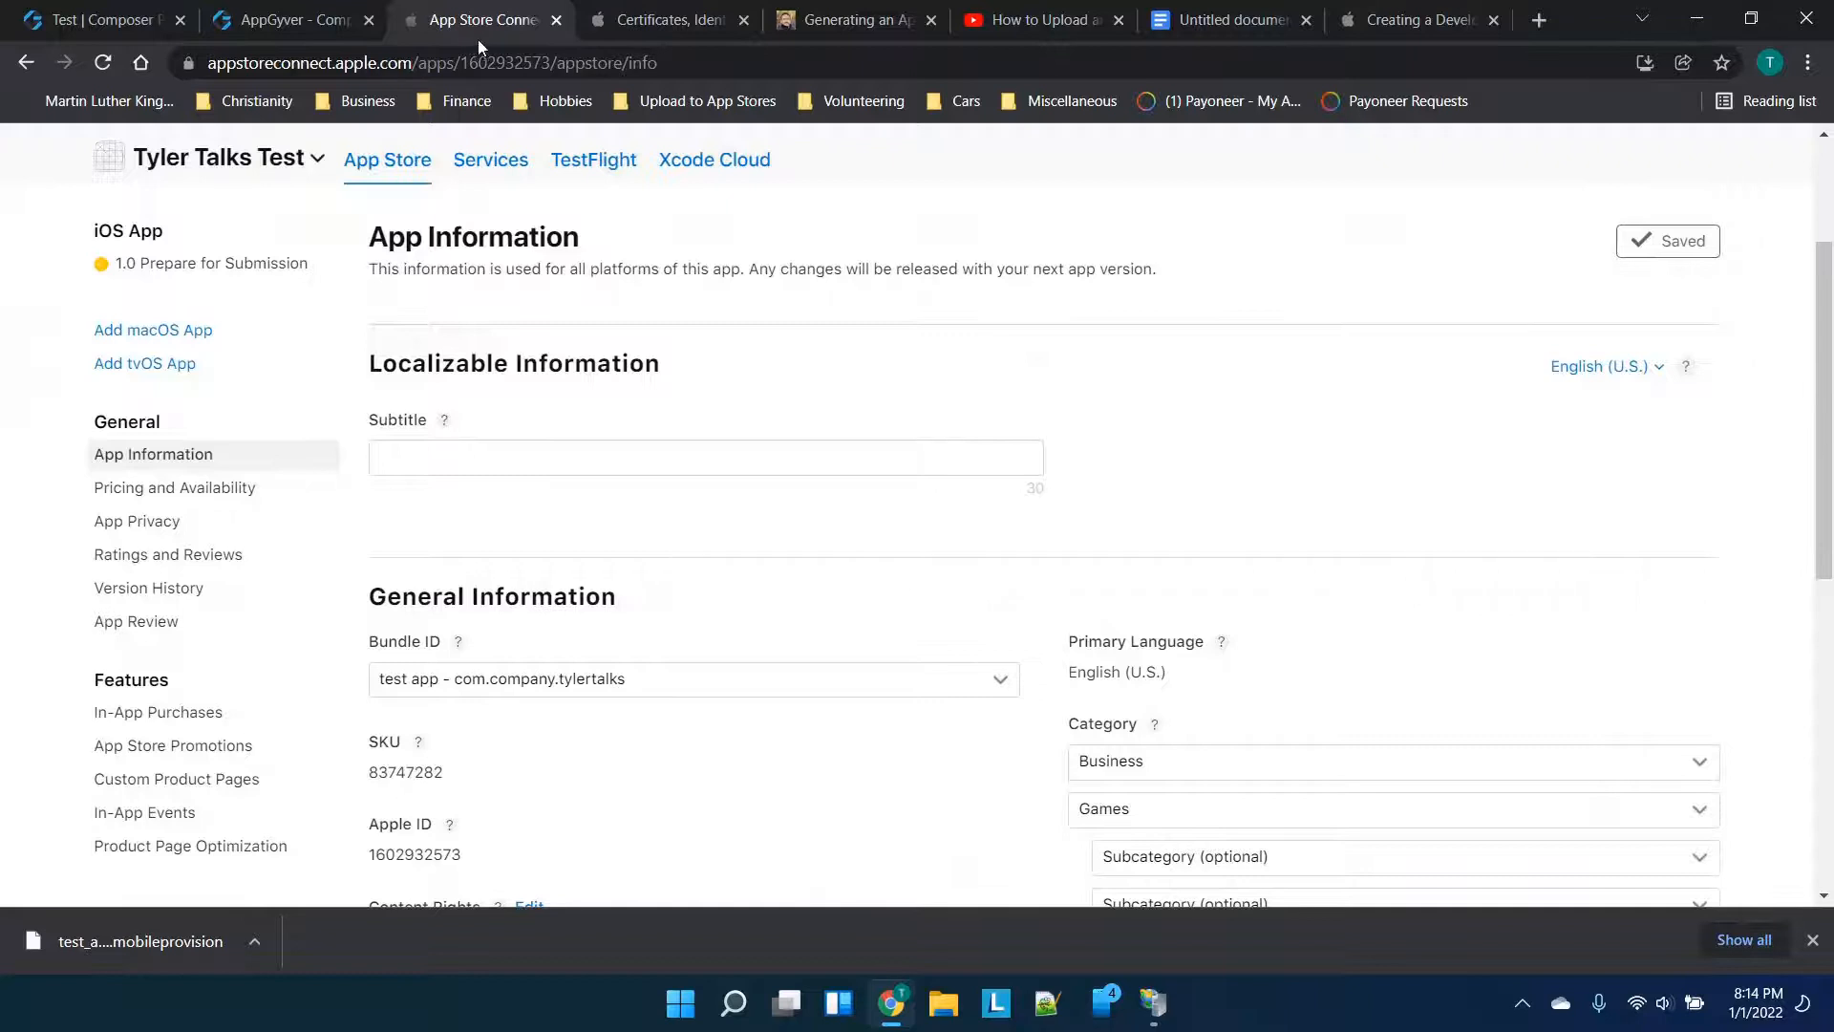
left_click(1412, 10)
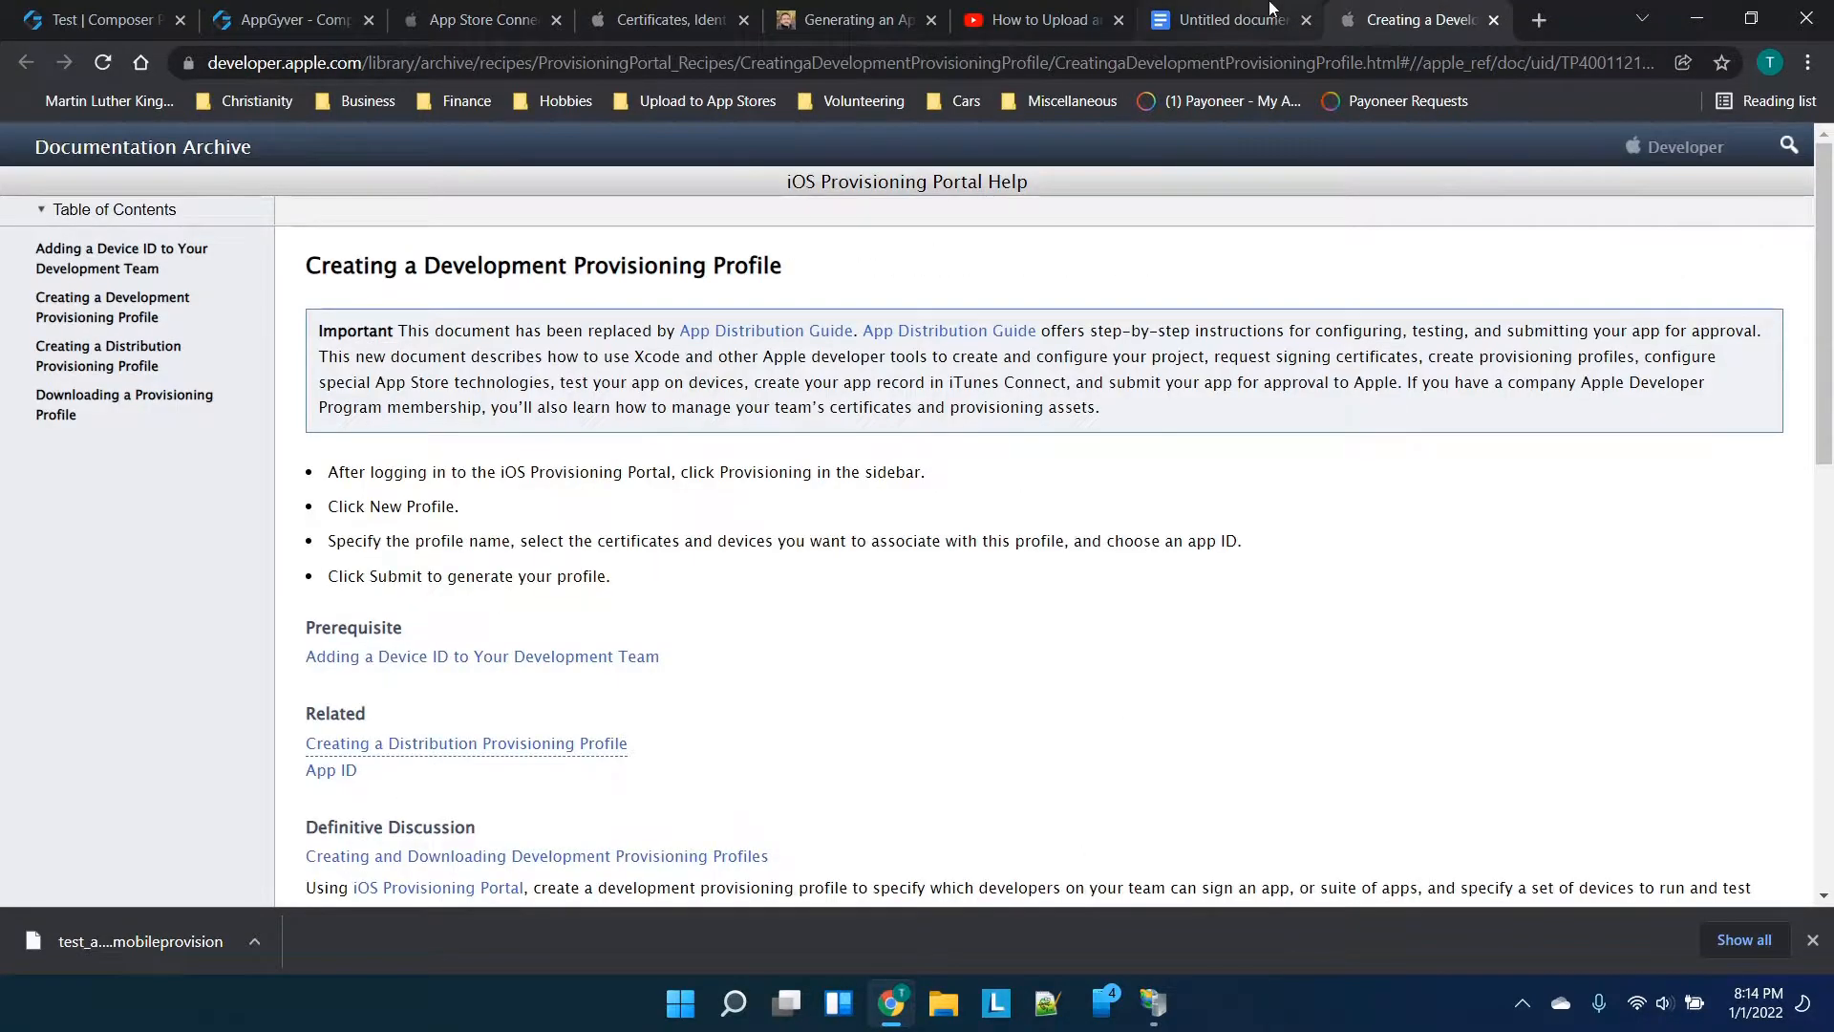
left_click(1242, 17)
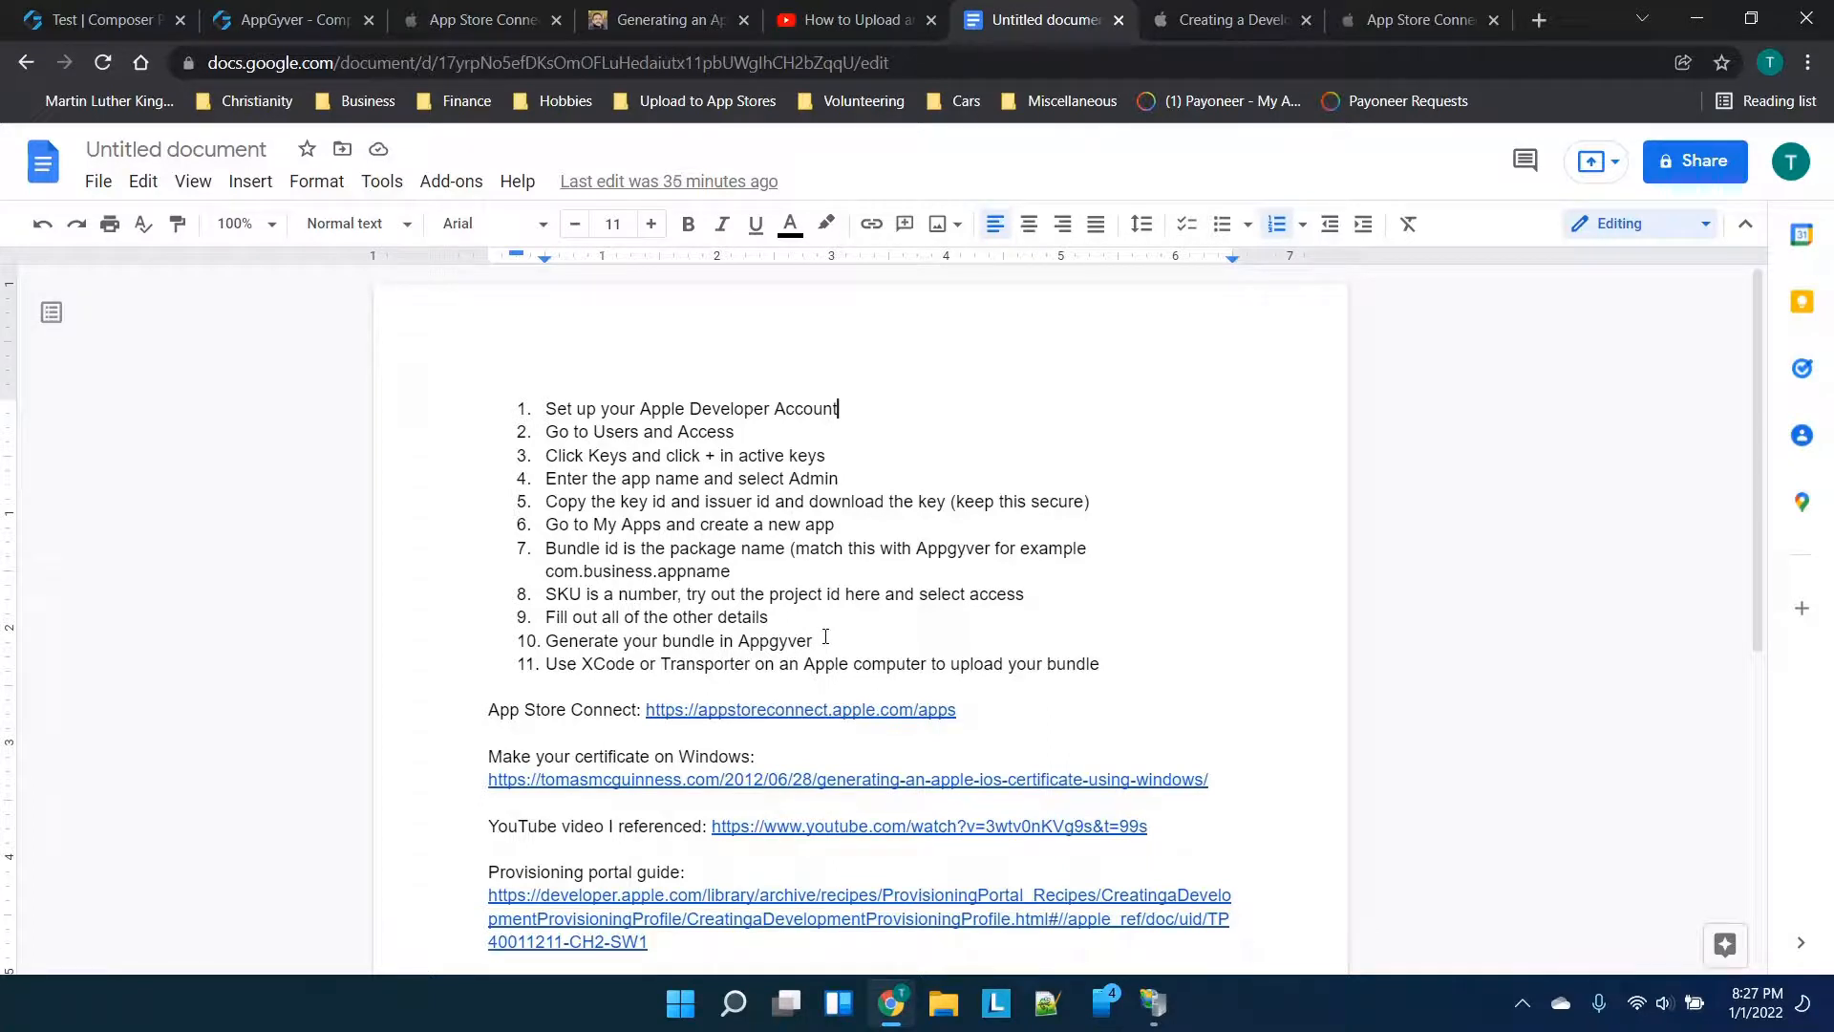
Find step 11 in the notes: upload the bundle via Xcode or Transporter
left_click(539, 664)
left_click(548, 664)
scroll(688, 663, "down", 1)
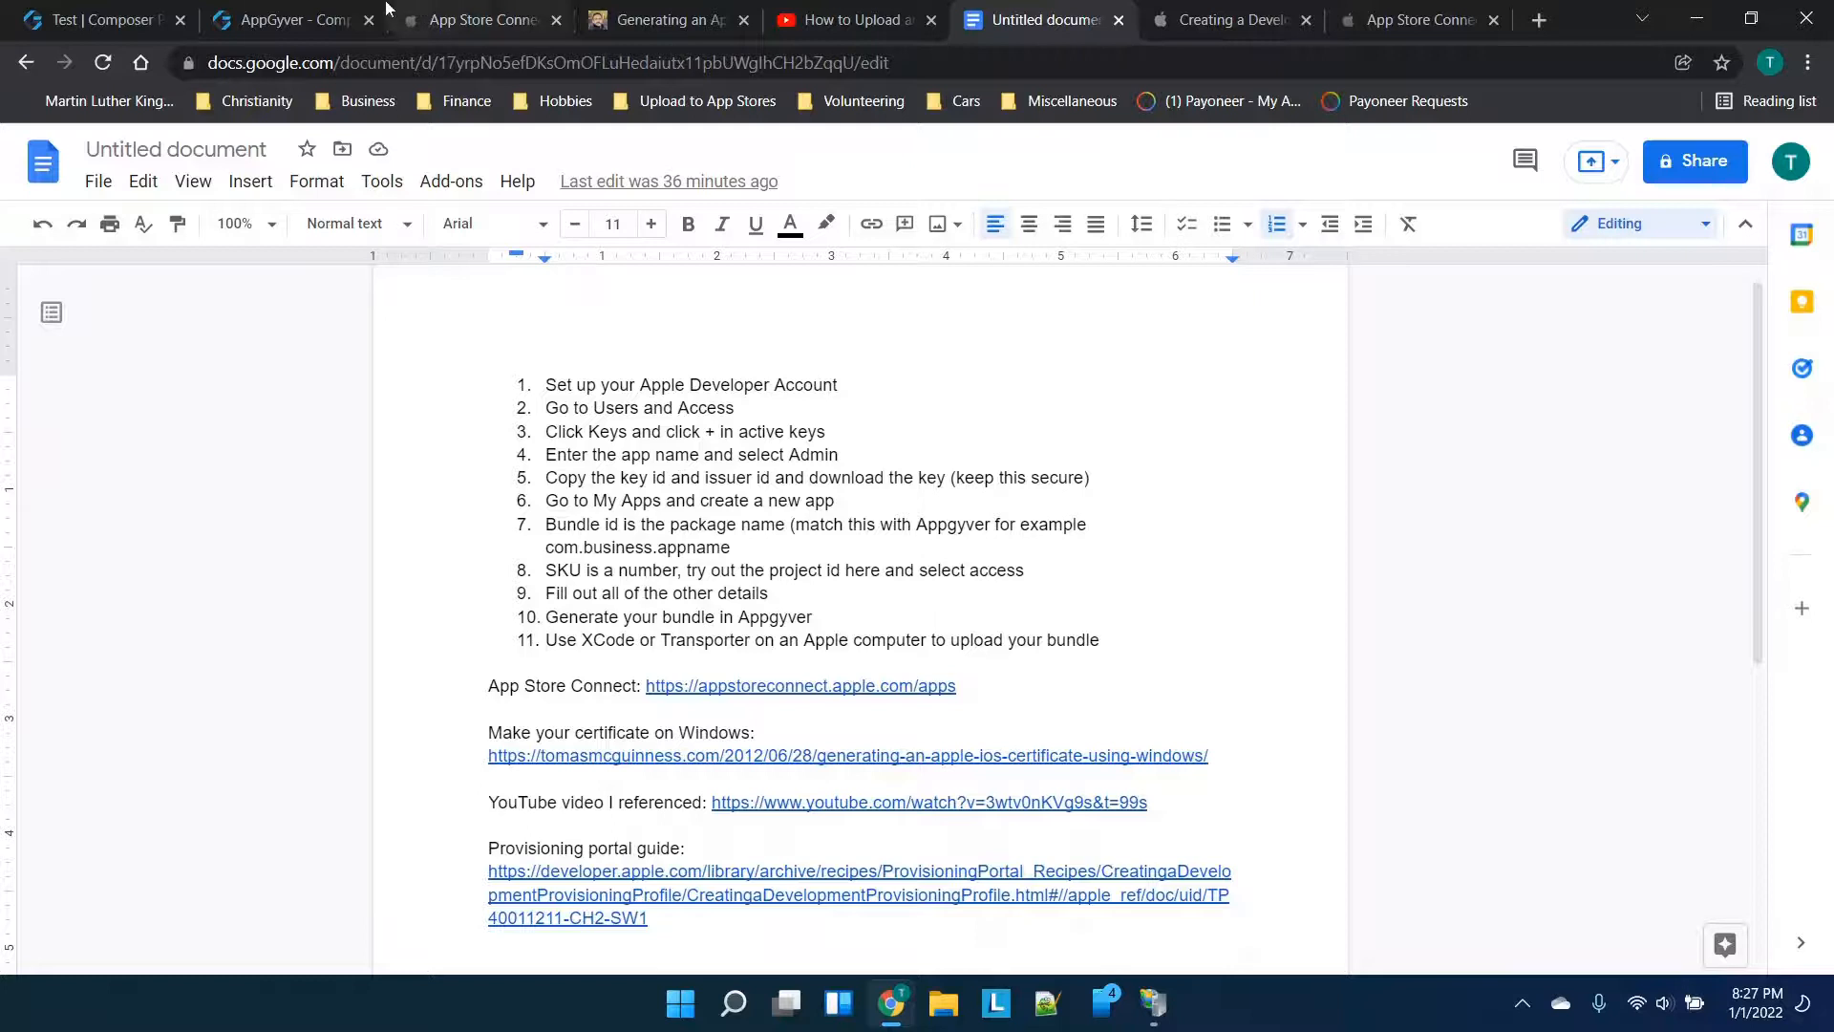
left_click(524, 9)
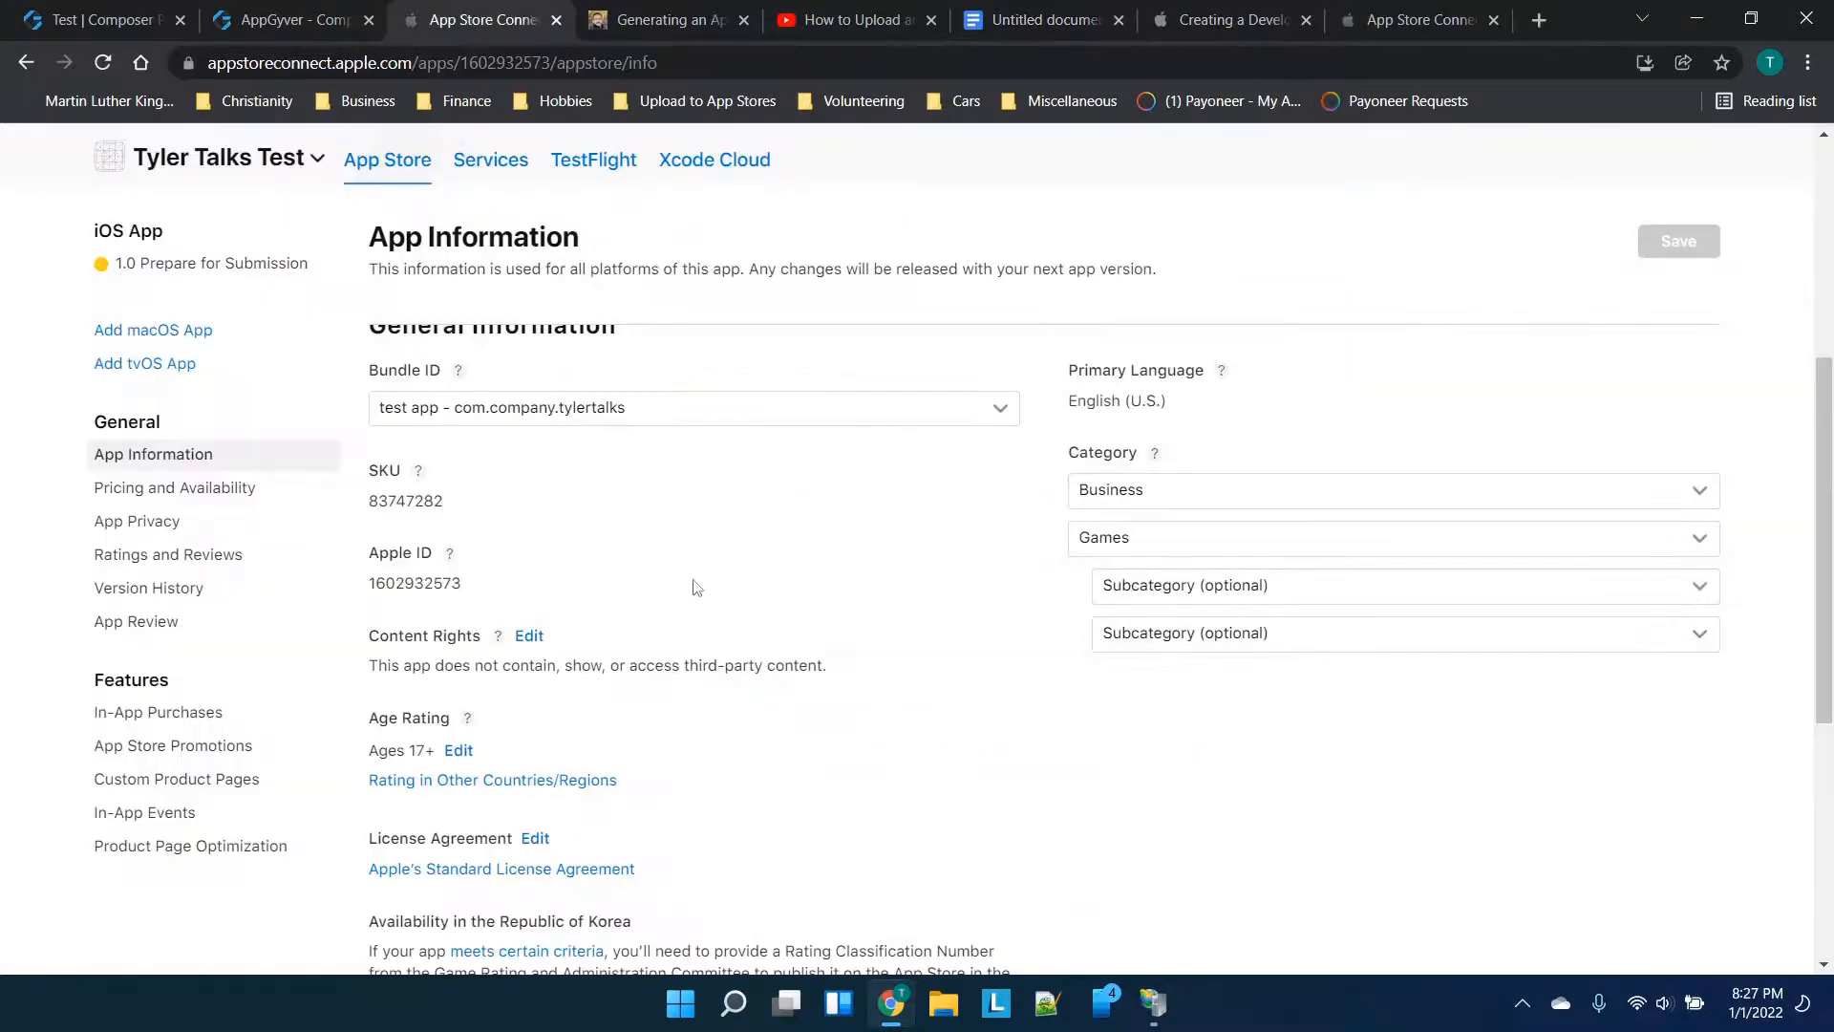
Scroll through the App Information page and dismiss a stray context menu
scroll(858, 537, "down", 1)
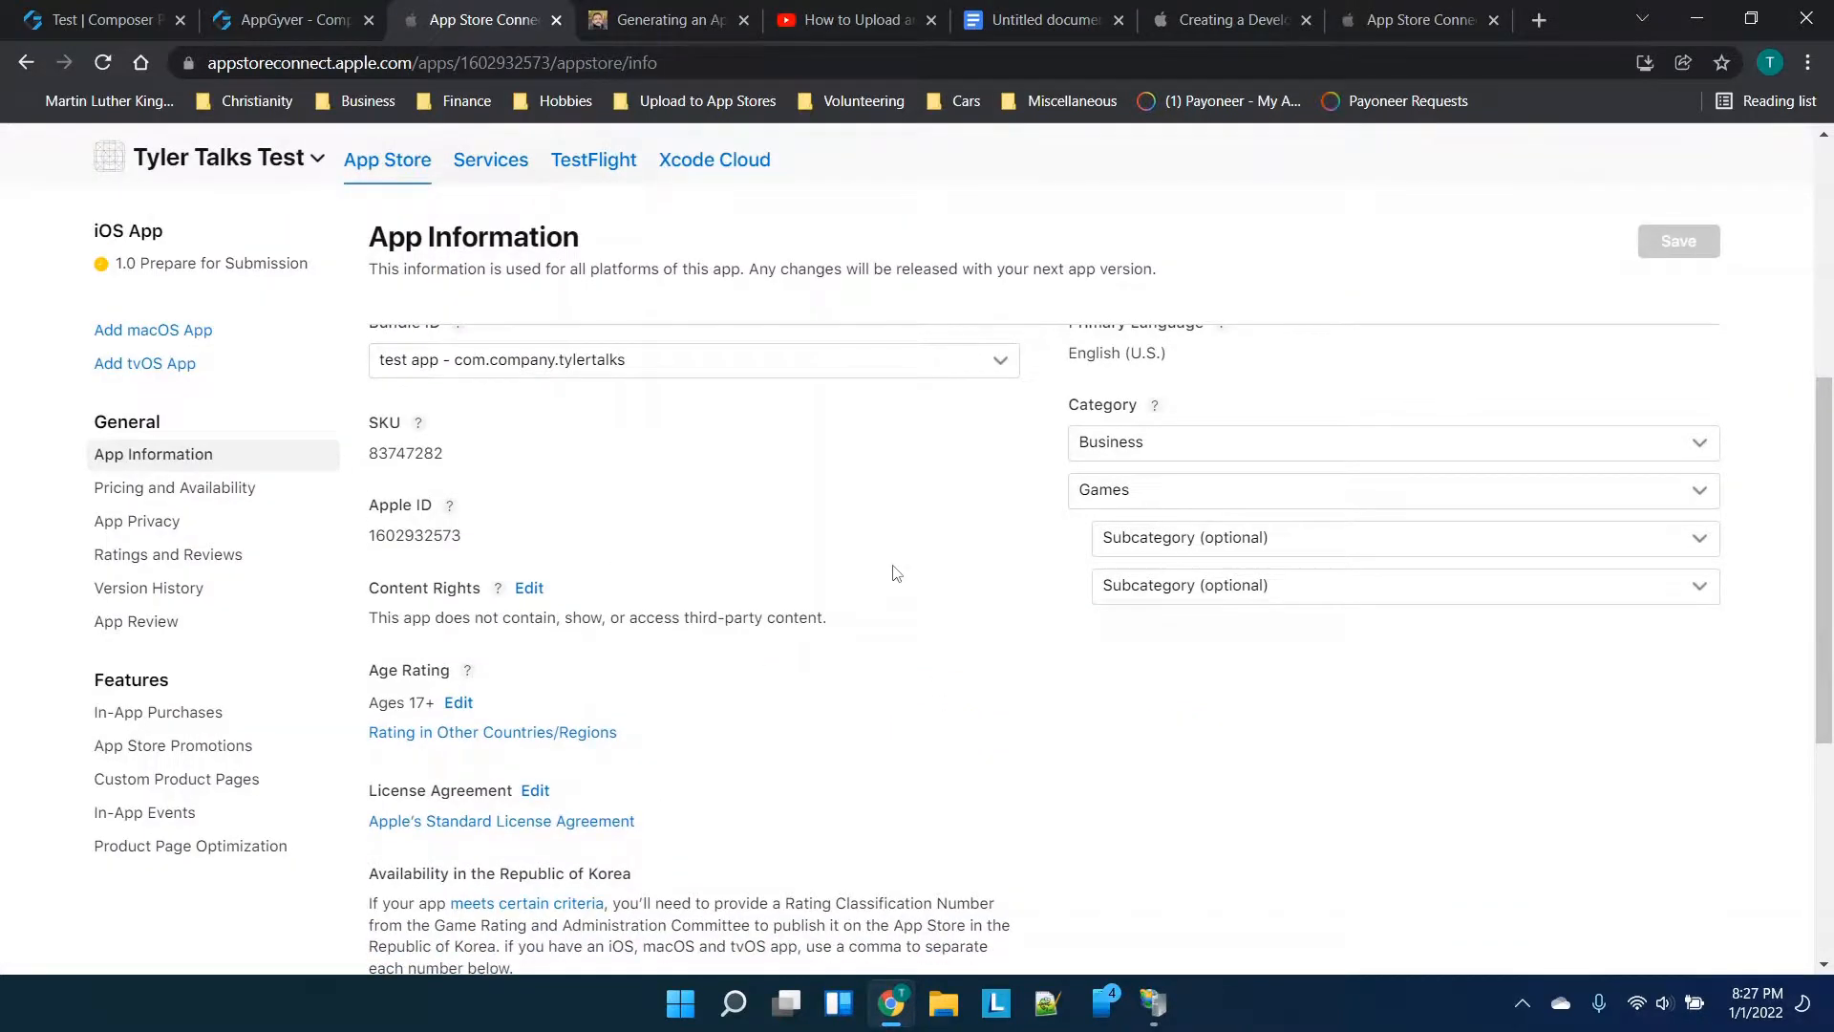
scroll(891, 577, "up", 5)
scroll(894, 573, "down", 8)
scroll(896, 573, "down", 3)
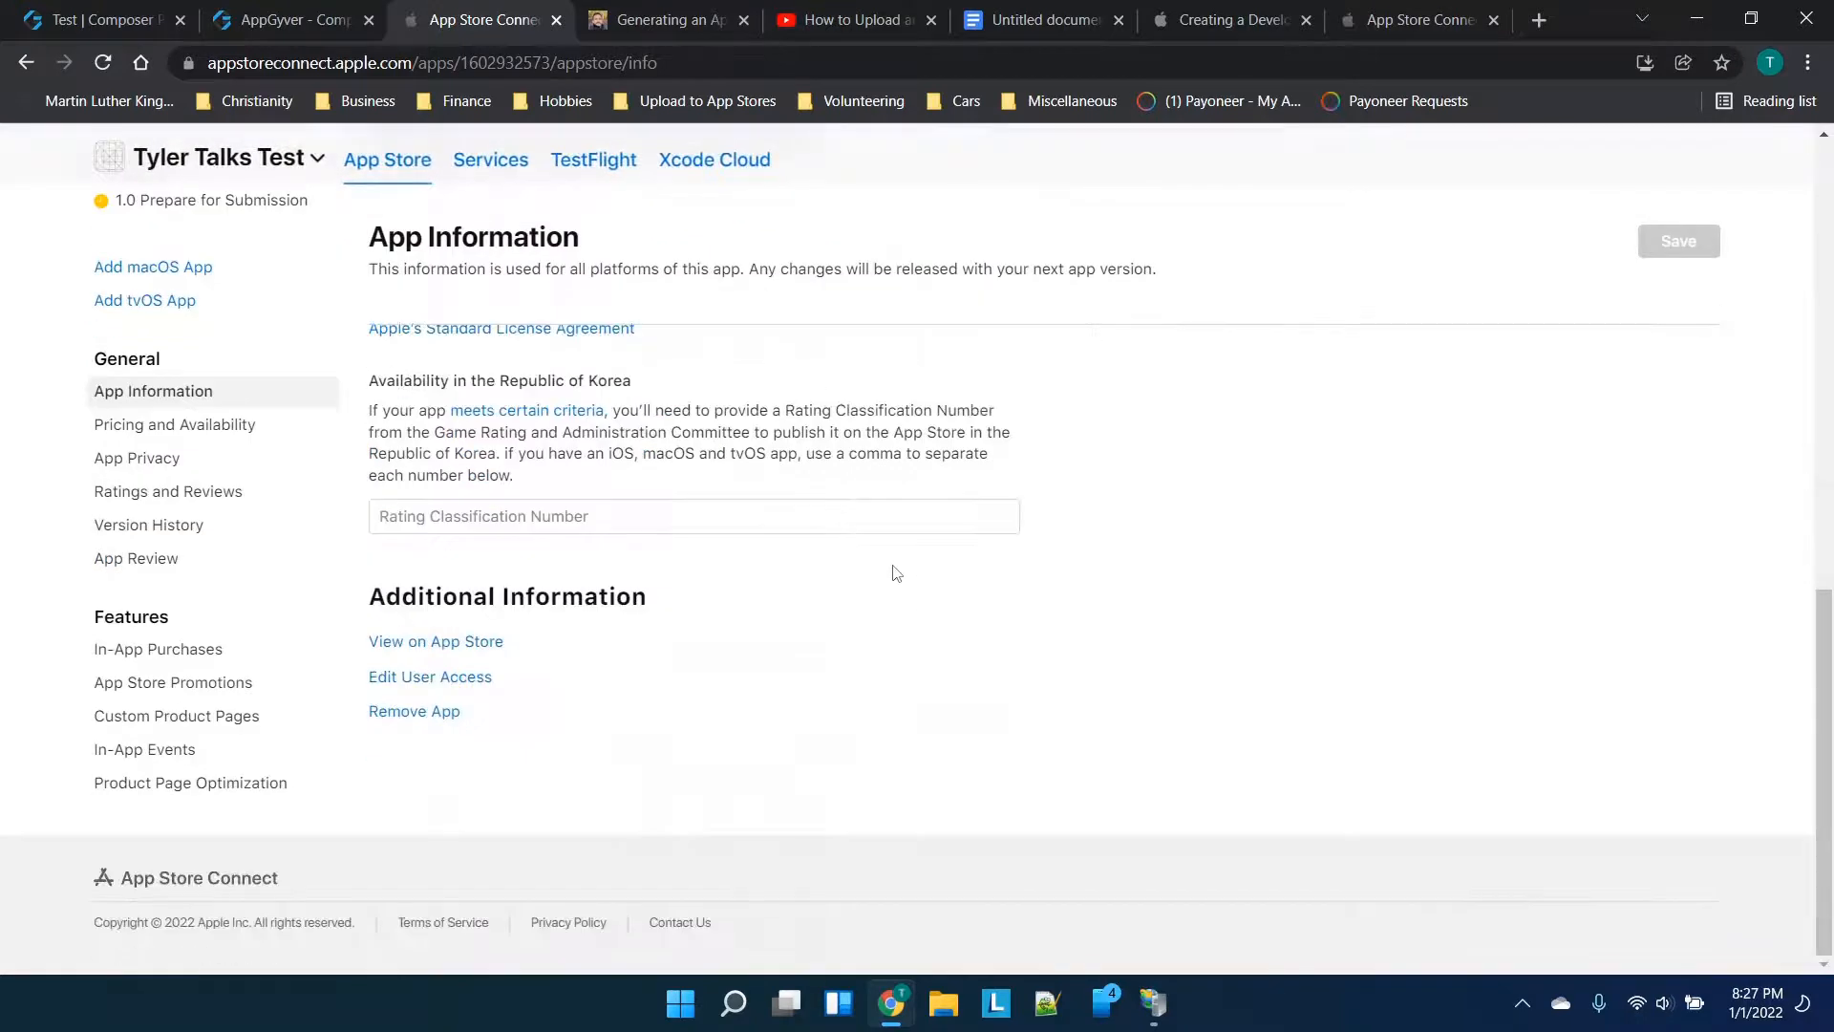
right_click(896, 574)
left_click(643, 597)
Check the app switcher, then move from the iOS App 1.0 page to App Store Connect home
left_click(247, 165)
left_click(211, 170)
left_click(1337, 19)
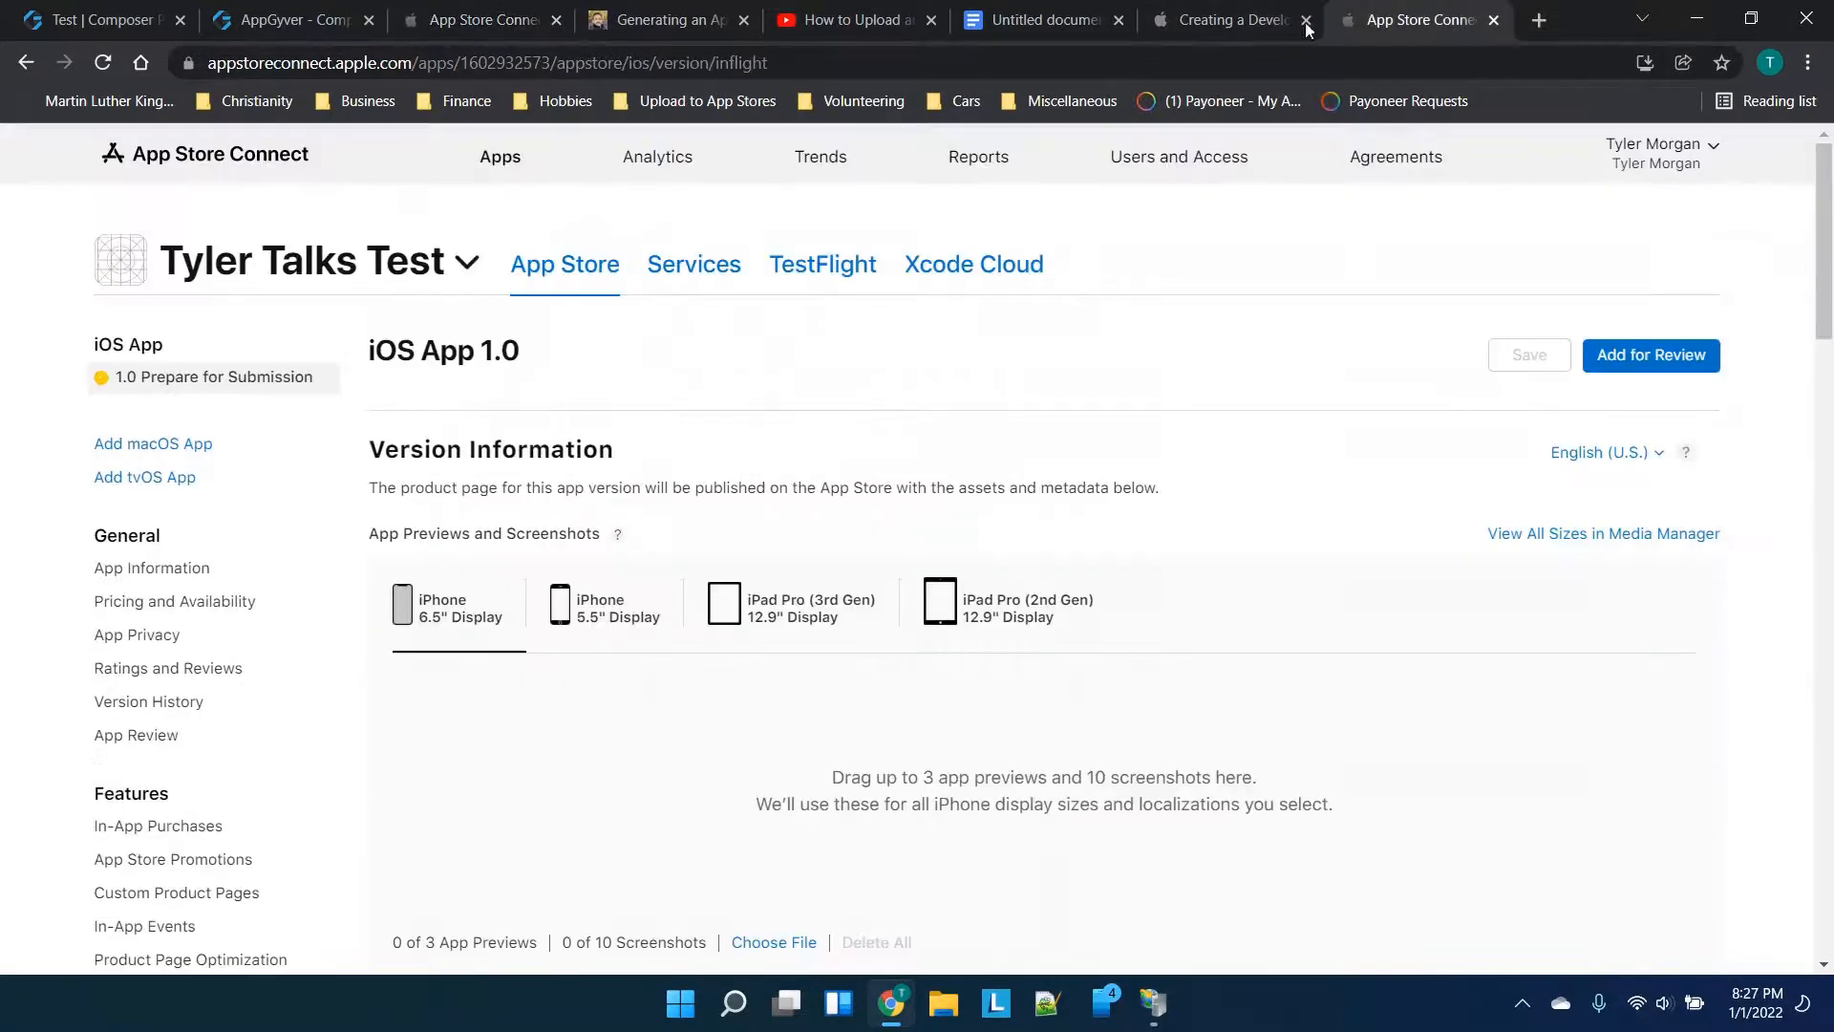
left_click(262, 173)
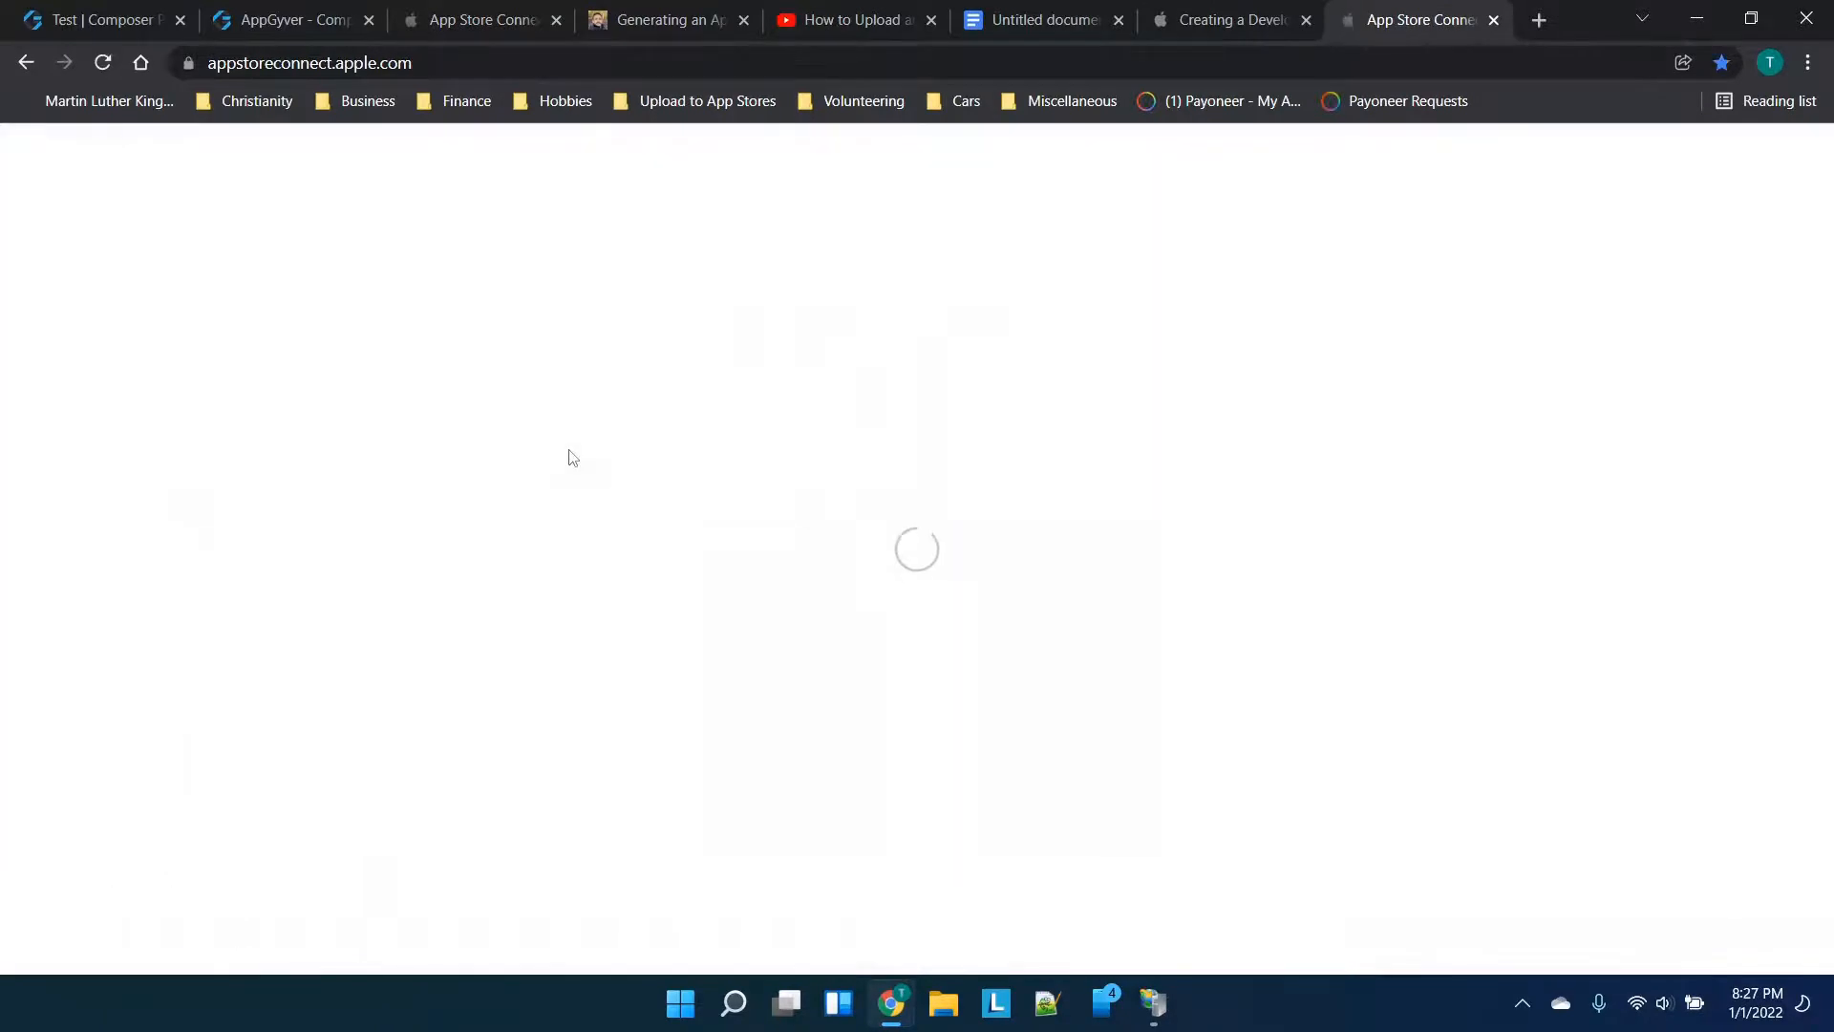
Go from My Apps to the test app's iOS App 1.0 Prepare for Submission page
left_click(570, 459)
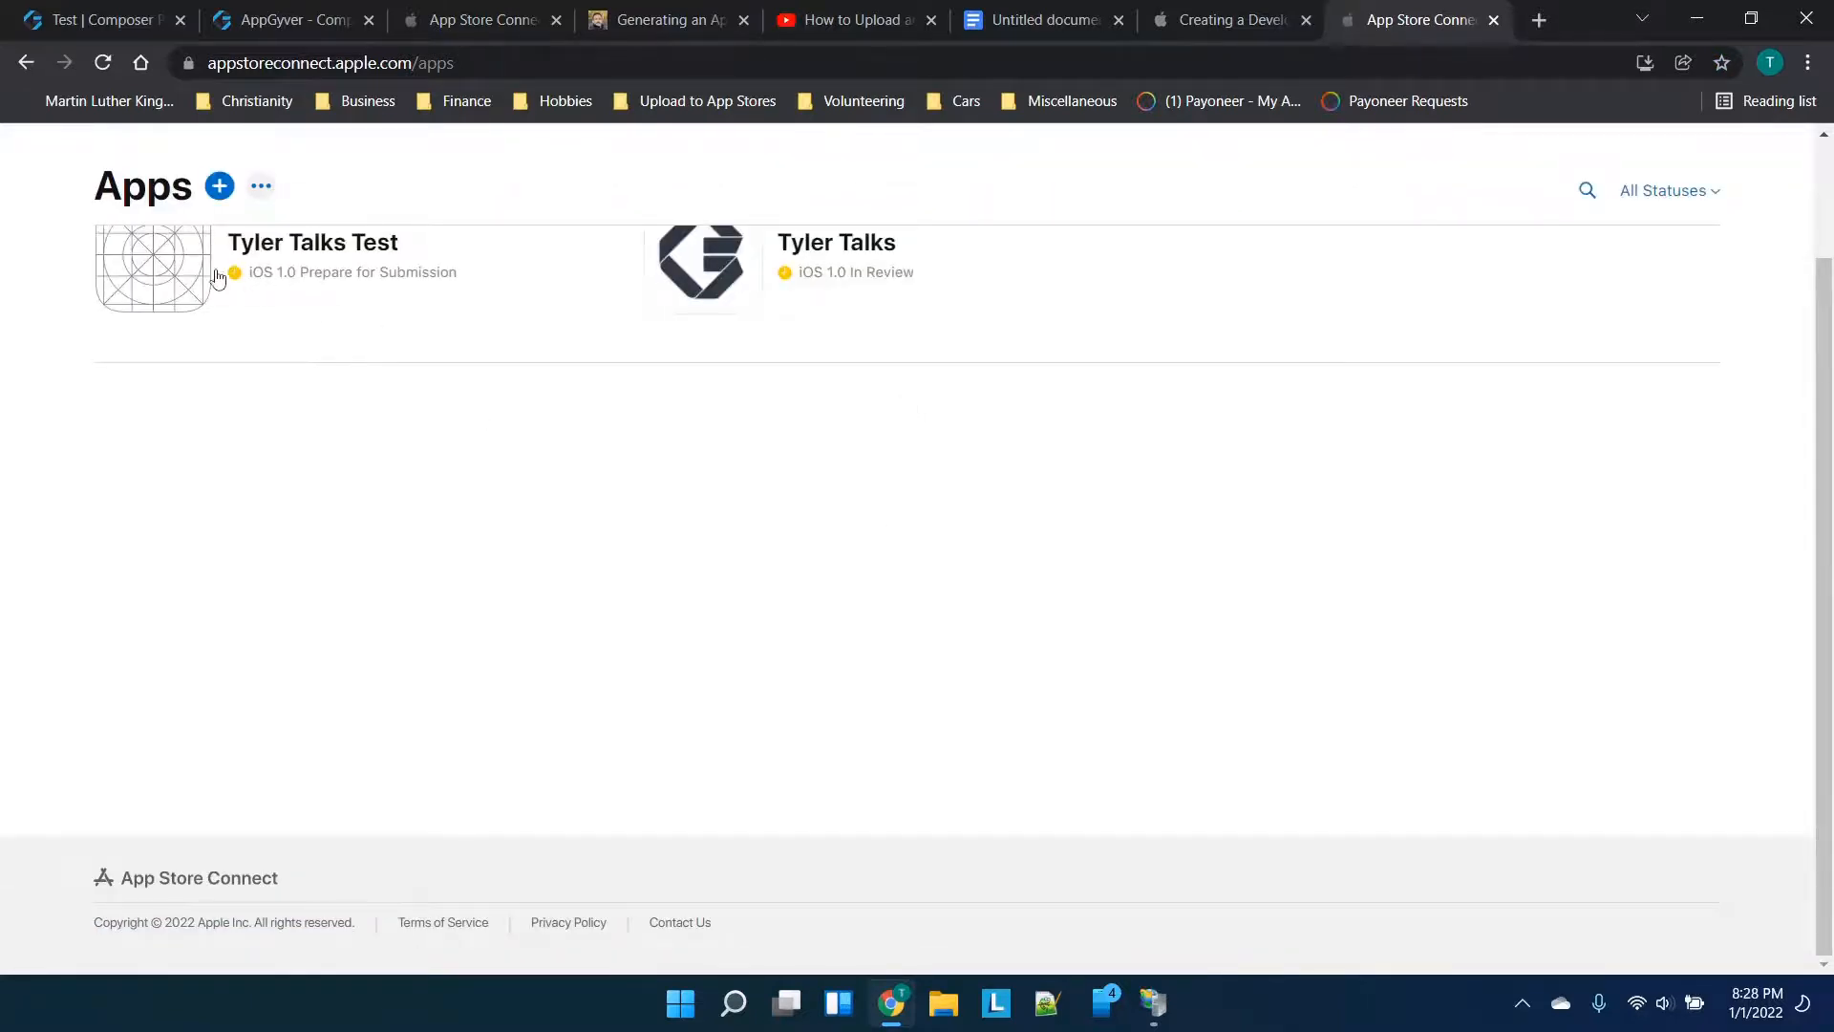
left_click(174, 272)
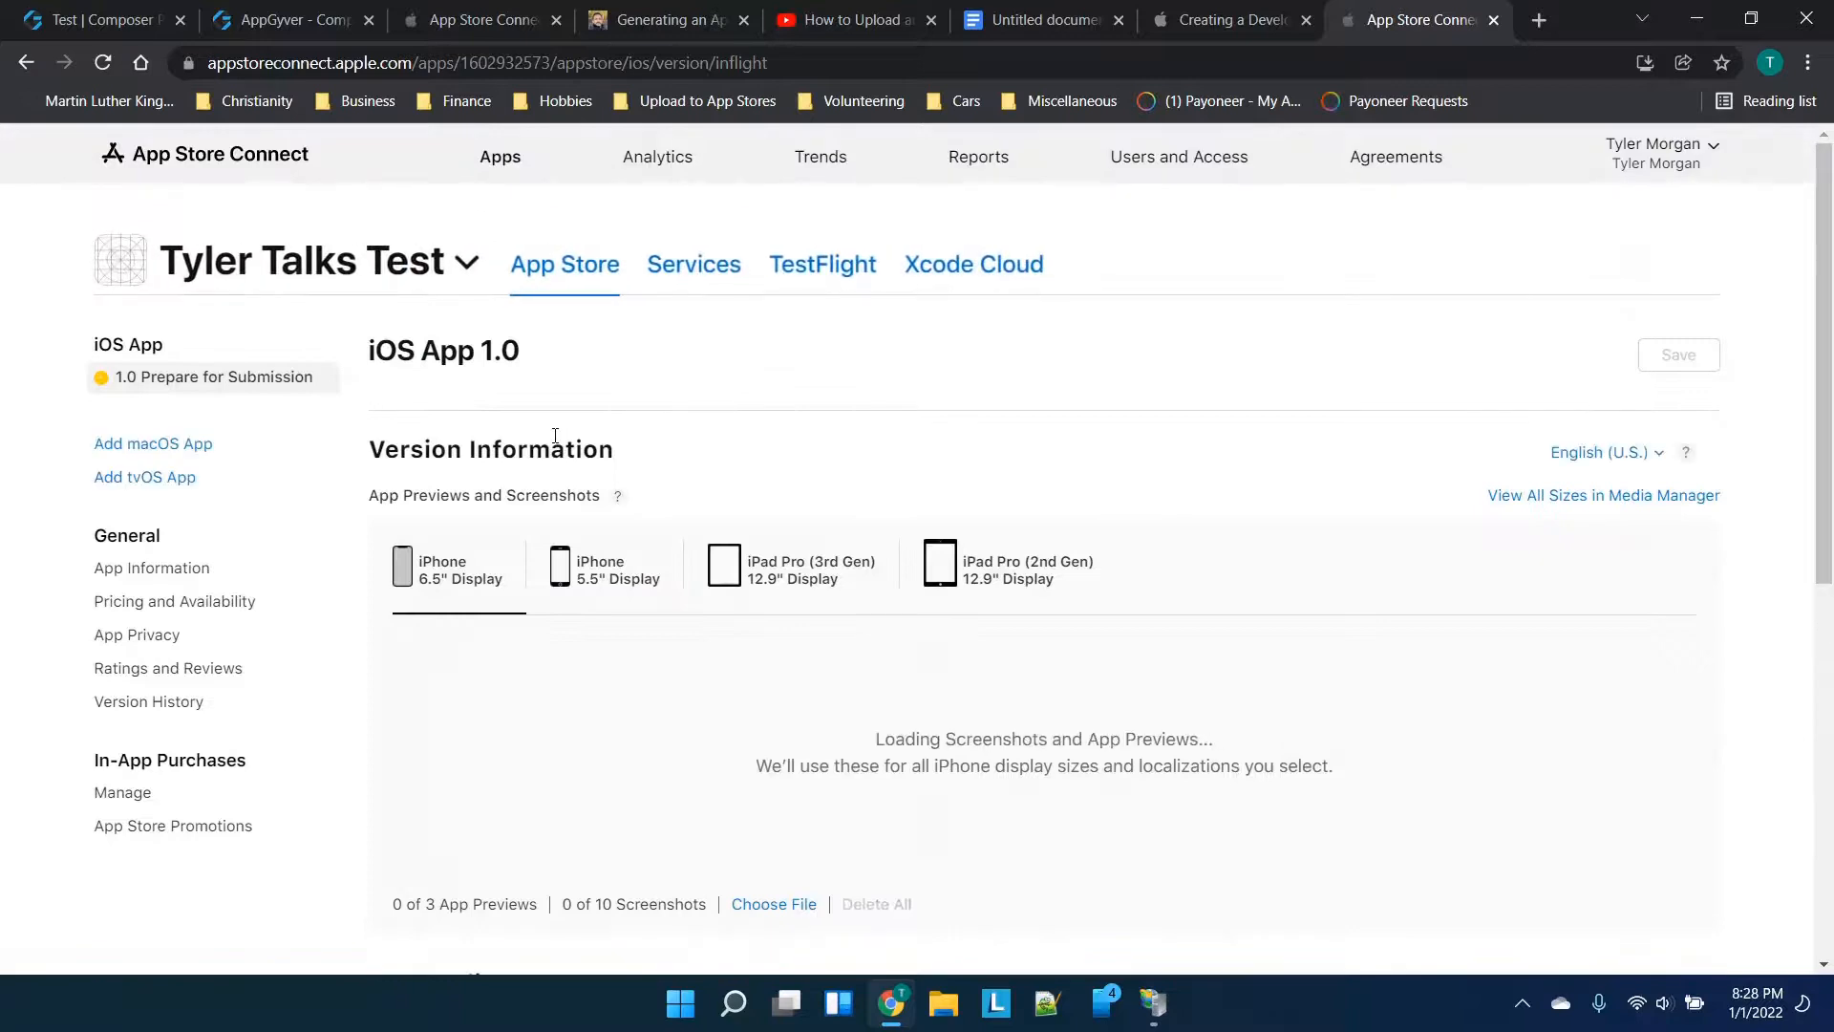
scroll(764, 470, "down", 3)
scroll(764, 470, "down", 4)
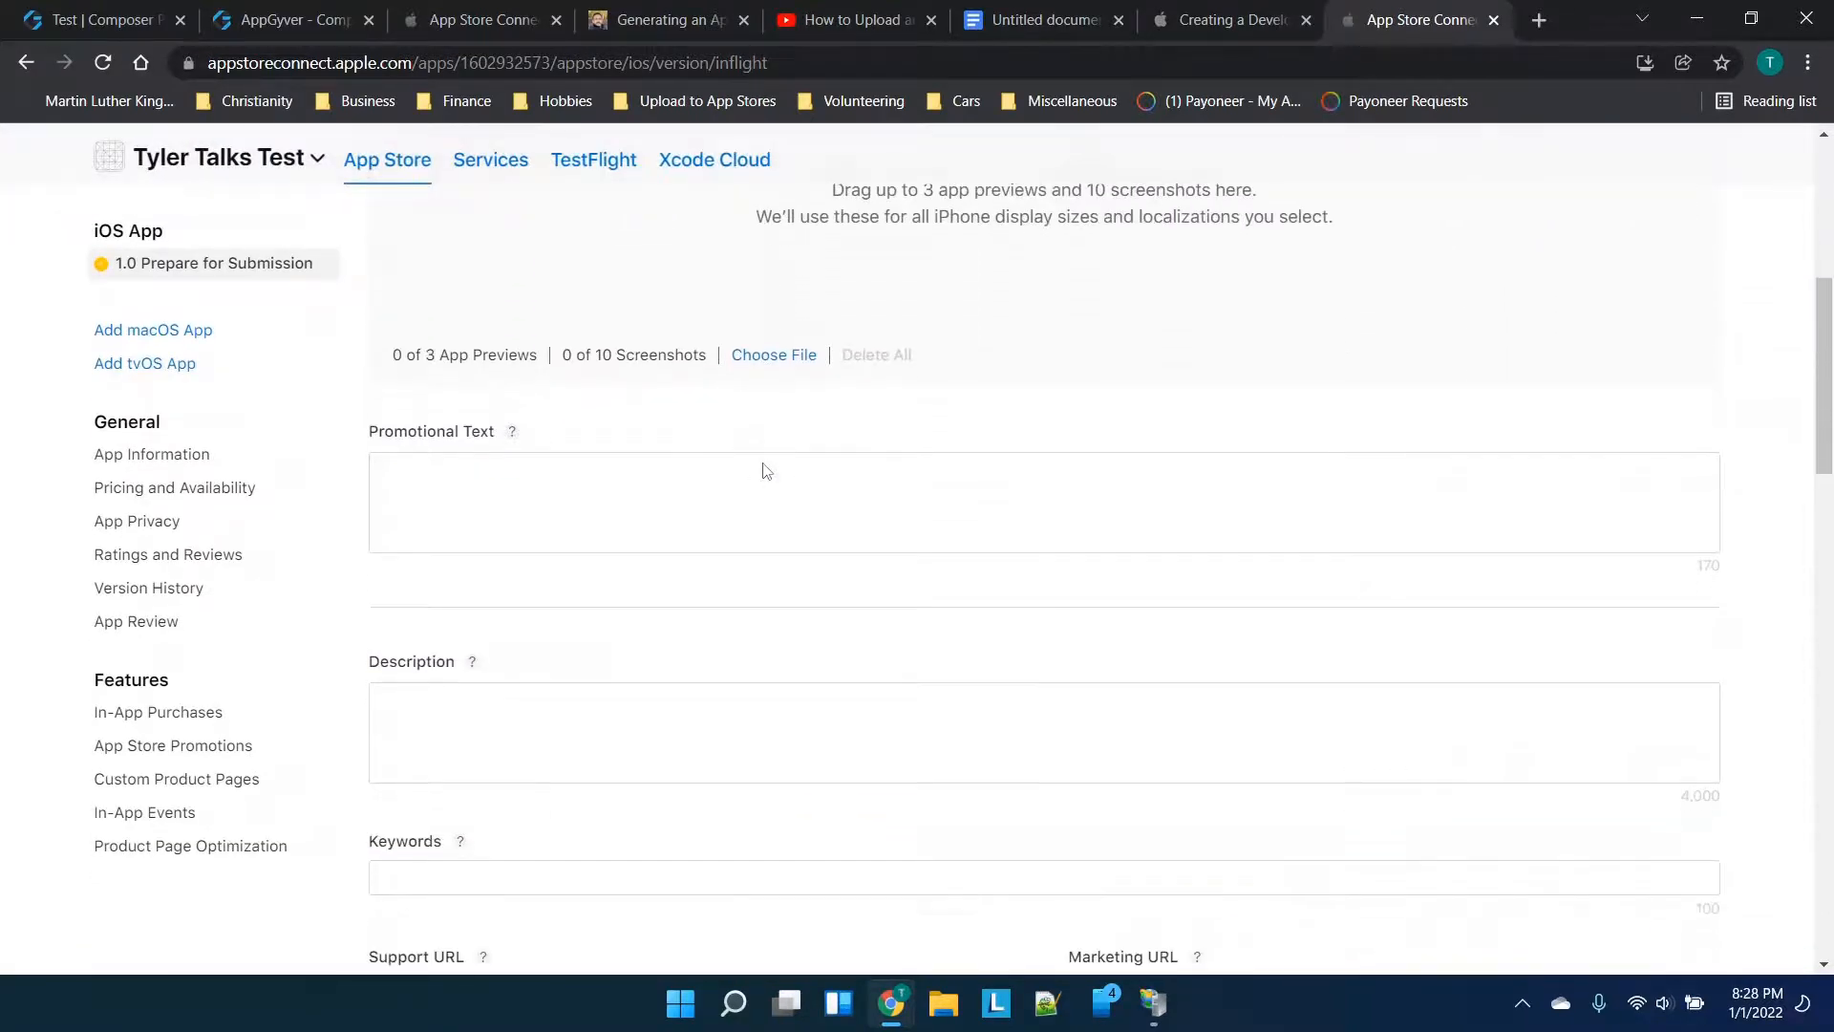
scroll(764, 470, "up", 7)
scroll(761, 471, "down", 3)
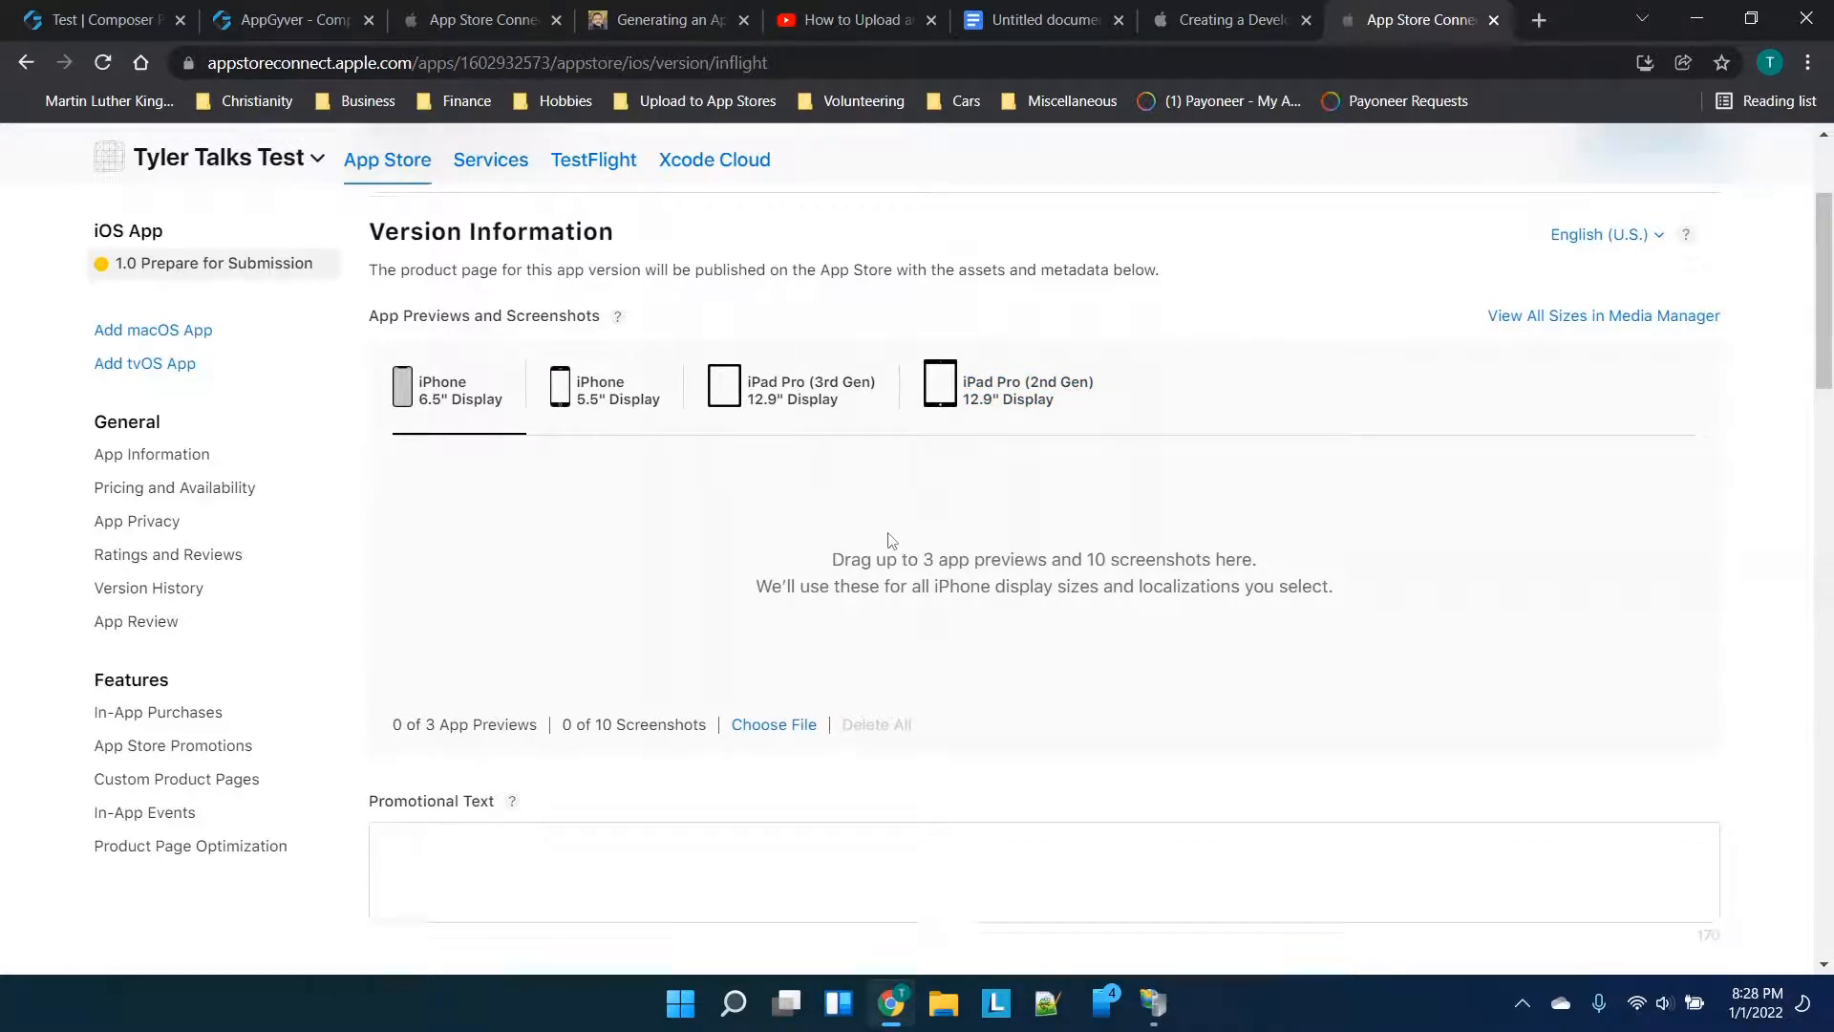
Review the empty Version Information fields and attempt Add for Review
scroll(888, 540, "down", 1)
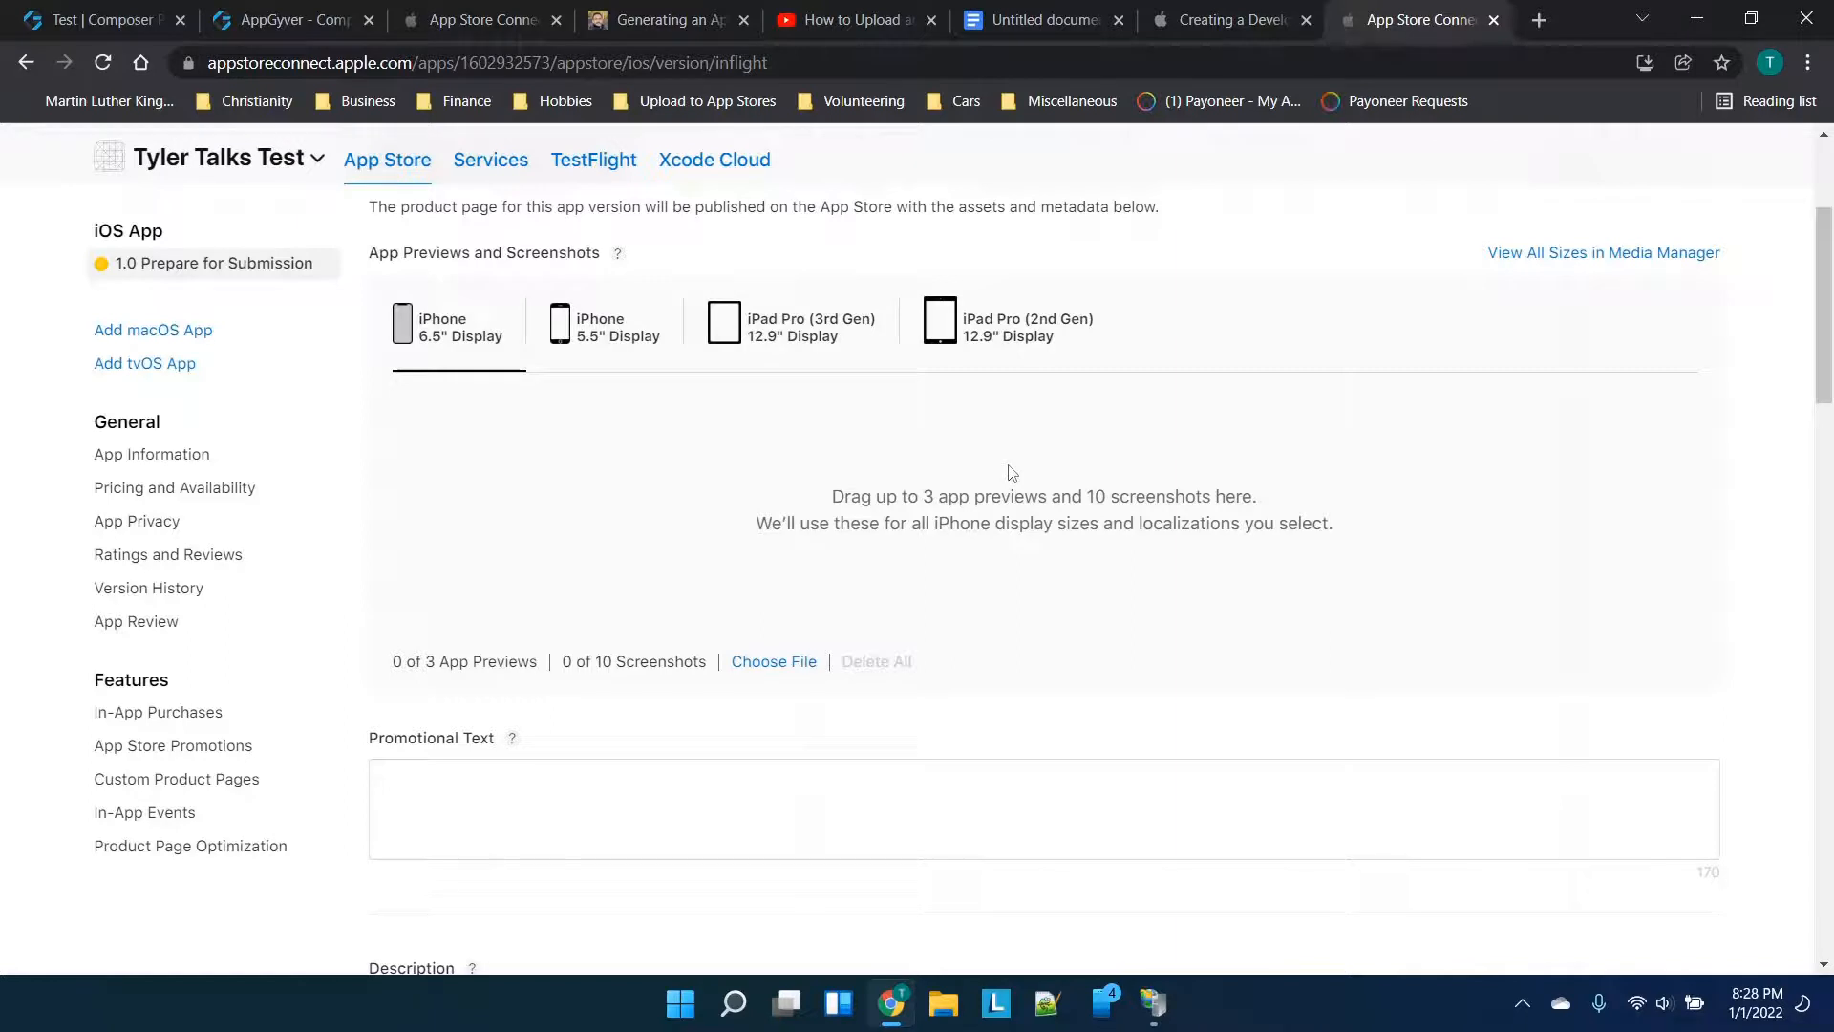
scroll(901, 466, "down", 3)
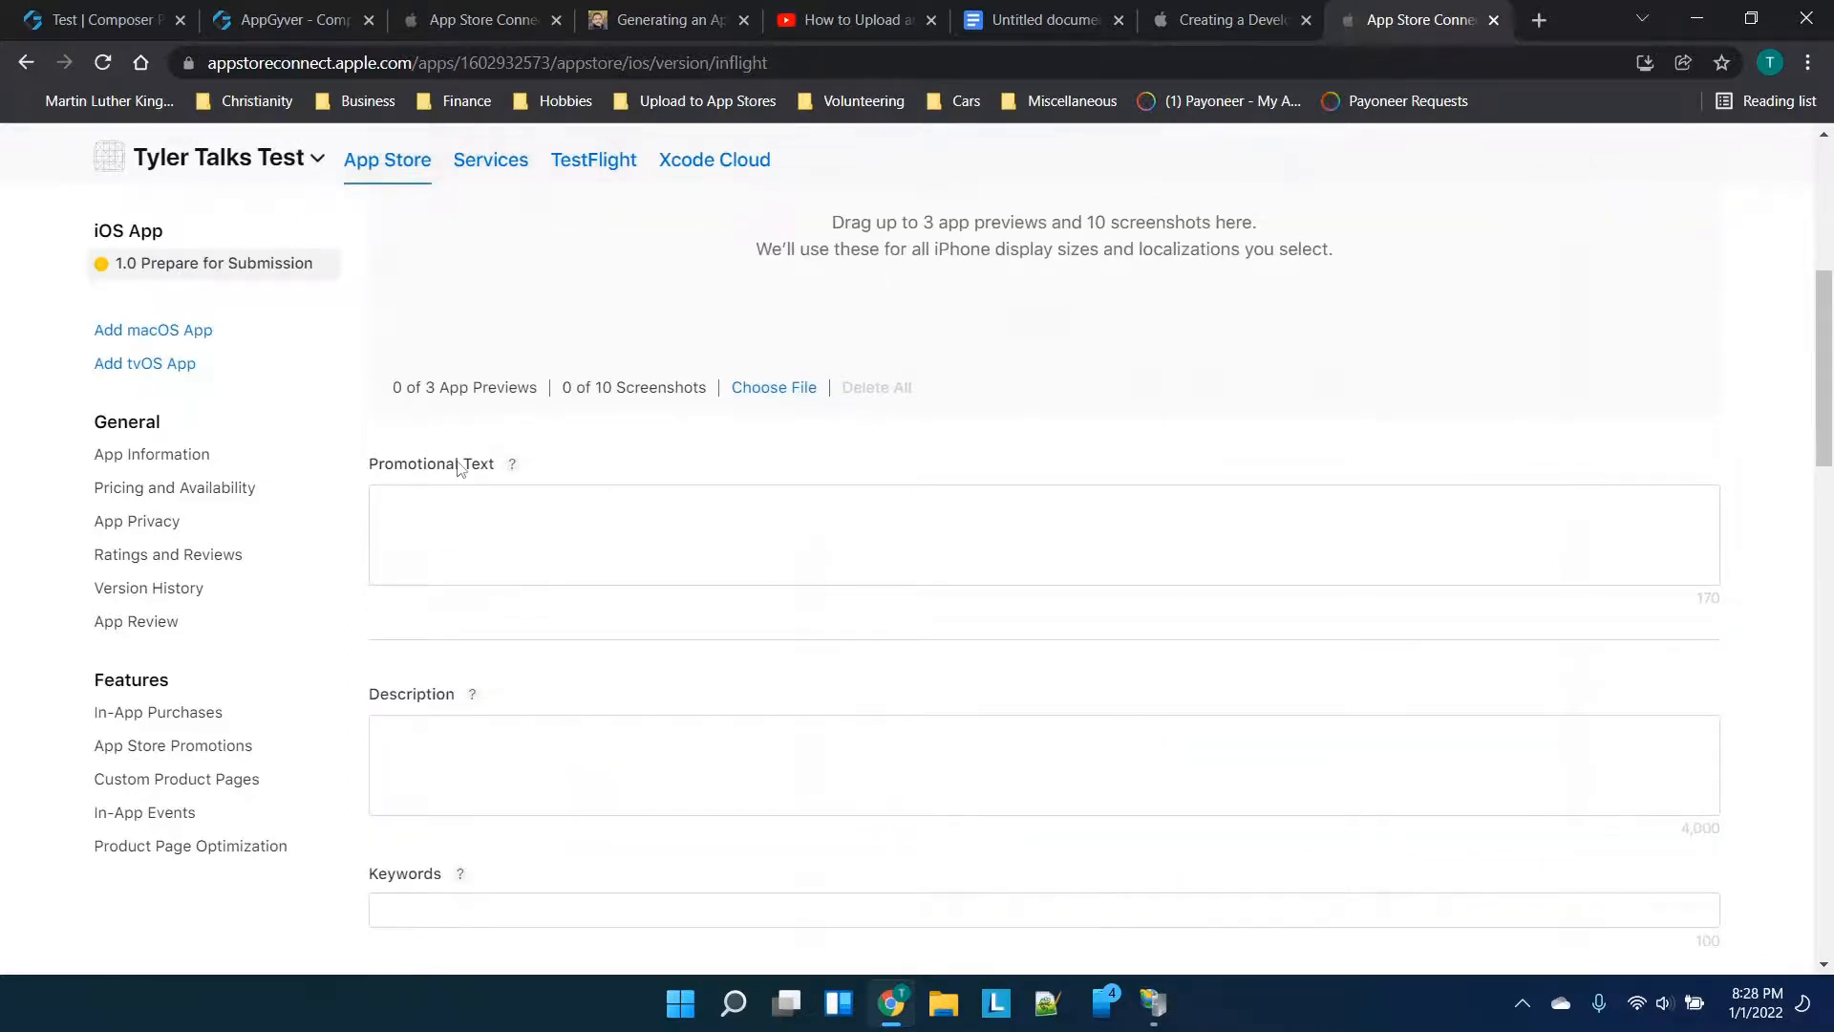
scroll(457, 466, "down", 2)
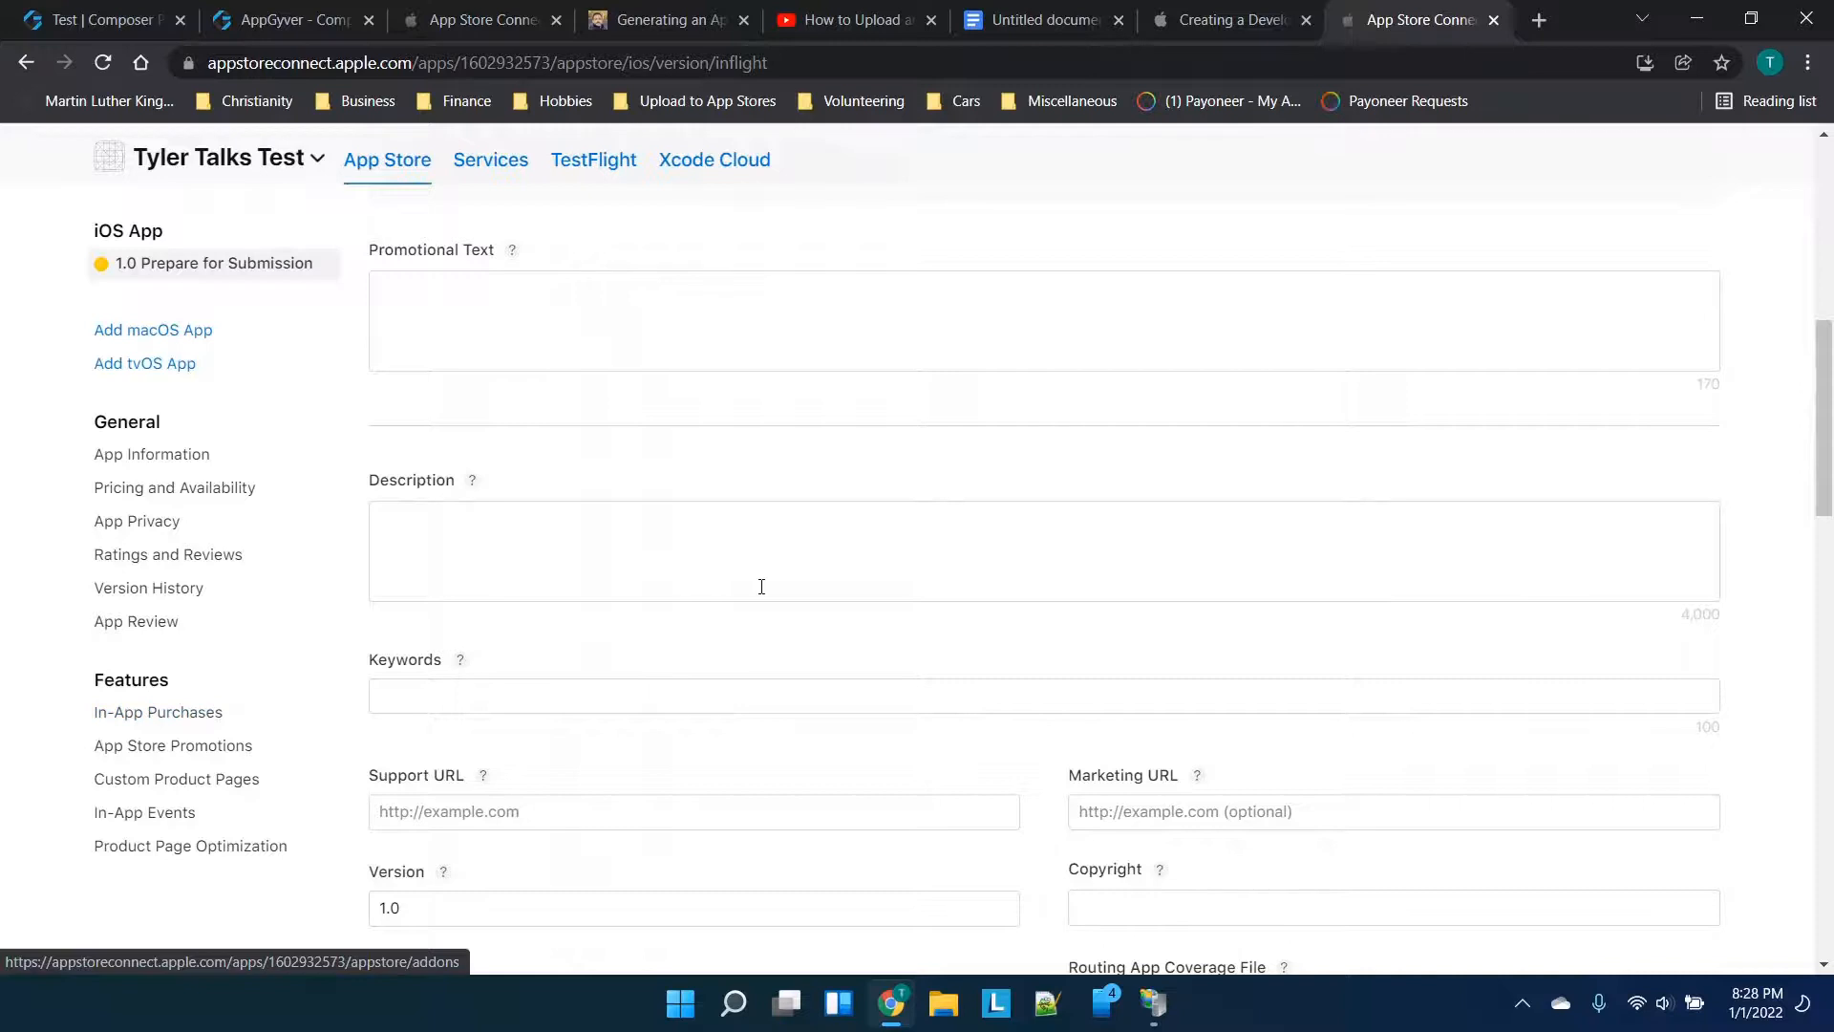
scroll(761, 586, "down", 2)
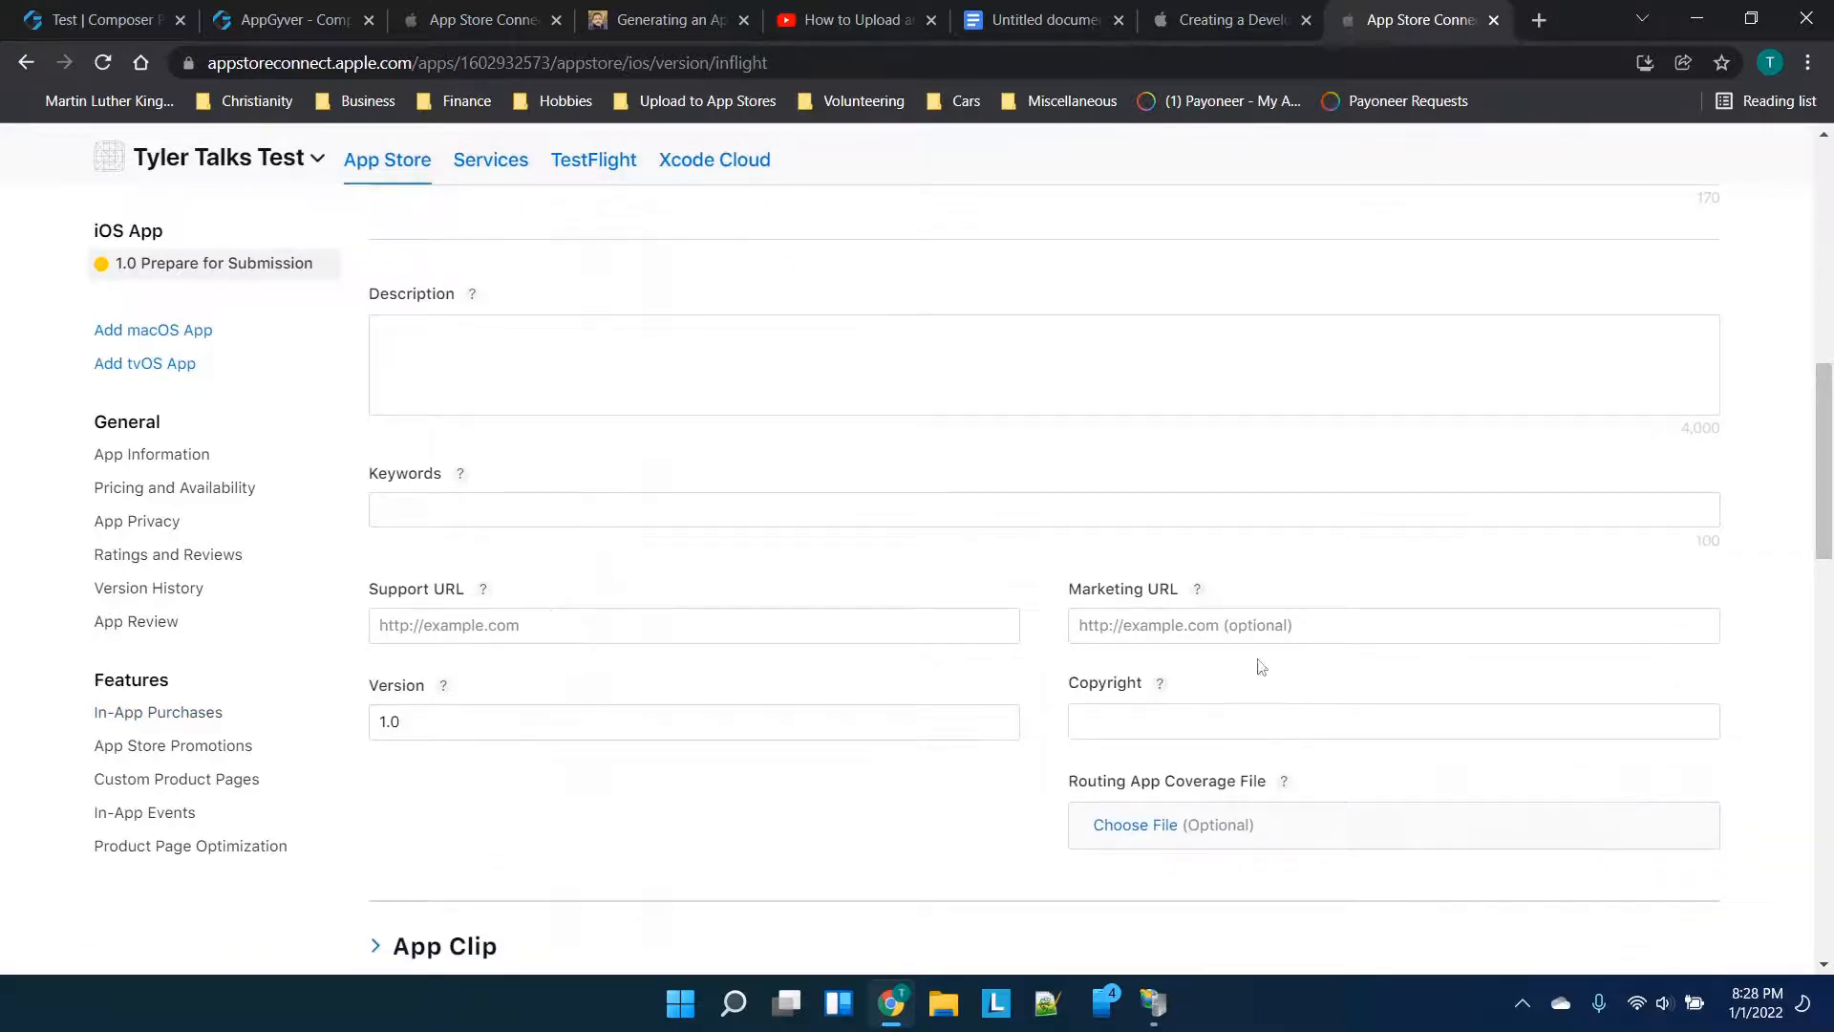
scroll(831, 540, "down", 3)
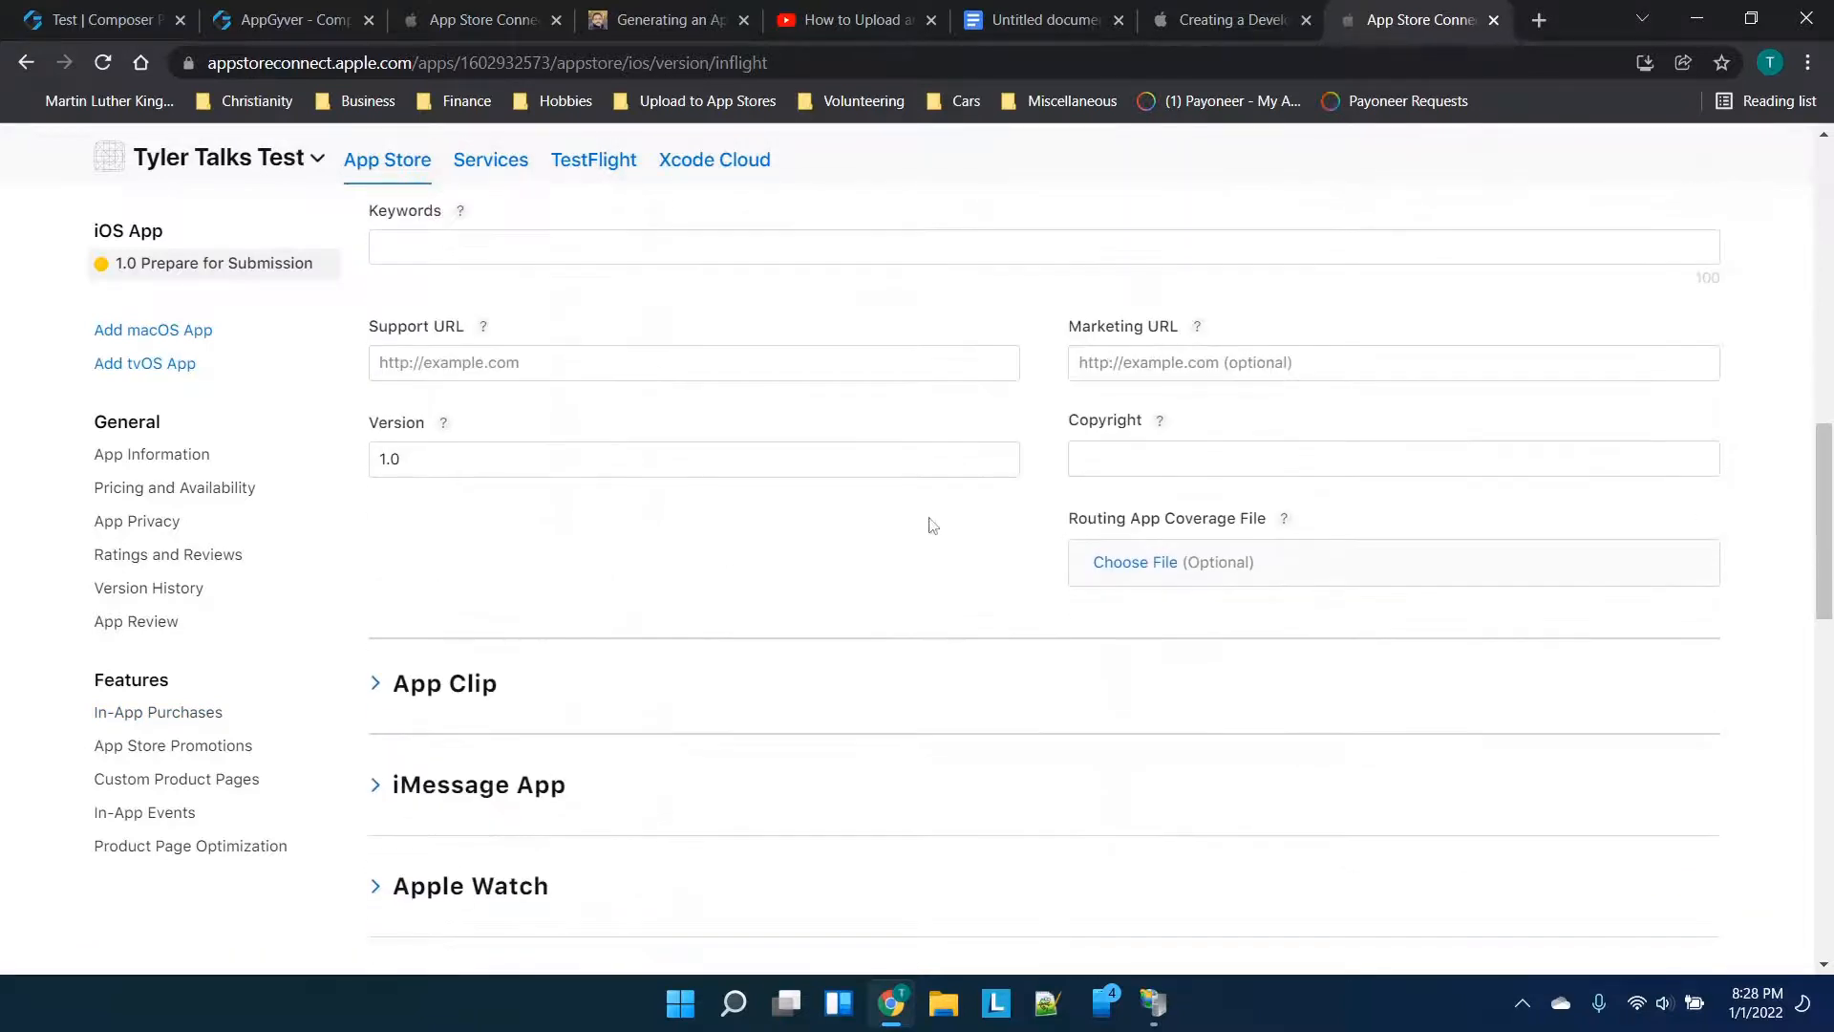
scroll(984, 511, "up", 10)
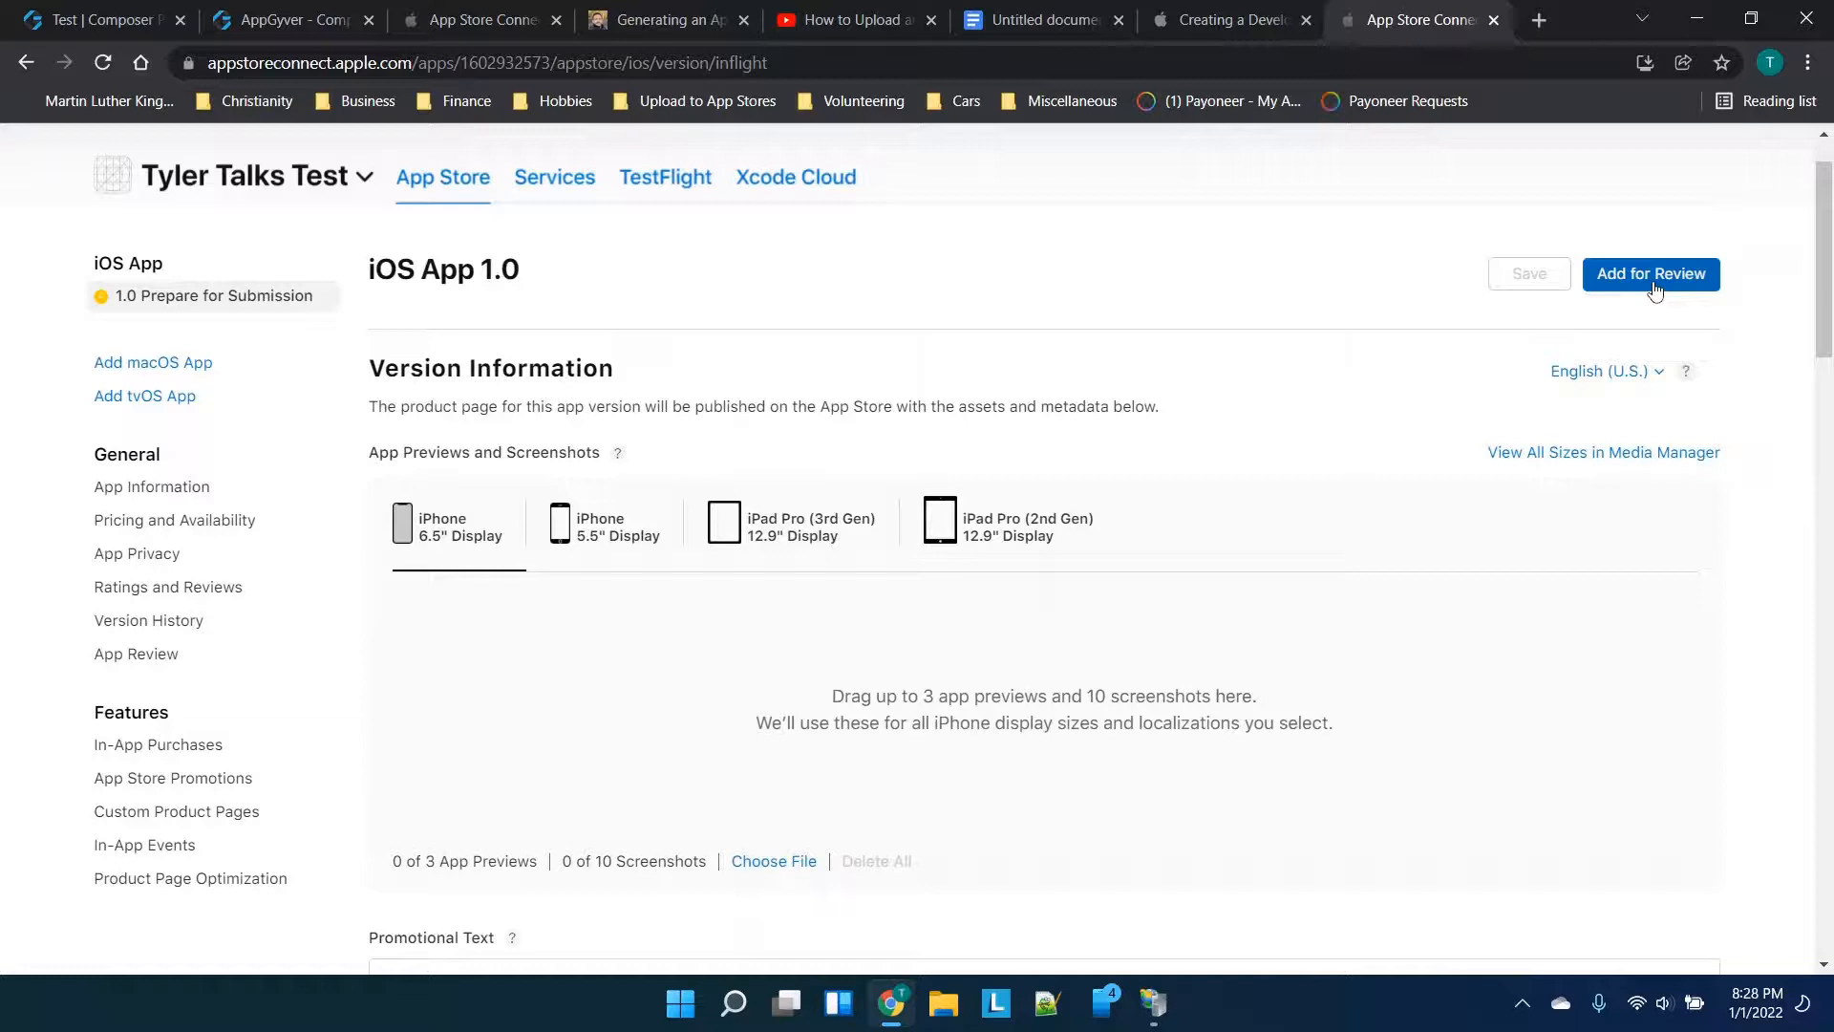
left_click(1655, 289)
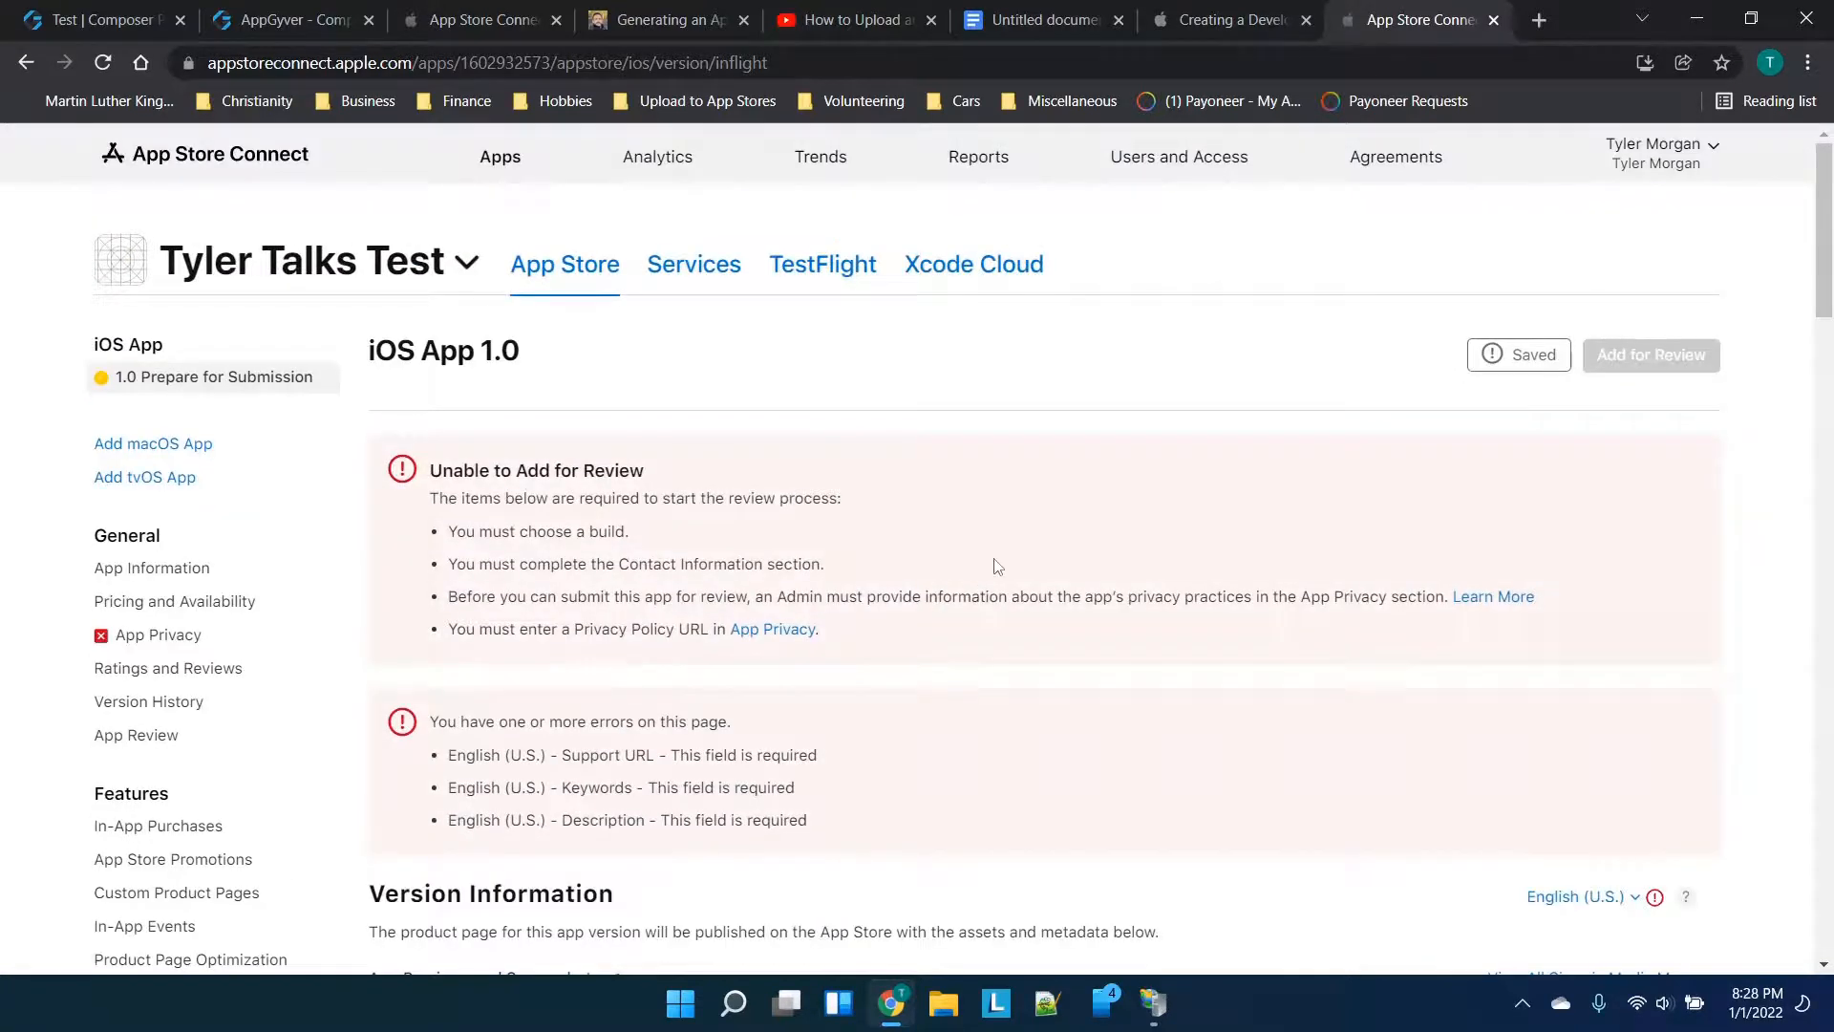
Read the review errors: missing contact info, privacy details and Support URL
scroll(997, 565, "down", 1)
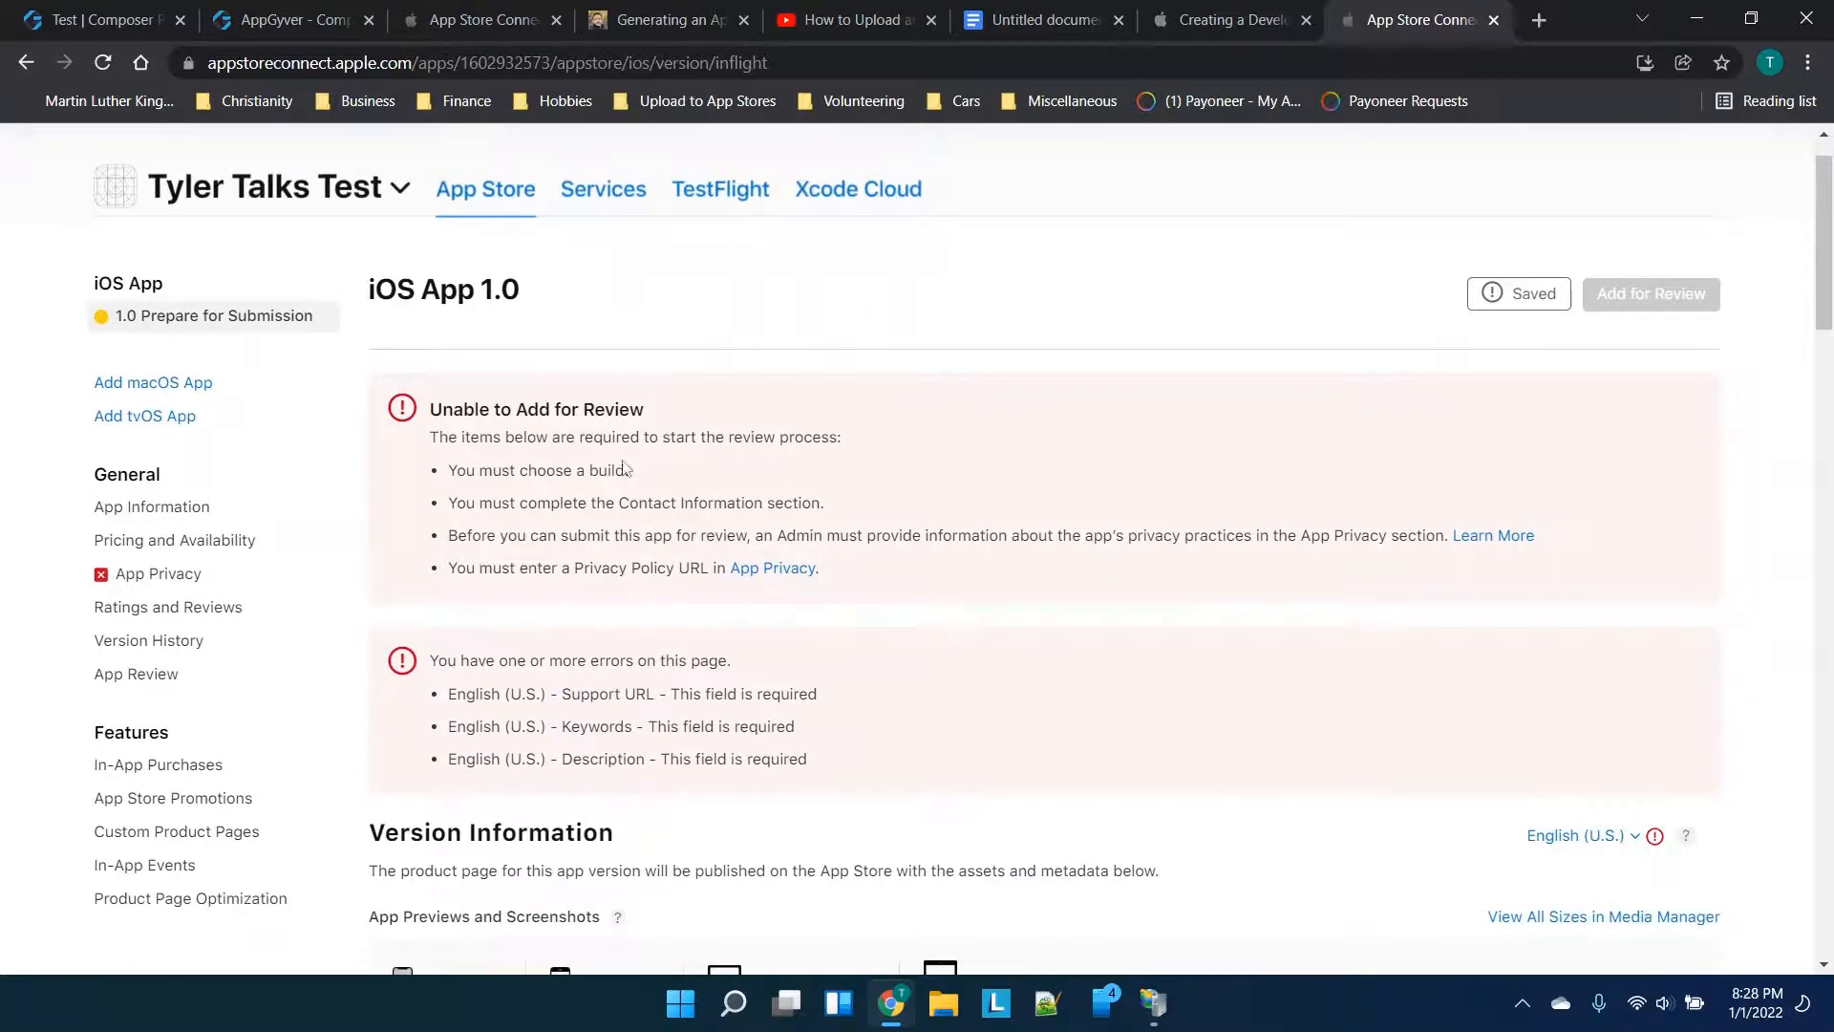
left_click_drag(542, 504, 843, 530)
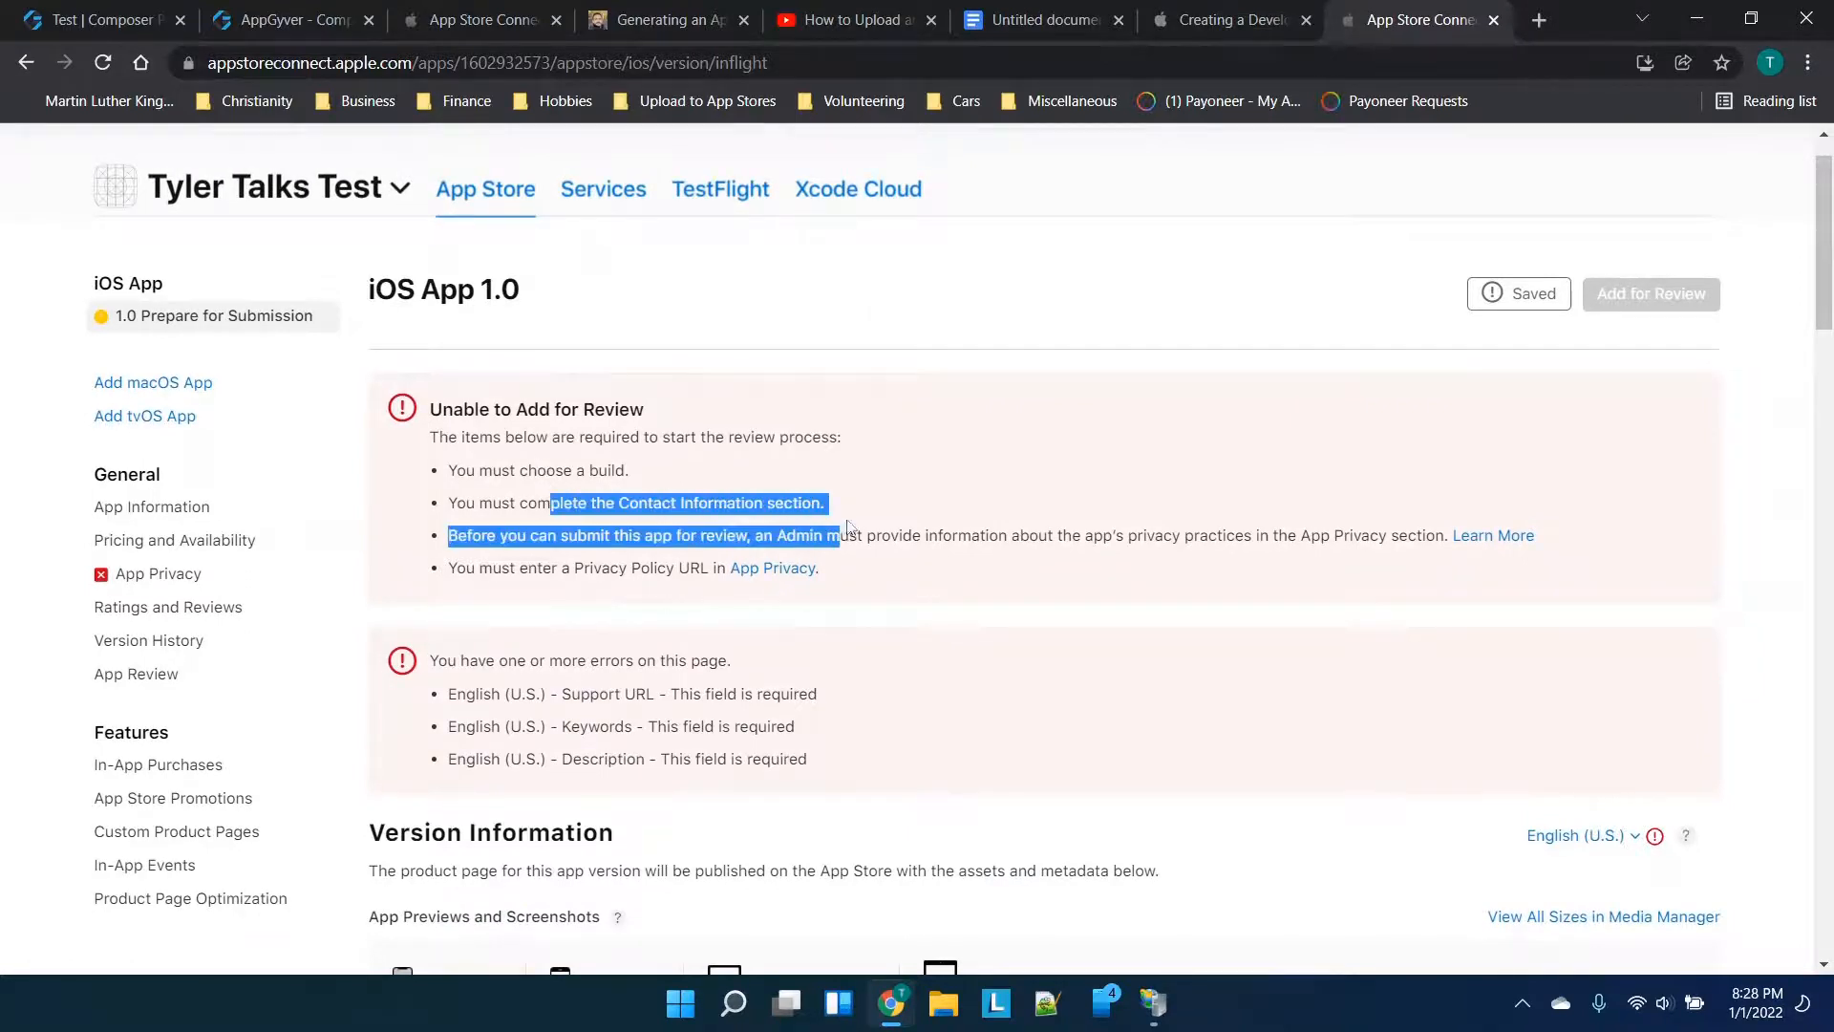
left_click(867, 506)
scroll(808, 440, "down", 2)
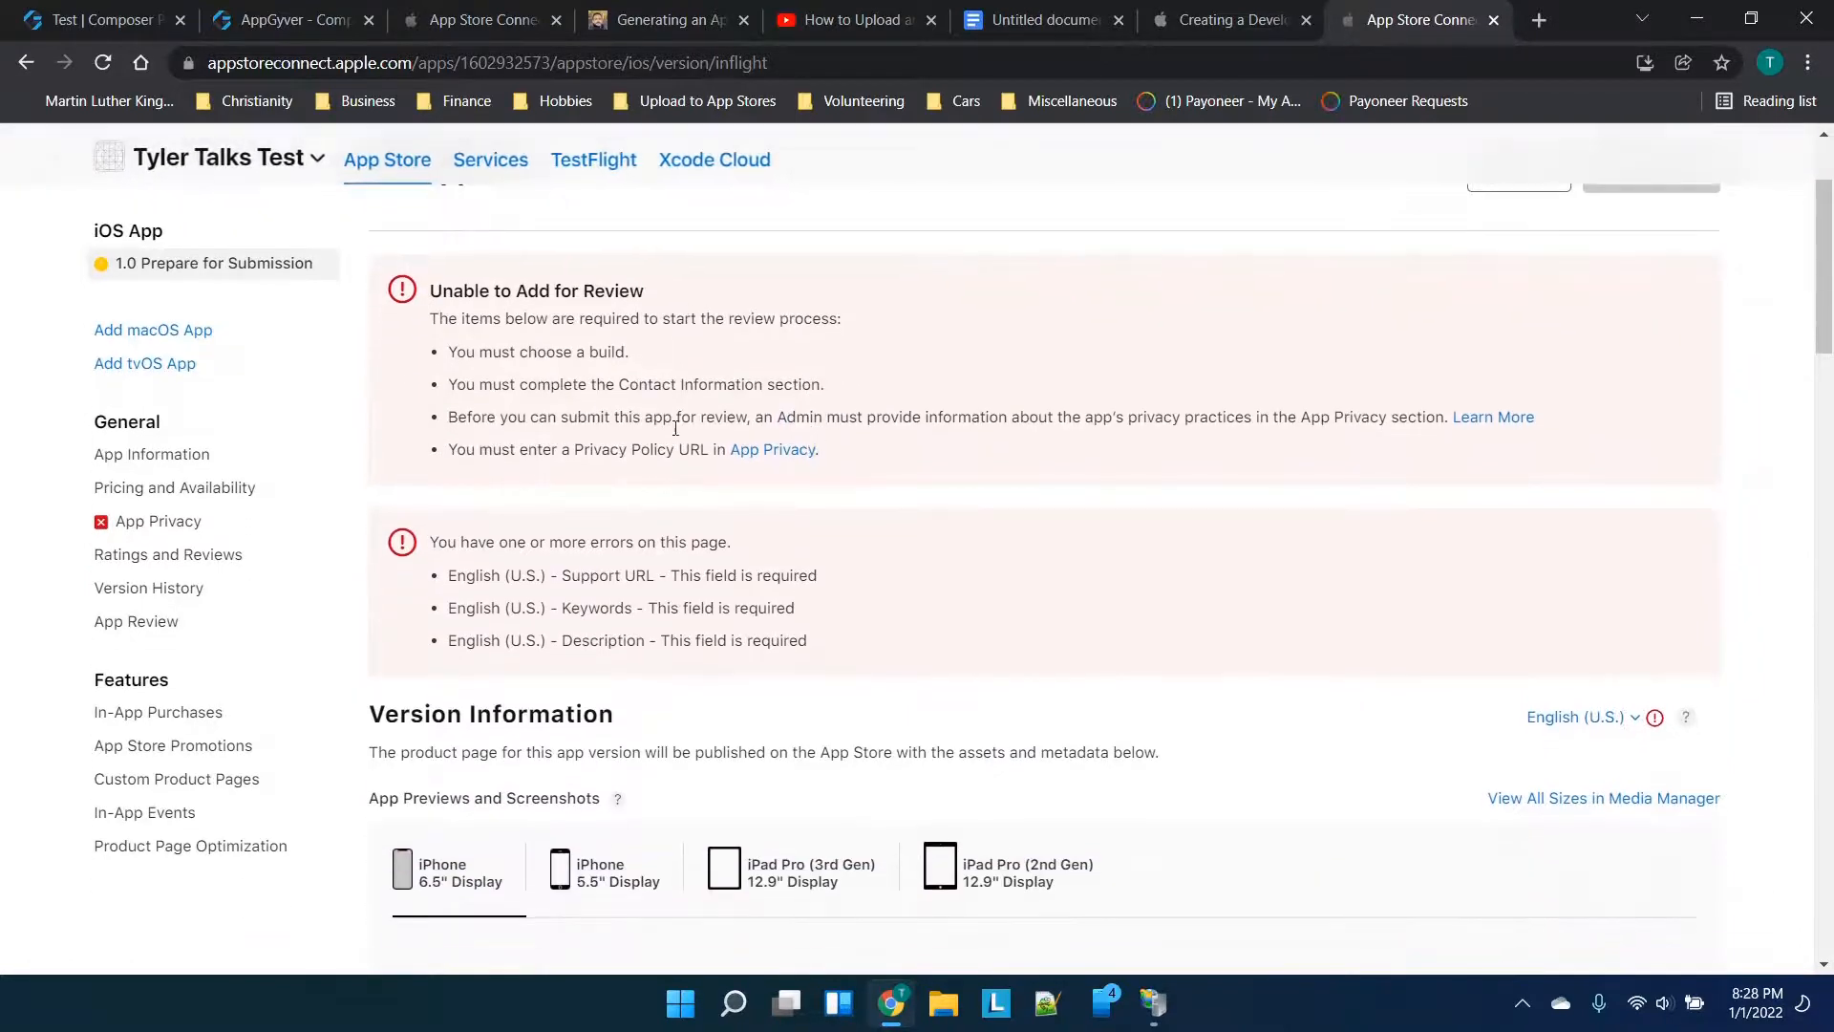
scroll(695, 686, "down", 8)
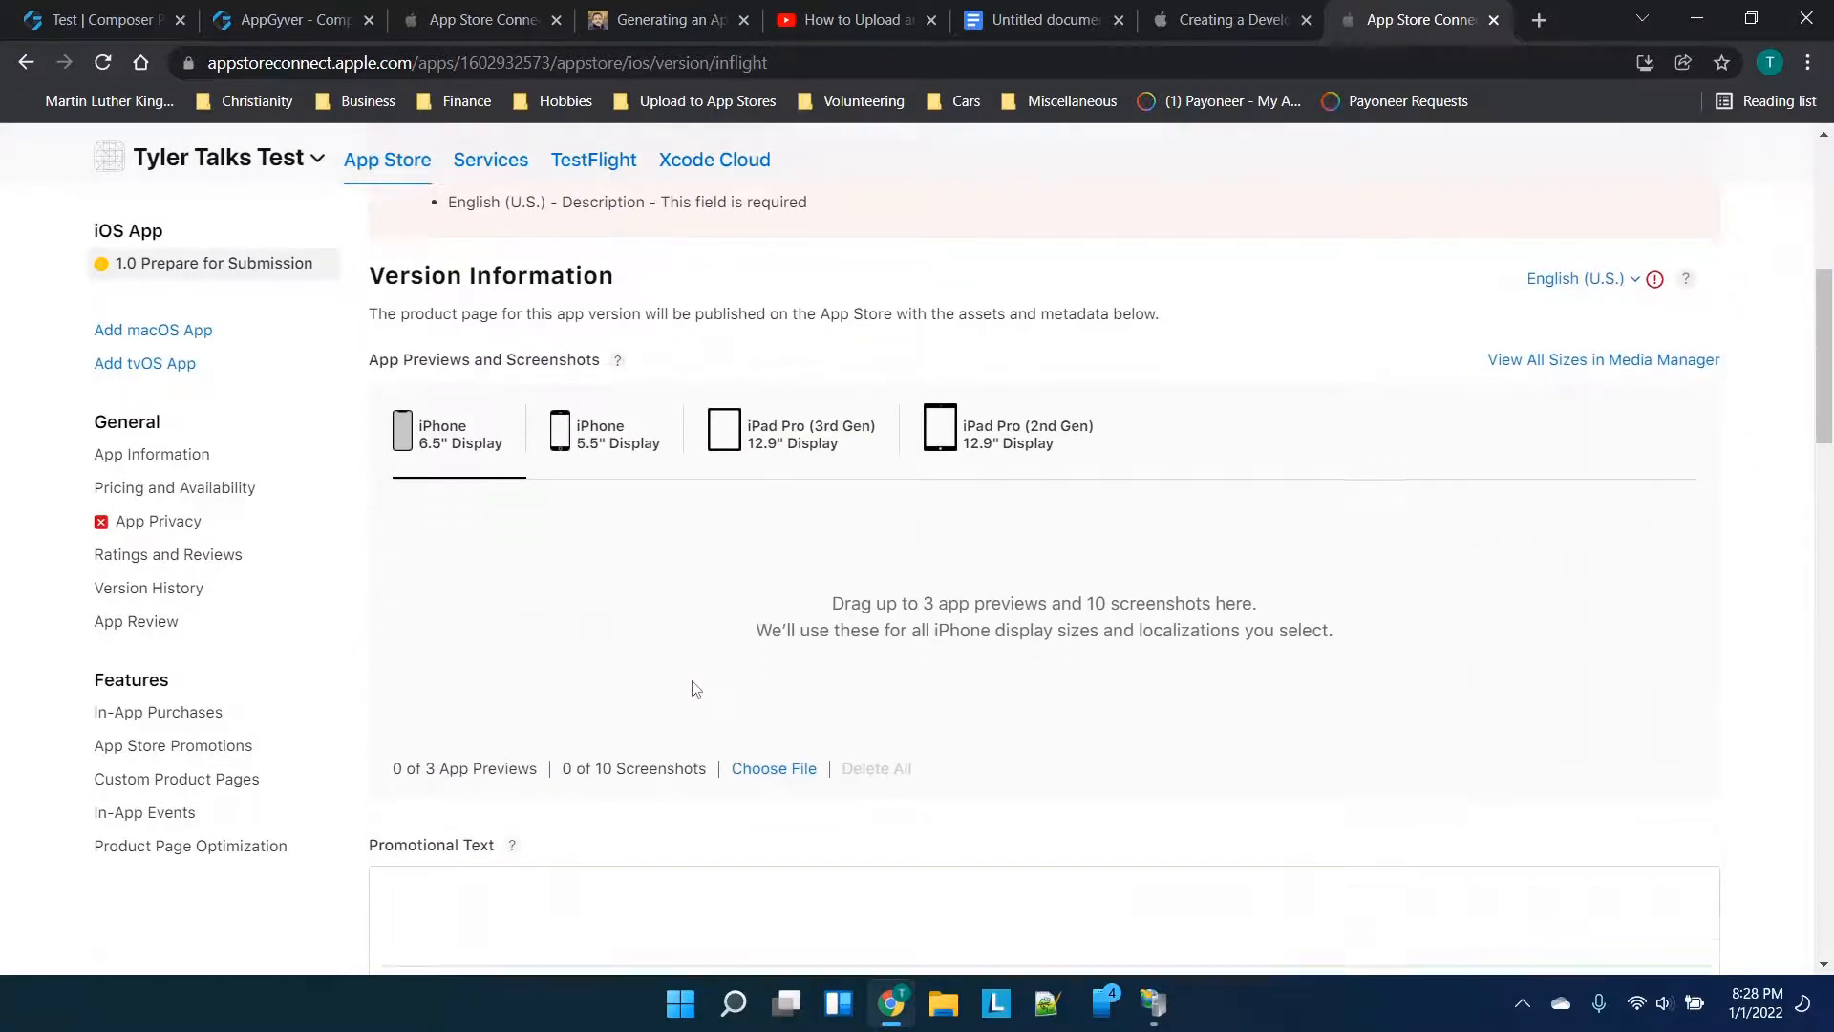
scroll(898, 611, "down", 10)
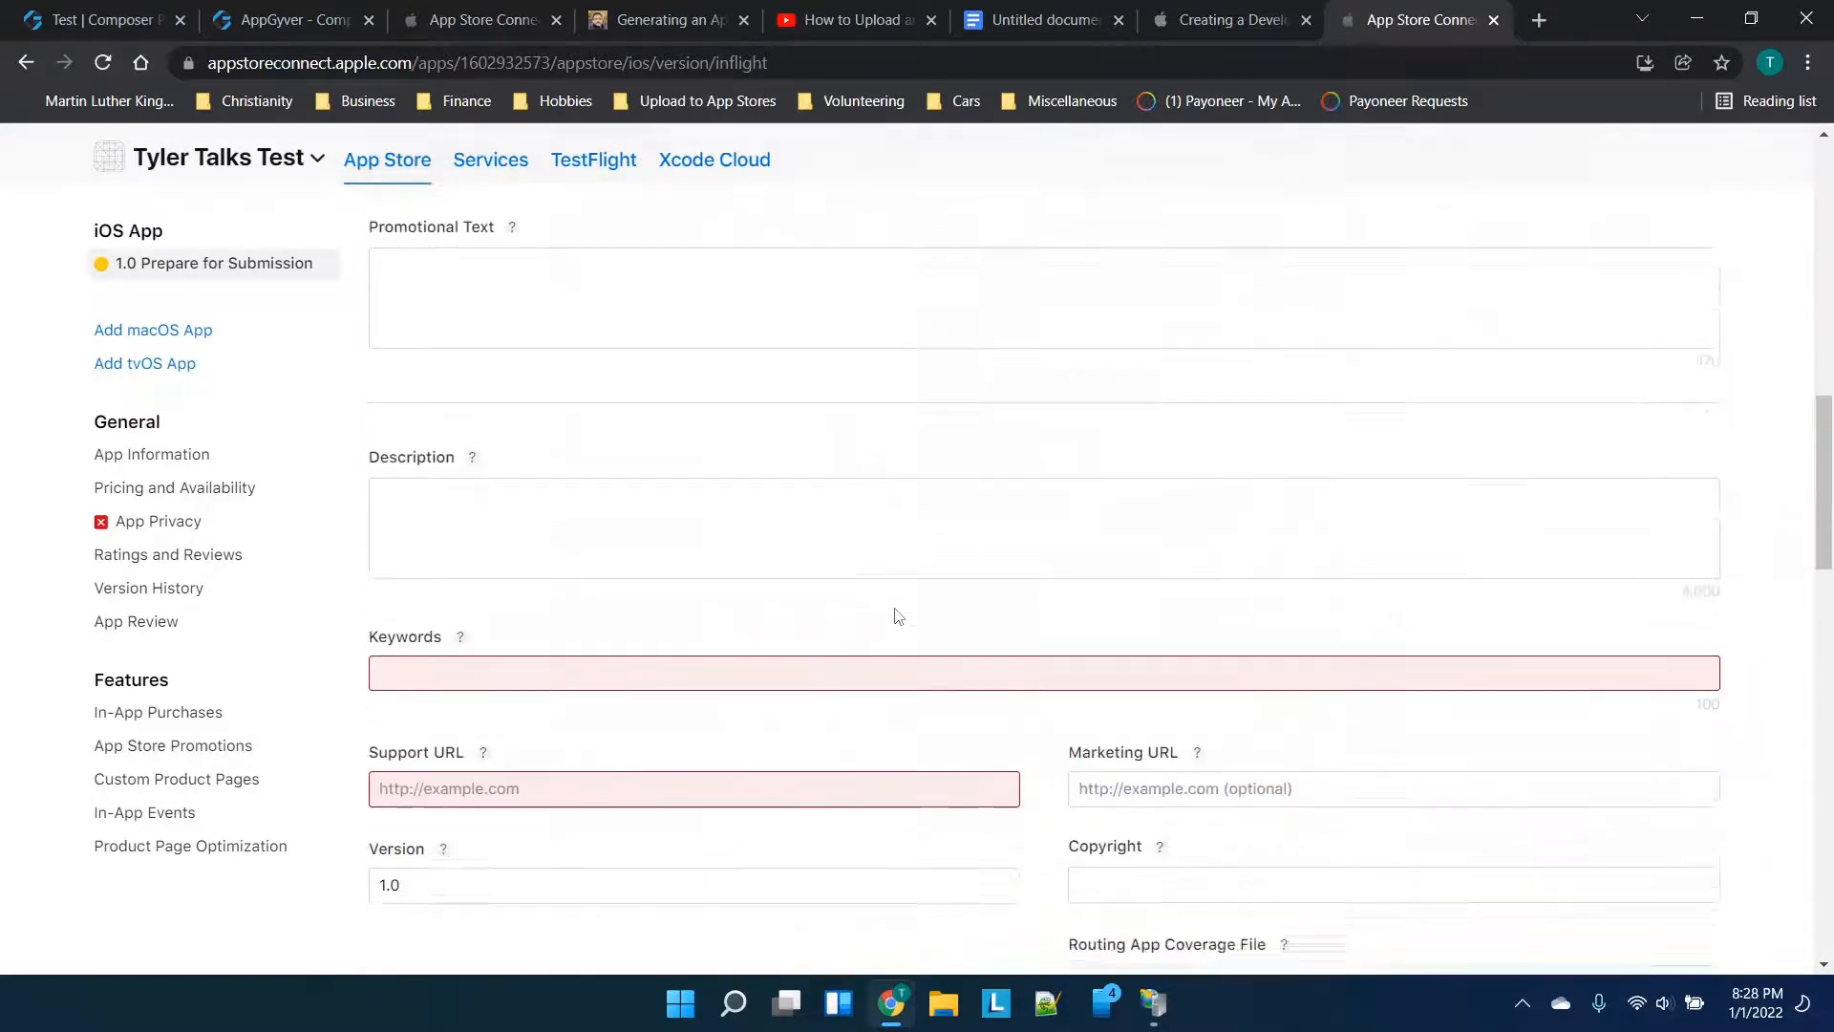
left_click(679, 651)
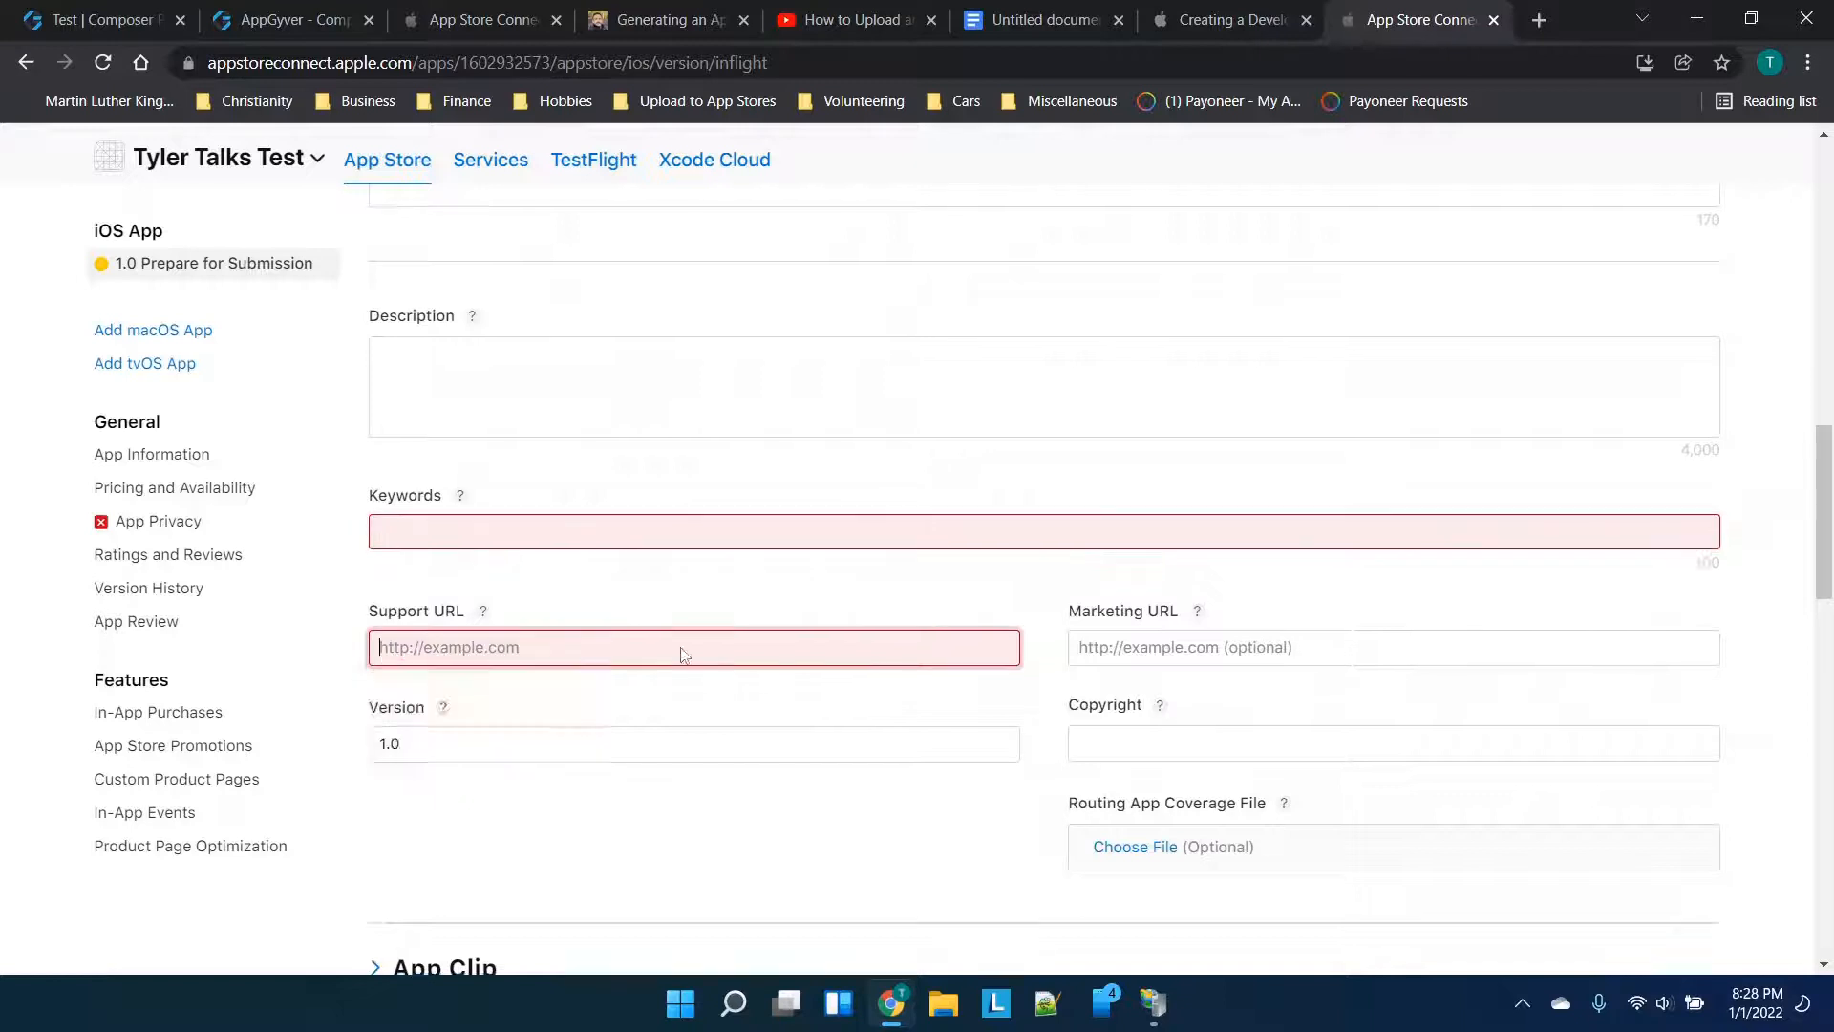
scroll(685, 655, "down", 4)
scroll(606, 511, "down", 10)
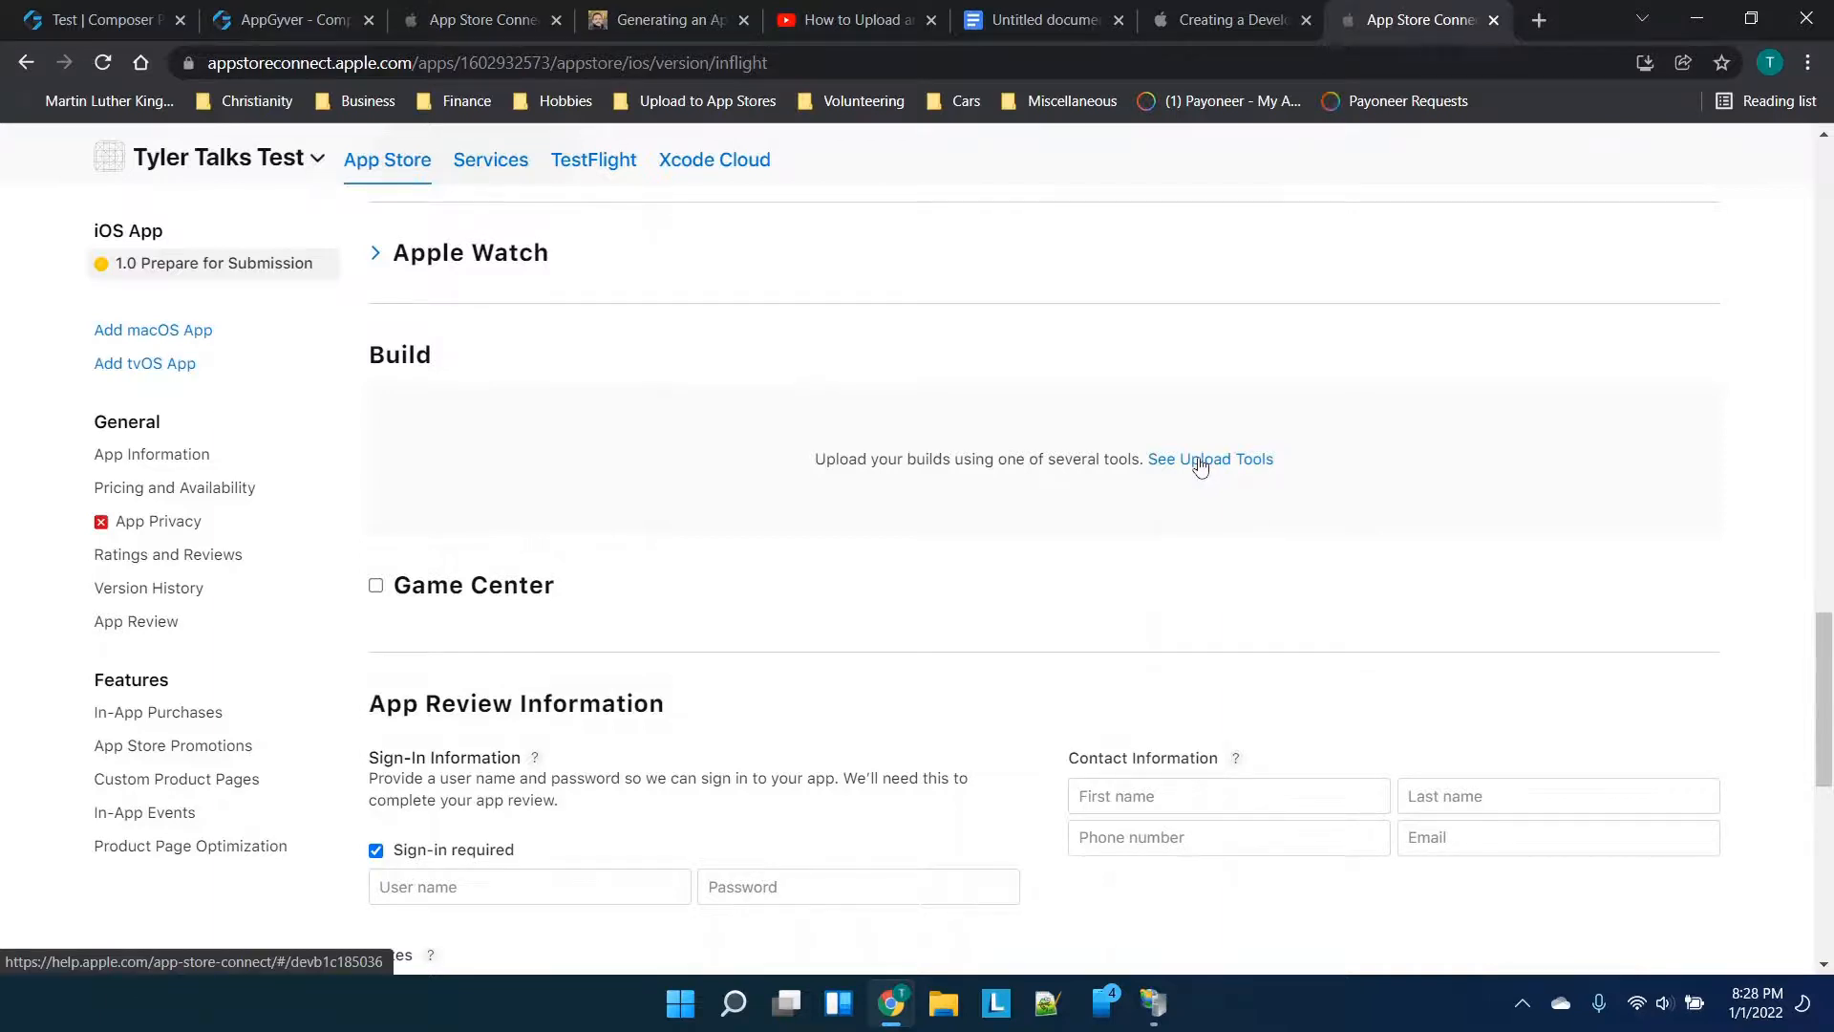
Check the iOS build status in AppGyver and revisit App Information
left_click(286, 20)
left_click(103, 63)
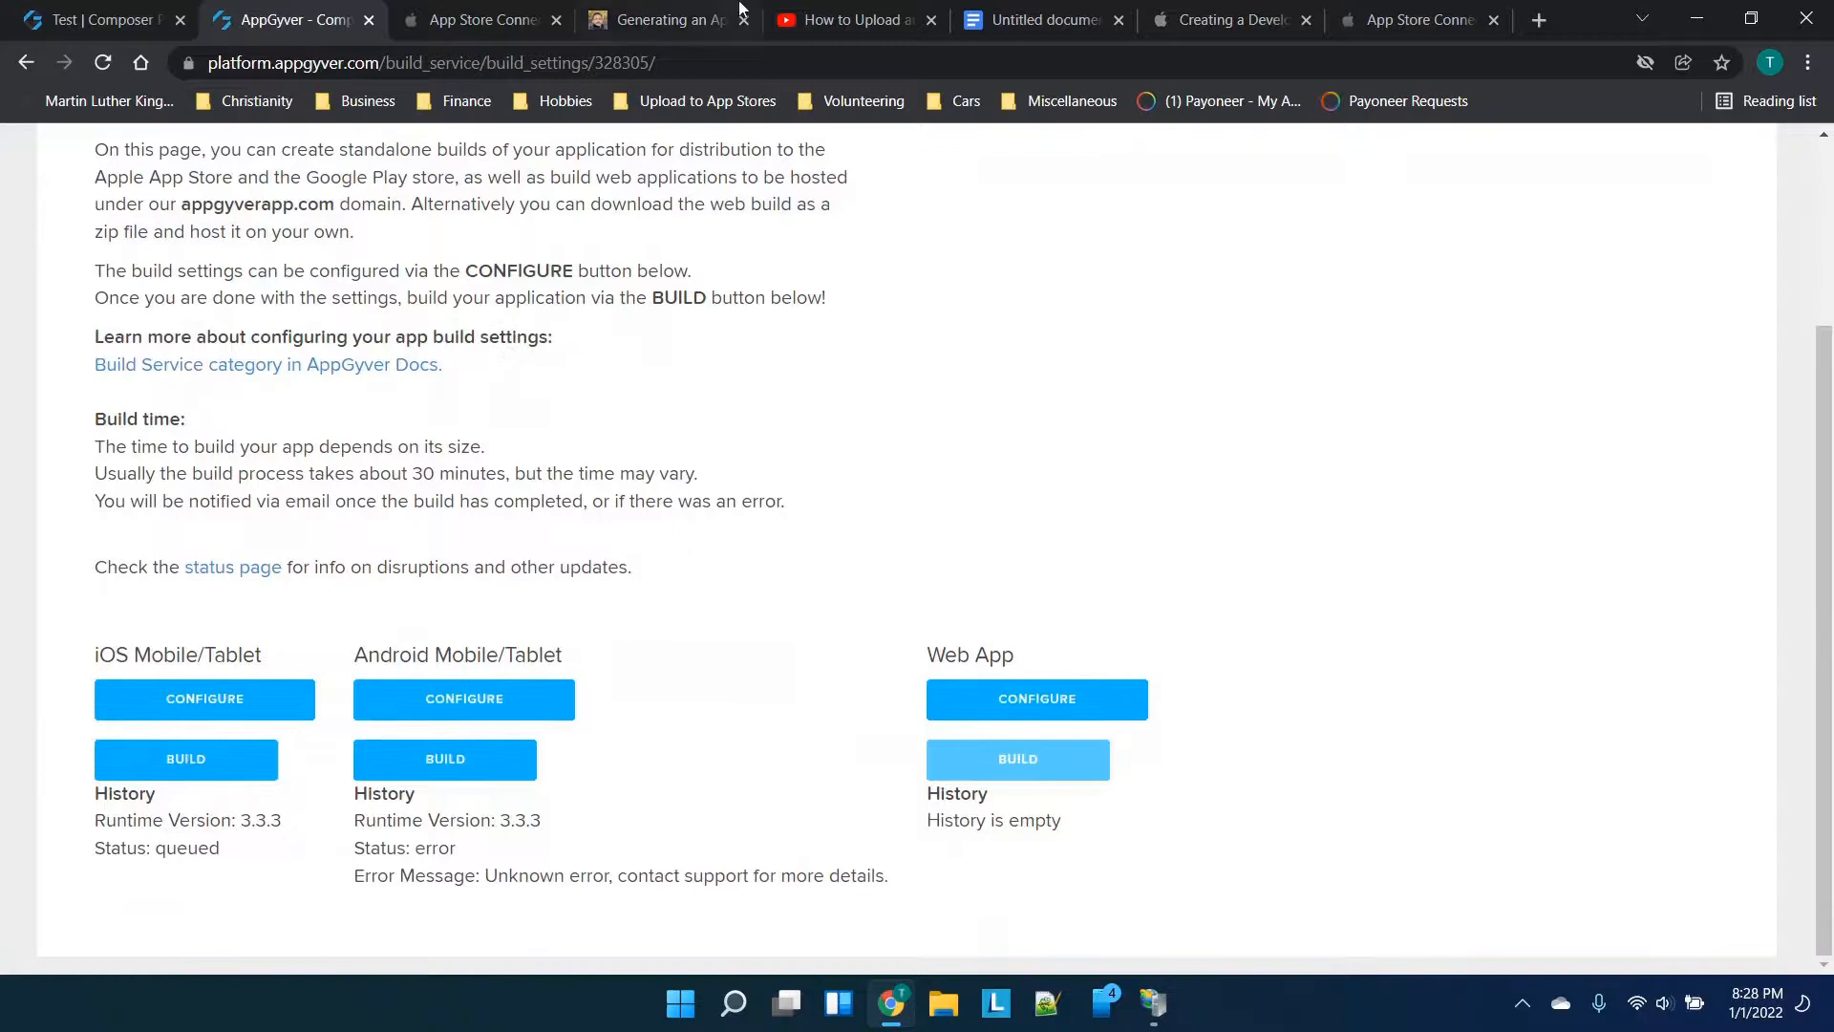
left_click(506, 8)
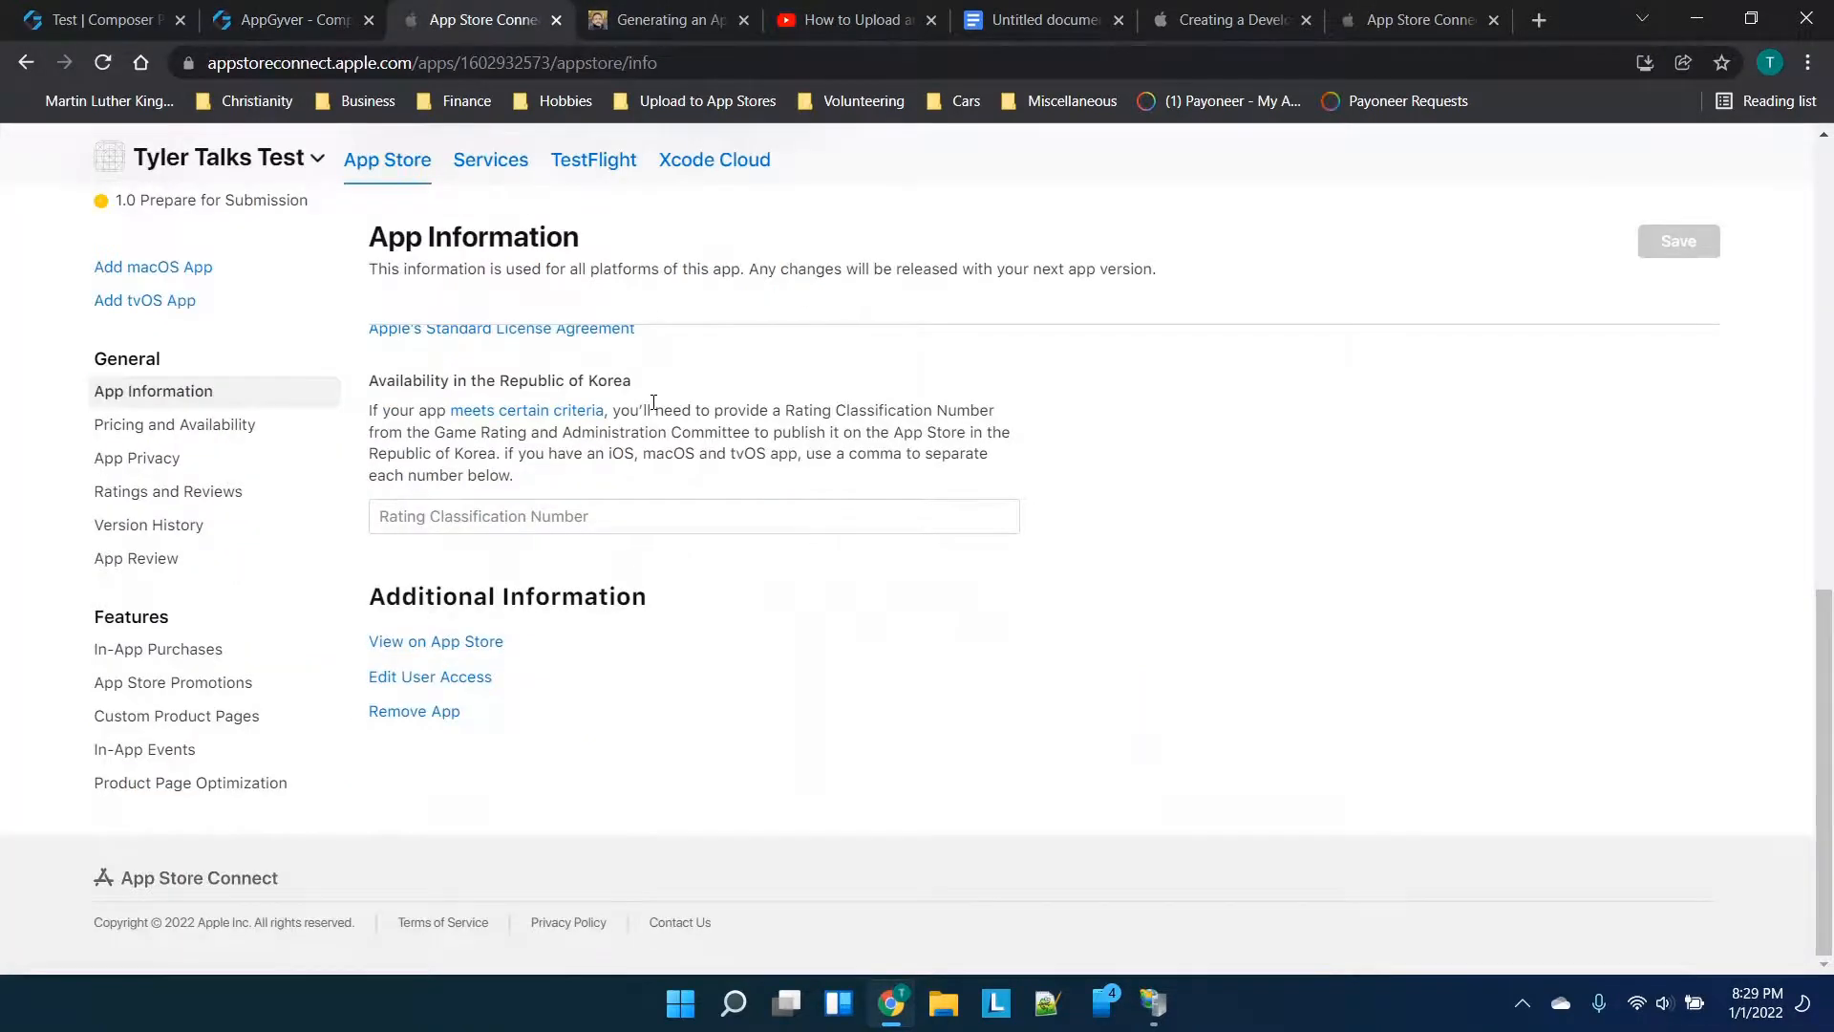
scroll(653, 402, "up", 2)
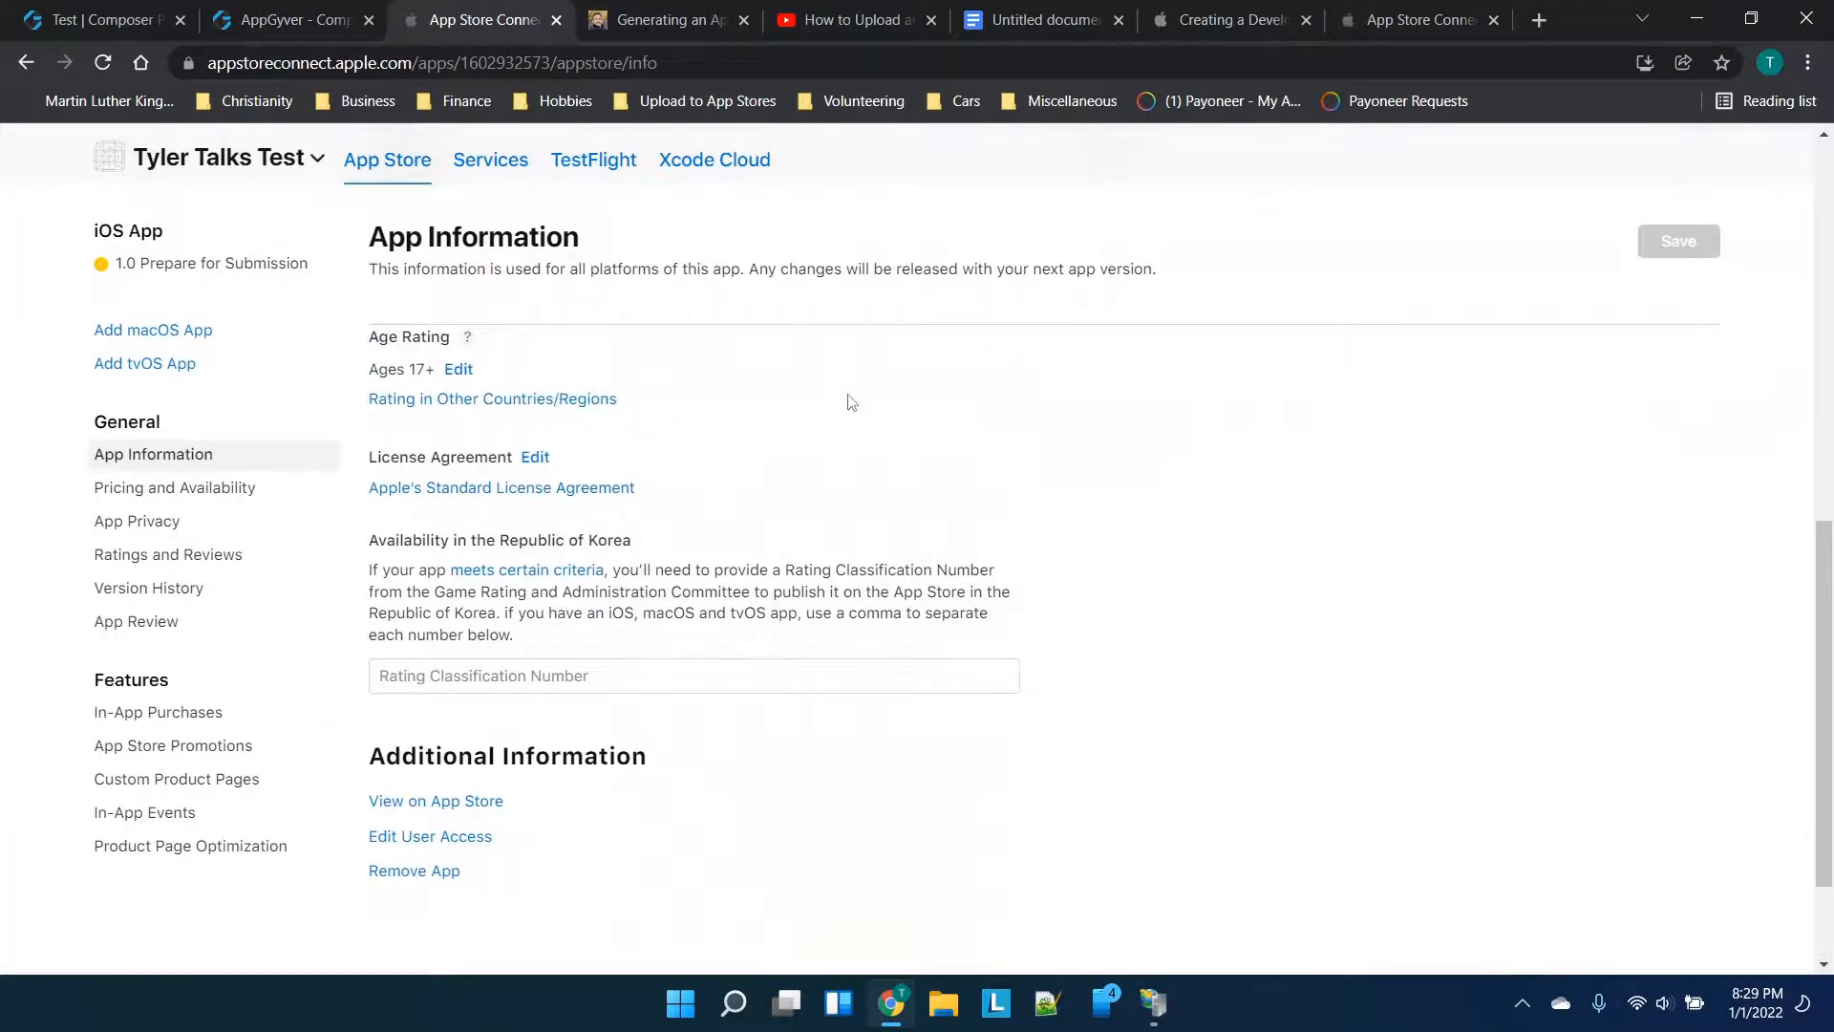
Return to the version page and follow the Build section's See Upload Tools link
left_click(1395, 19)
scroll(787, 520, "down", 6)
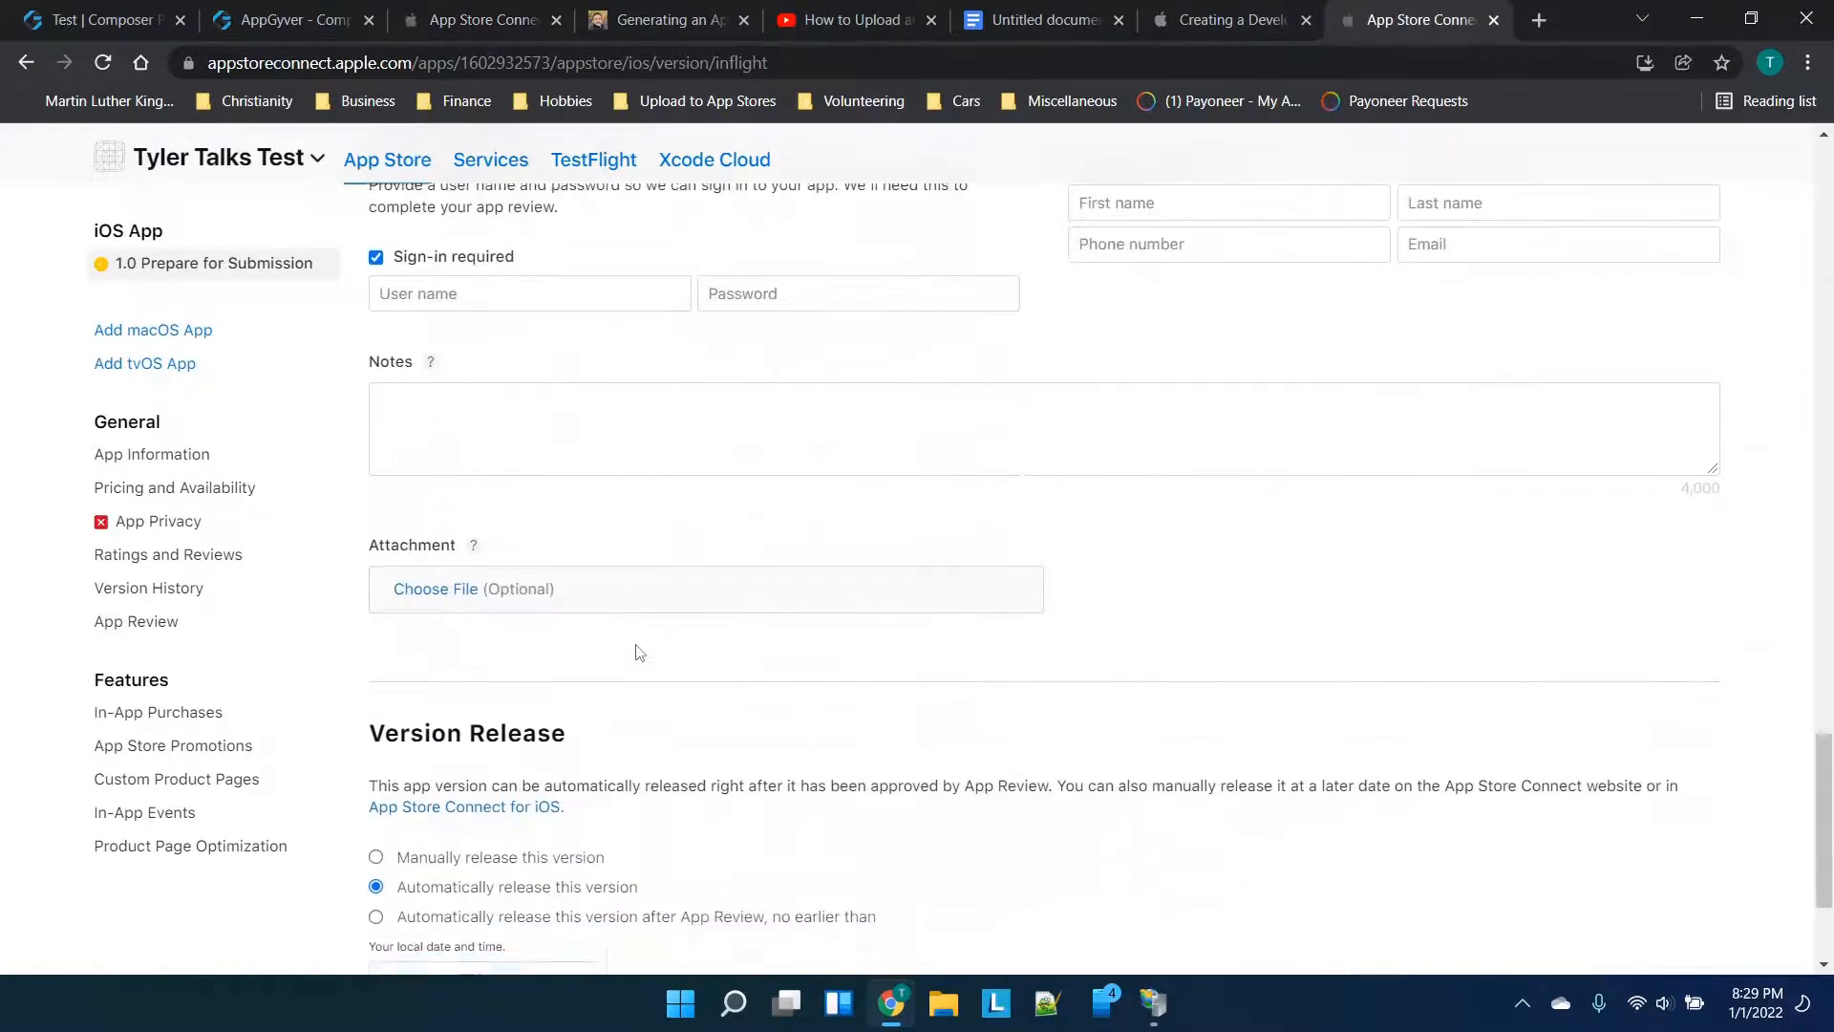
scroll(639, 653, "up", 8)
scroll(637, 649, "down", 1)
left_click(1195, 598)
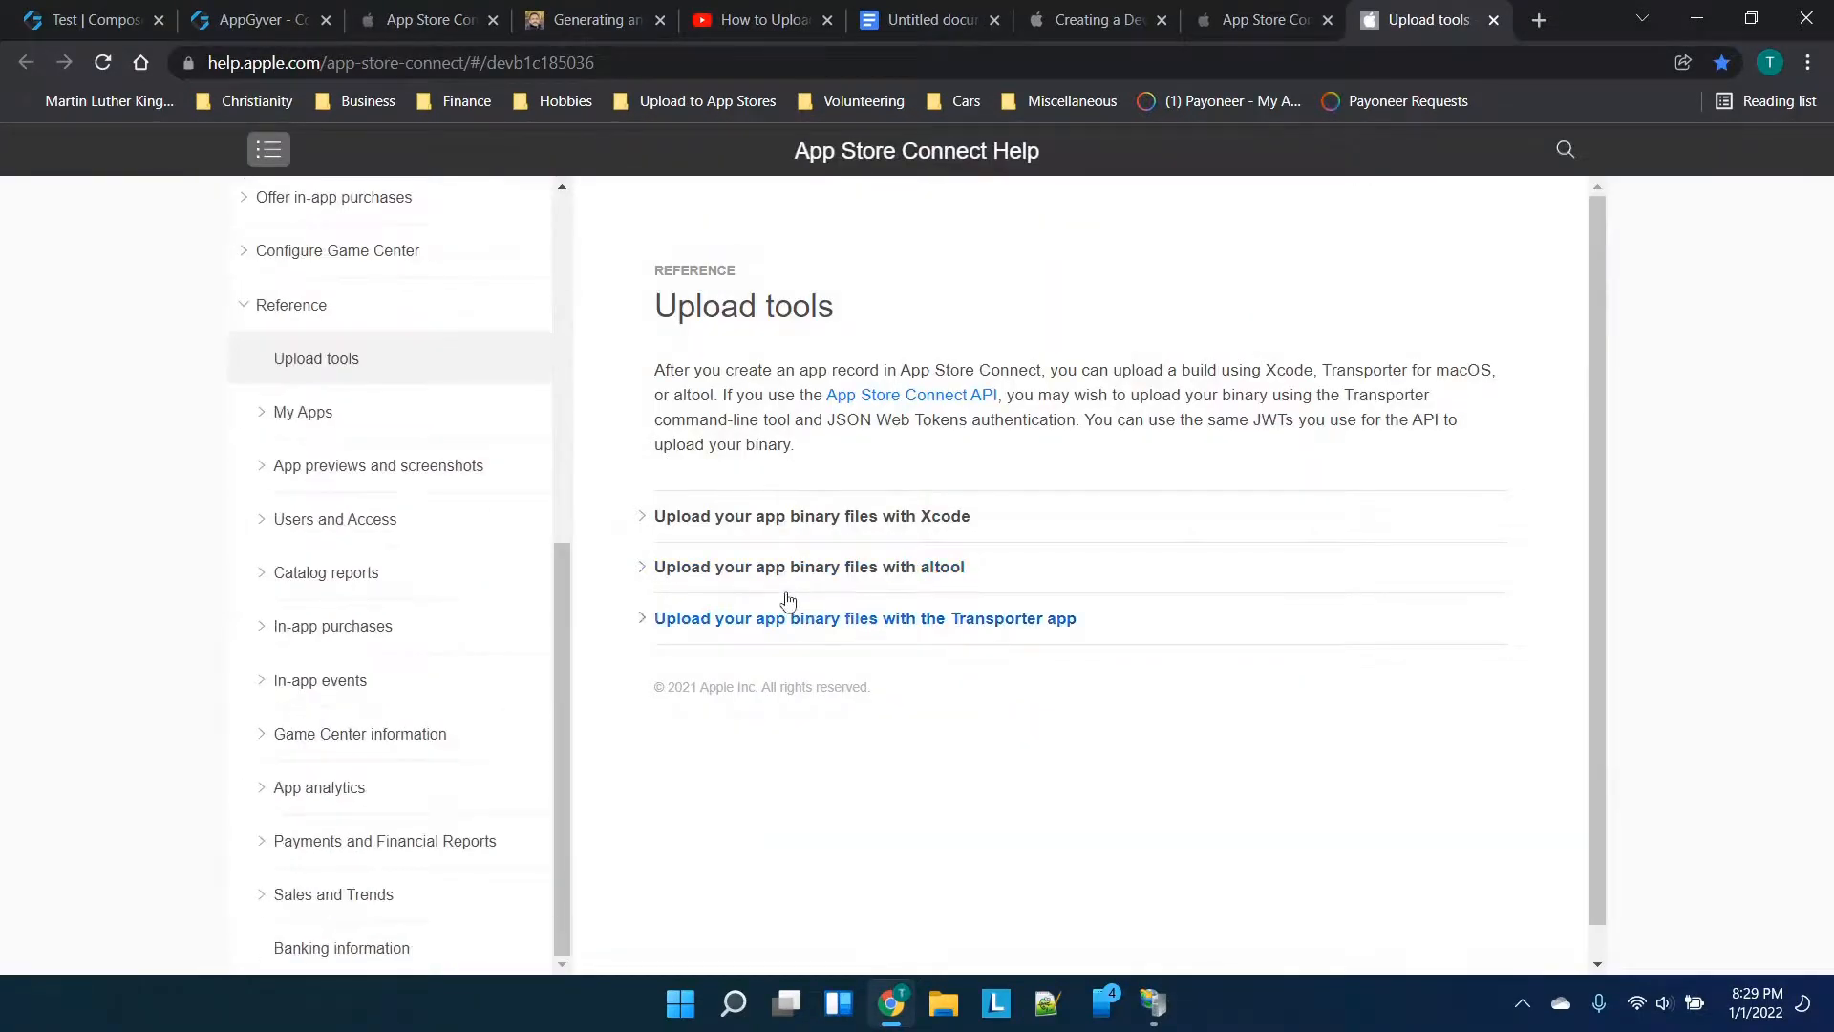
Expand the Xcode, altool and Transporter upload instructions
left_click(779, 520)
scroll(860, 606, "down", 4)
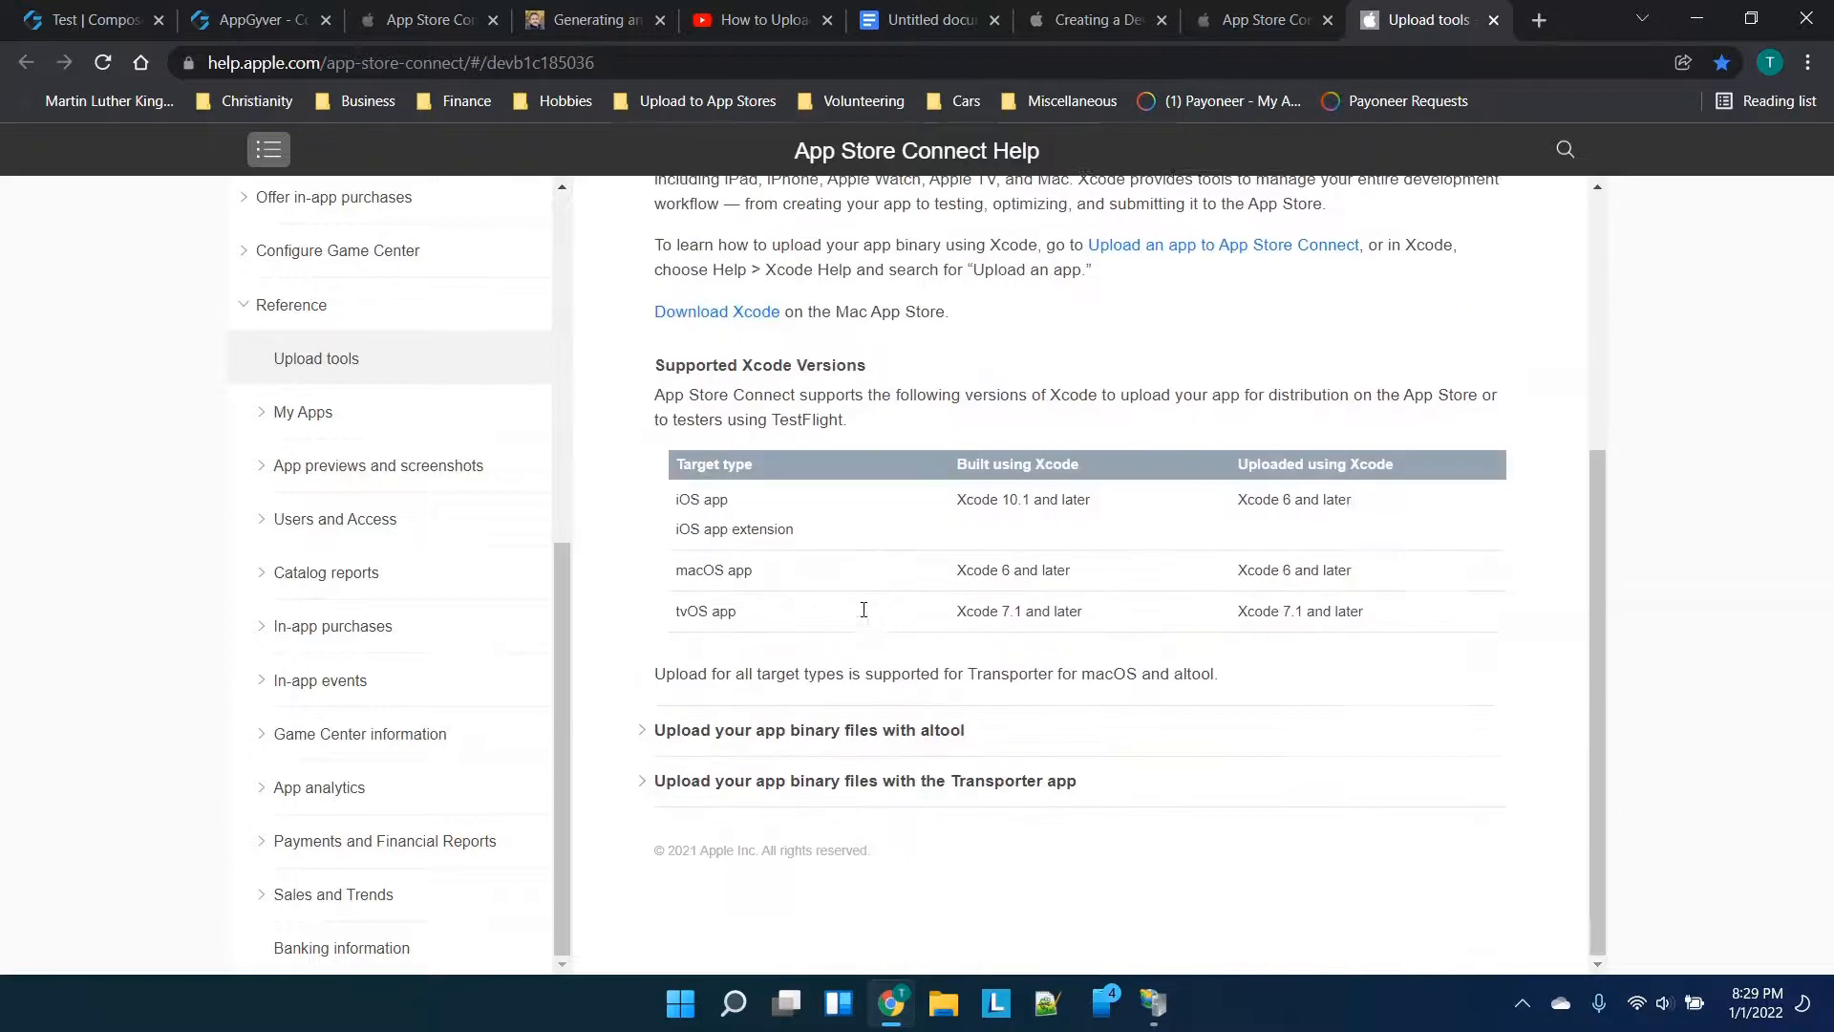
left_click(849, 734)
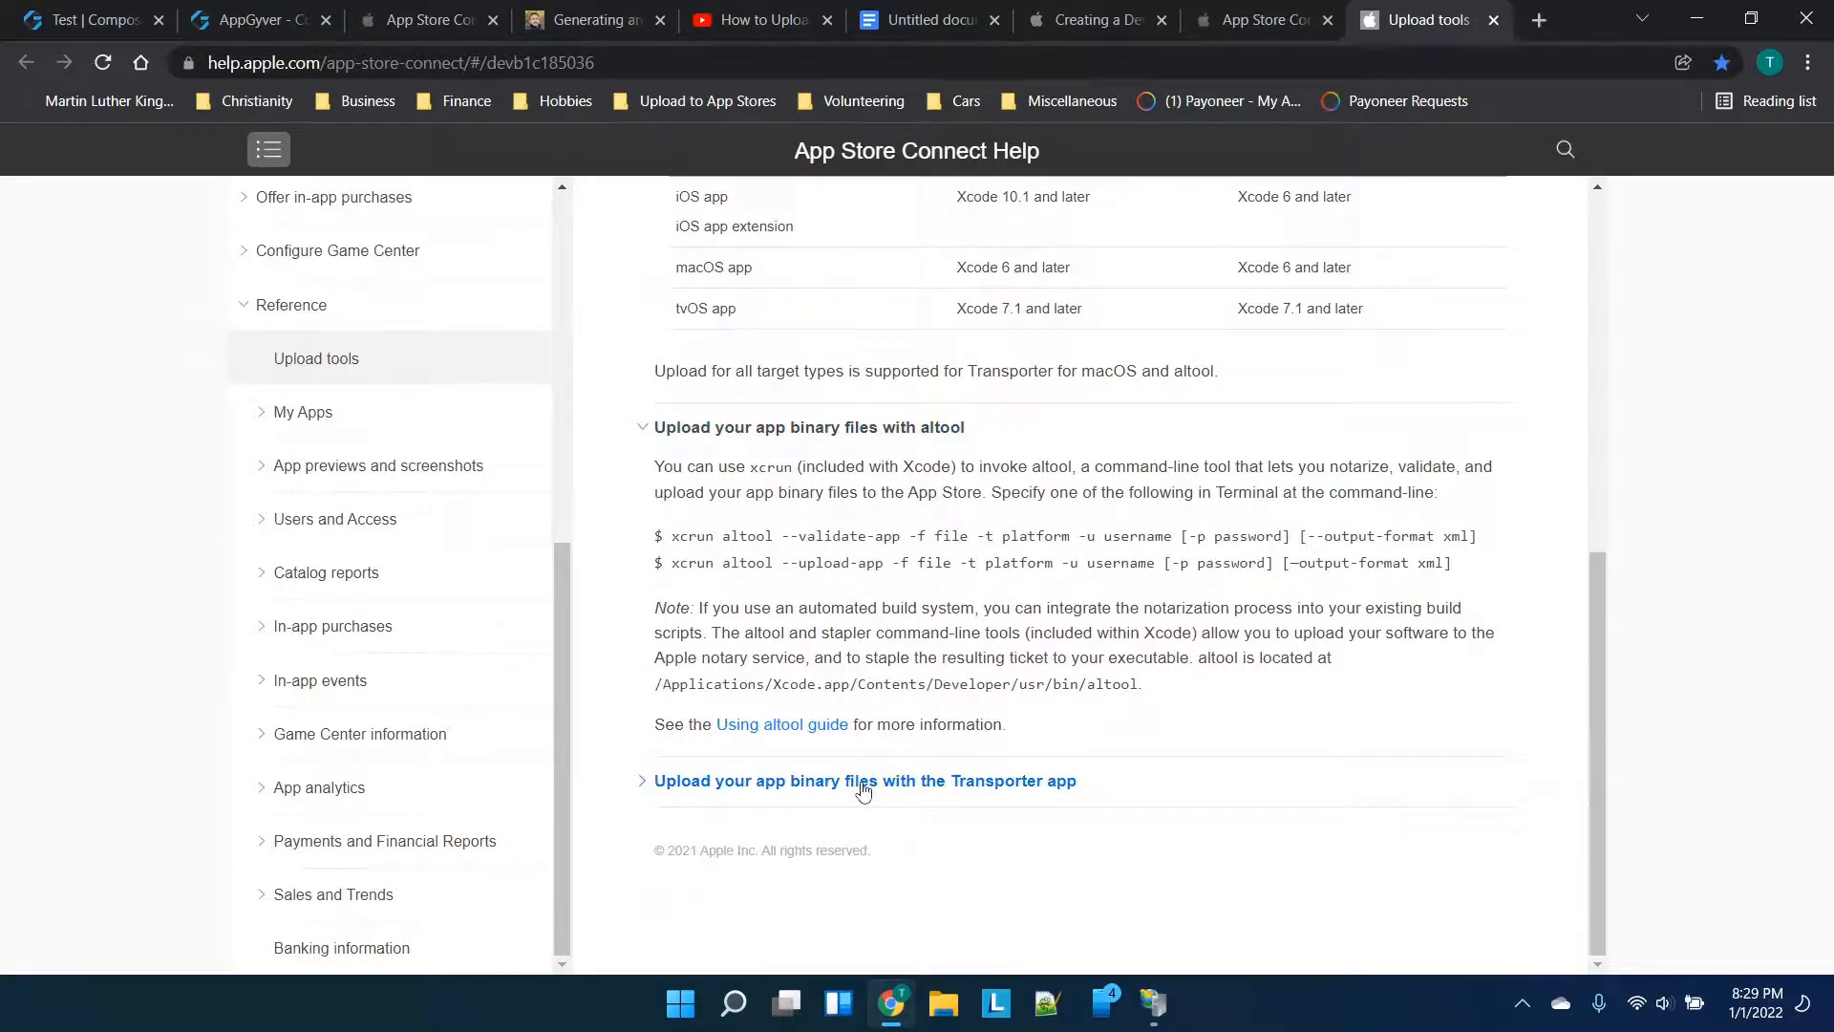
left_click(863, 783)
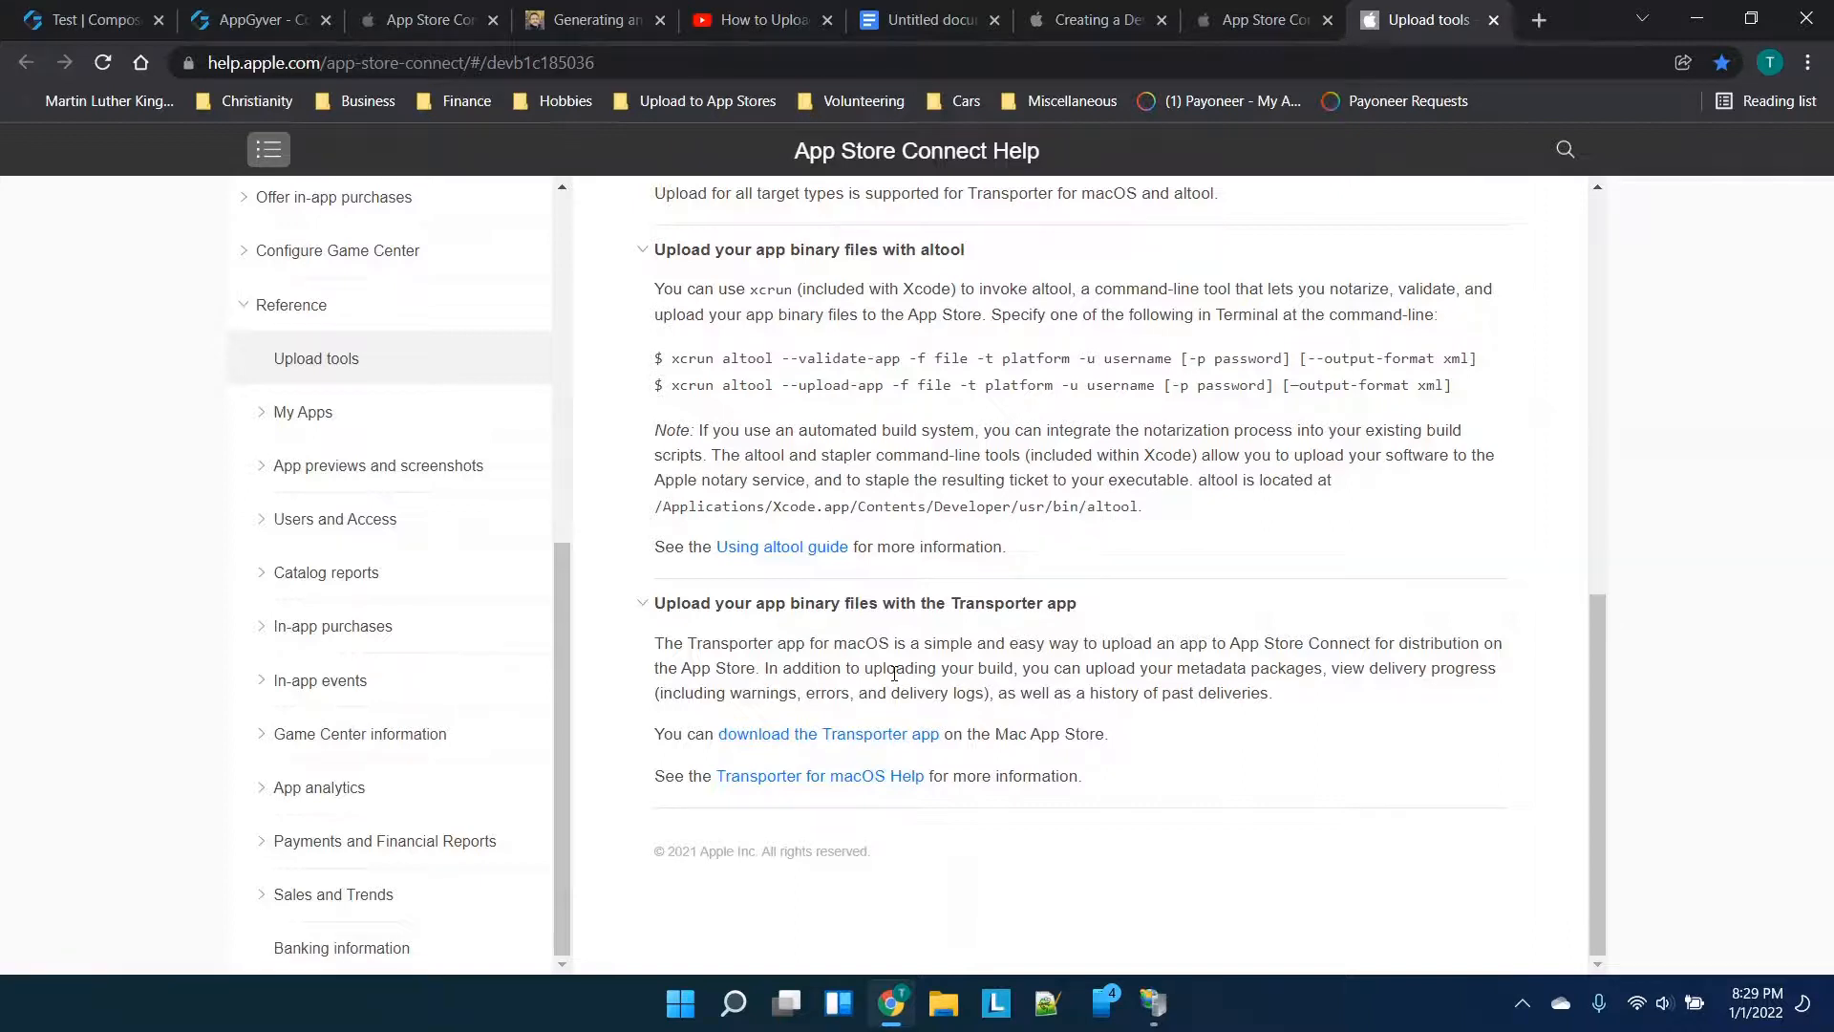
View the Transporter app's Mac App Store page
left_click(871, 733)
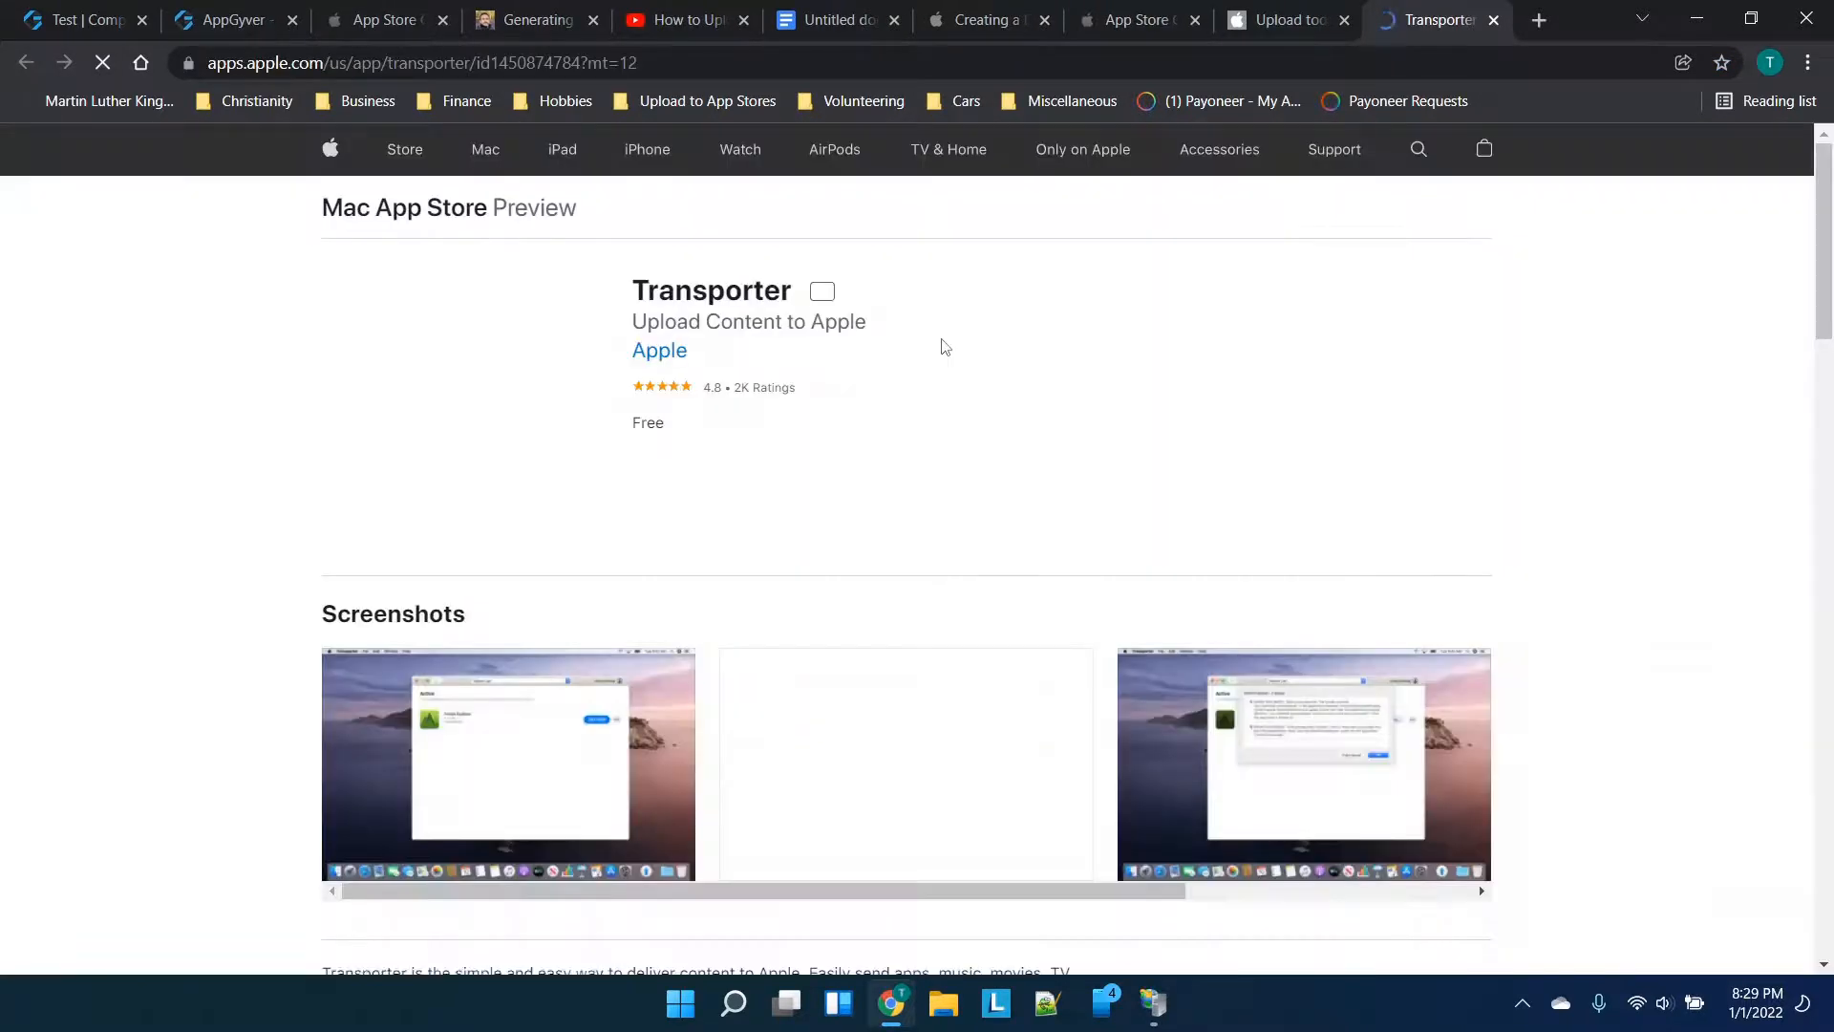
scroll(808, 537, "down", 2)
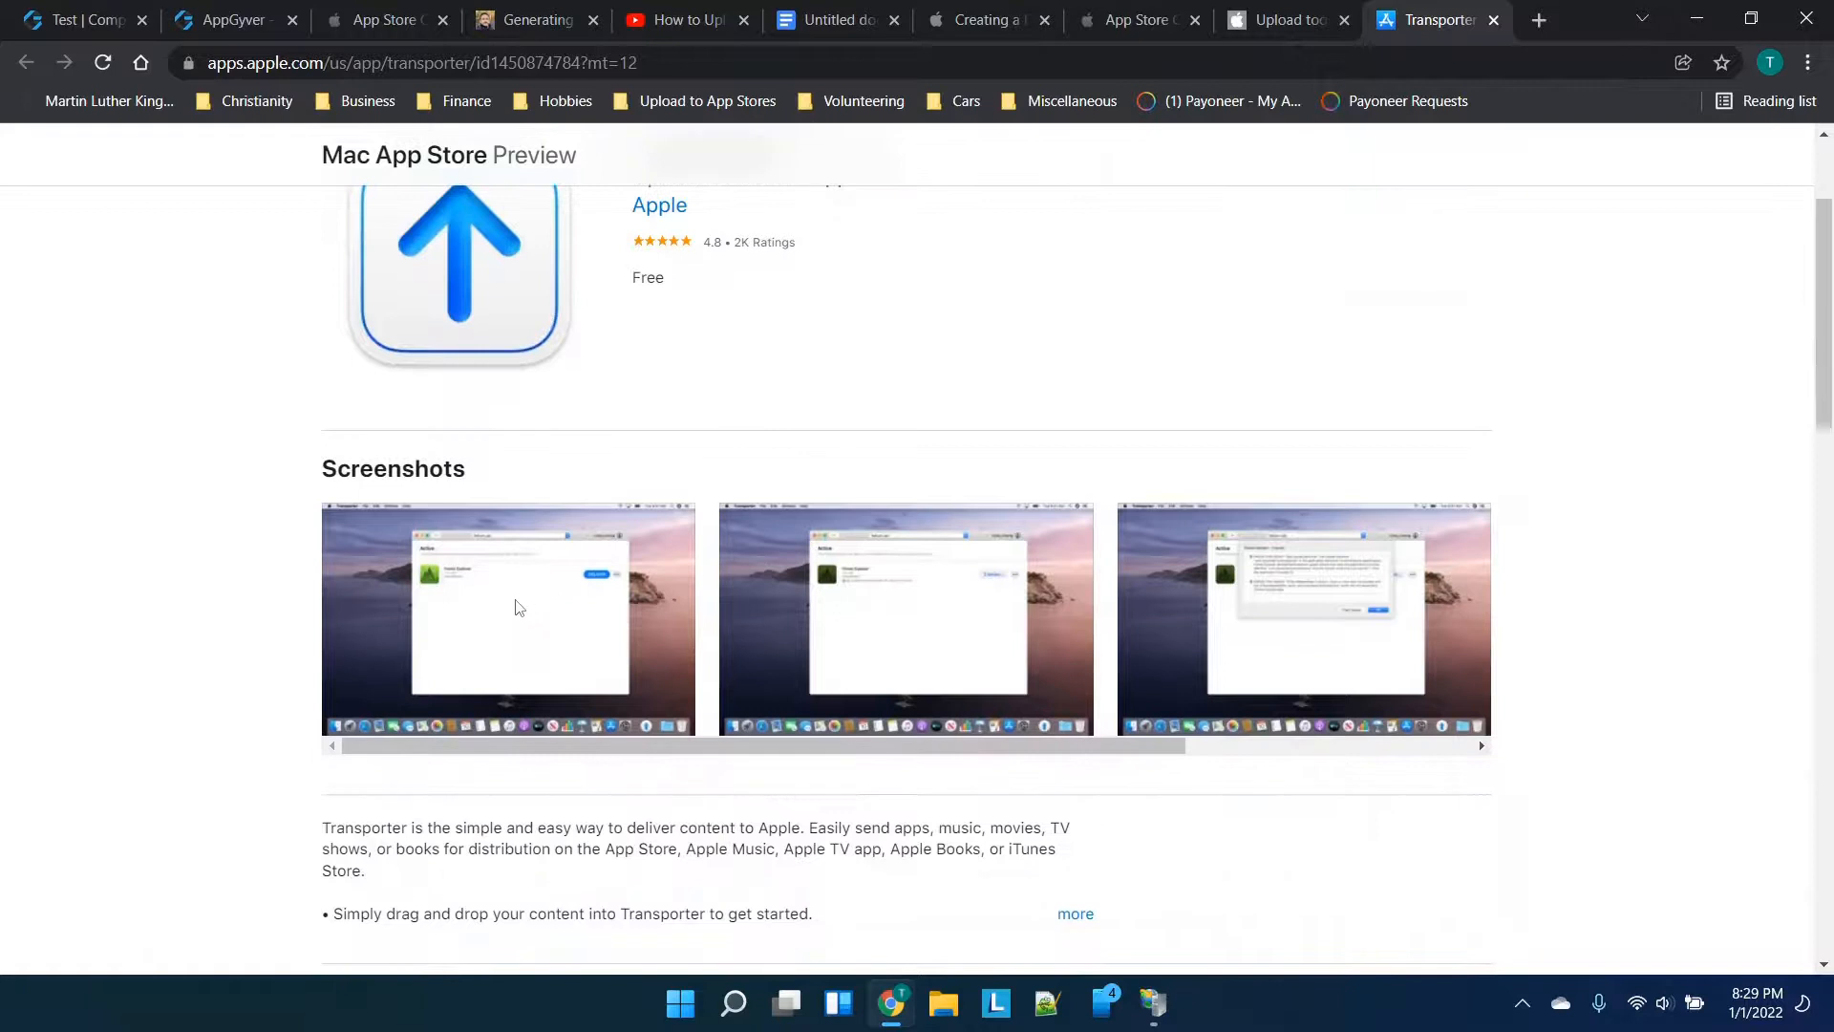
scroll(531, 606, "up", 3, "ctrl")
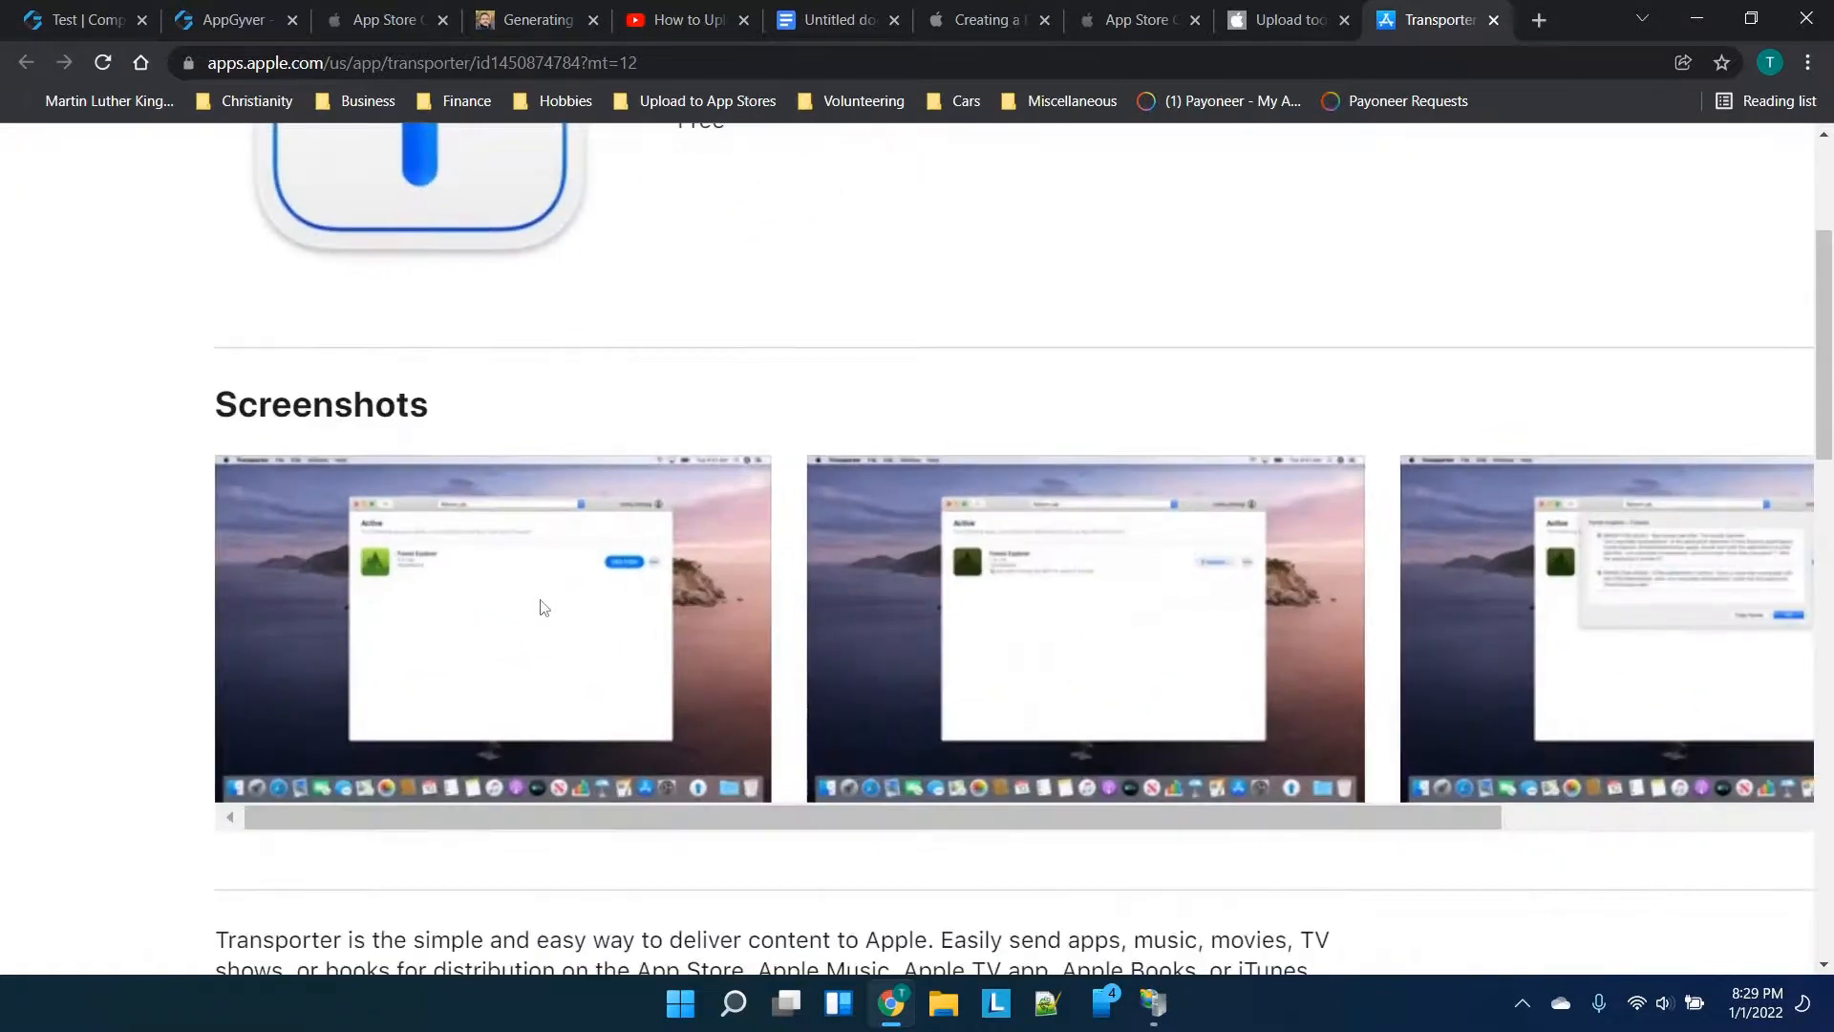
scroll(543, 607, "up", 2, "ctrl")
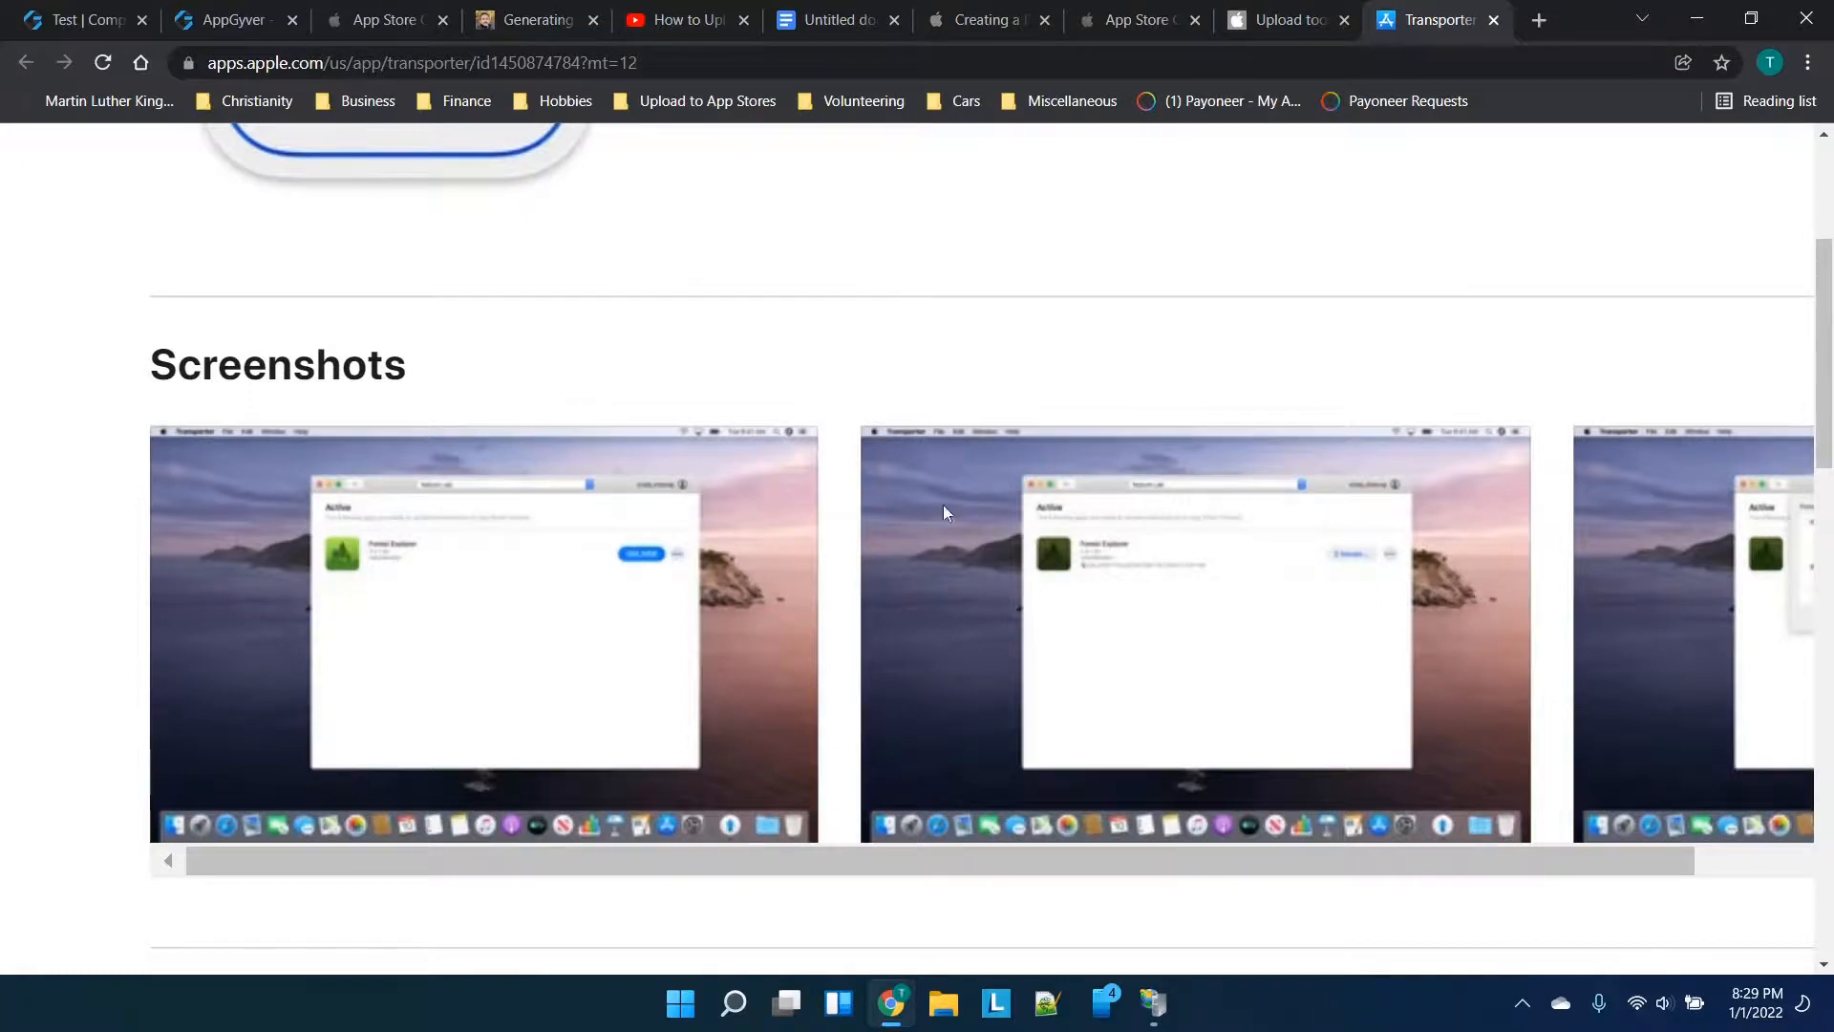
Return to the iOS App 1.0 version page and check its still-empty Build section
left_click(1313, 9)
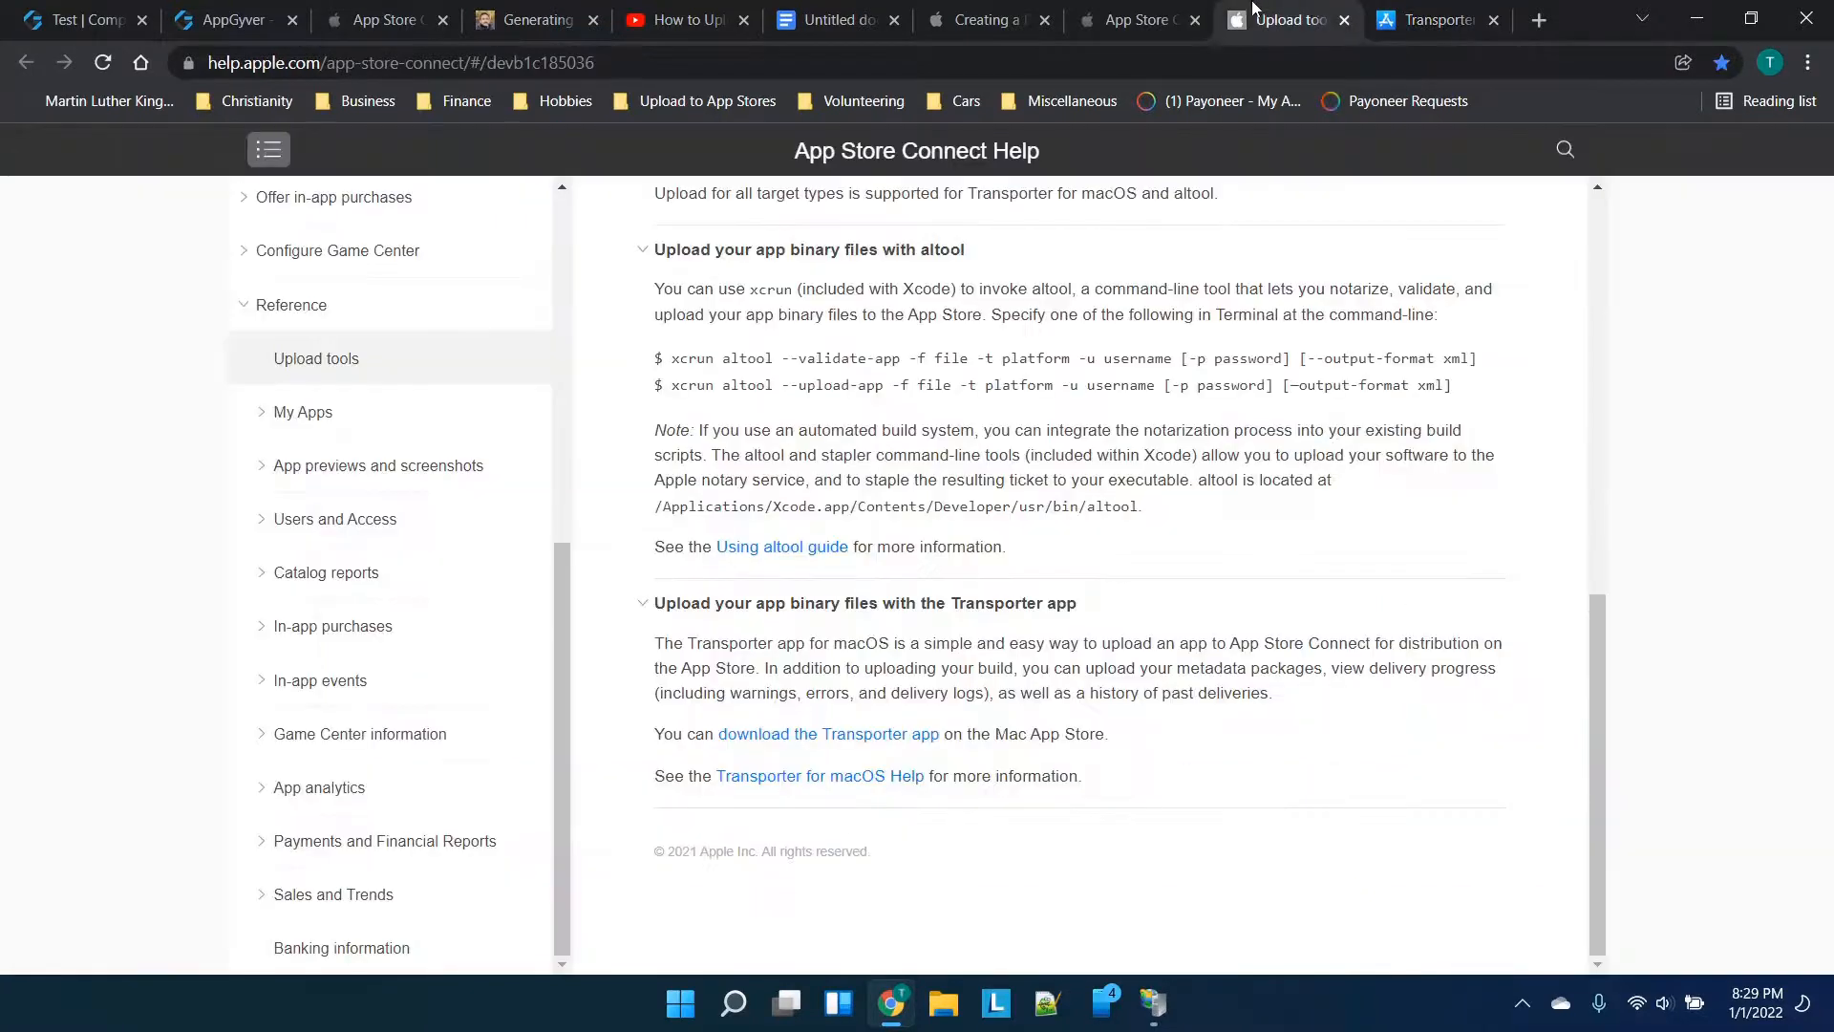
left_click(1147, 19)
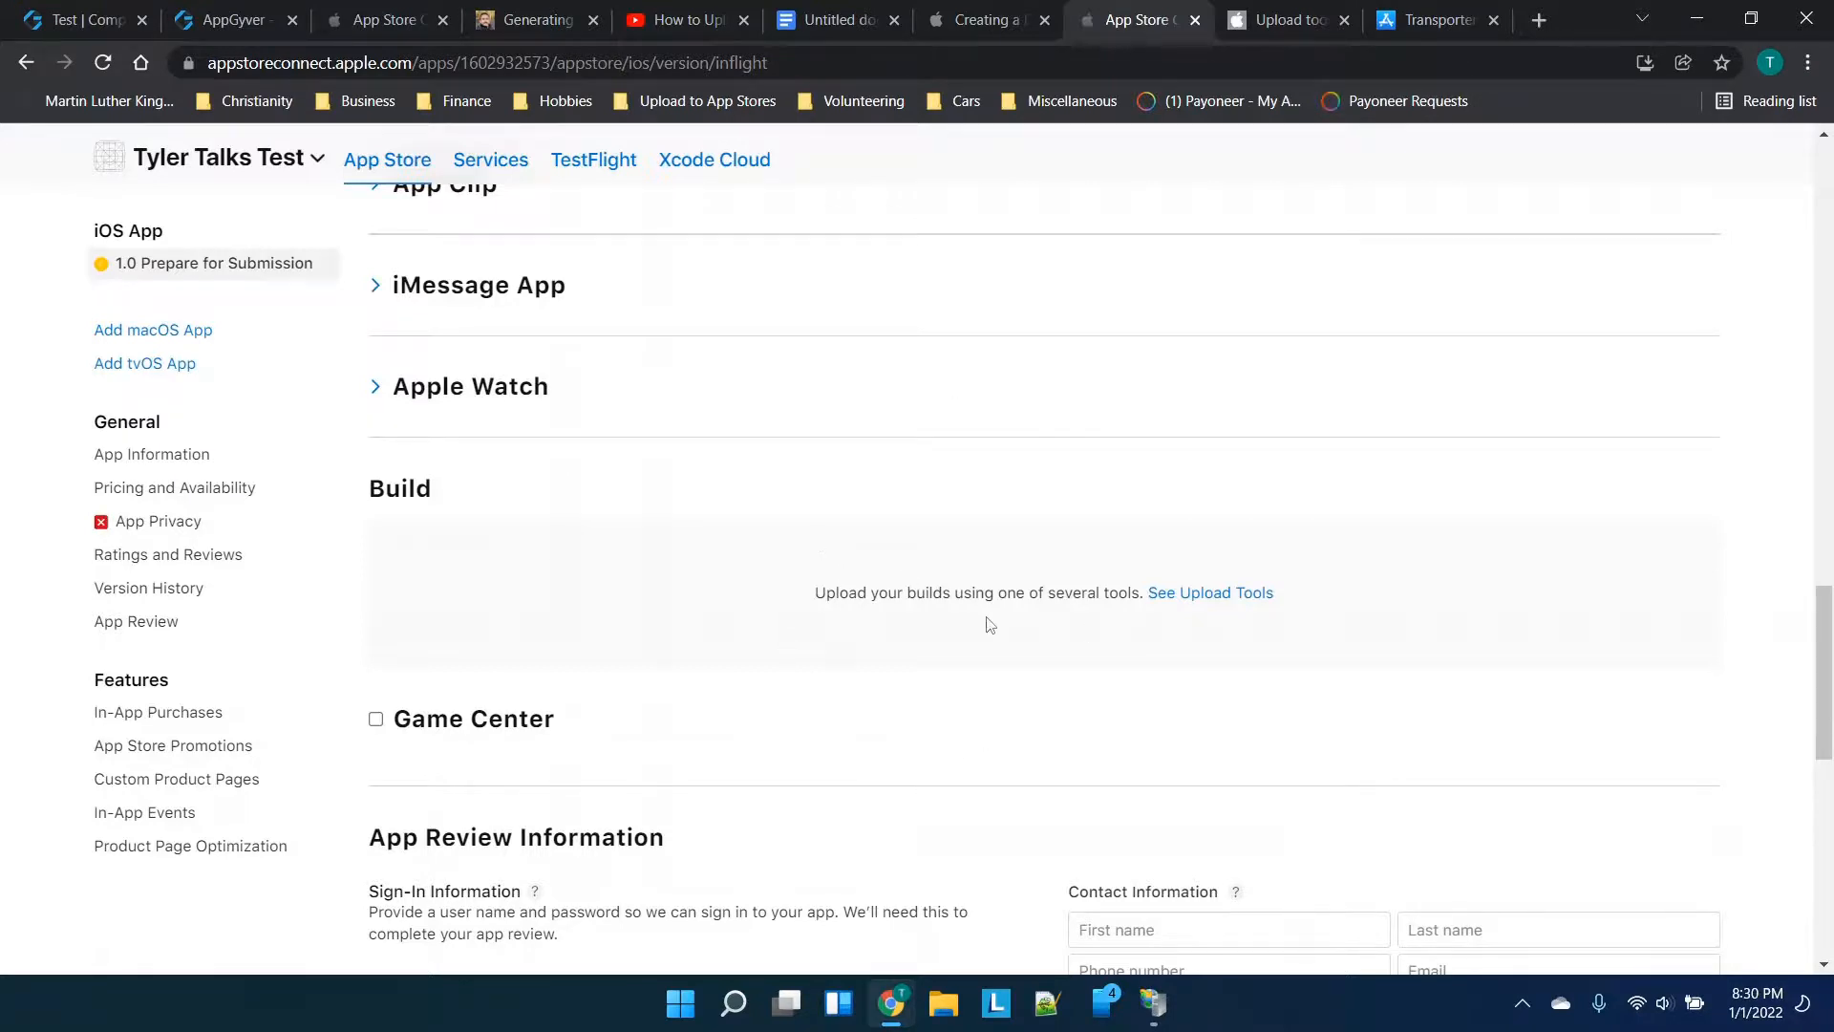
scroll(989, 624, "down", 3)
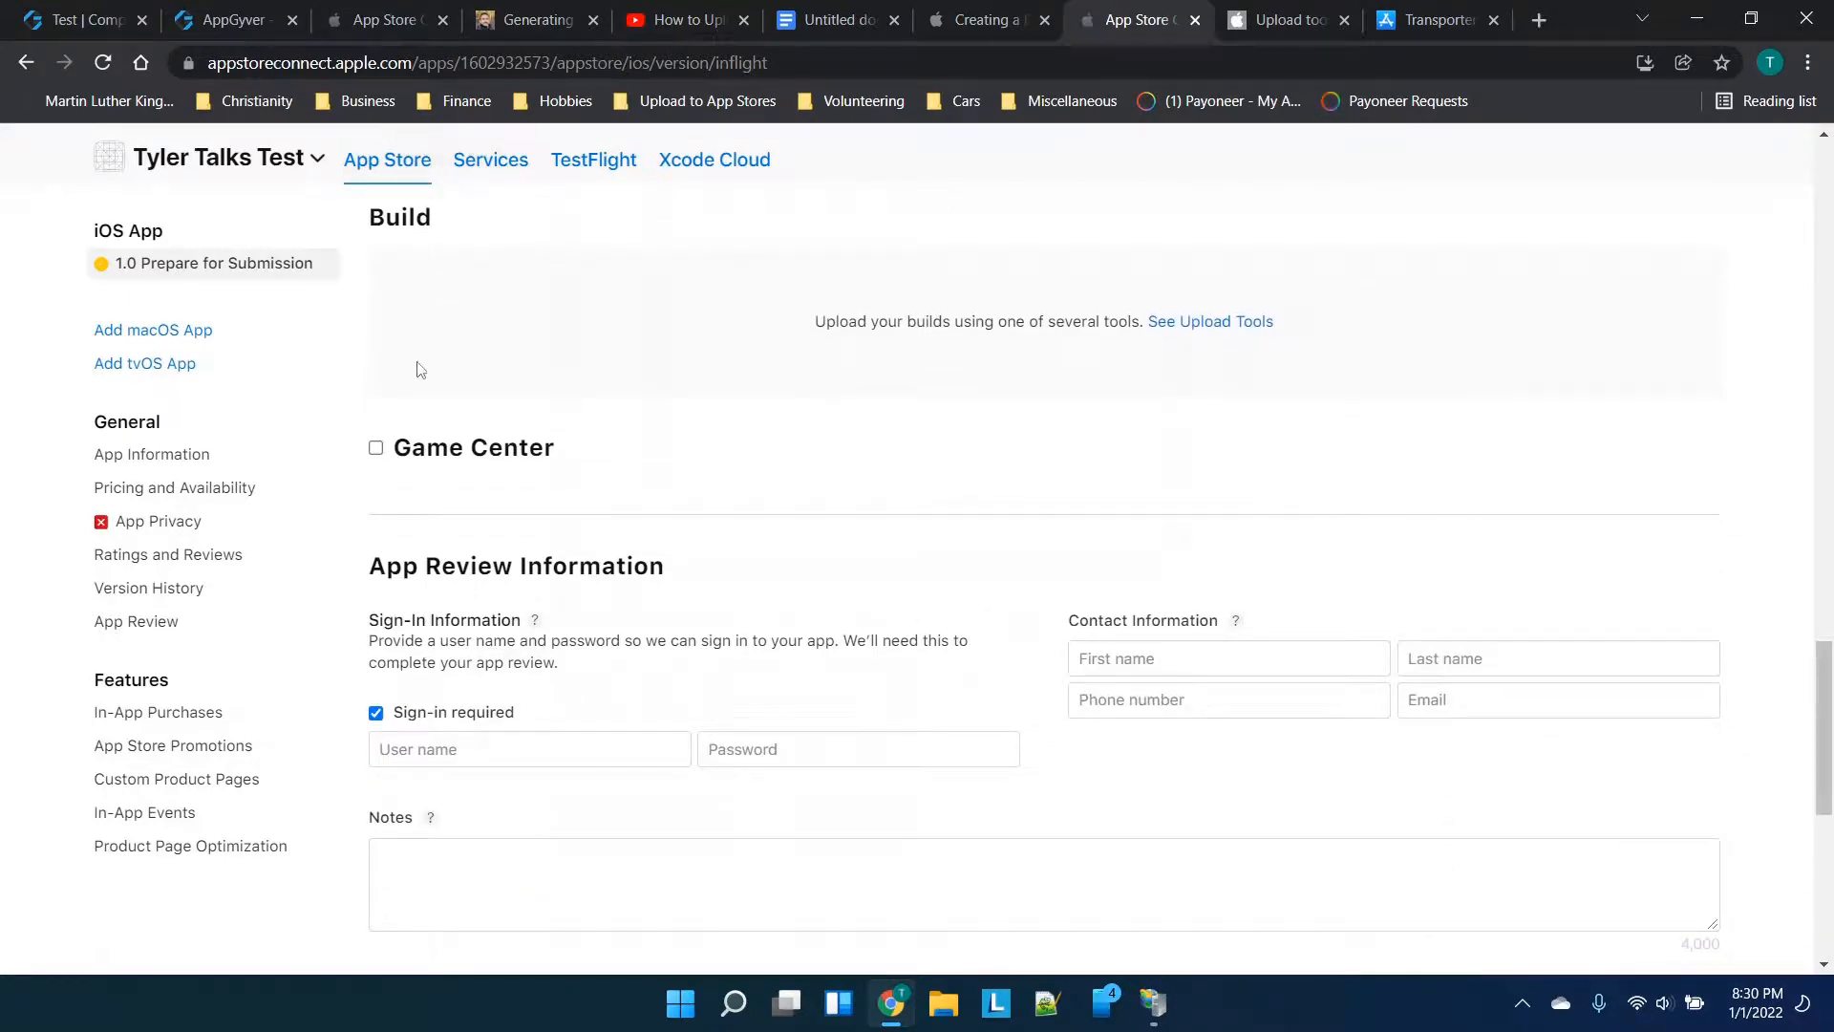
scroll(458, 363, "down", 1)
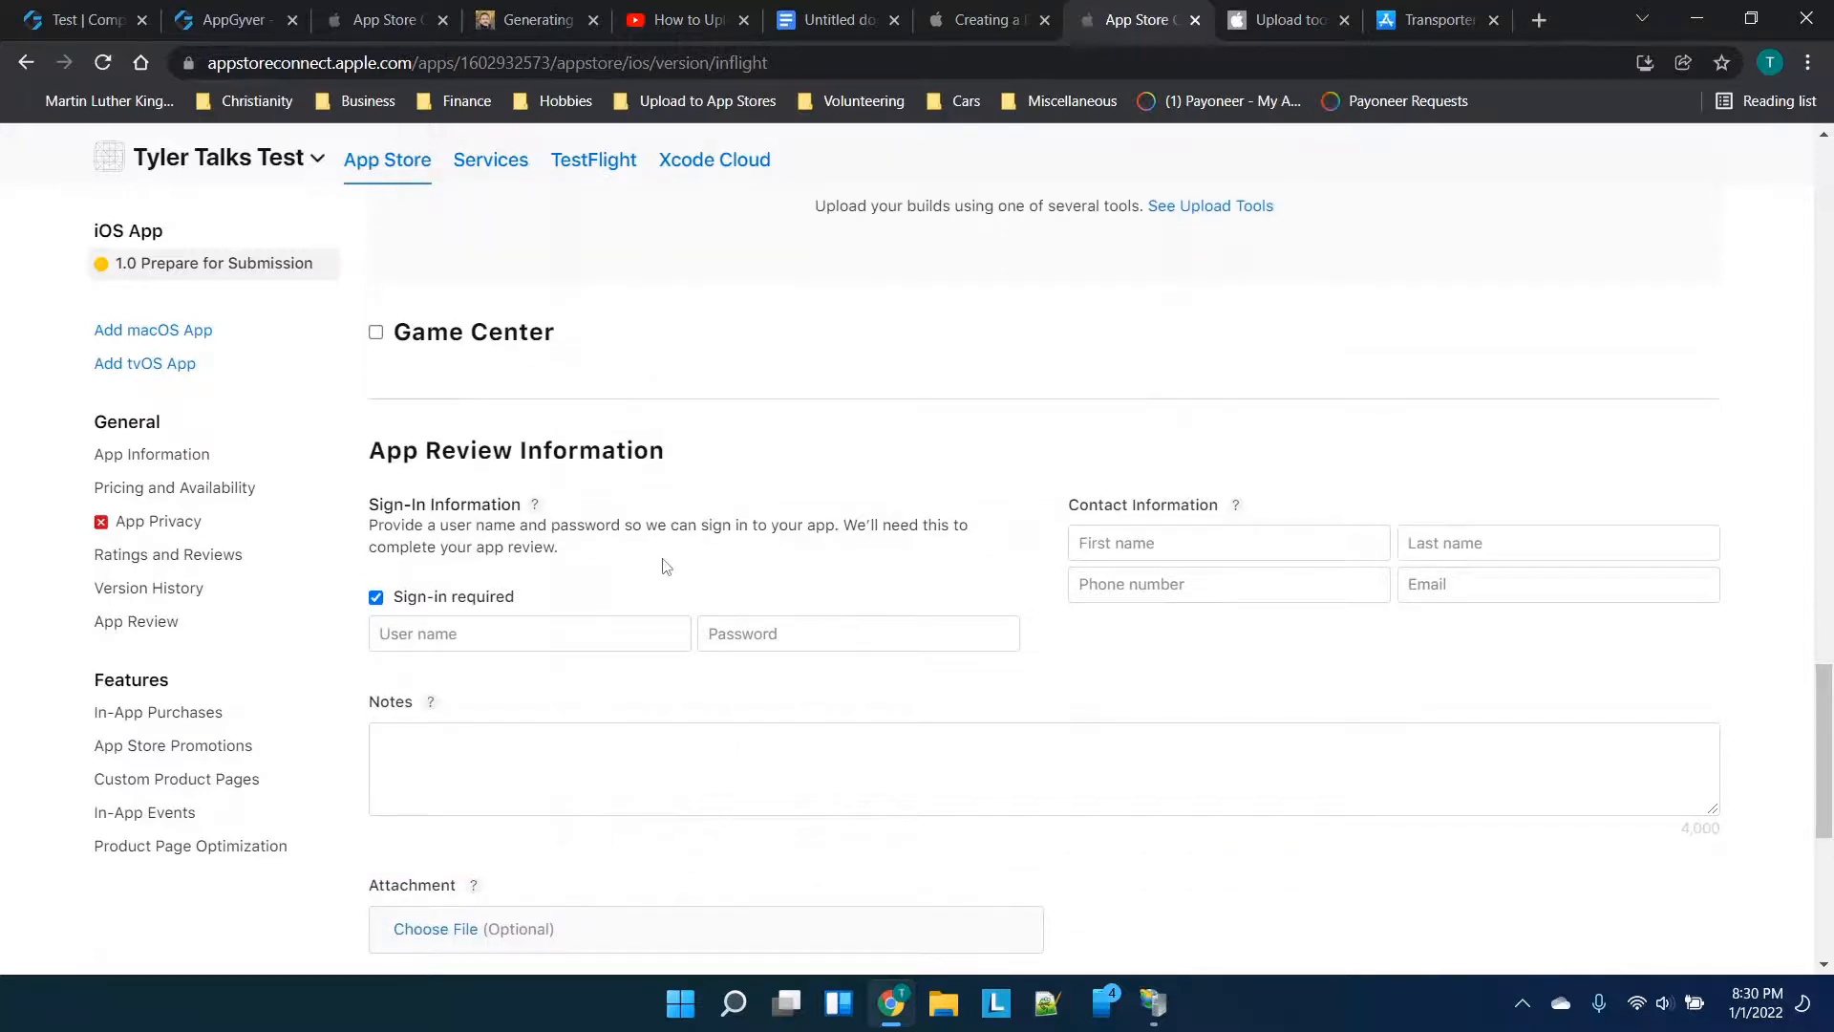
scroll(662, 565, "up", 3)
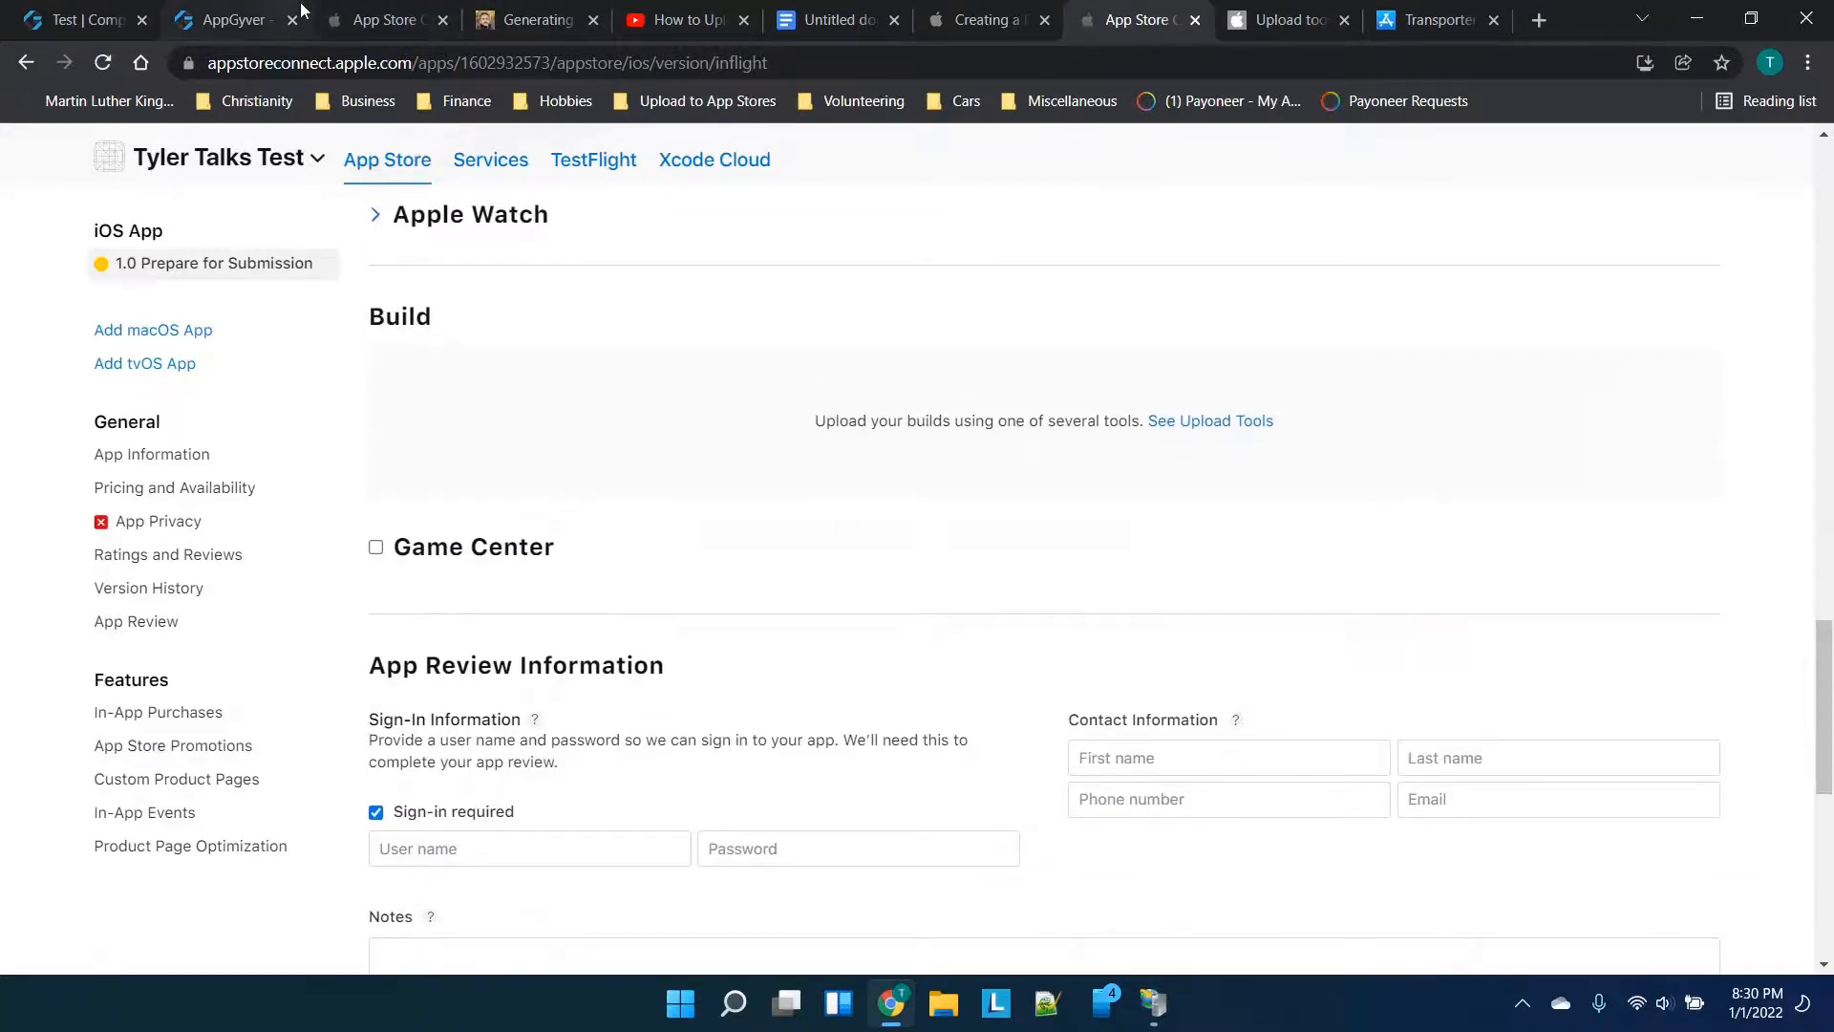
Download the delivered AppGyver iOS build as app-328305_ios_standalone_appstore_build-193187.ipa
left_click(301, 10)
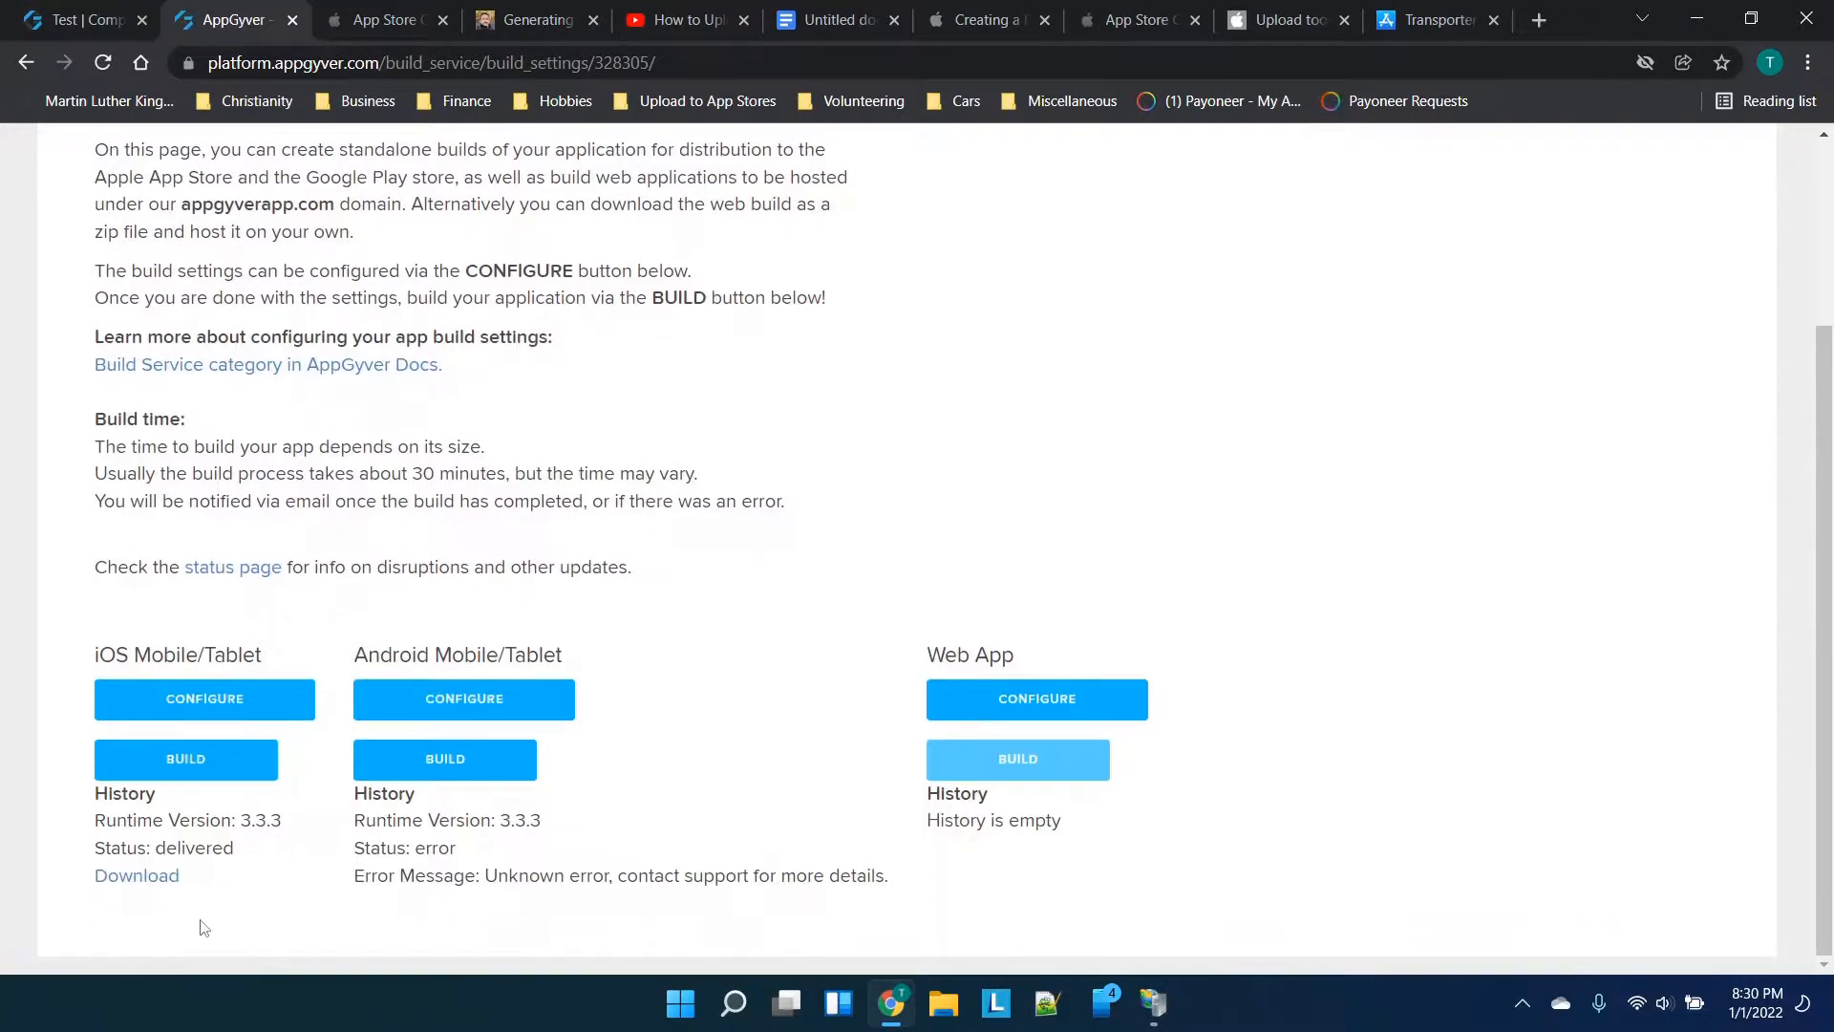
left_click_drag(206, 849, 289, 856)
left_click(175, 876)
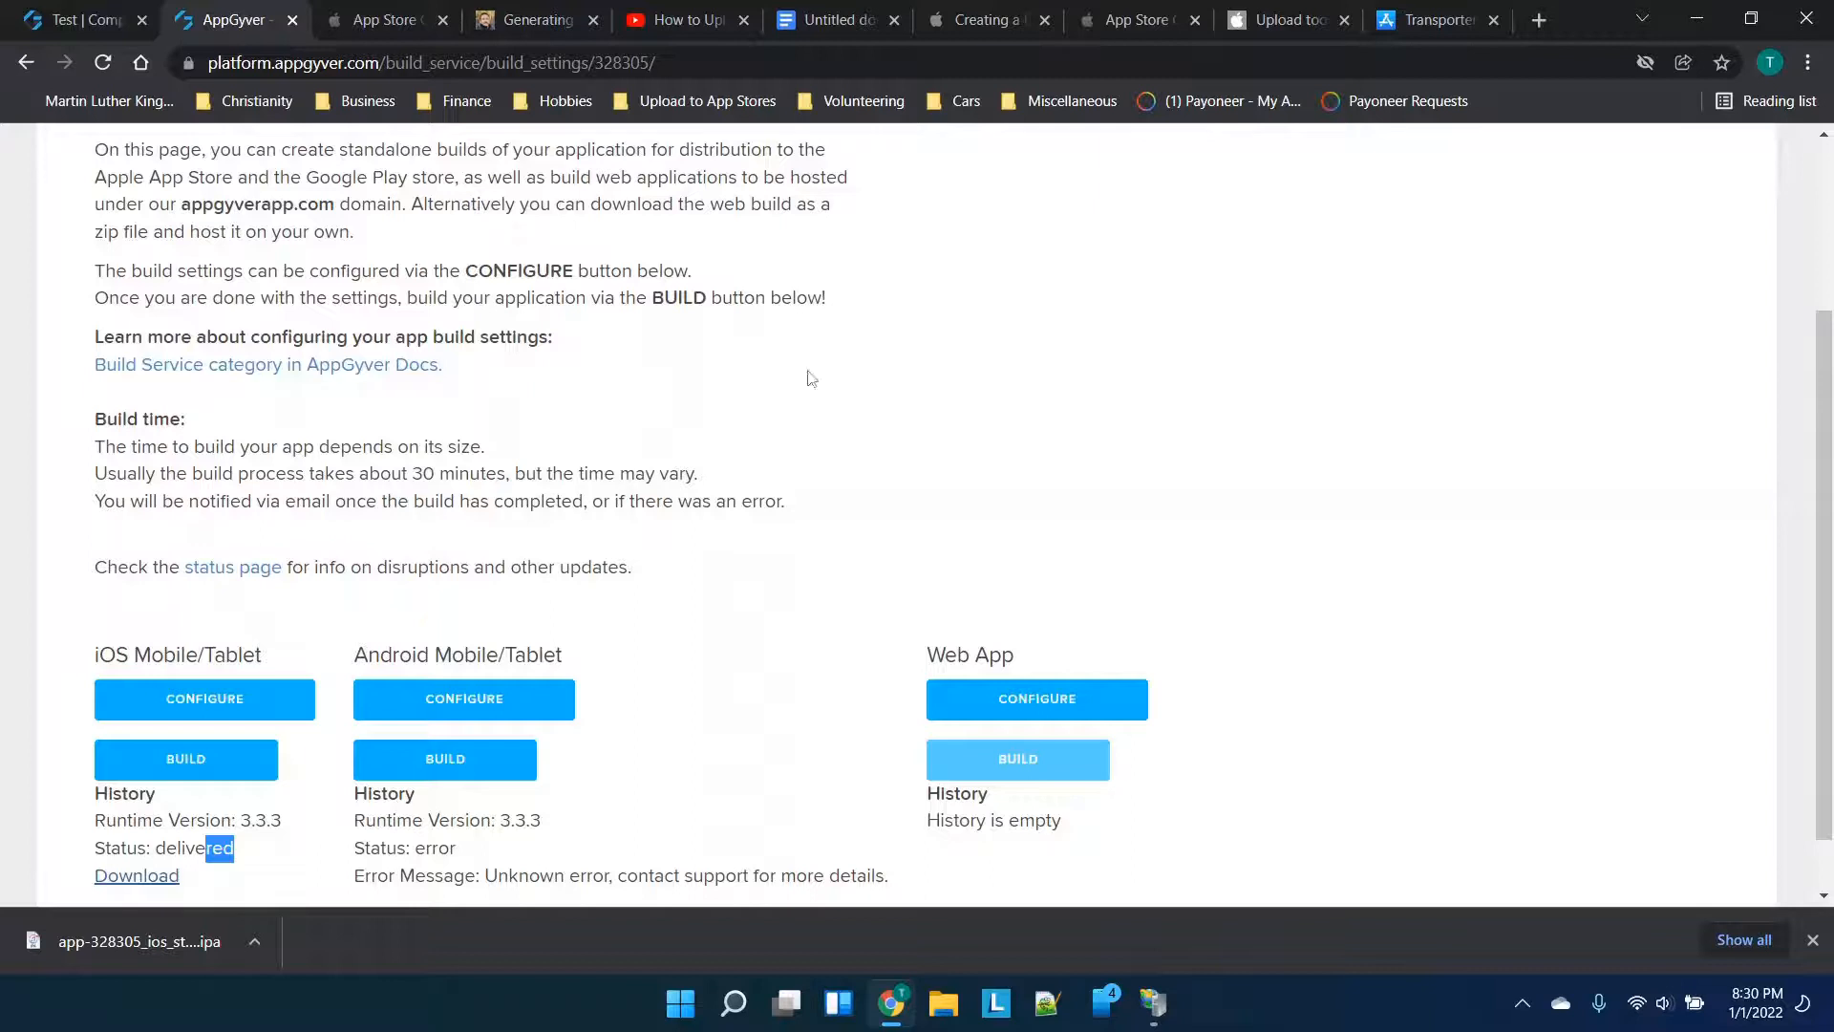
left_click(1285, 19)
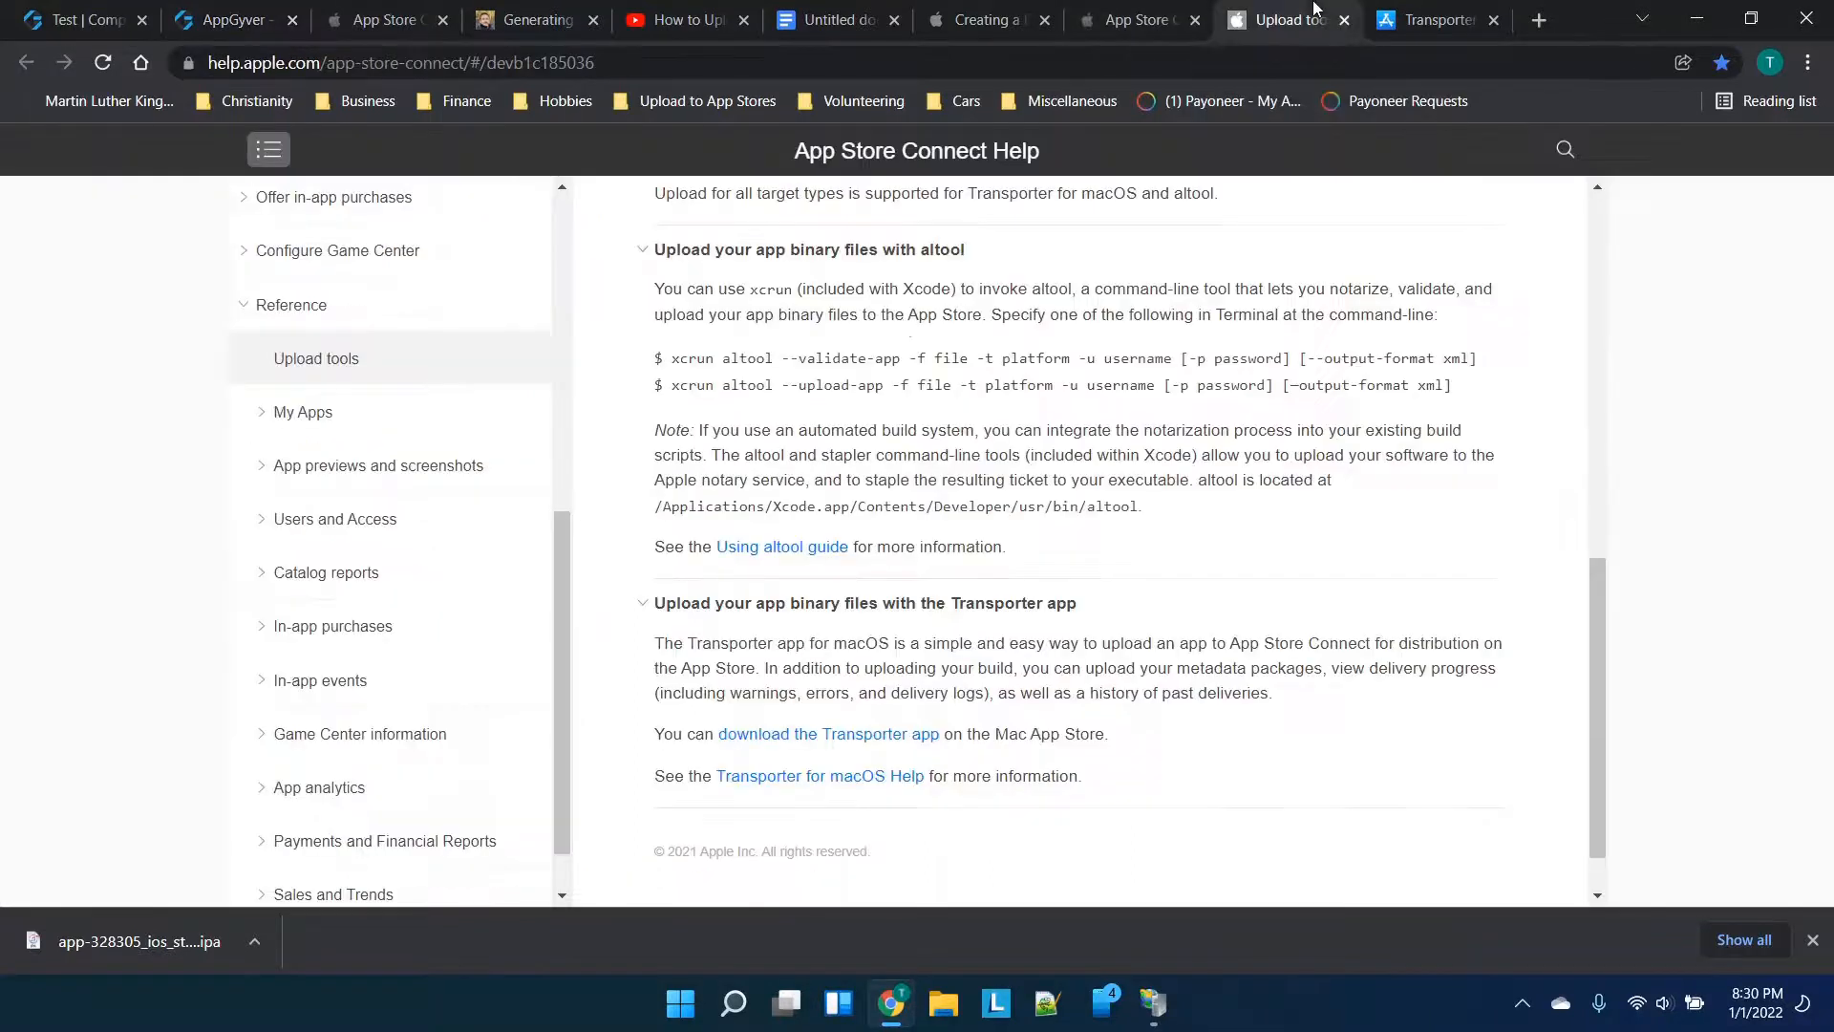
Look over the Transporter store page, Upload tools help page and App Information page in turn
left_click(1072, 10)
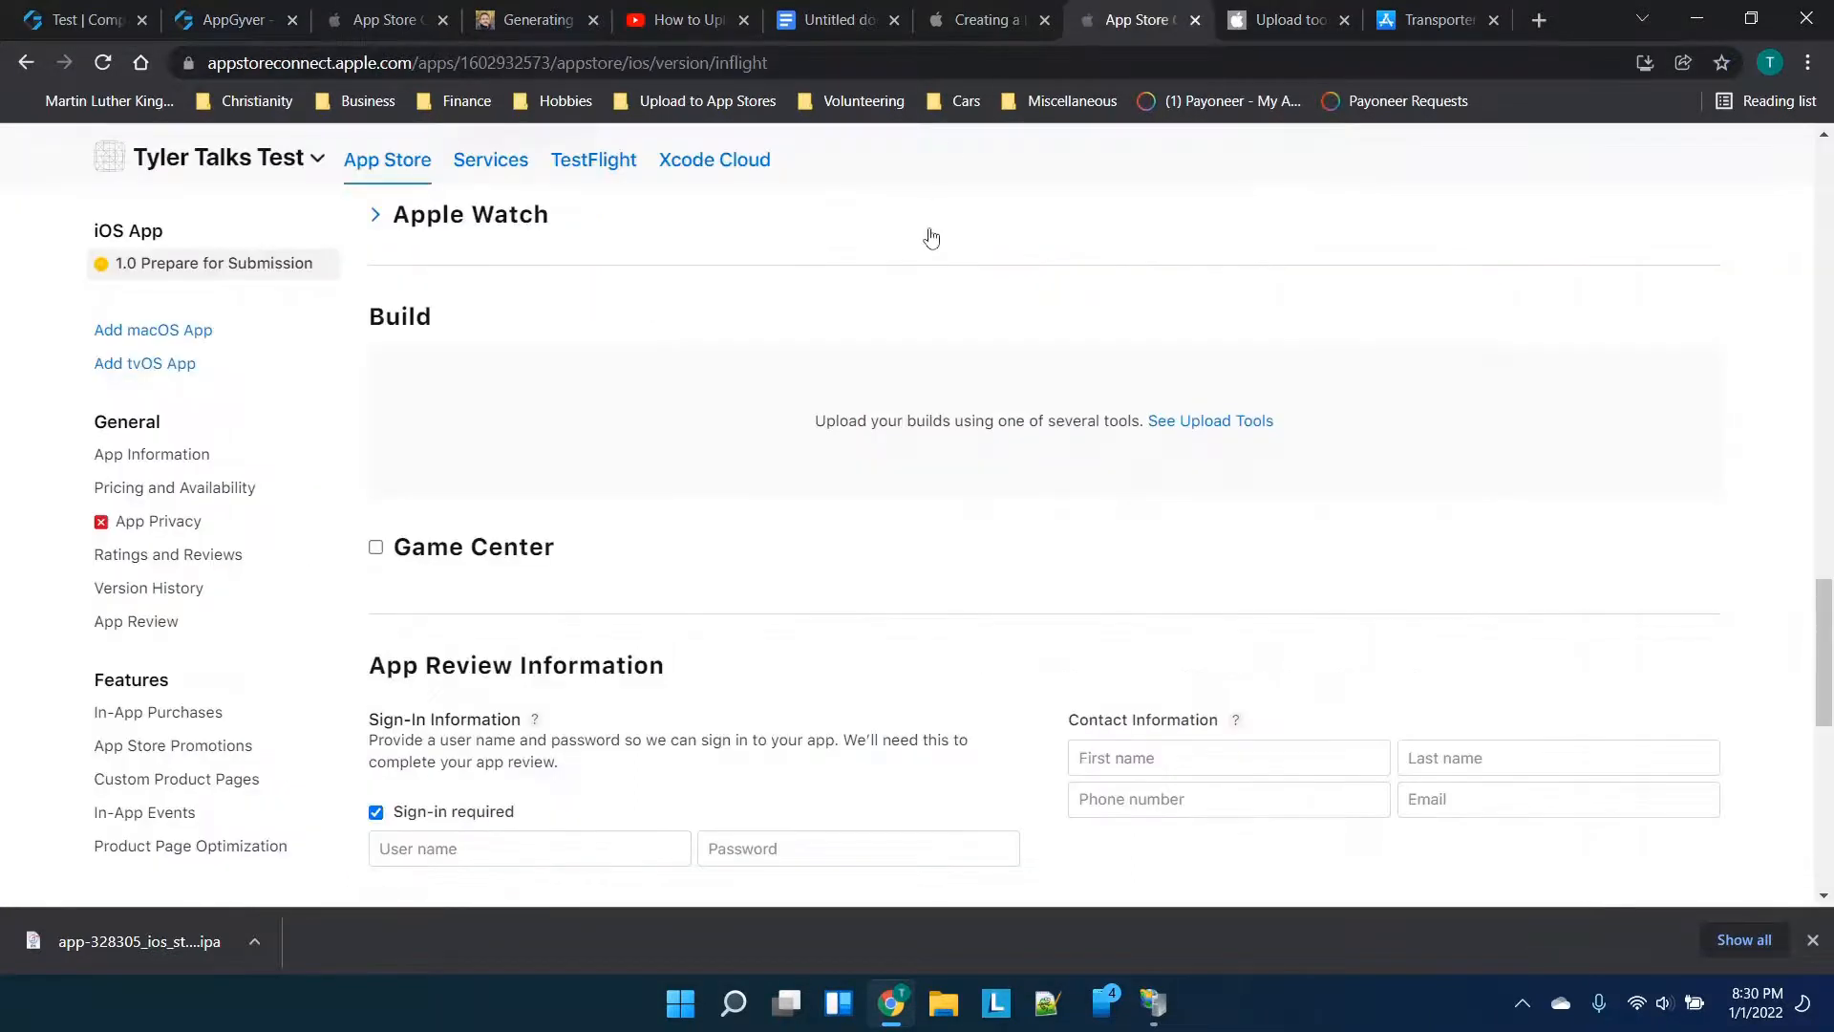
scroll(932, 235, "up", 1)
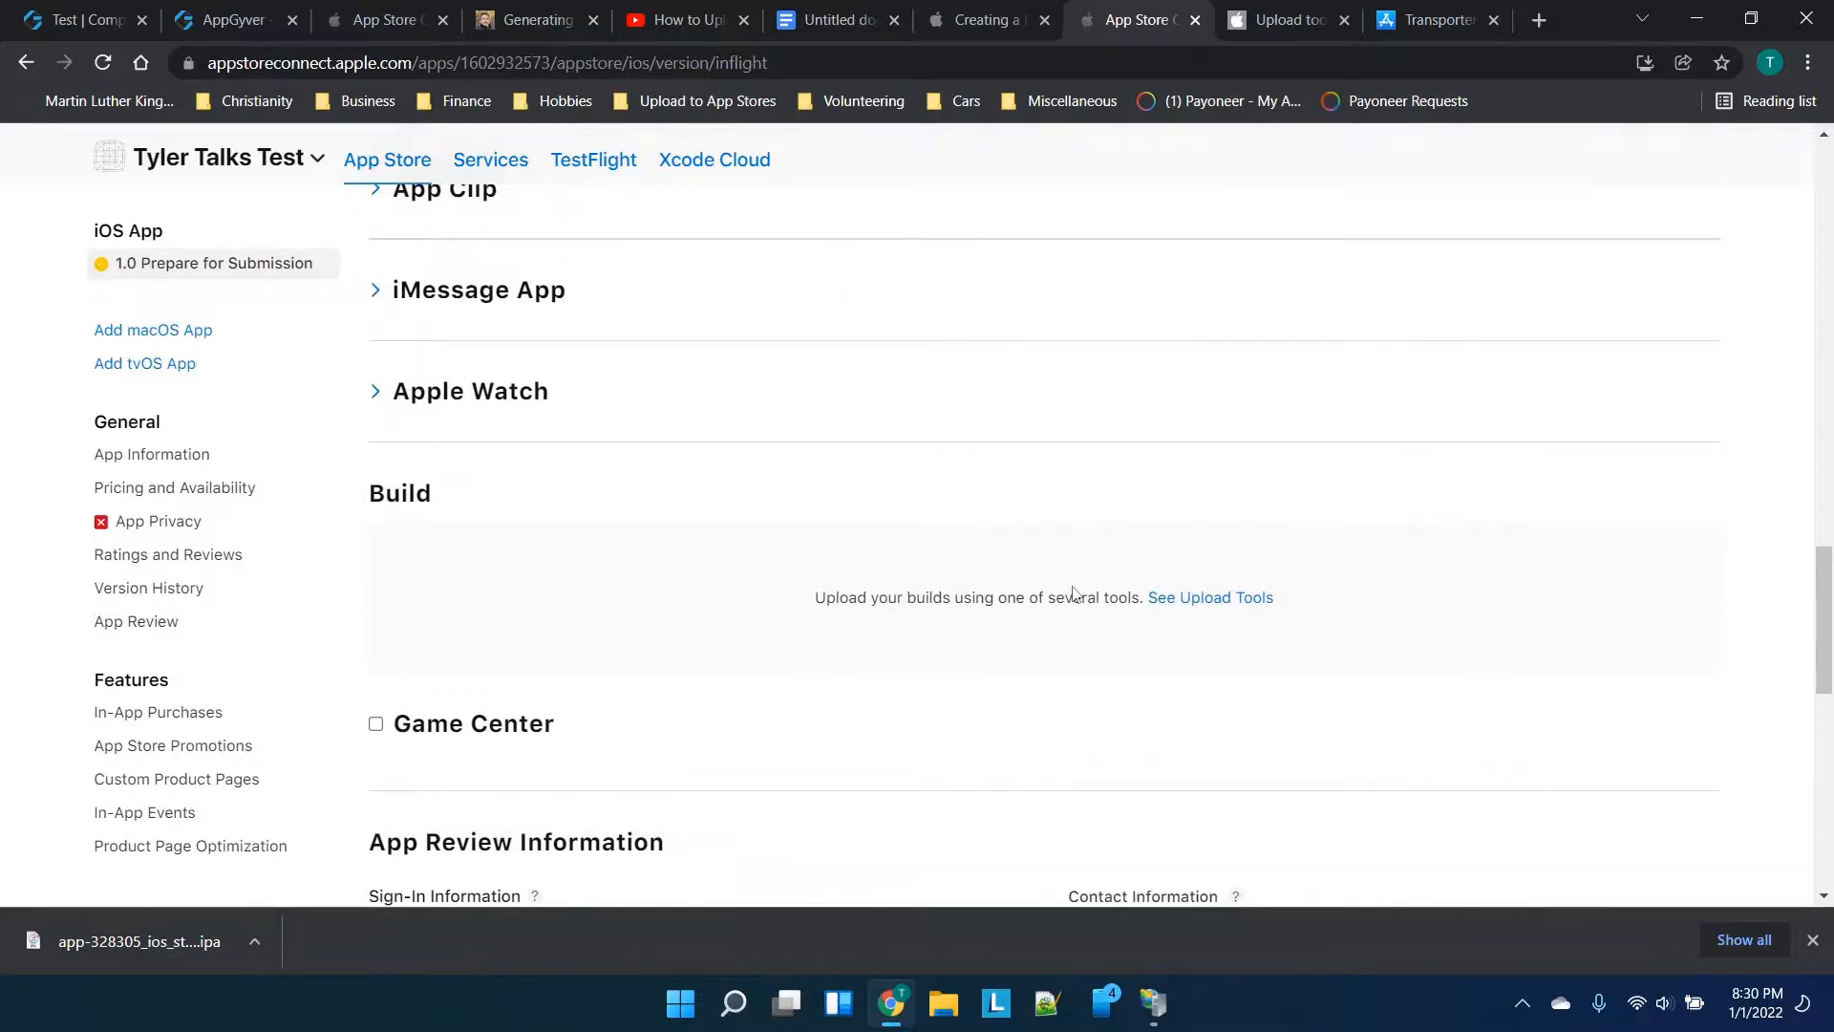
left_click(1484, 9)
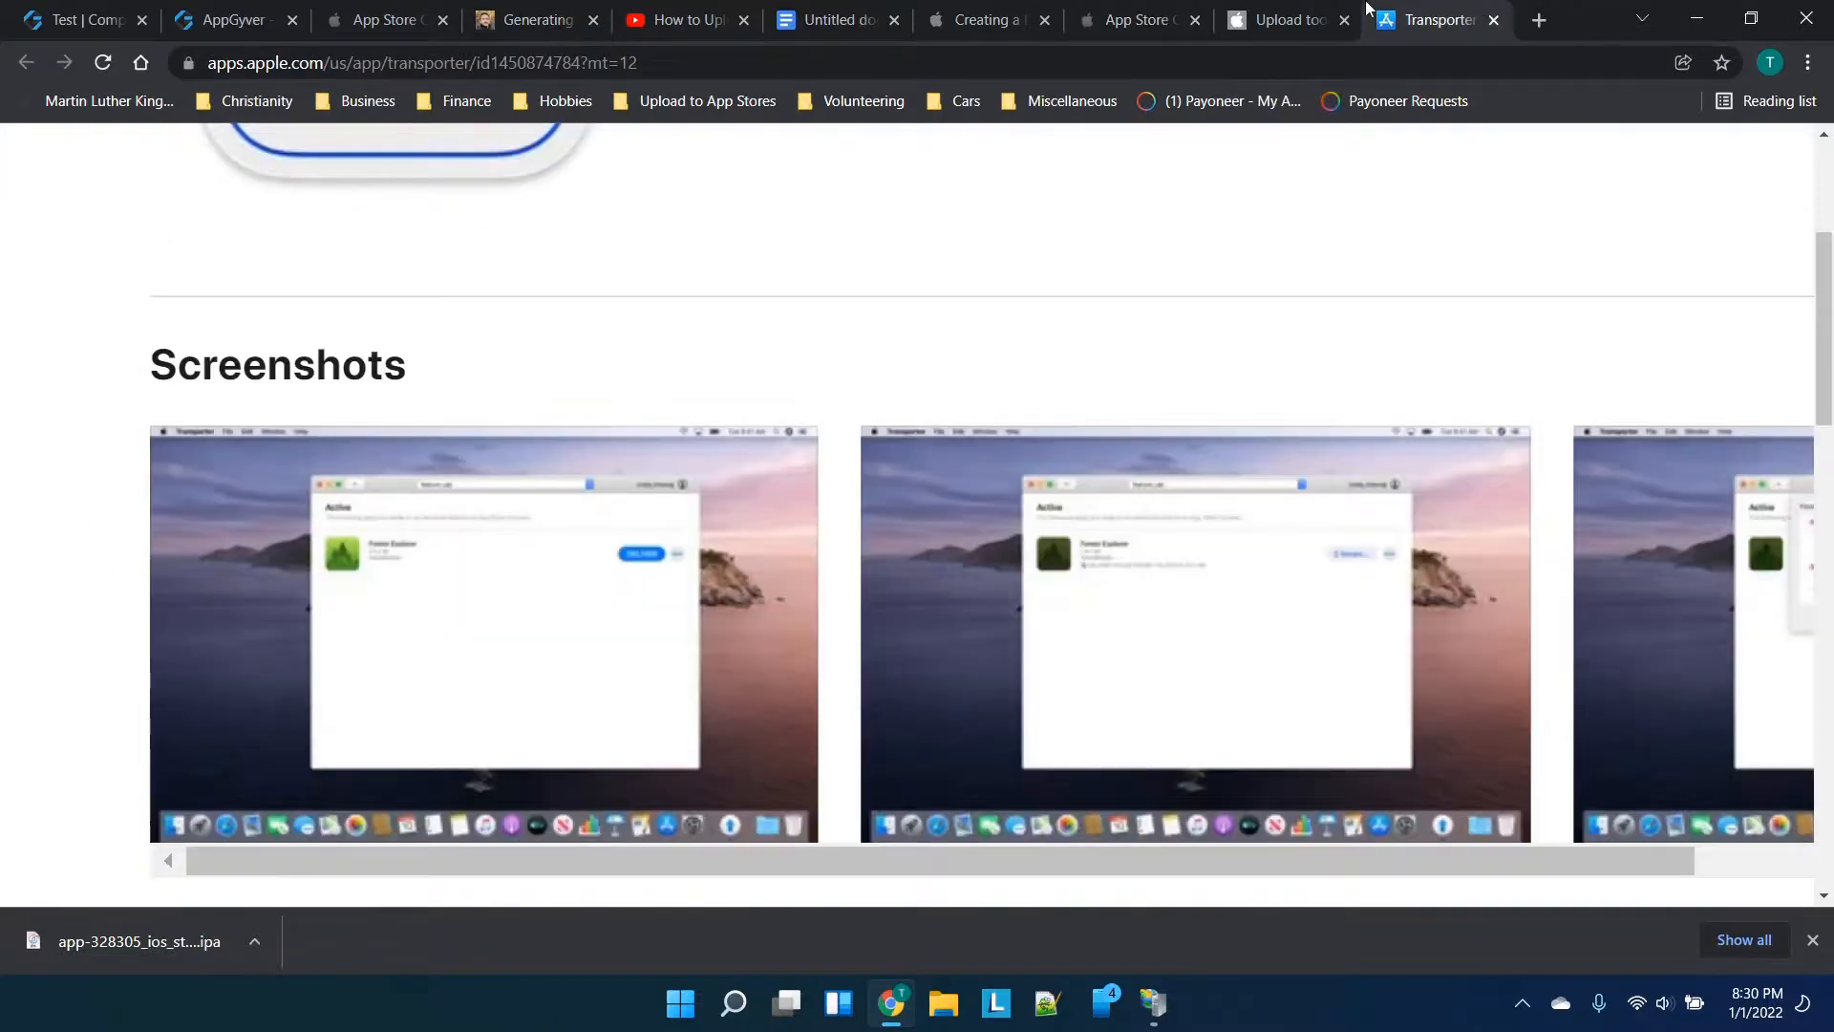
left_click(1301, 12)
scroll(985, 482, "up", 10)
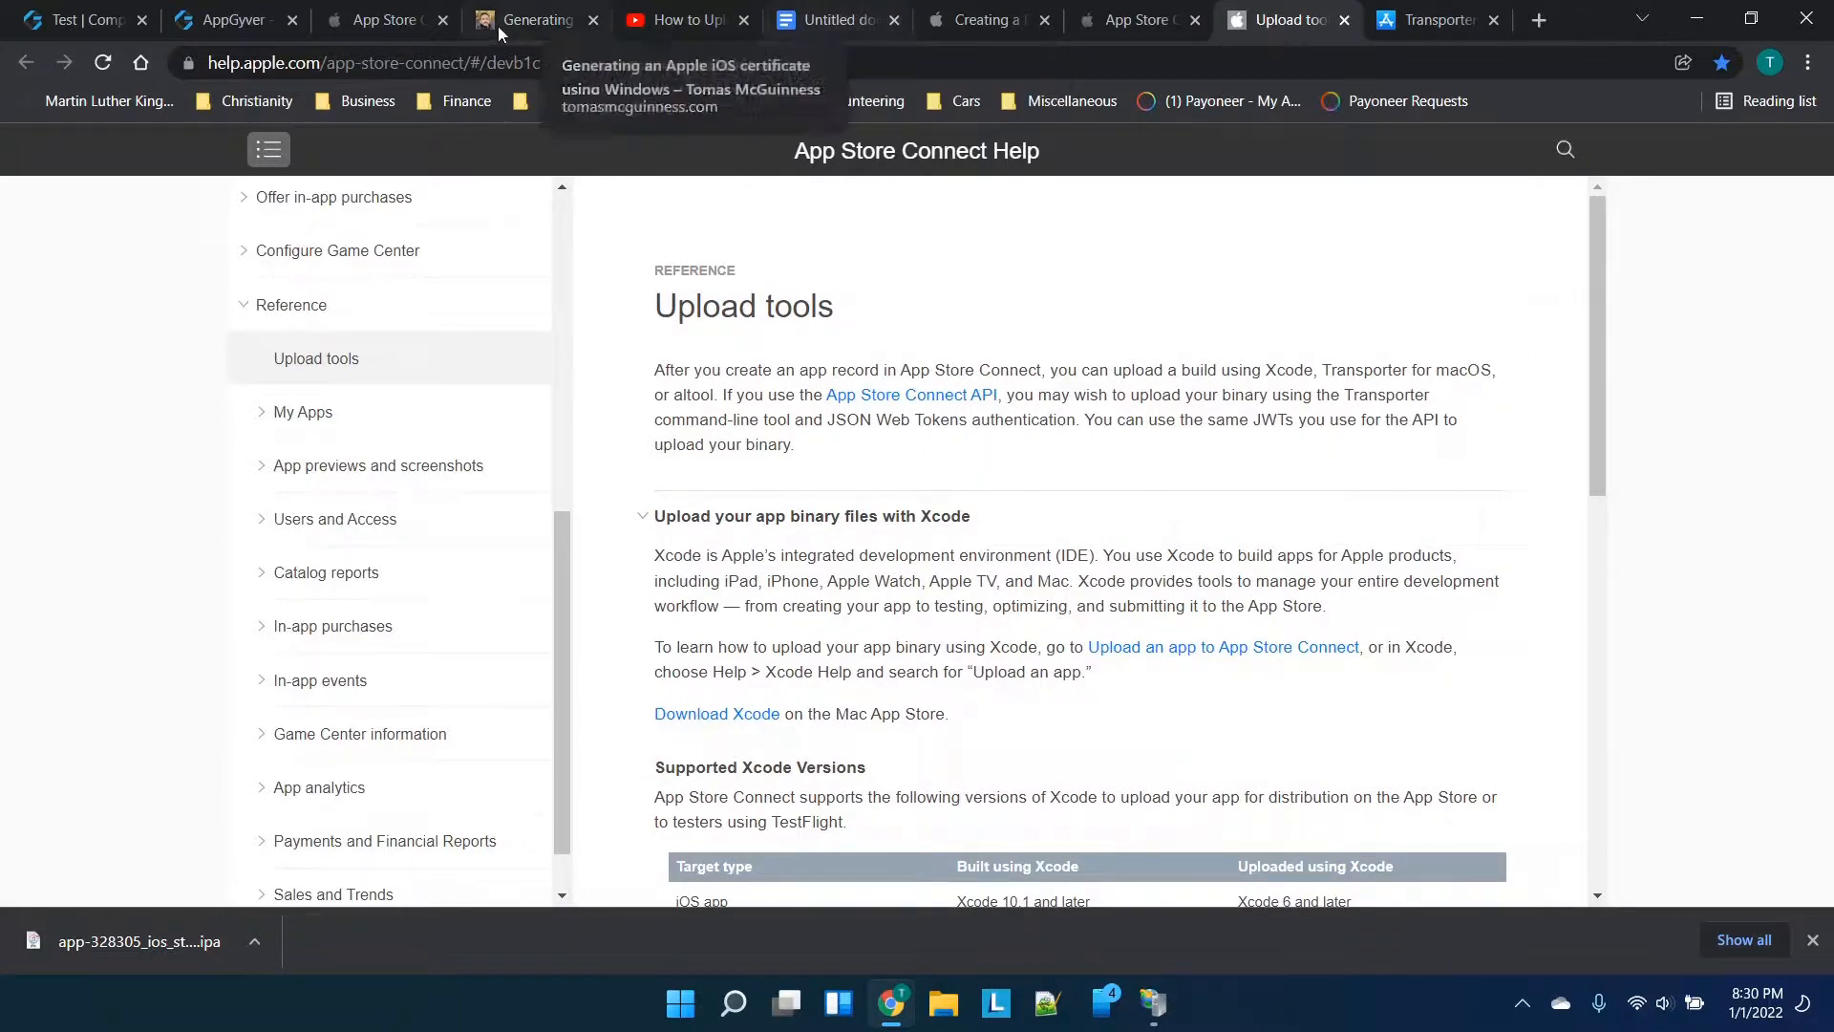
left_click(384, 11)
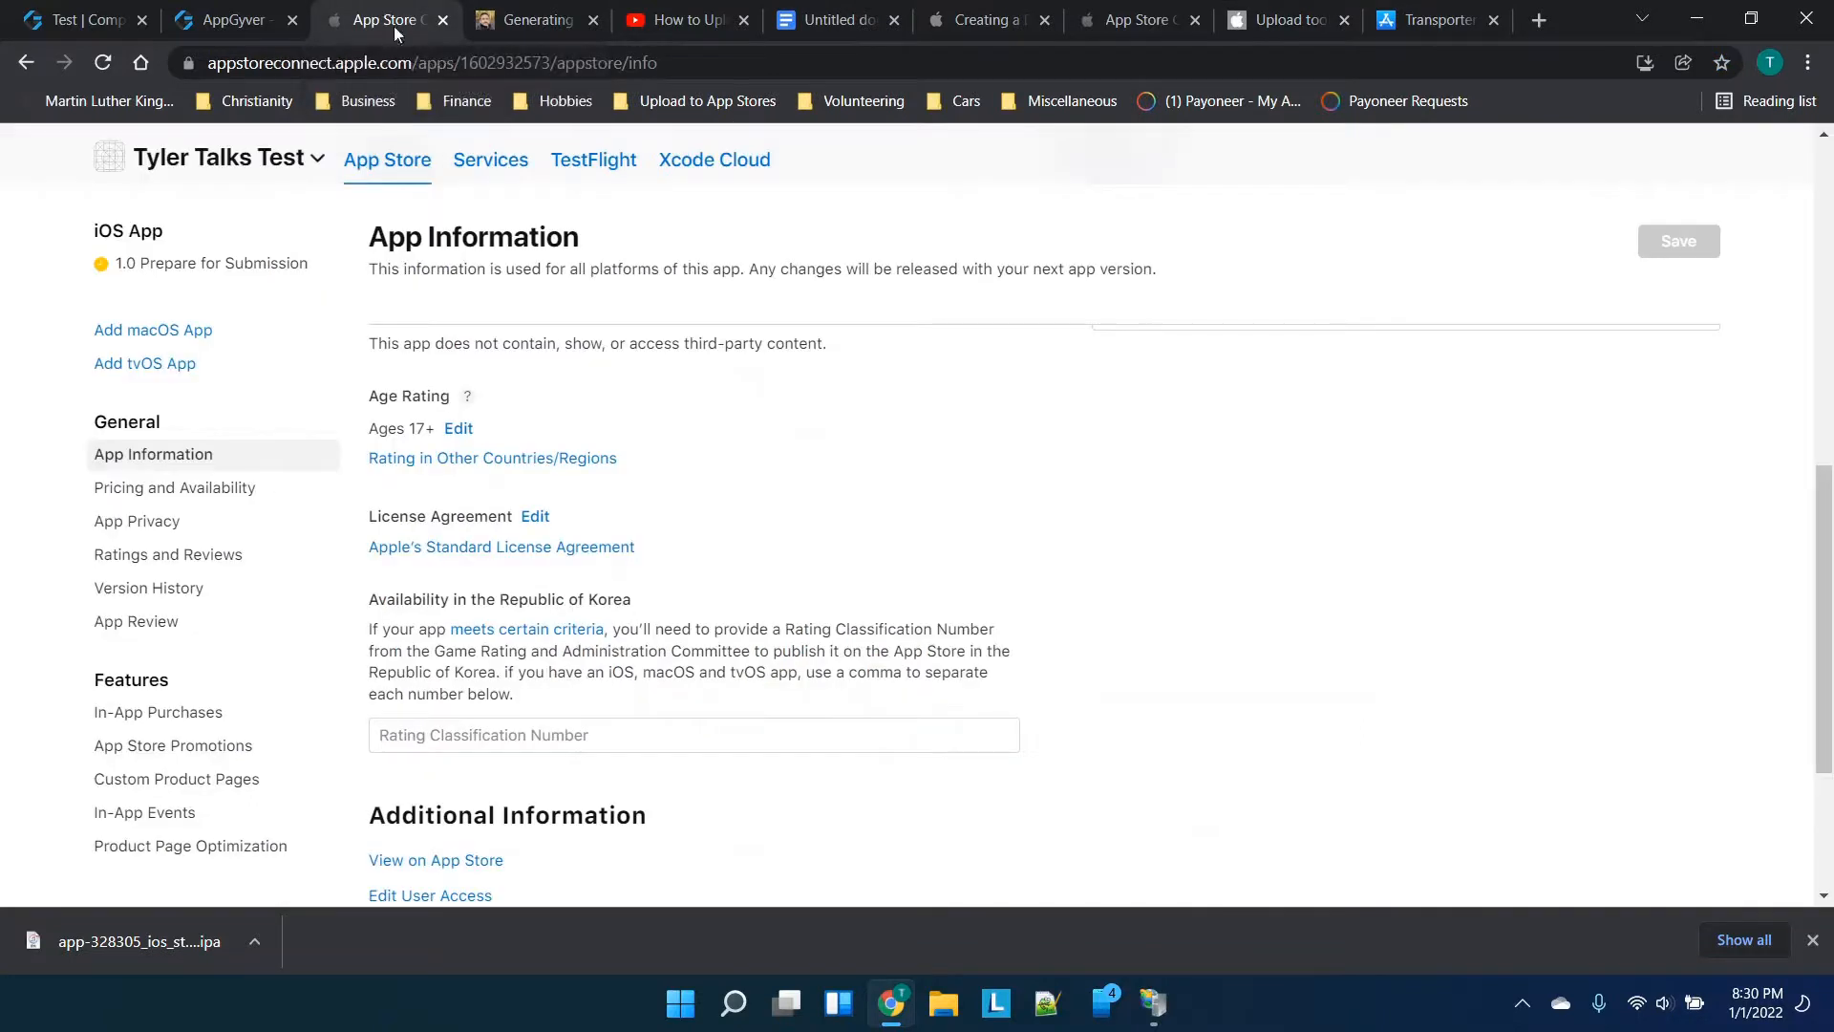
left_click(1285, 19)
scroll(920, 704, "down", 1)
Return to the iOS App 1.0 version page and scroll through the items still required
left_click(1082, 11)
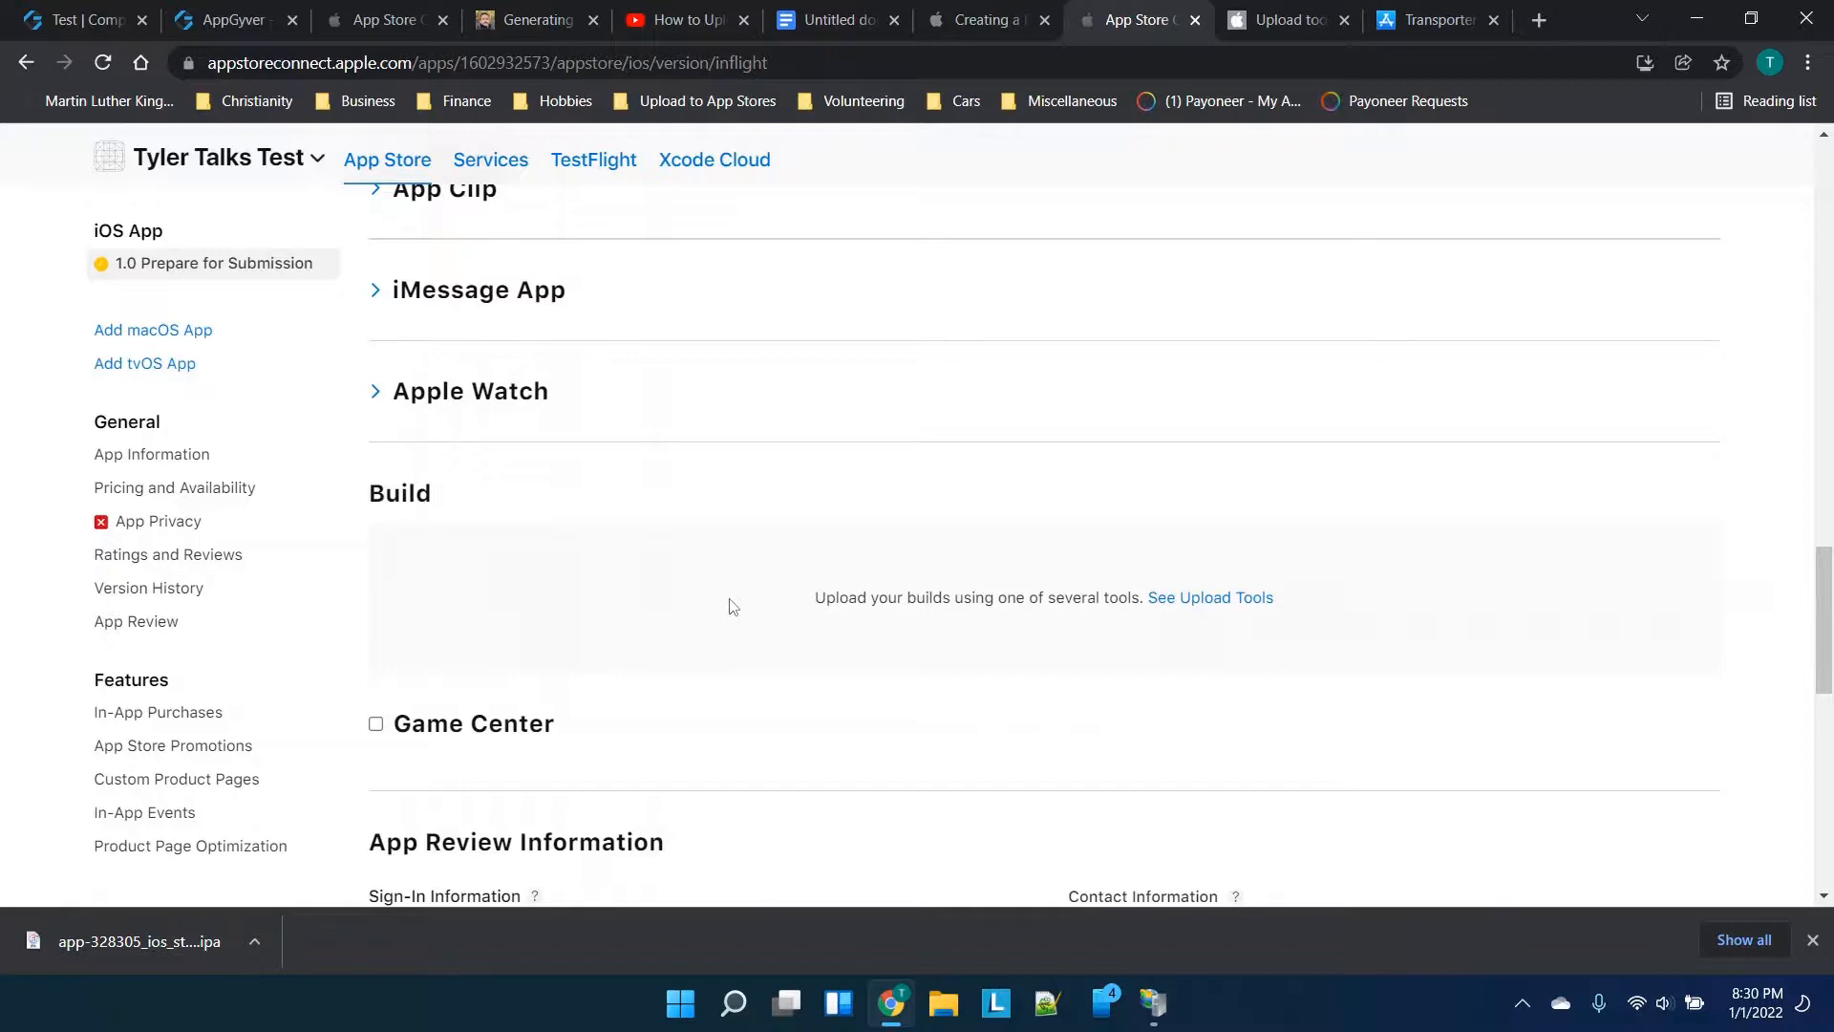
scroll(685, 586, "down", 2)
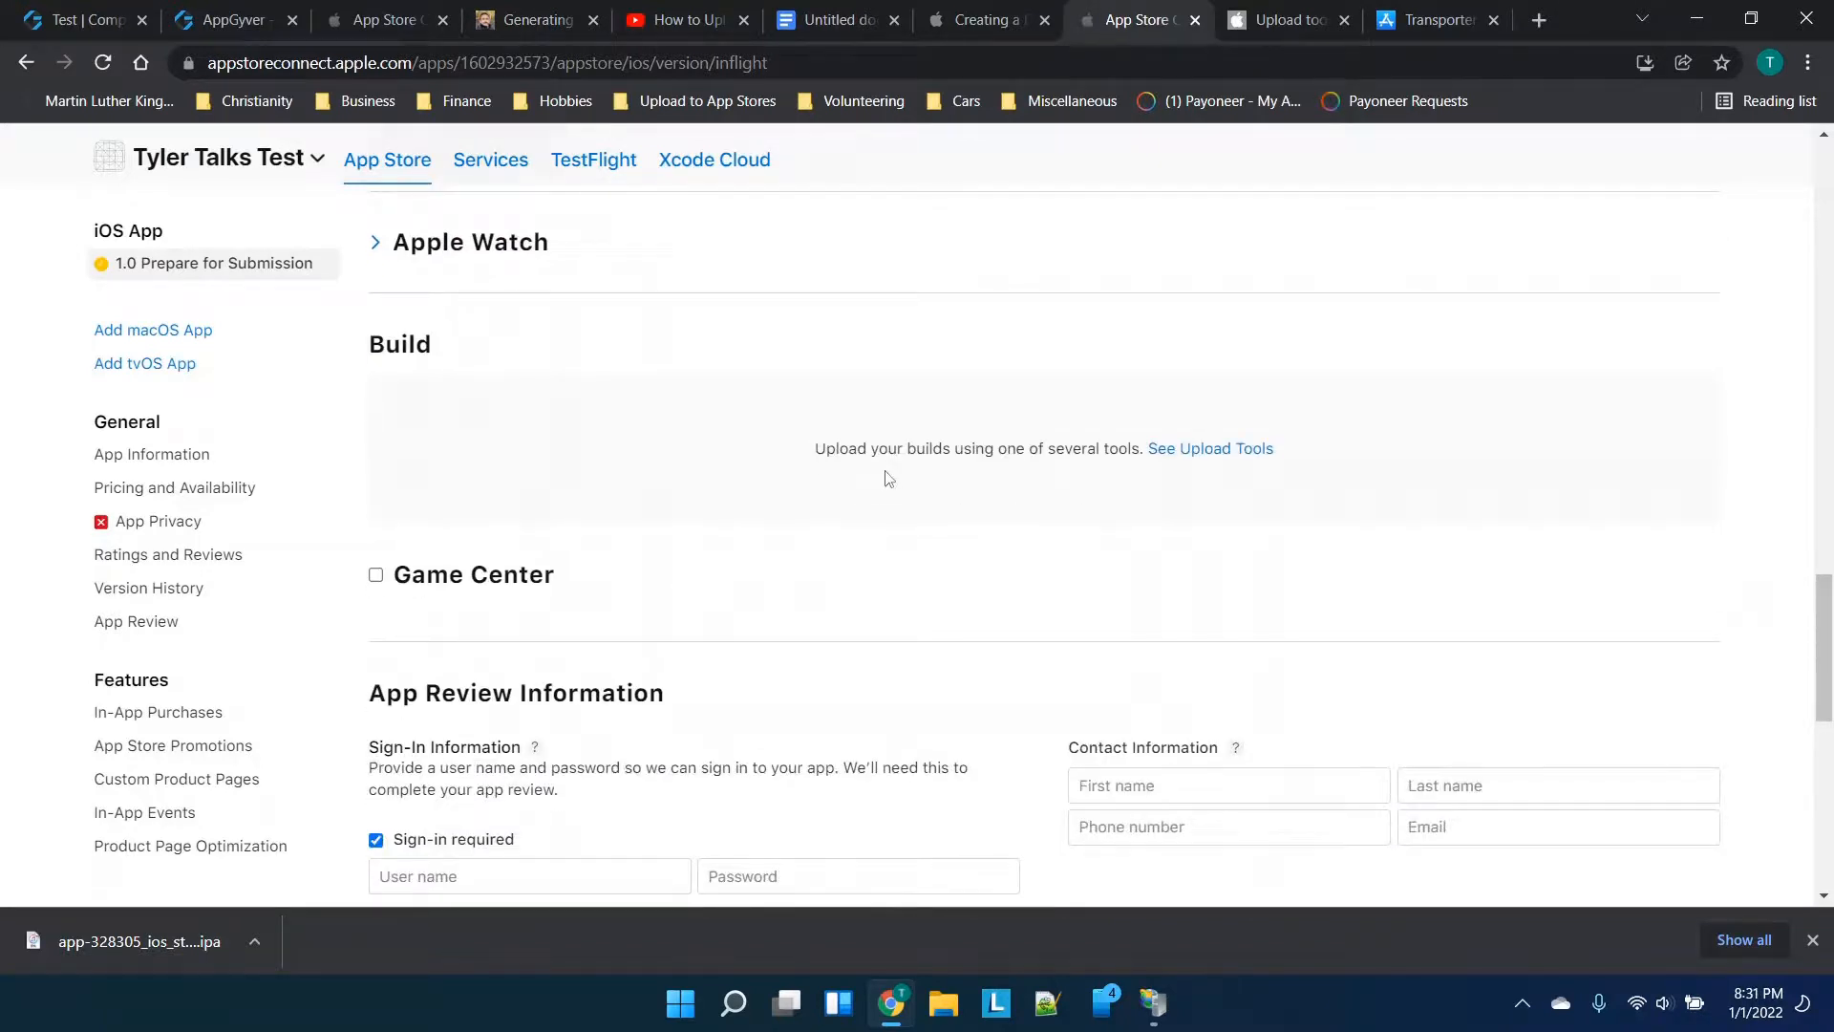
scroll(886, 478, "down", 3)
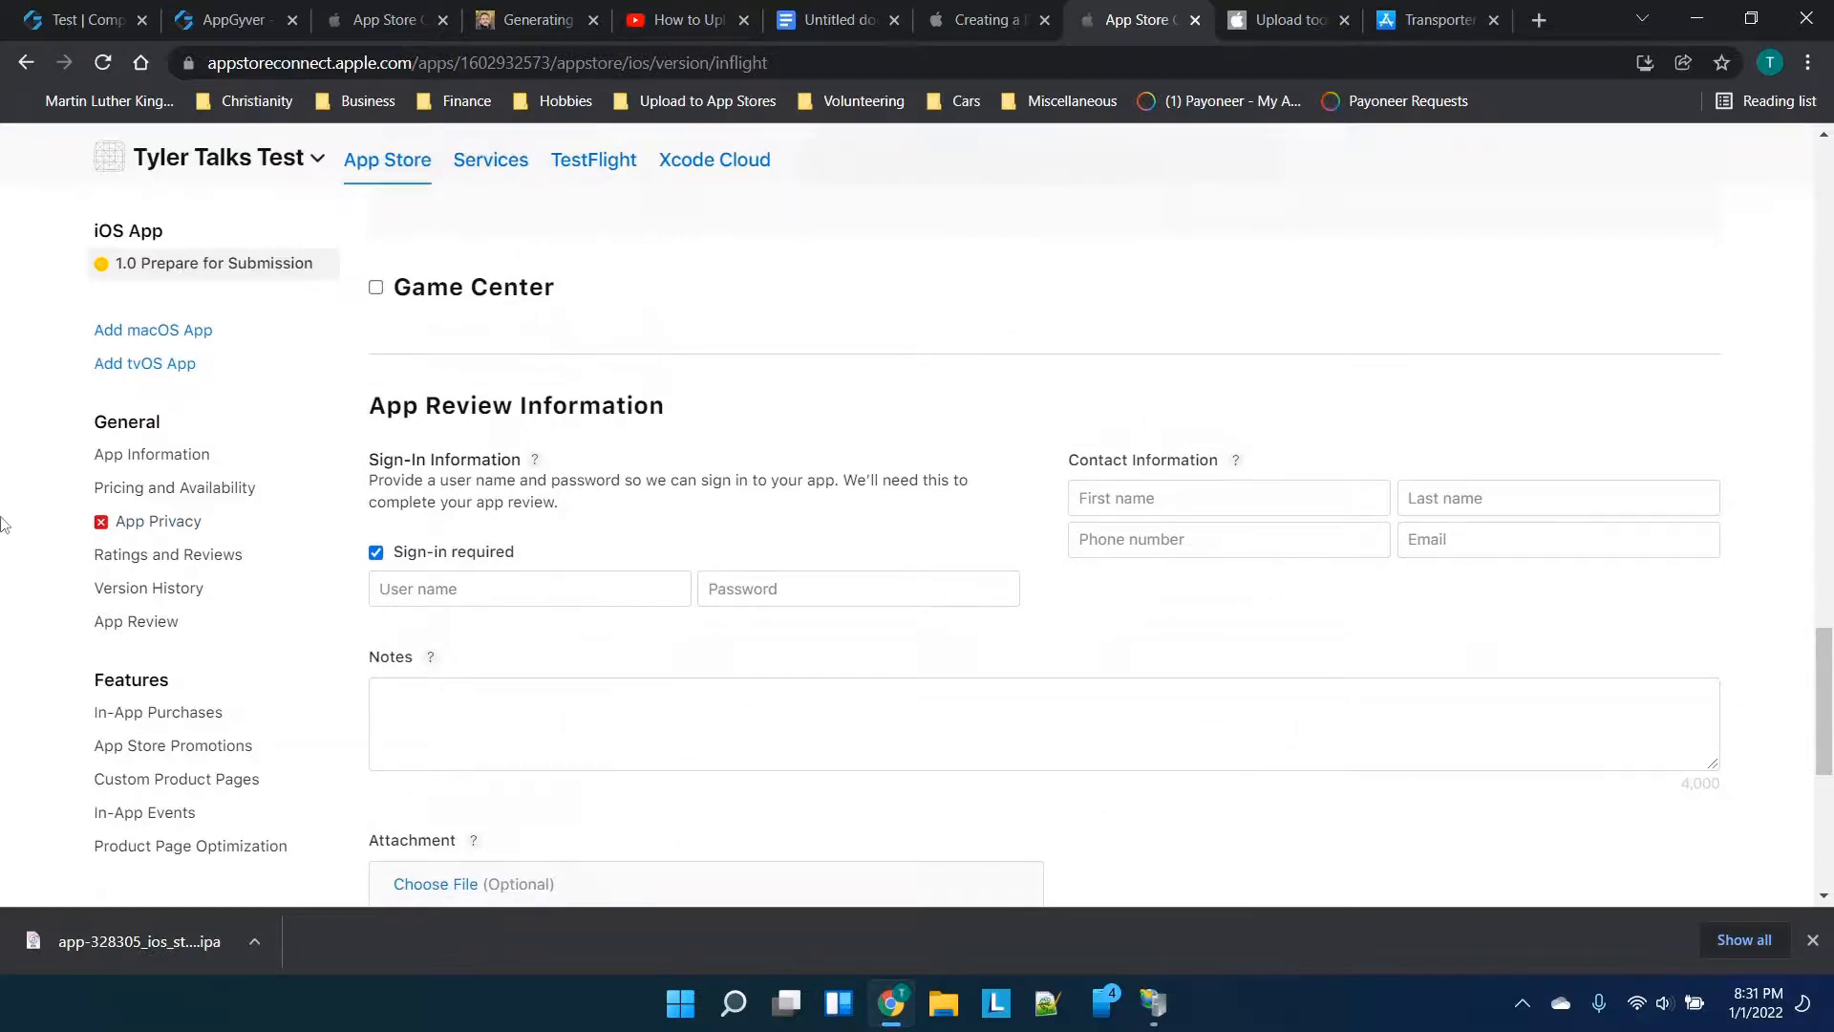
scroll(650, 411, "up", 15)
scroll(655, 412, "up", 10)
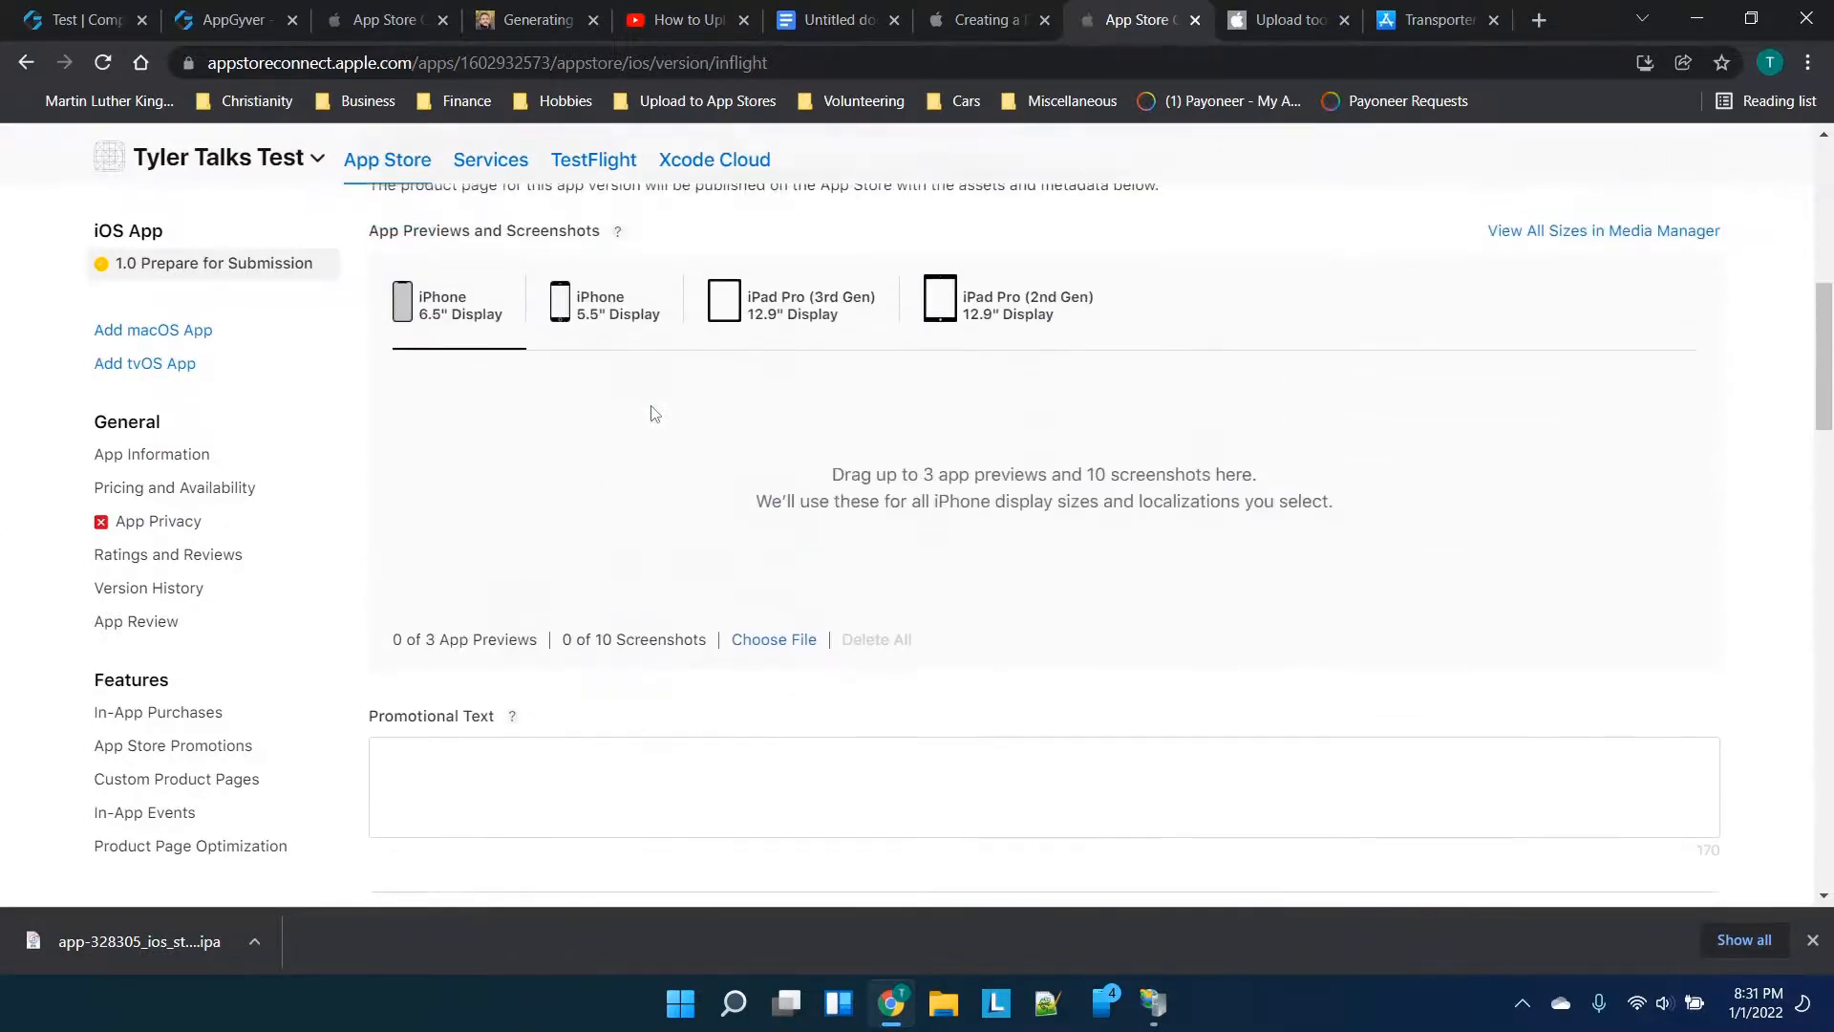
scroll(746, 392, "up", 1)
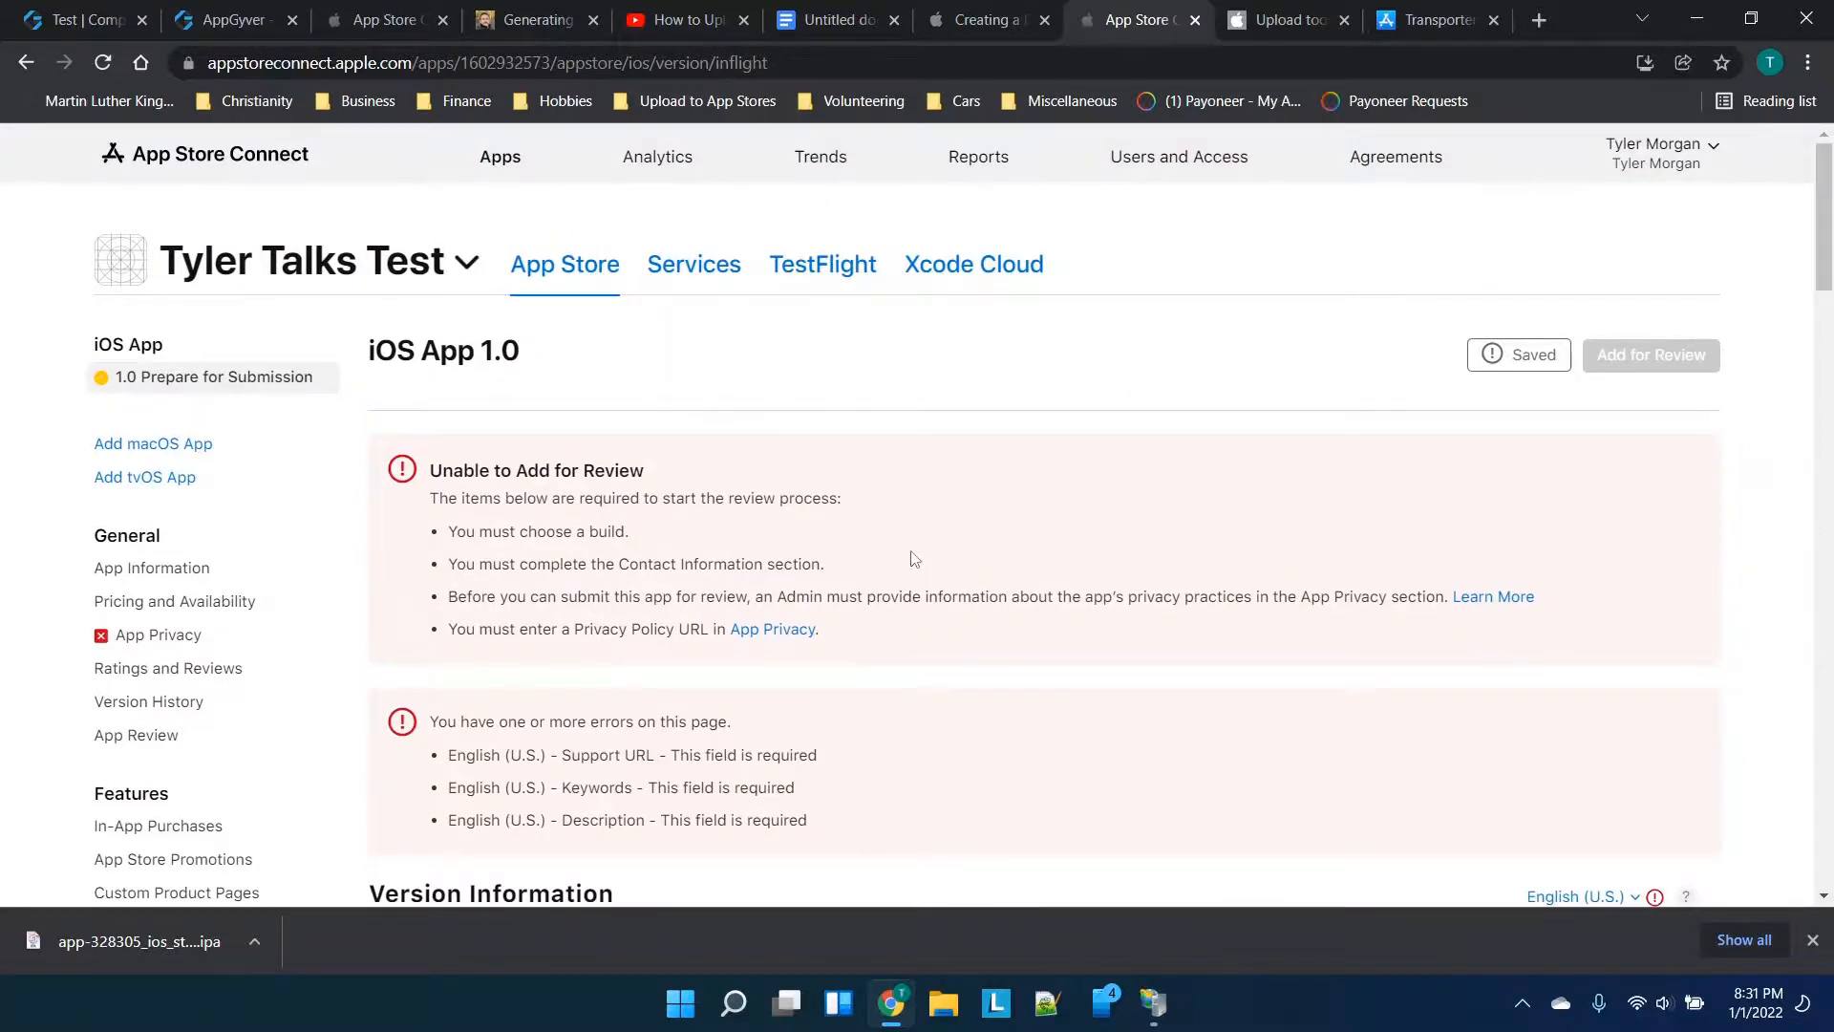
scroll(669, 621, "down", 8)
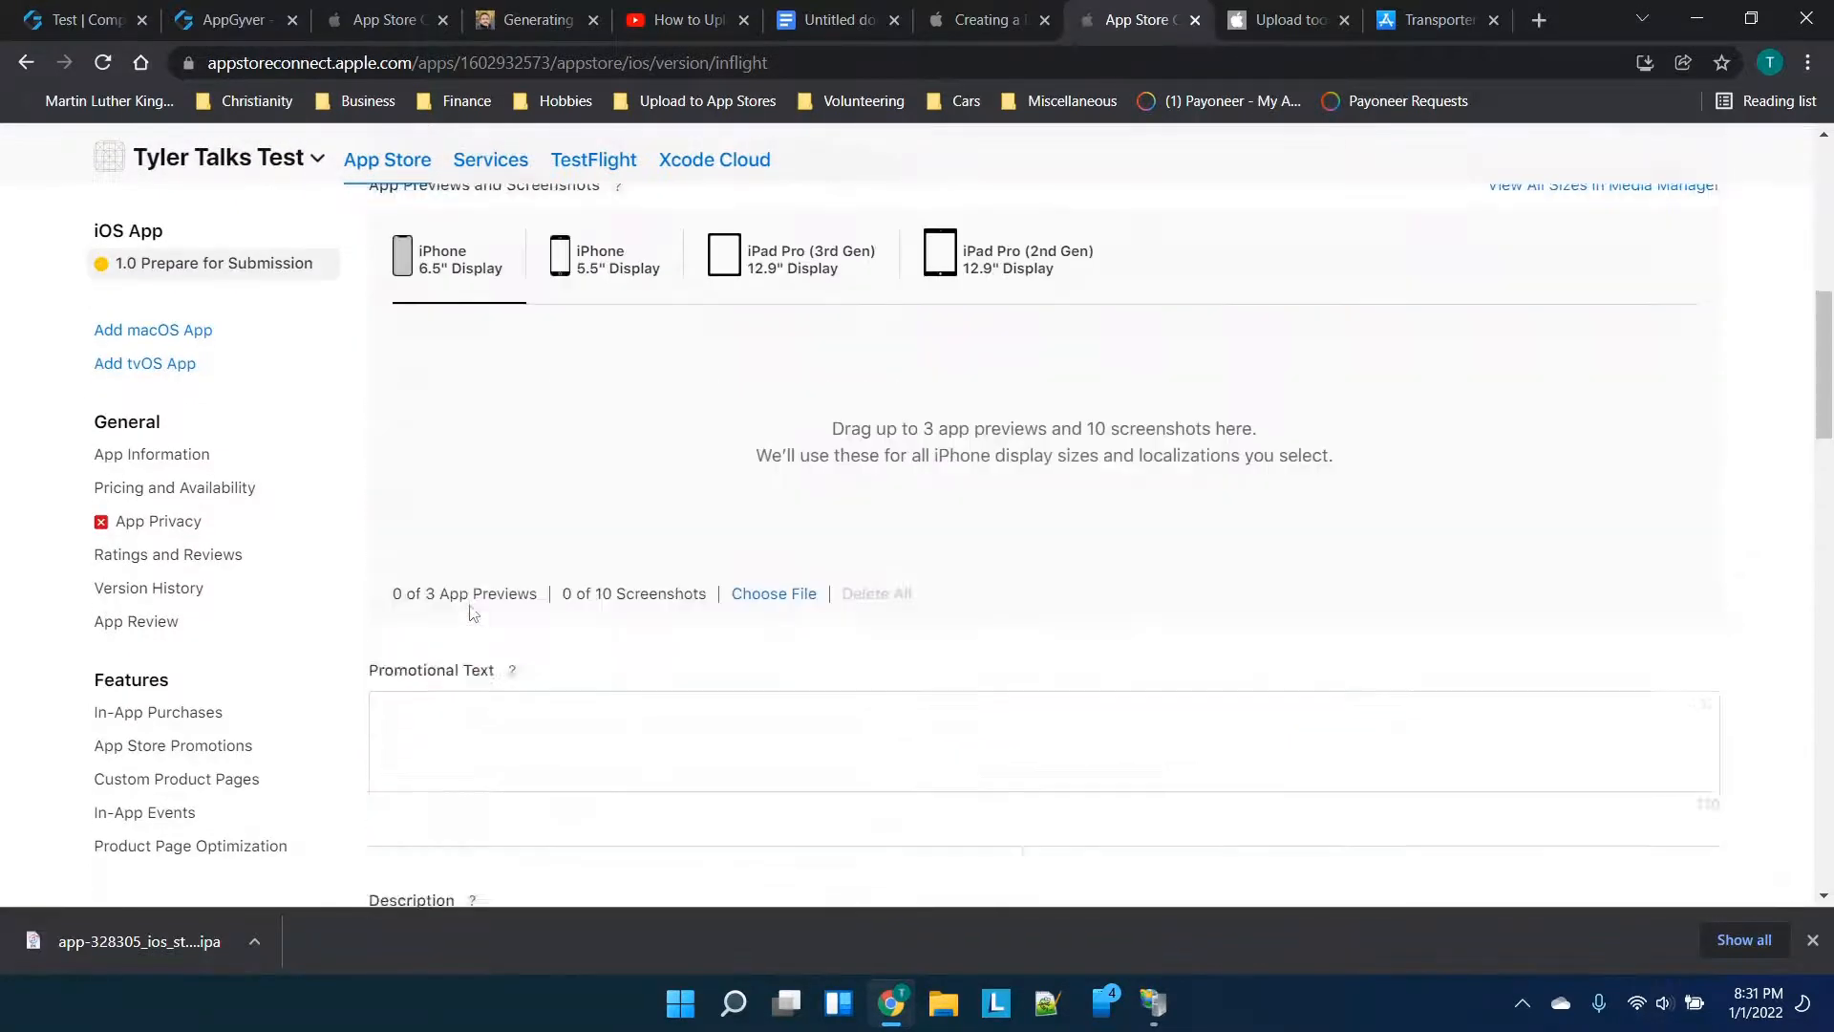
scroll(475, 606, "up", 3)
scroll(567, 675, "down", 7)
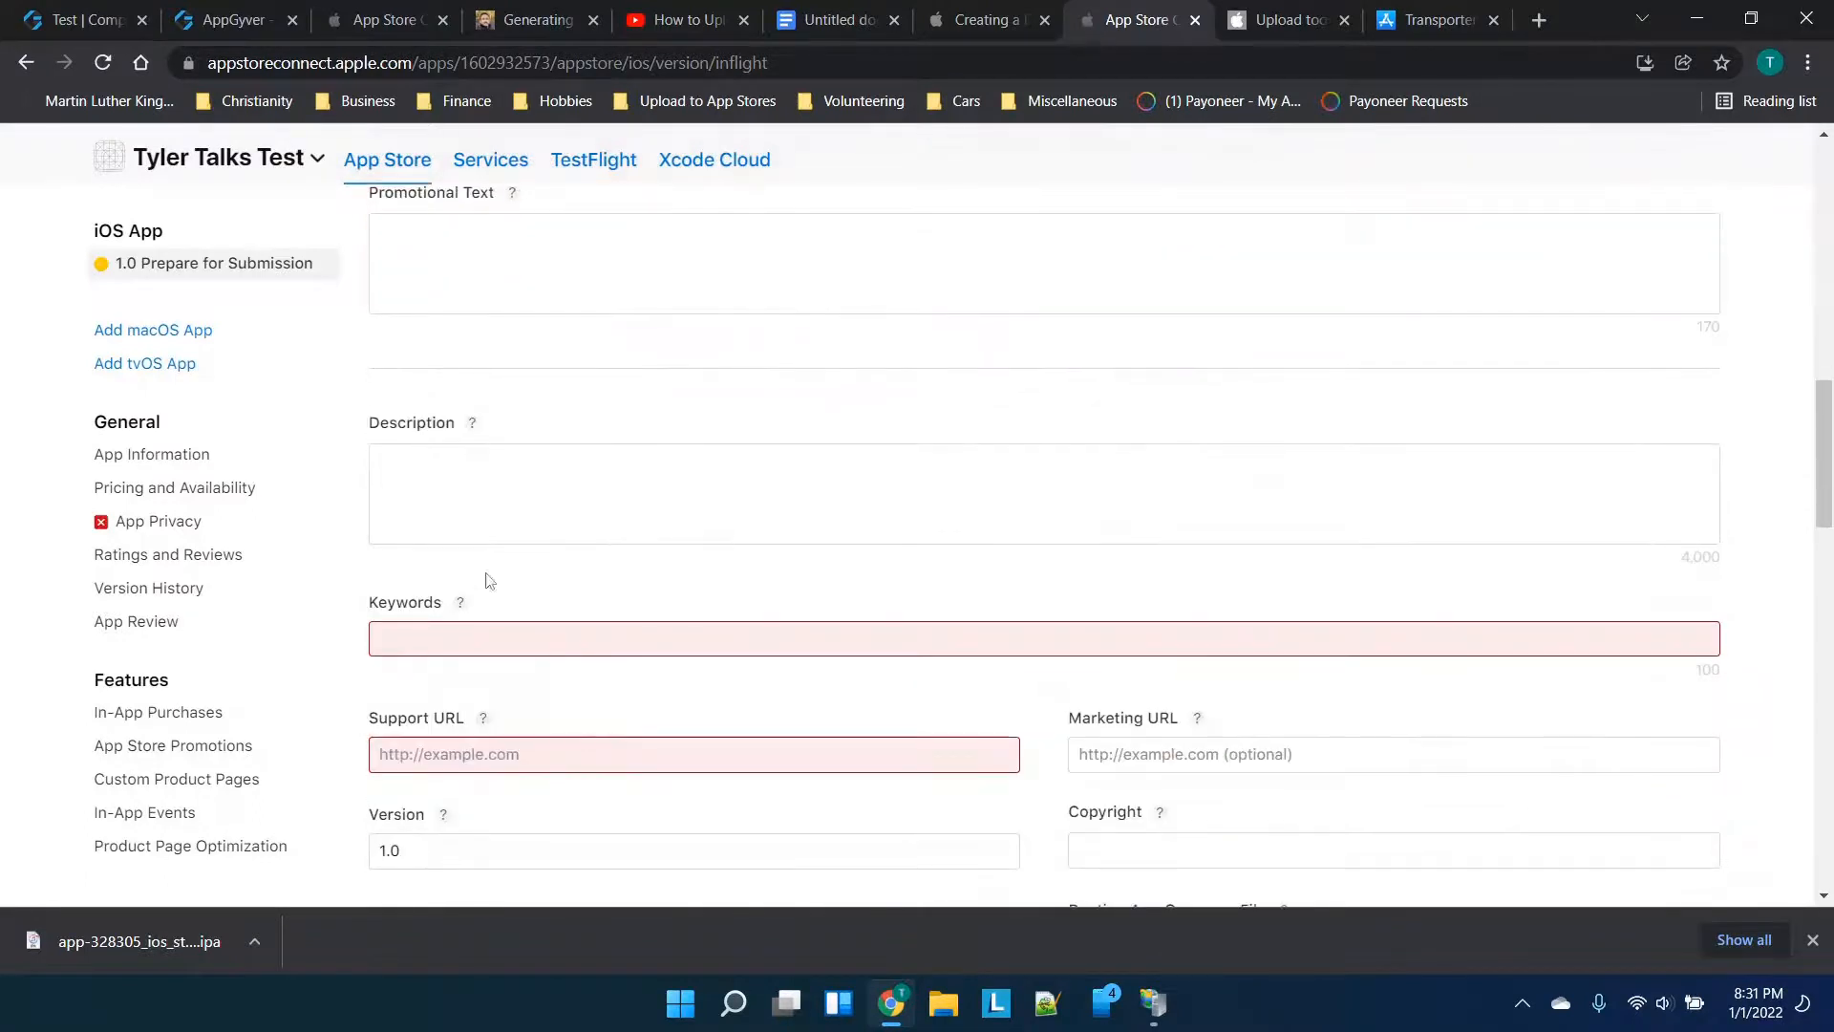
scroll(1044, 721, "down", 15)
scroll(1044, 722, "up", 20)
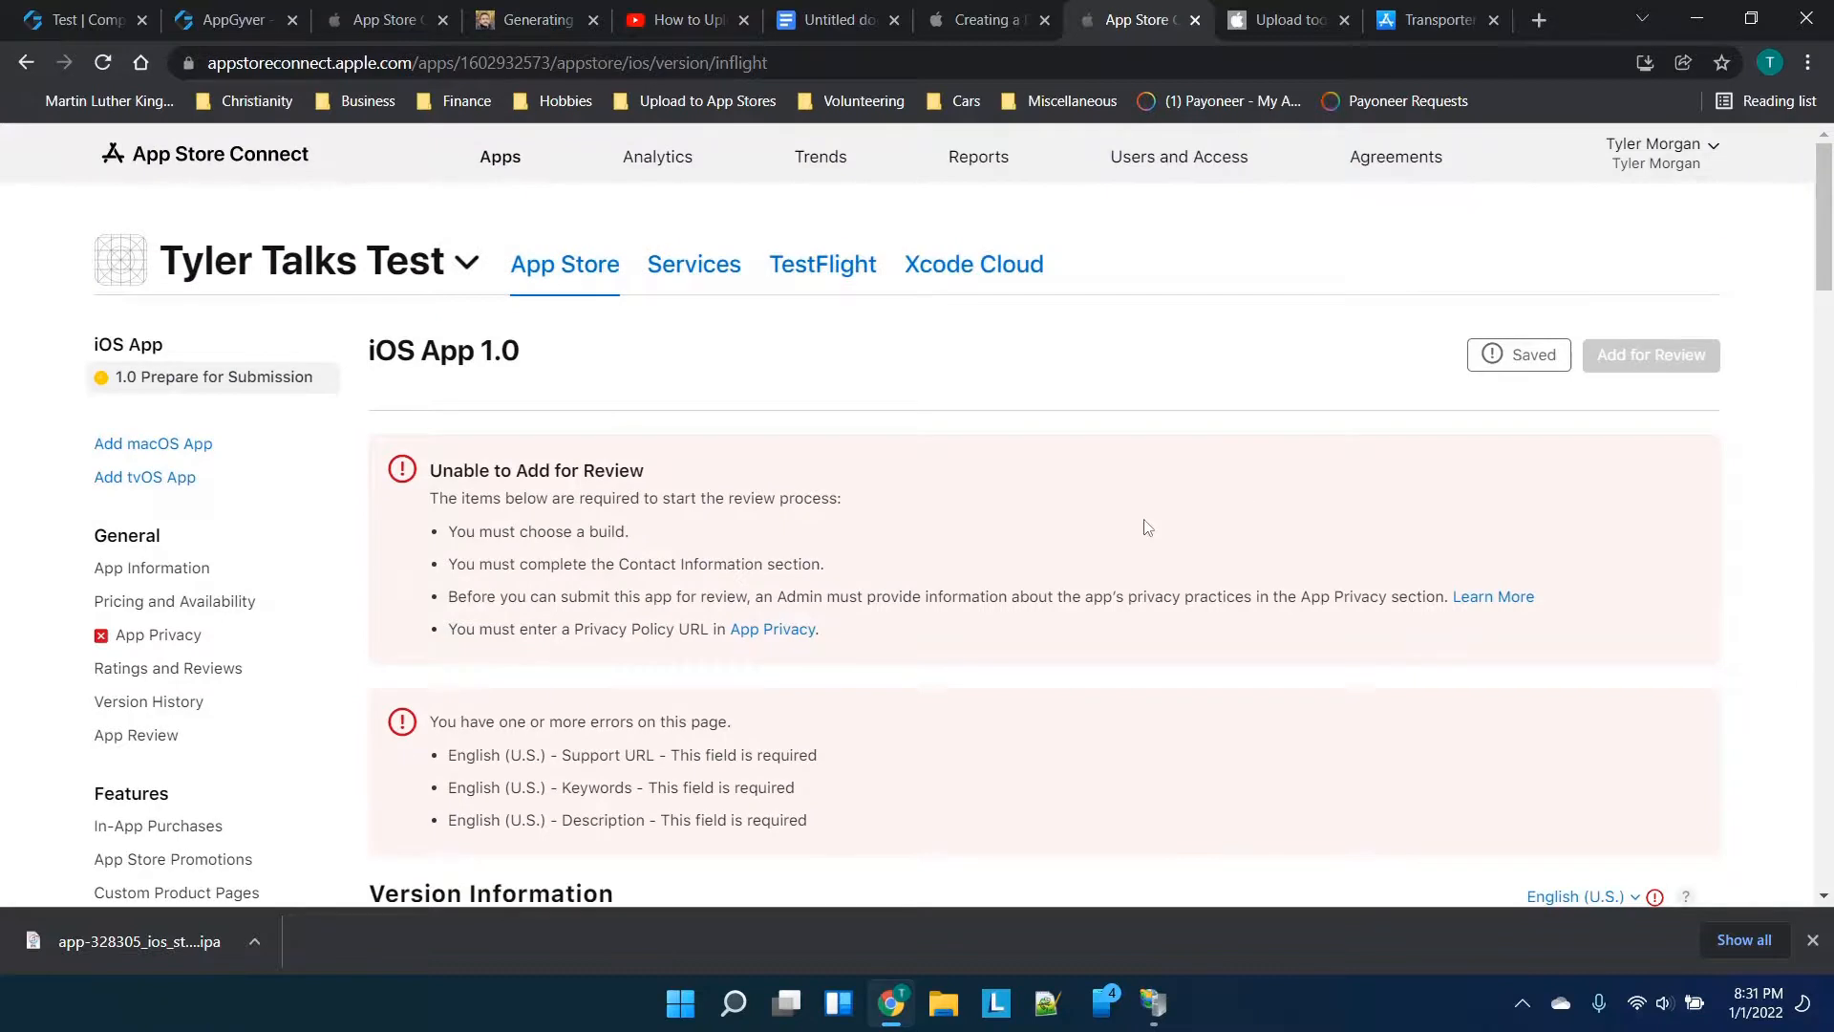
scroll(1143, 526, "down", 12)
scroll(1146, 526, "down", 3)
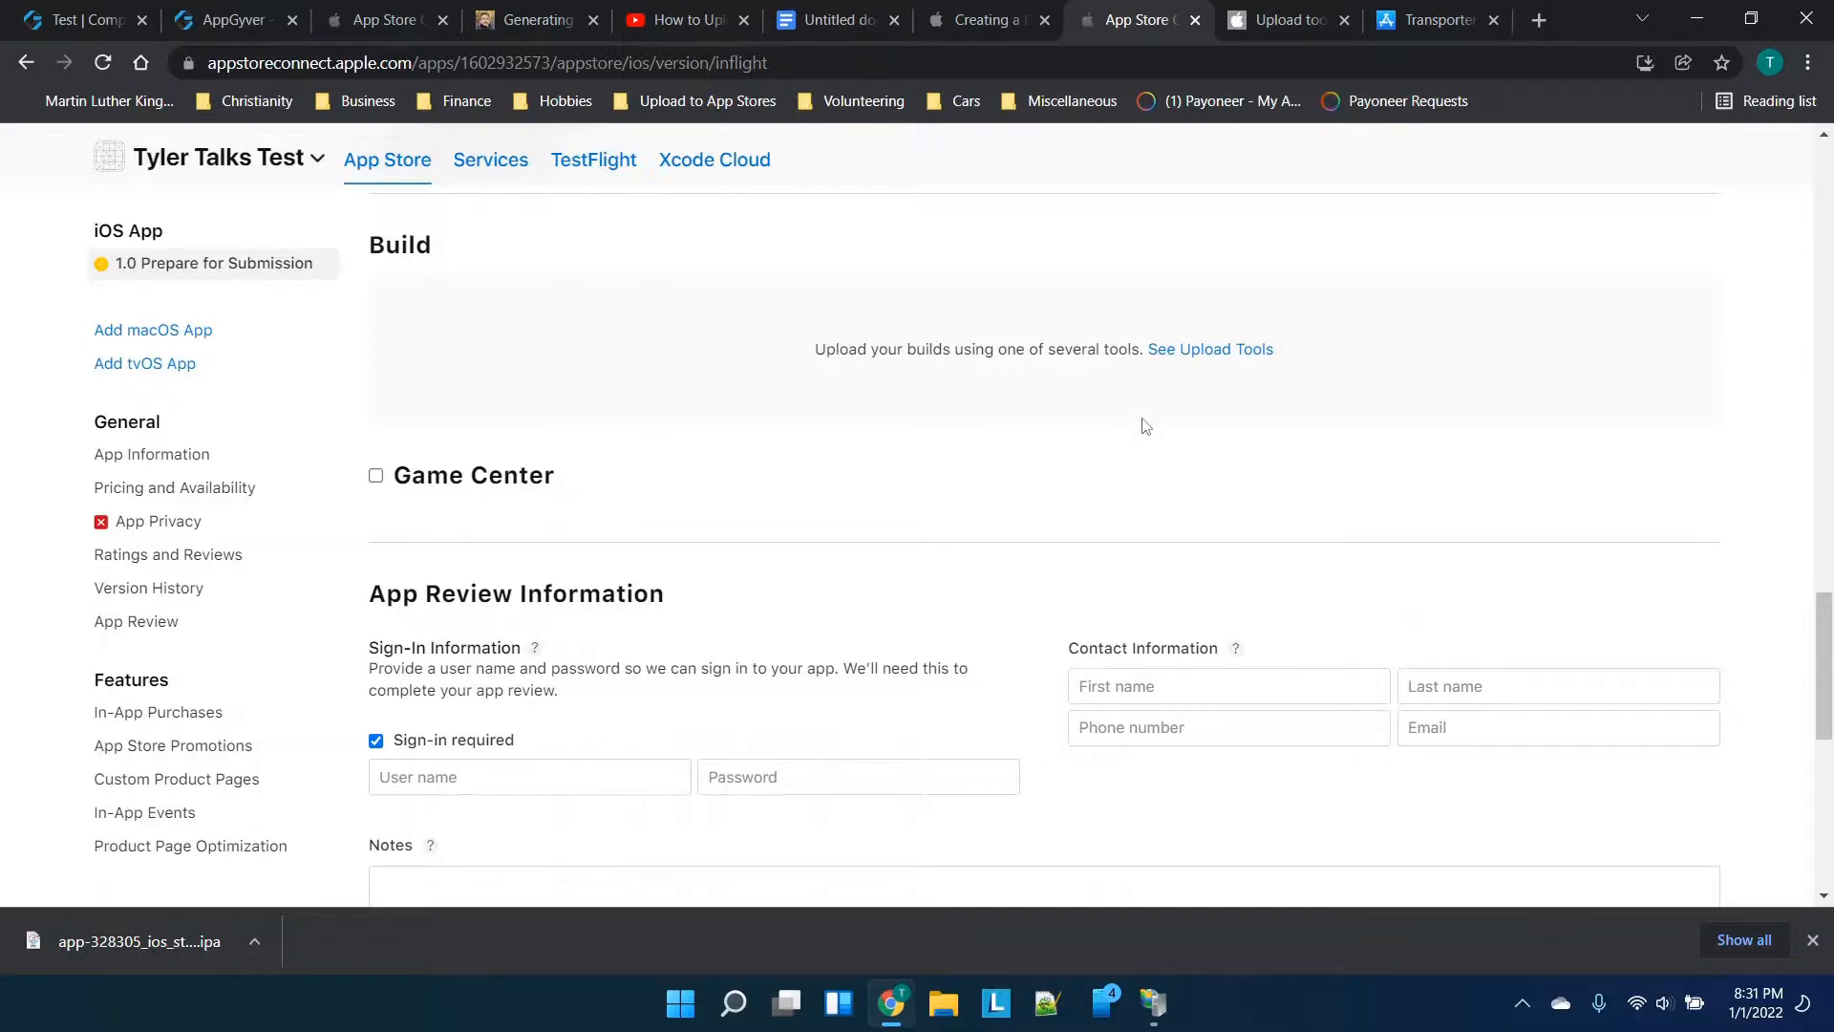
scroll(1224, 569, "down", 1)
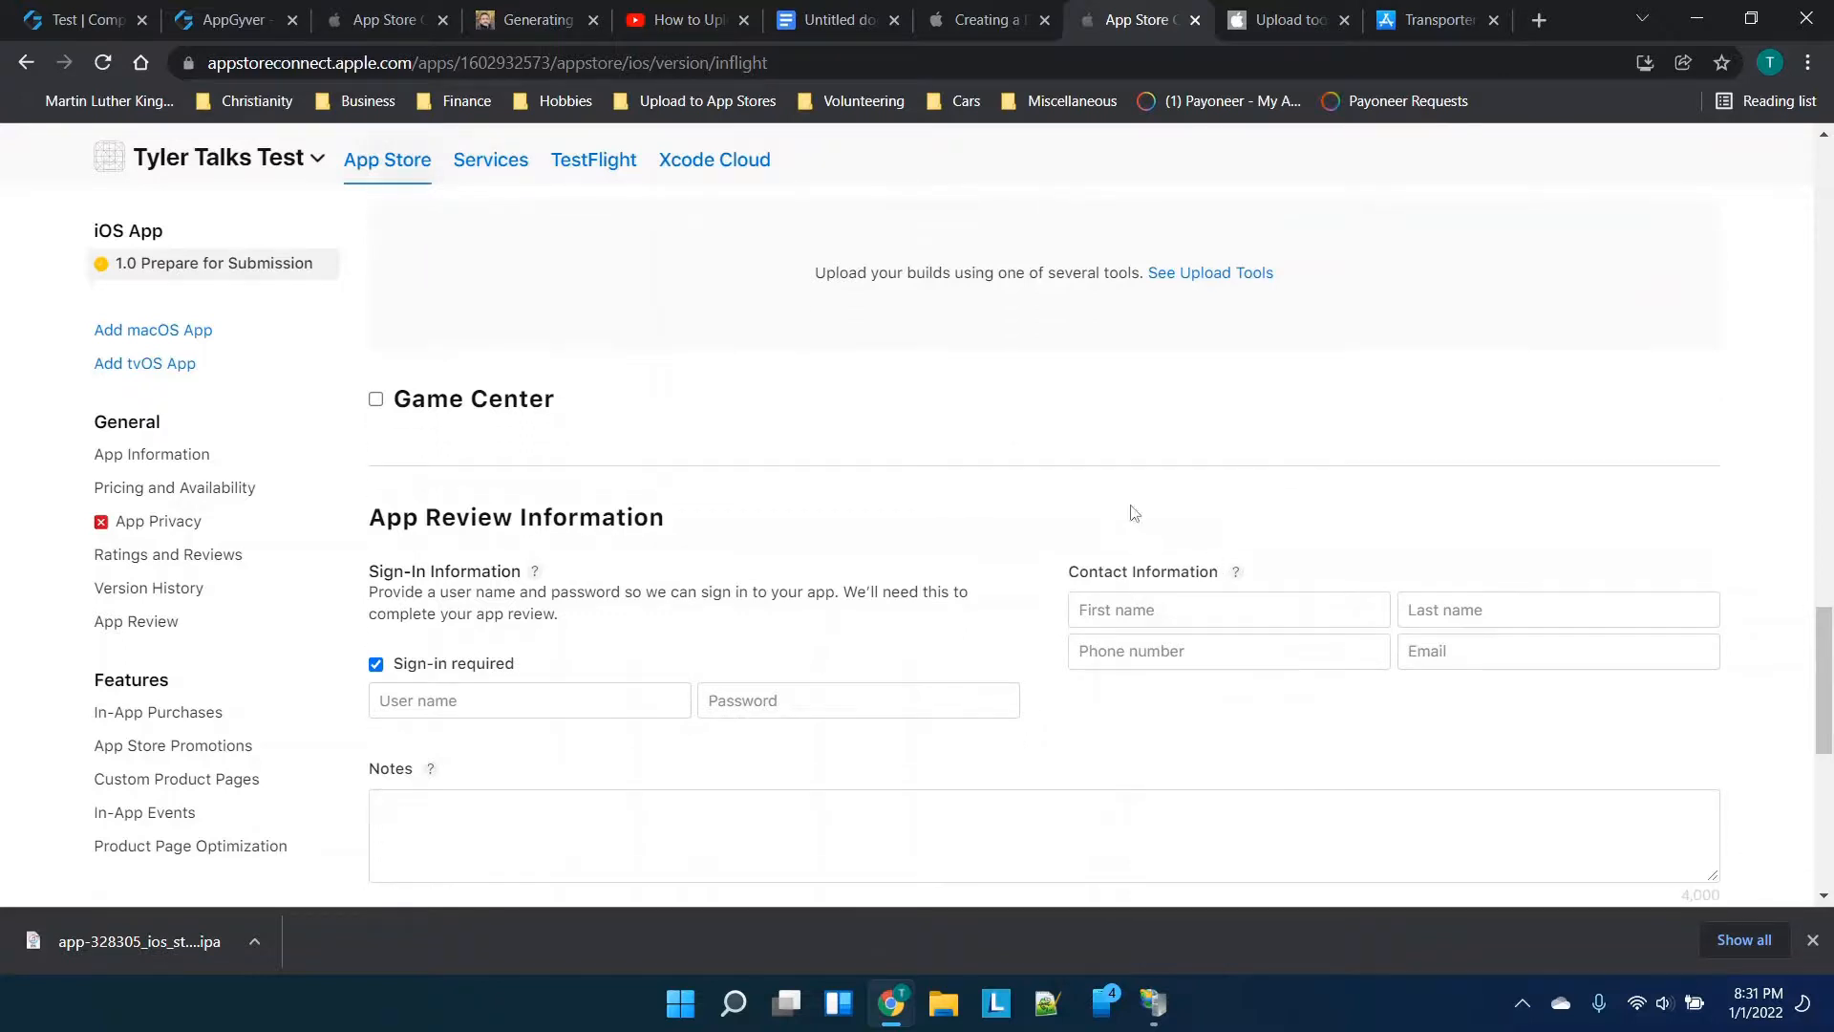
scroll(1135, 513, "up", 15)
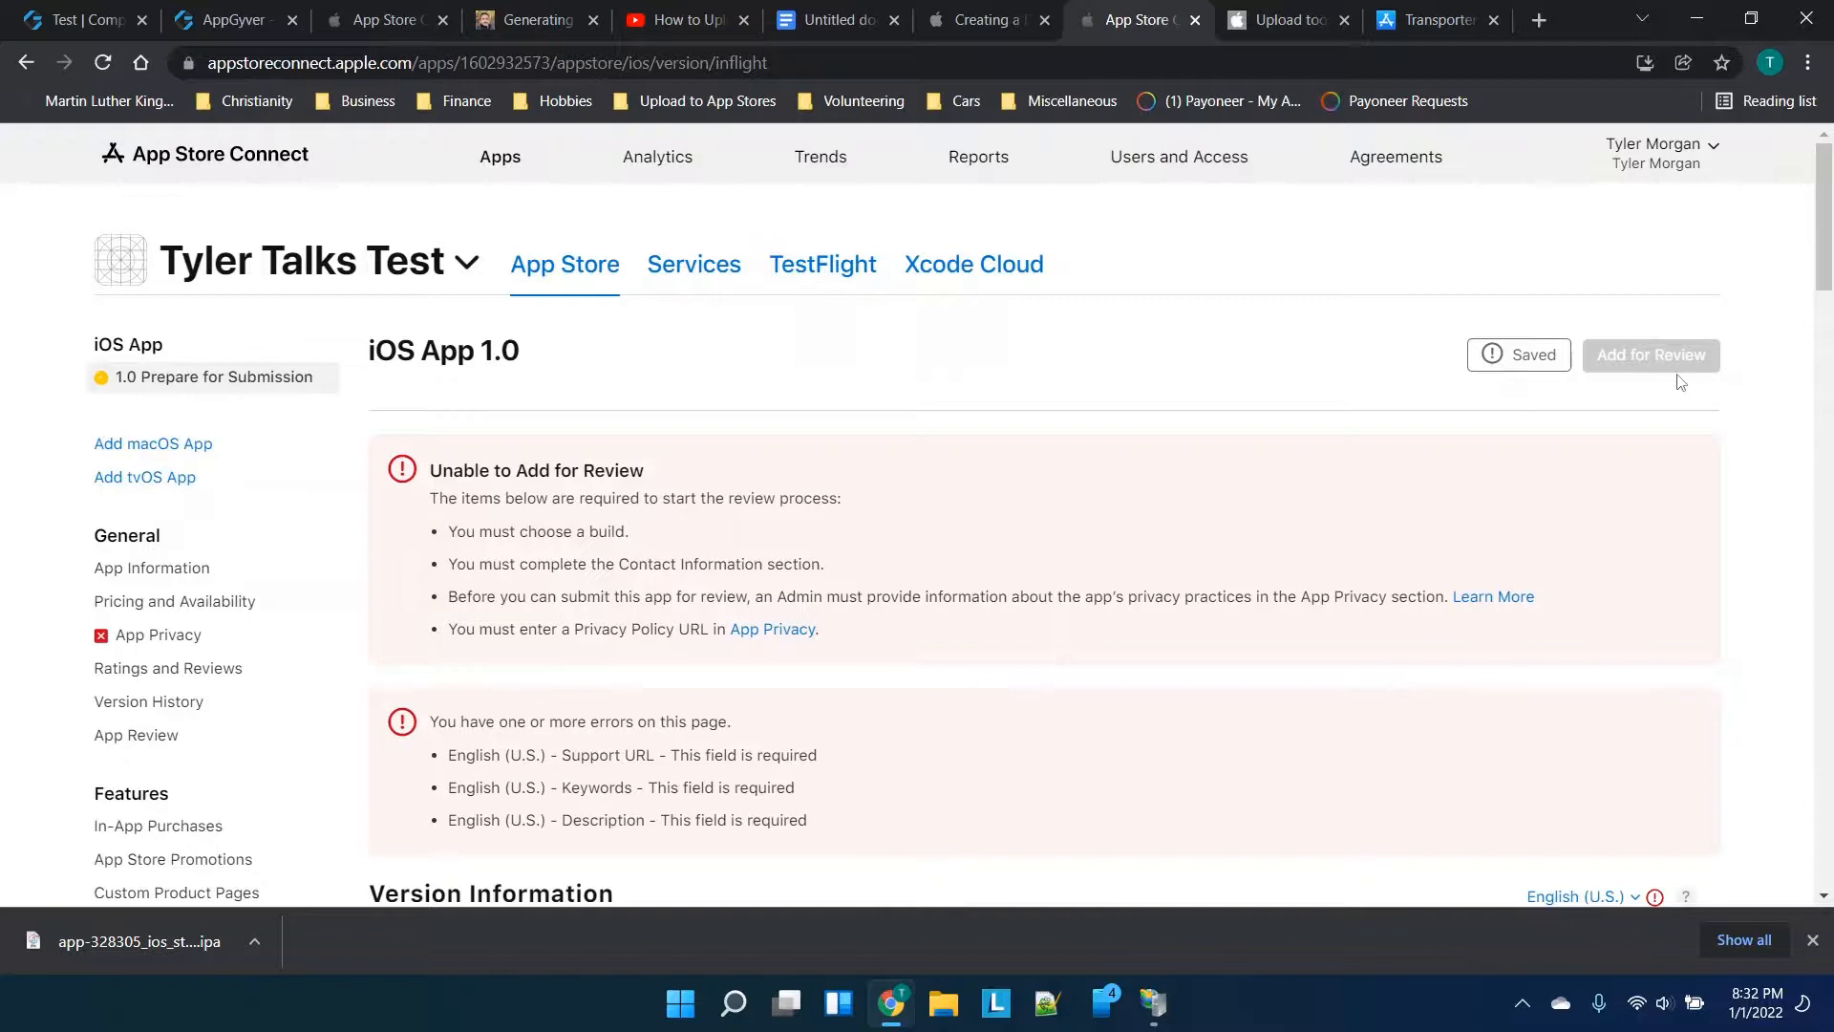
scroll(1085, 553, "down", 2)
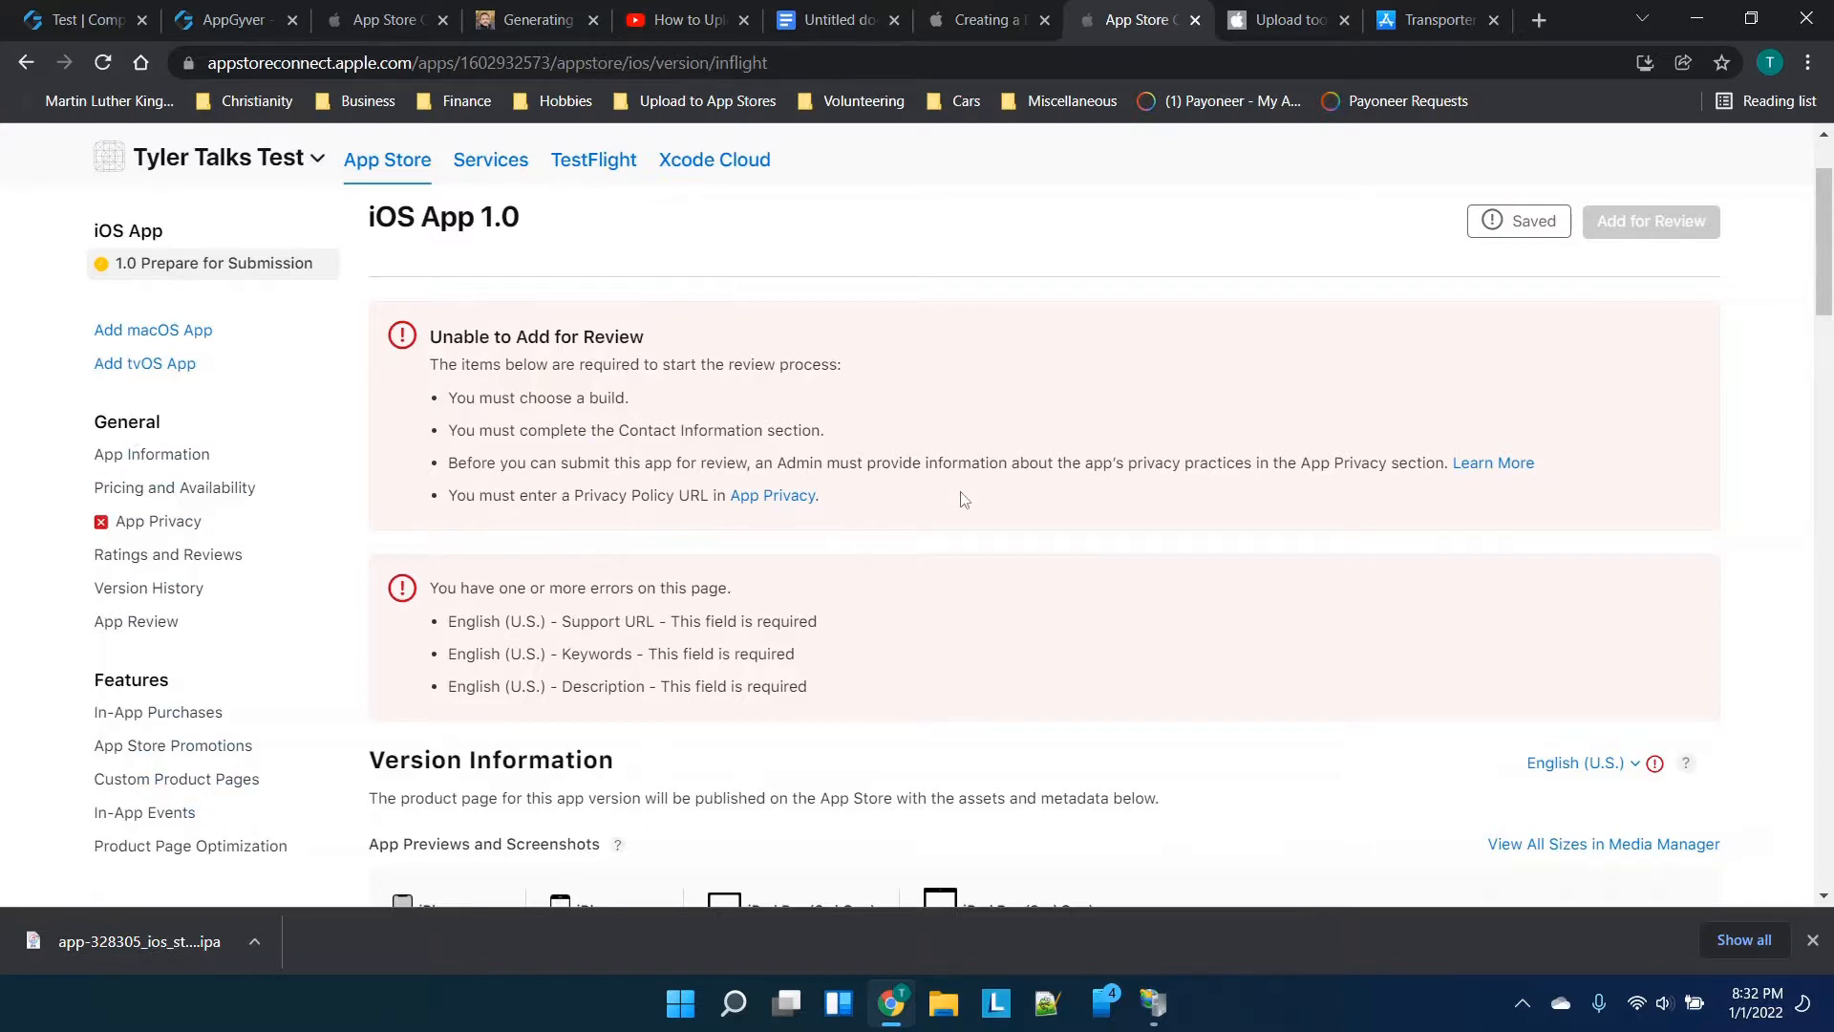
scroll(963, 500, "down", 1)
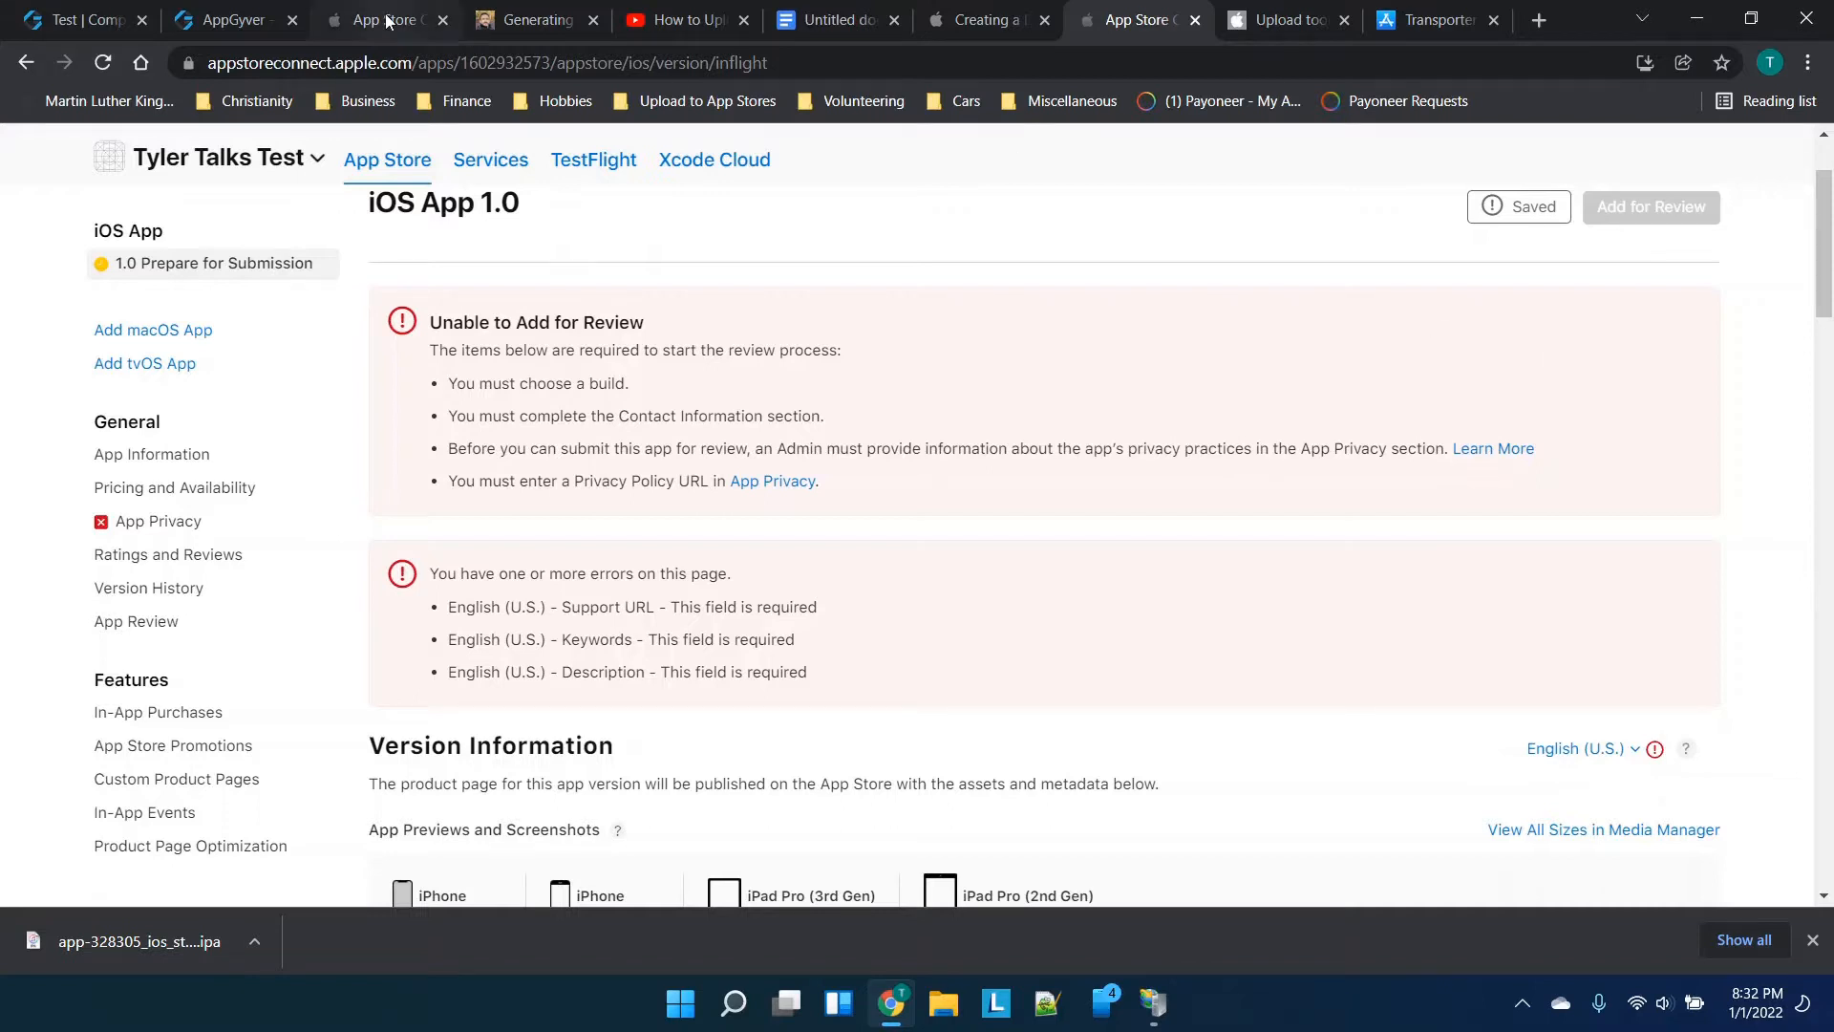
scroll(755, 402, "up", 1)
scroll(756, 402, "up", 1)
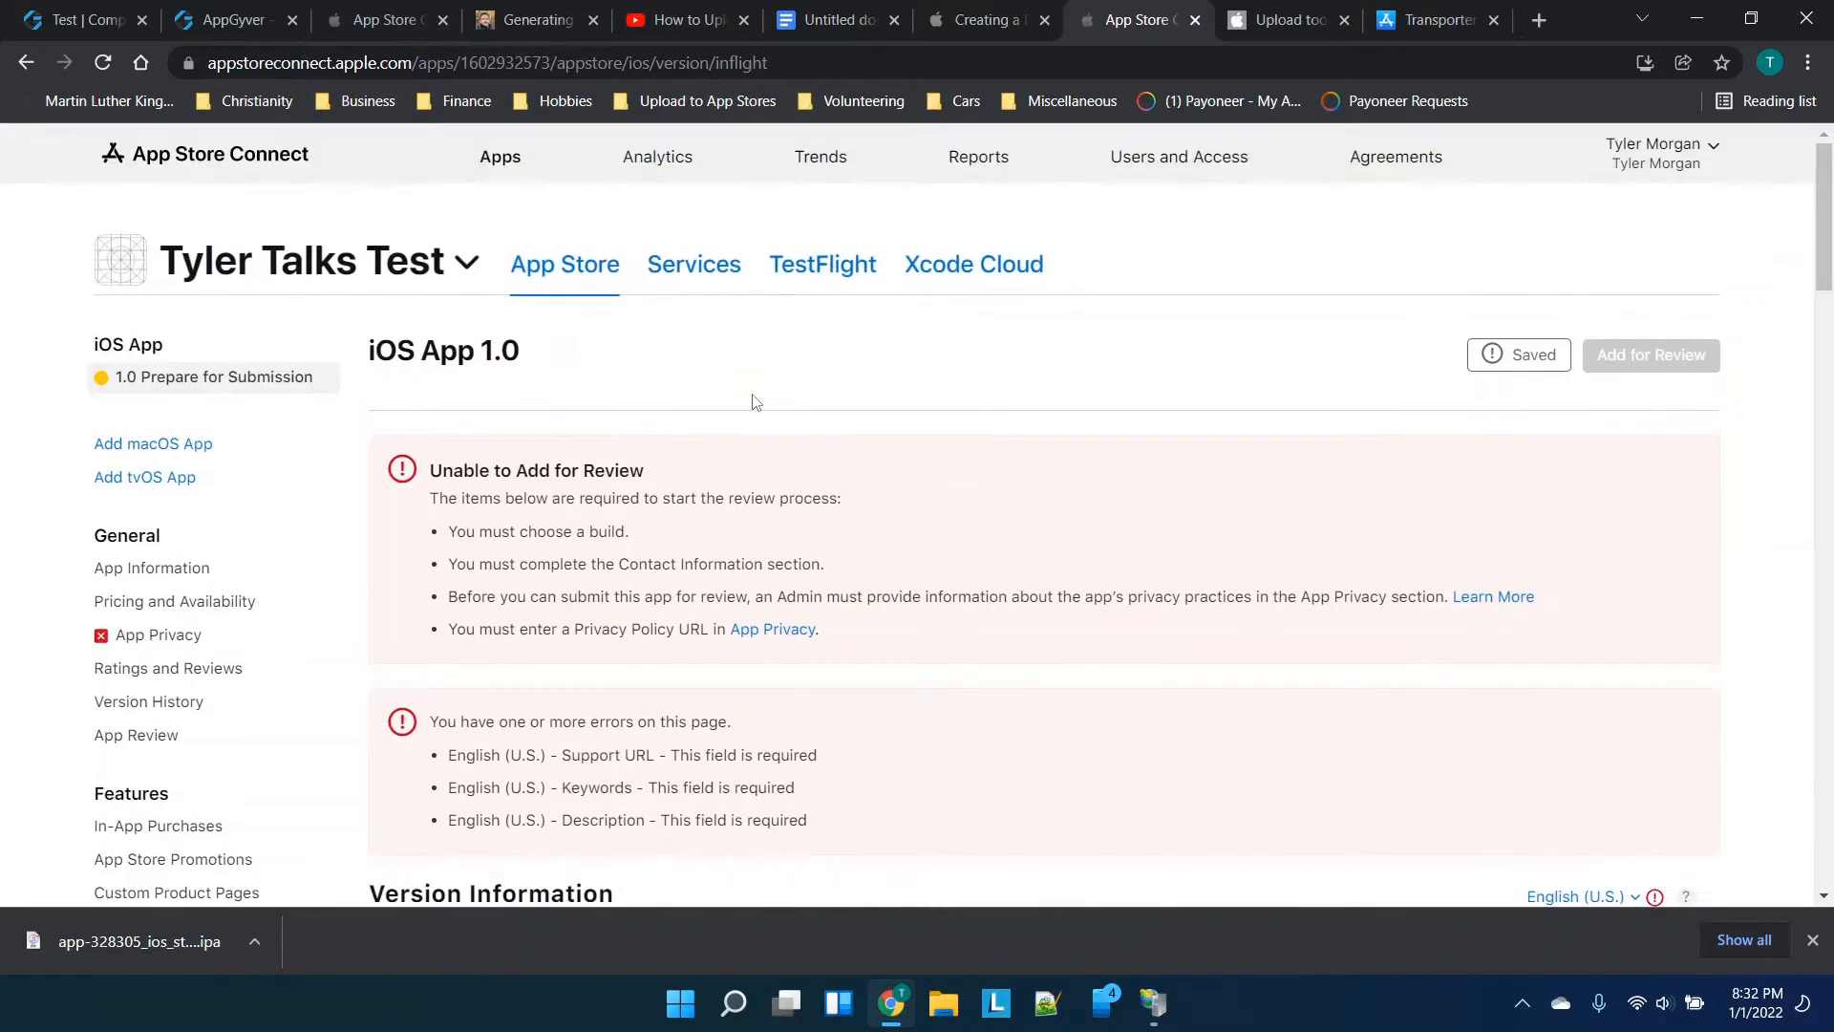
Go from the App Store Connect home page to My Apps to list both apps and their statuses
left_click(231, 152)
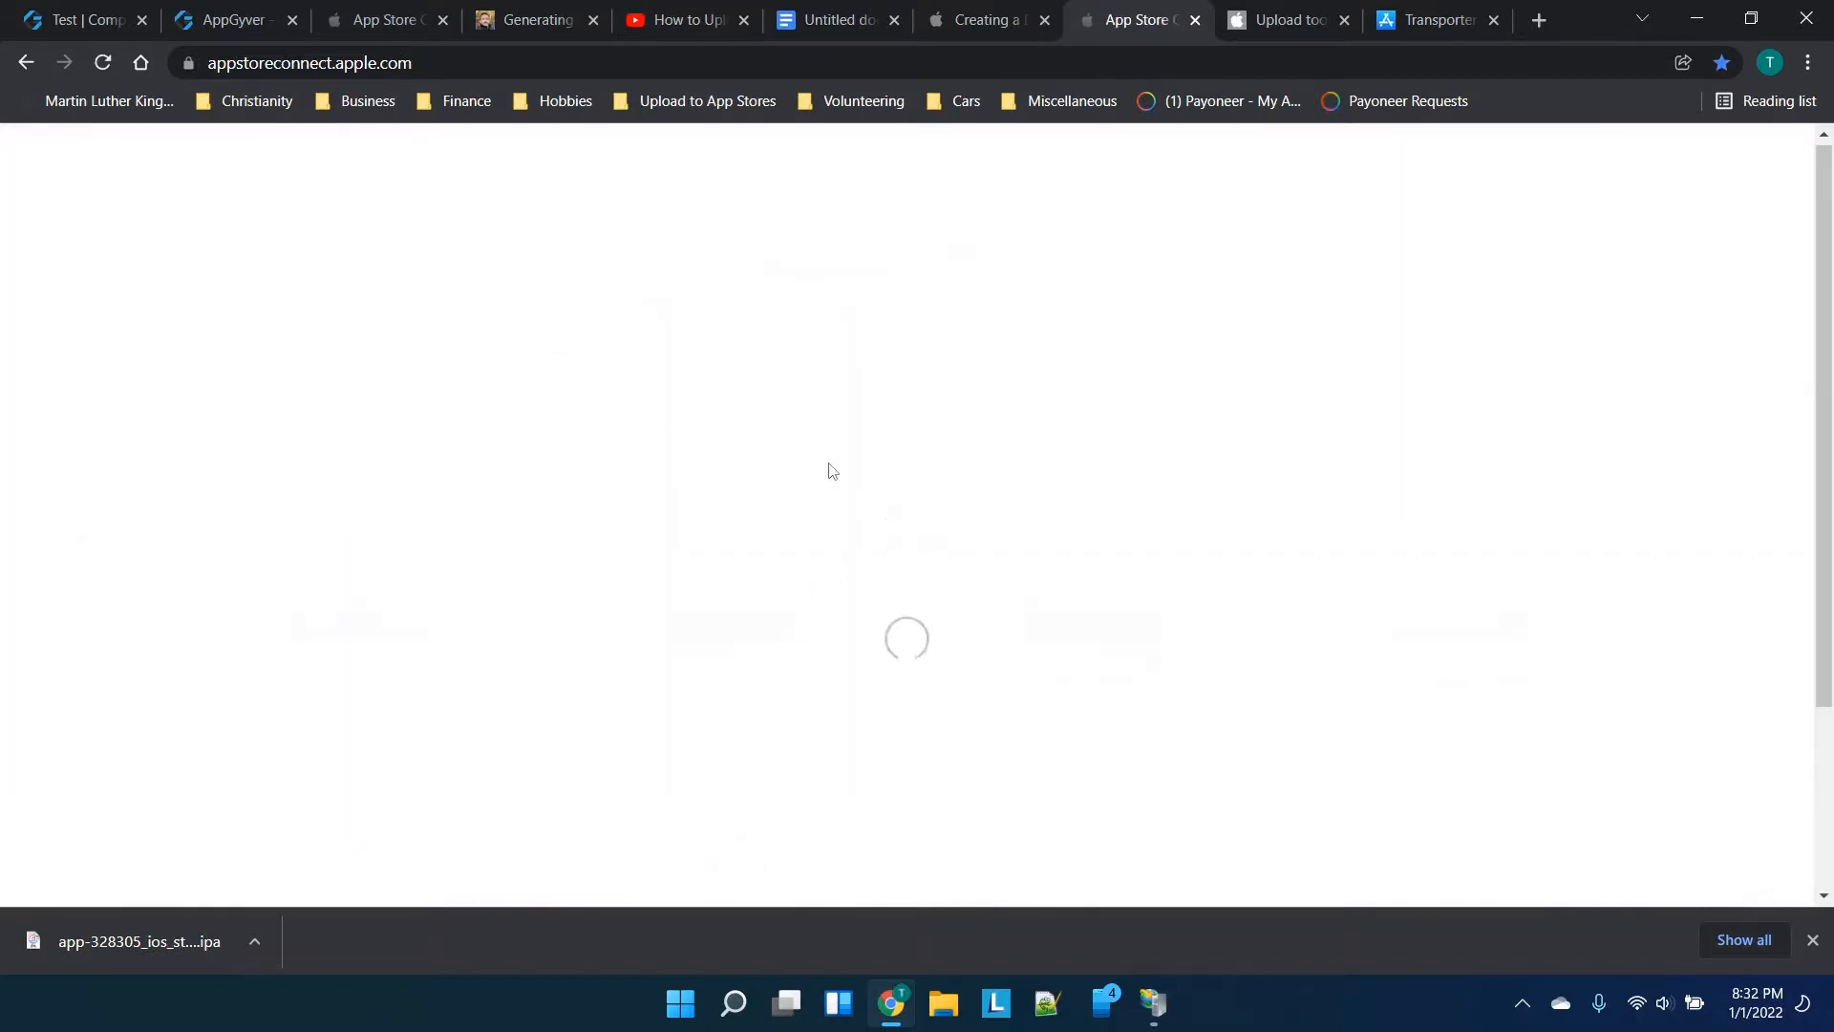
scroll(829, 471, "down", 1)
left_click(354, 606)
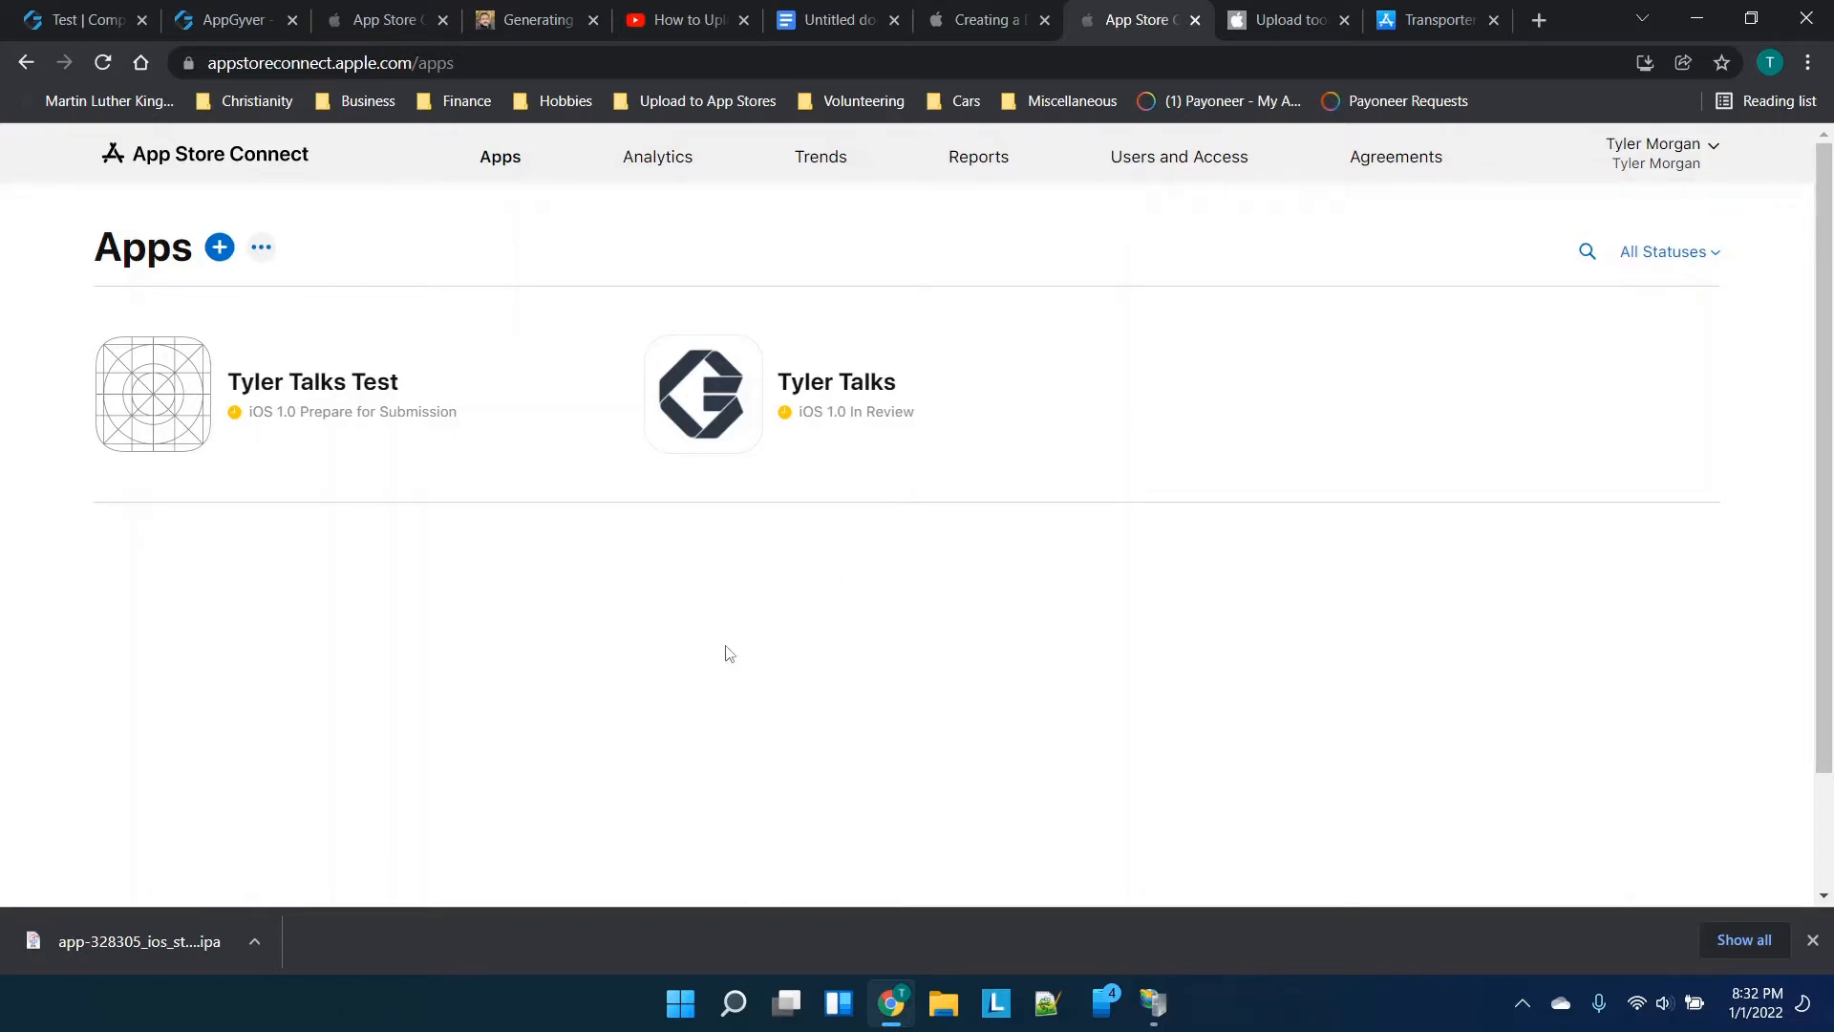
Browse the Transporter 'Upload Content to Apple' screenshots on its Mac App Store page
left_click(1428, 19)
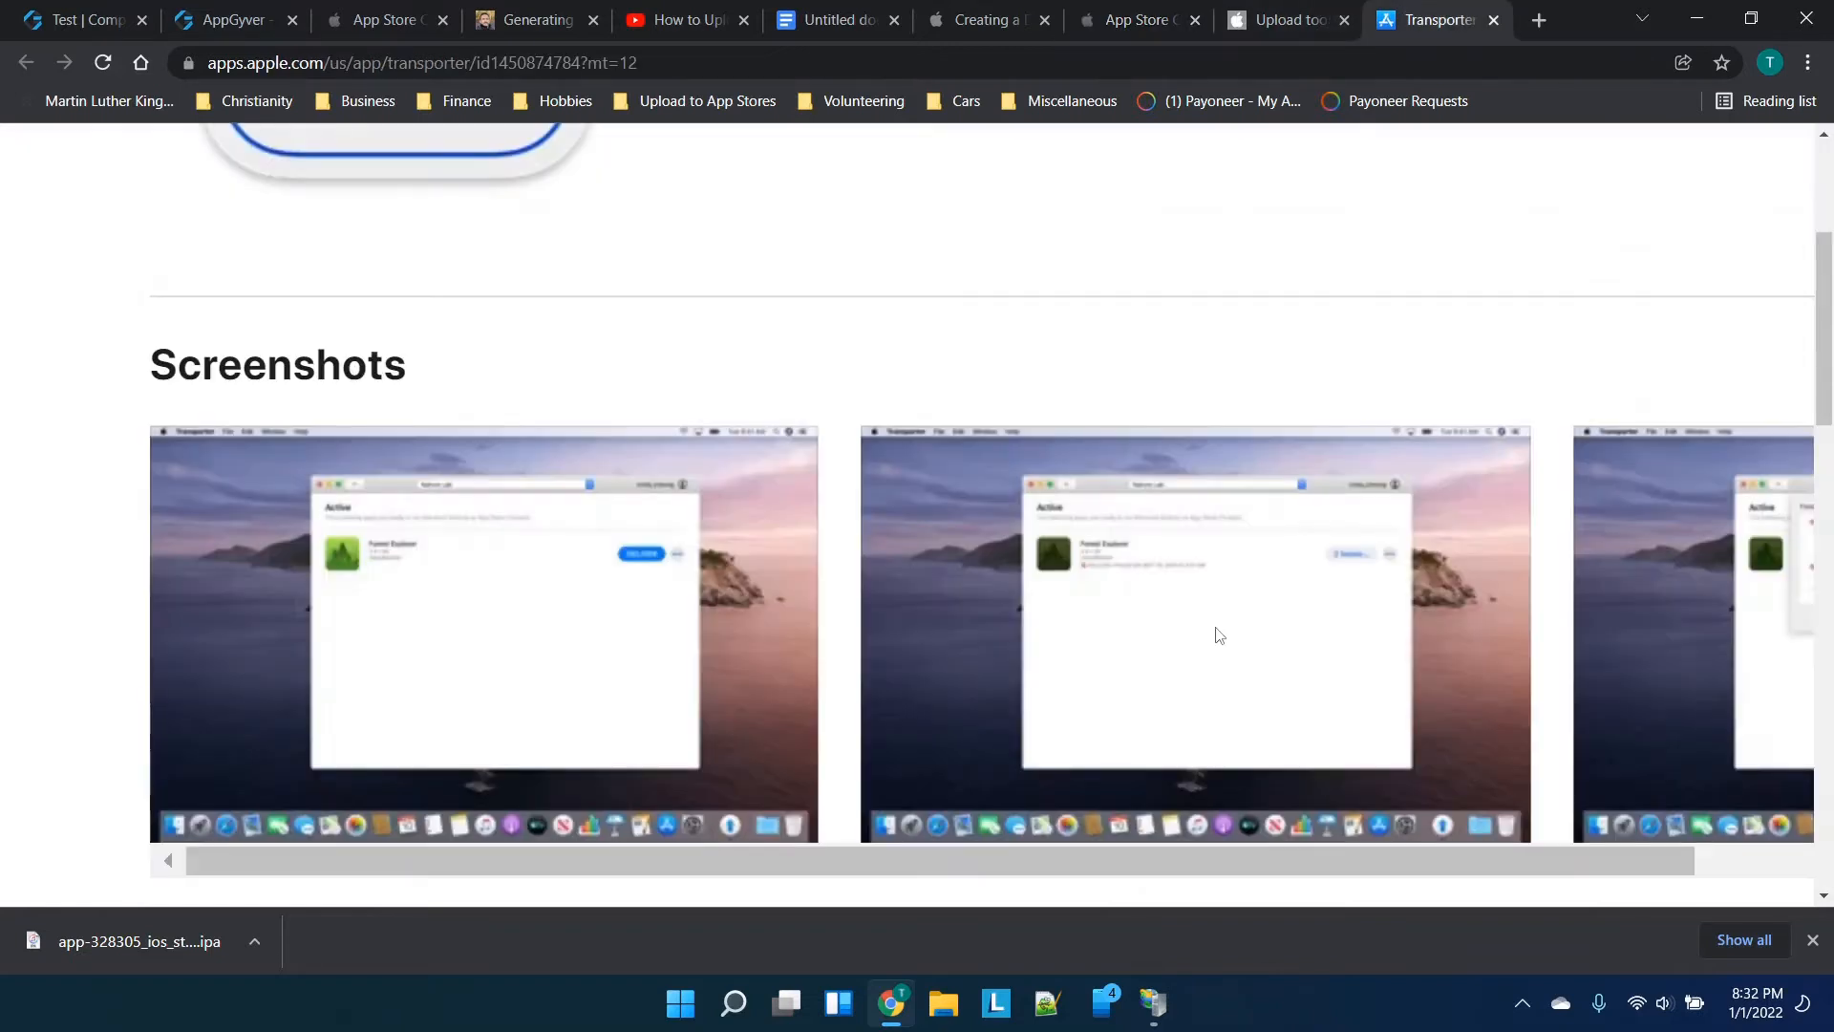
scroll(1220, 636, "right", 6)
scroll(1219, 636, "left", 6)
scroll(869, 598, "right", 3)
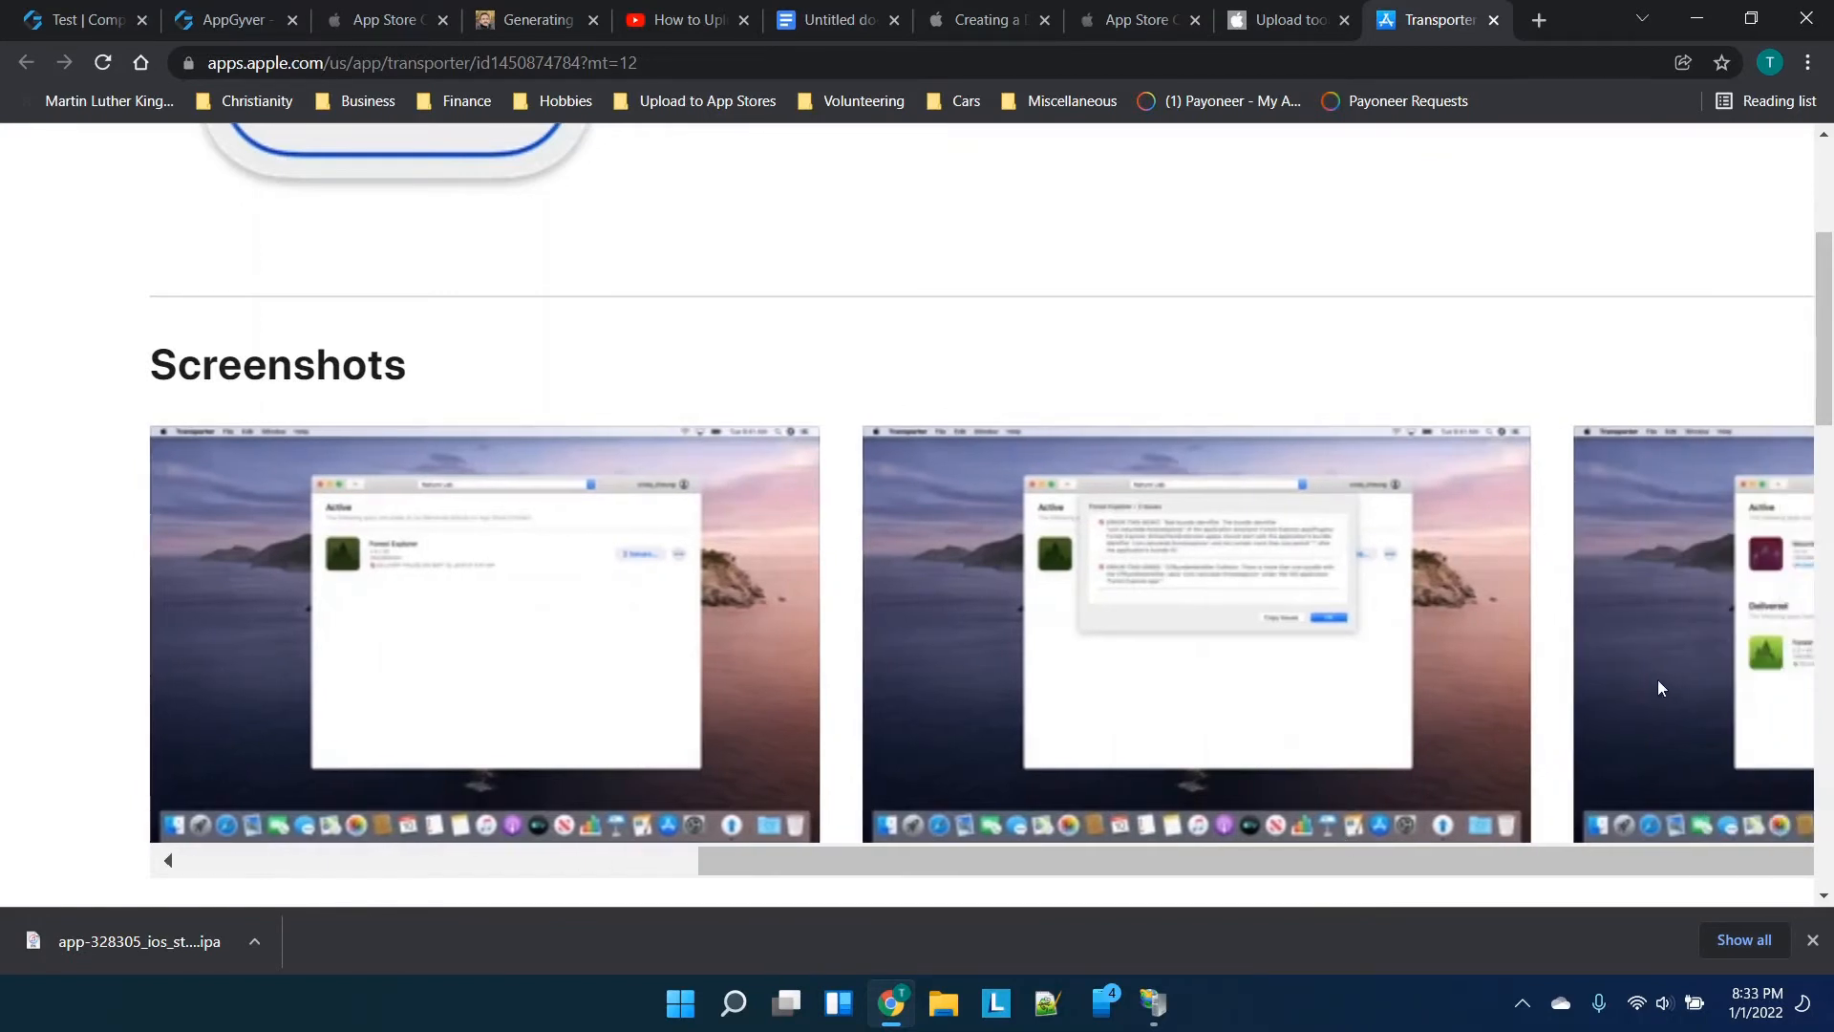
scroll(1658, 680, "right", 6)
scroll(1658, 680, "left", 9)
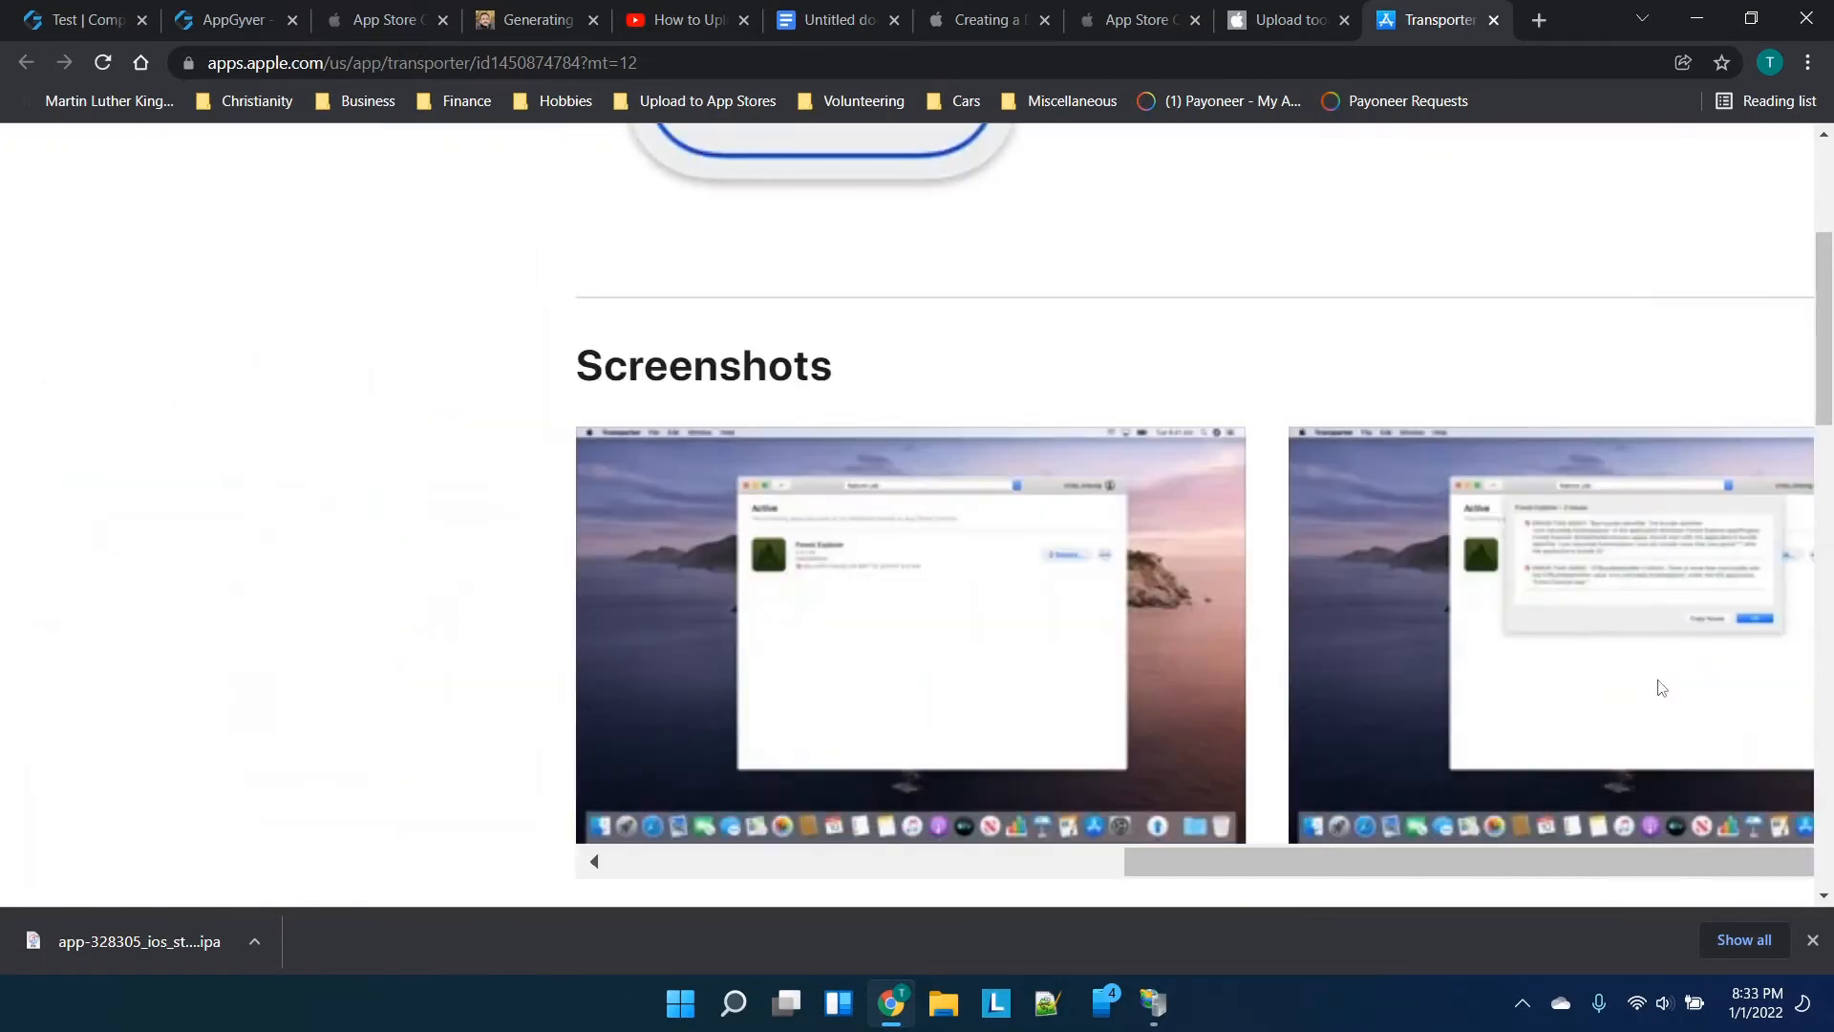
scroll(1205, 309, "down", 3)
scroll(1205, 309, "up", 5)
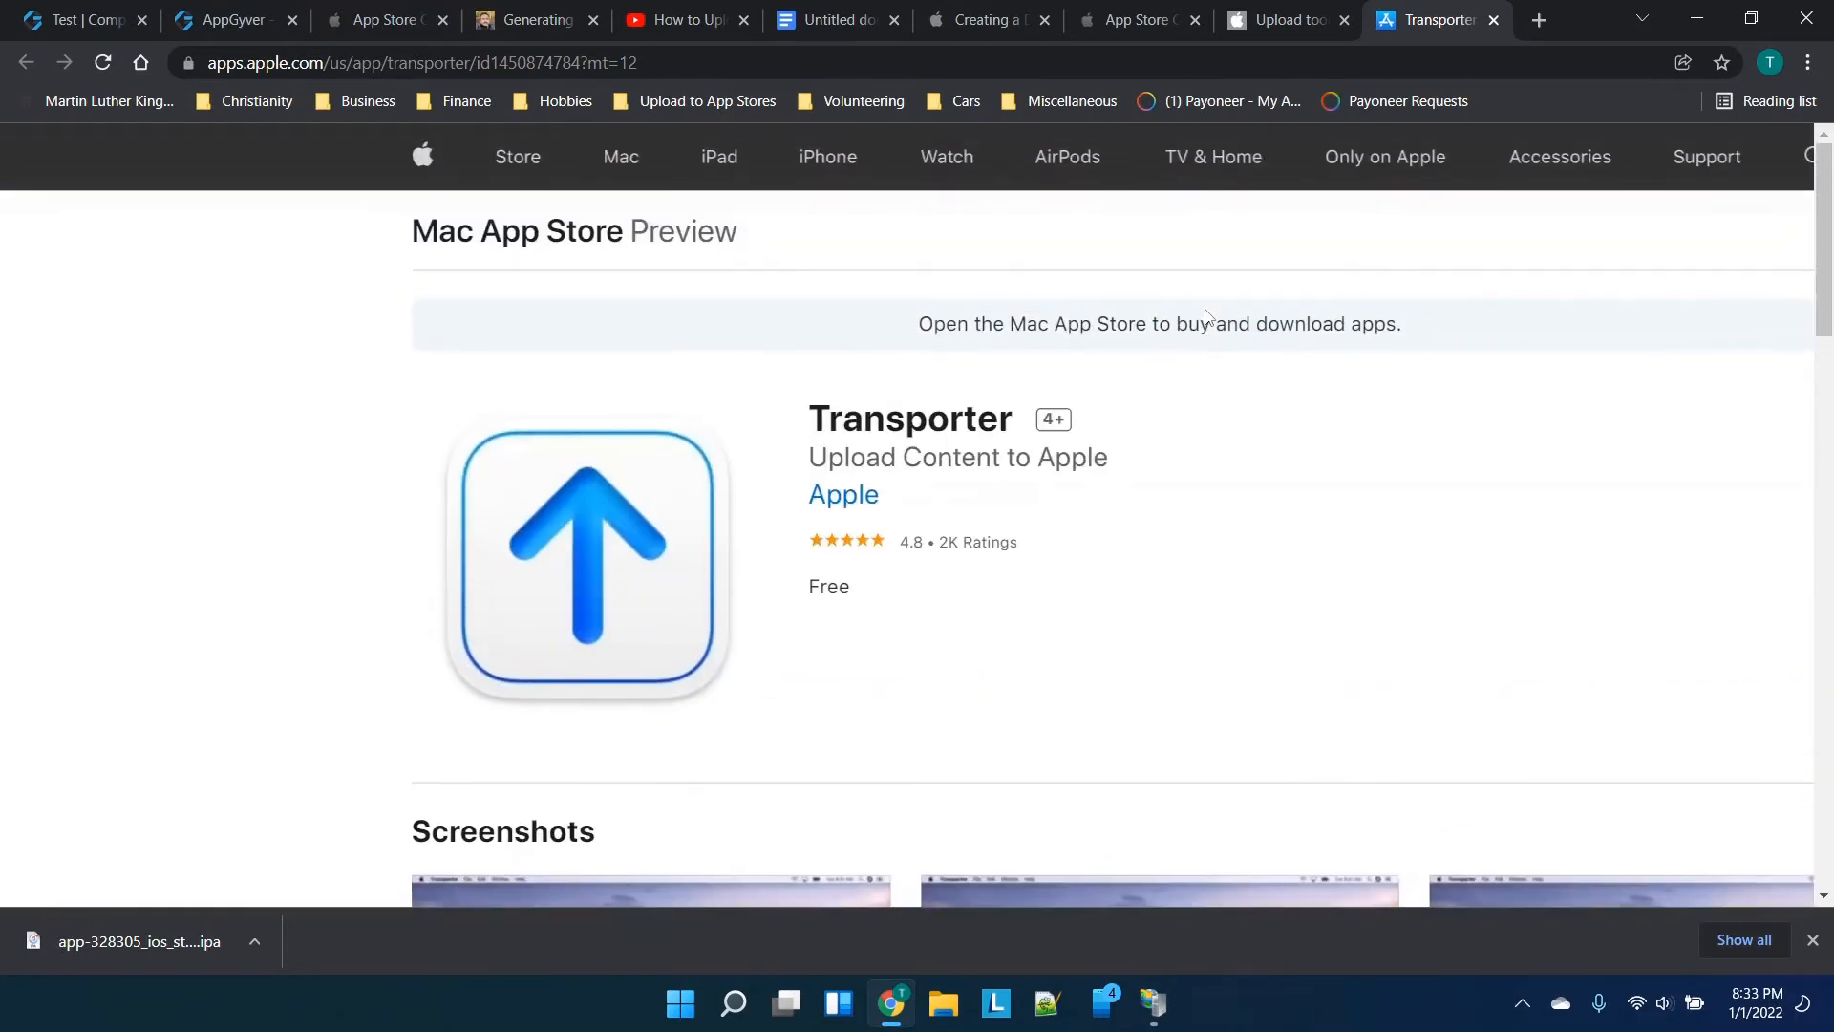